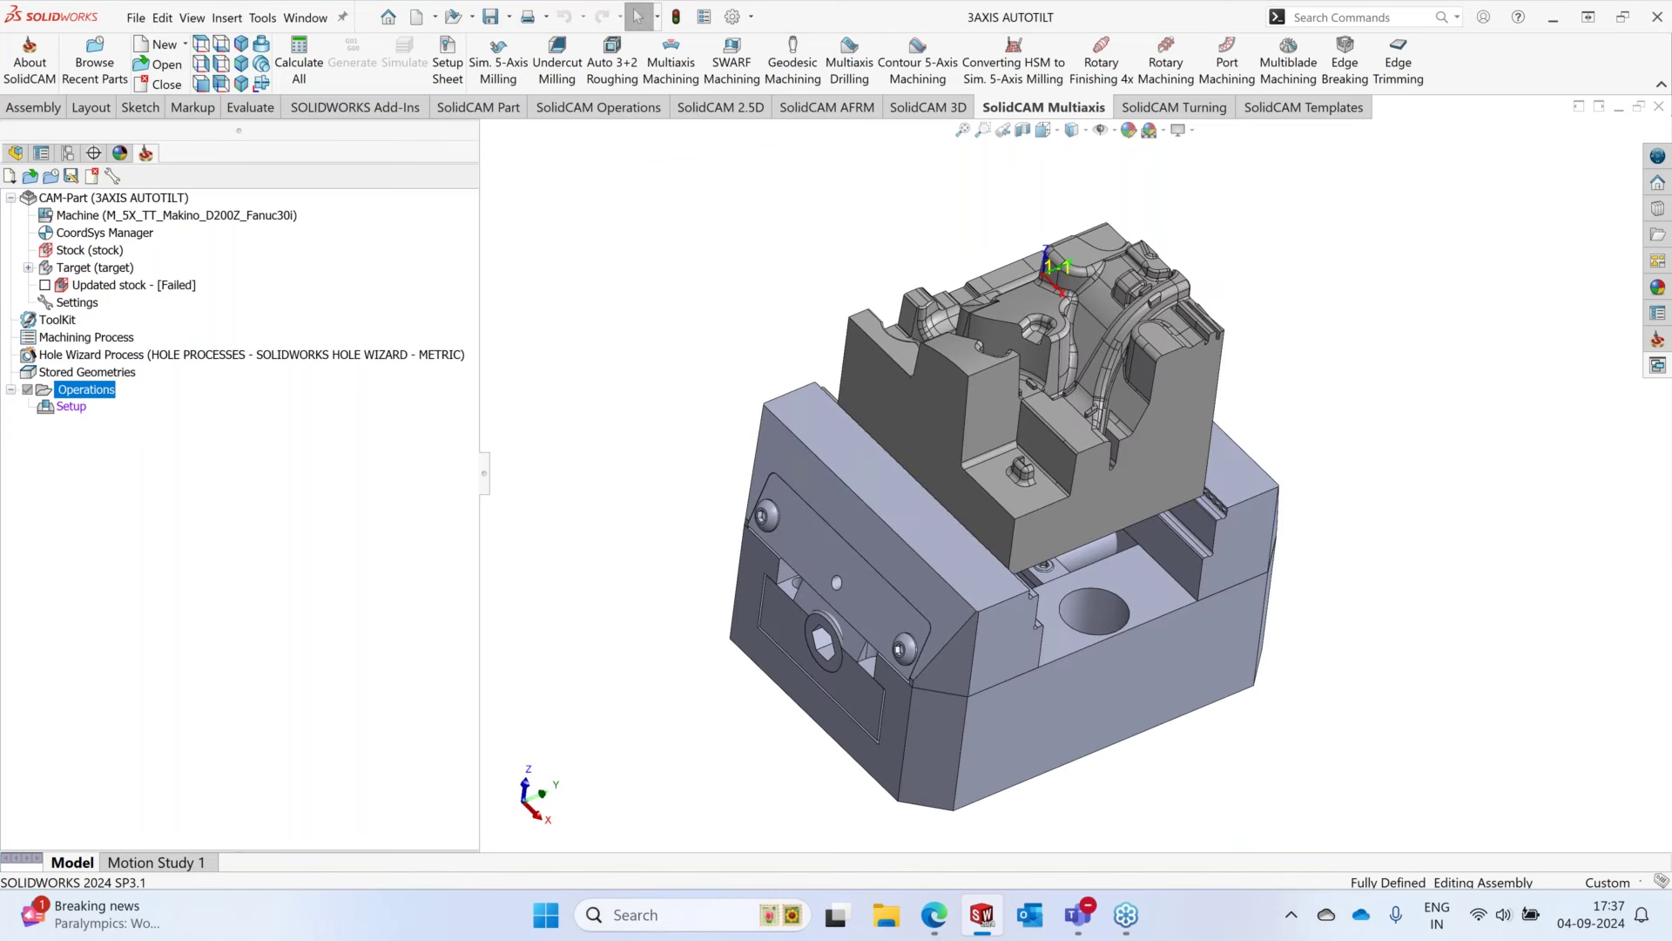
- Show the Drag & Drop Templates at a readable width and set the save option to Save without calculation
click(1658, 366)
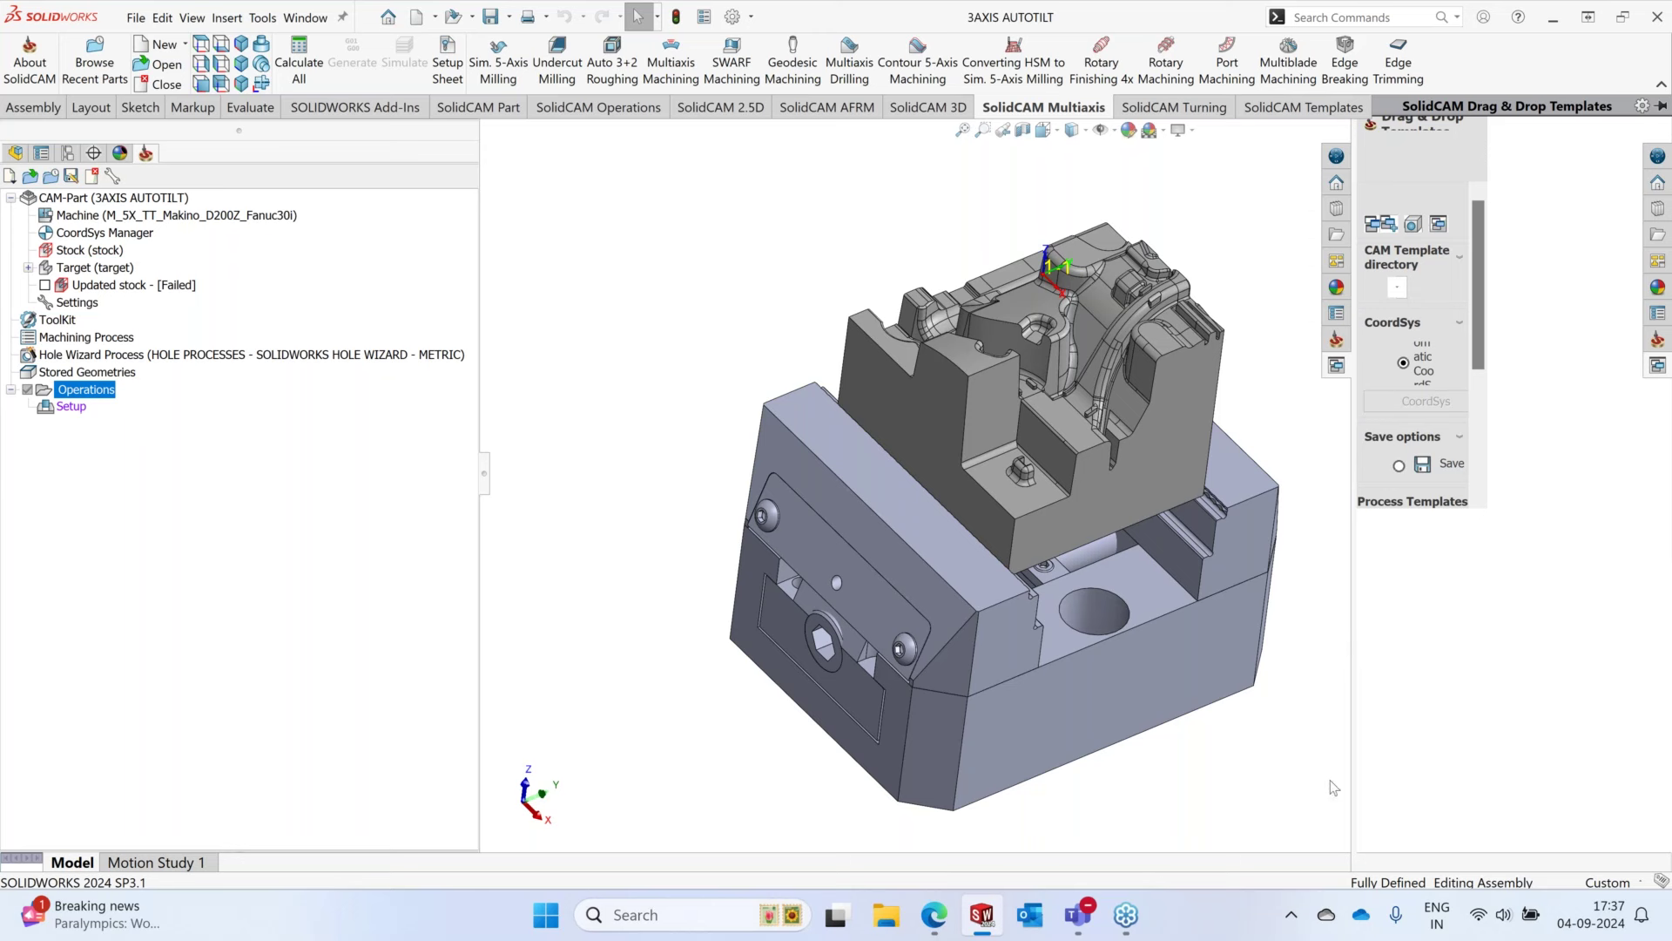
drag(1357, 671, 1293, 673)
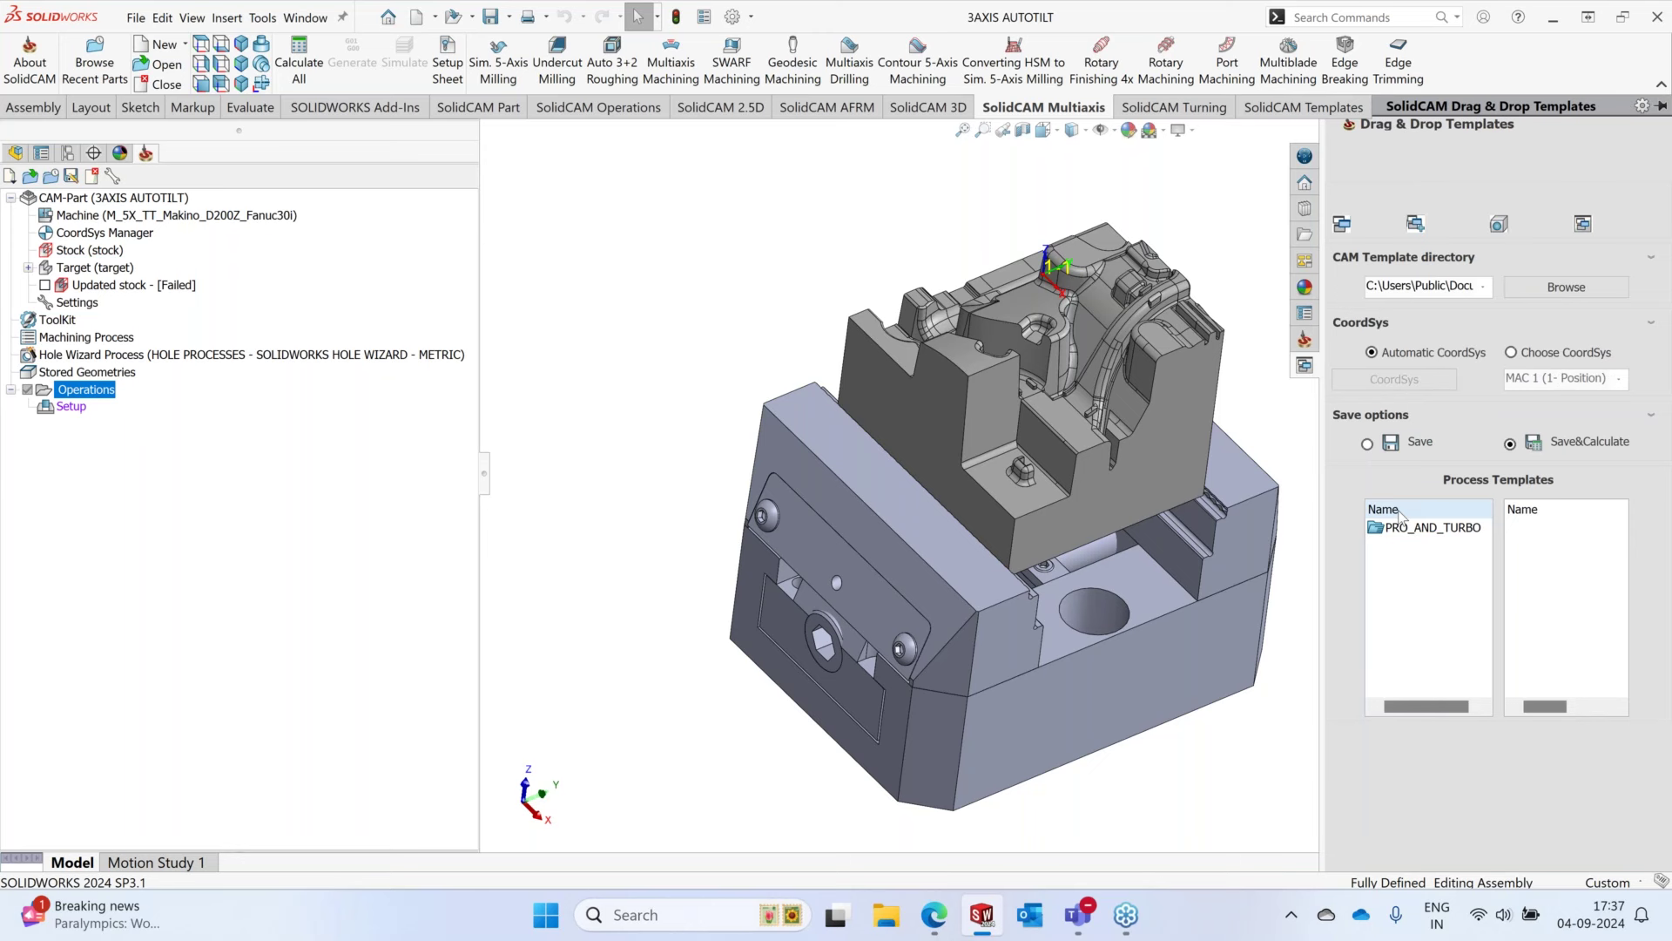
click(1368, 445)
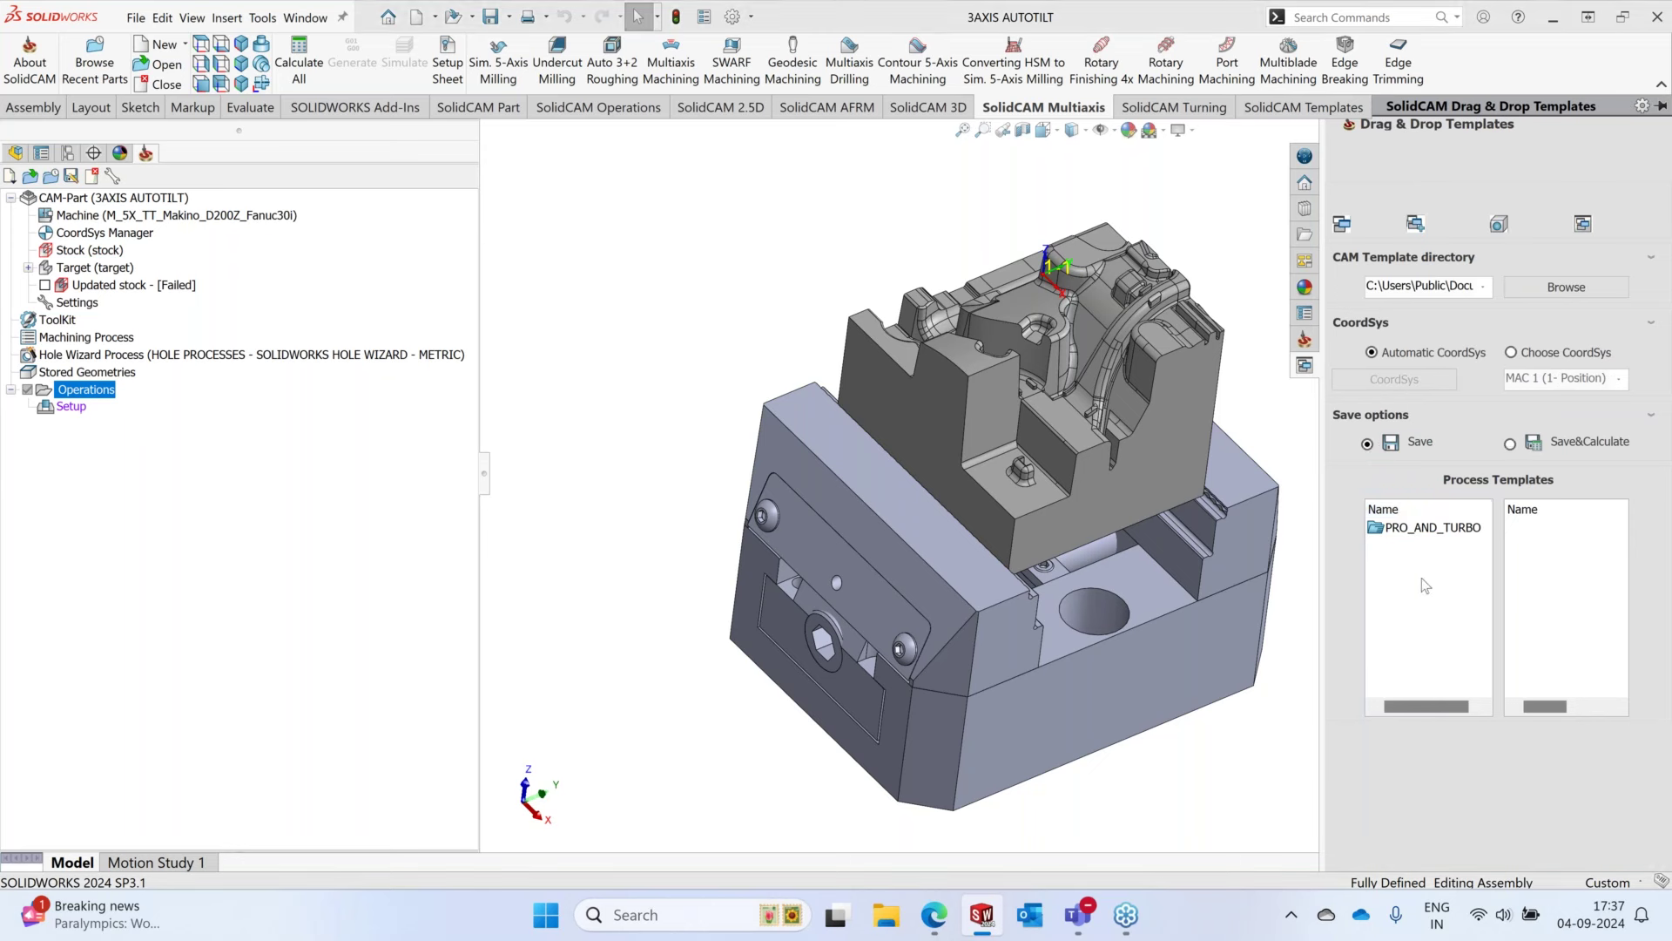
- Add the PRO_AND_TURBO process template to the CAM part using MAC 1 (1- Position), dismissing the messages for its operations
click(1443, 528)
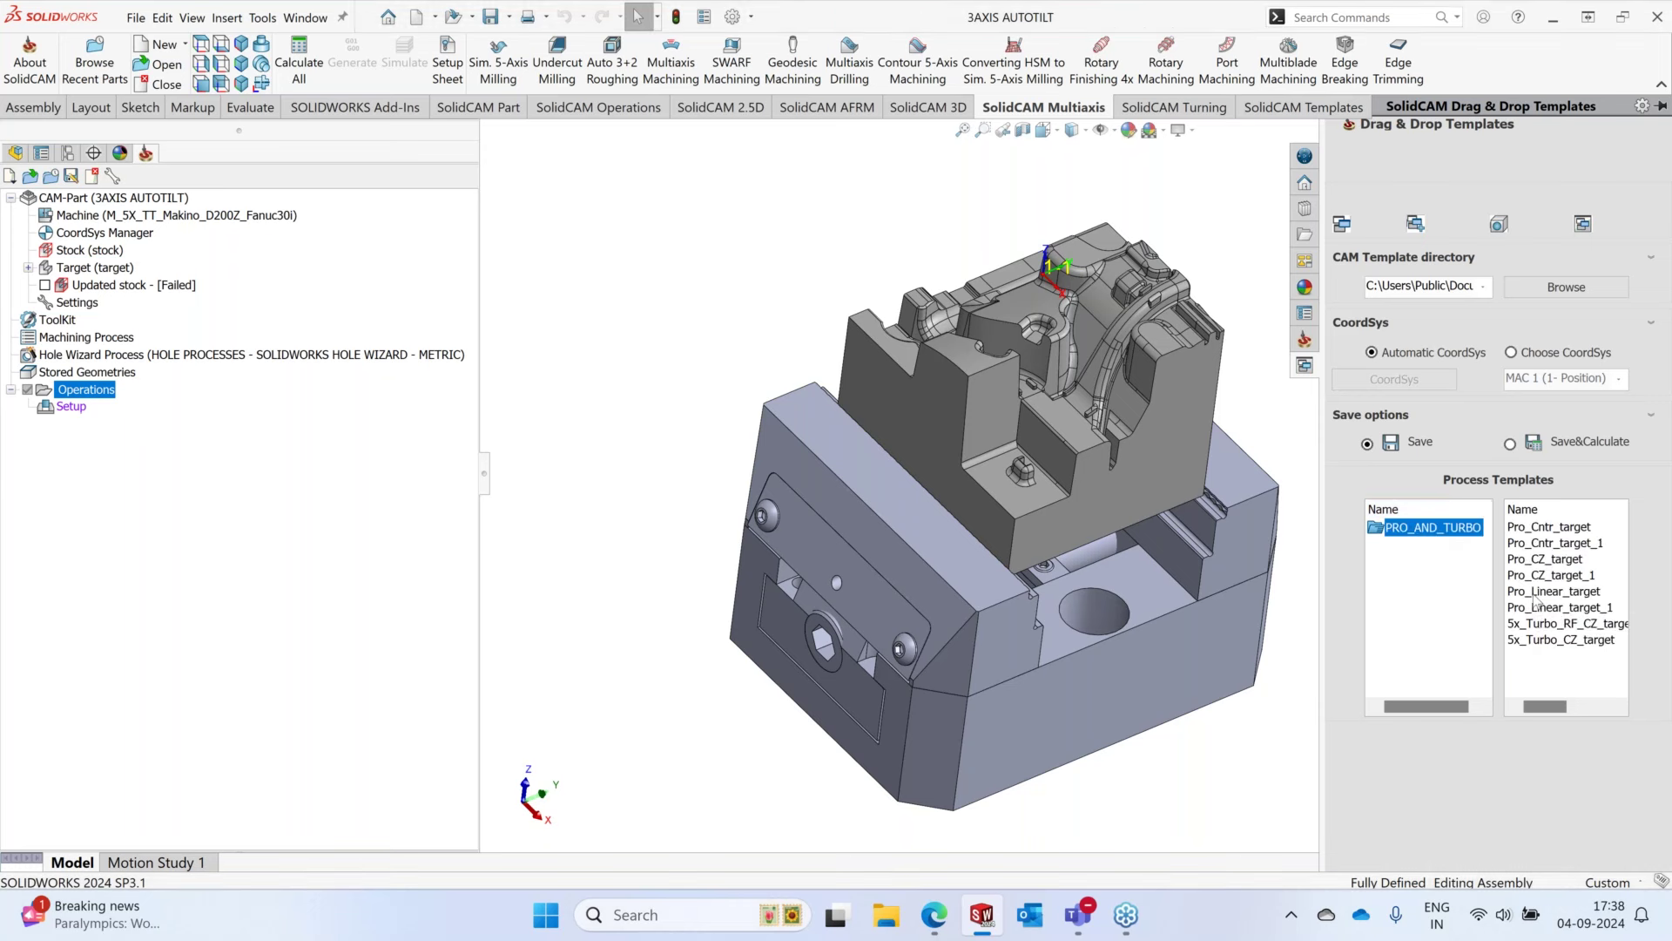
drag(1444, 529, 246, 569)
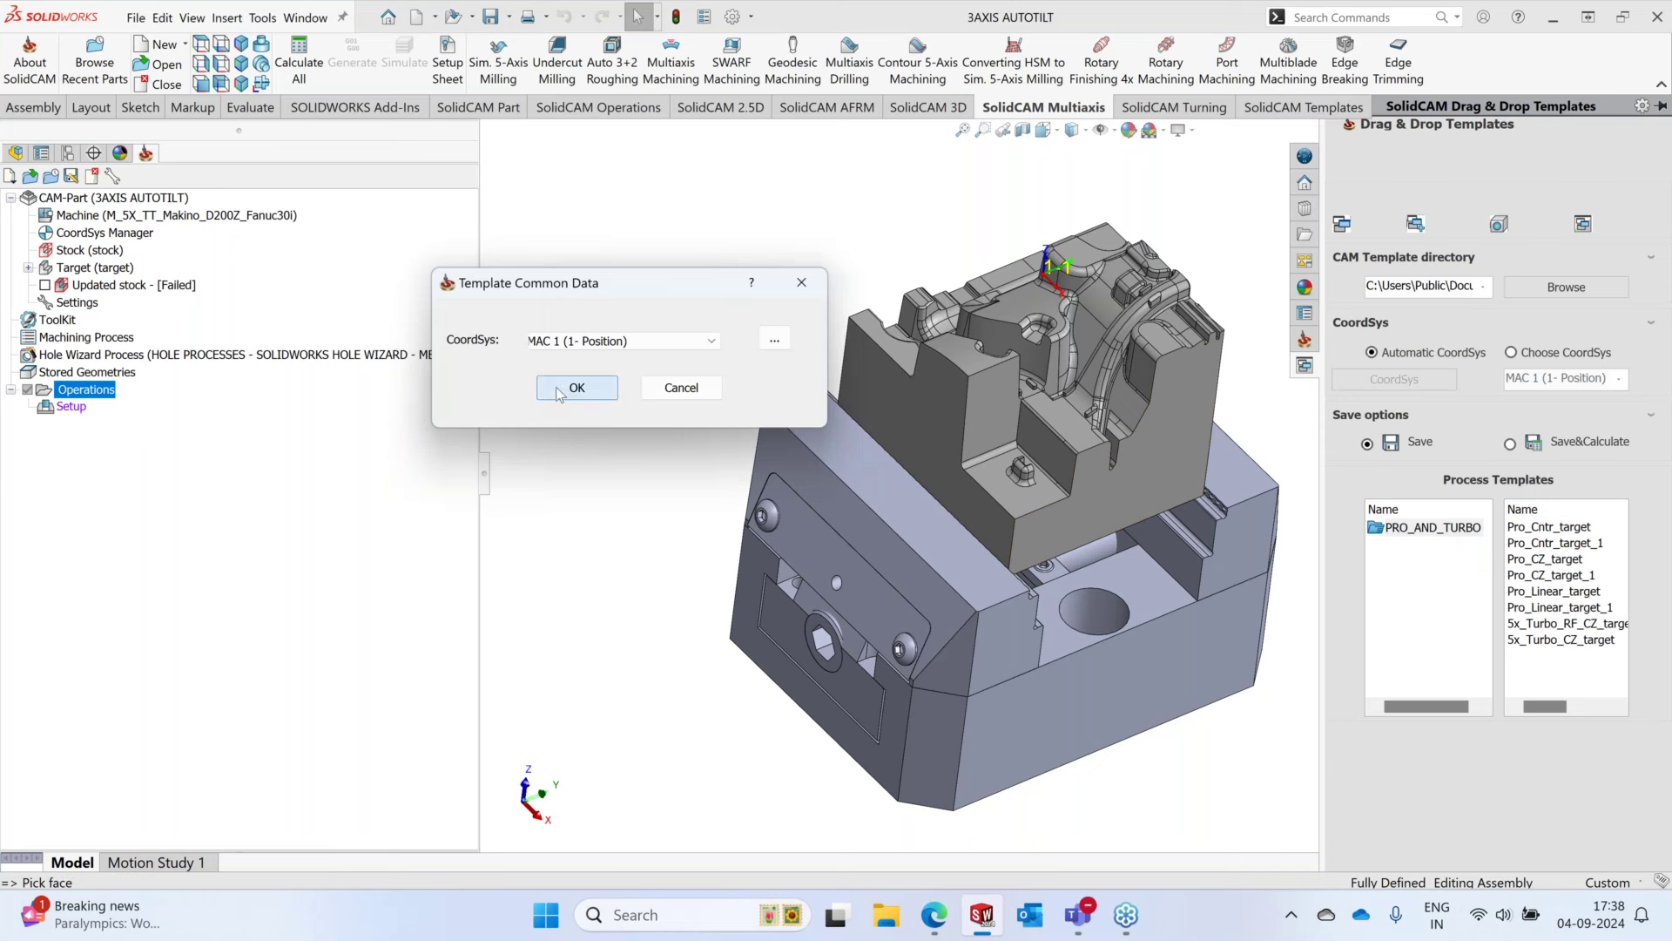
click(558, 394)
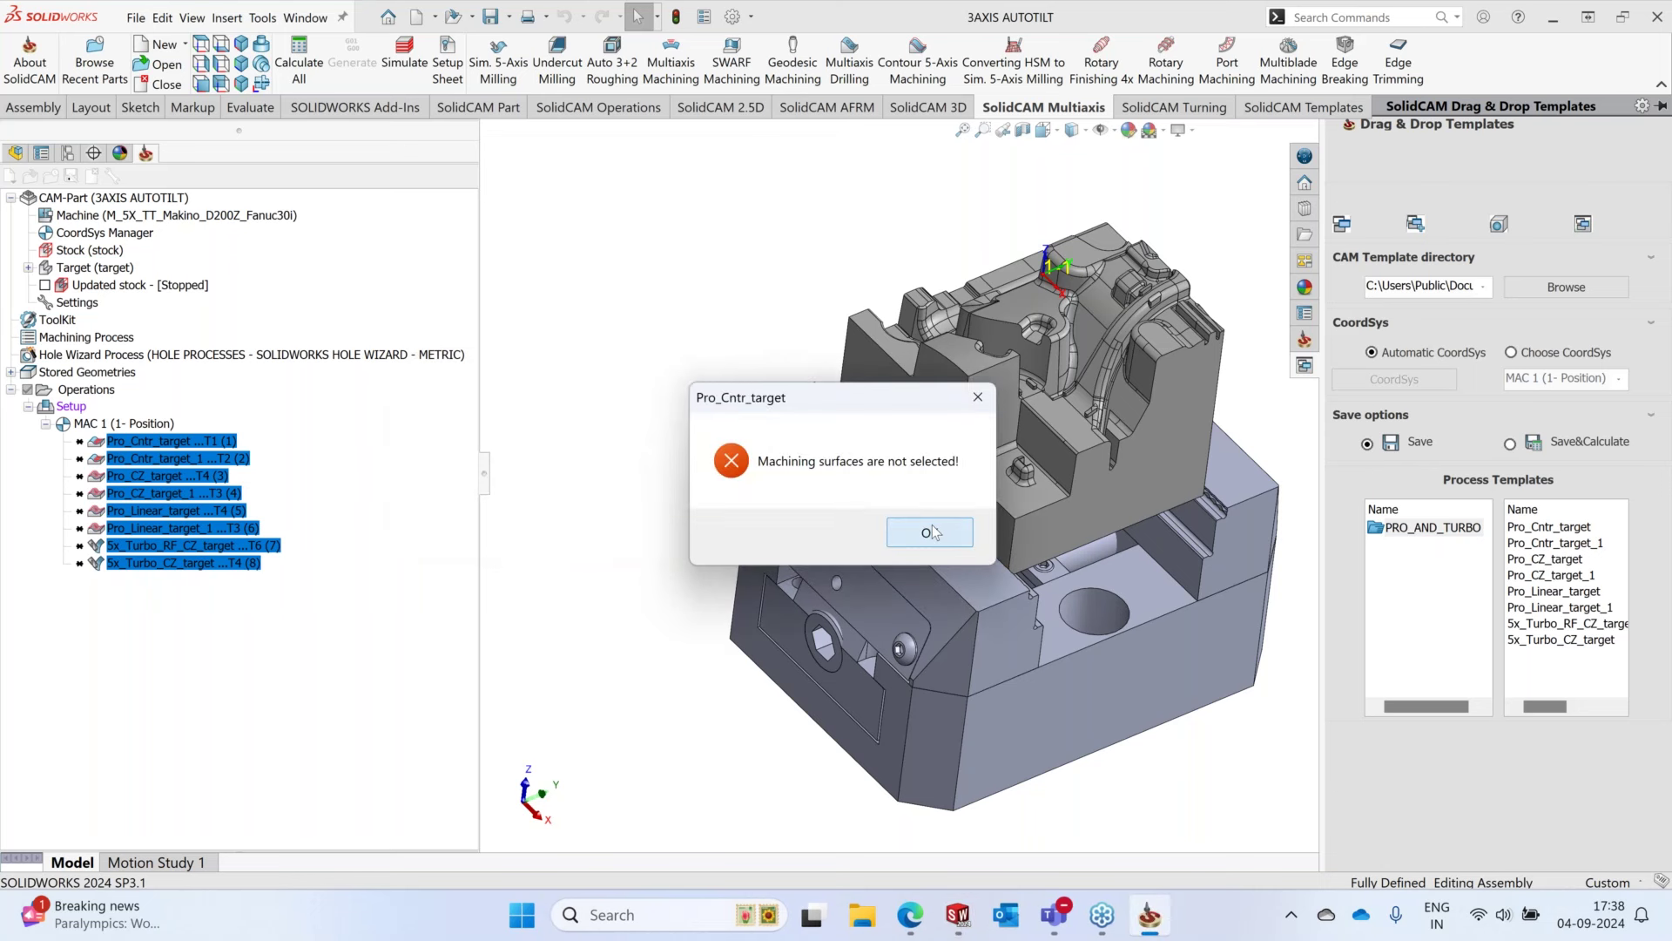
click(930, 532)
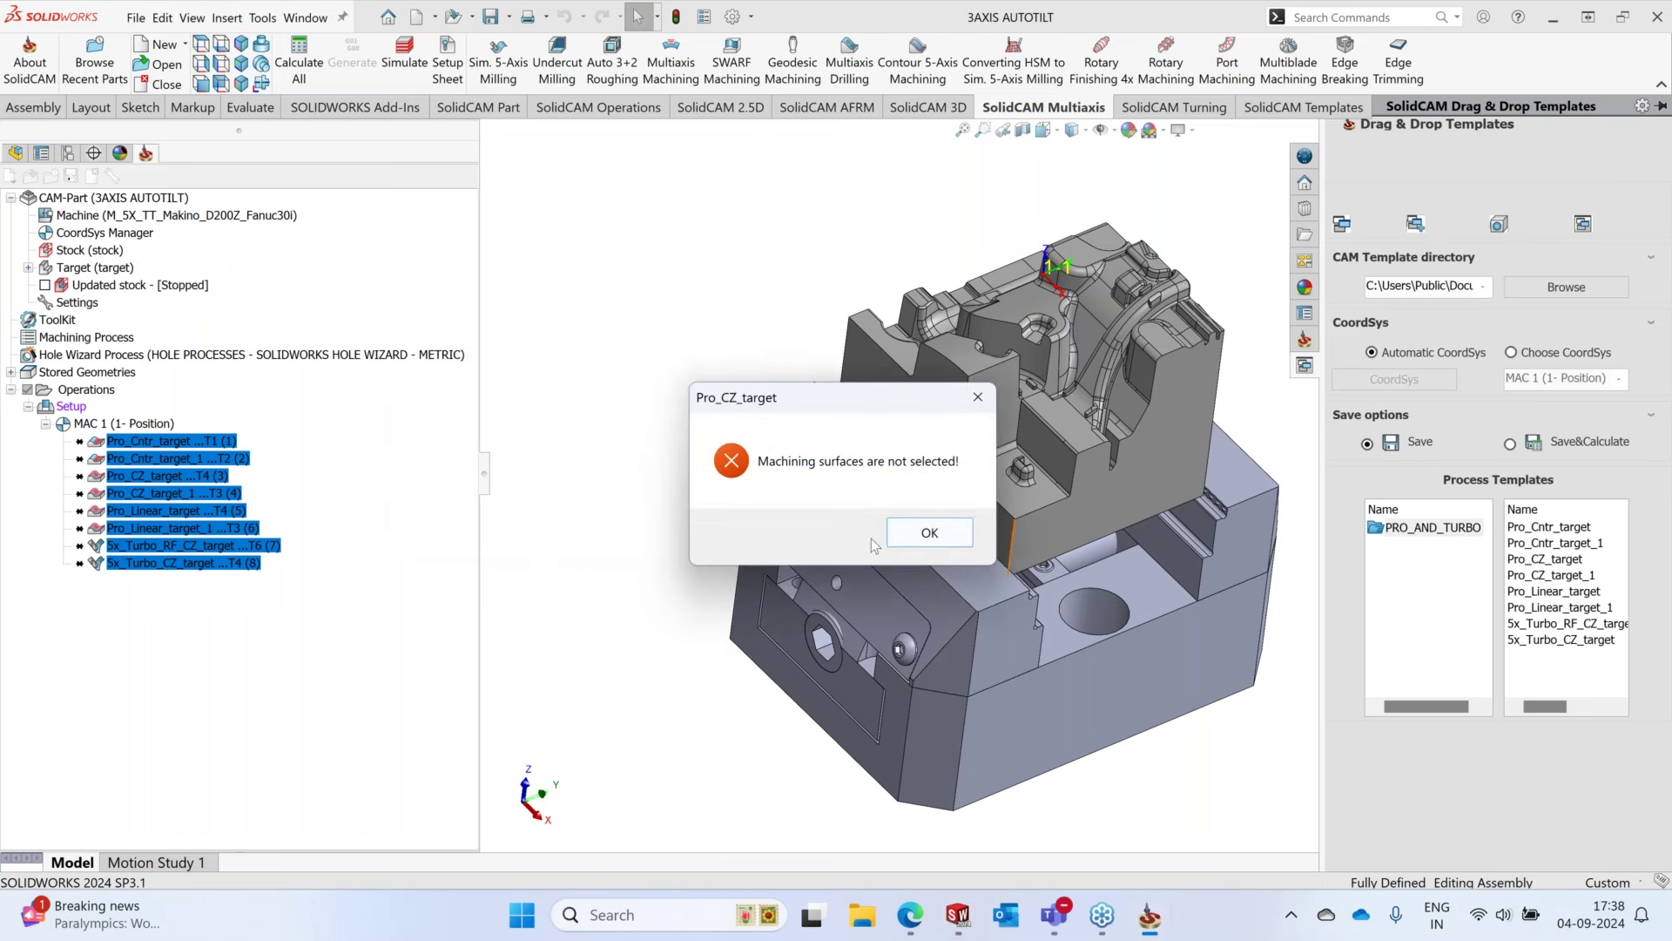
click(907, 540)
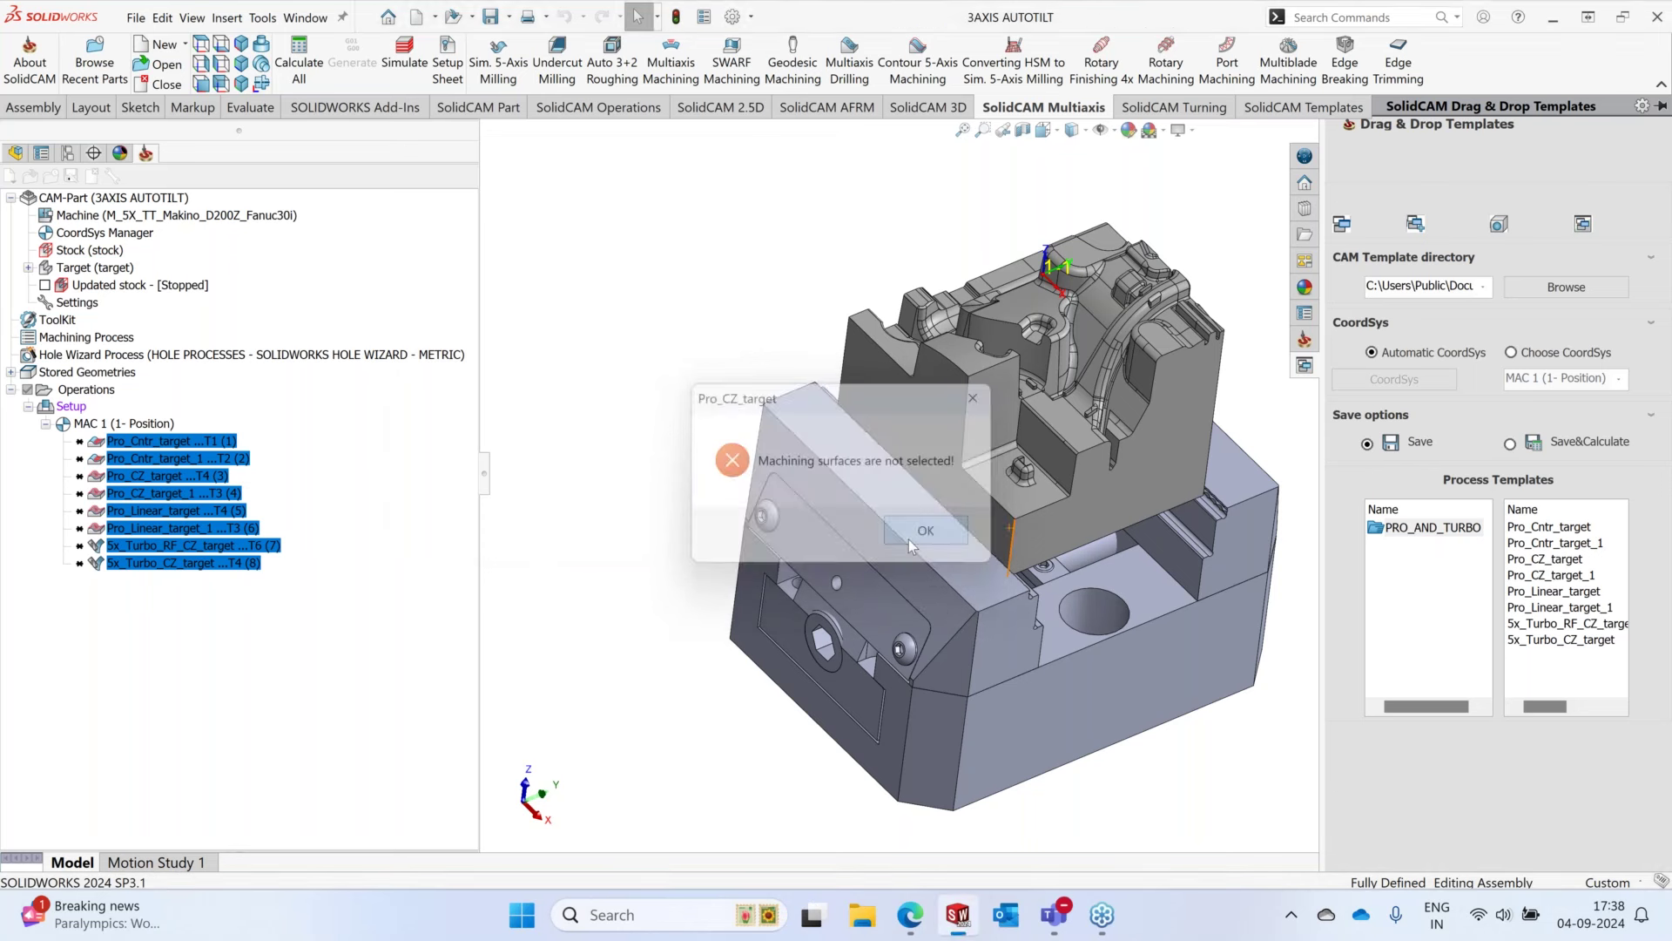
click(909, 532)
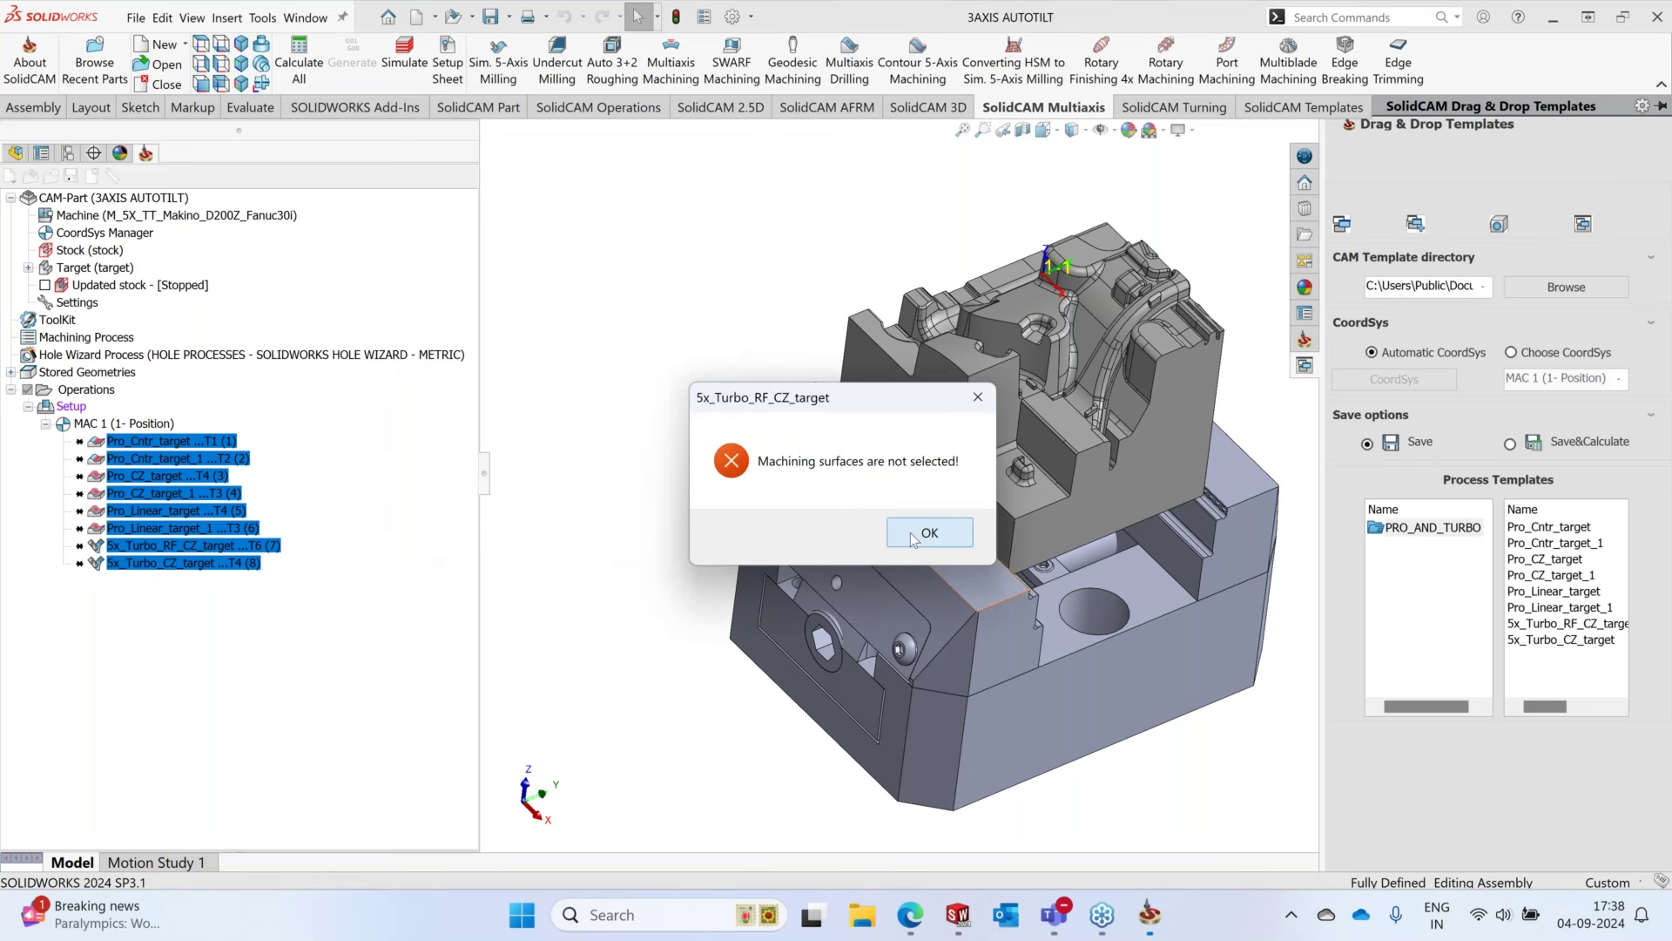
click(911, 531)
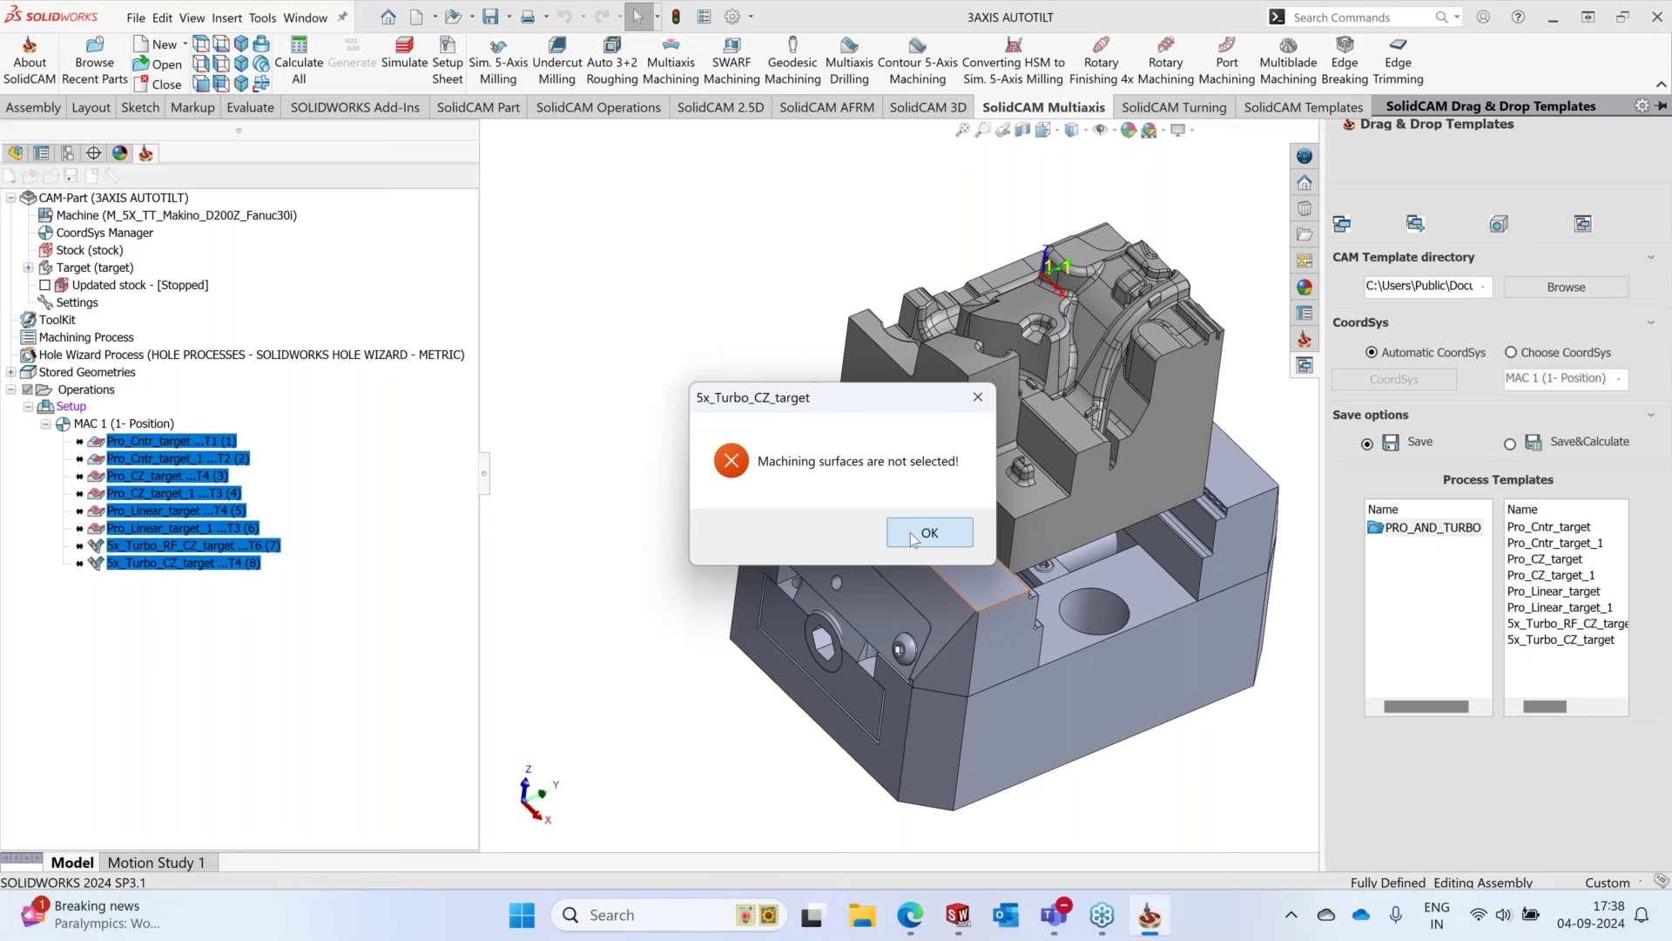
click(911, 531)
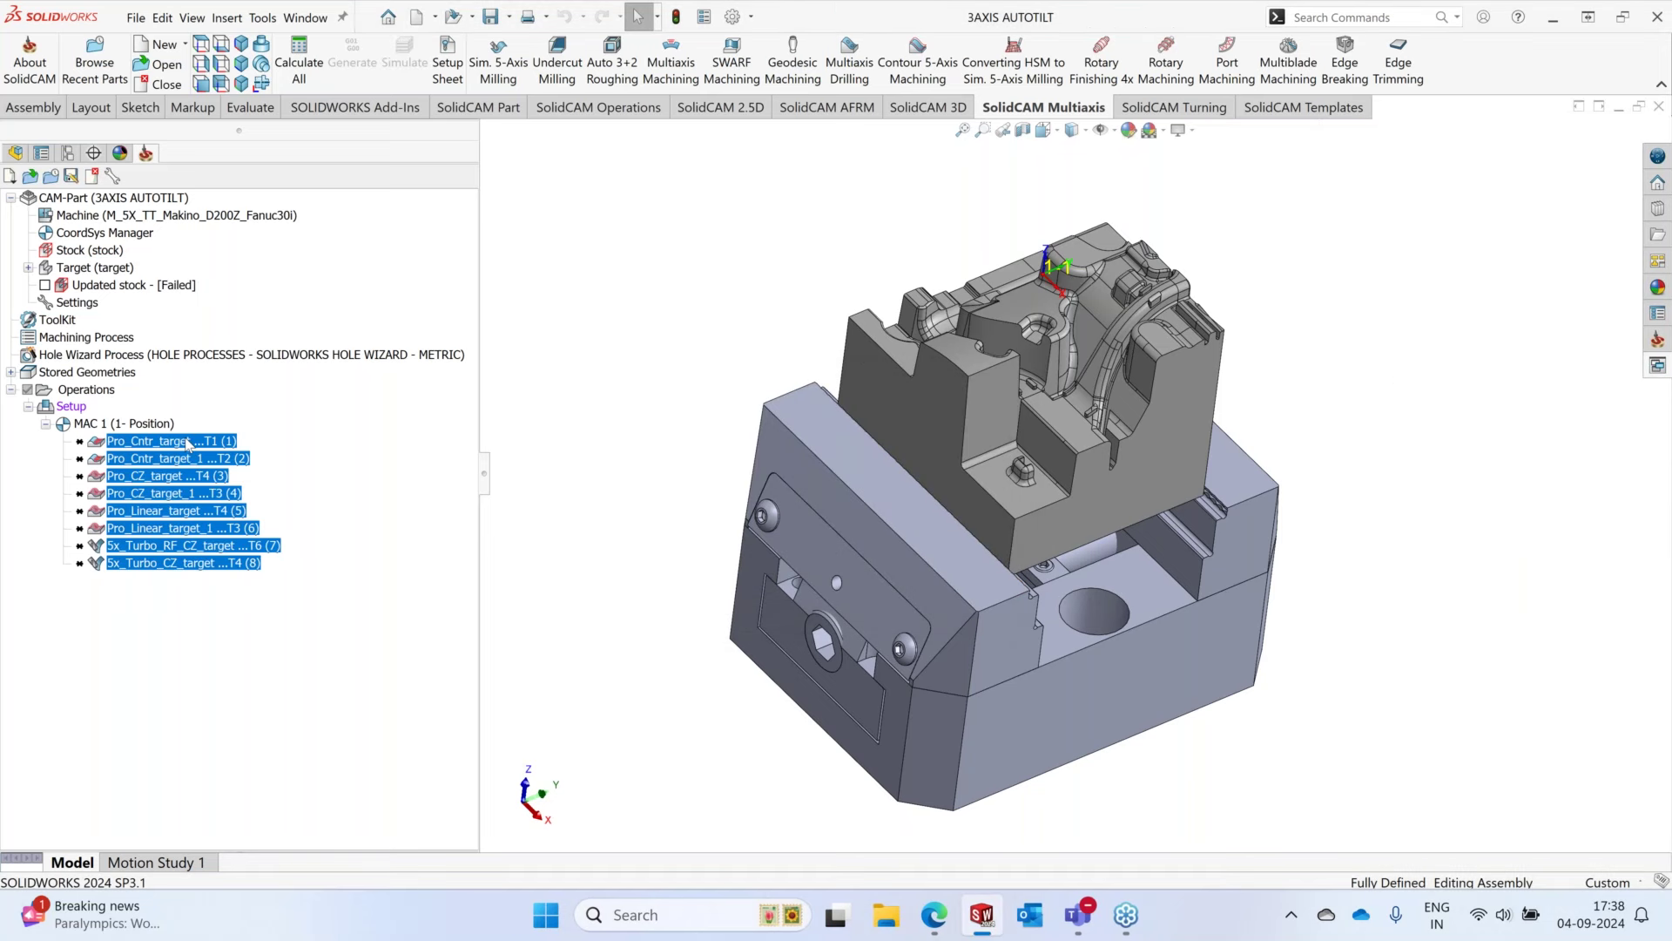
- Edit the first contour operation, Pro_Cntr_target with tool T1, and assign target as its machining surfaces
right_click(188, 442)
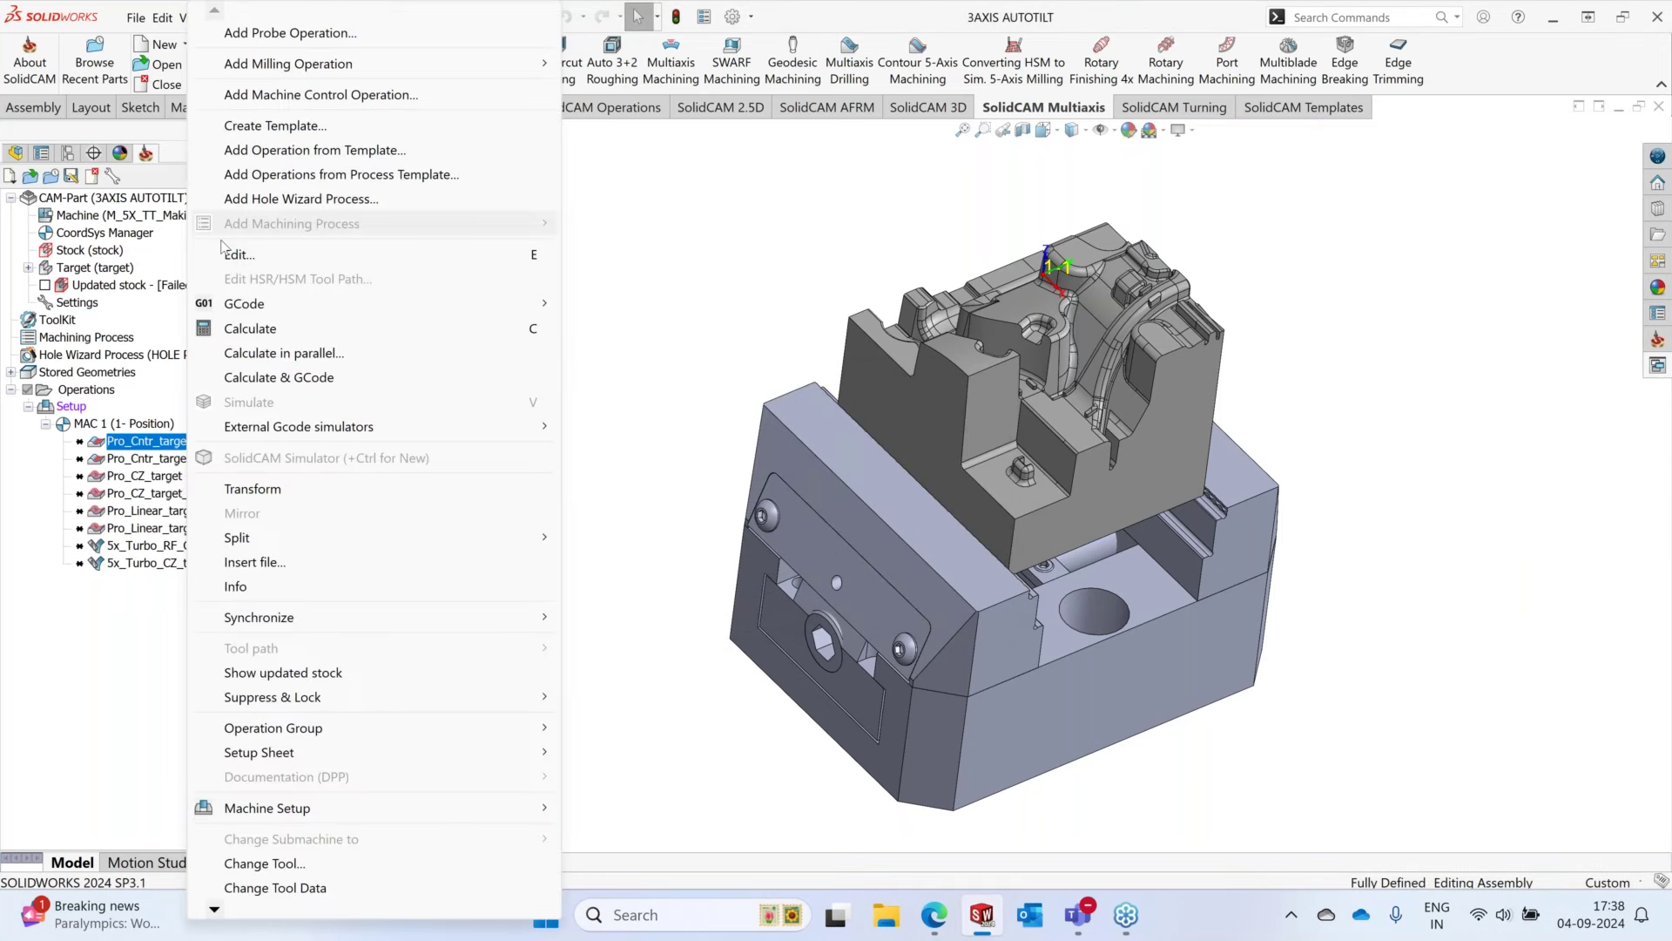
click(235, 253)
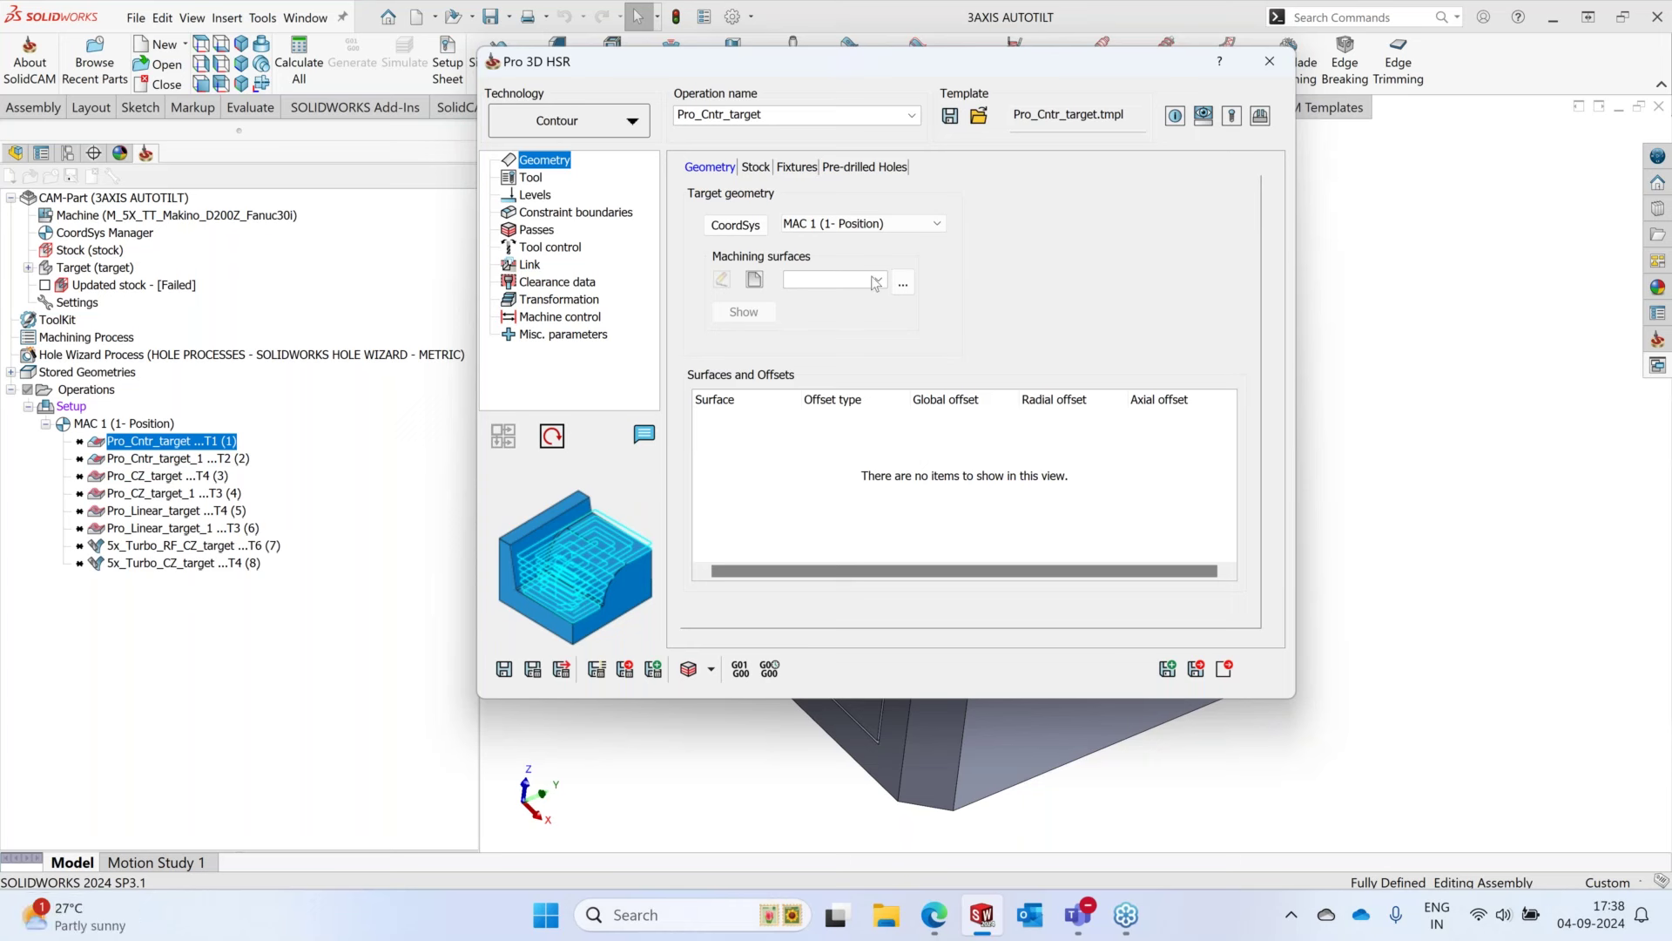
click(834, 296)
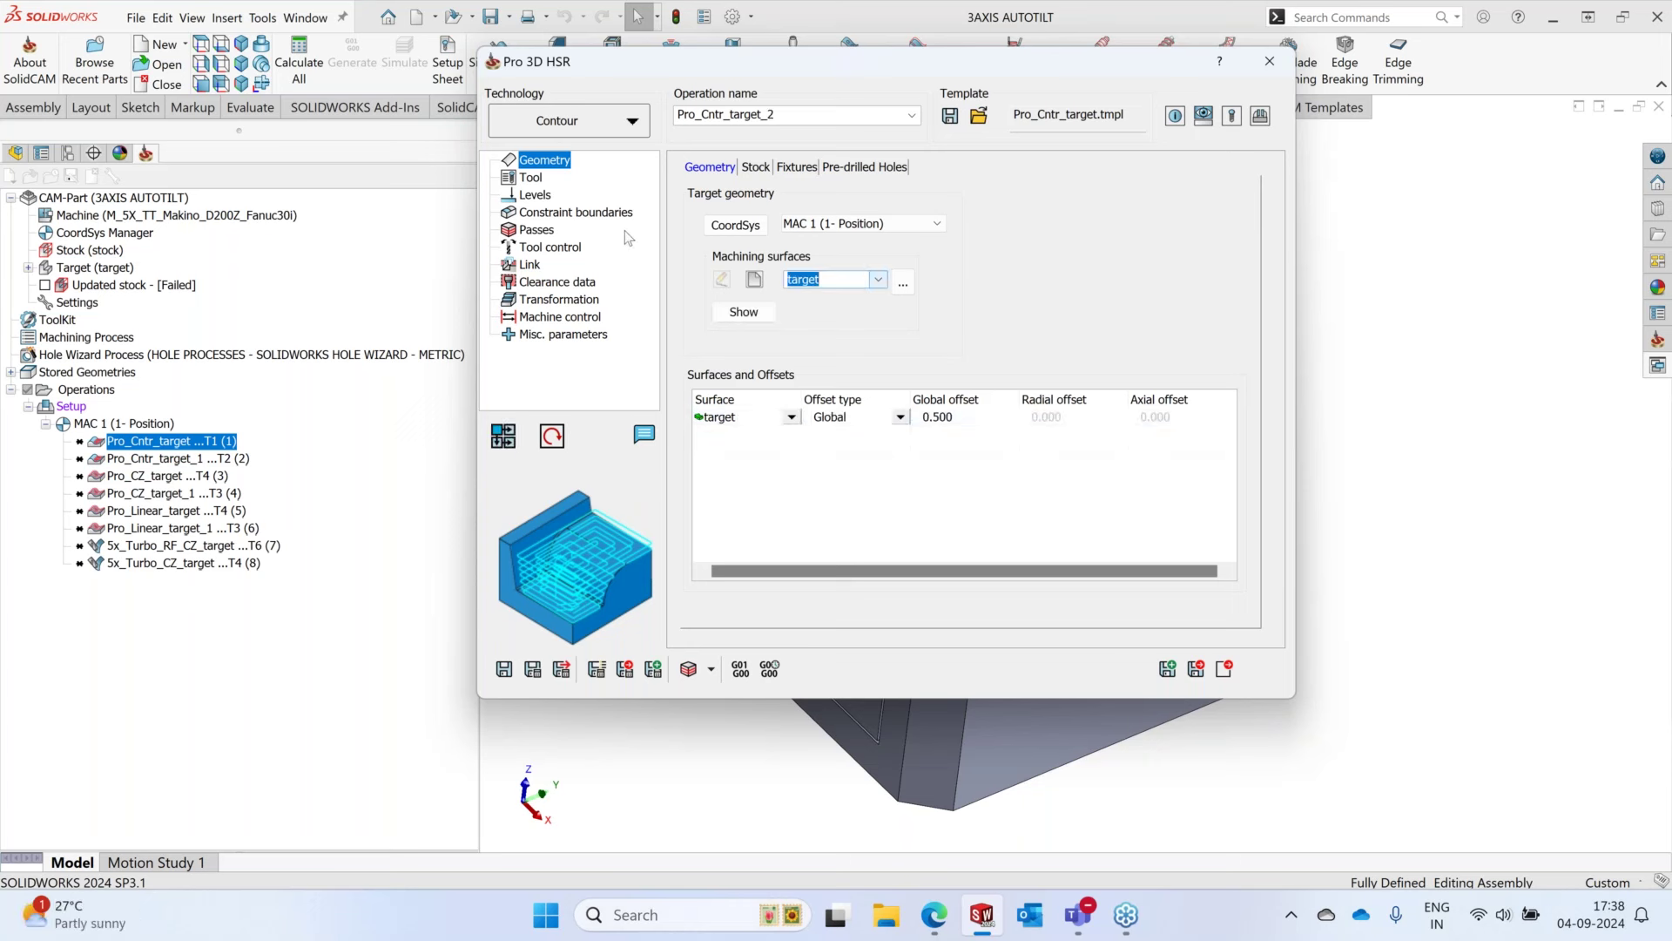
- Set the rapid feed rate of the first contour operation to 10000 and save the operation
click(531, 178)
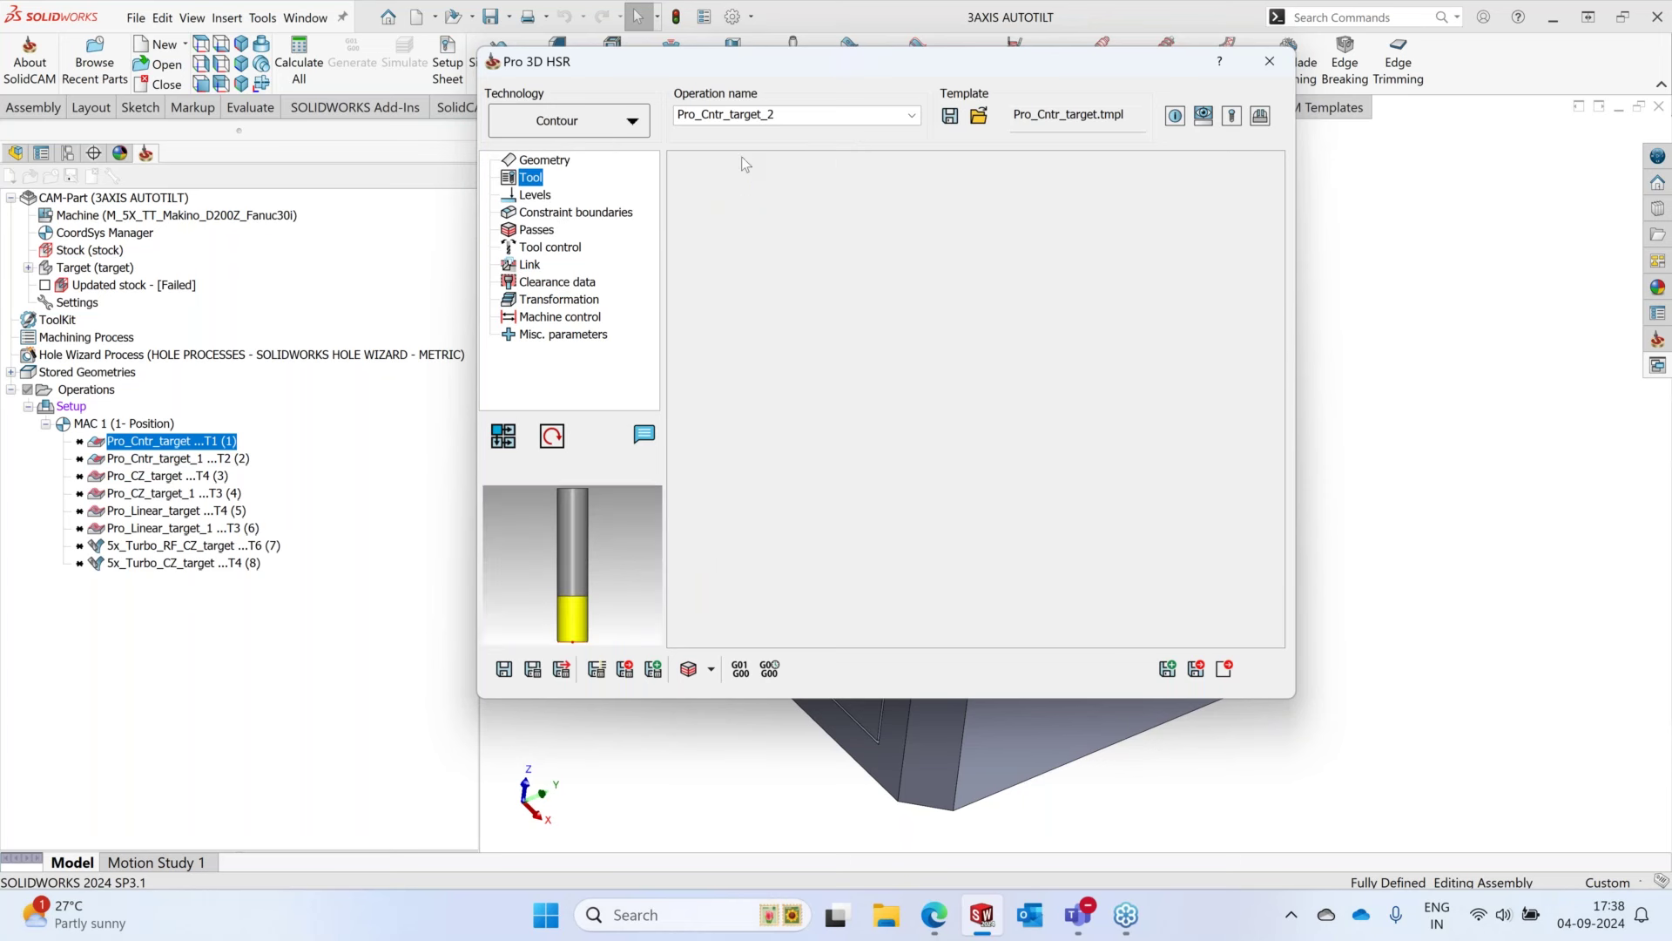
click(793, 169)
drag(867, 275, 857, 274)
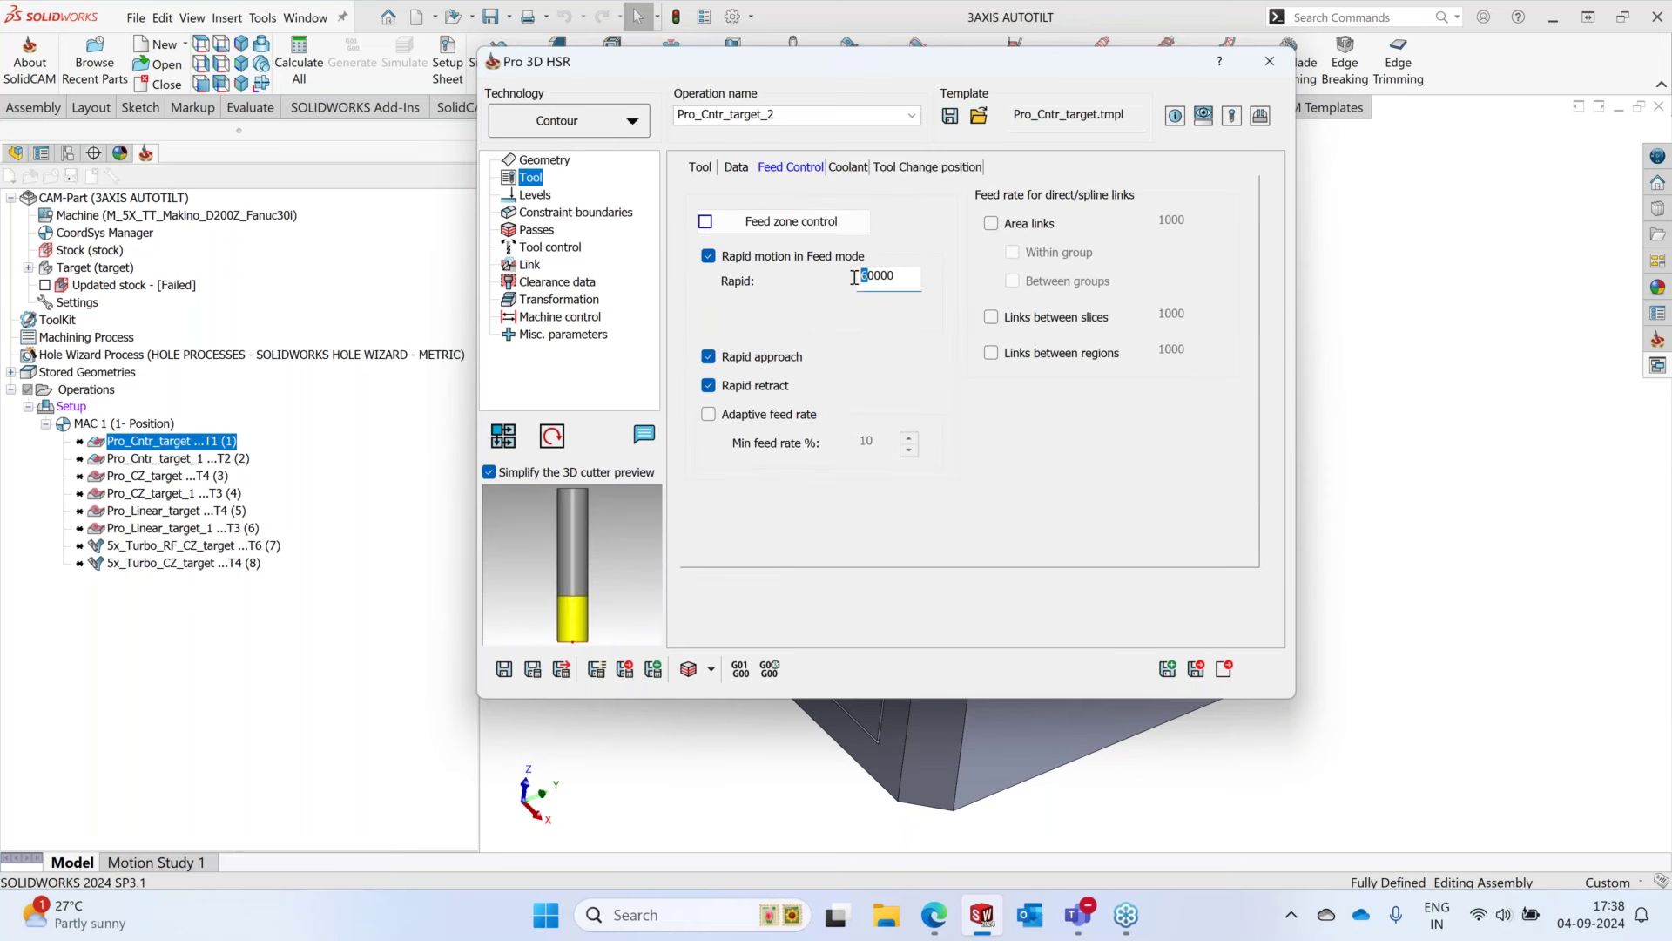
text(1)
click(503, 670)
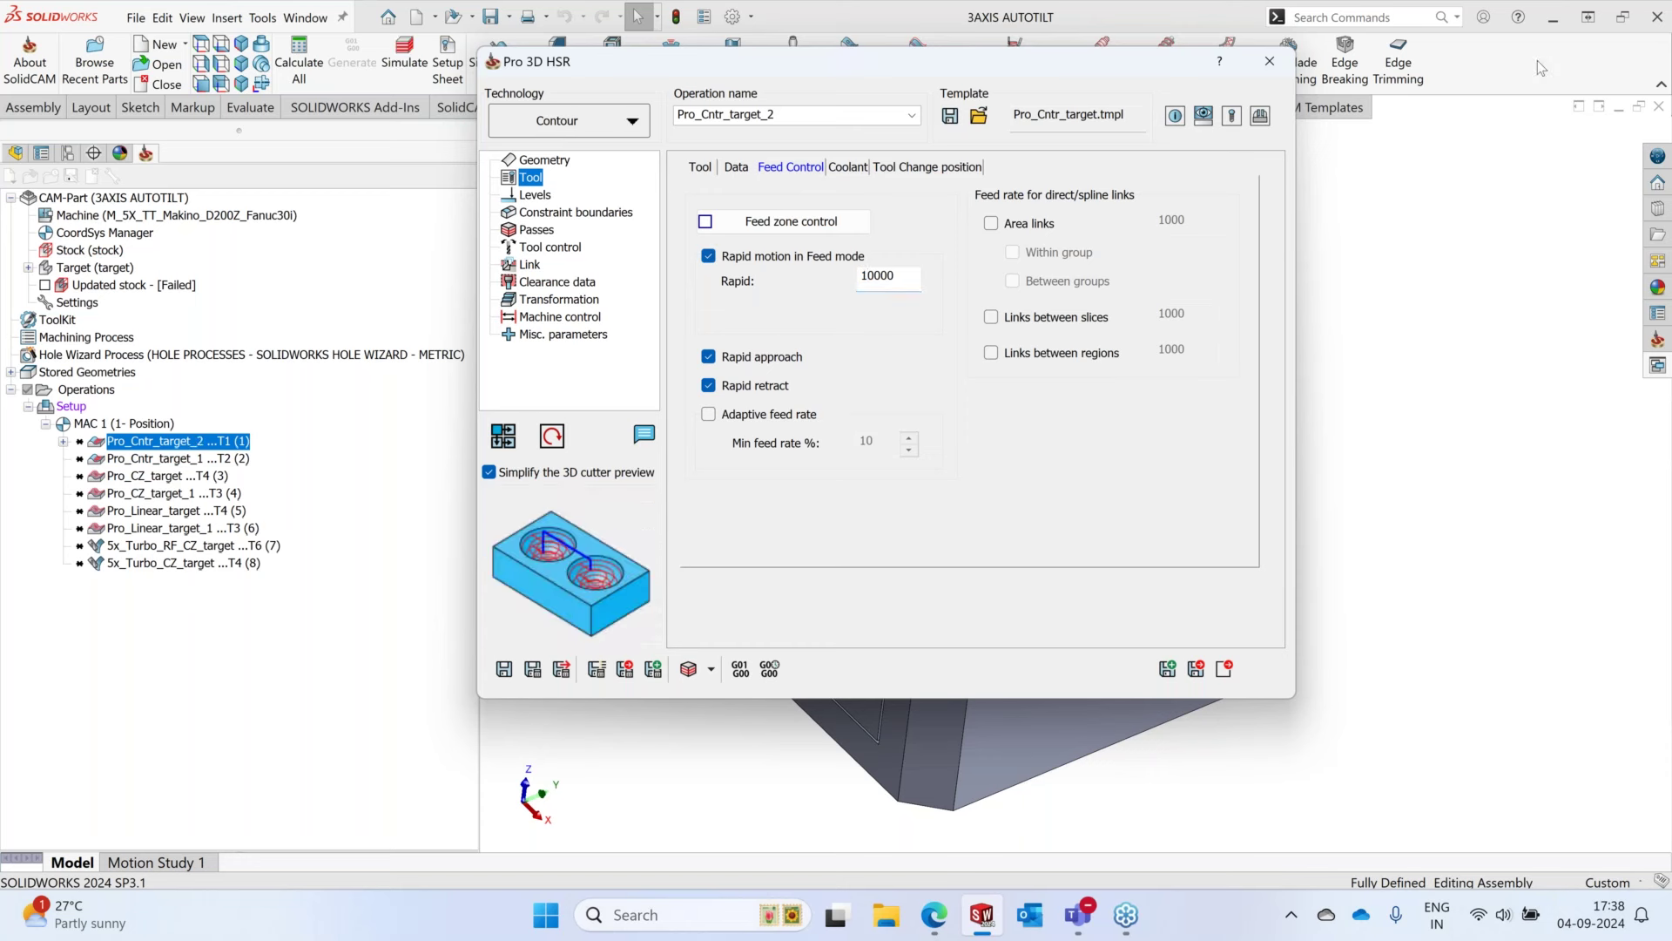
- Calculate the first contour operation with tool T1, dismiss its messages, and hide its tool path after viewing it
click(252, 424)
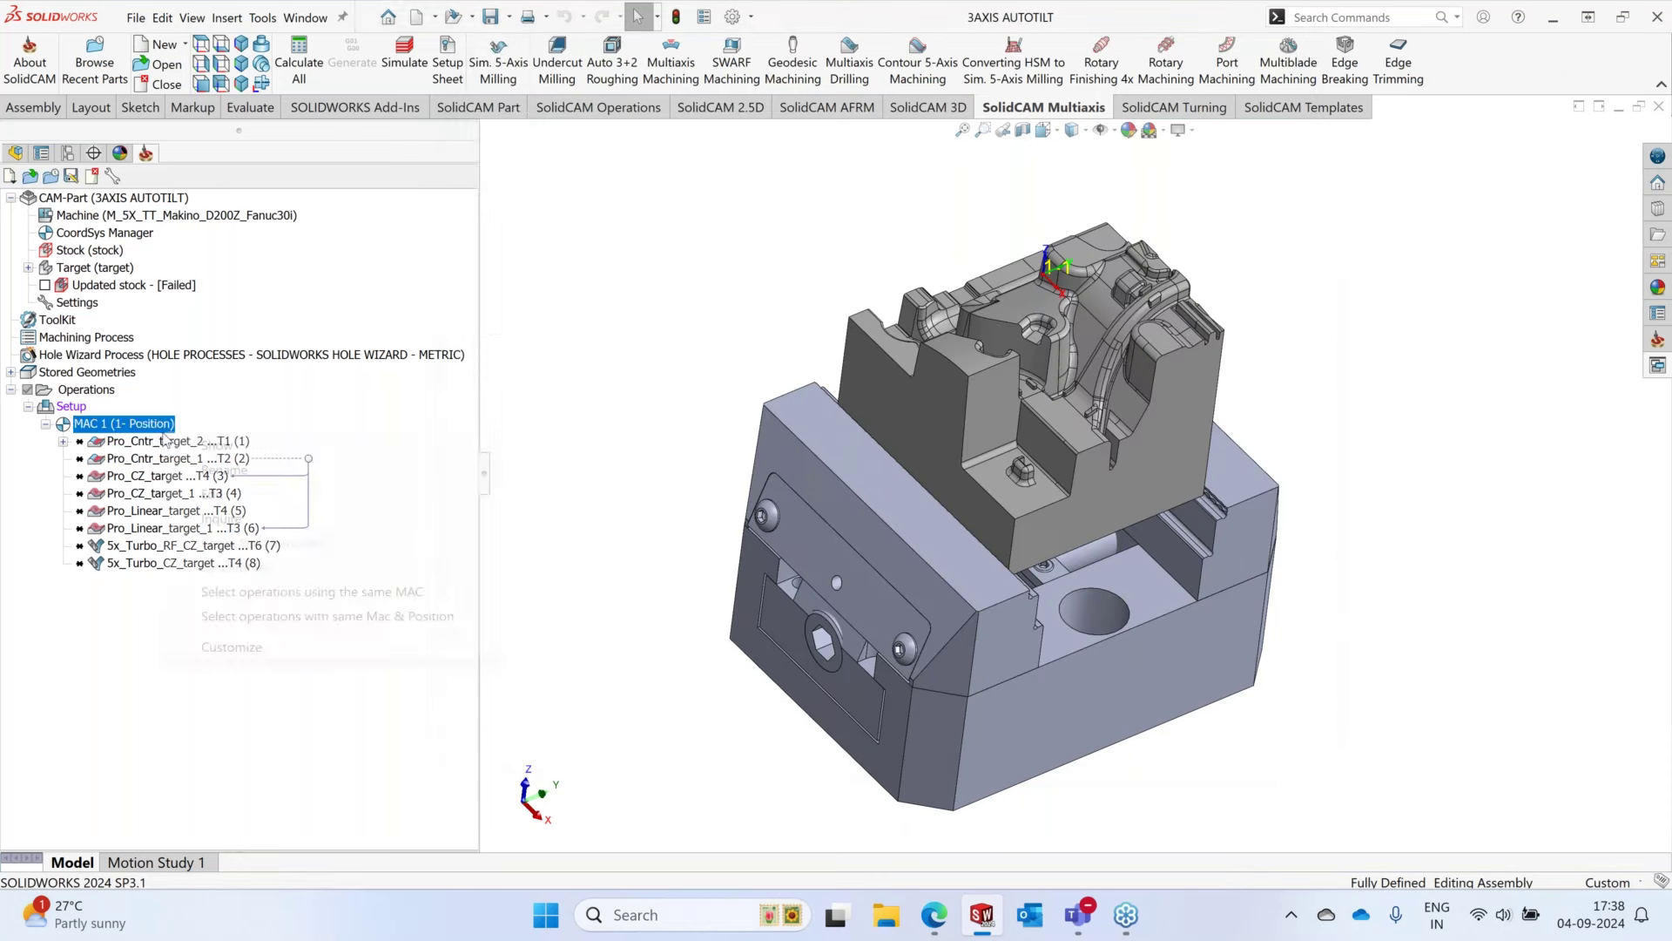
right_click(251, 424)
click(467, 328)
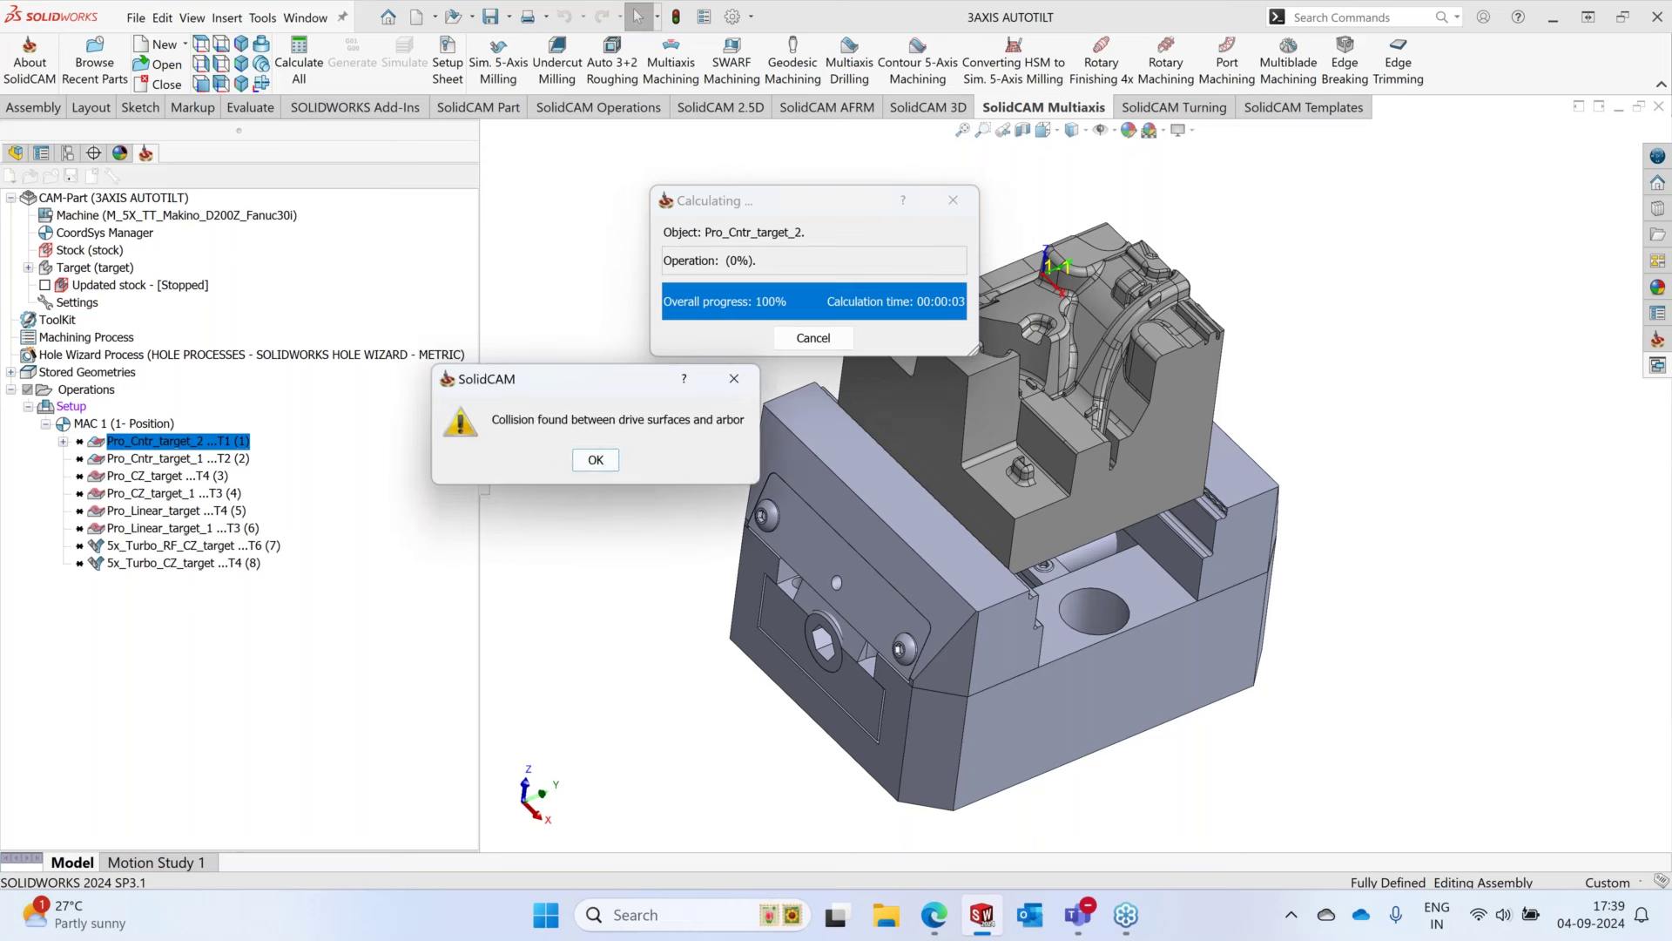
click(595, 462)
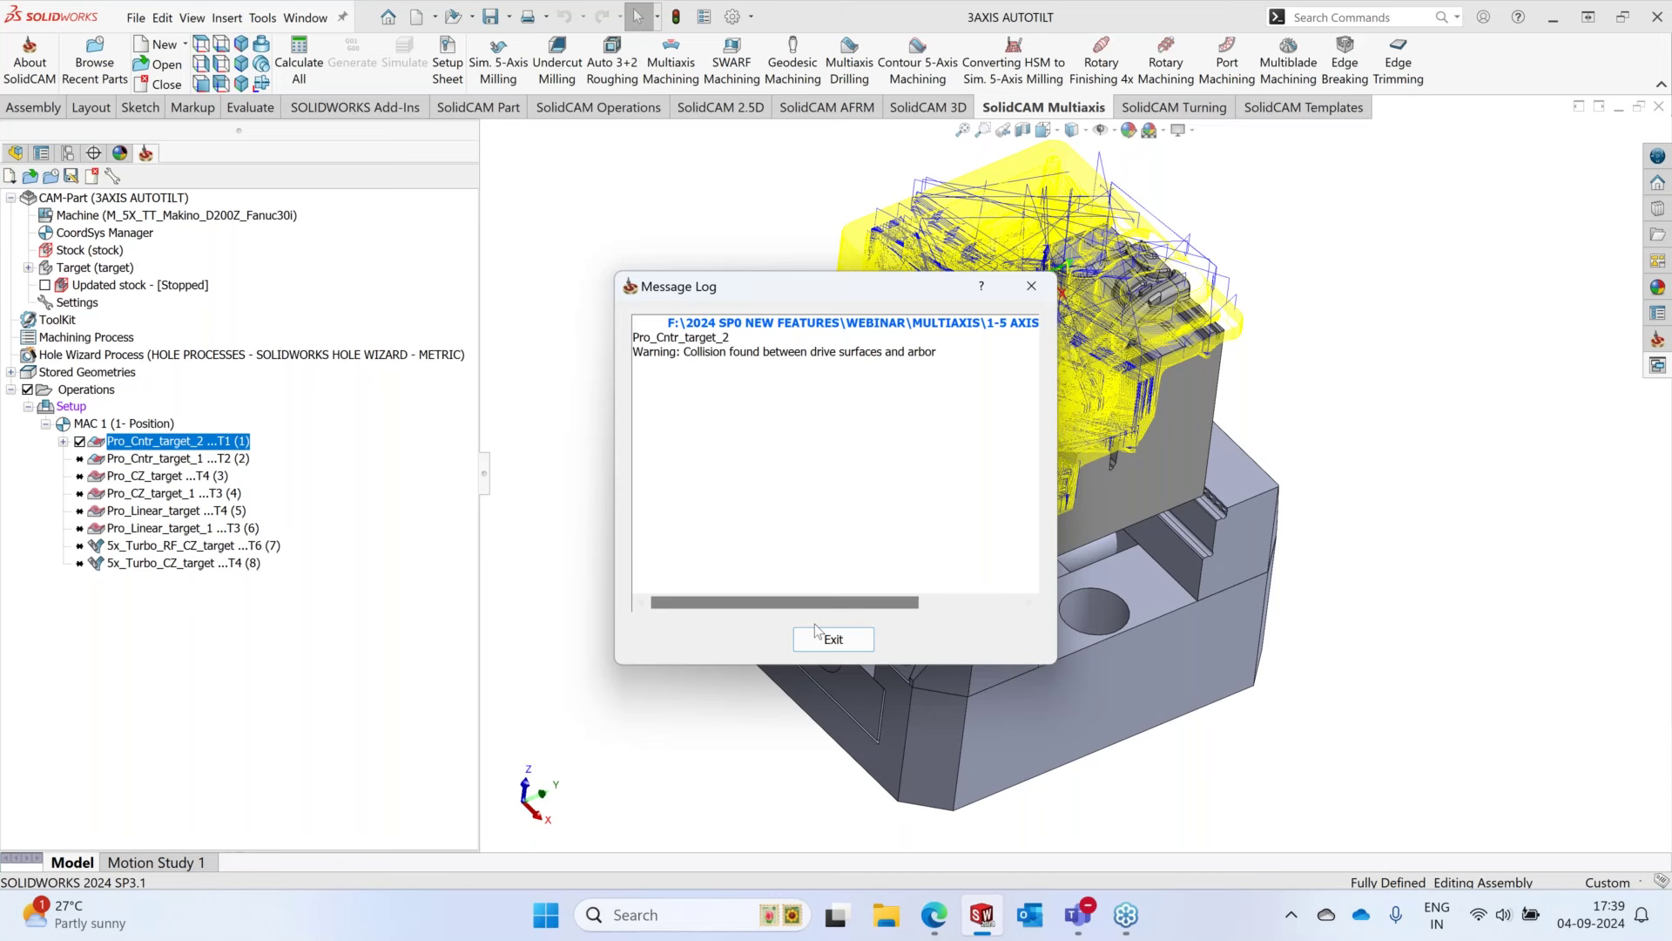
click(818, 634)
middle_drag(1036, 327, 1002, 313)
click(81, 441)
- Edit the second contour operation, Pro_Cntr_target_1 with tool T2, and assign target as its machining surfaces
right_click(122, 458)
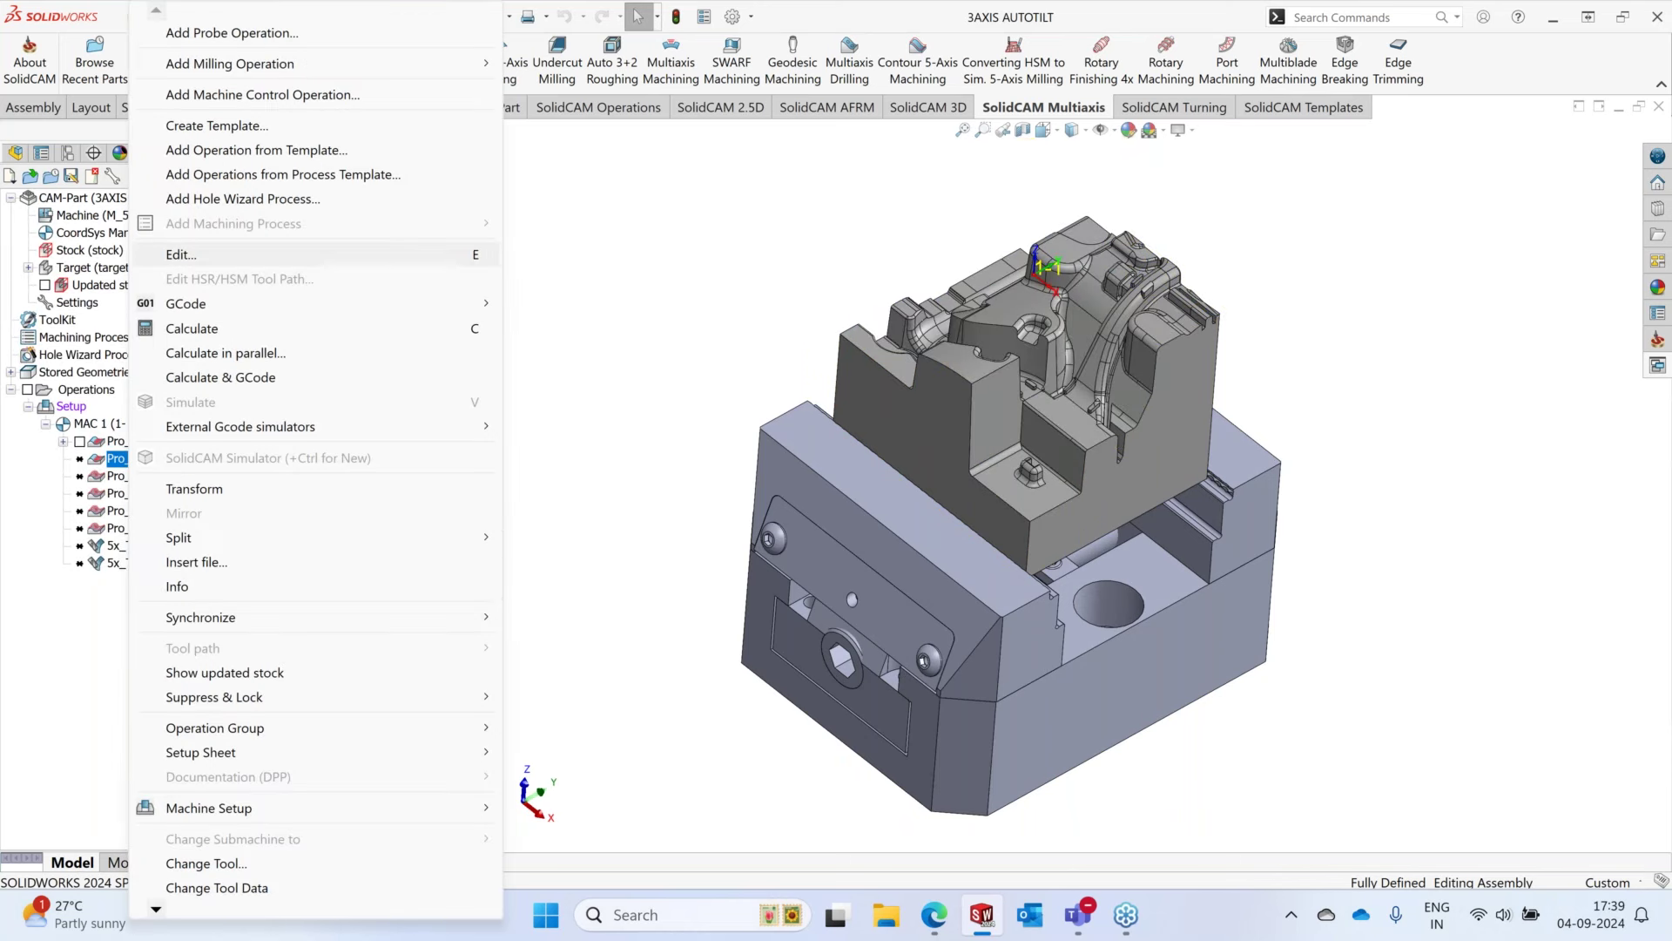
click(209, 254)
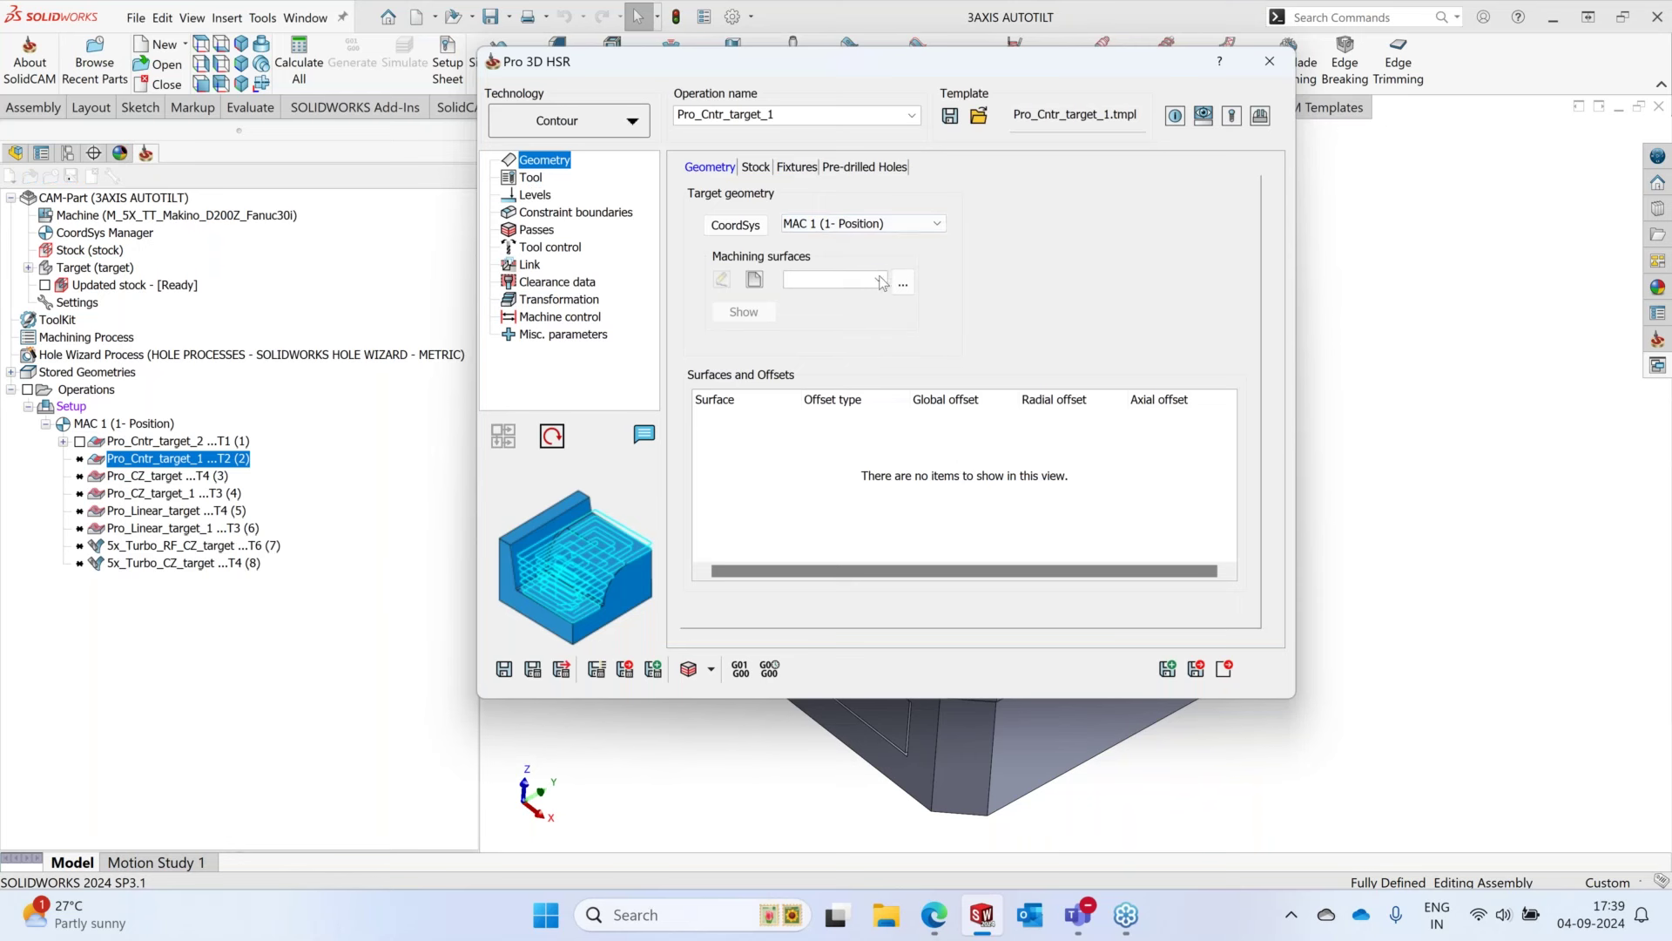
click(878, 279)
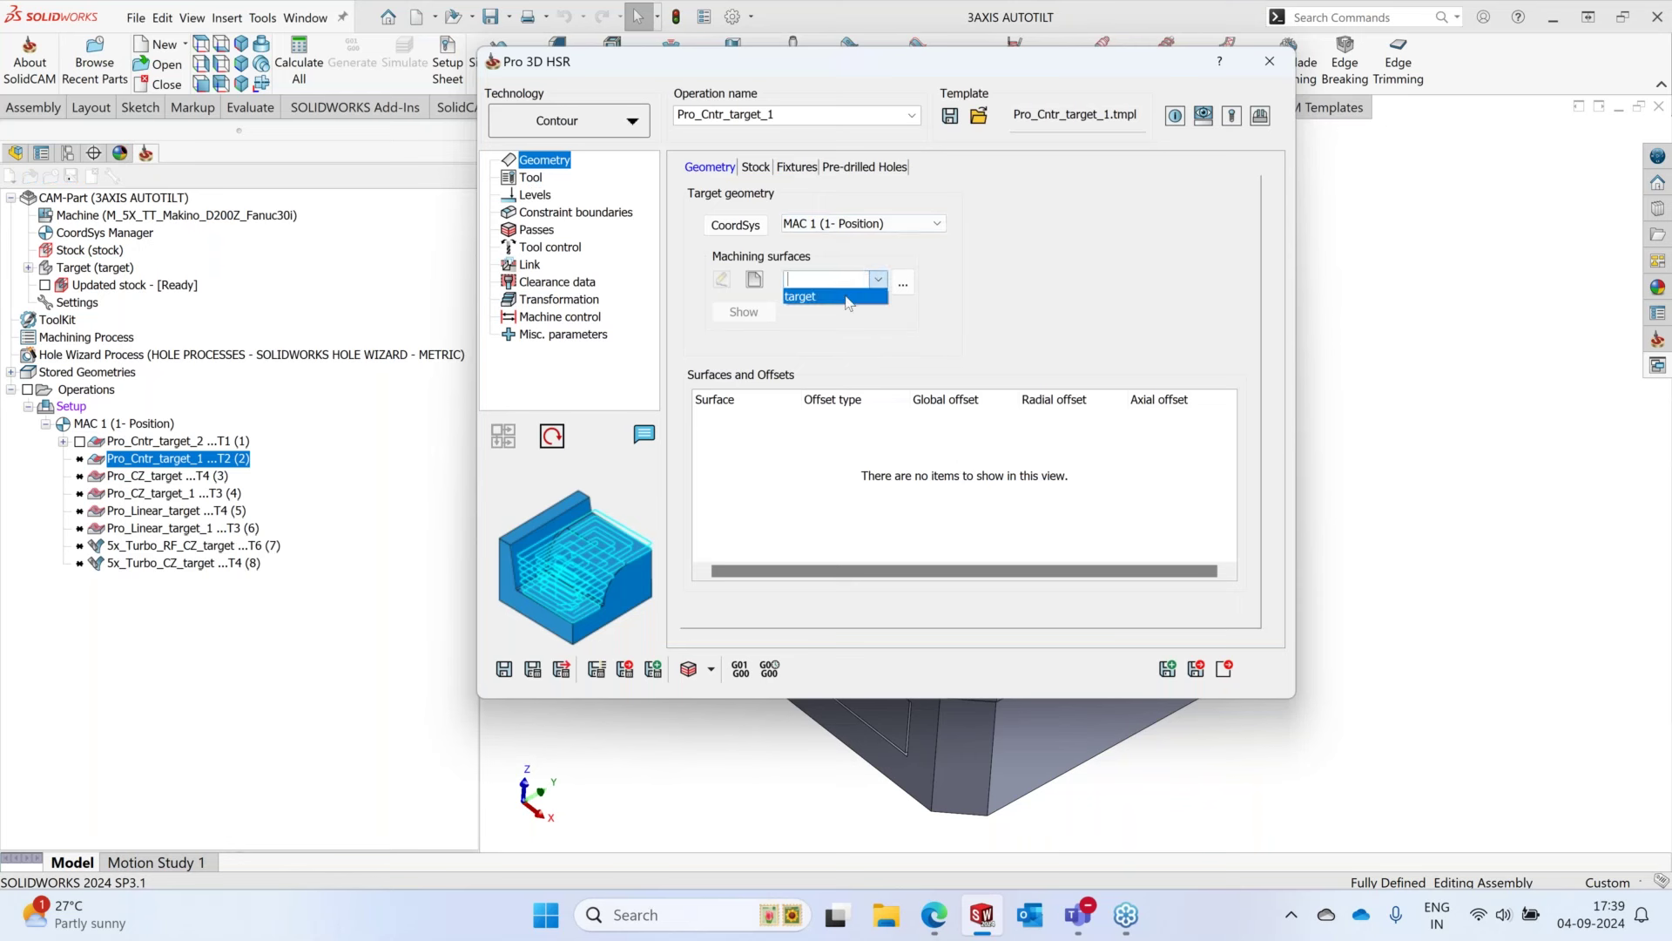
click(849, 300)
- Set the second contour operation's rapid feed rate to 10000, then save and close the operation
click(532, 177)
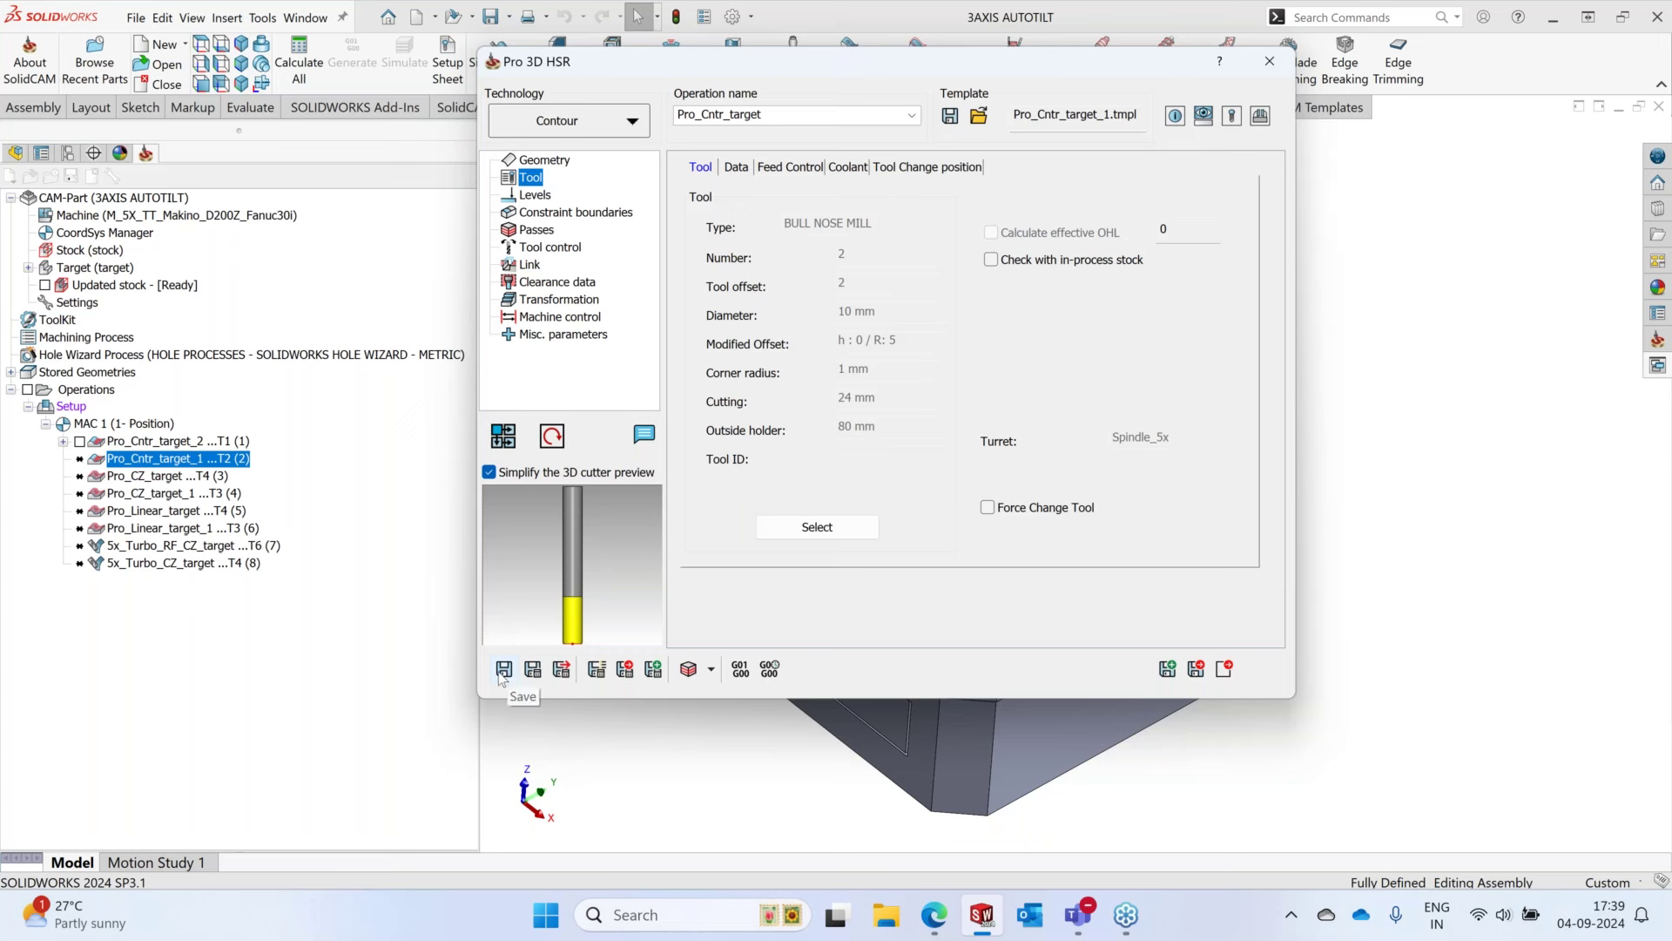
click(780, 167)
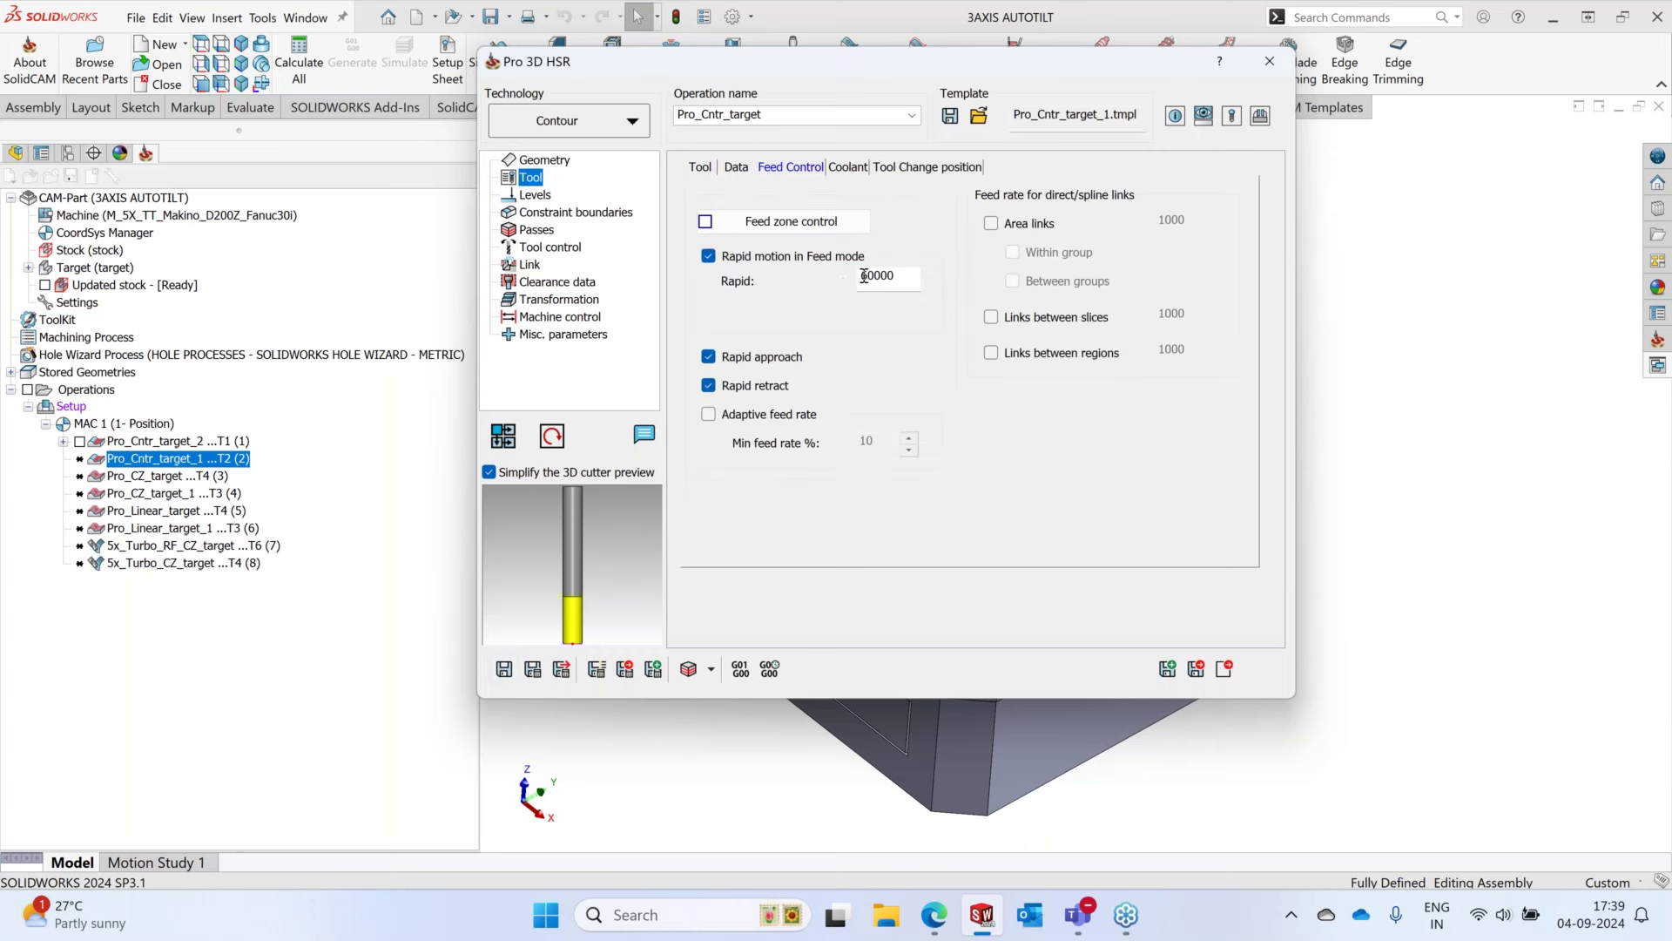
drag(860, 275, 869, 275)
text(1)
click(504, 669)
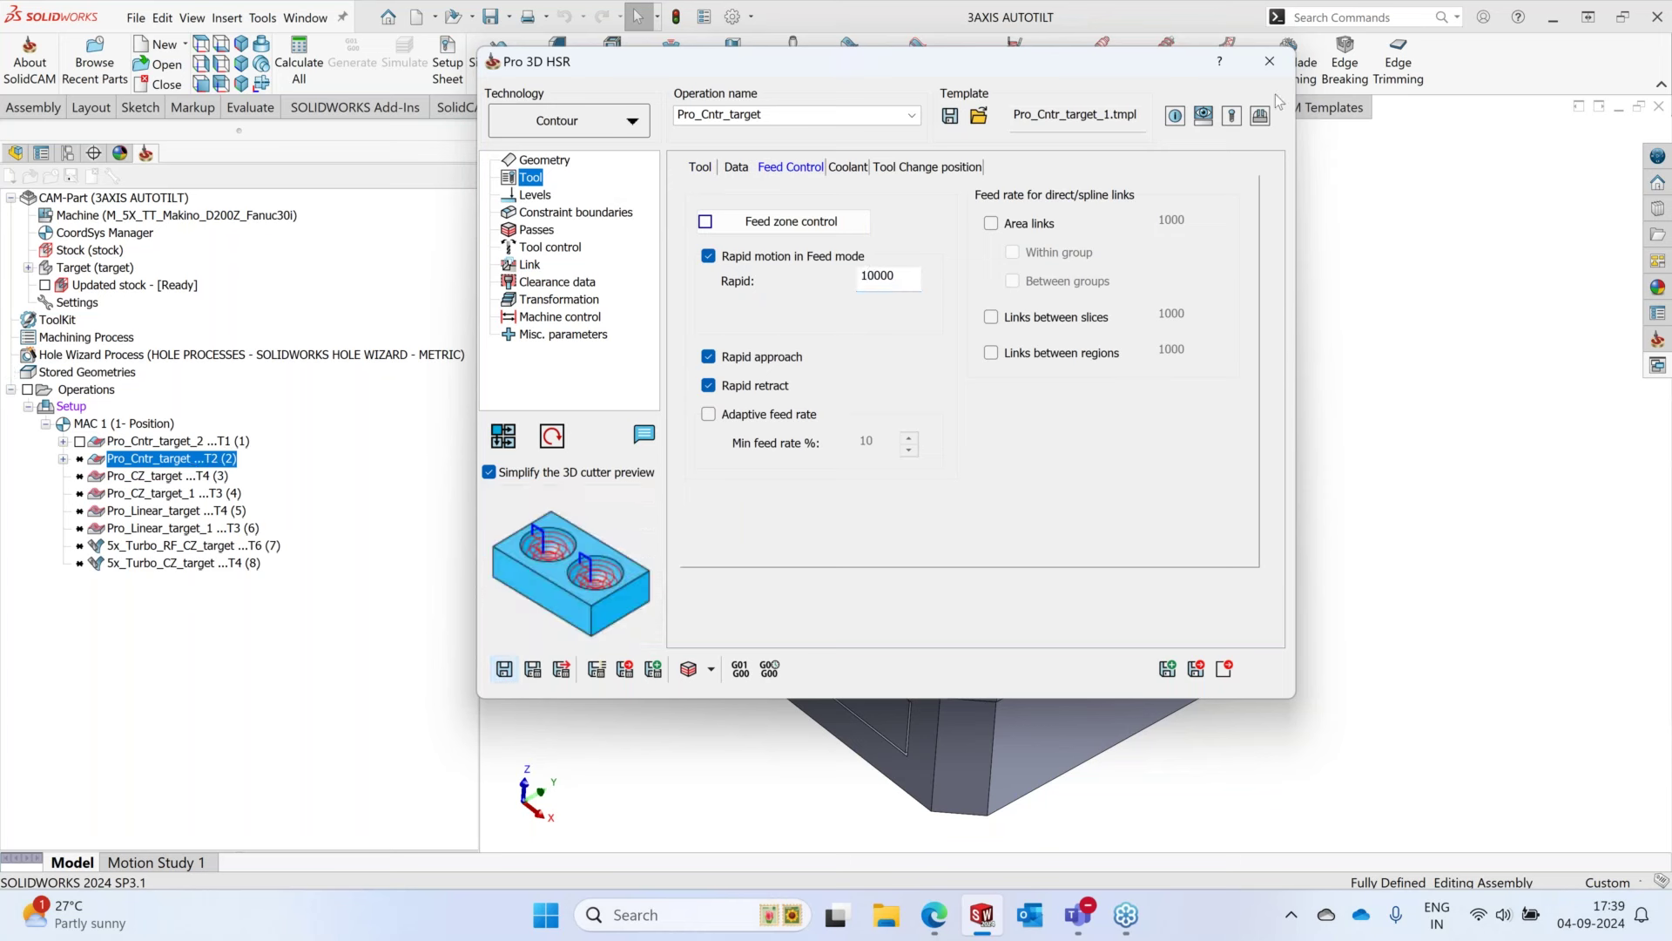
click(1263, 69)
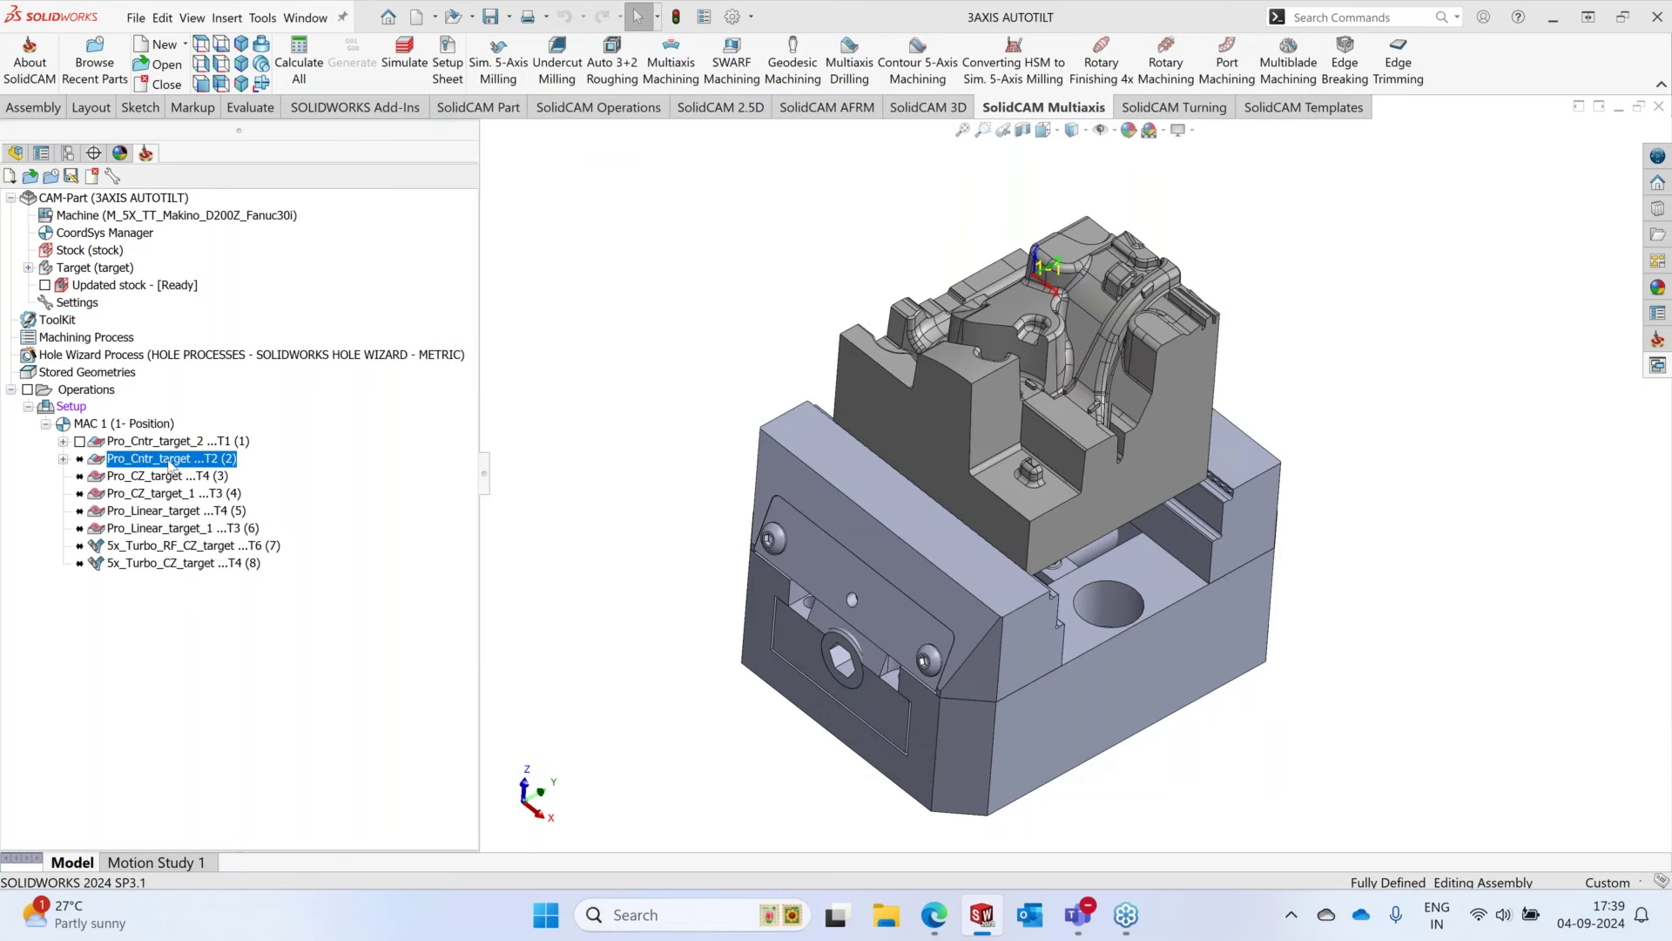
- Calculate the second contour operation with tool T2, inspect its tool path on the part, and hide it
right_click(170, 463)
click(634, 303)
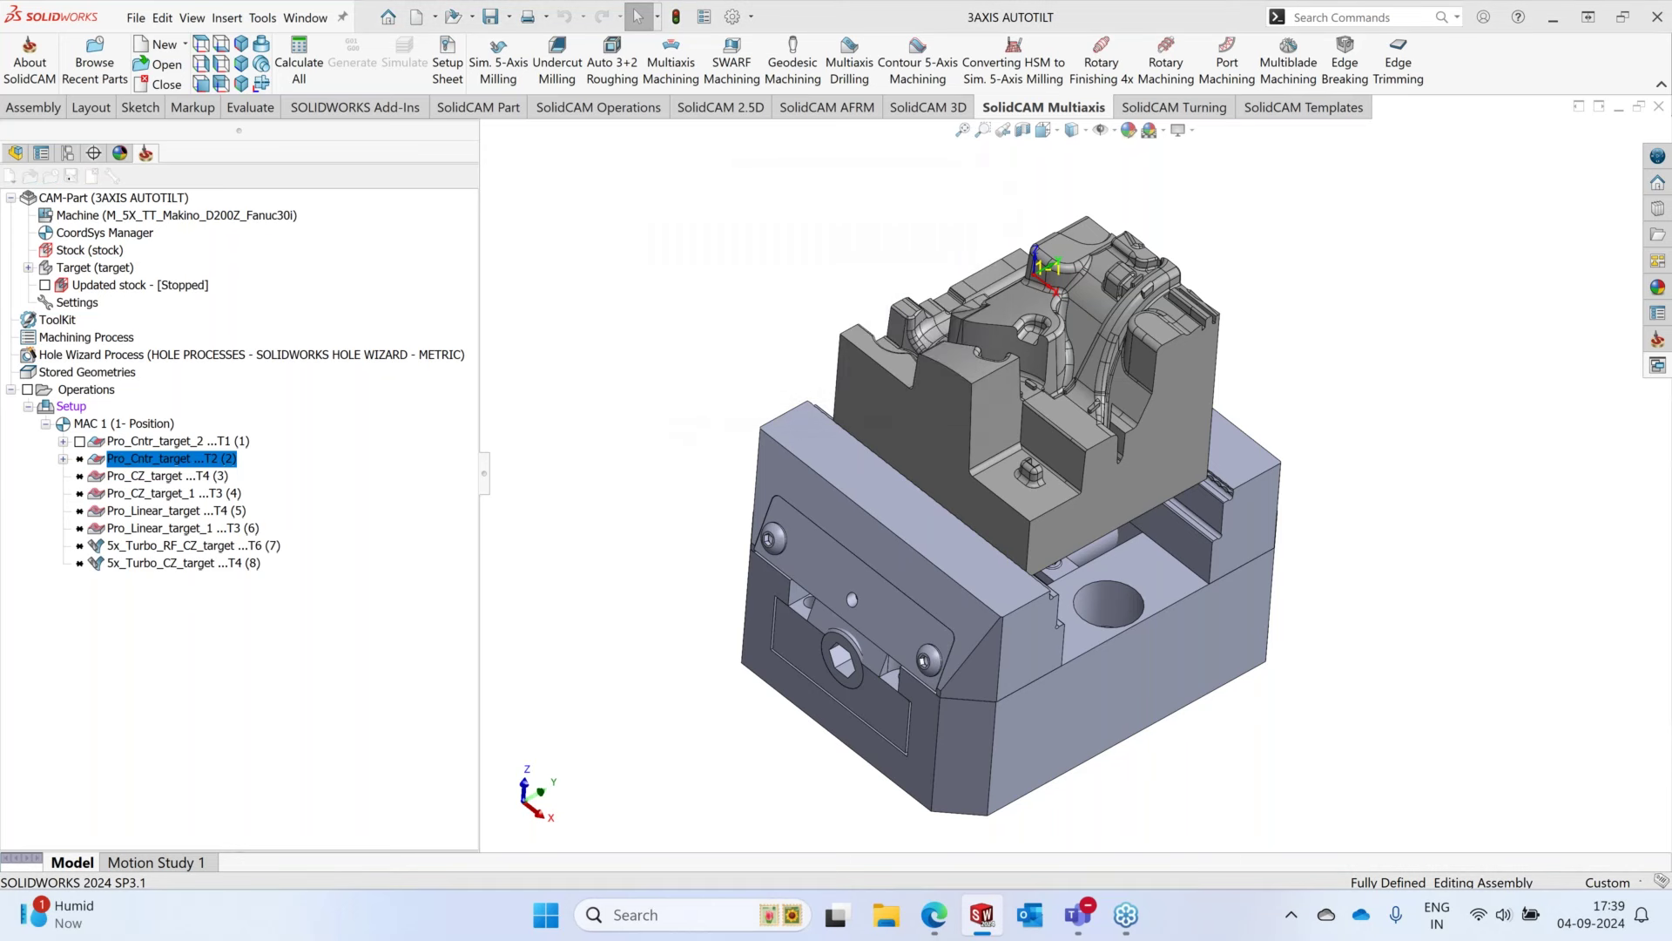
scroll(1099, 331, down, 1)
scroll(1099, 331, down, 2)
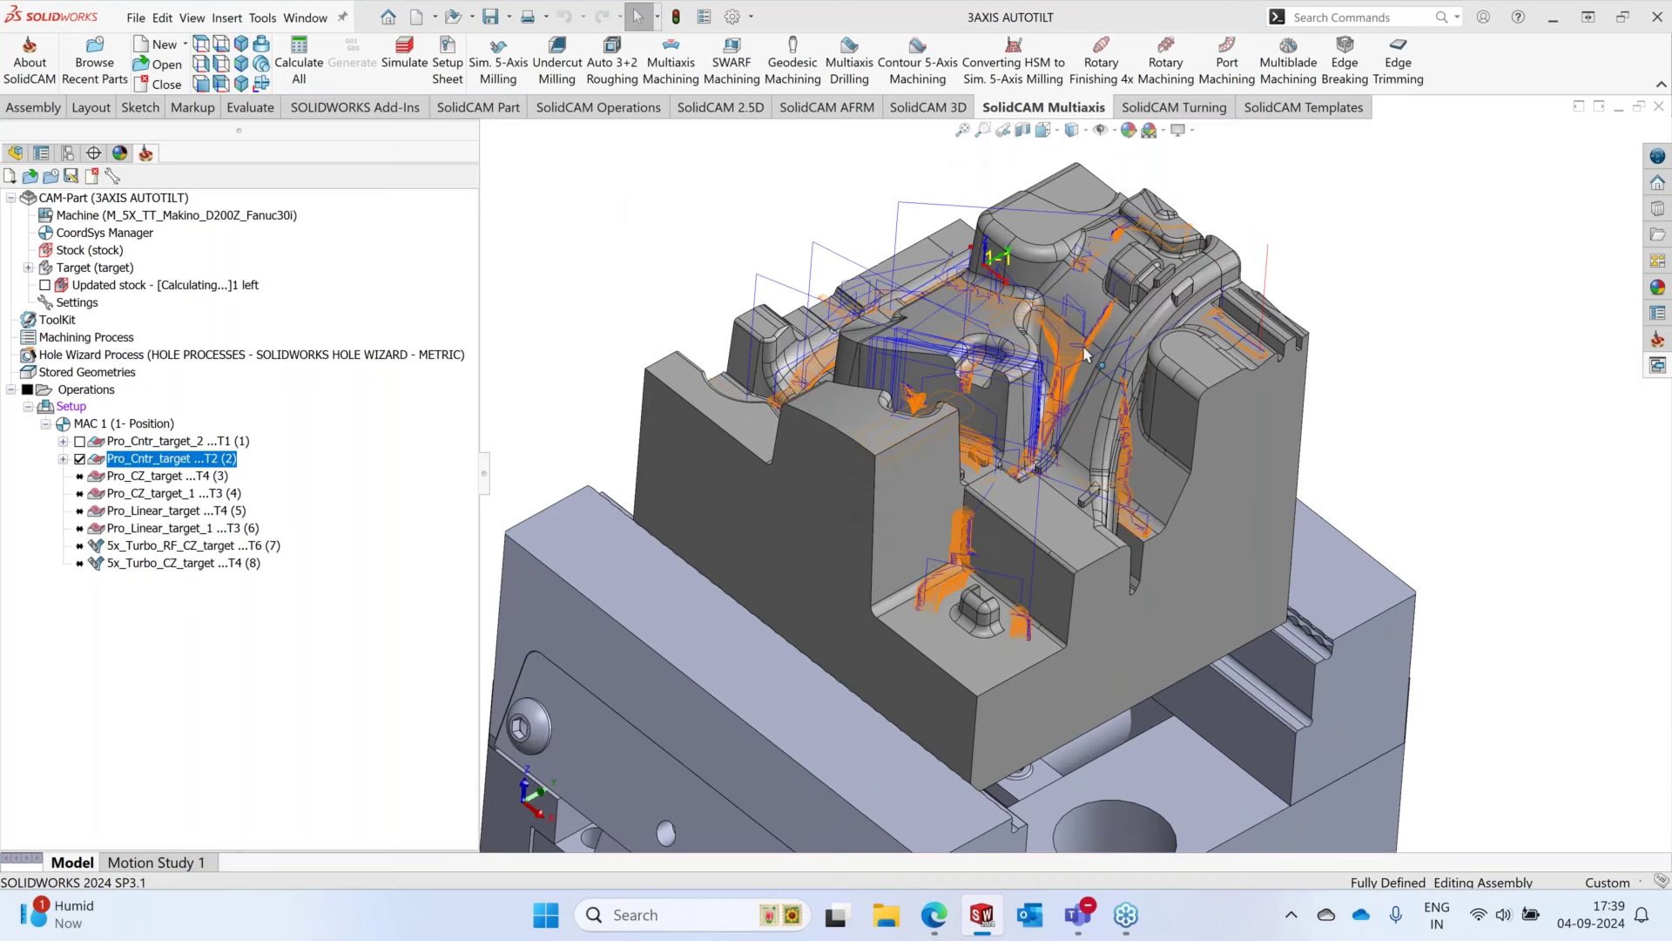
middle_drag(1086, 354, 1052, 475)
scroll(1052, 476, up, 3)
click(80, 459)
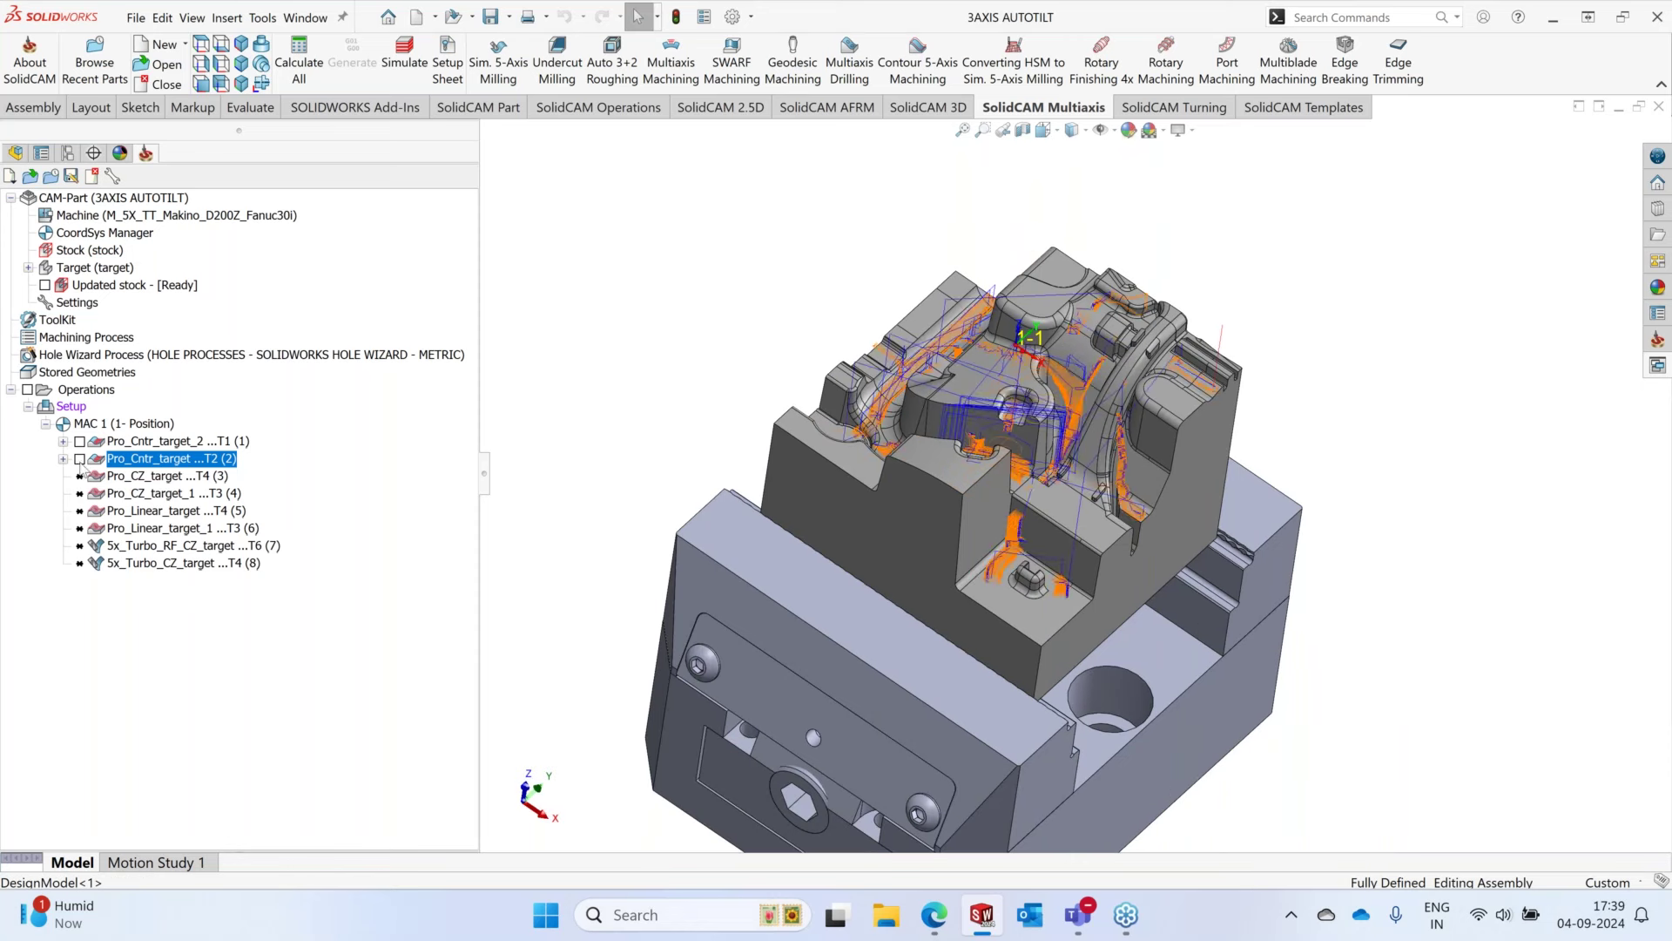
- Edit the first Constant Z operation, Pro_CZ_target with tool T4, and assign target as its machining surfaces
click(161, 478)
right_click(160, 477)
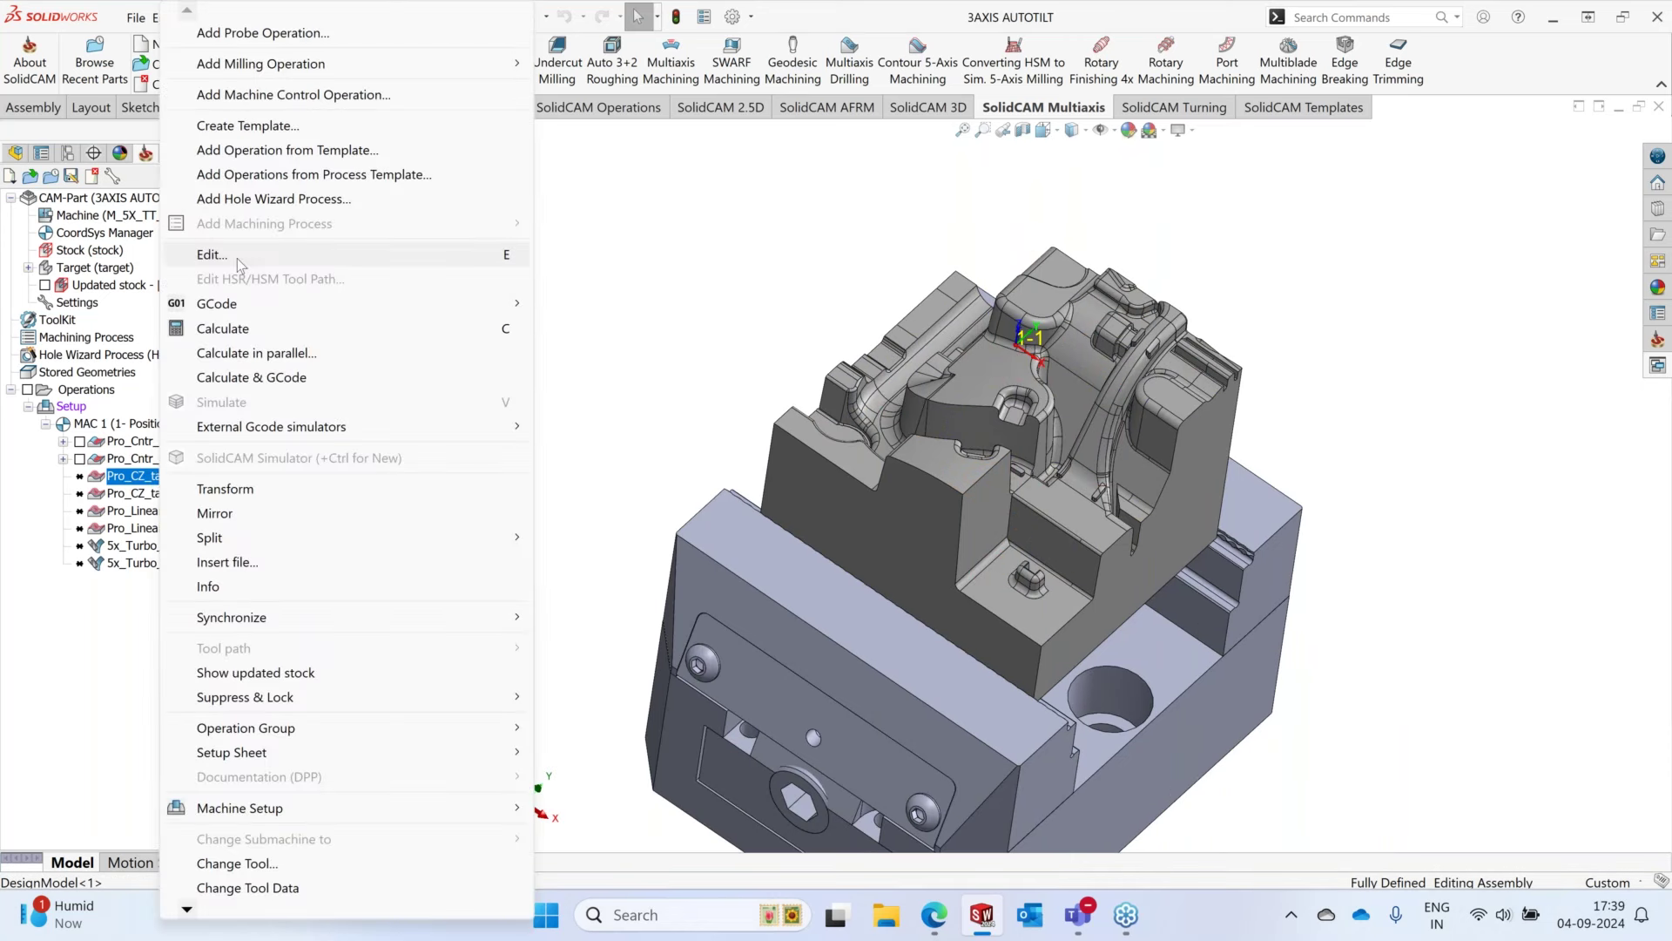
click(237, 257)
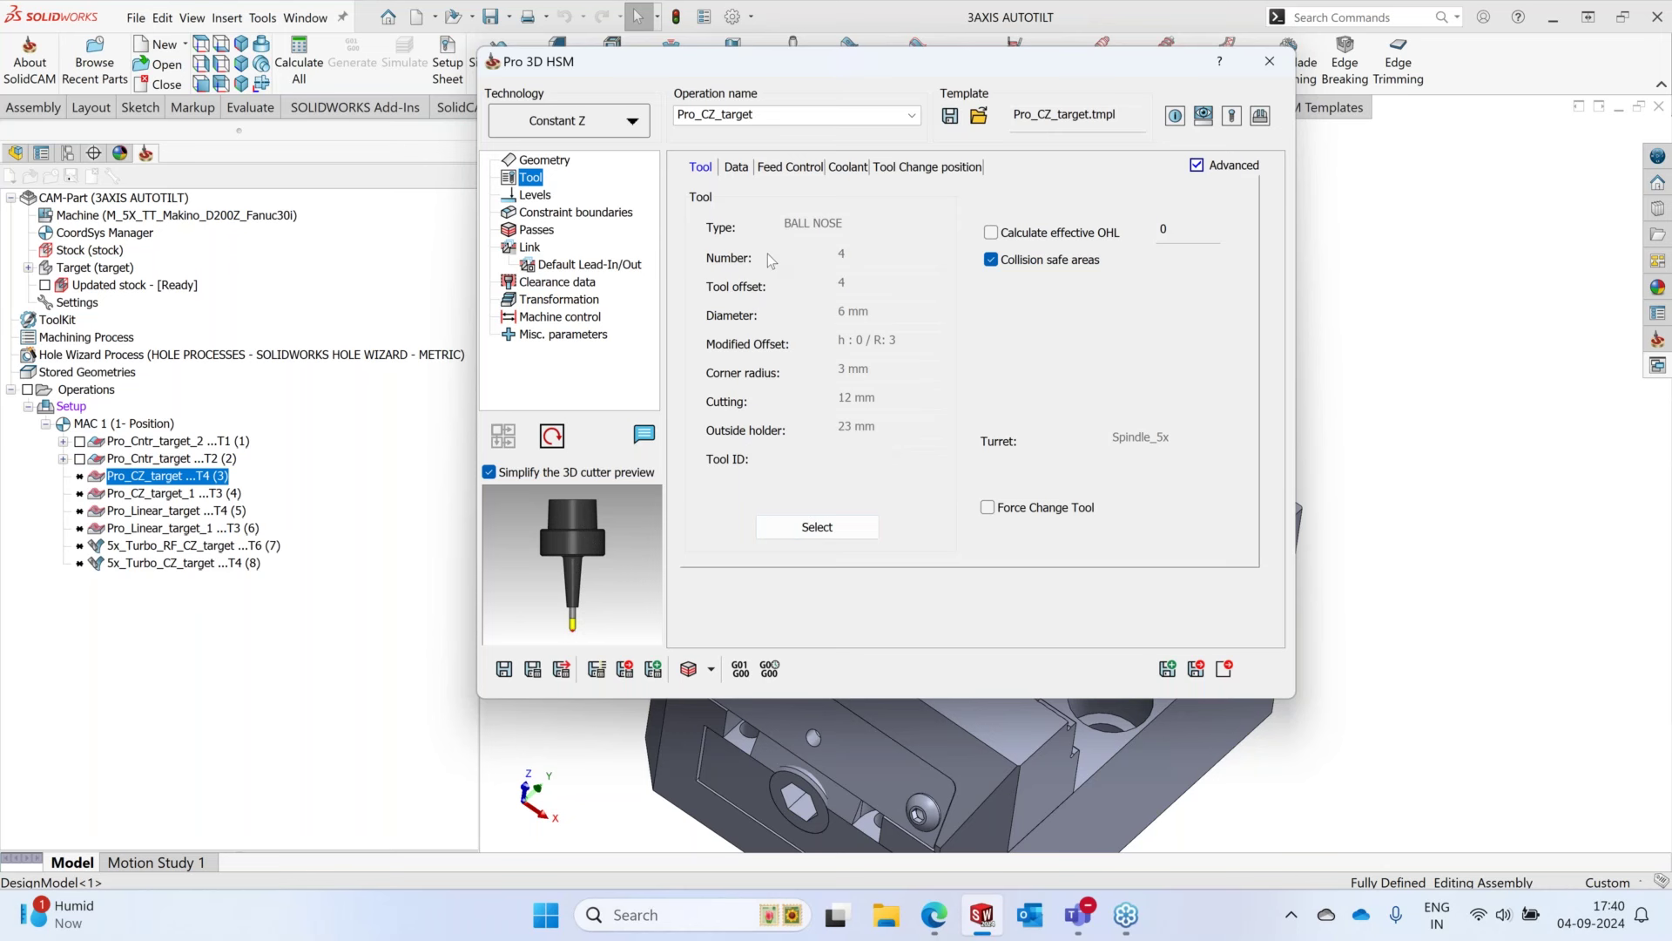
key(Up)
click(878, 278)
click(808, 297)
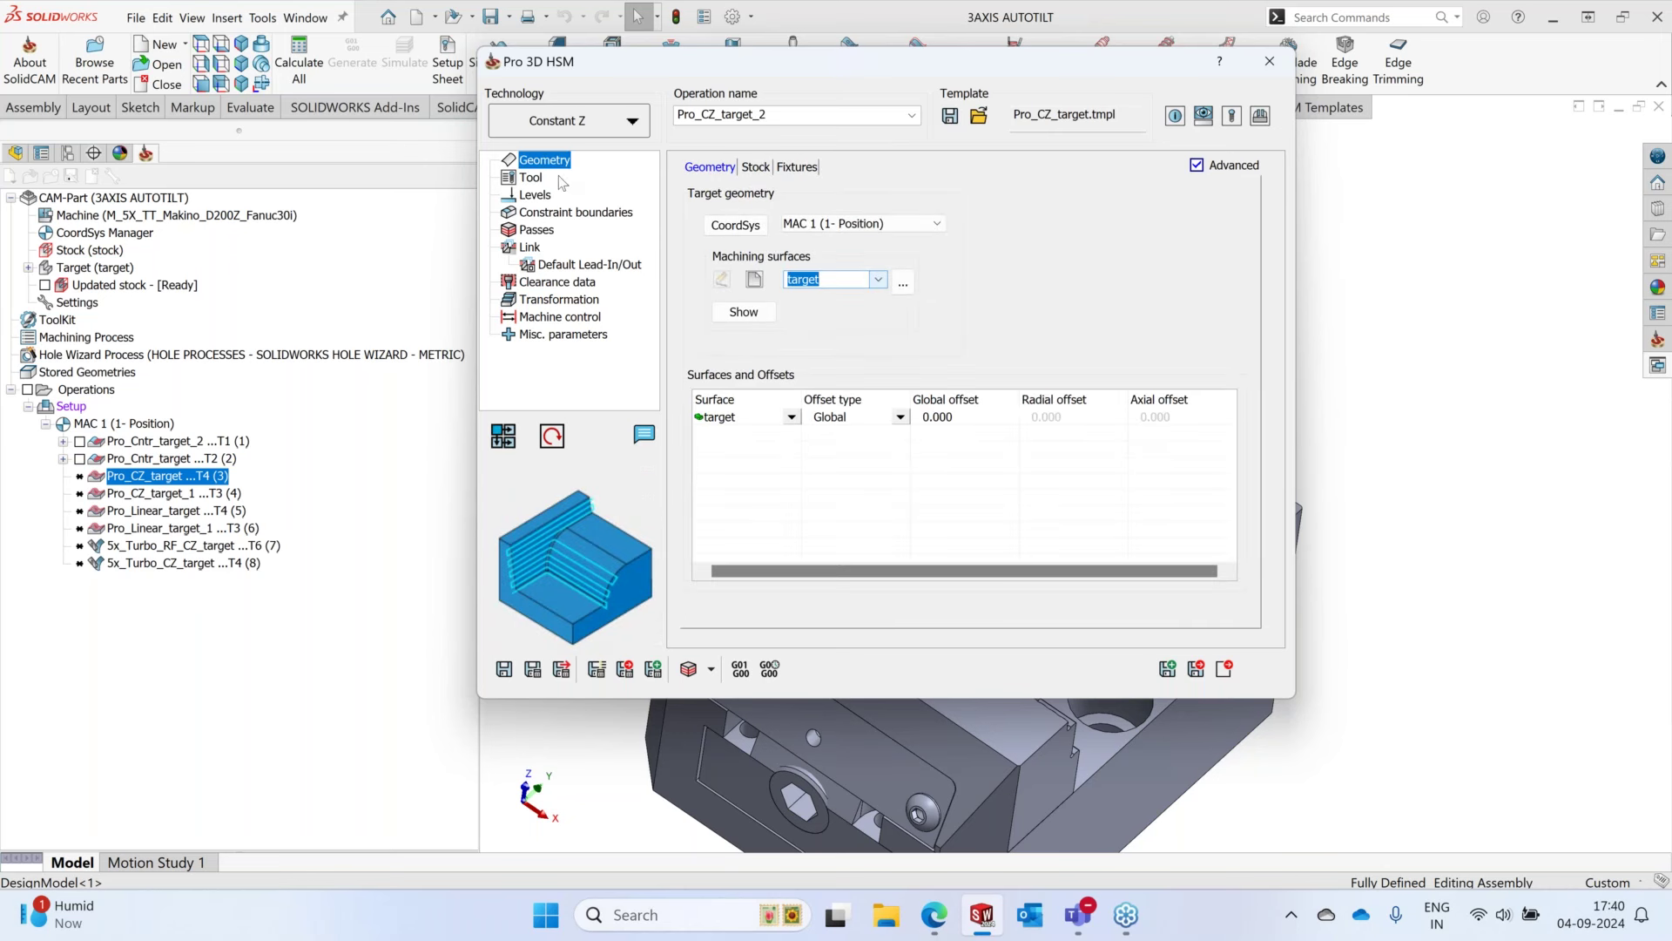
- Set the rapid feed rate of the Constant Z operation with tool T4 to 10000 and save the operation
click(529, 179)
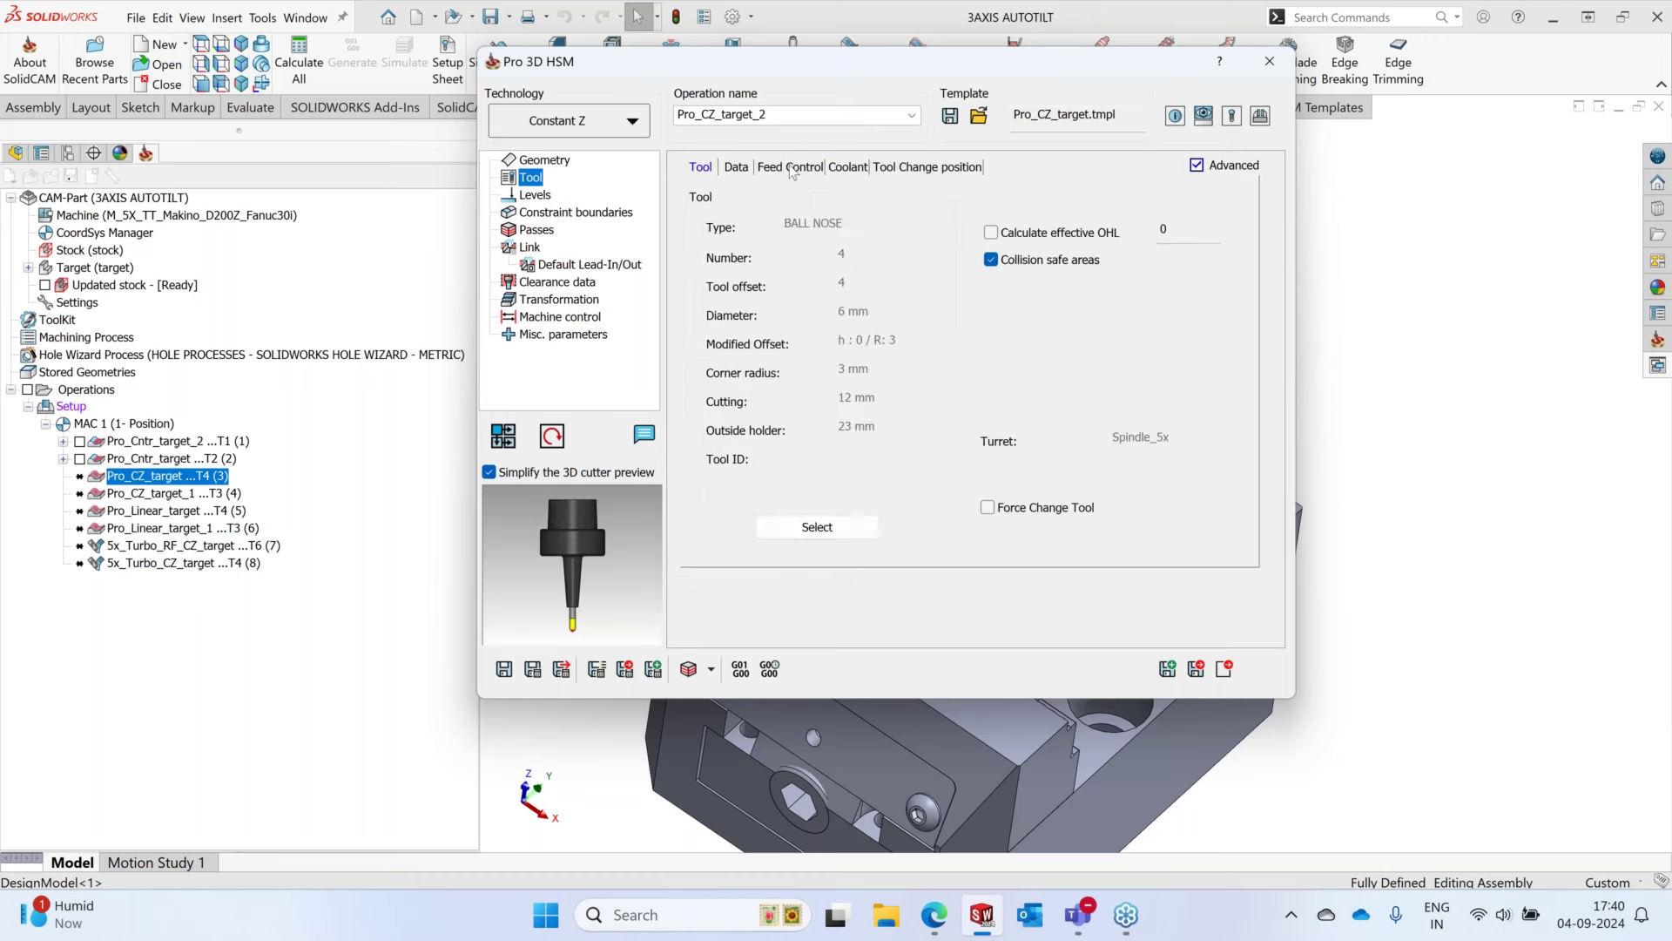
click(792, 167)
click(870, 284)
key(Delete)
text(1)
click(505, 671)
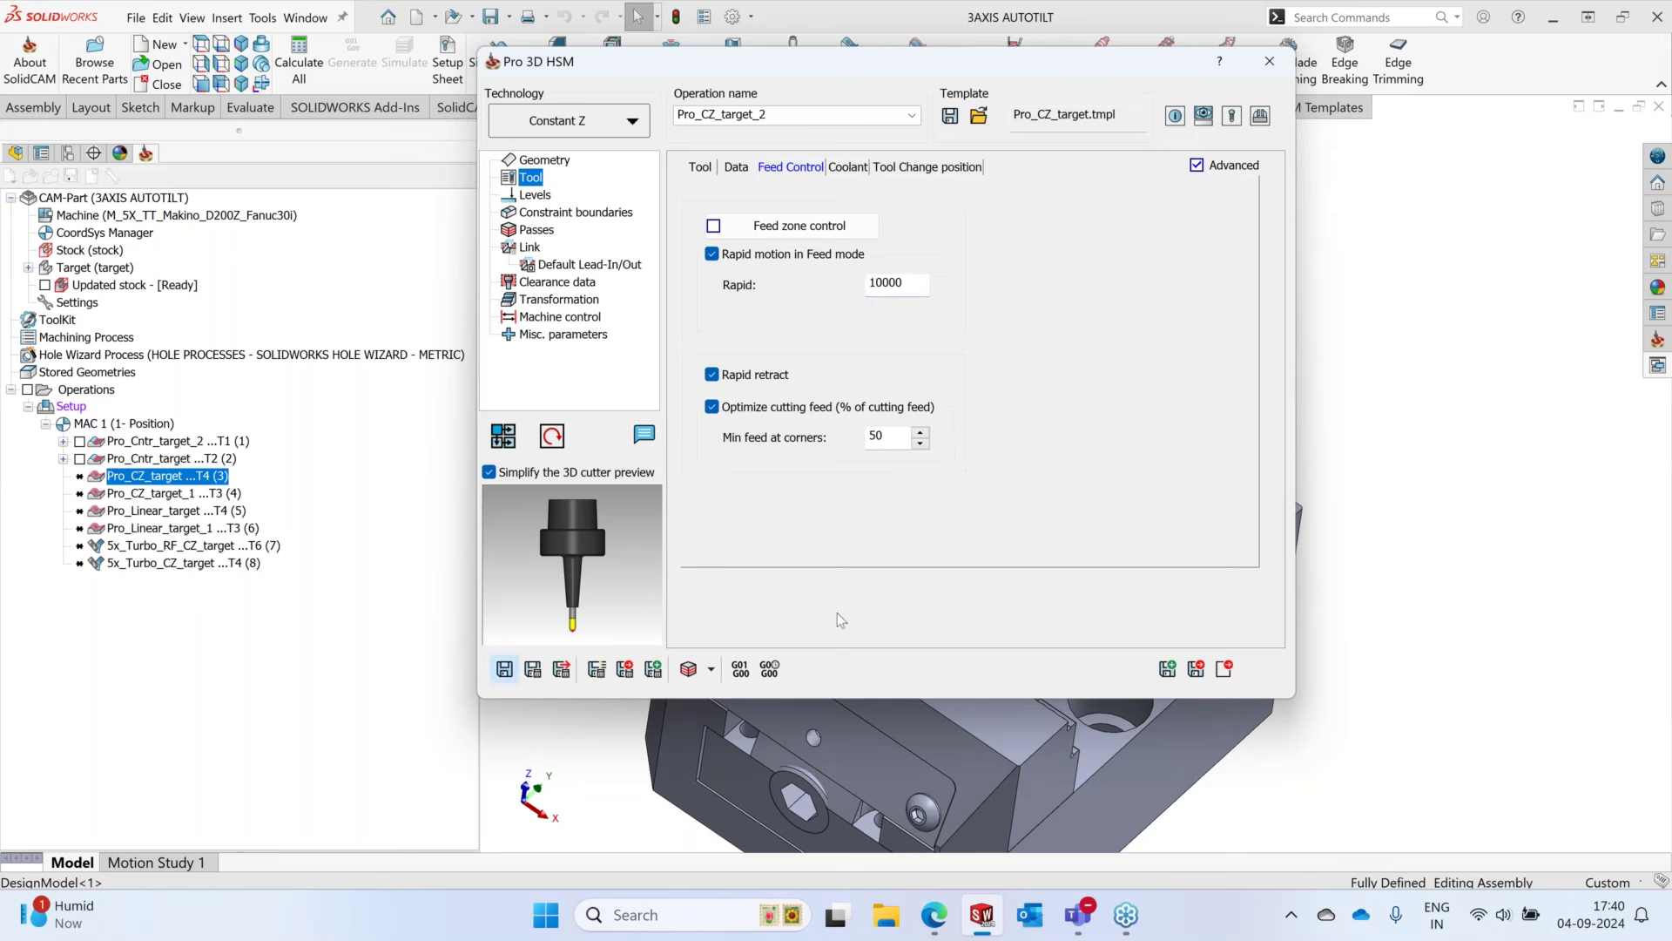
- Close the Constant Z operation with tool T4 and calculate its tool path
click(1267, 62)
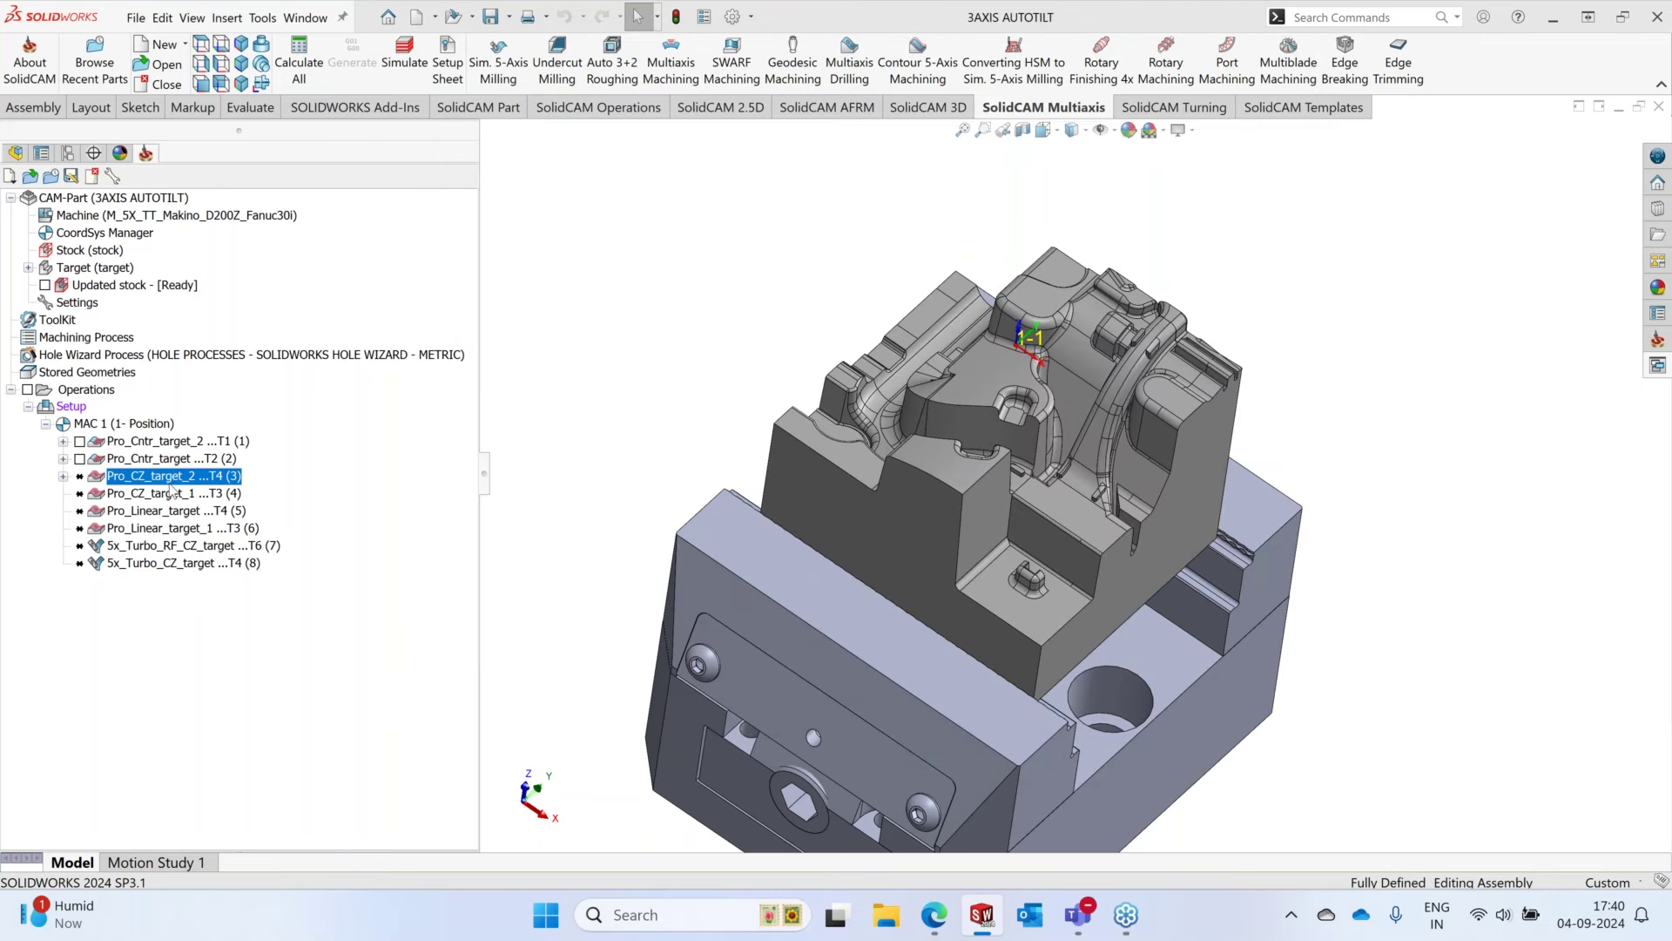
right_click(172, 491)
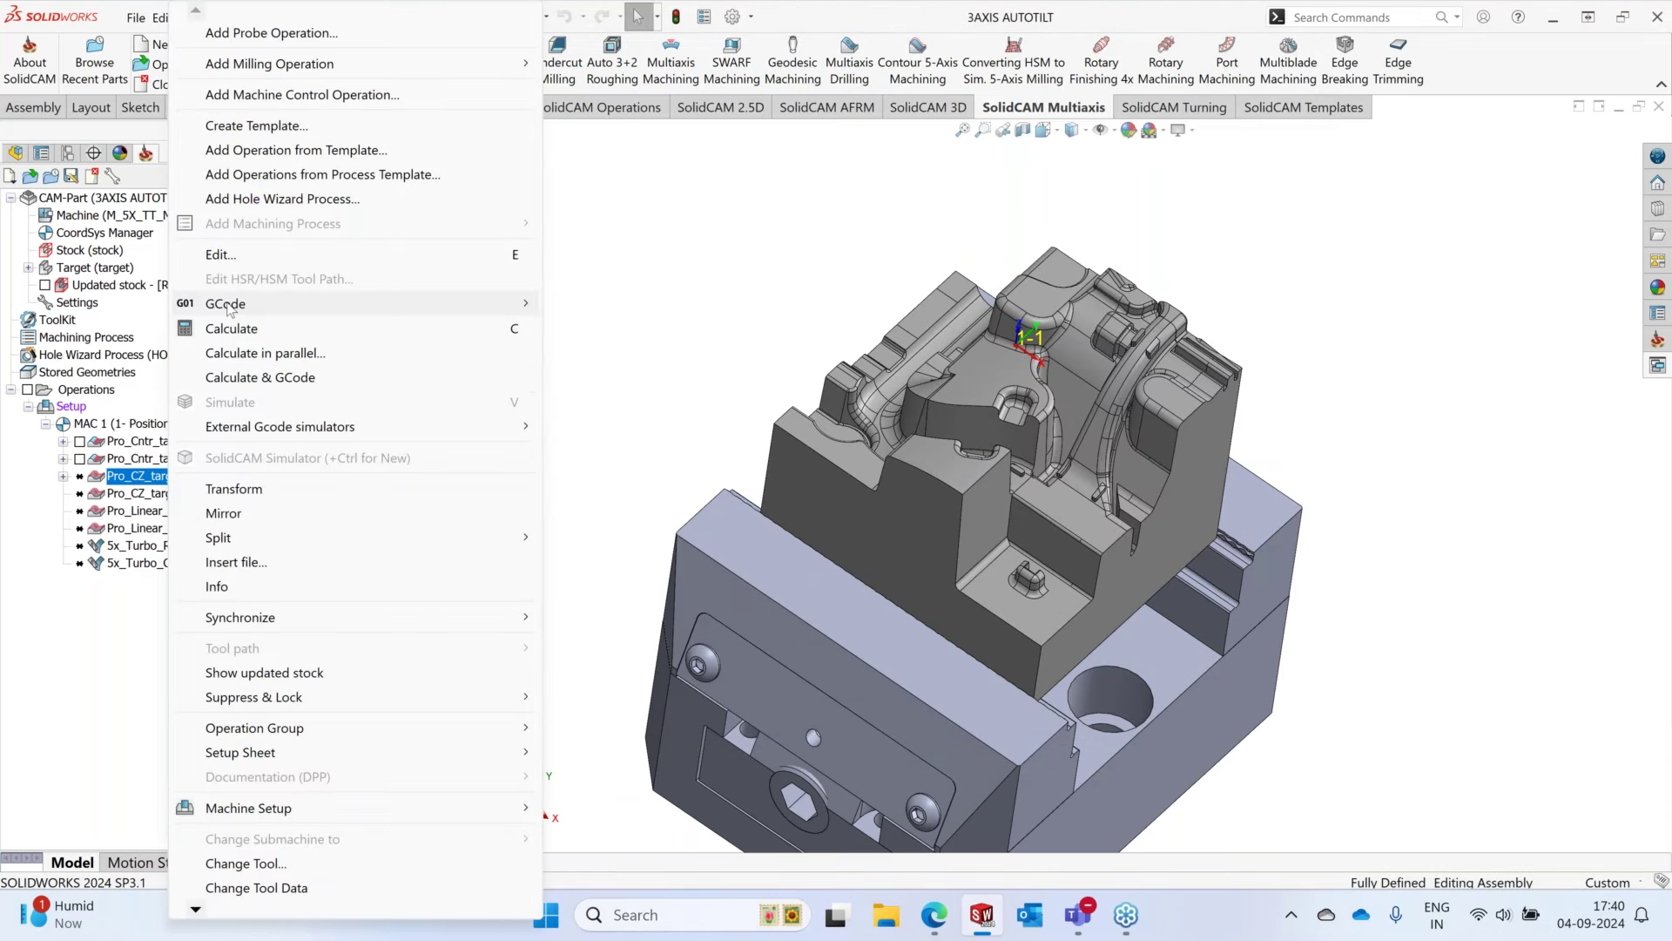
mouse_move(231, 309)
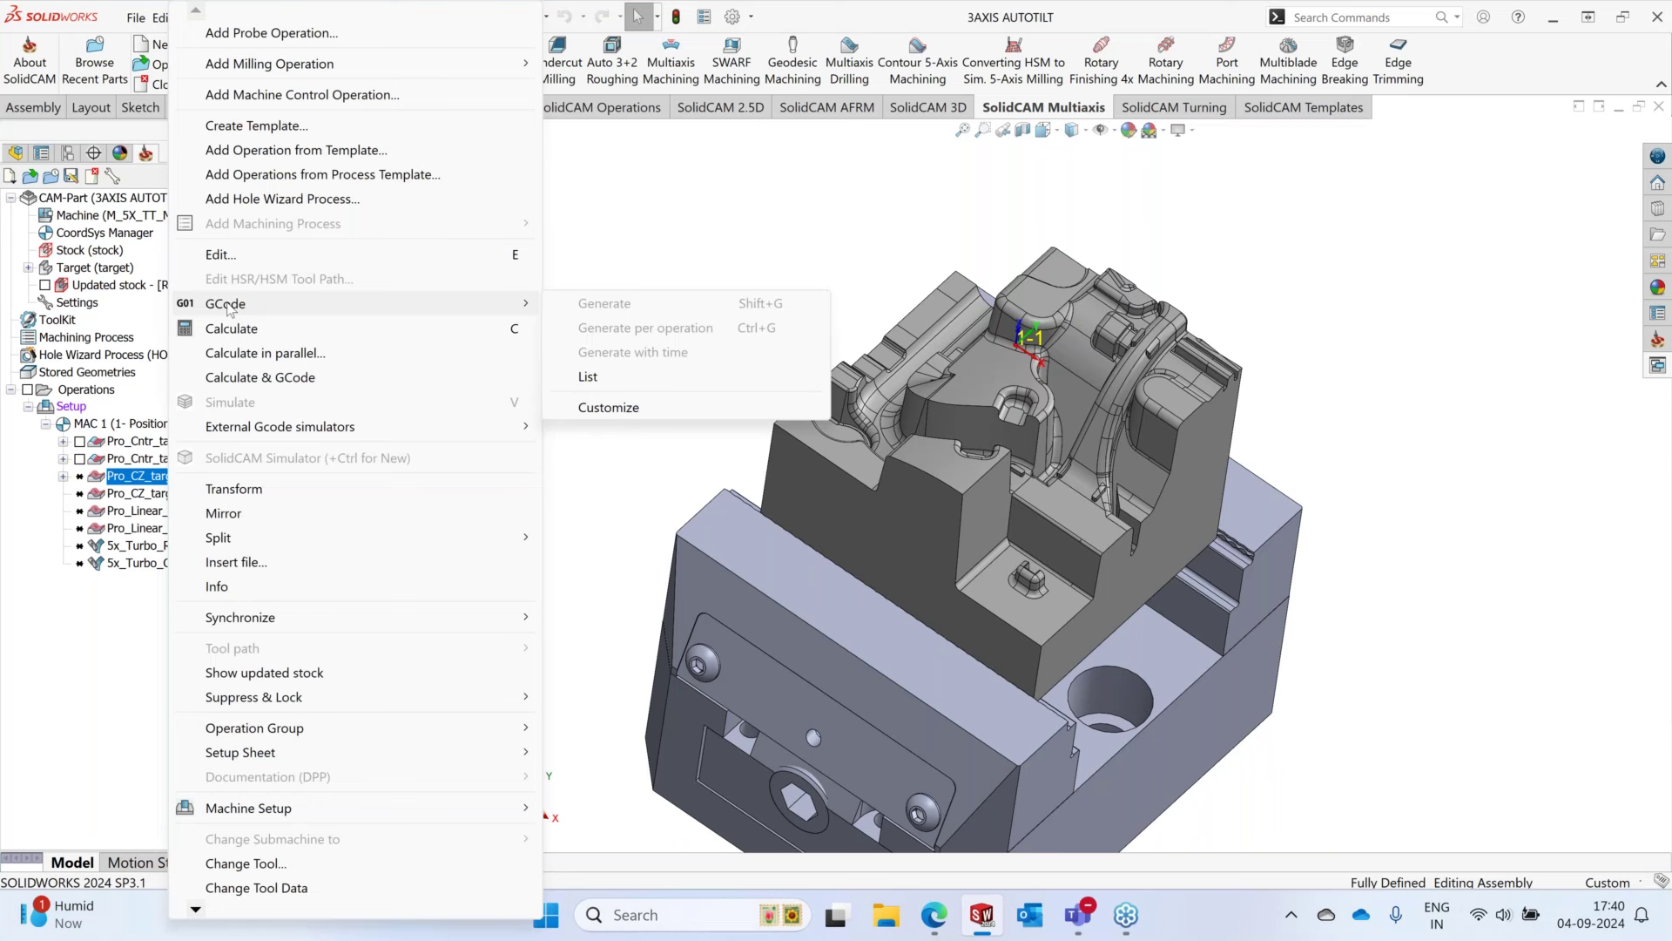
click(232, 329)
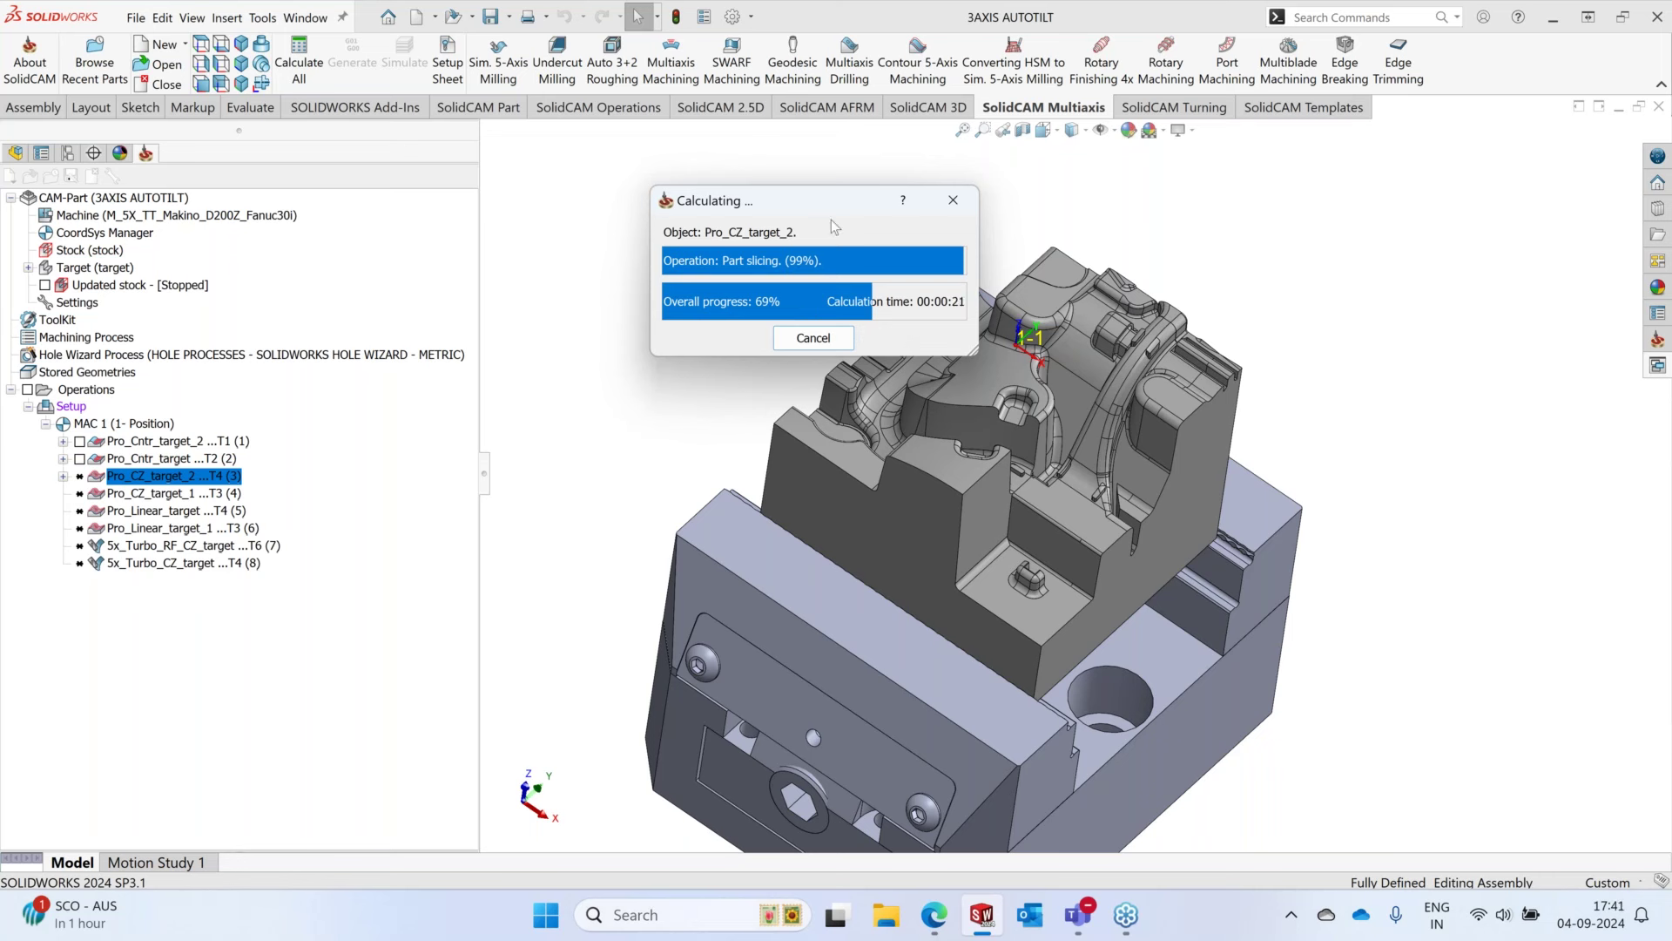
drag(803, 206, 745, 196)
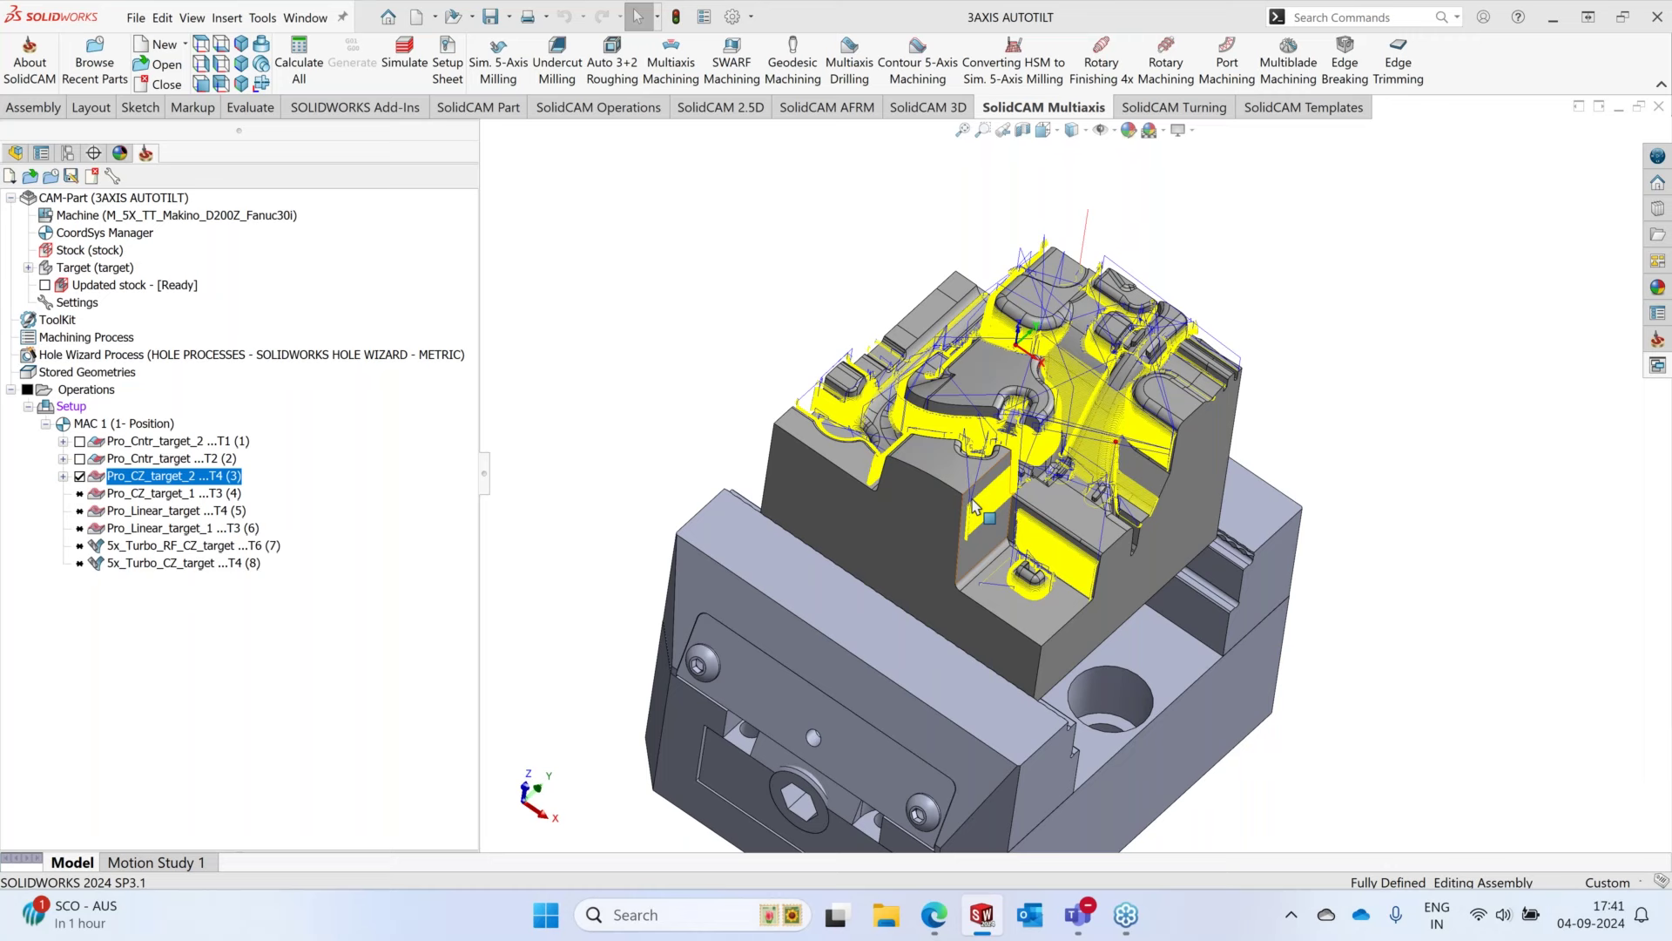
- Examine the T4 Constant Z tool path along the part's steep walls, pockets and curved faces, and hide it
scroll(1010, 527, down, 2)
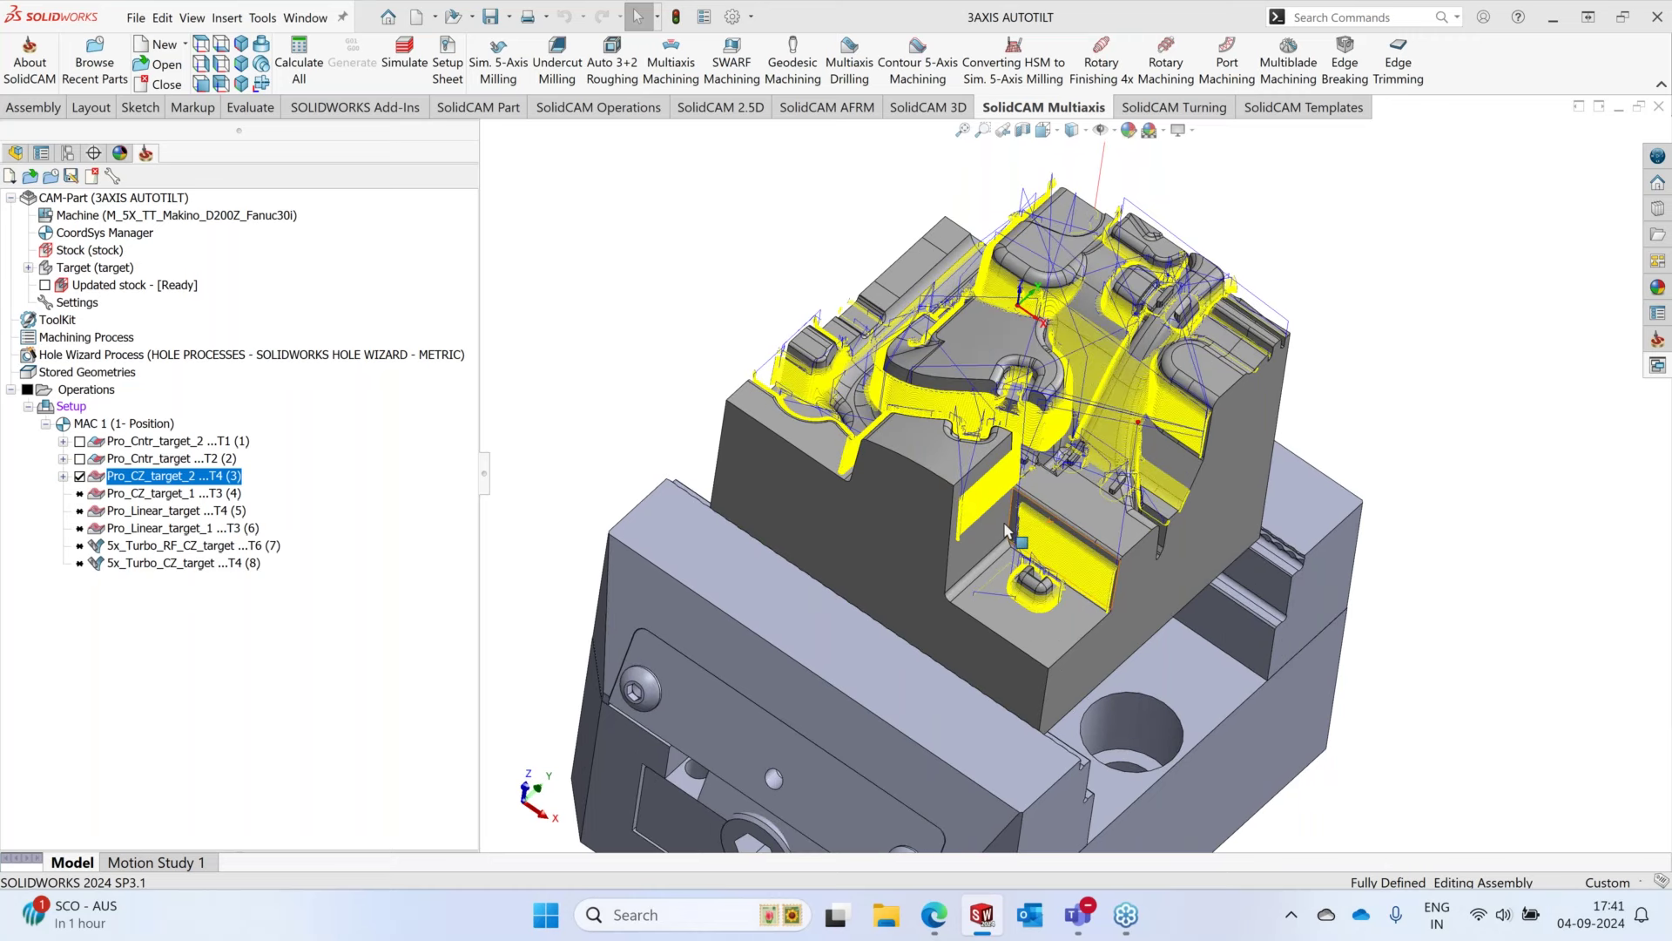
scroll(1005, 529, down, 3)
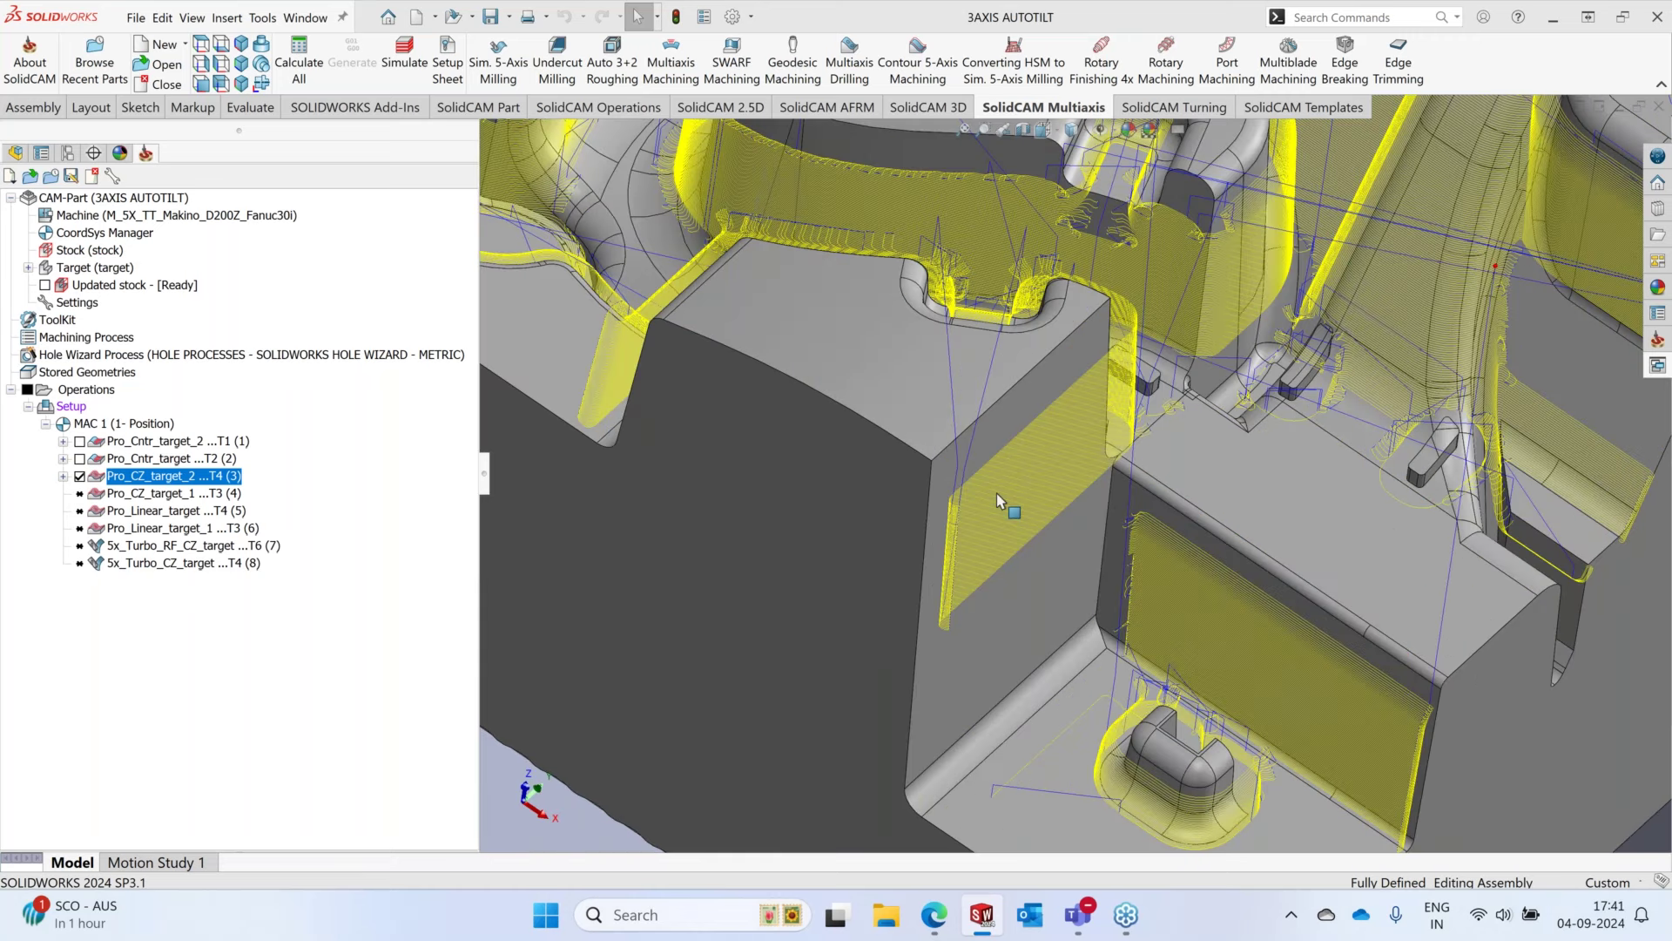
scroll(997, 493, down, 2)
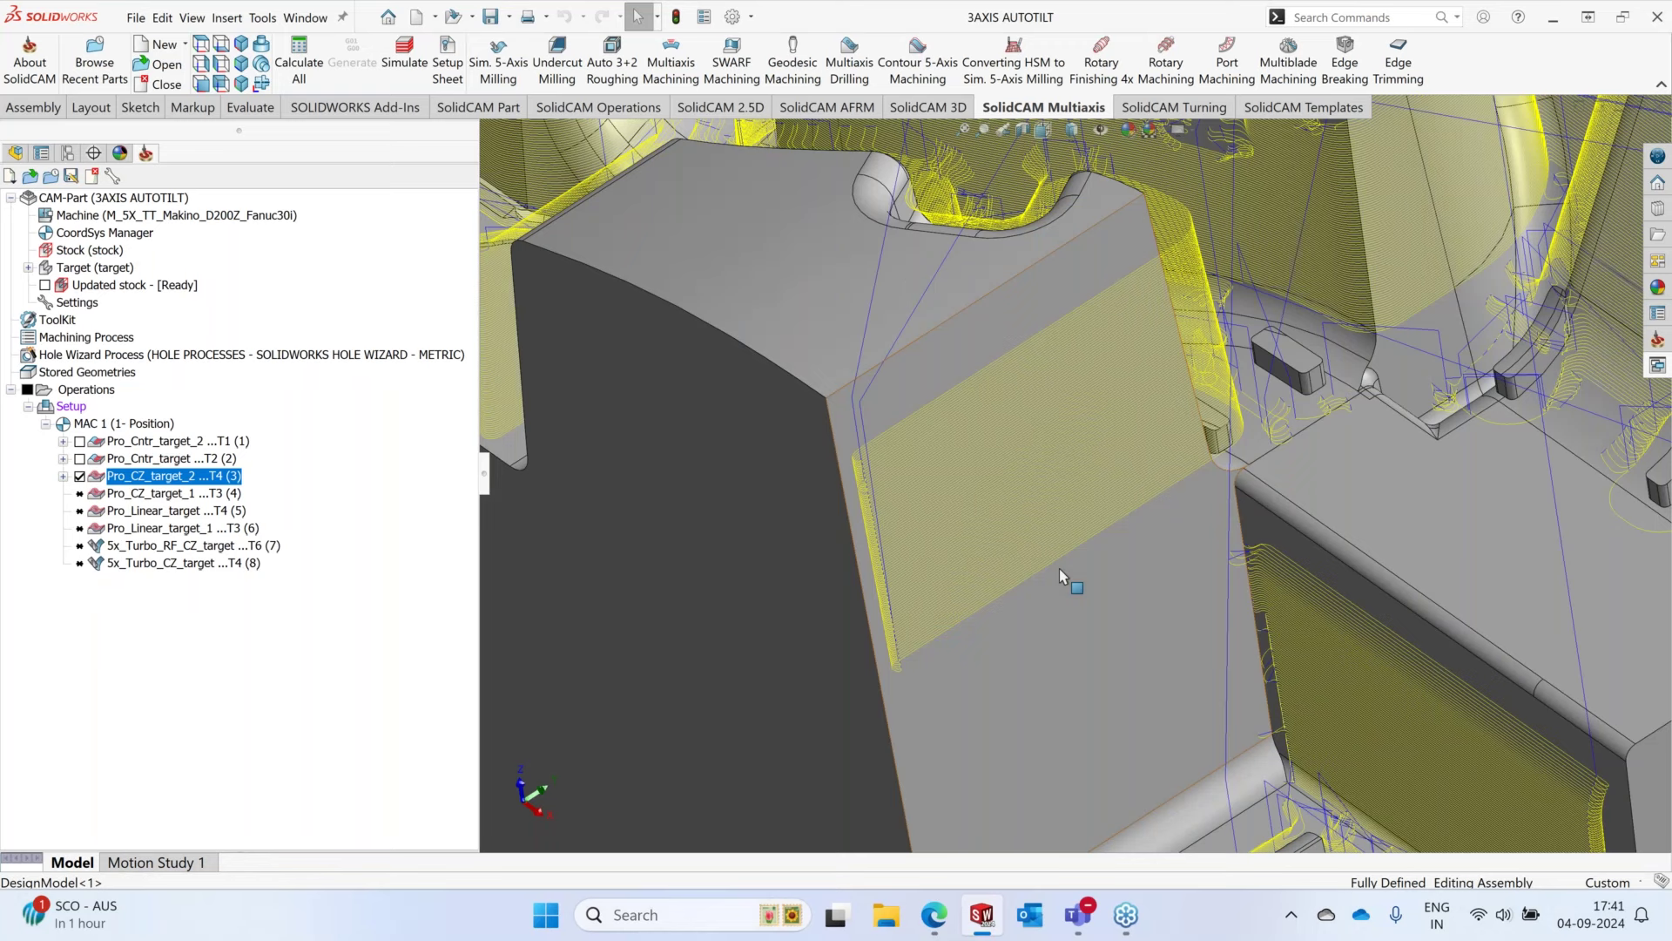
scroll(1158, 649, up, 2)
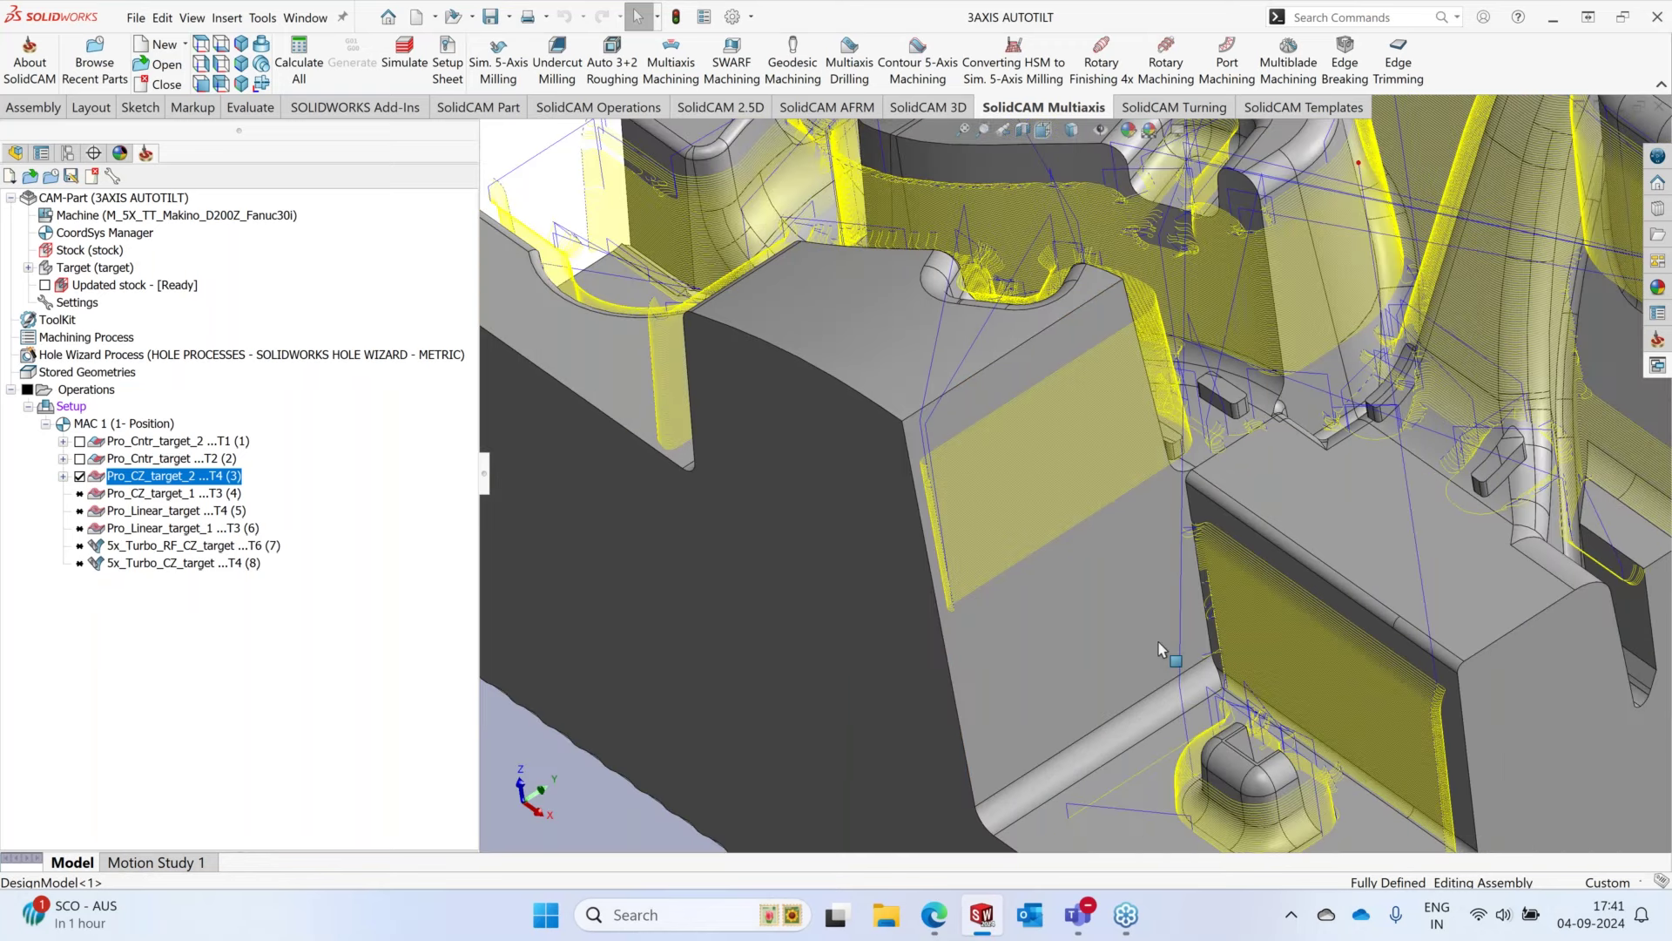
scroll(1181, 584, up, 1)
middle_drag(1181, 583, 1220, 575)
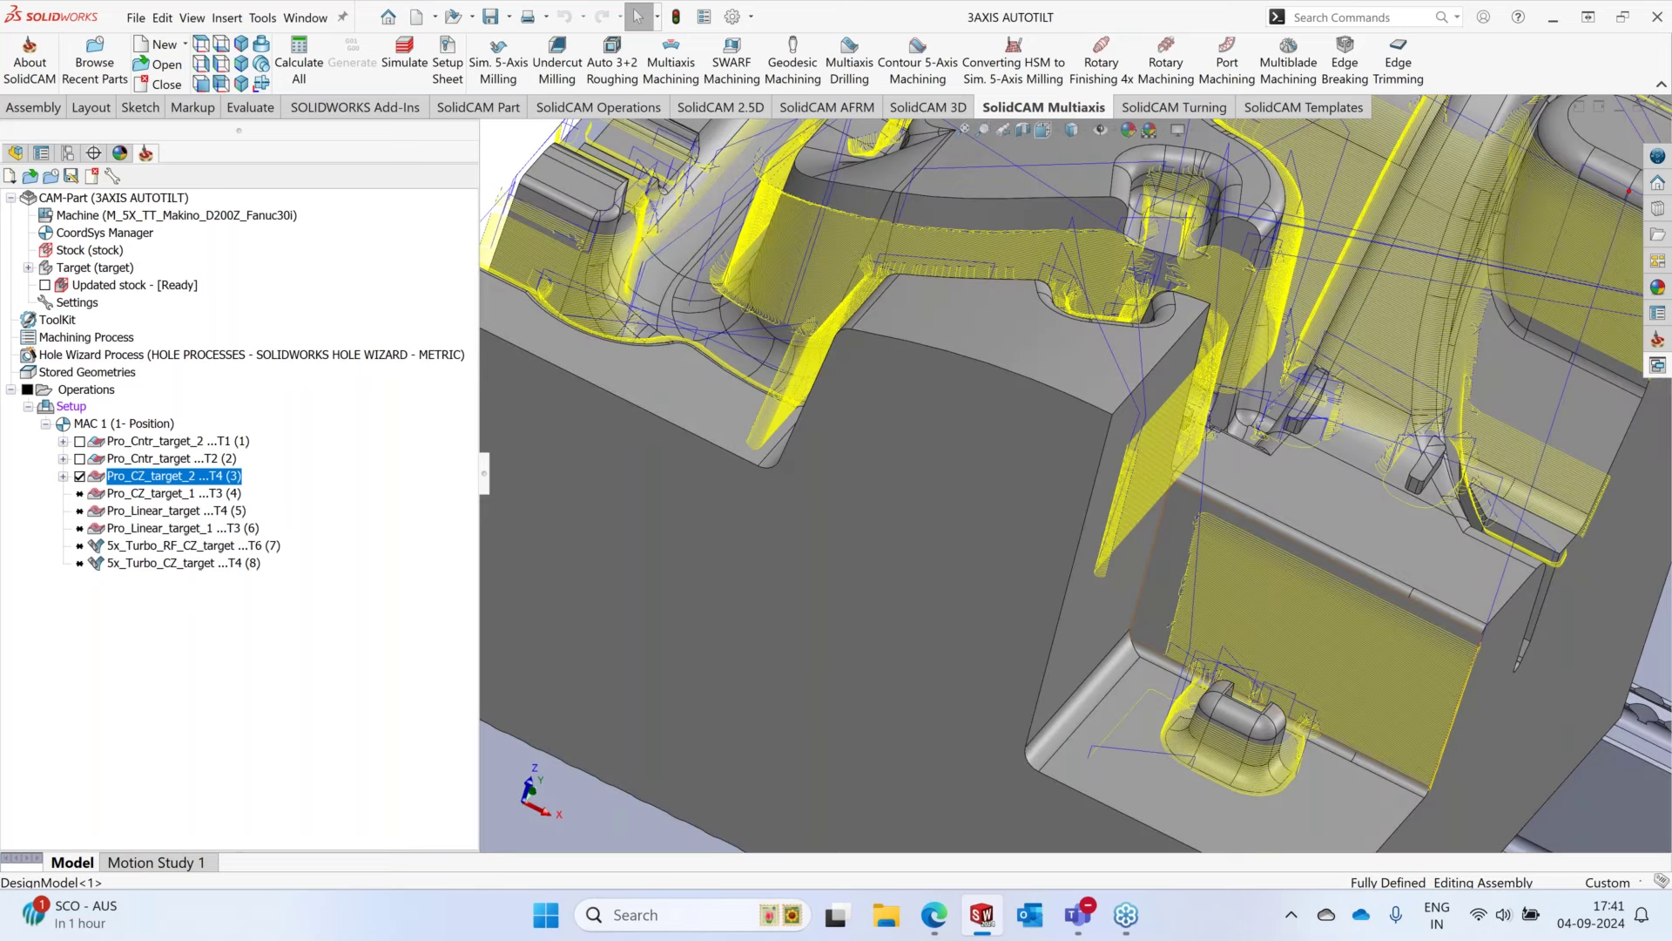
scroll(1364, 424, up, 2)
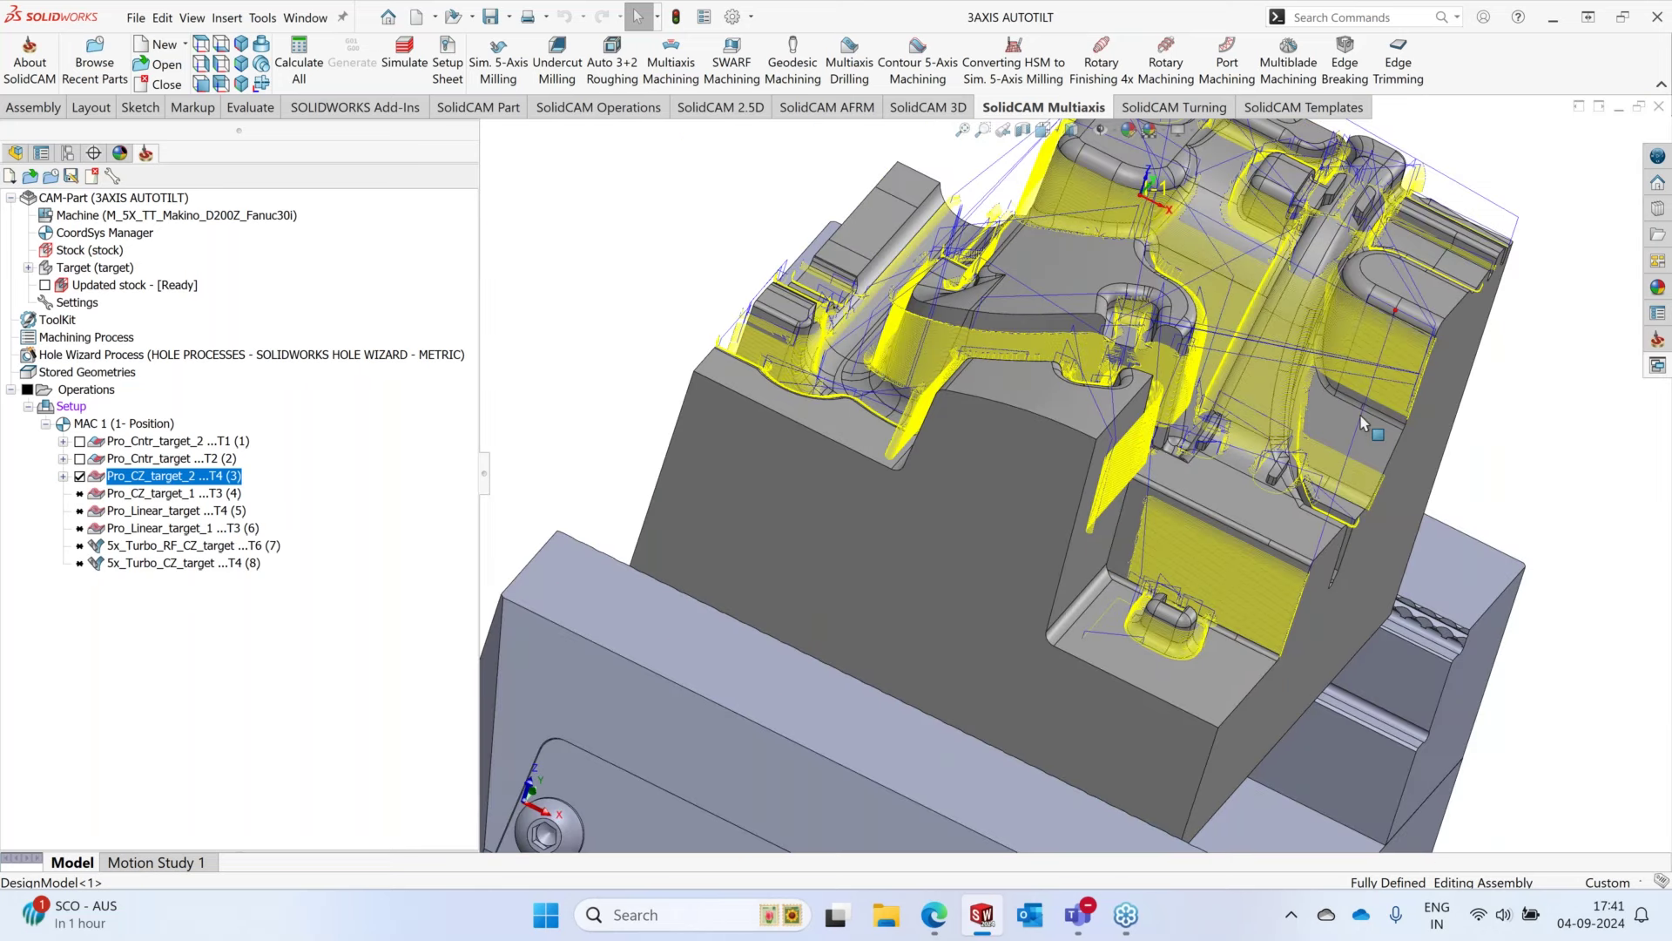
scroll(1290, 585, down, 3)
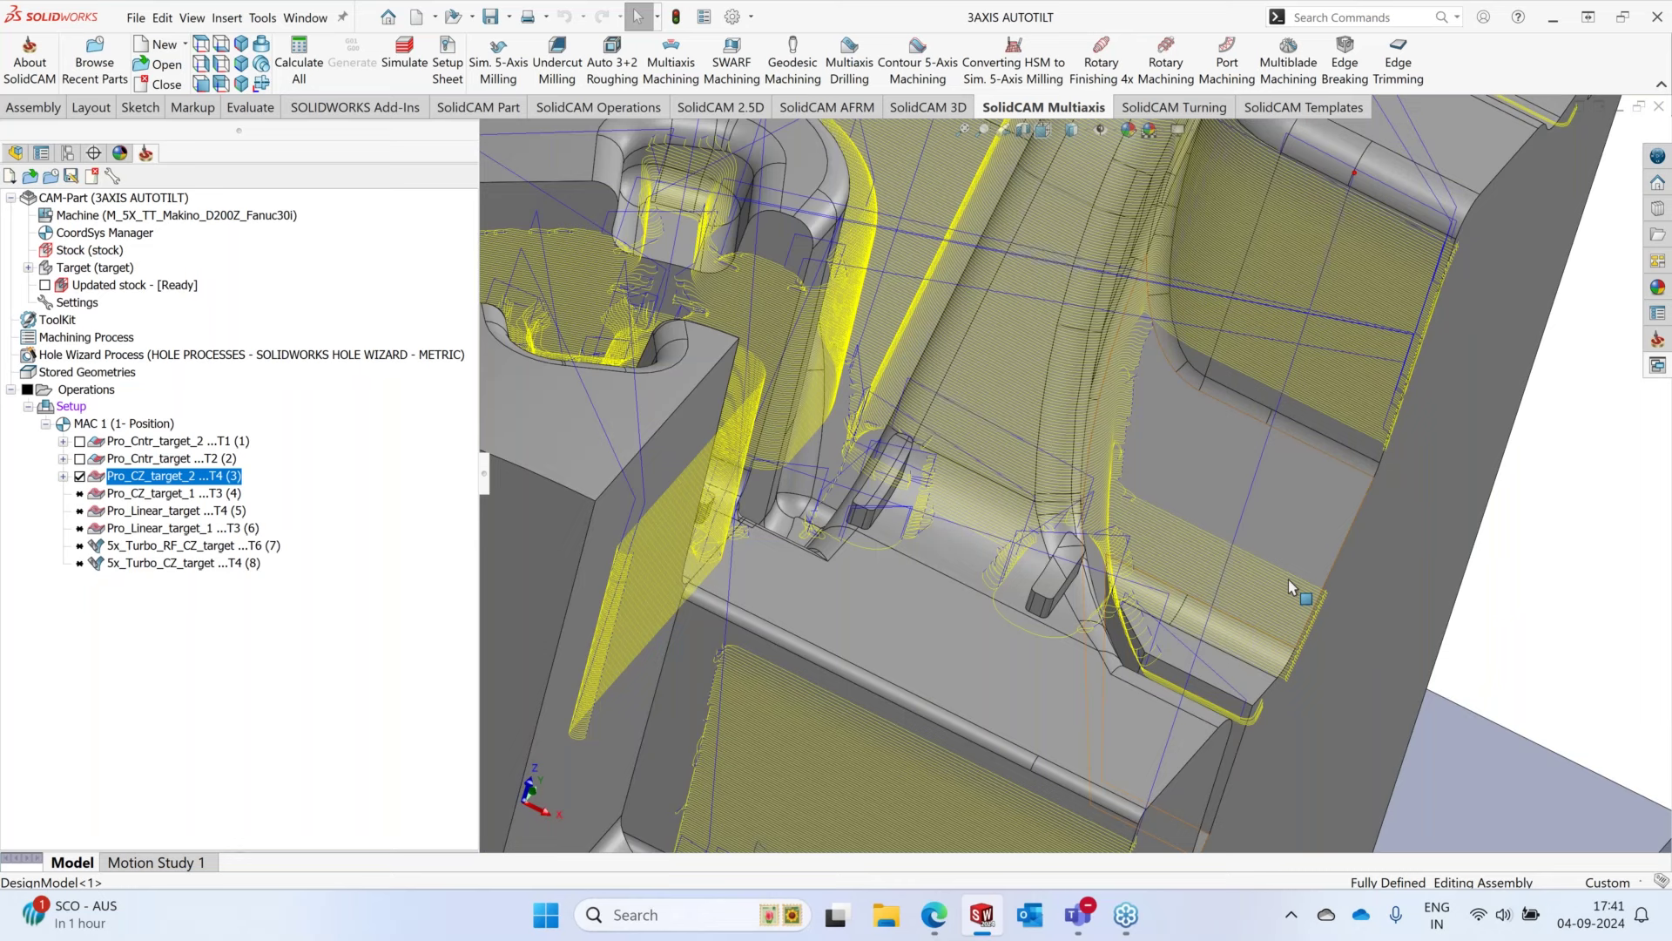
scroll(1288, 579, up, 3)
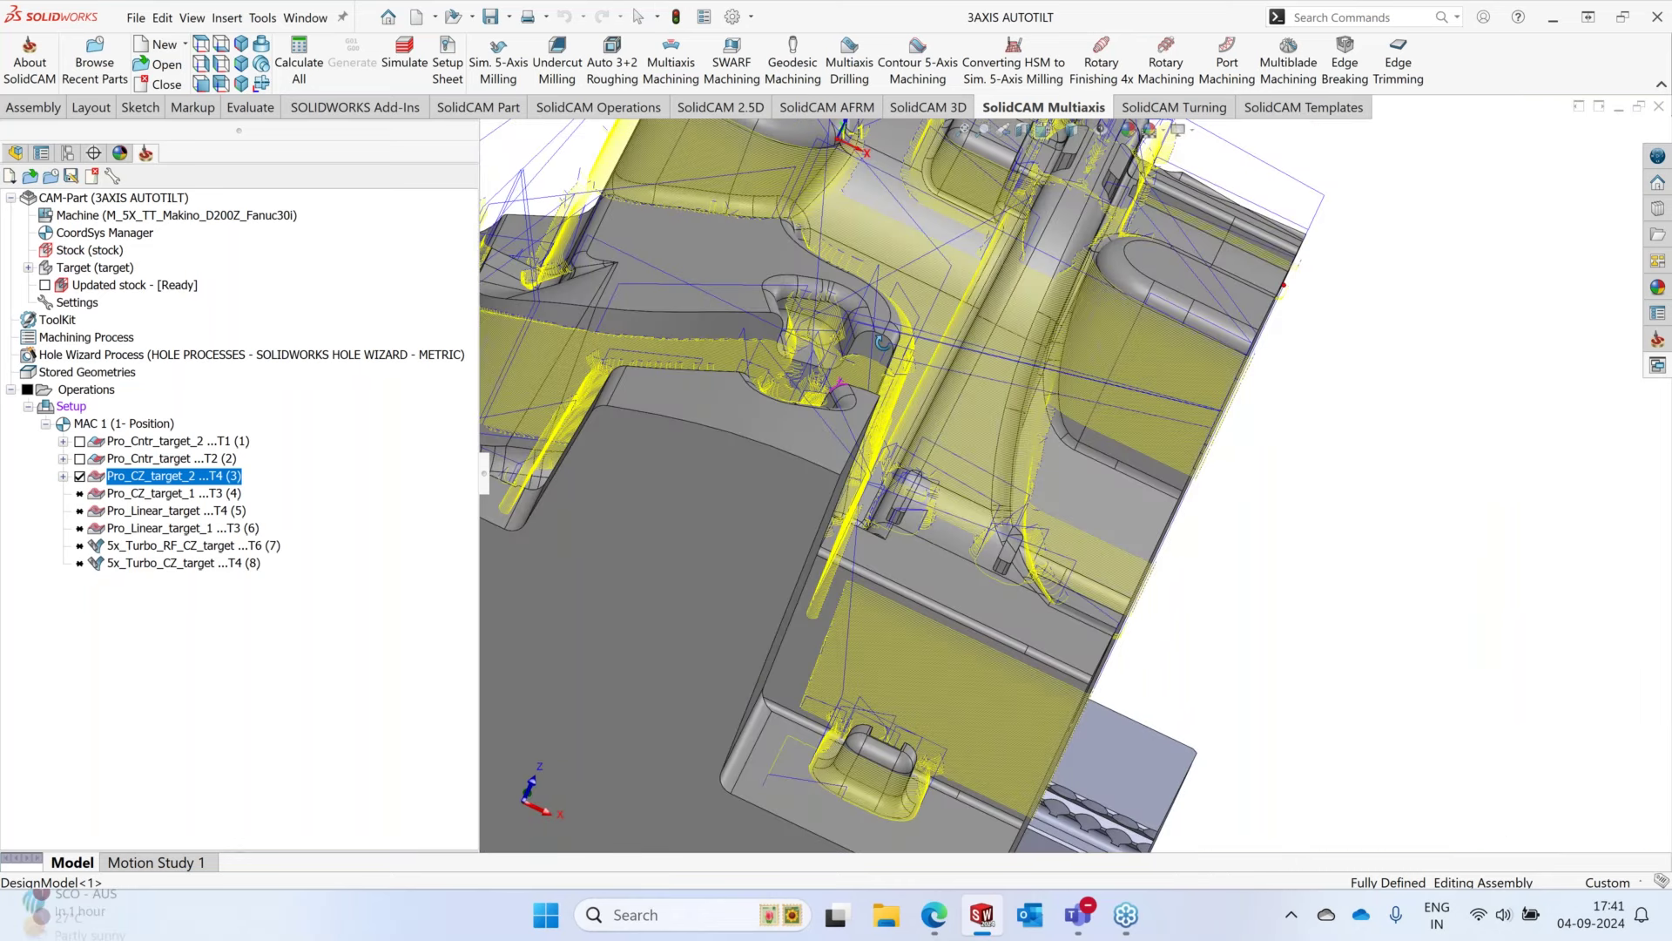
middle_drag(882, 341, 1001, 516)
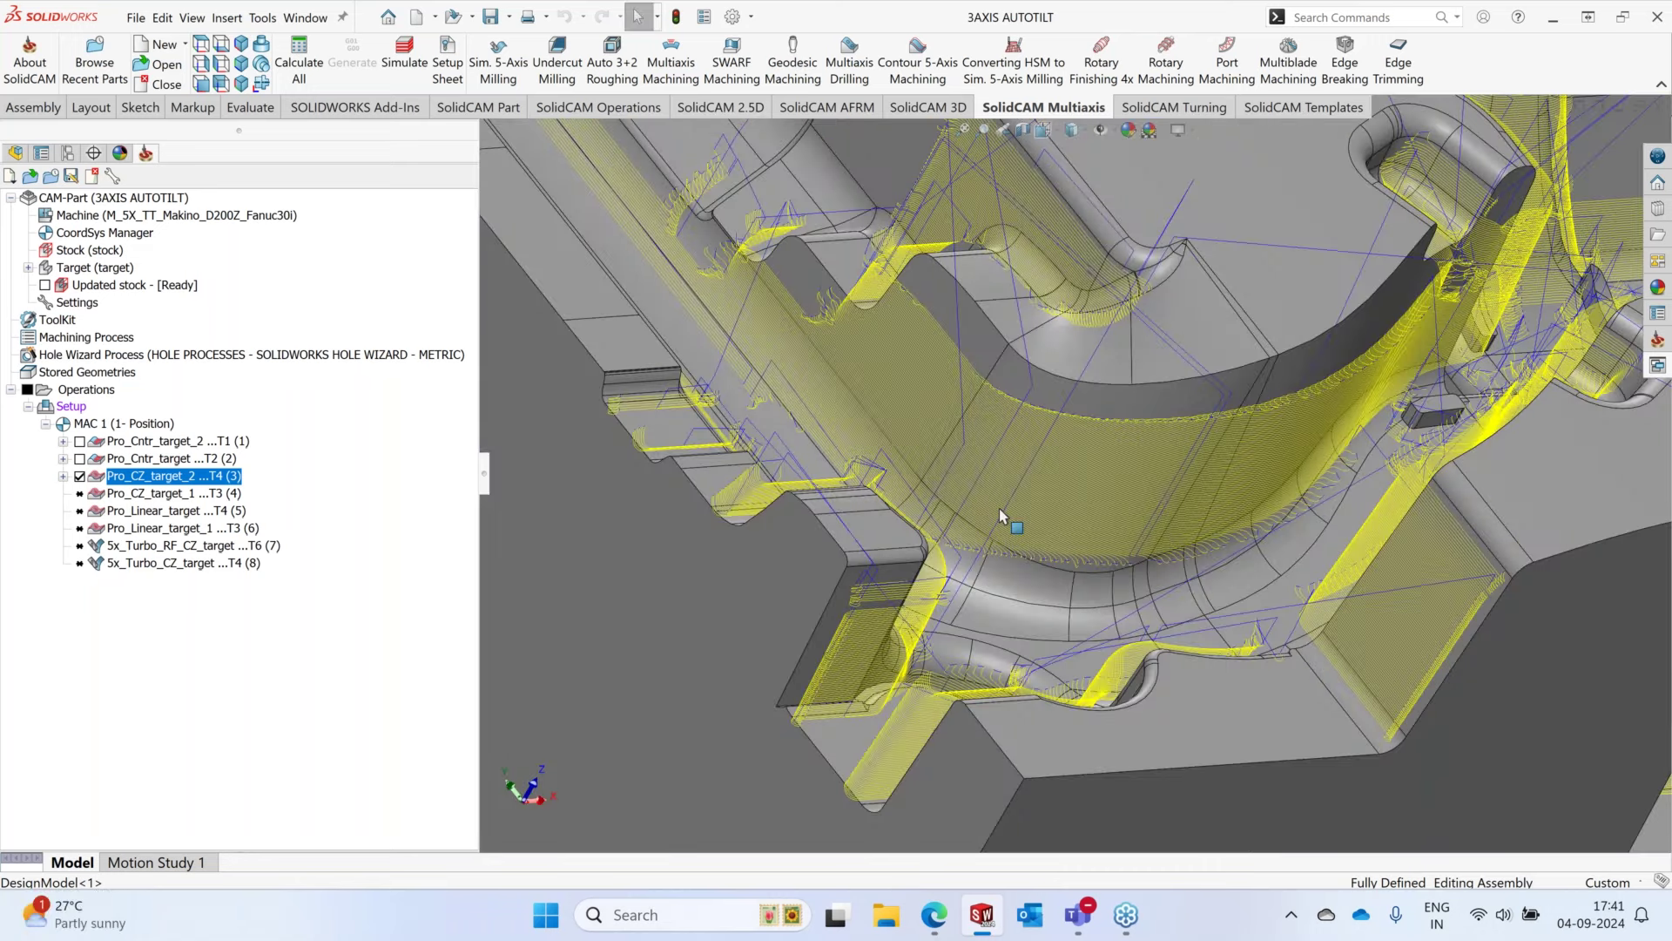
scroll(1004, 493, down, 2)
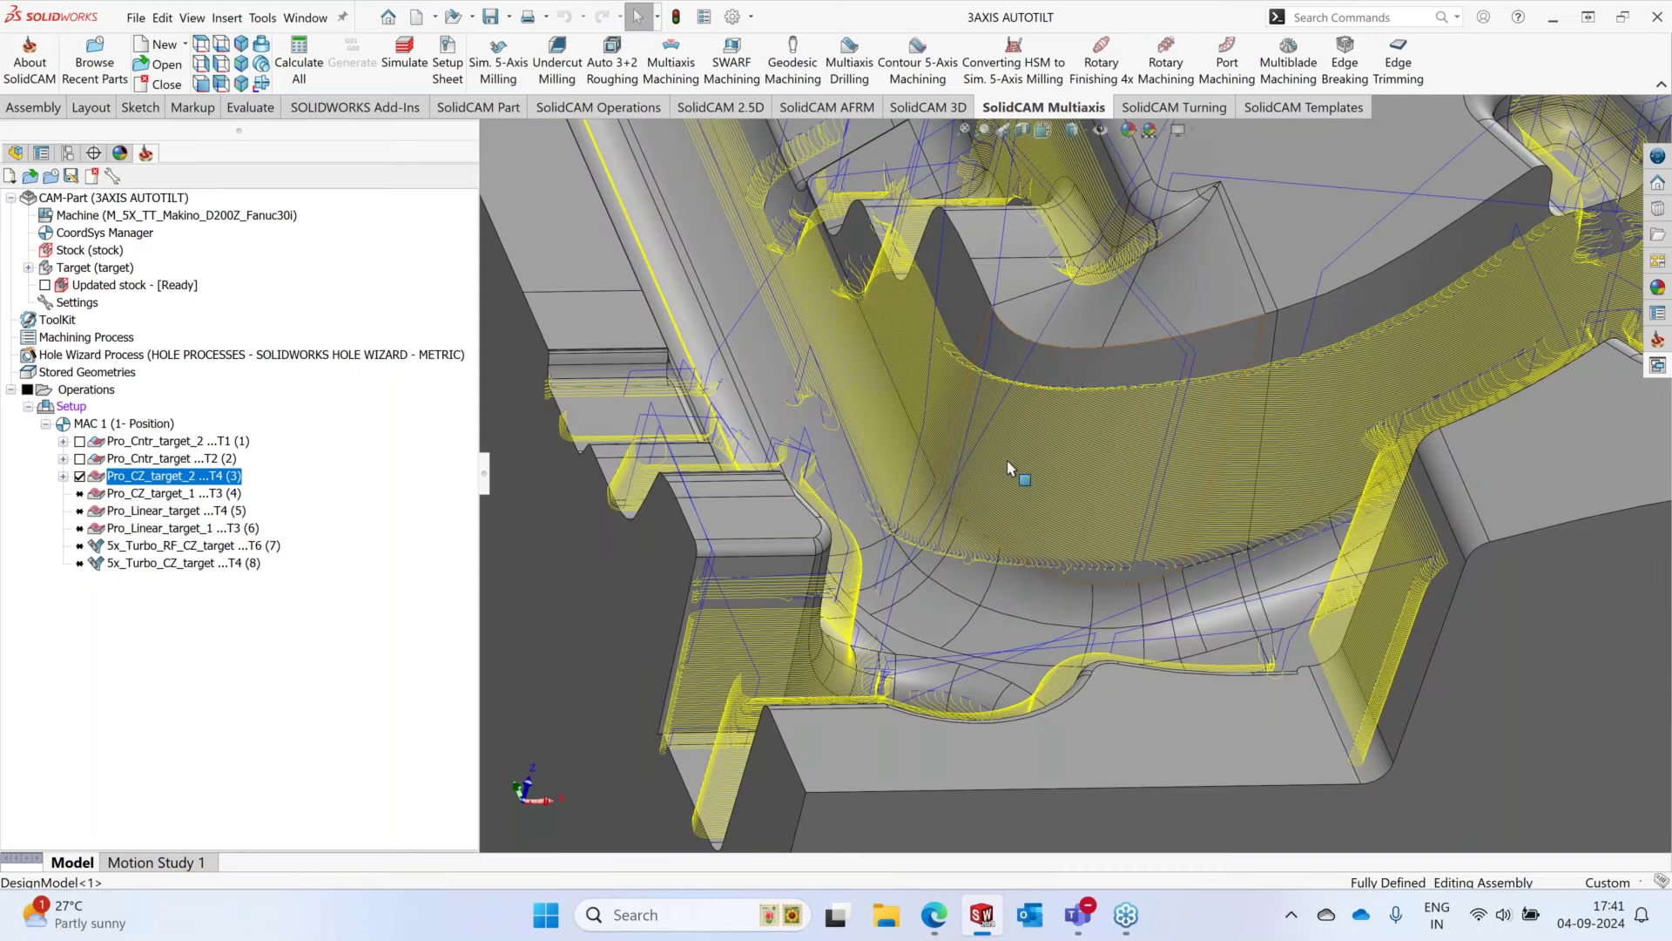
middle_drag(1007, 468, 986, 242)
key(f)
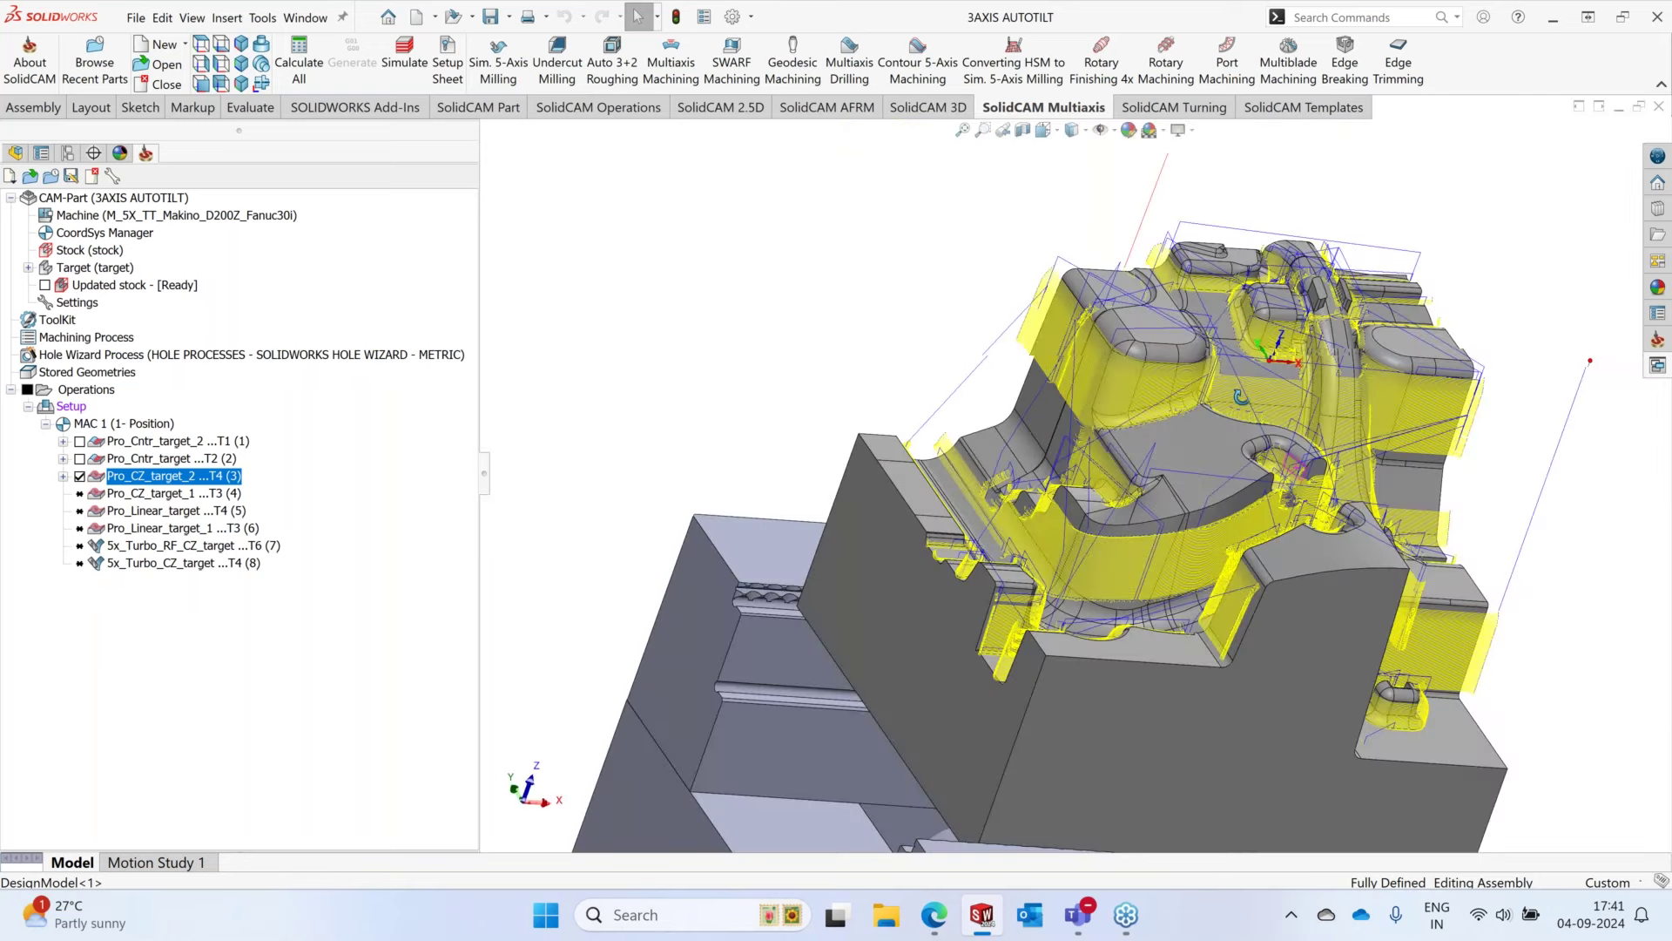
middle_drag(1240, 397, 1287, 586)
scroll(1285, 586, down, 2)
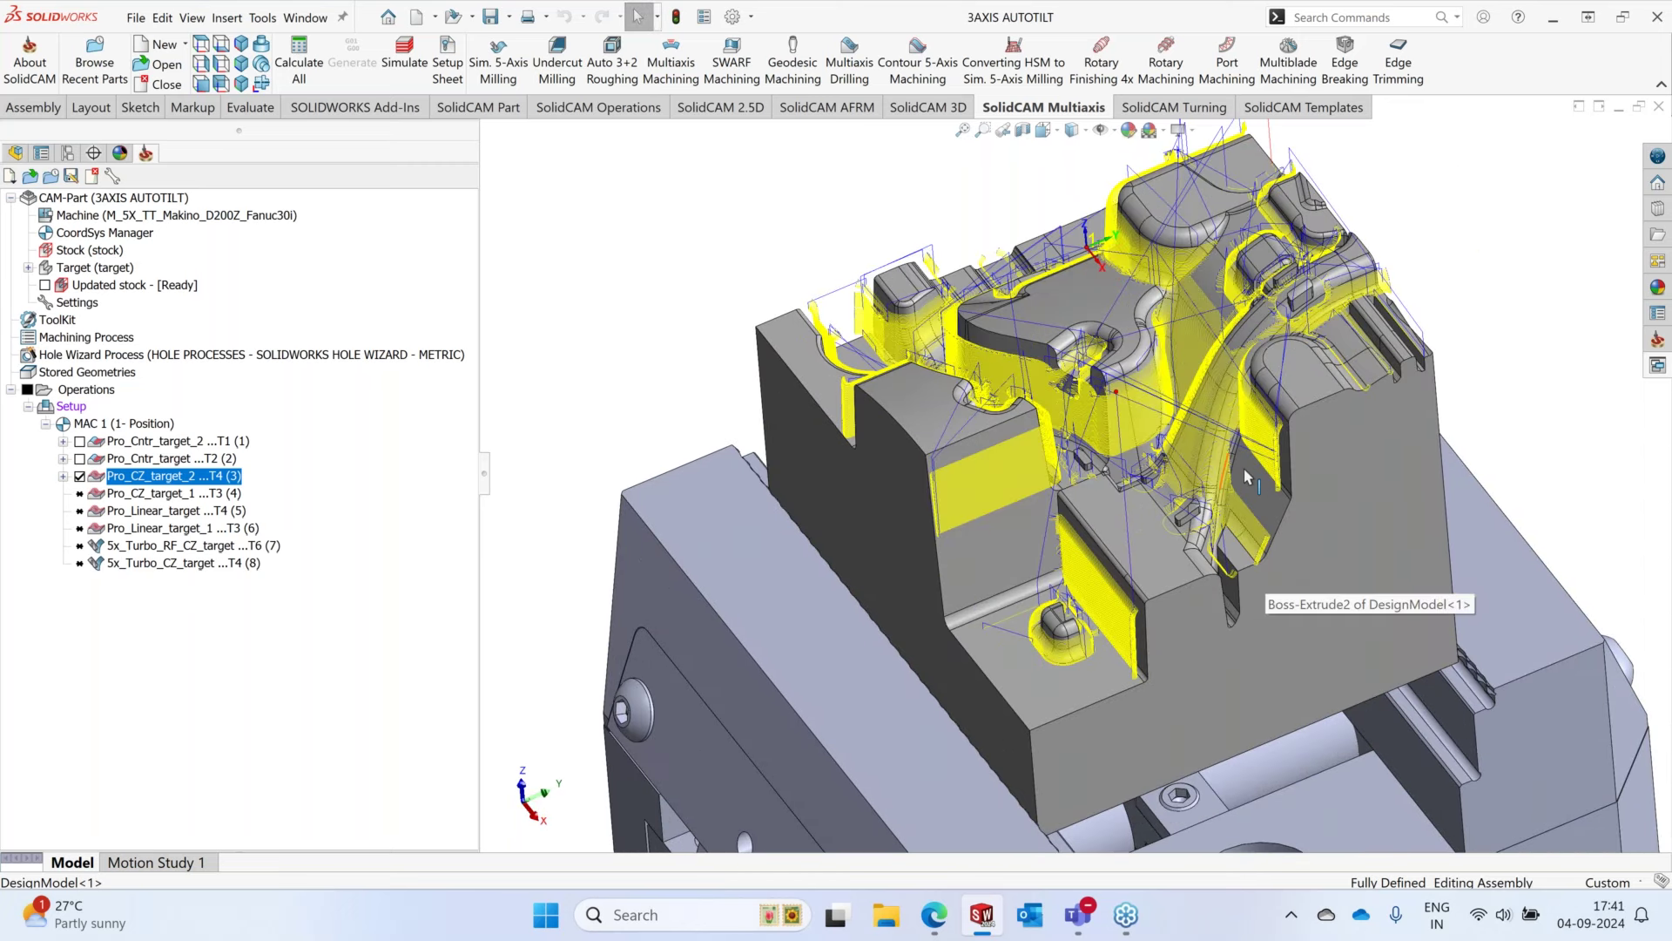
middle_drag(1243, 475, 1219, 488)
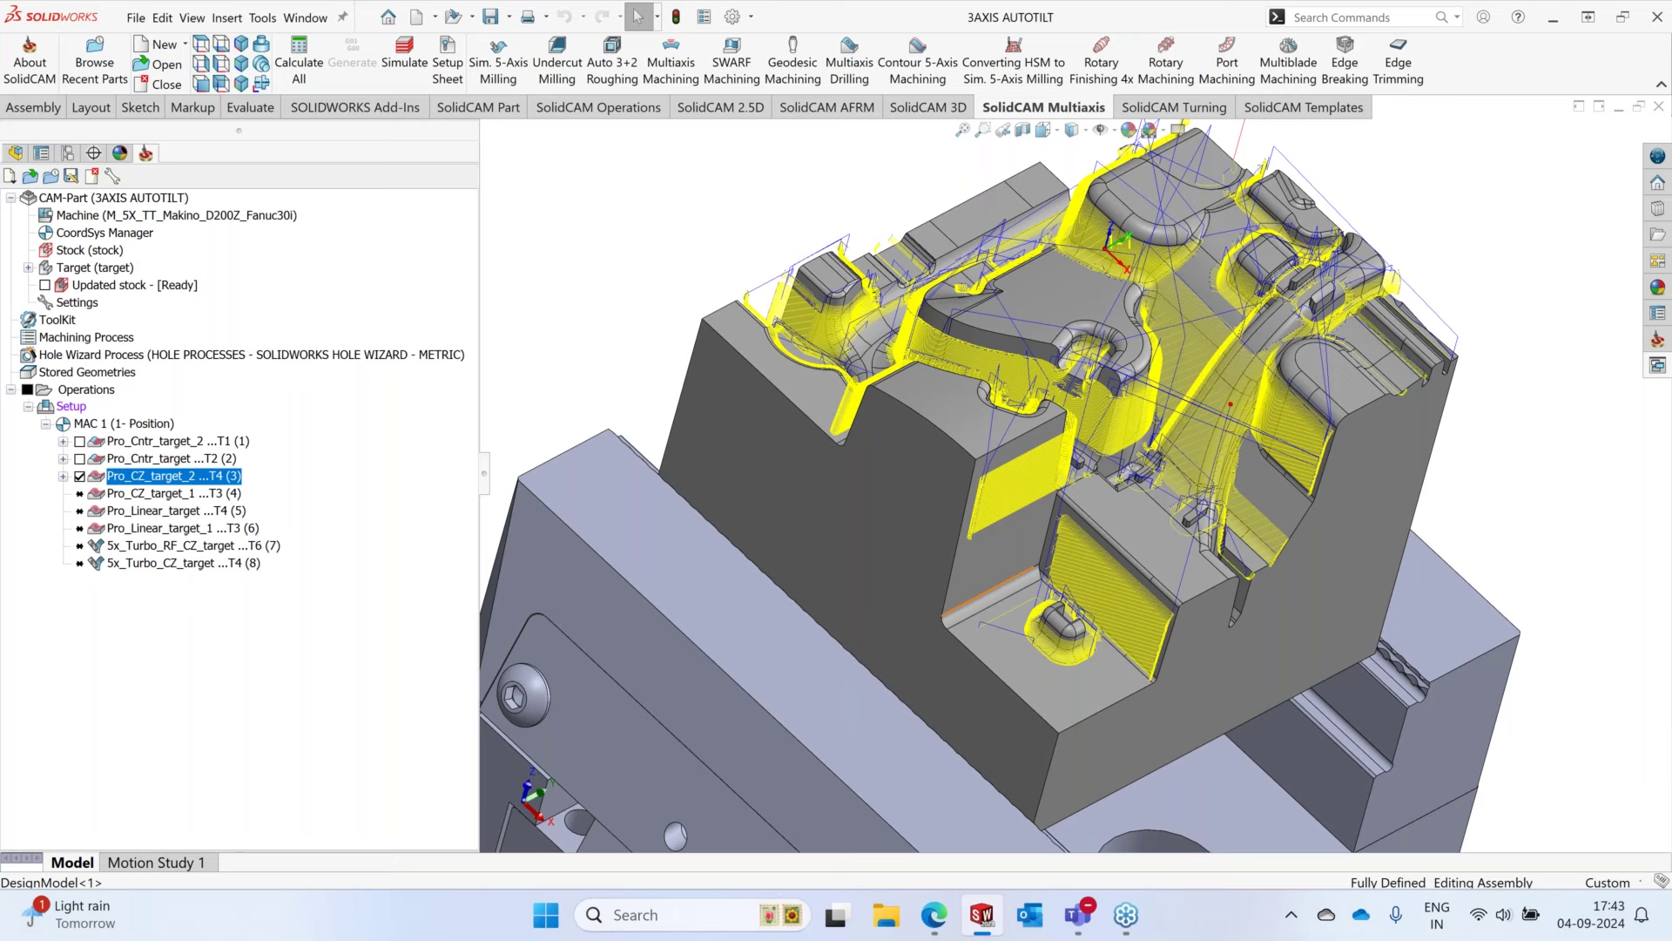
click(79, 475)
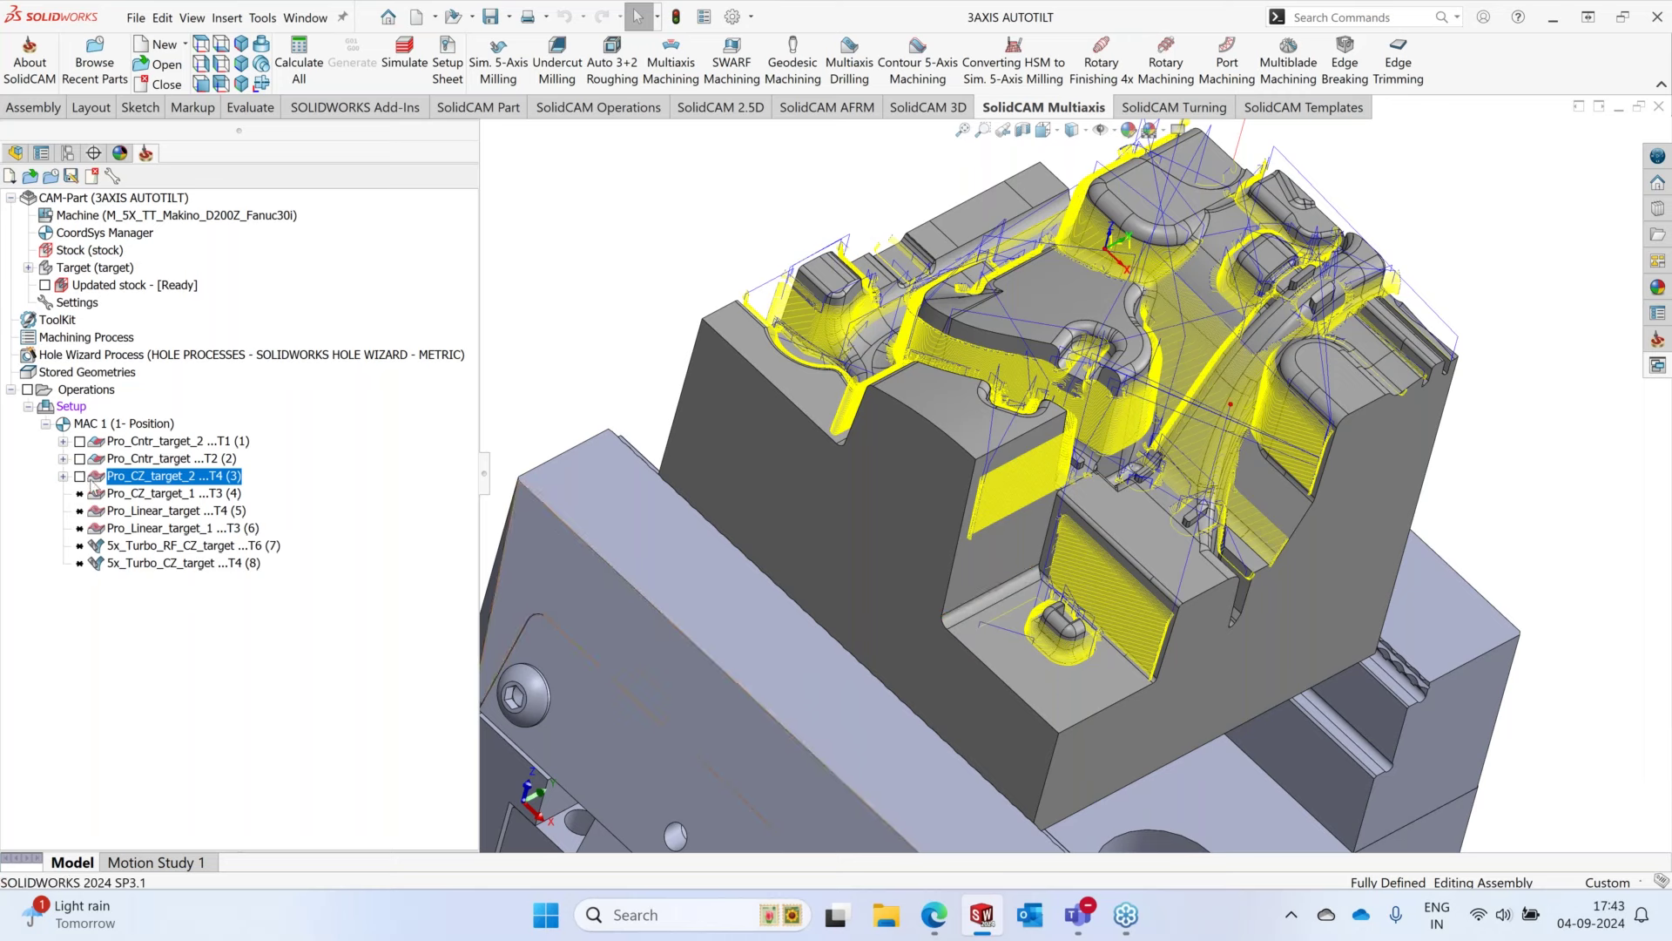
- Edit the second Constant Z operation, Pro_CZ_target_1 with tool T3, and set its rapid feed rate to 10000
click(130, 493)
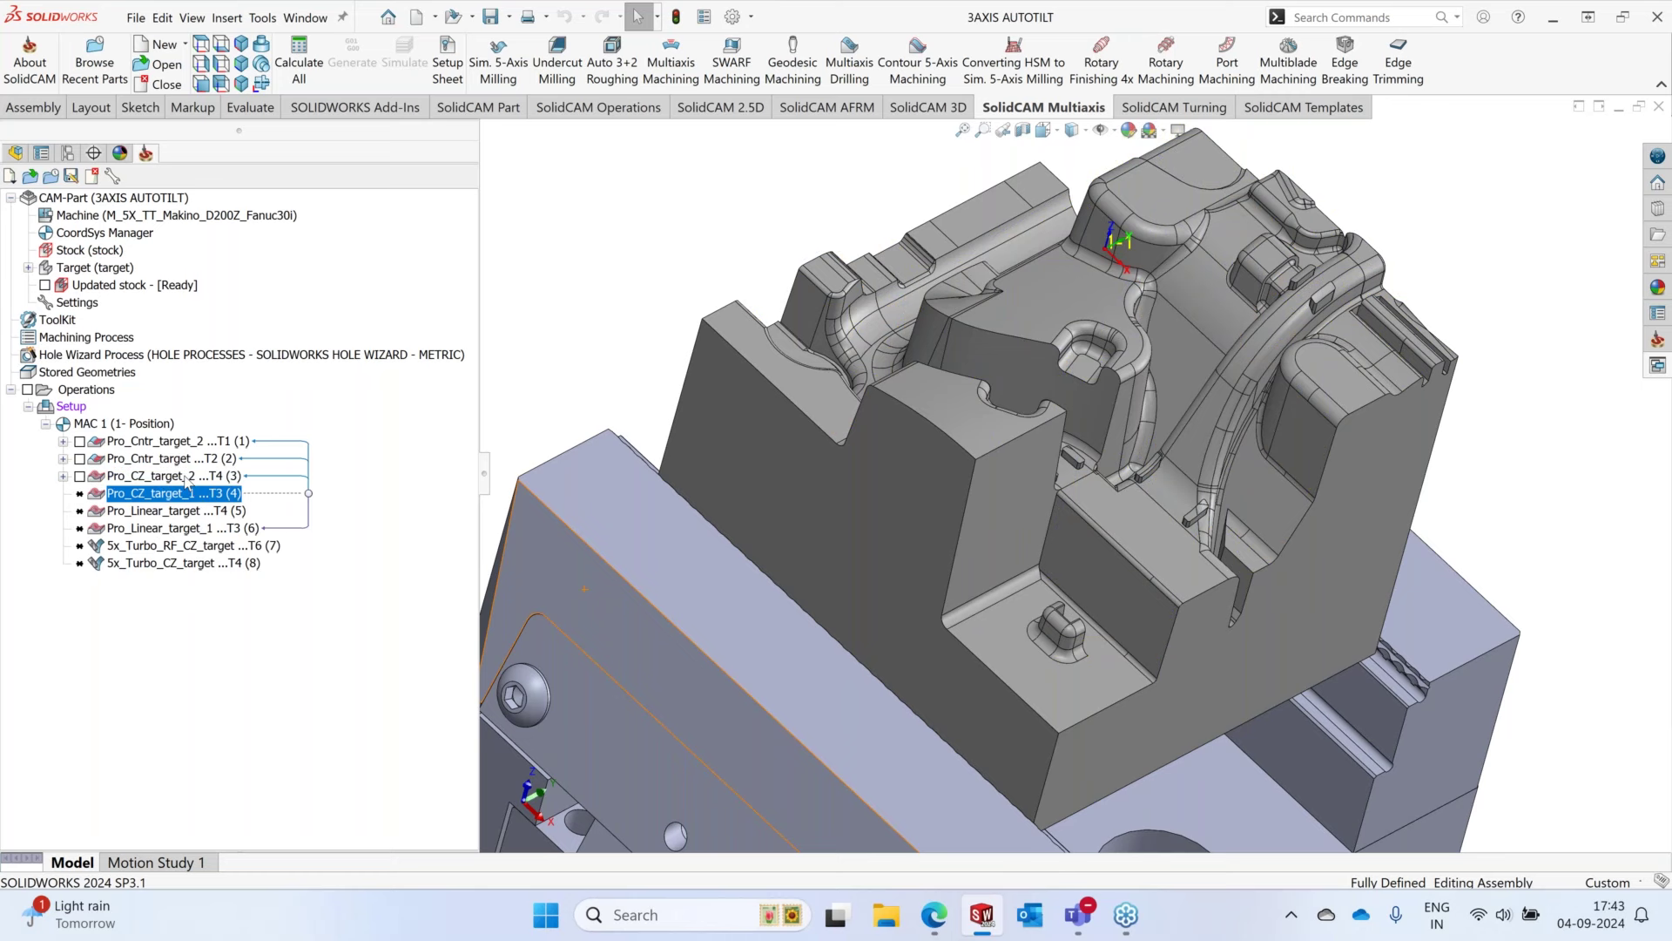
click(186, 478)
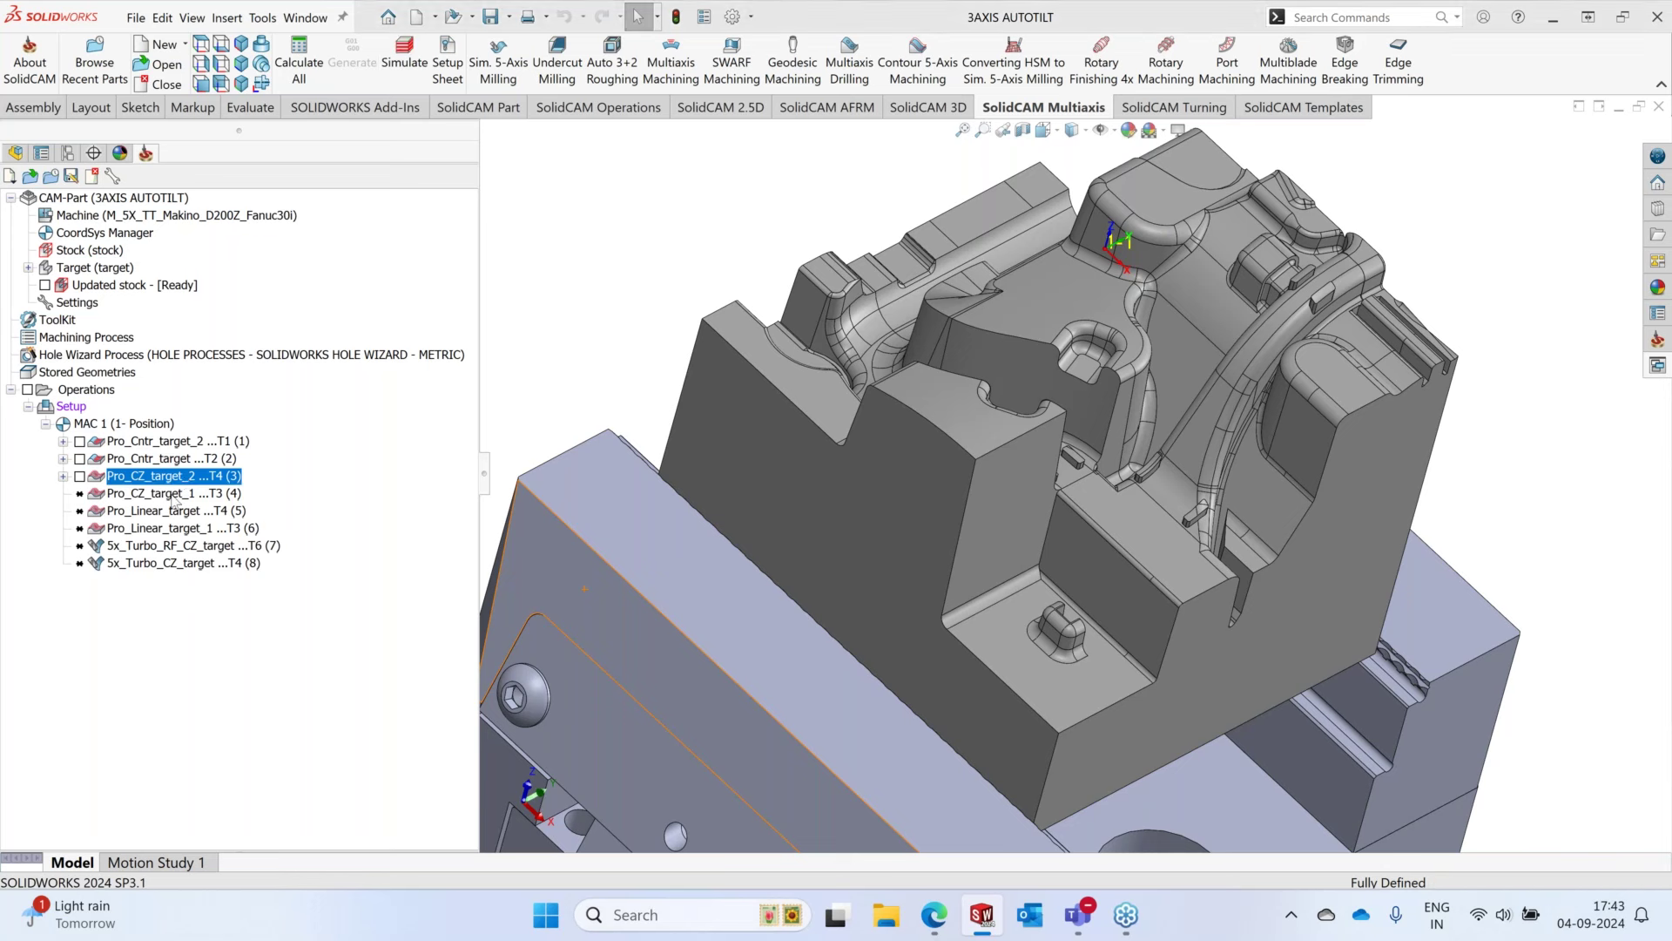
right_click(173, 495)
click(228, 255)
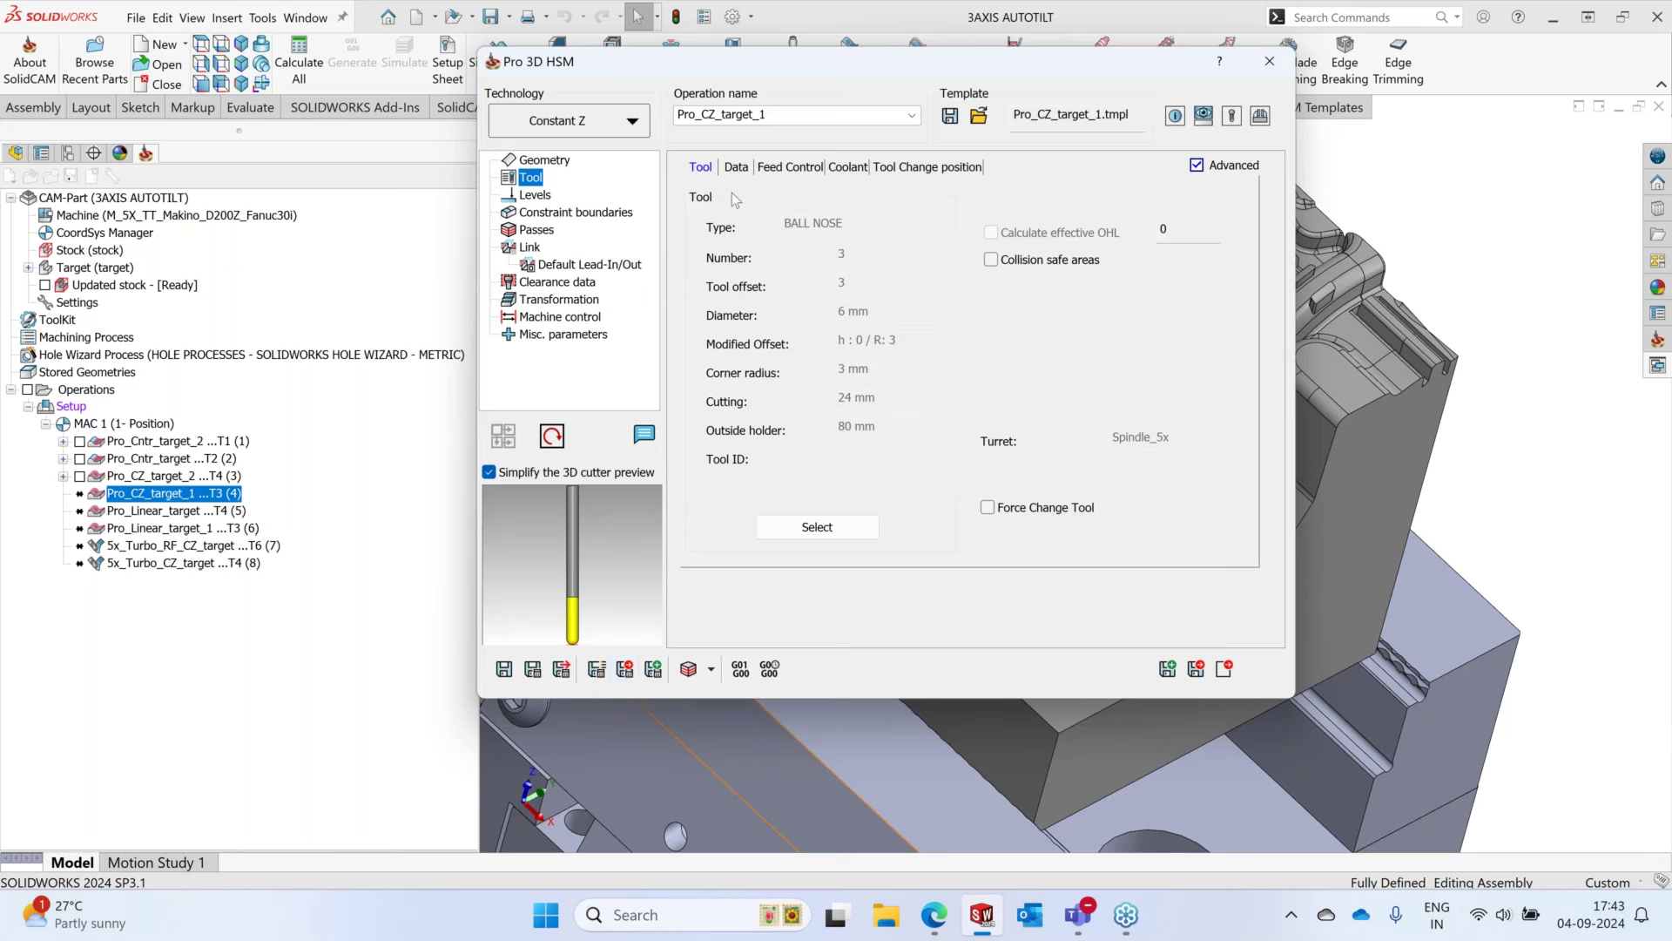
click(789, 167)
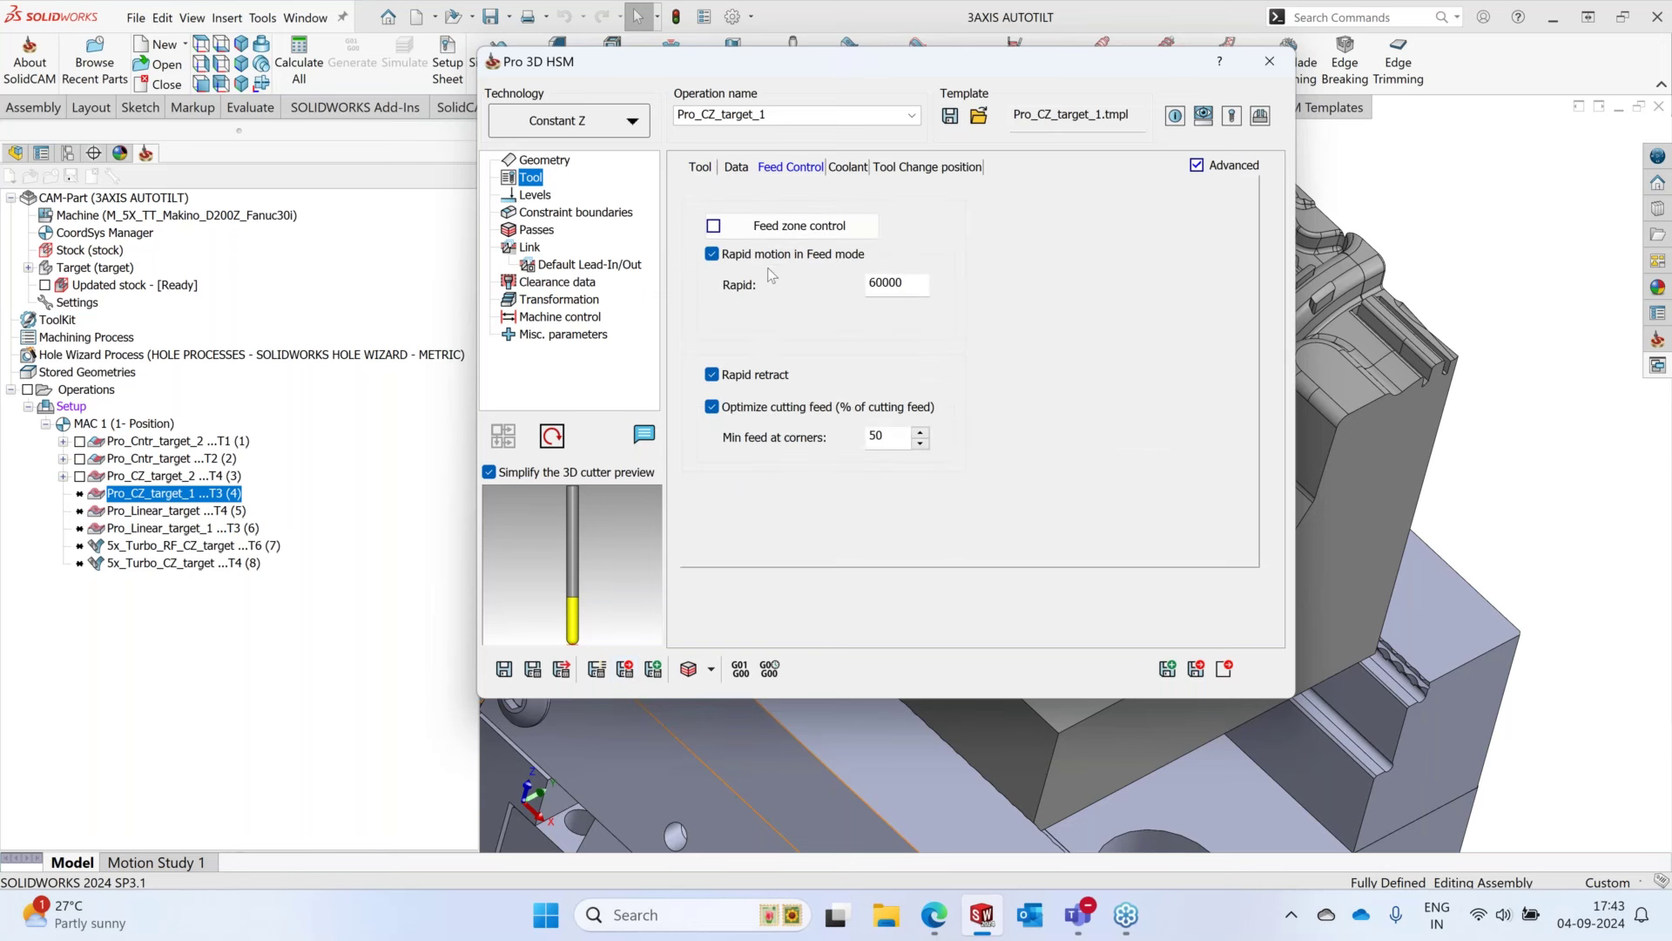
click(874, 284)
key(BackSpace)
text(1)
- Review the geometry, stock, levels, constraint boundary and passes settings of the Constant Z operation with tool T3
click(558, 162)
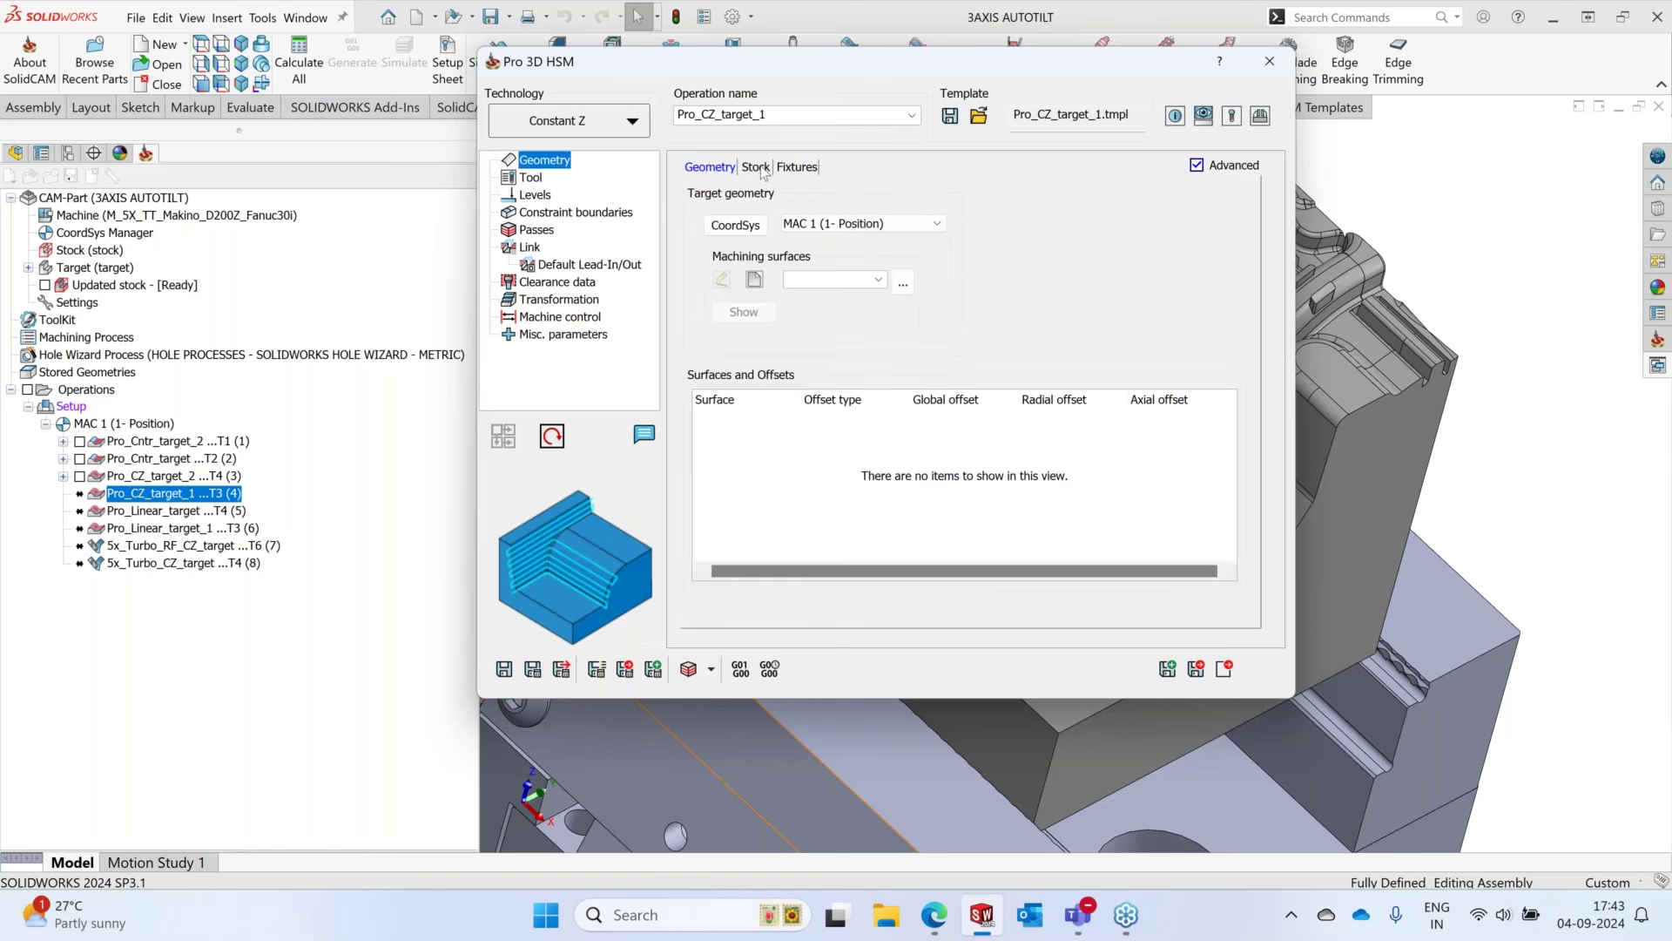
click(755, 167)
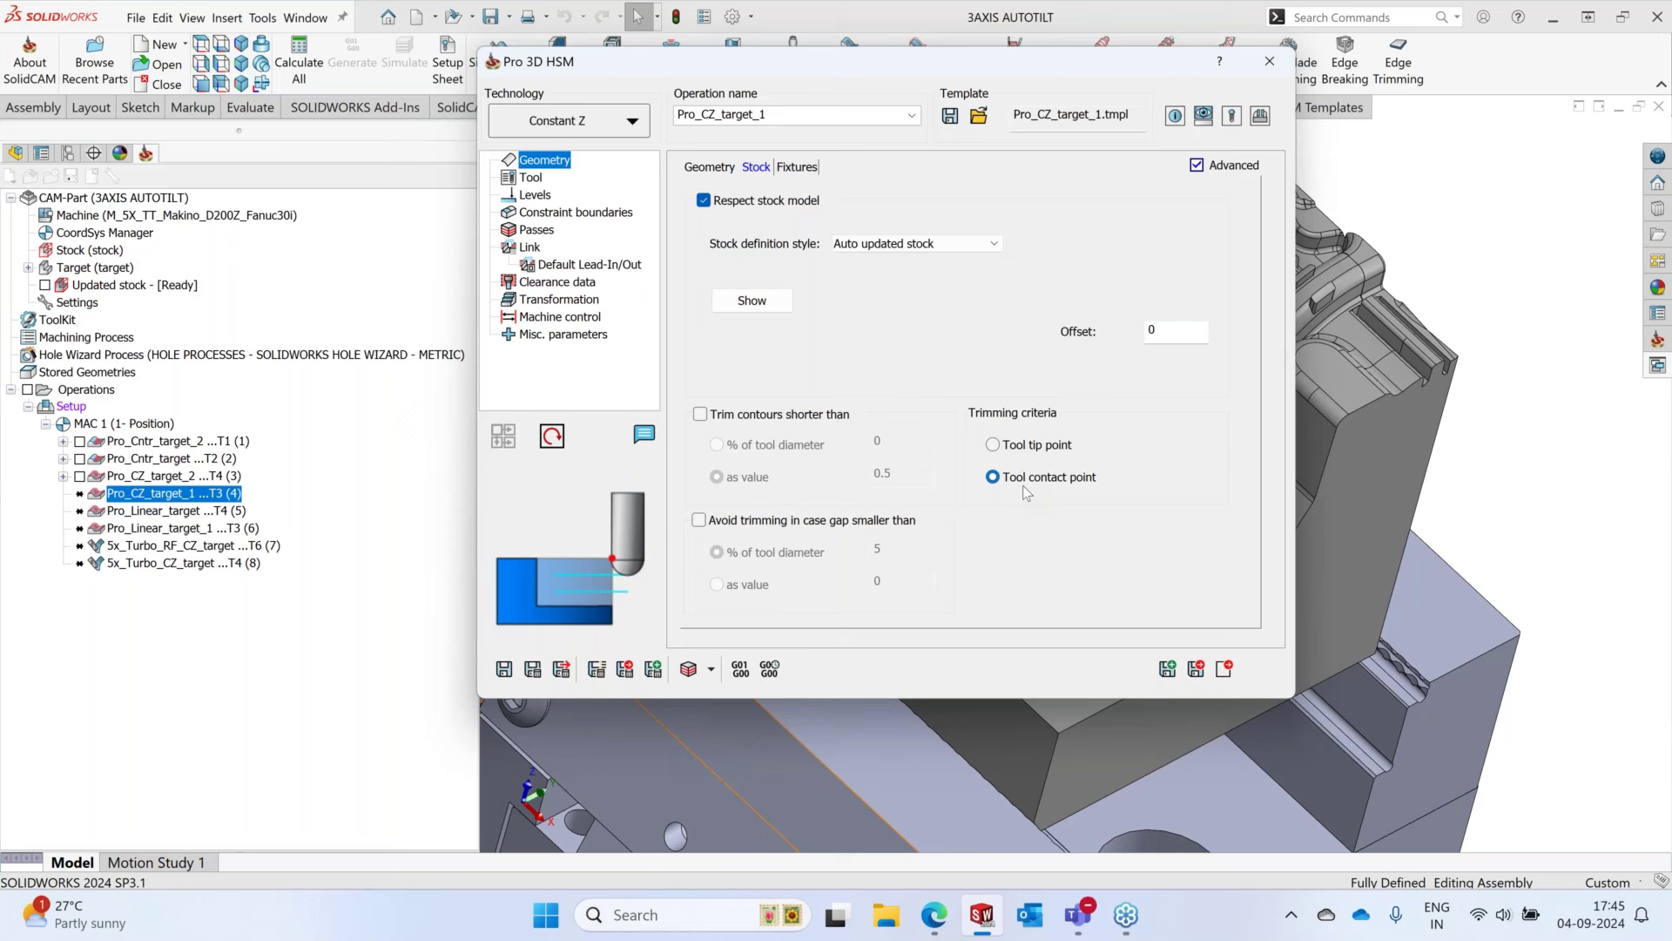
click(530, 177)
click(533, 194)
click(533, 212)
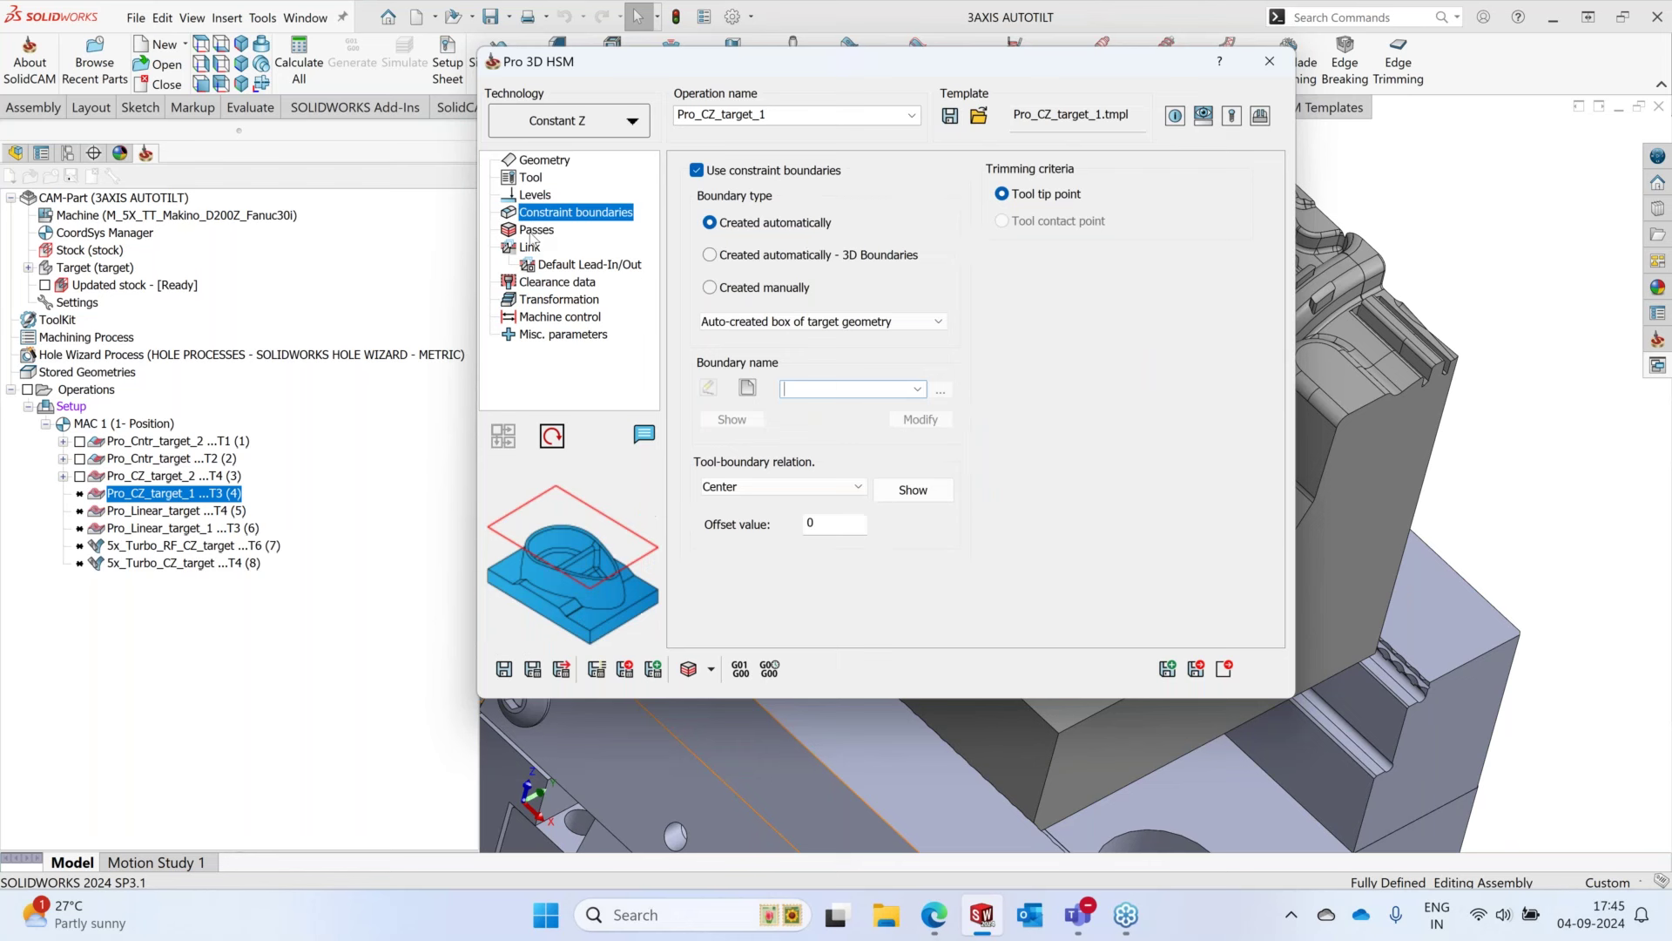
click(533, 231)
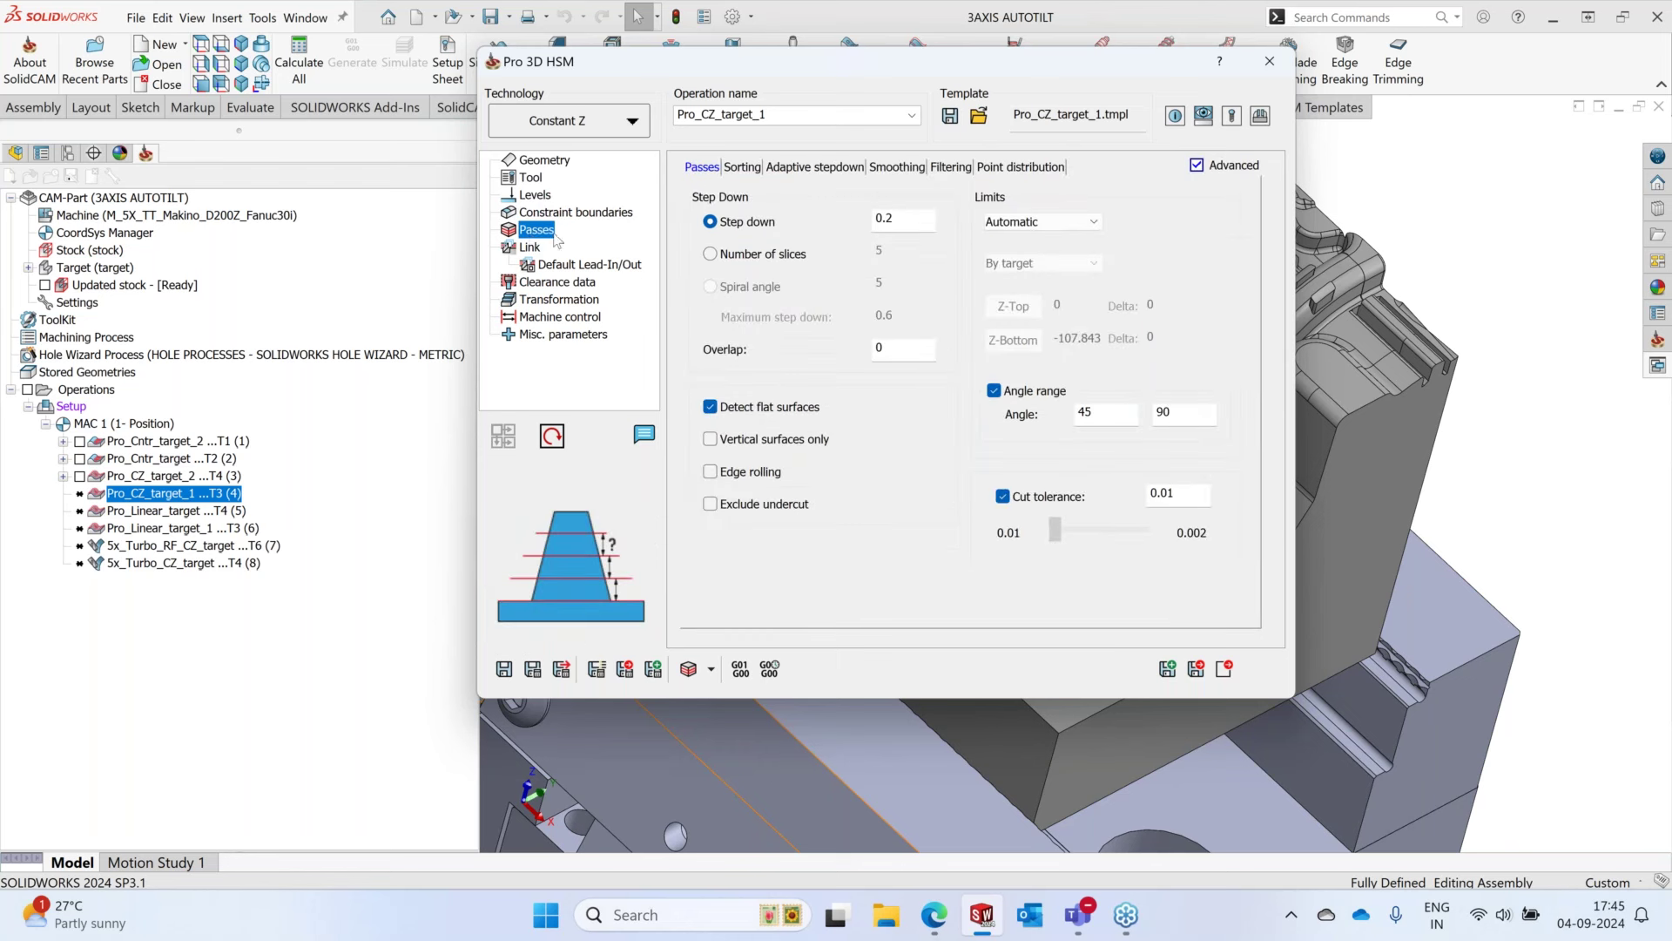
- Assign target as the machining surfaces of the Constant Z operation with tool T3
click(504, 669)
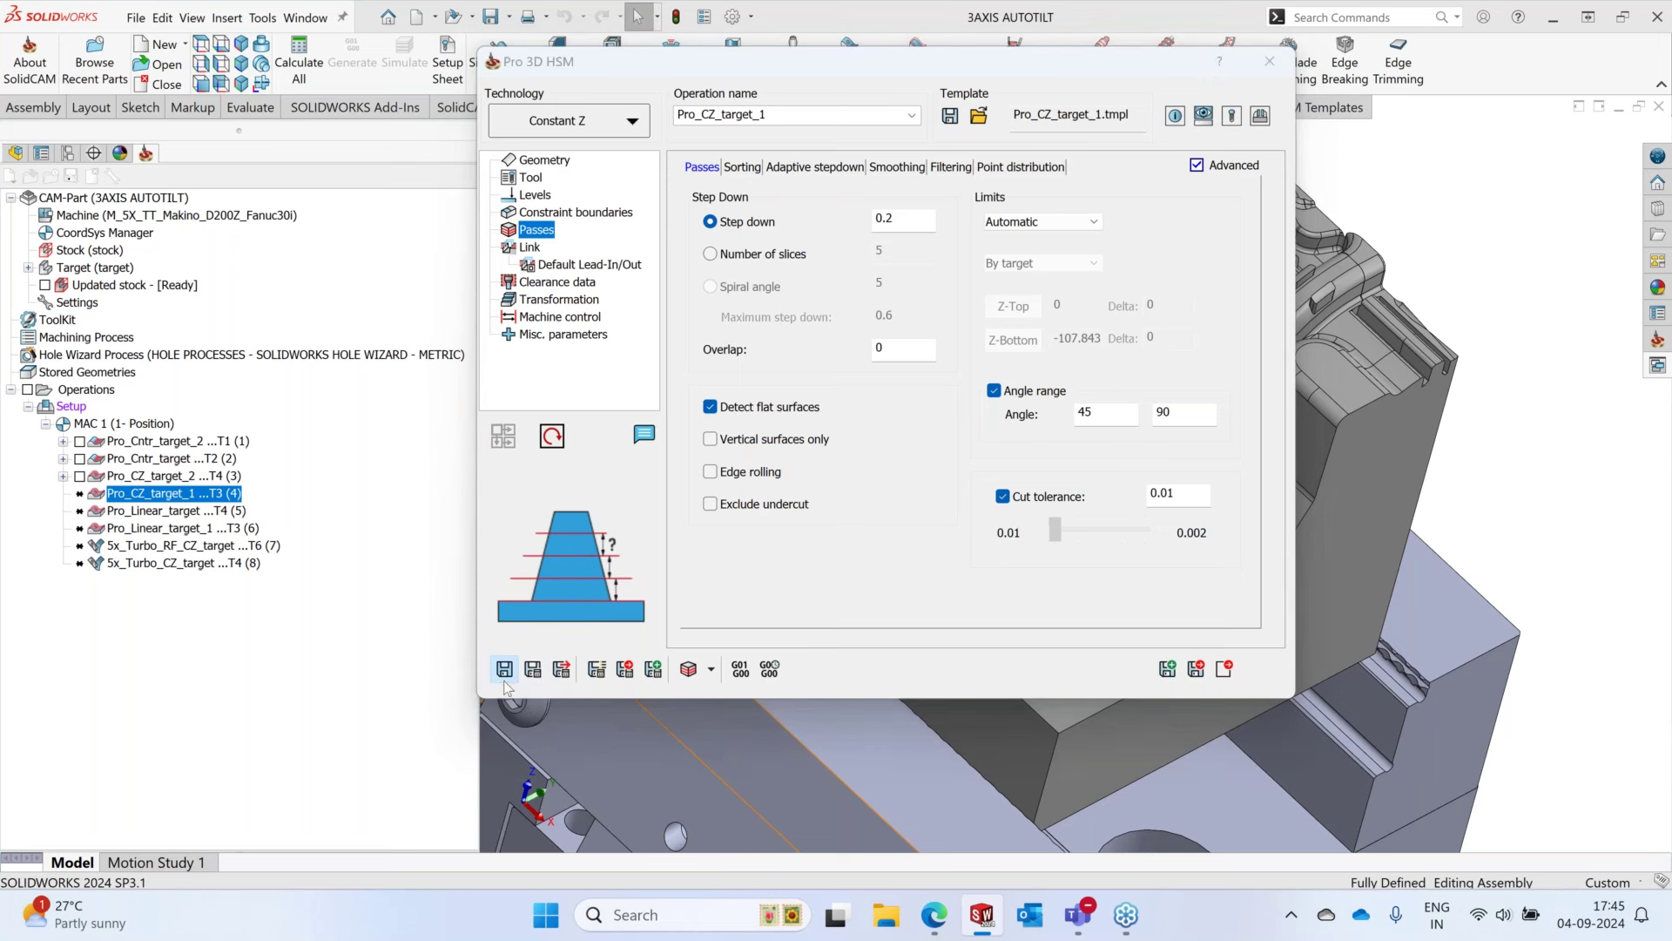
click(592, 488)
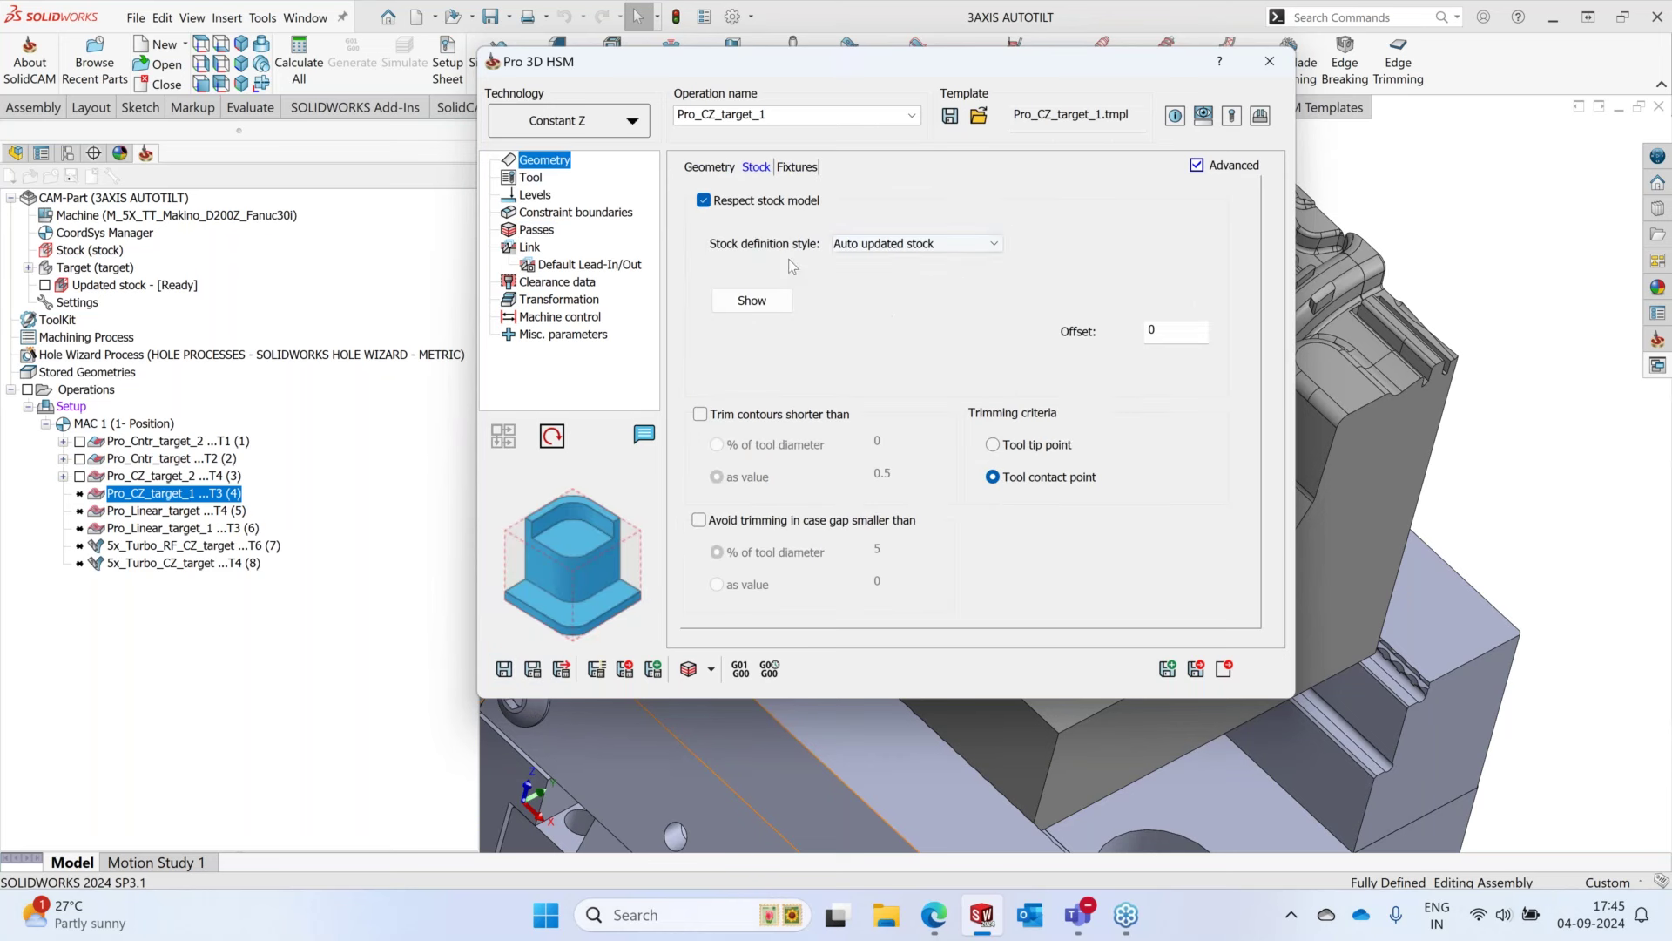
click(709, 166)
click(878, 278)
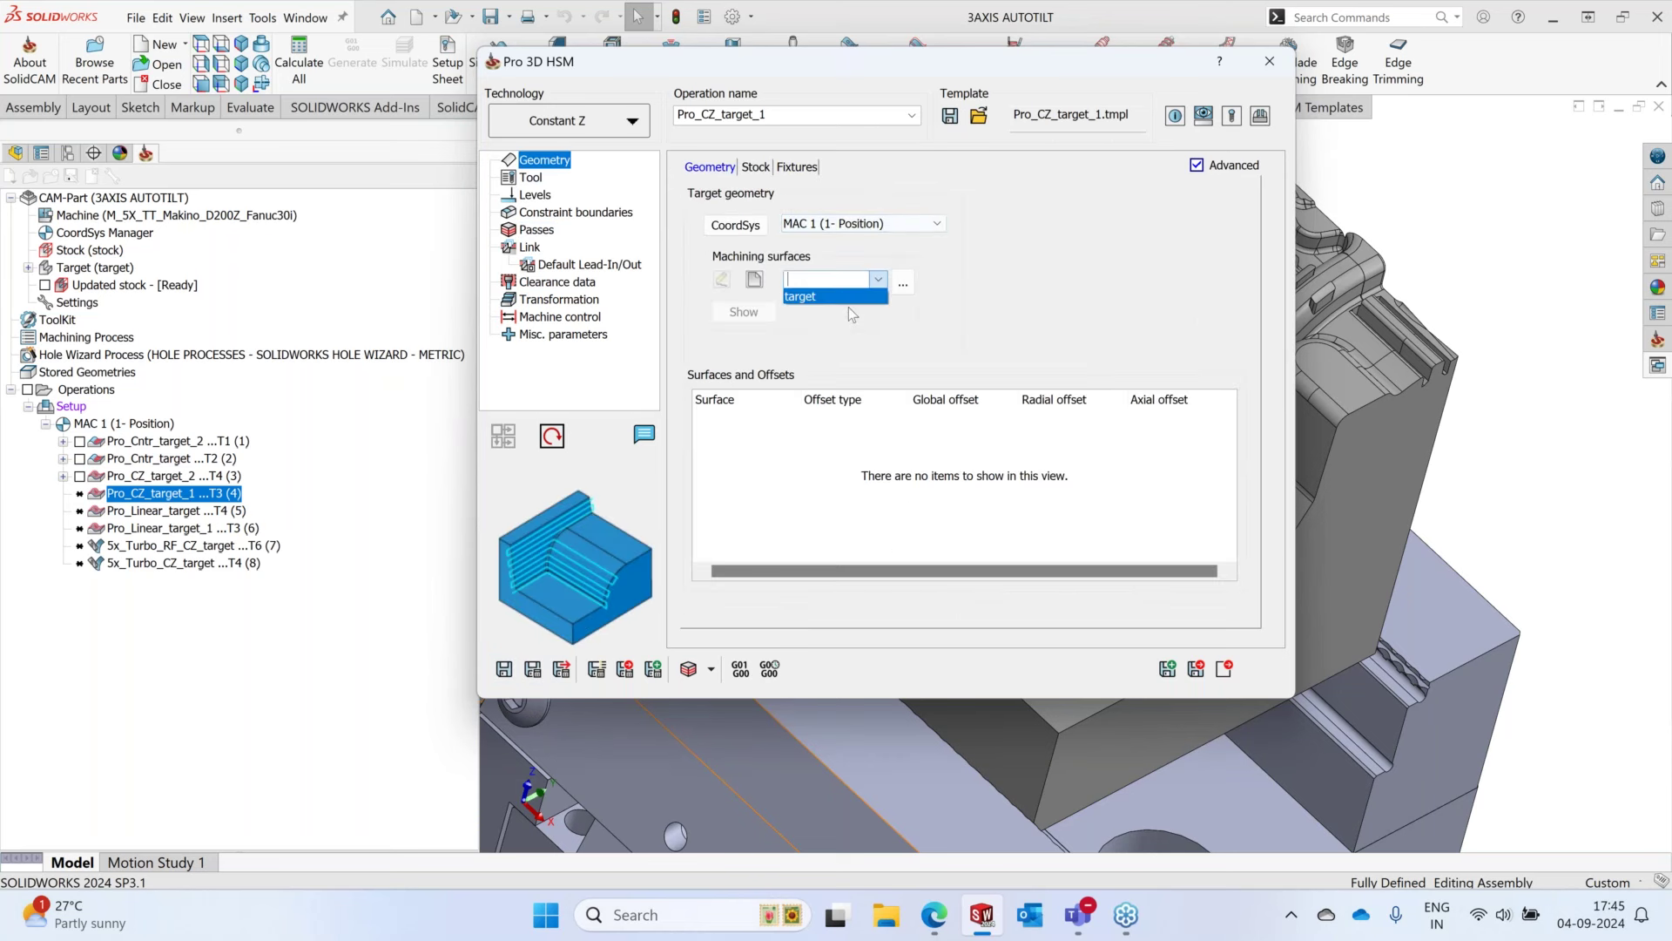
click(828, 296)
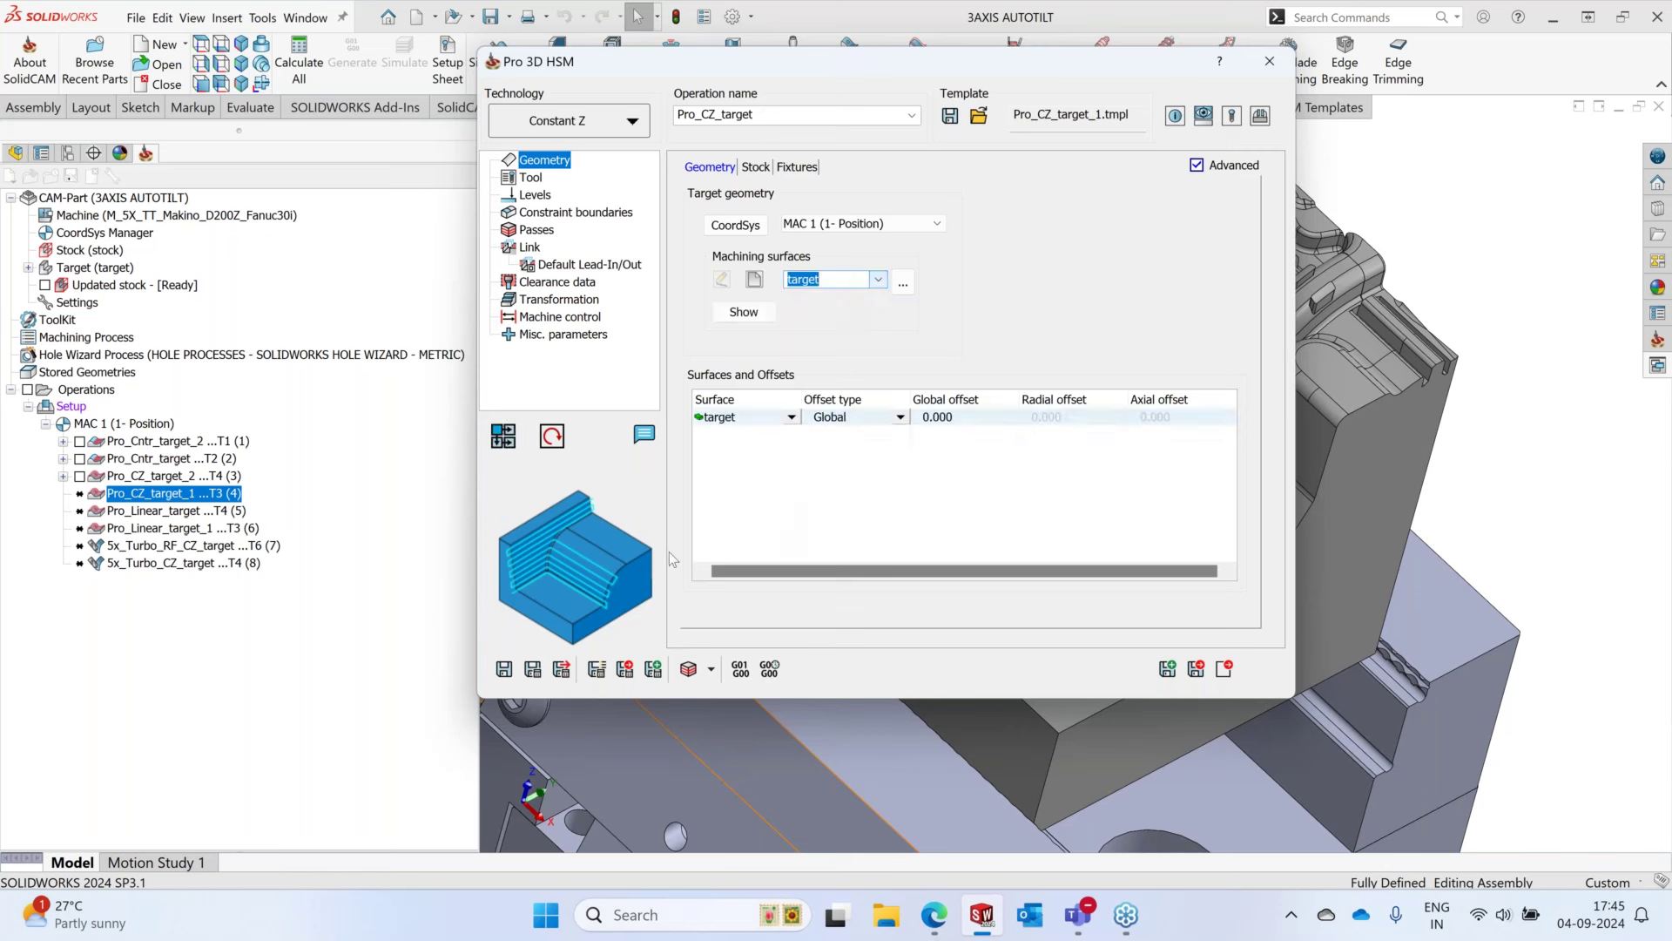
- Set the T3 operation's constraint boundary type to created automatically, then save and close the operation
click(504, 669)
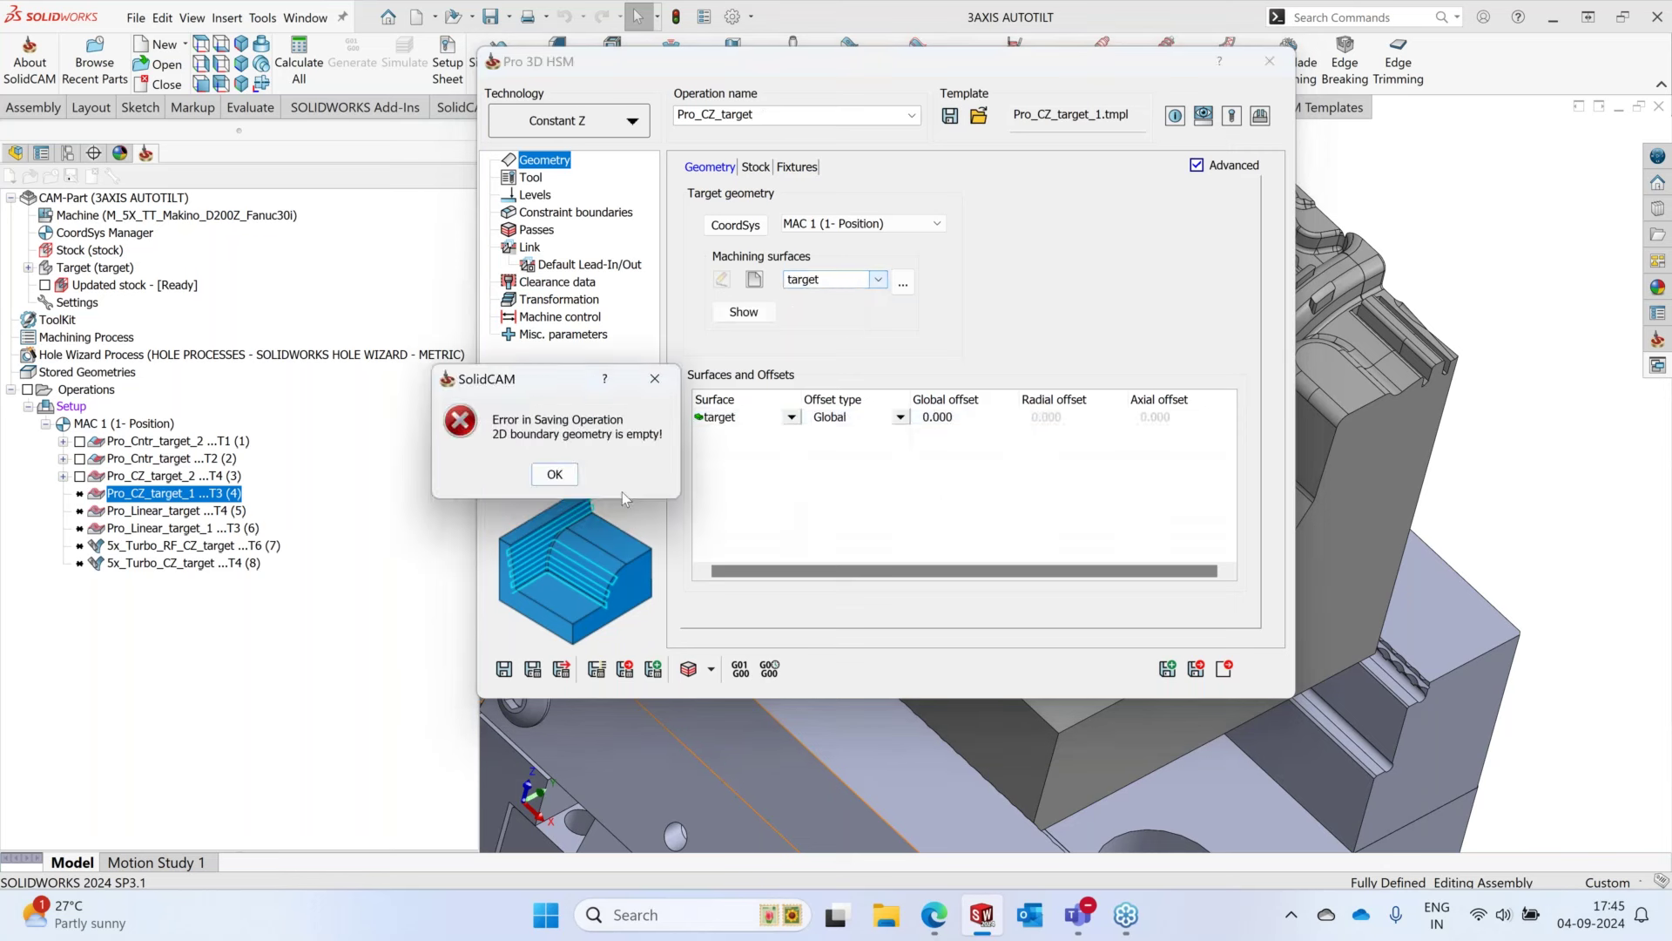
click(555, 474)
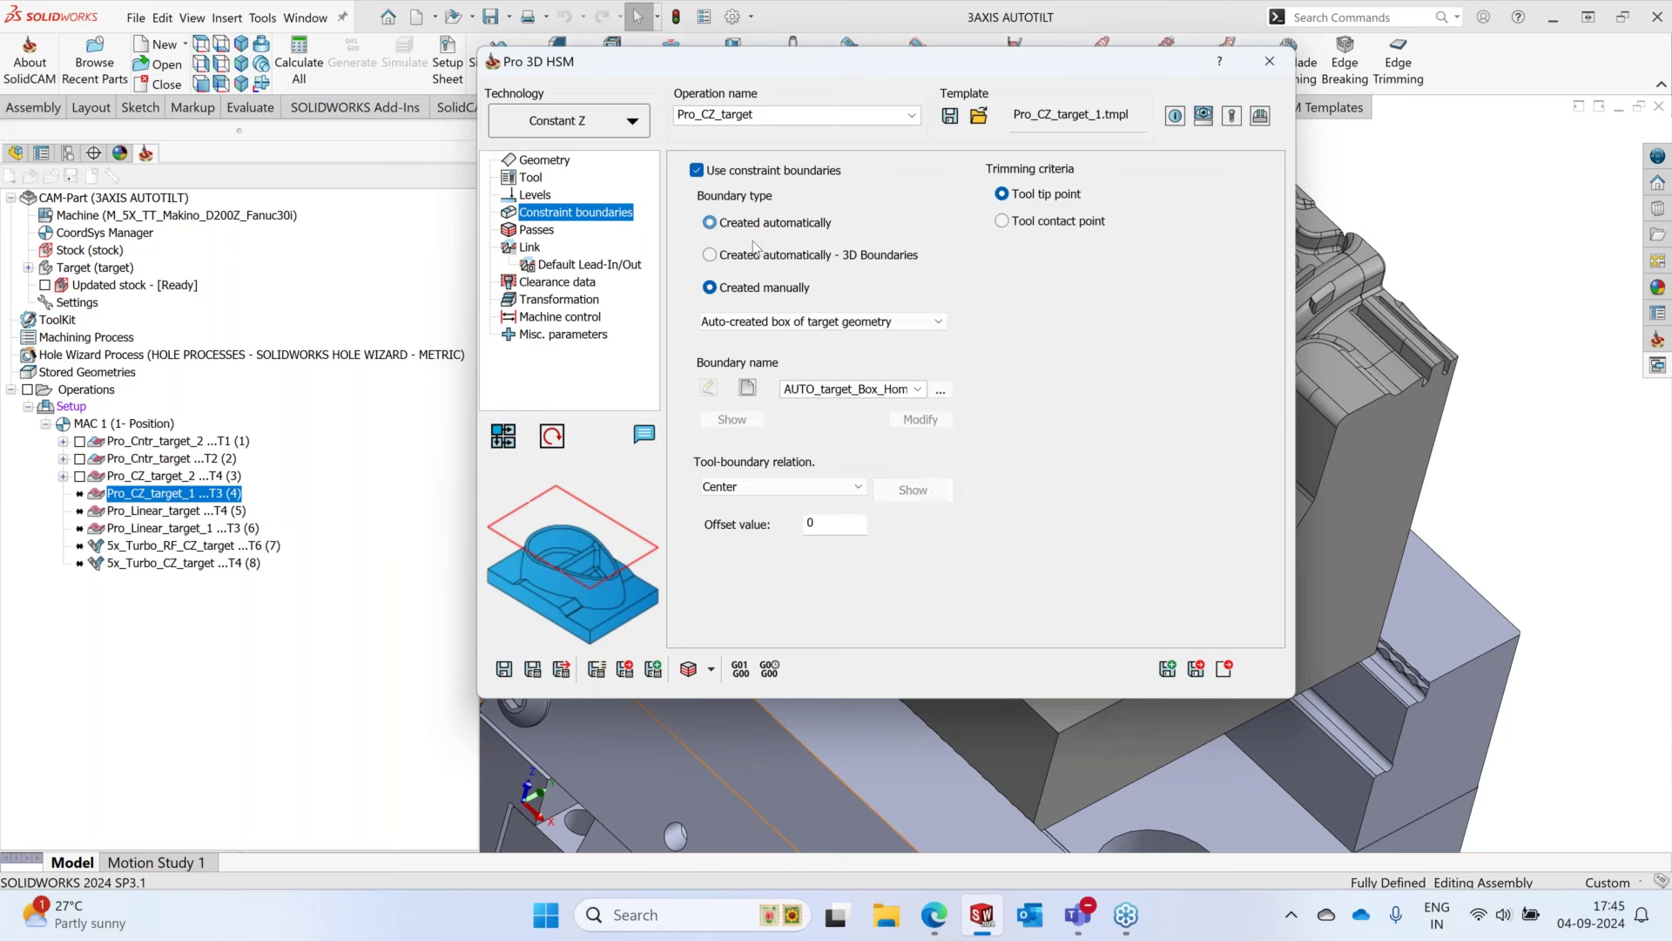
click(531, 671)
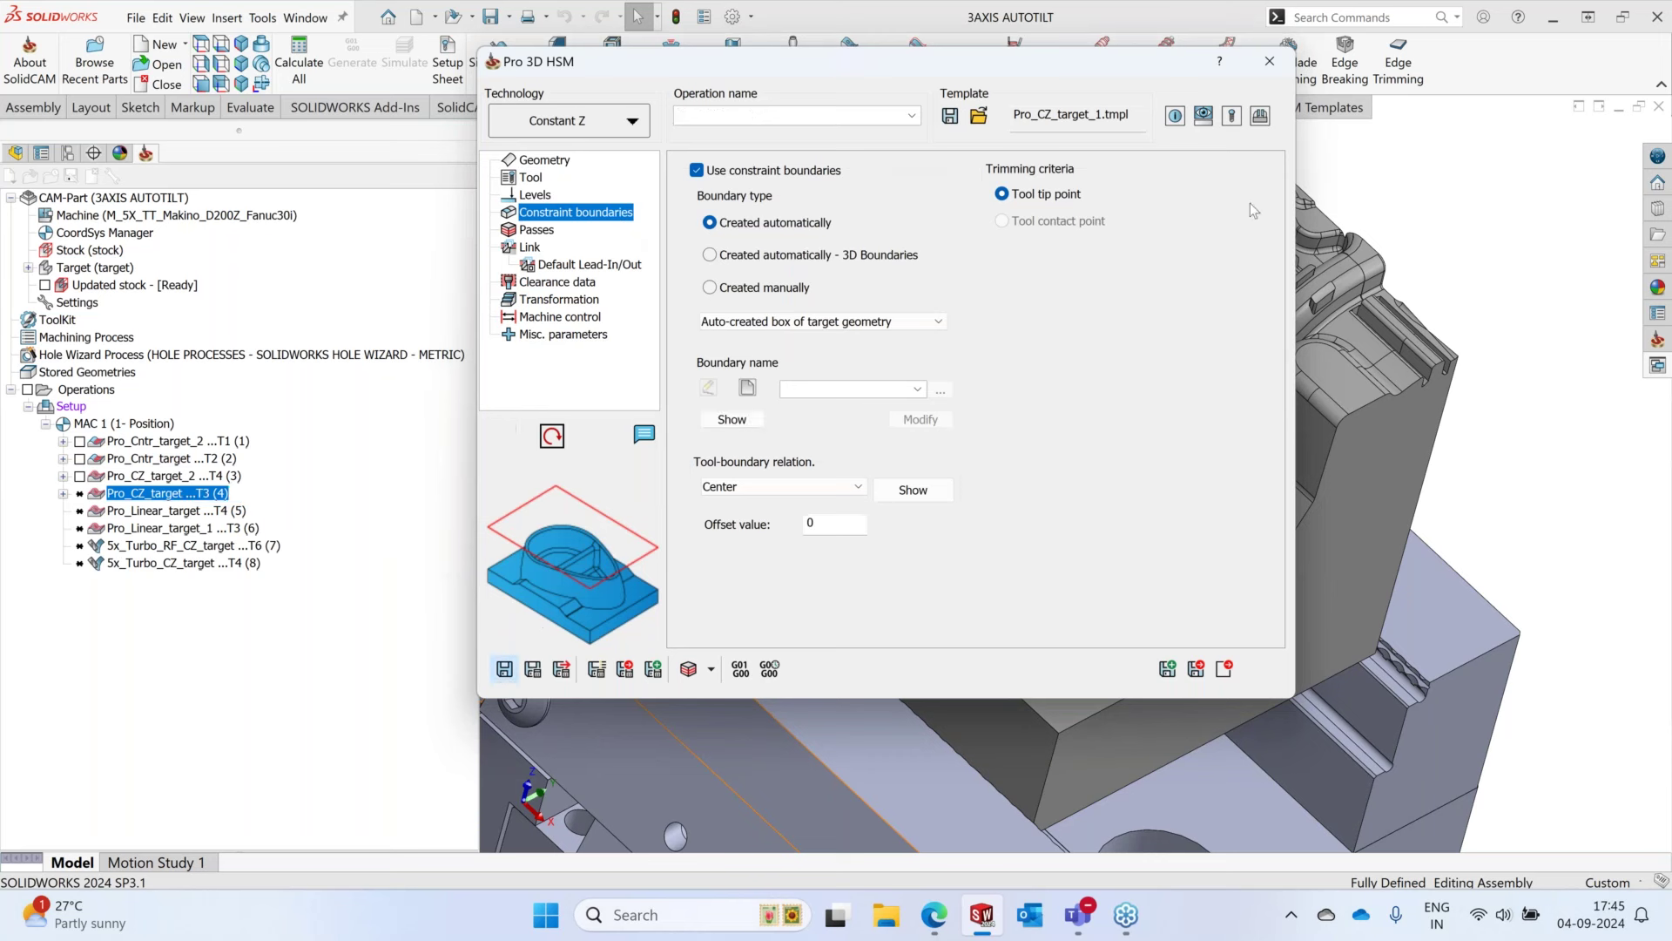
click(1273, 69)
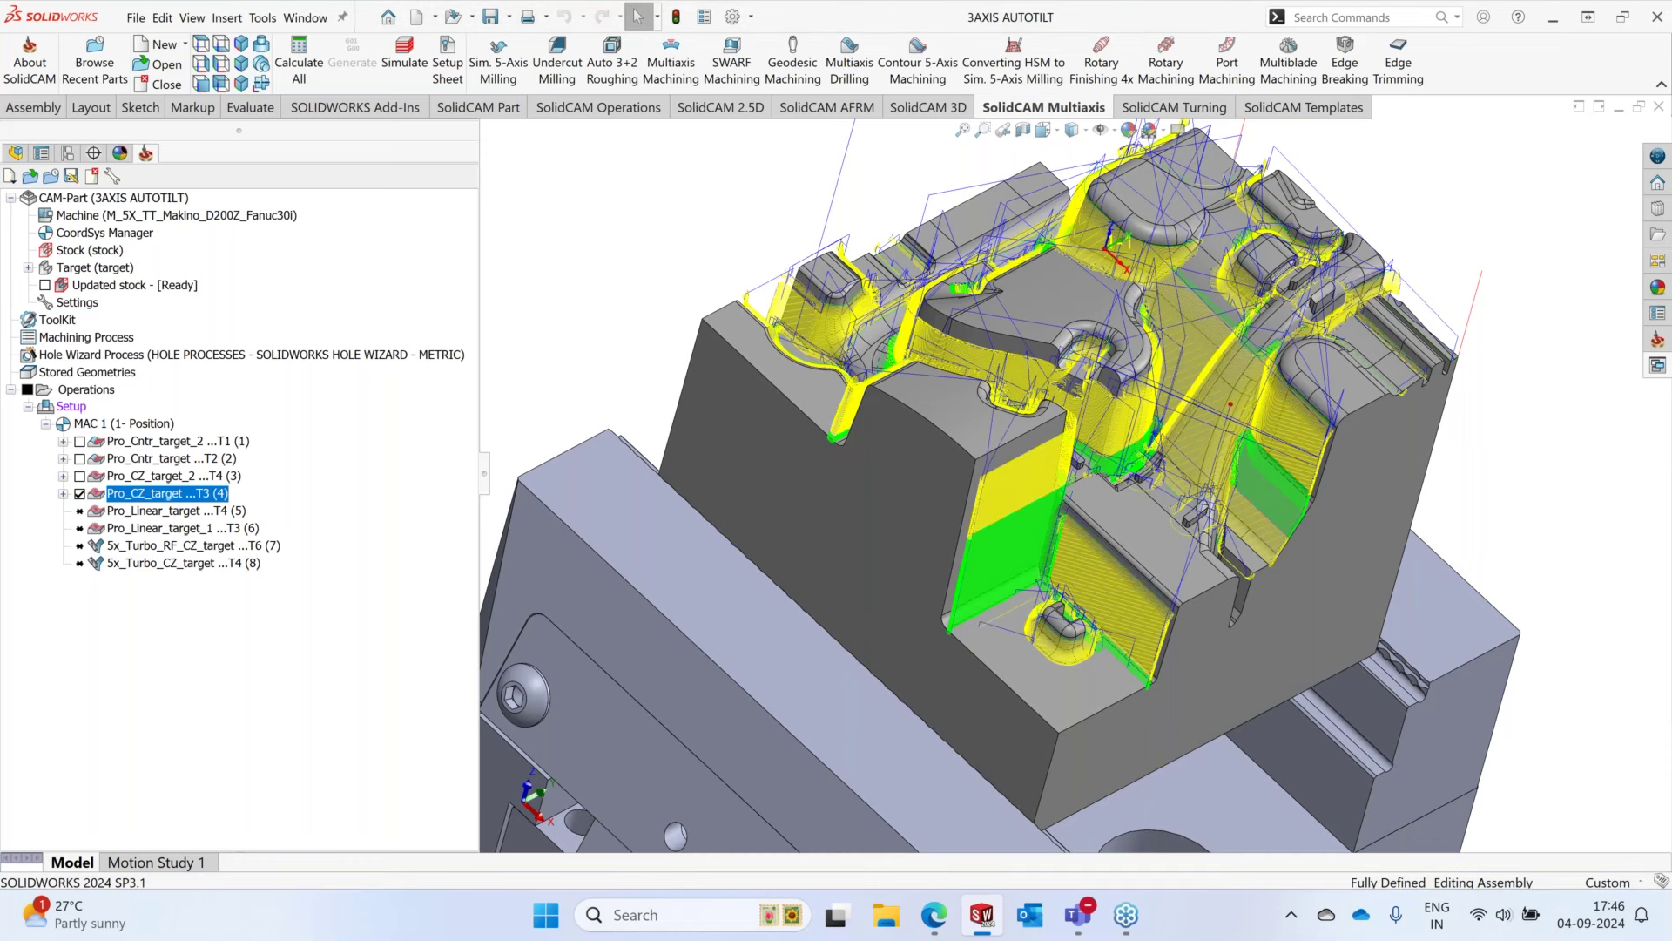
- Display the T4 and T3 Constant Z tool paths together, inspect their coverage of the mold's side walls, and hide both
click(80, 476)
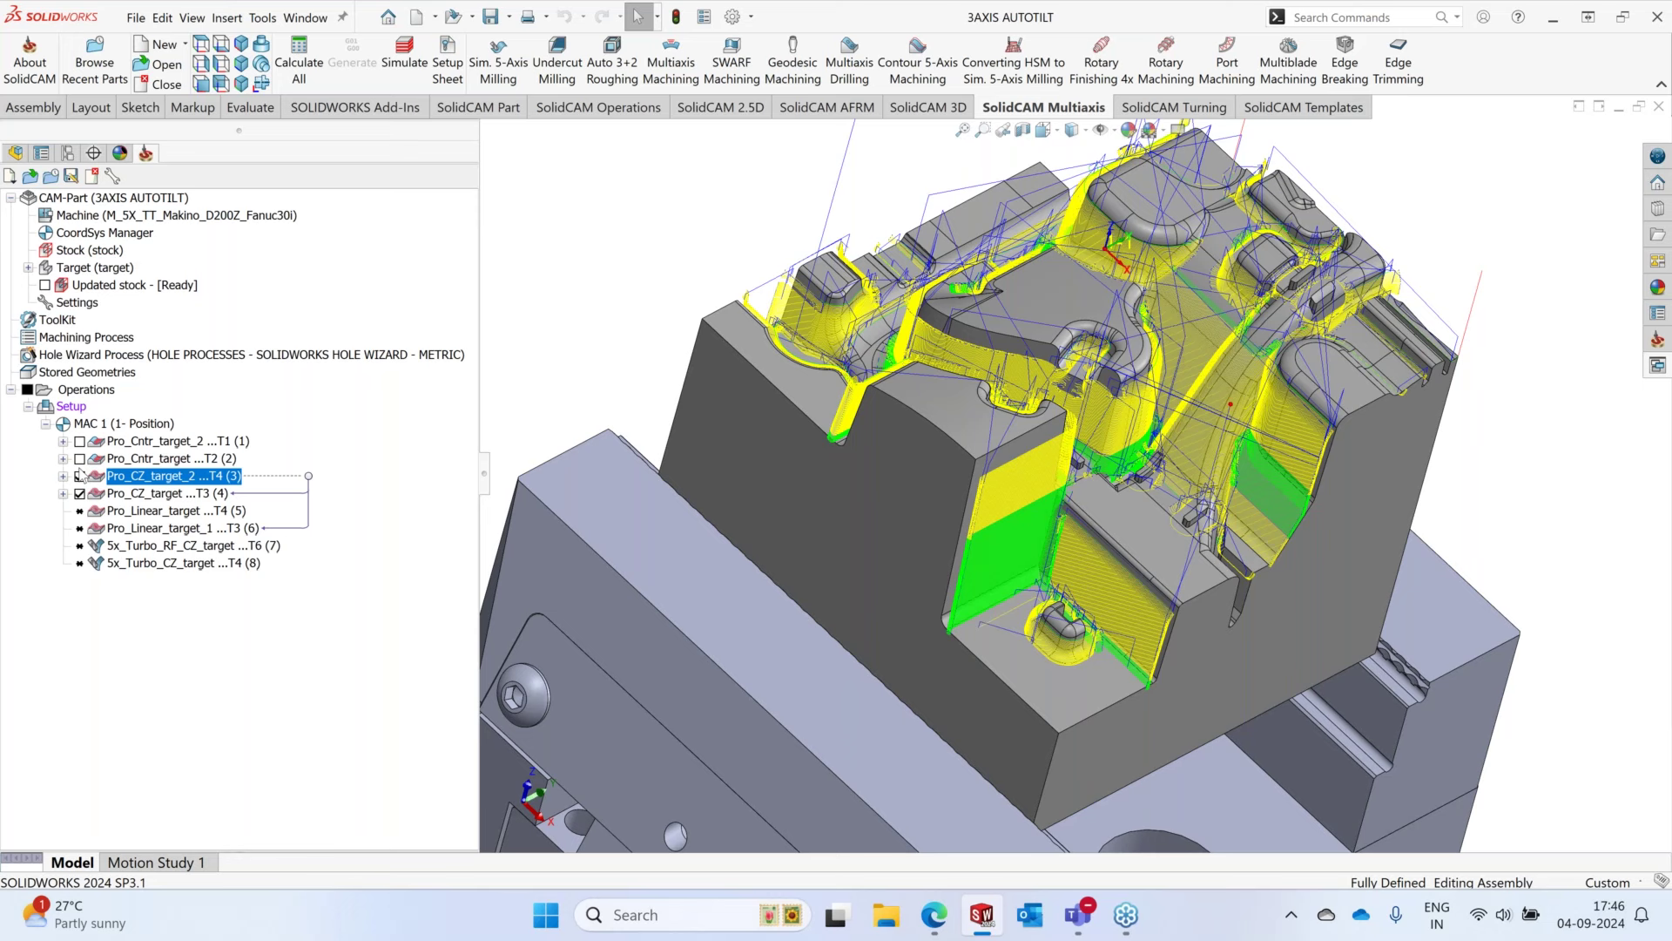
click(80, 476)
scroll(1062, 506, down, 3)
scroll(989, 474, down, 4)
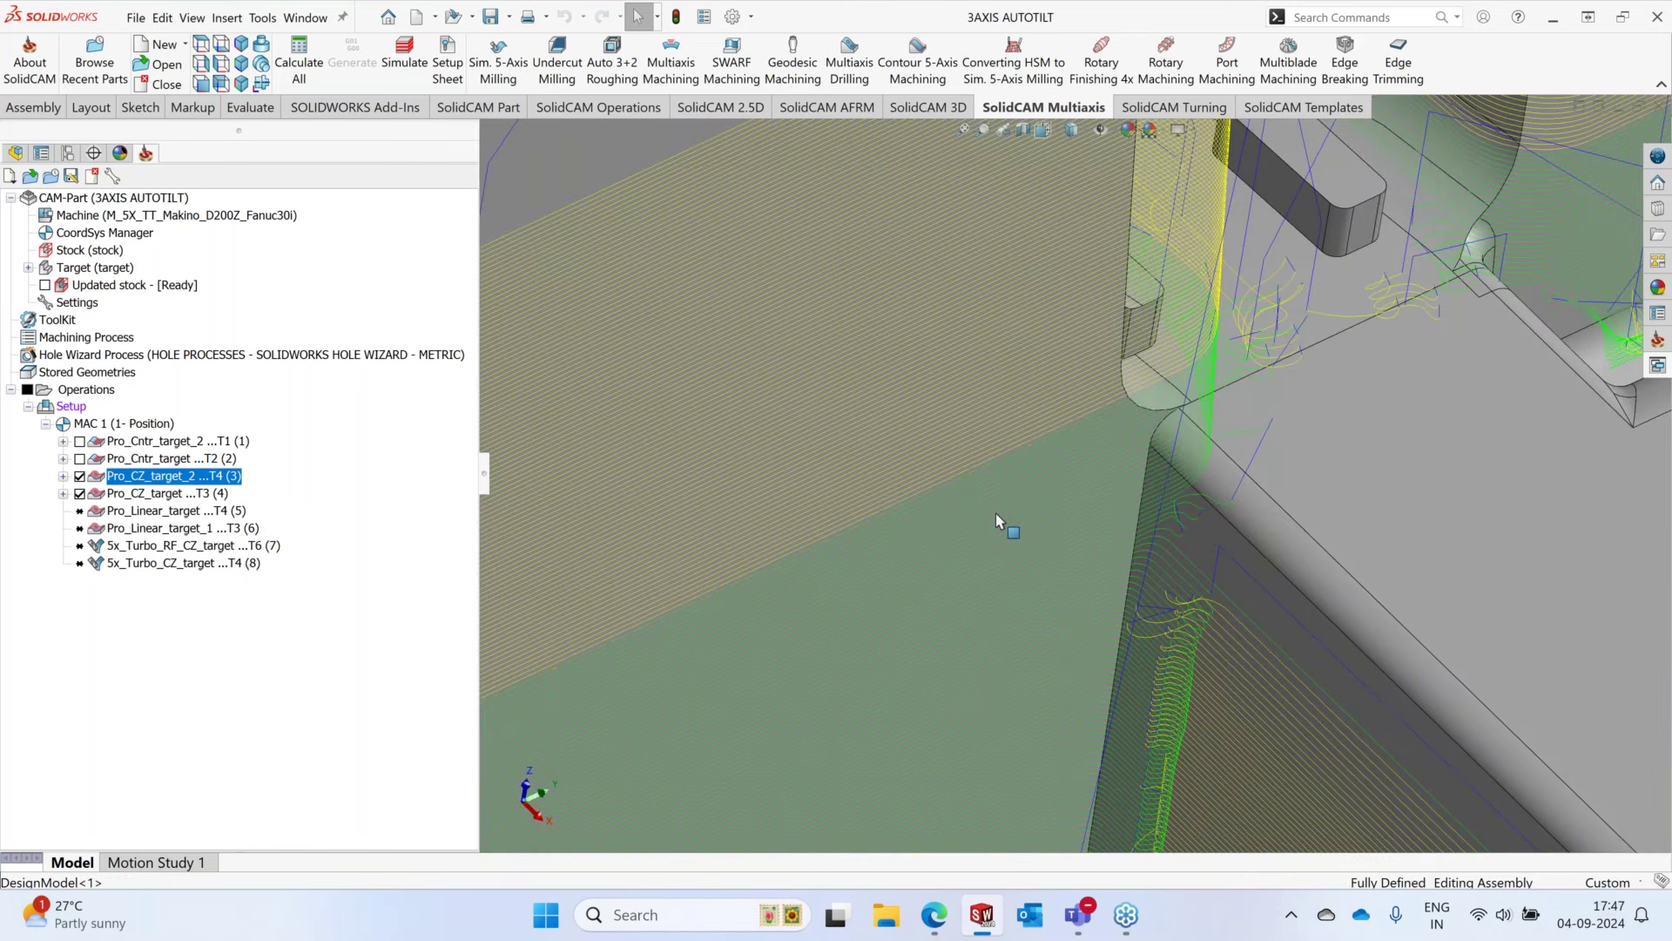
scroll(995, 514, up, 1)
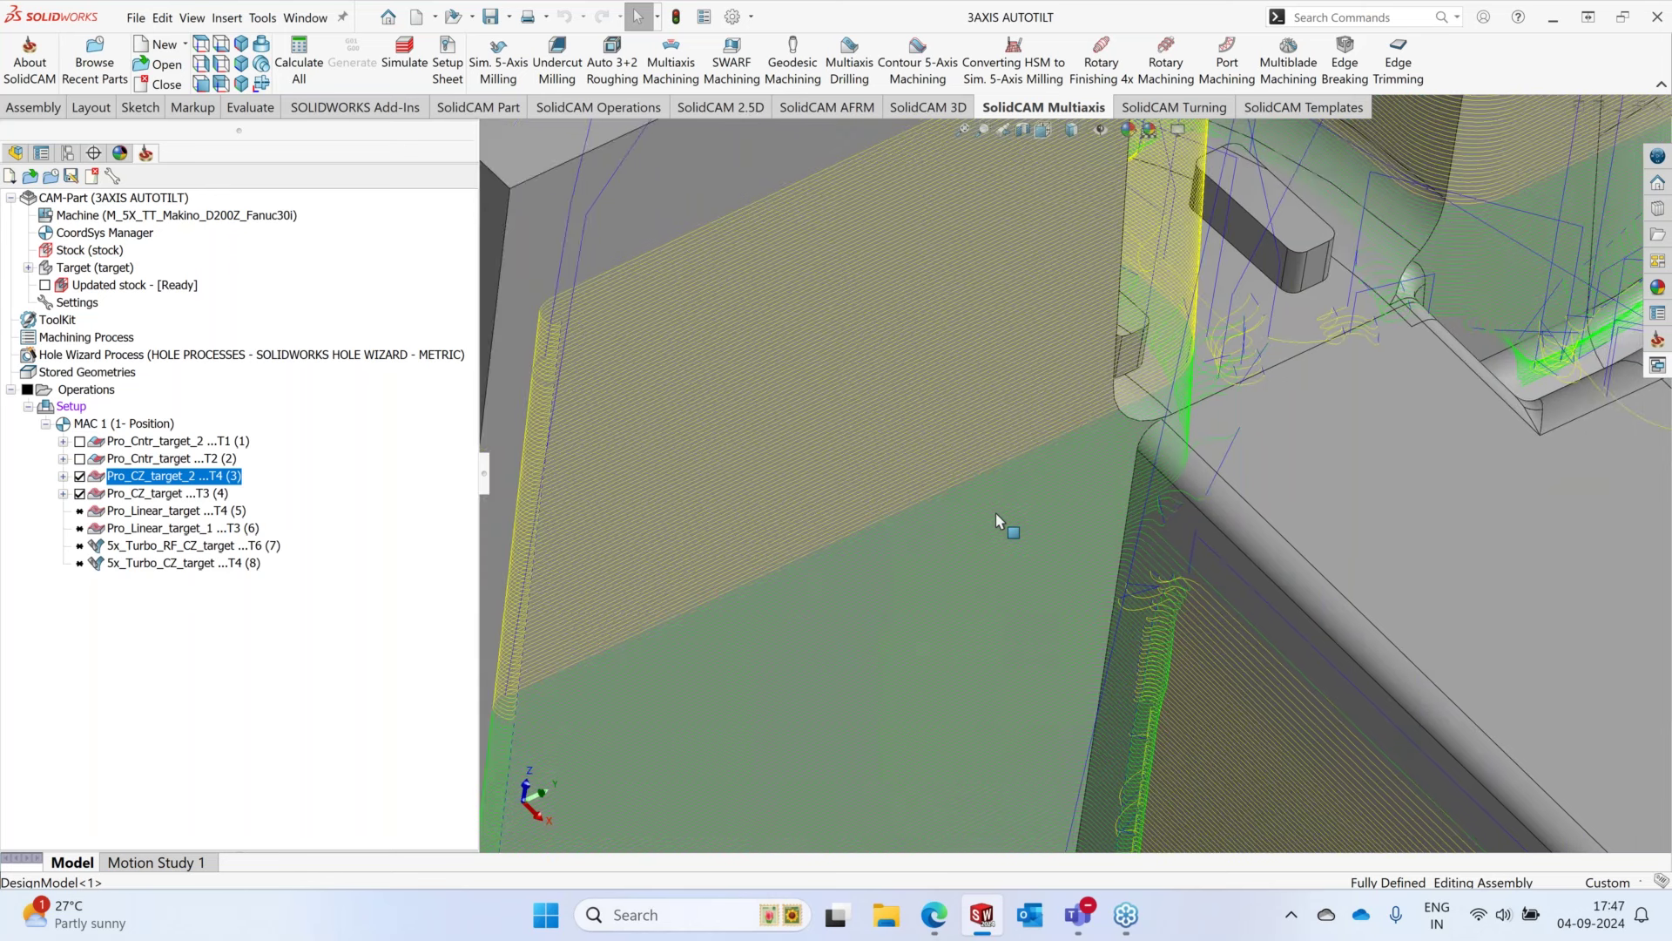
scroll(996, 514, up, 2)
scroll(997, 514, up, 2)
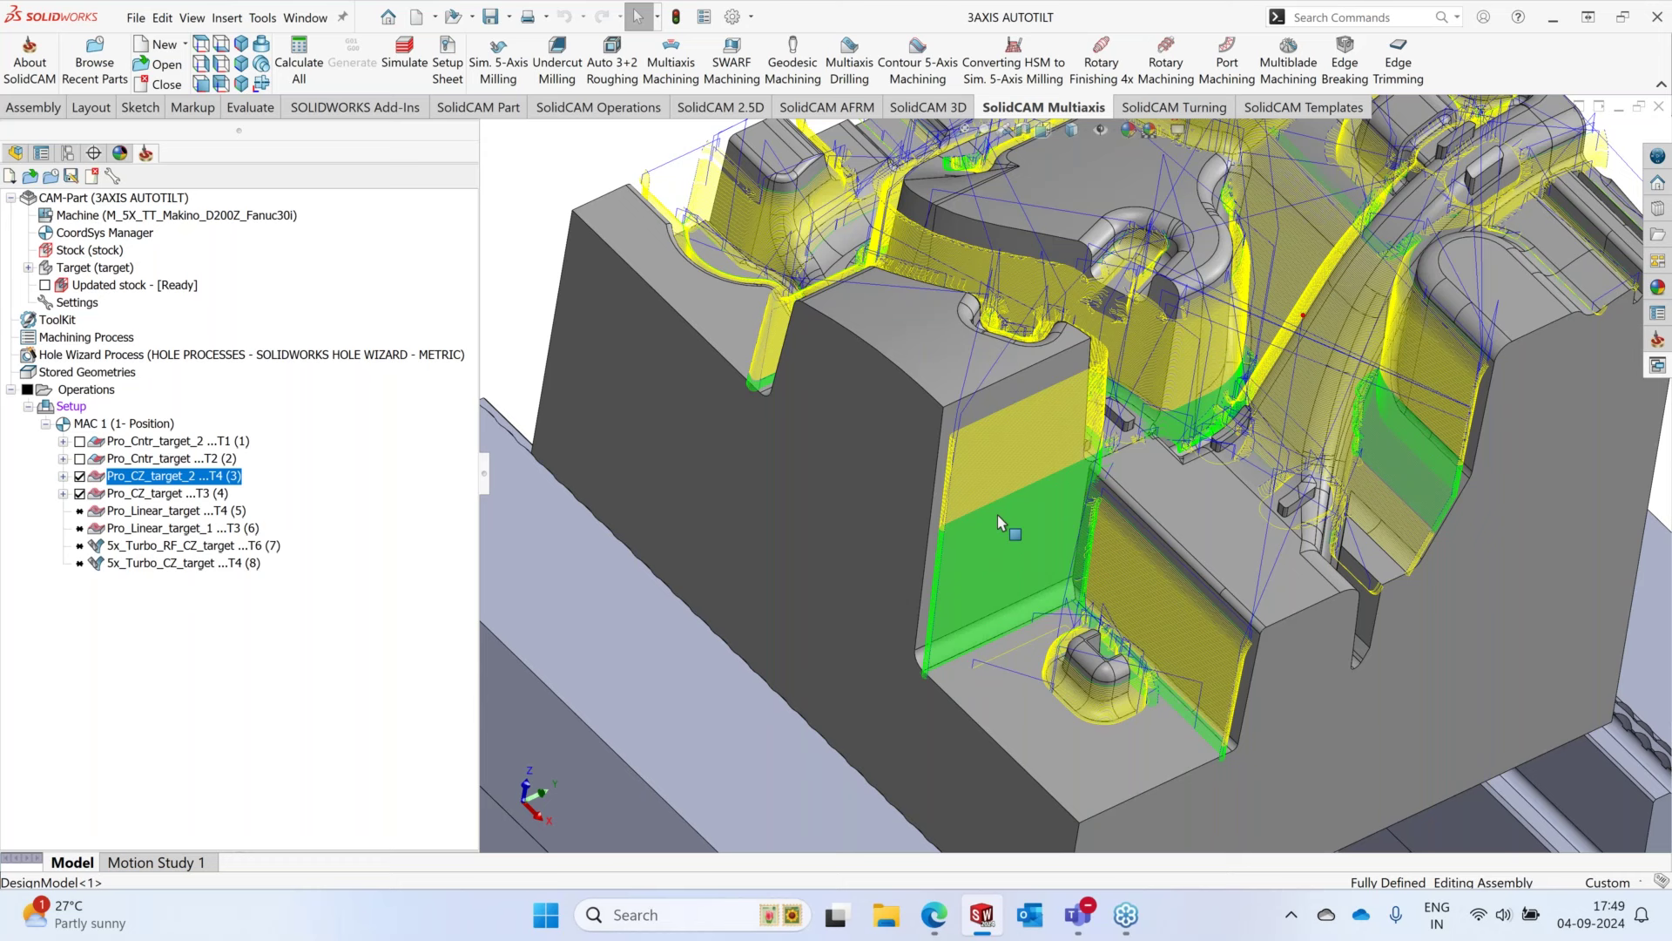
click(79, 493)
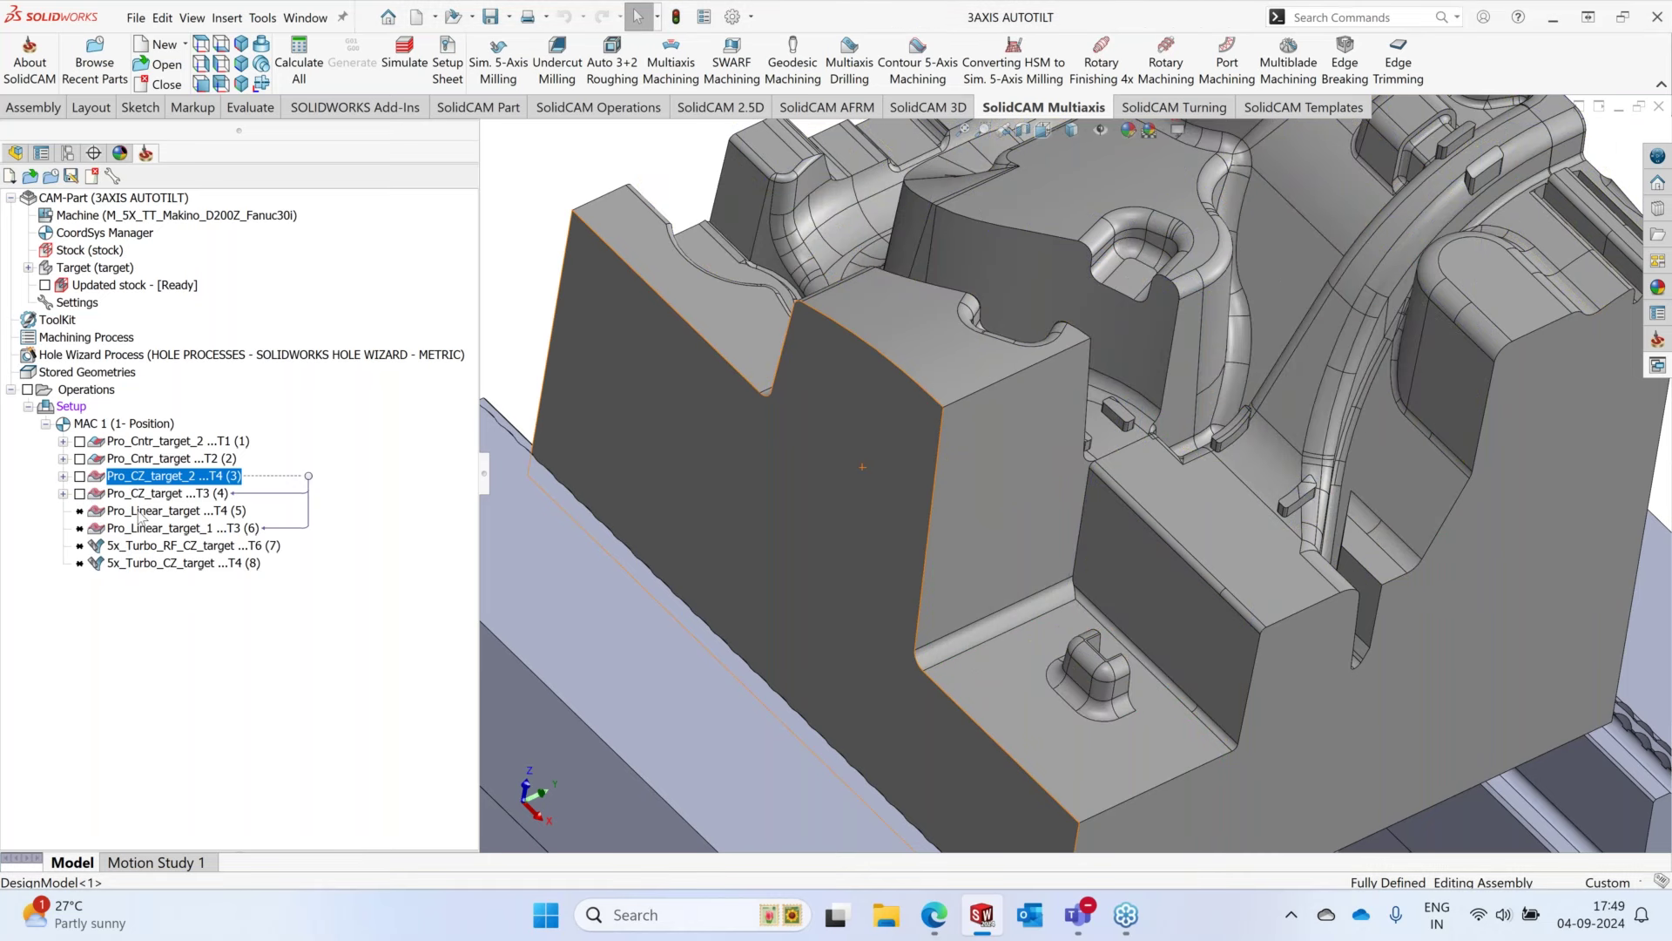
- Edit the Linear operation with tool T4 and assign target as its machining surfaces
click(139, 529)
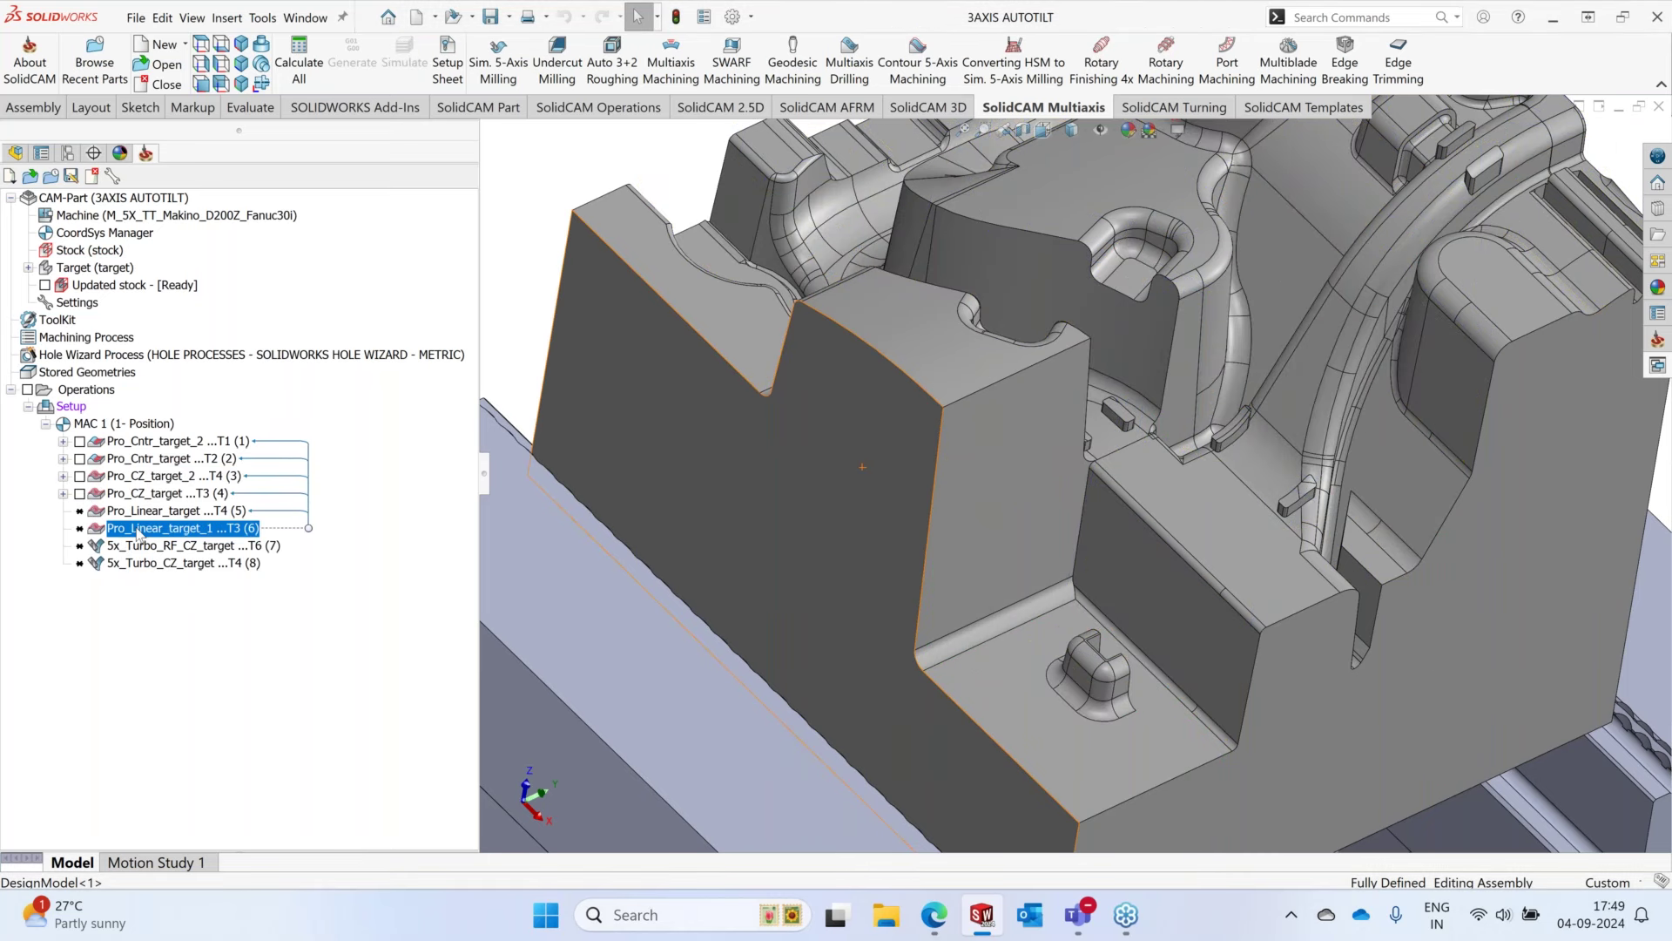
right_click(139, 511)
click(189, 255)
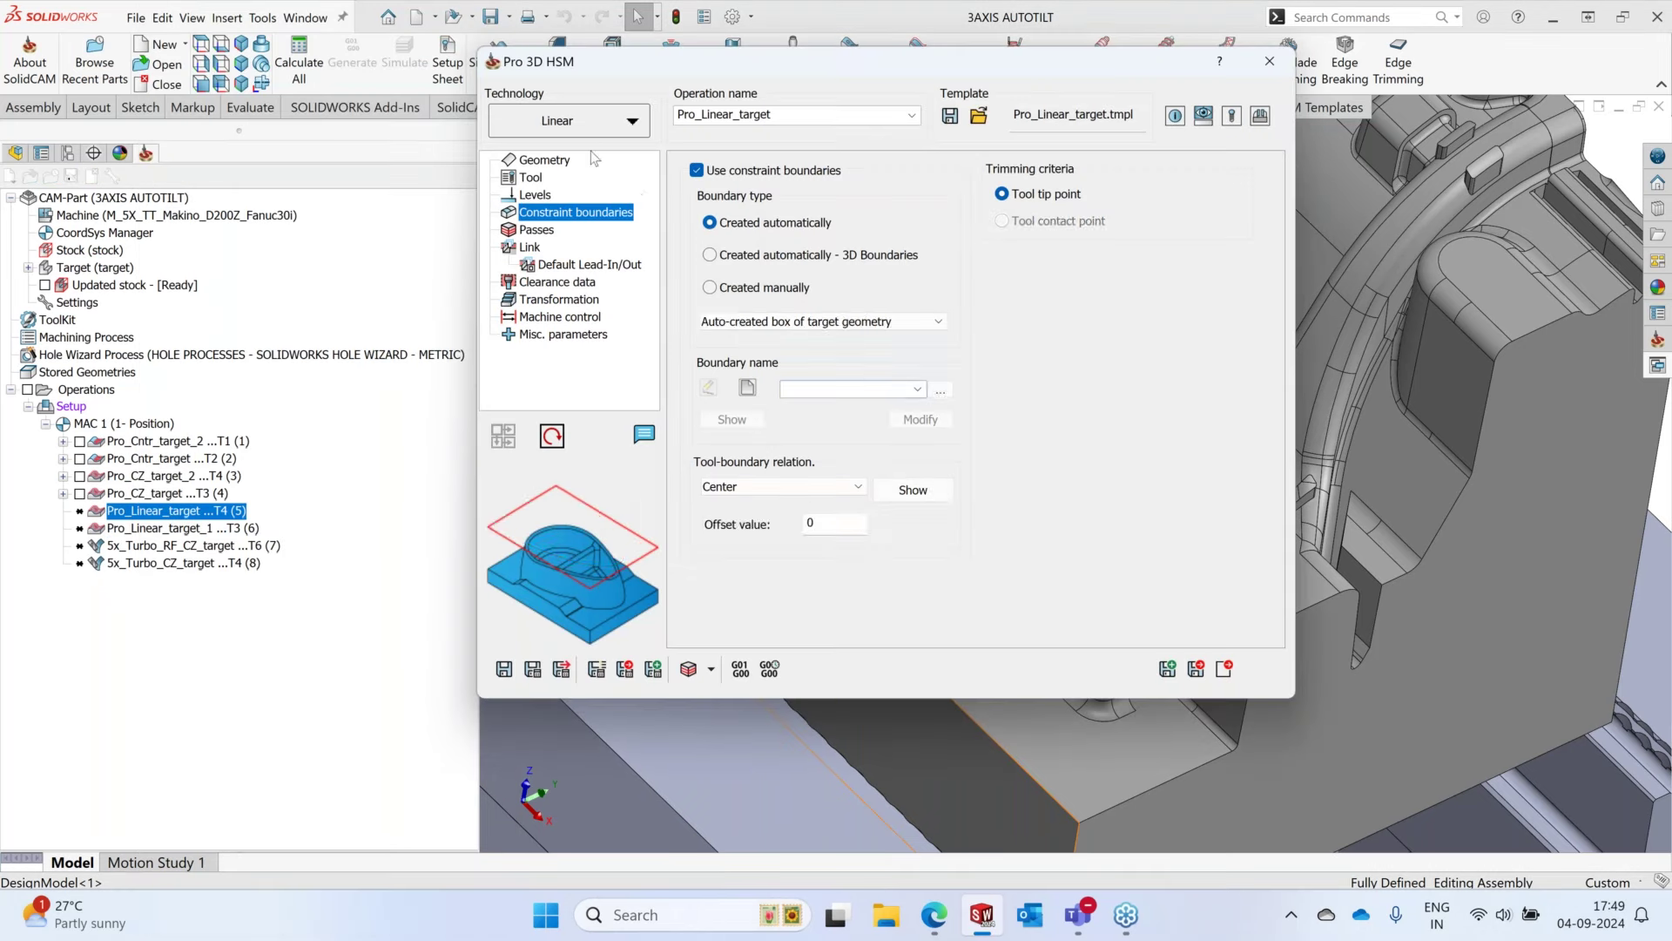
click(533, 179)
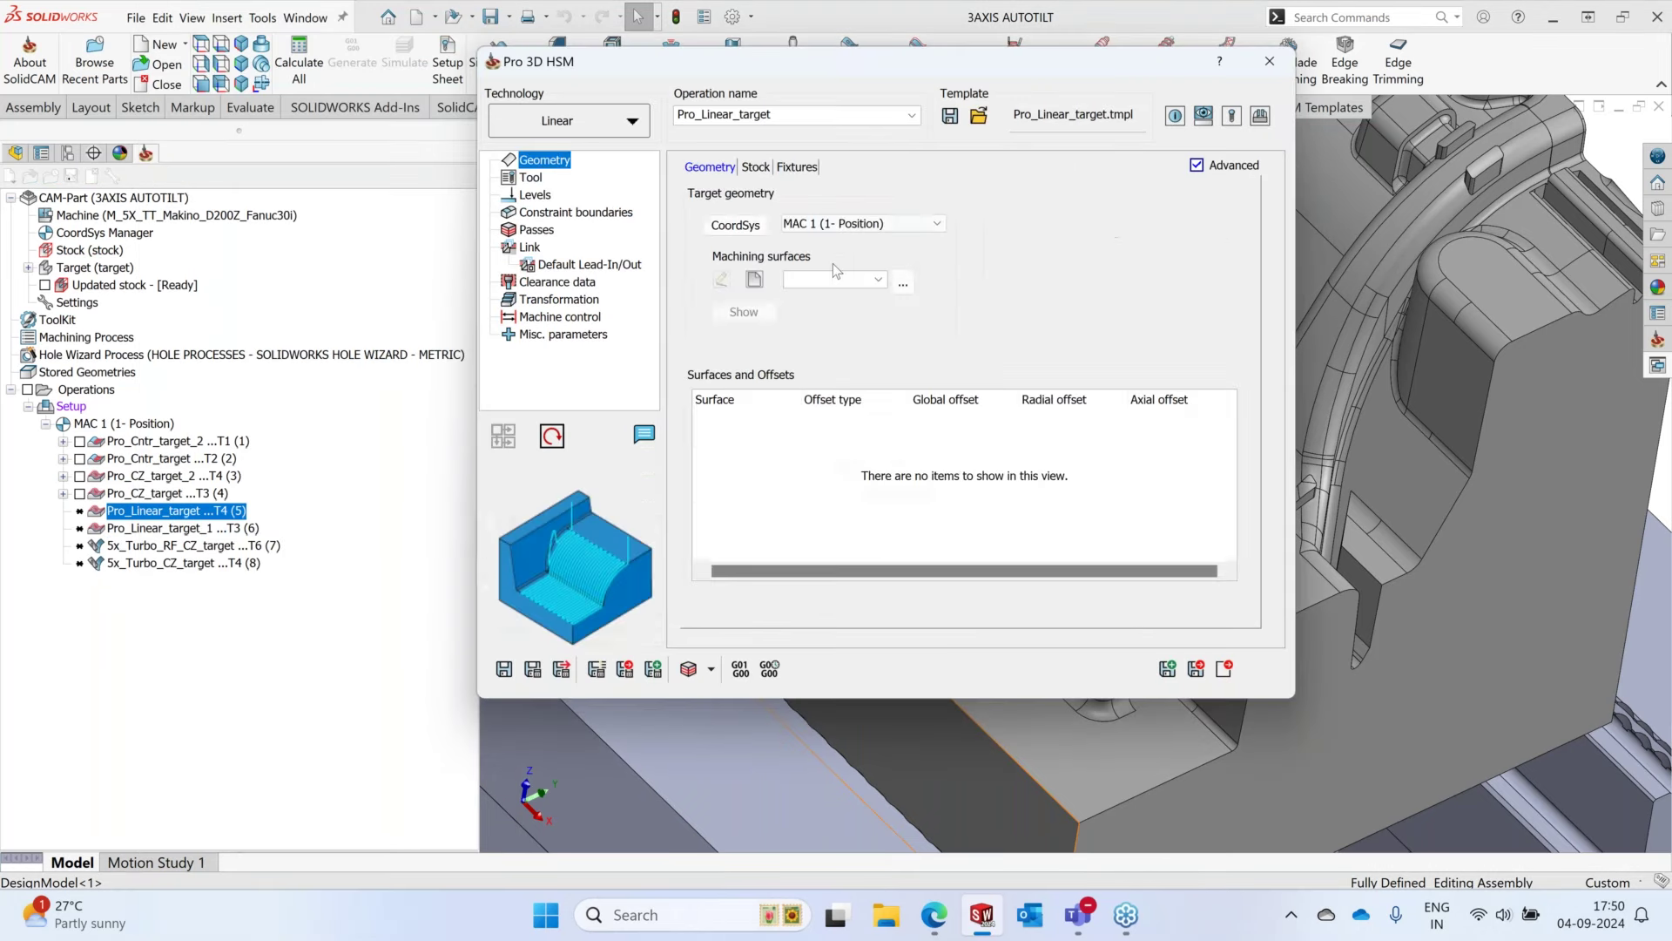
click(878, 279)
click(814, 306)
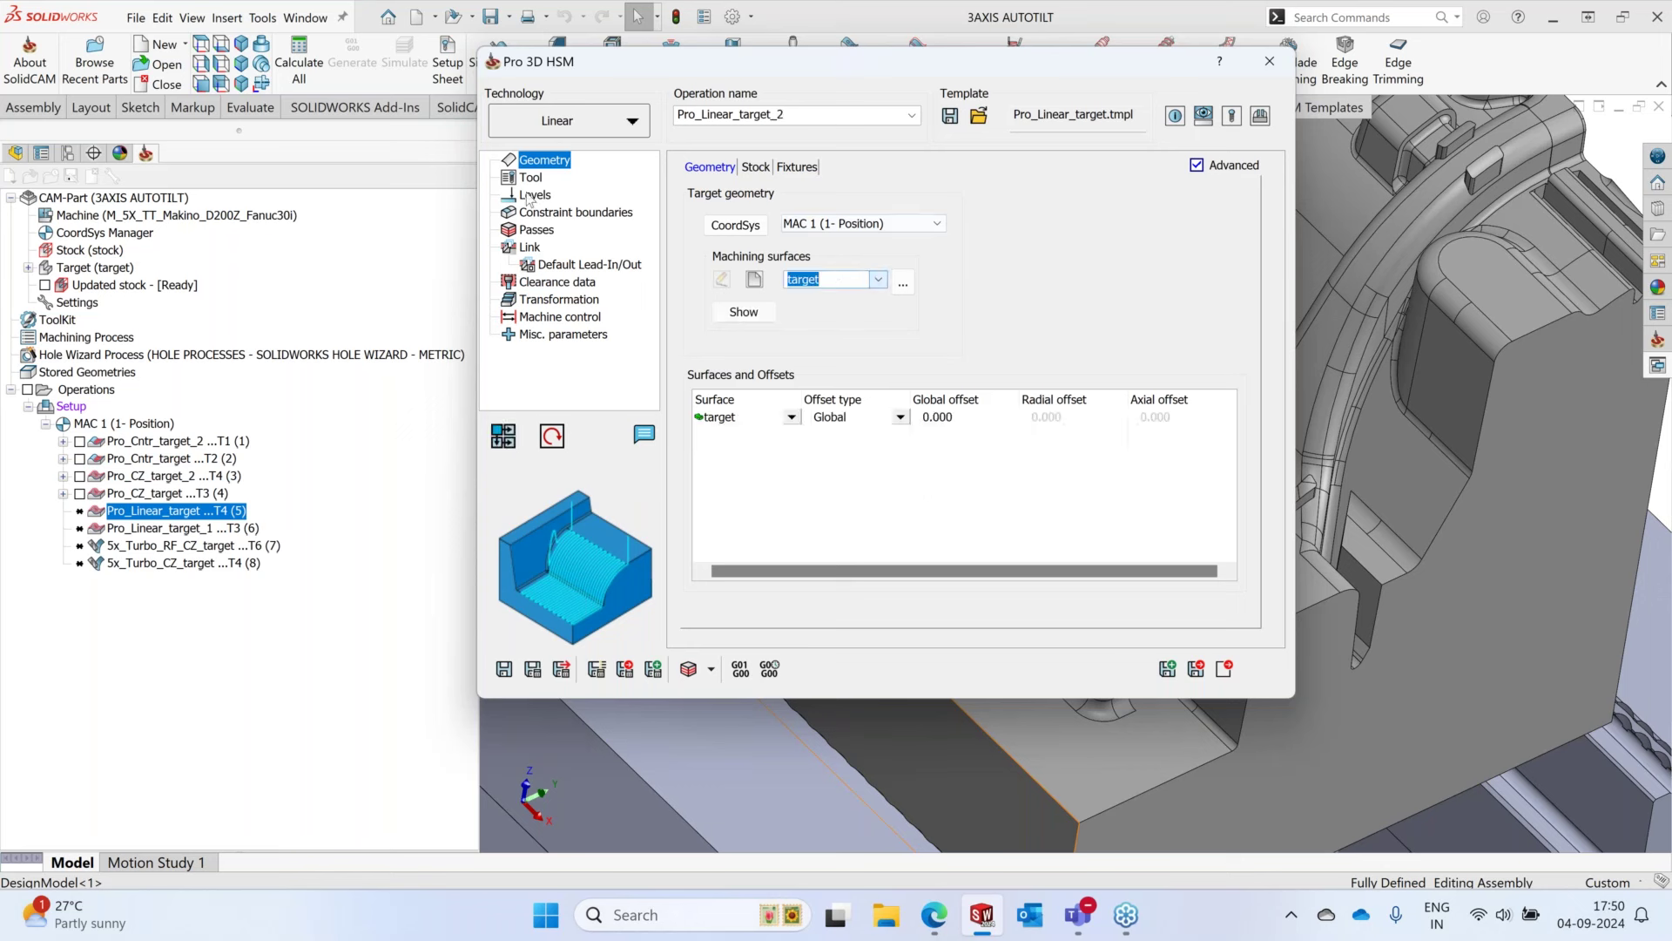
- Set the rapid feed rate of the T4 Linear operation to 10000 in its feed control settings
click(530, 177)
click(790, 166)
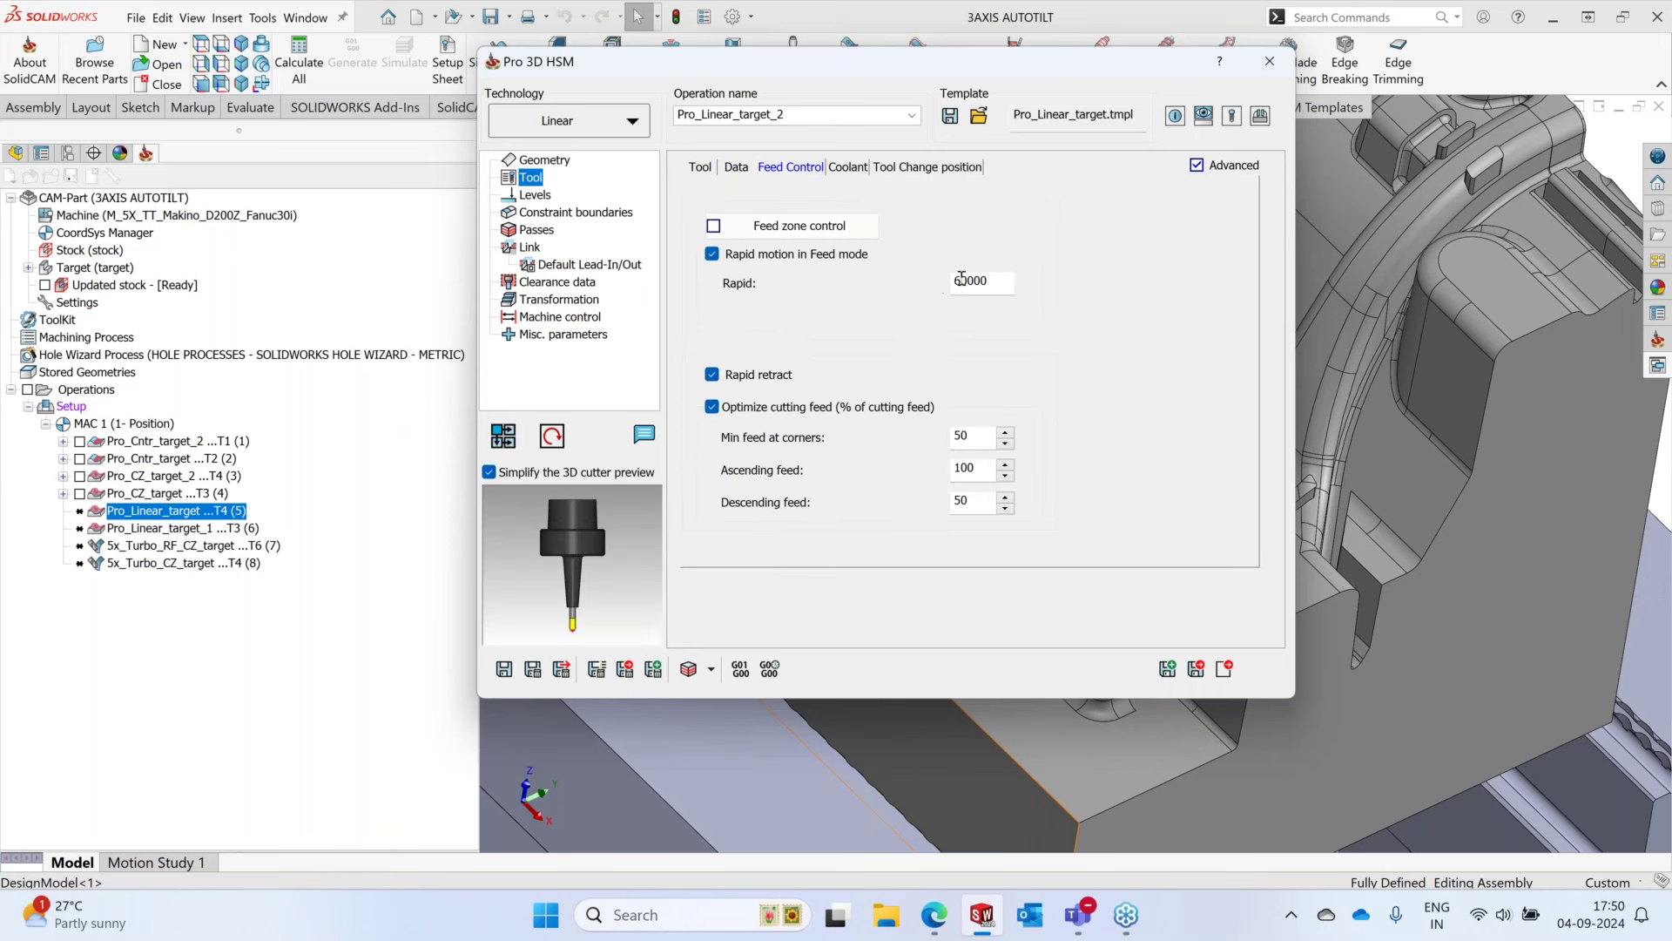
click(961, 280)
key(BackSpace)
text(1)
- Check the T4 Linear operation's constraint boundary, save and close the operation, and calculate its tool path
click(567, 216)
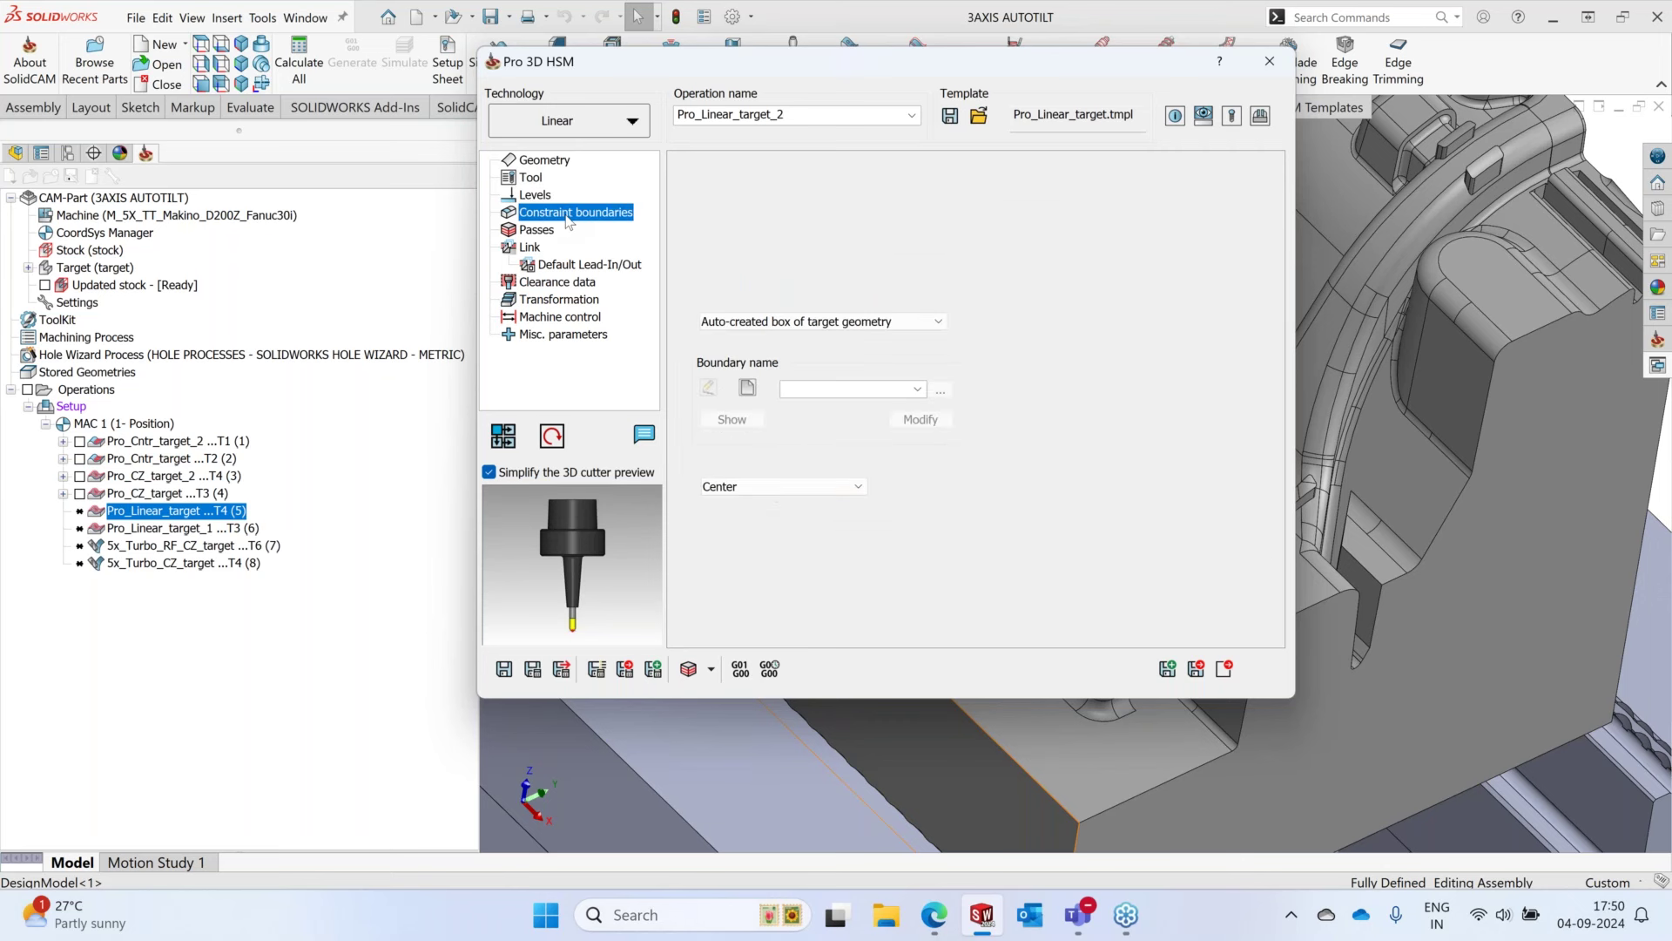
click(505, 671)
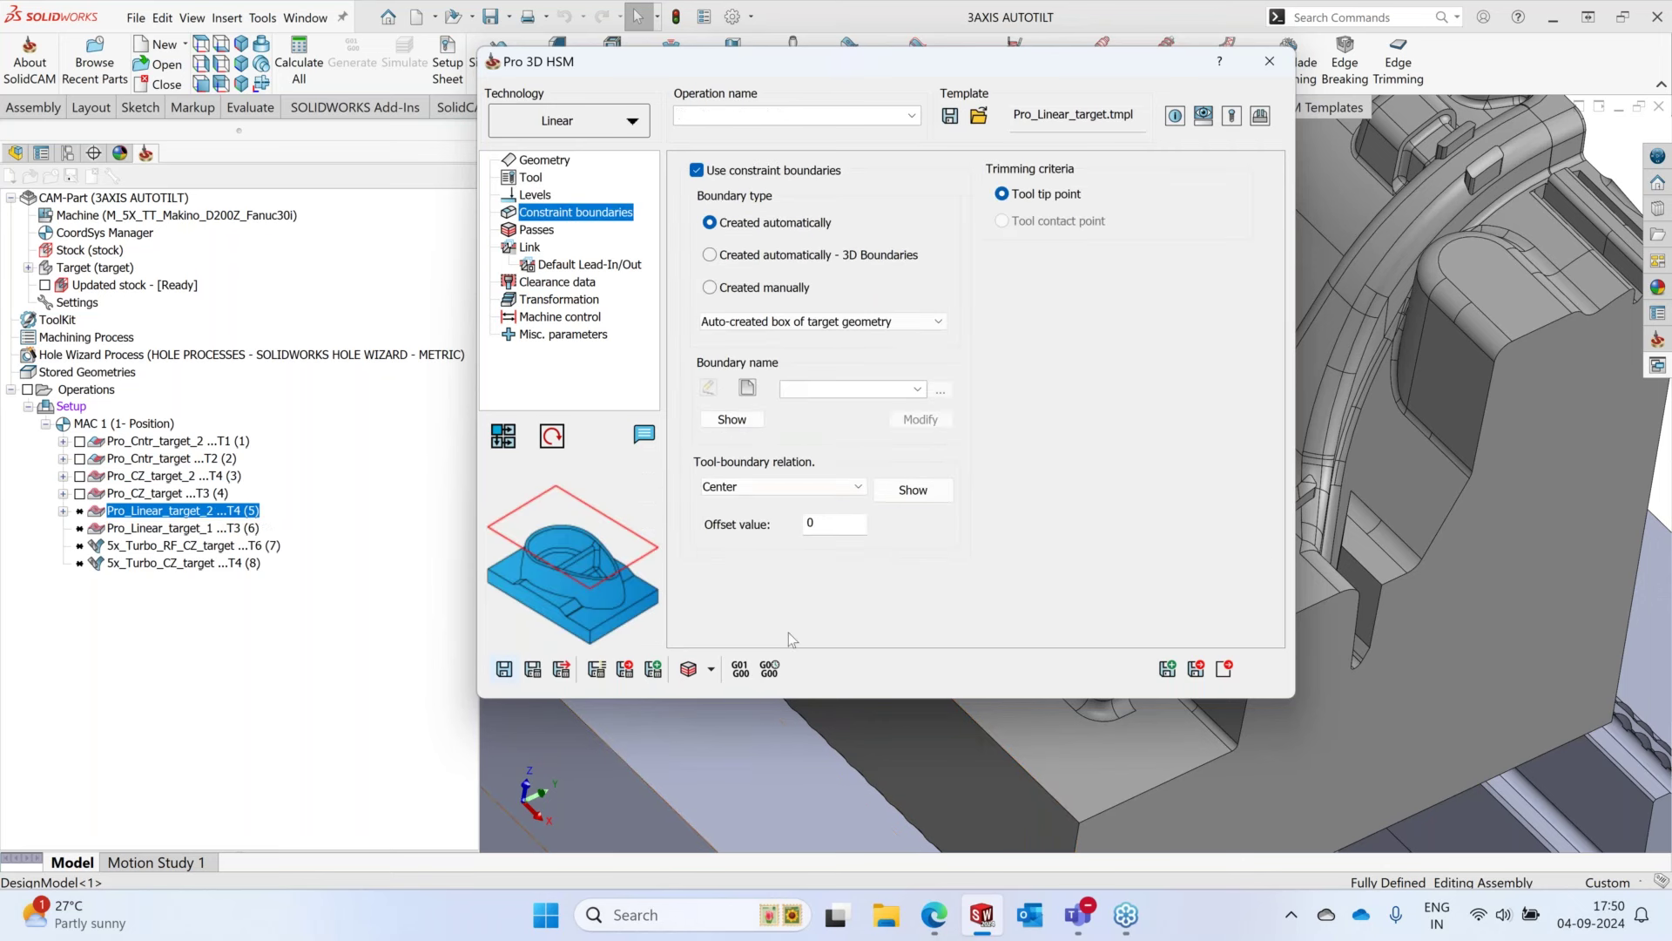
click(1269, 61)
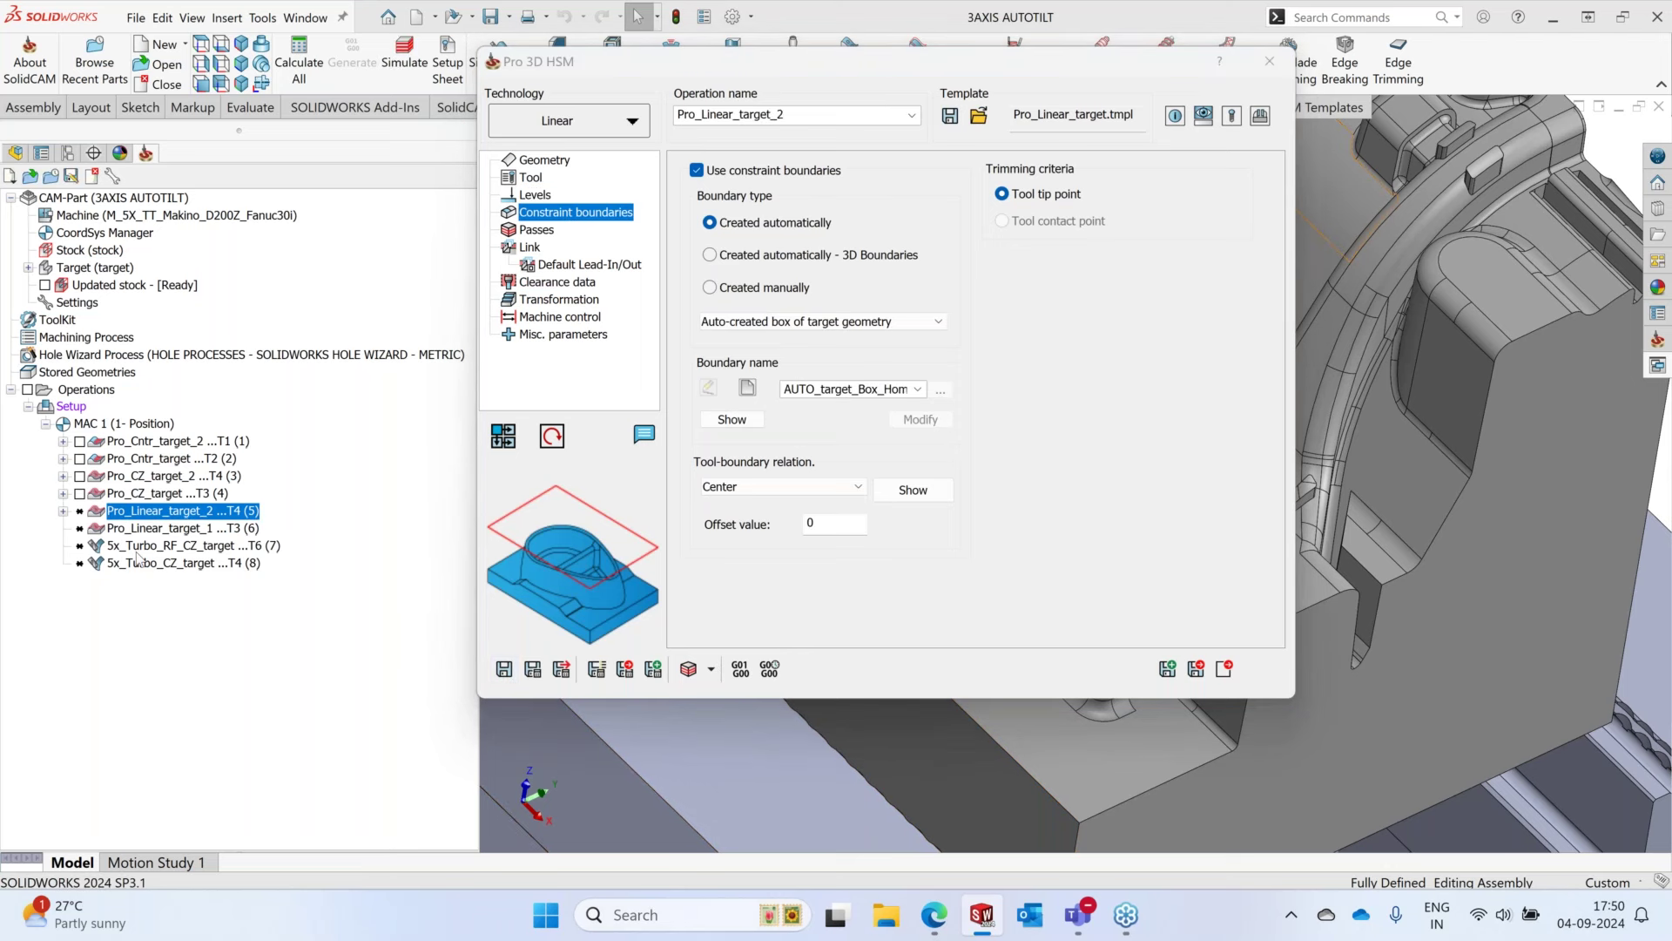
right_click(157, 511)
click(836, 314)
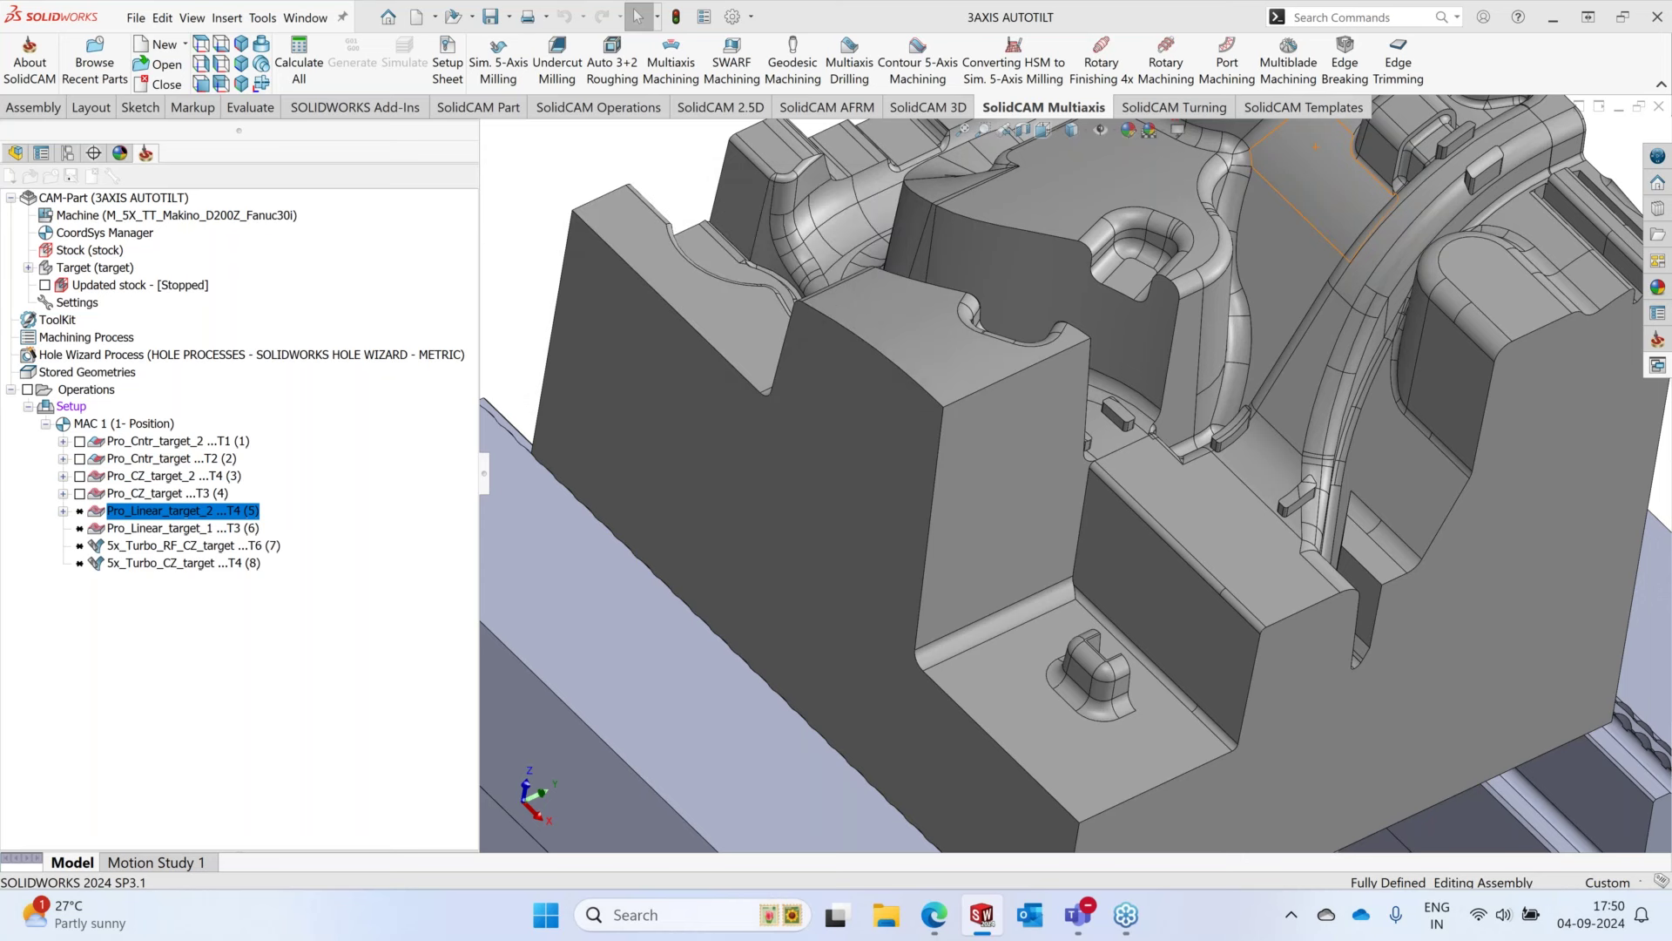
- Inspect the calculated T4 Linear tool path over the mold's shallow surfaces from several angles, then hide it
middle_drag(1089, 523, 638, 16)
scroll(1172, 510, down, 6)
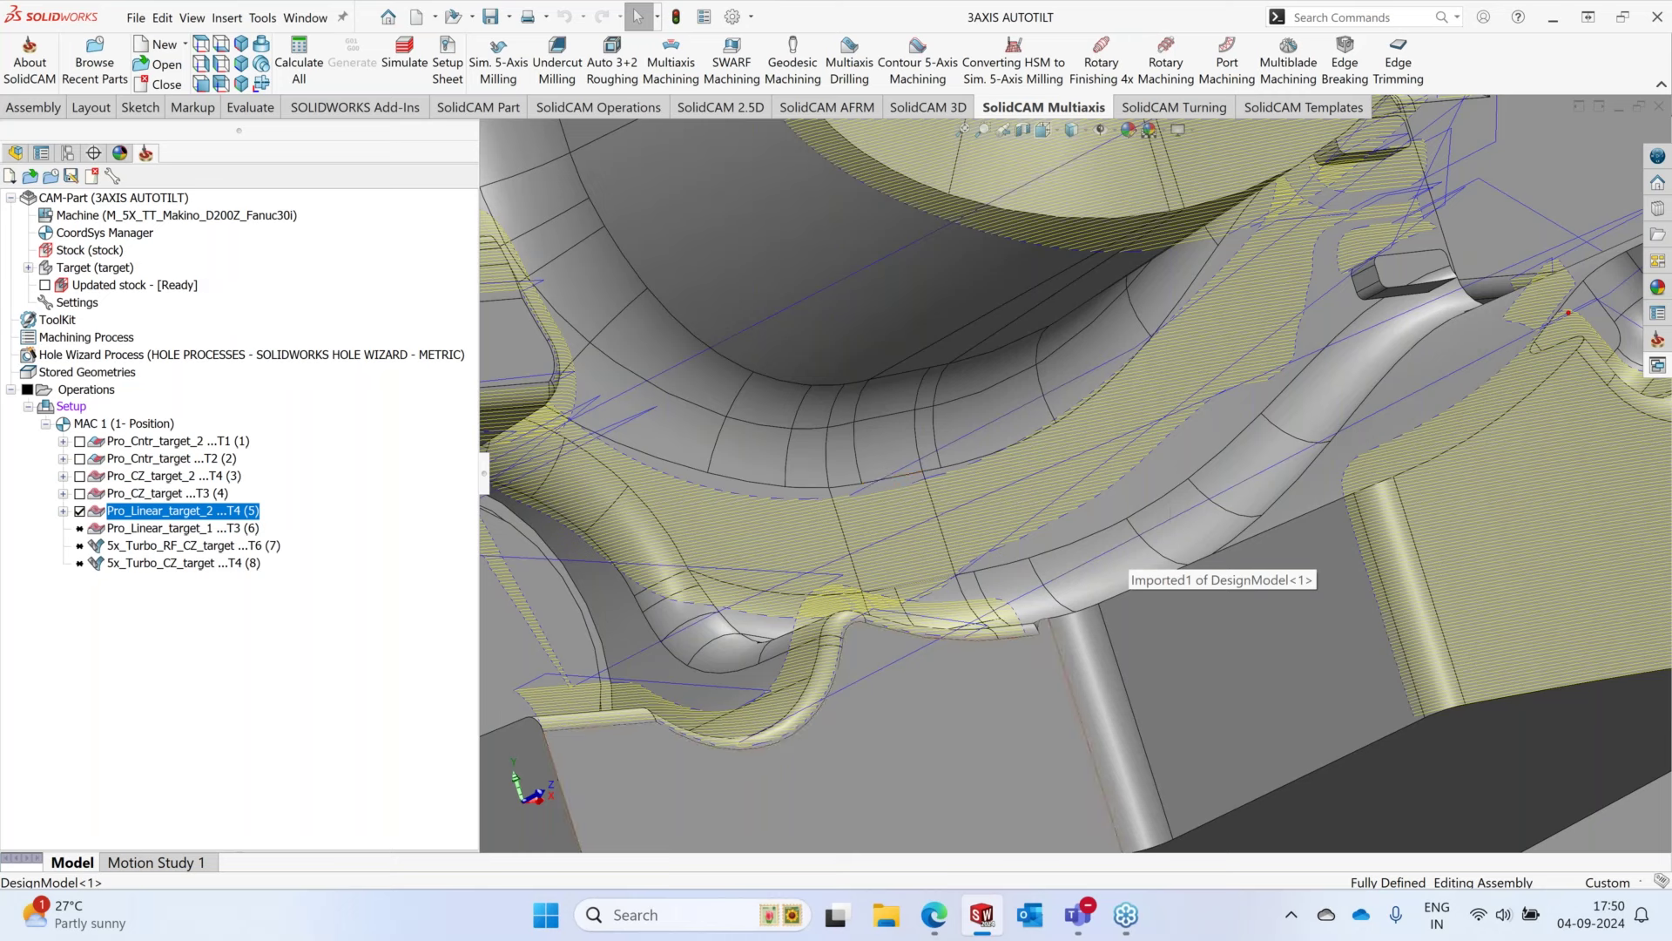
scroll(1132, 562, up, 5)
middle_drag(1220, 575, 1302, 557)
scroll(1278, 555, up, 2)
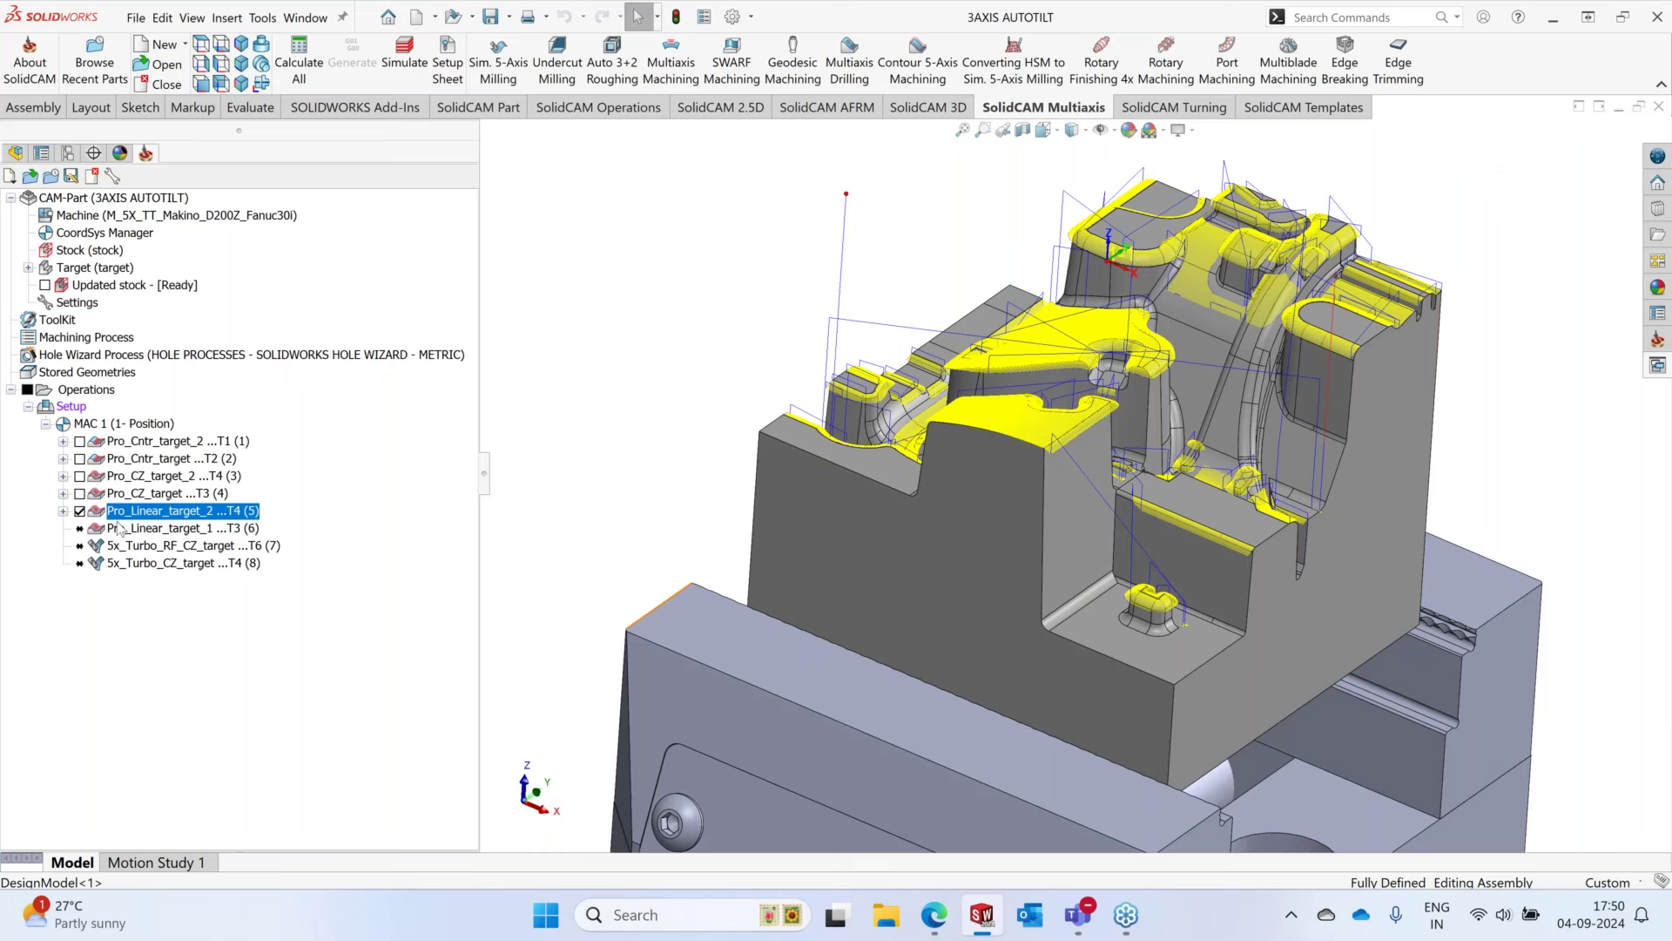
key(space)
- Edit the Linear operation with tool T3 and assign target as its machining surfaces
right_click(124, 530)
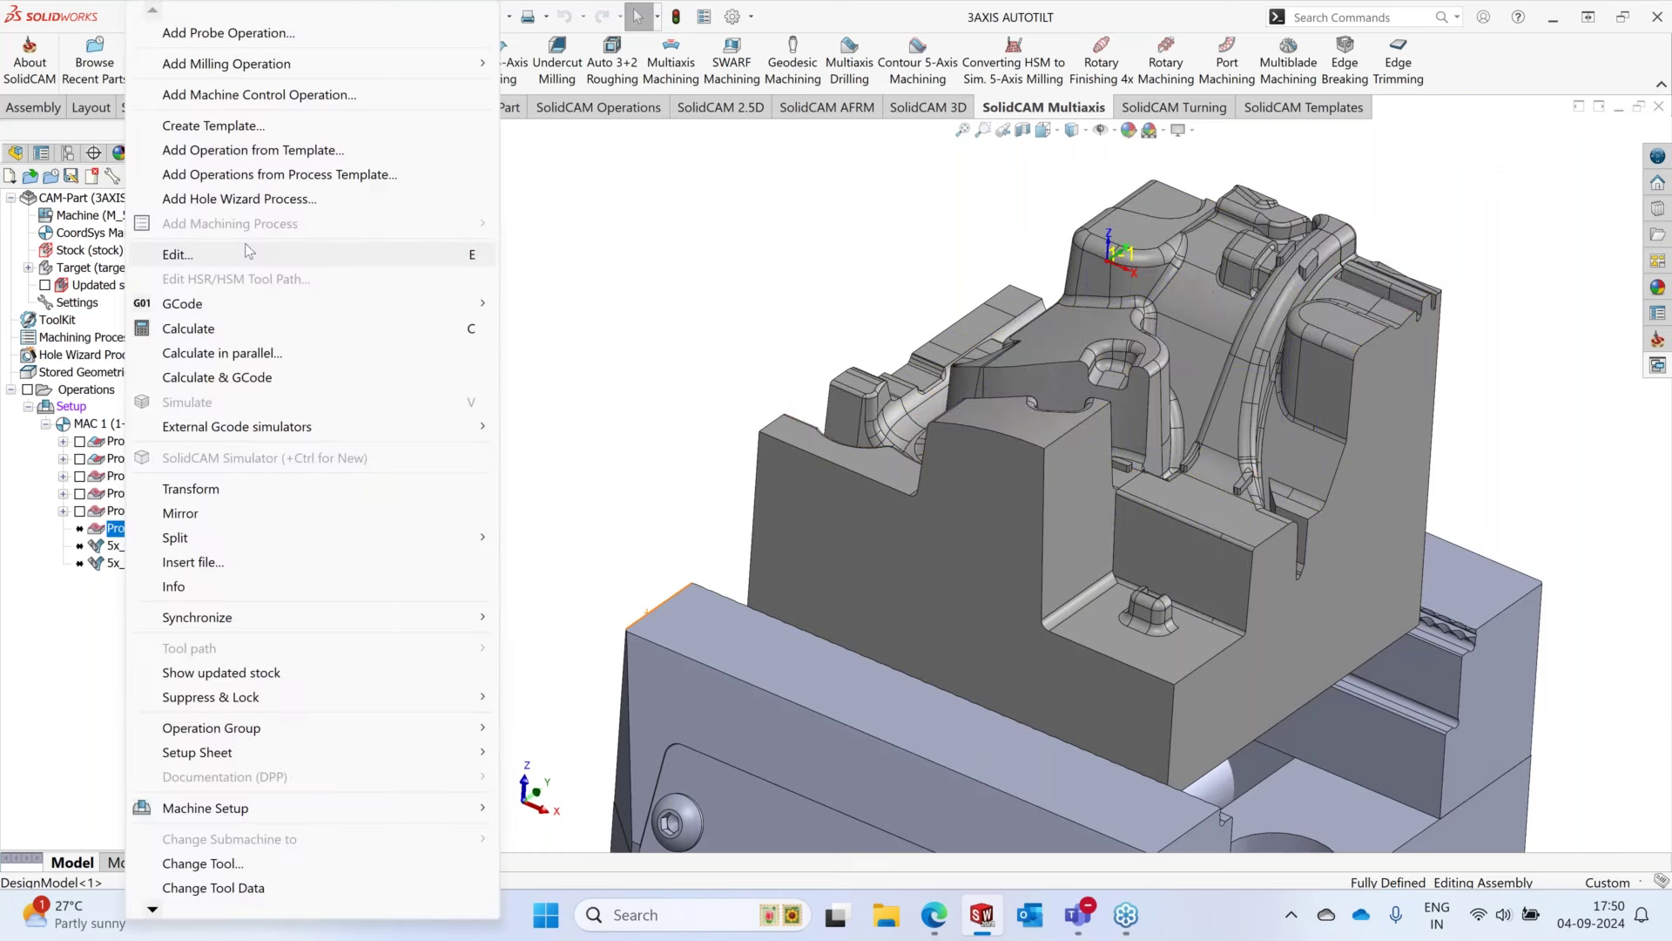
click(244, 251)
click(544, 160)
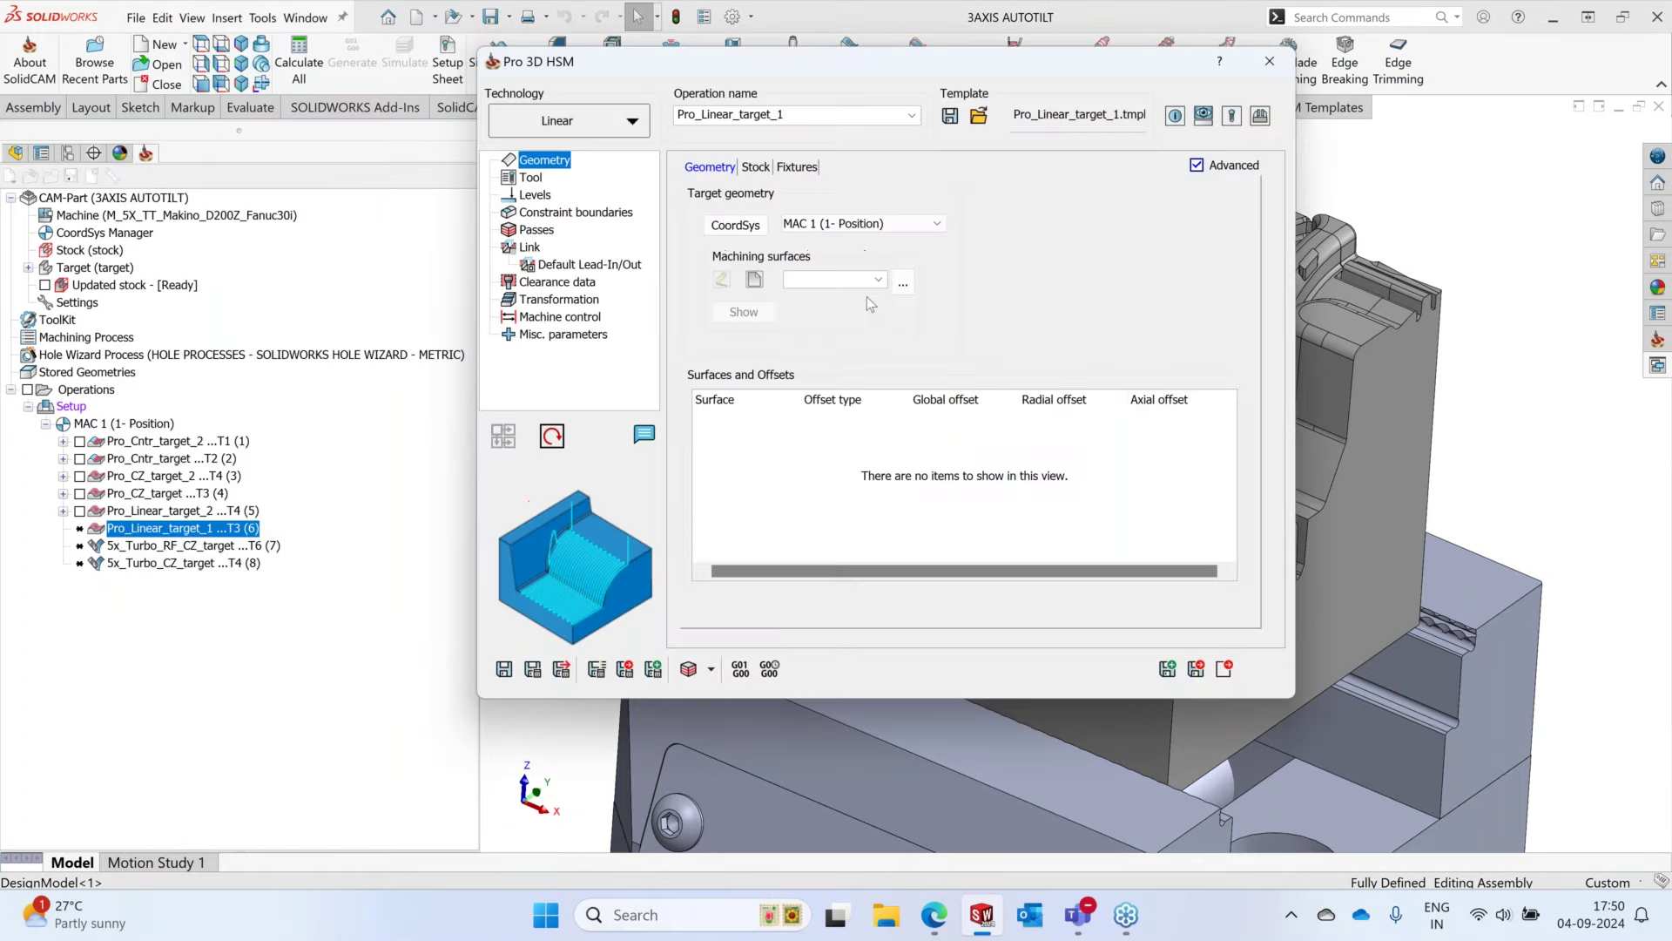
click(878, 279)
click(826, 297)
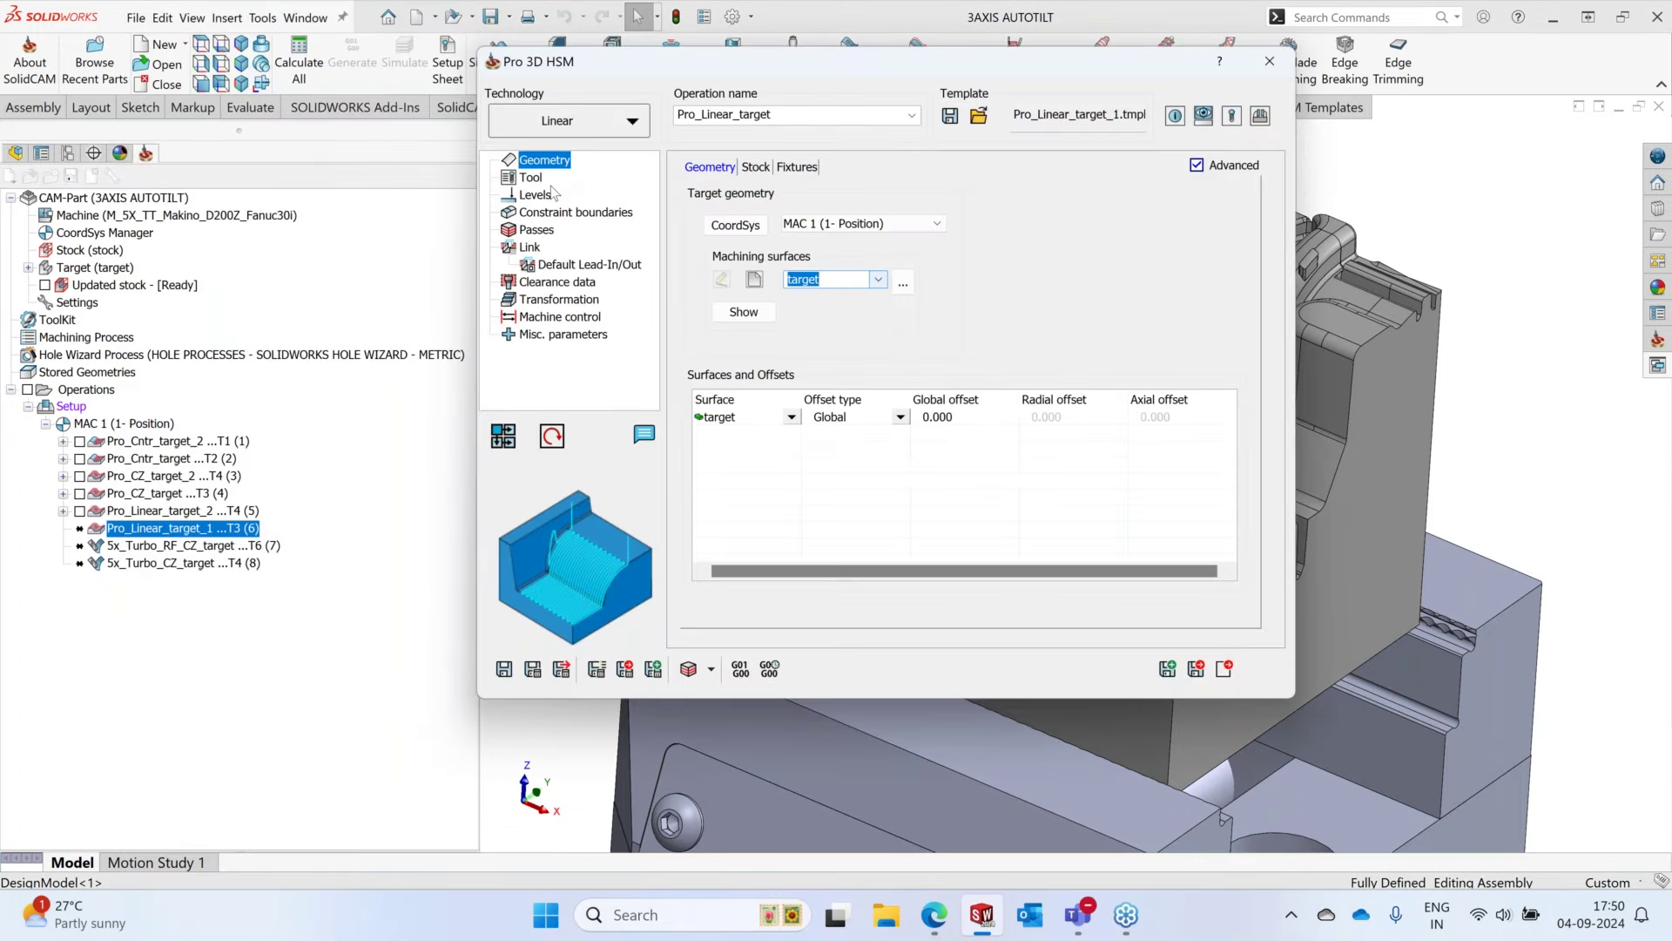
- Set the T3 Linear operation's rapid feed rate to 10000, then review its constraint boundary and stock settings
click(531, 178)
click(949, 280)
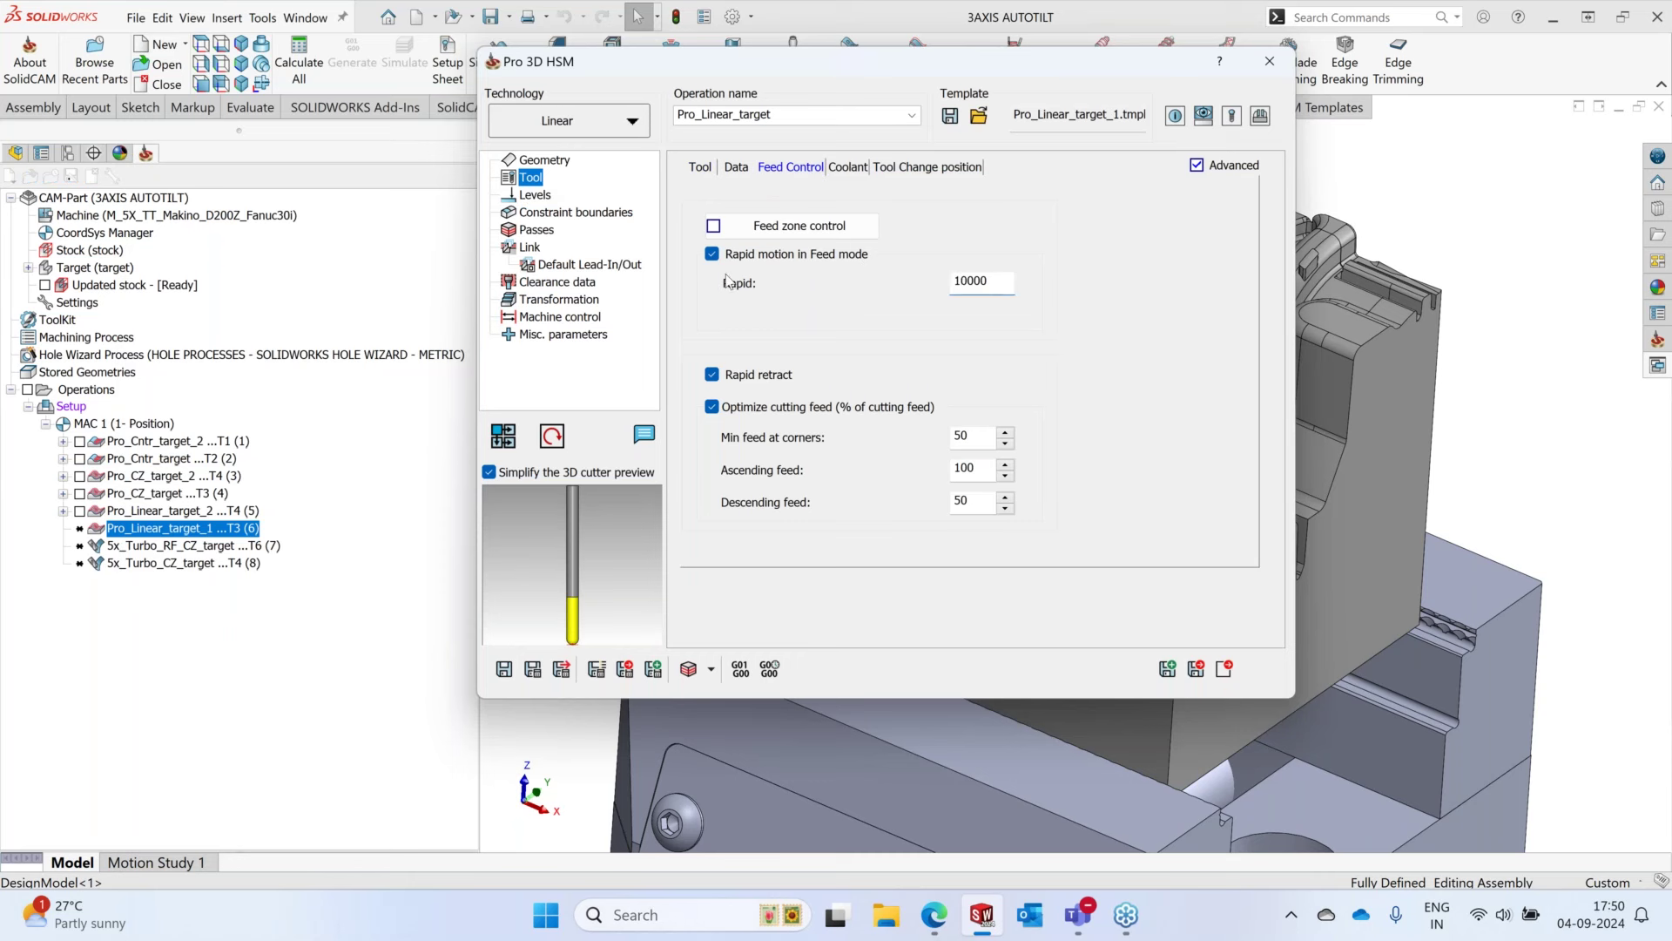
click(559, 214)
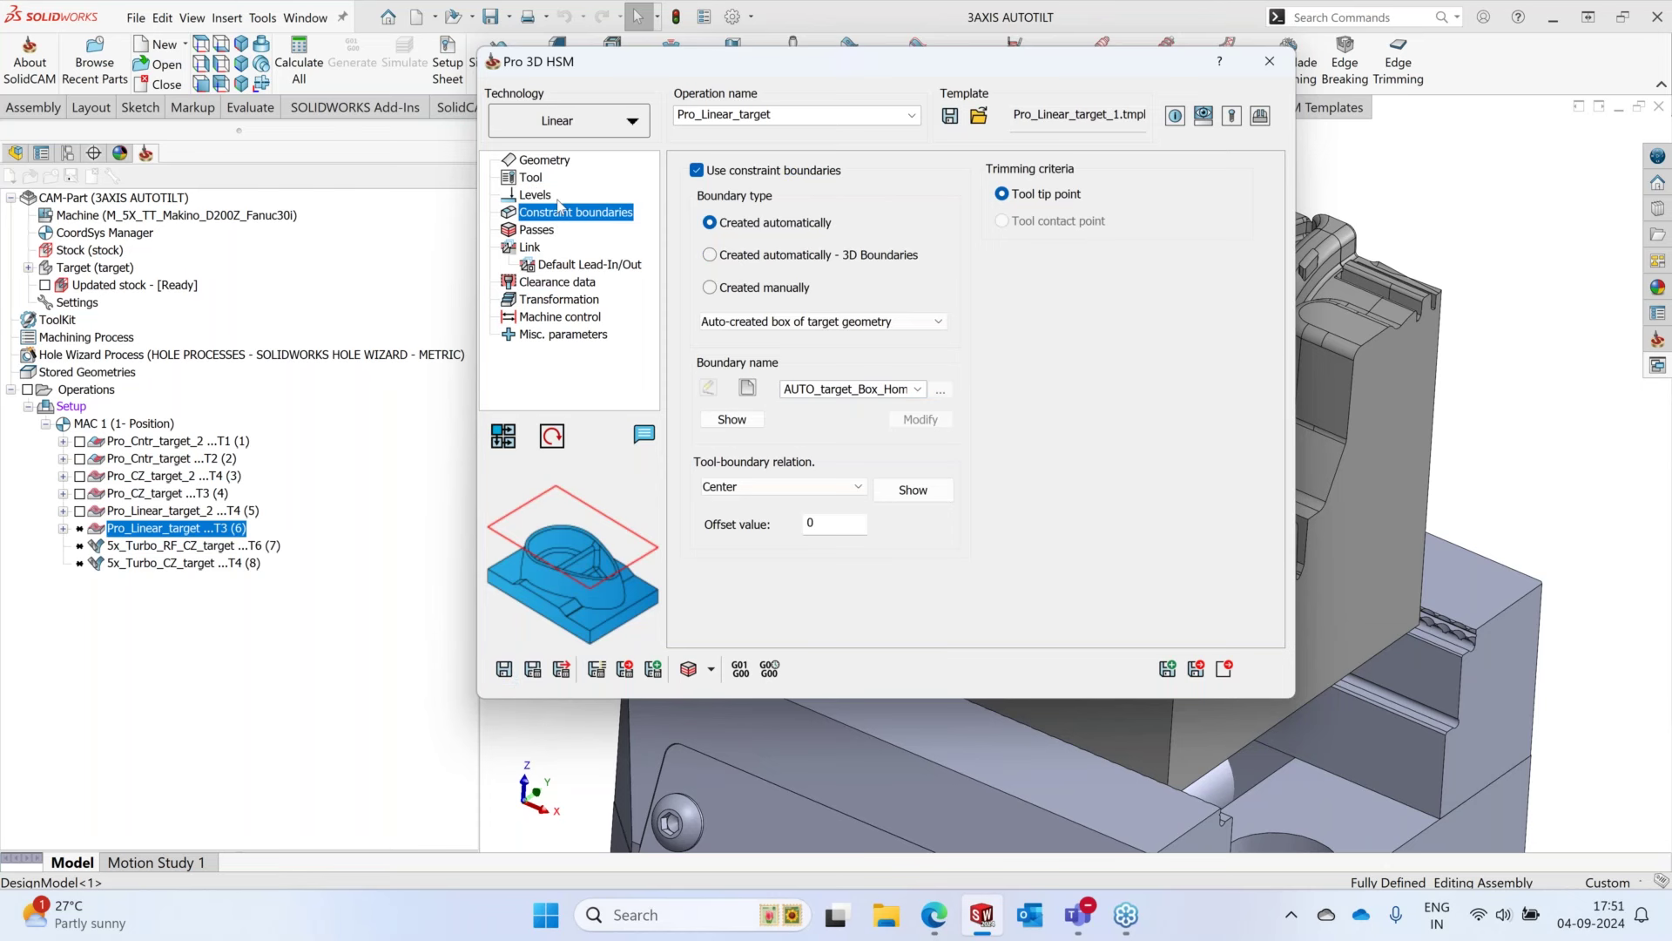
click(544, 159)
click(756, 167)
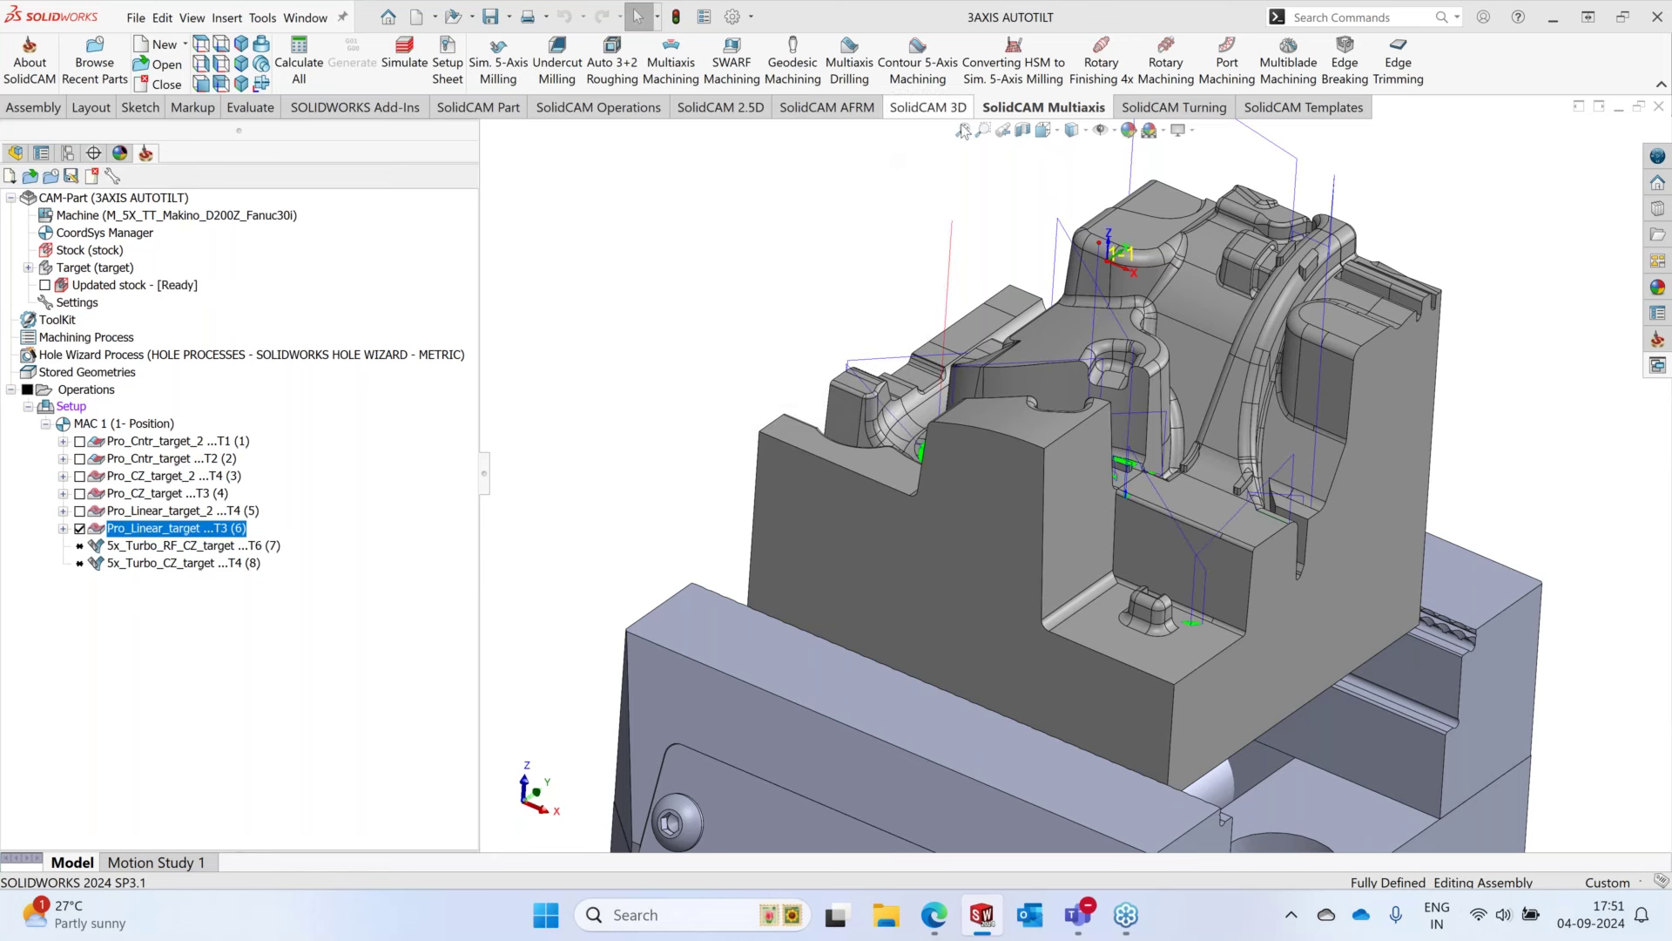
- Examine the T3 Linear tool path and compare it with the T4 Linear tool path across the mold, then hide both
middle_drag(997, 202, 1119, 461)
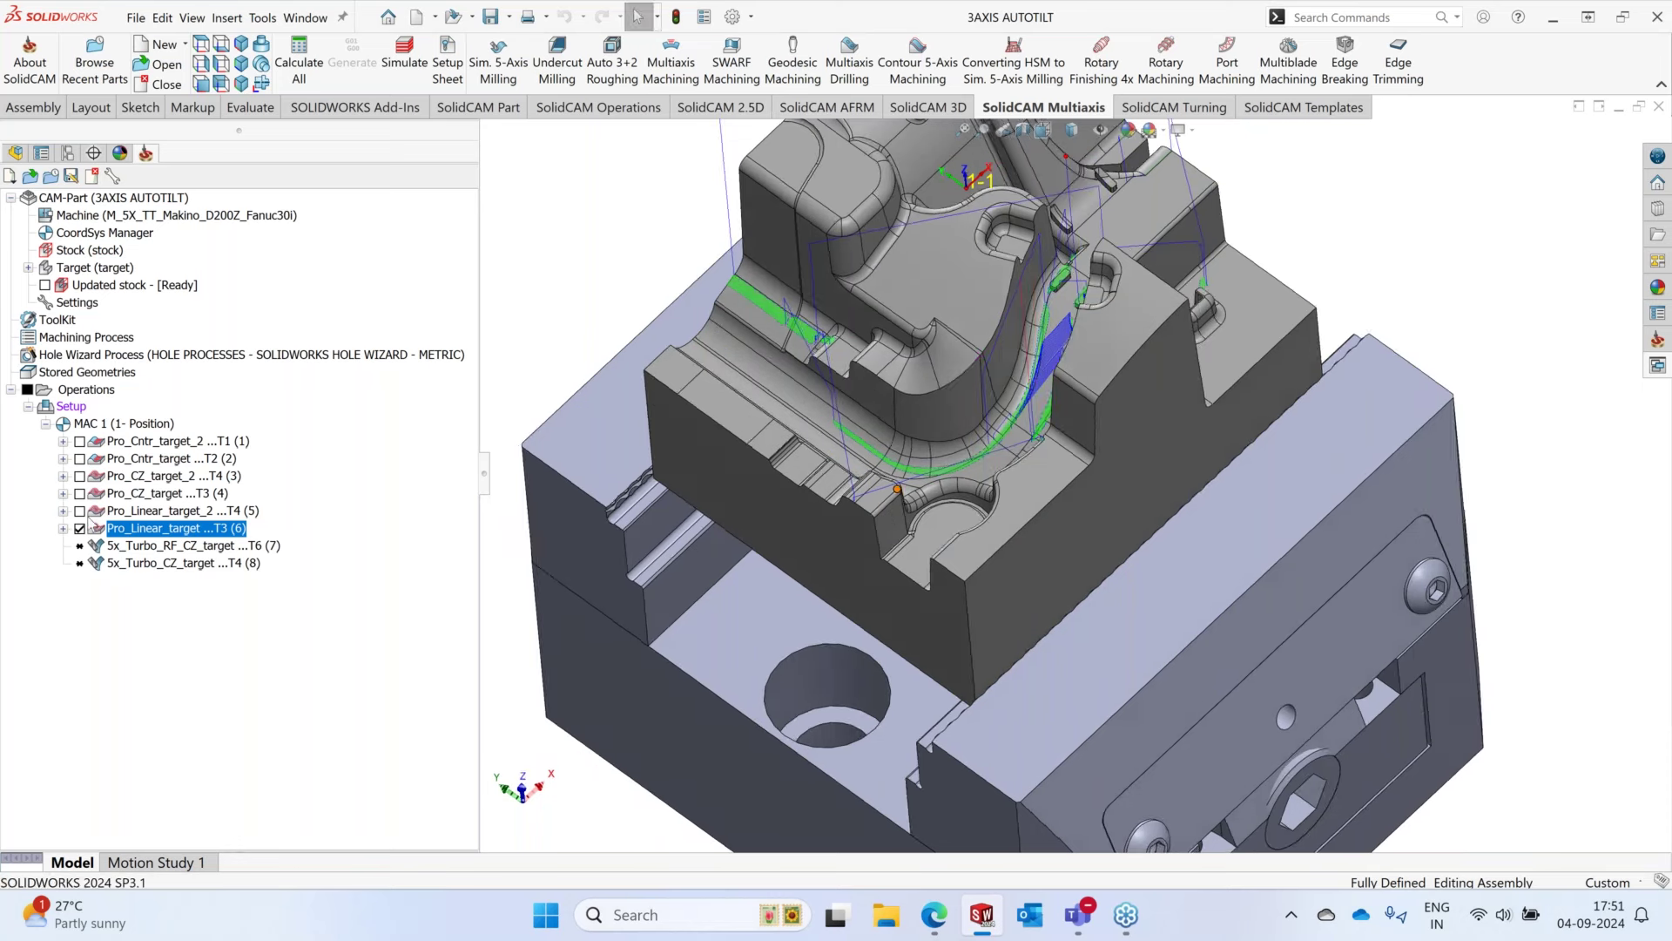
click(79, 511)
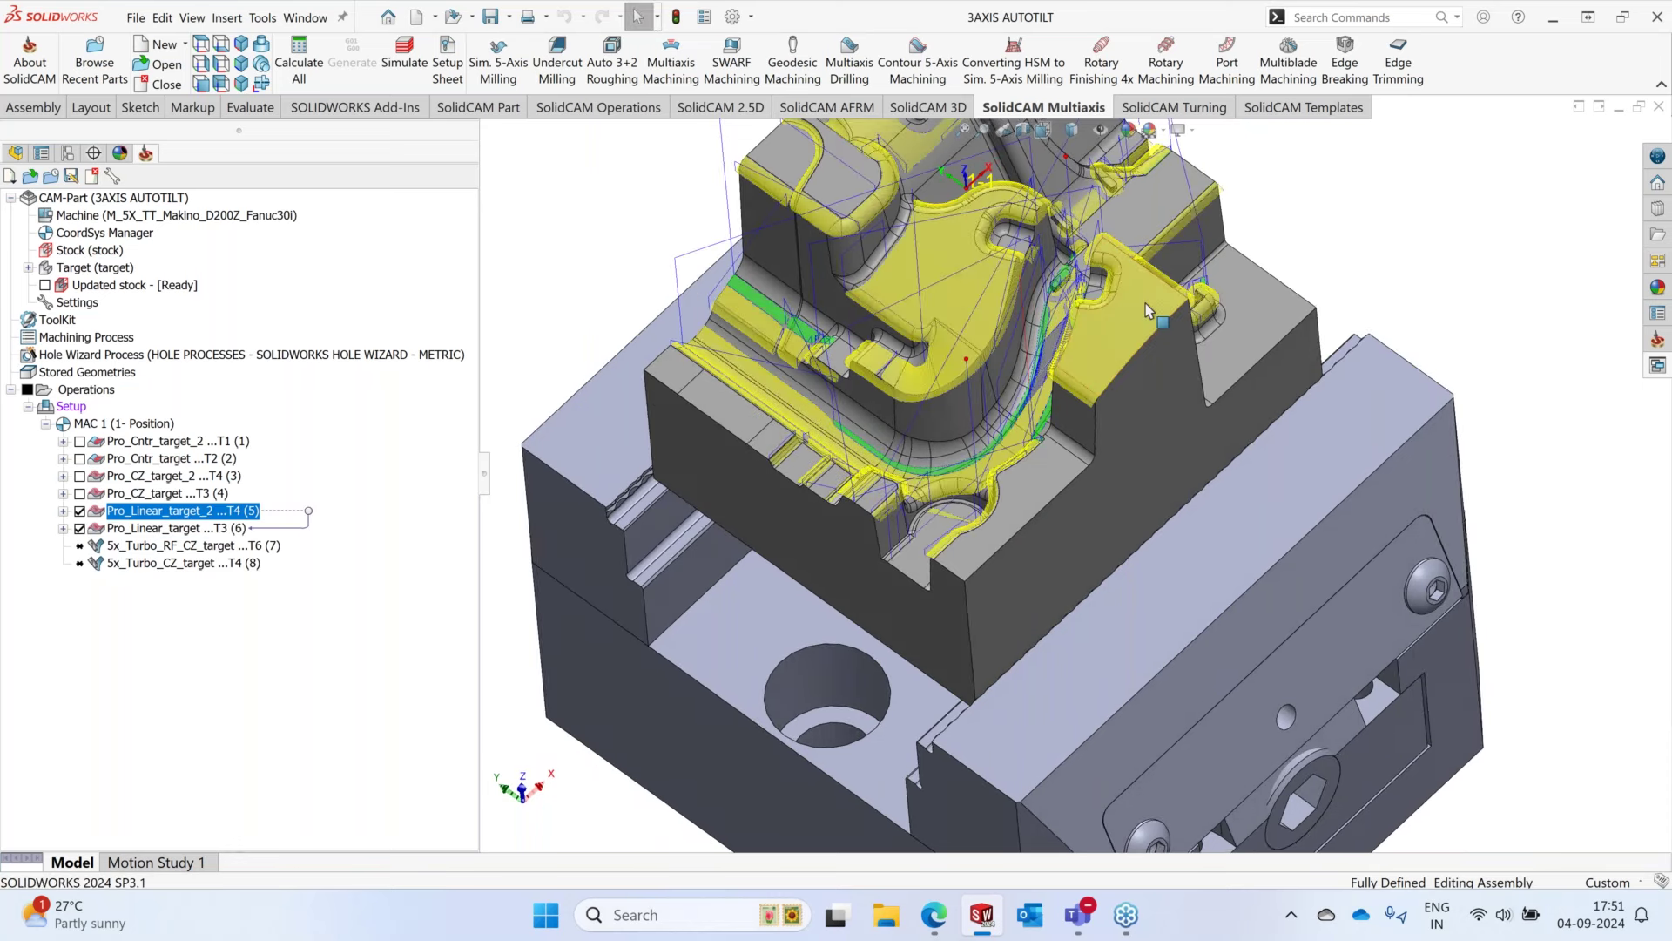
middle_drag(1146, 311, 1154, 226)
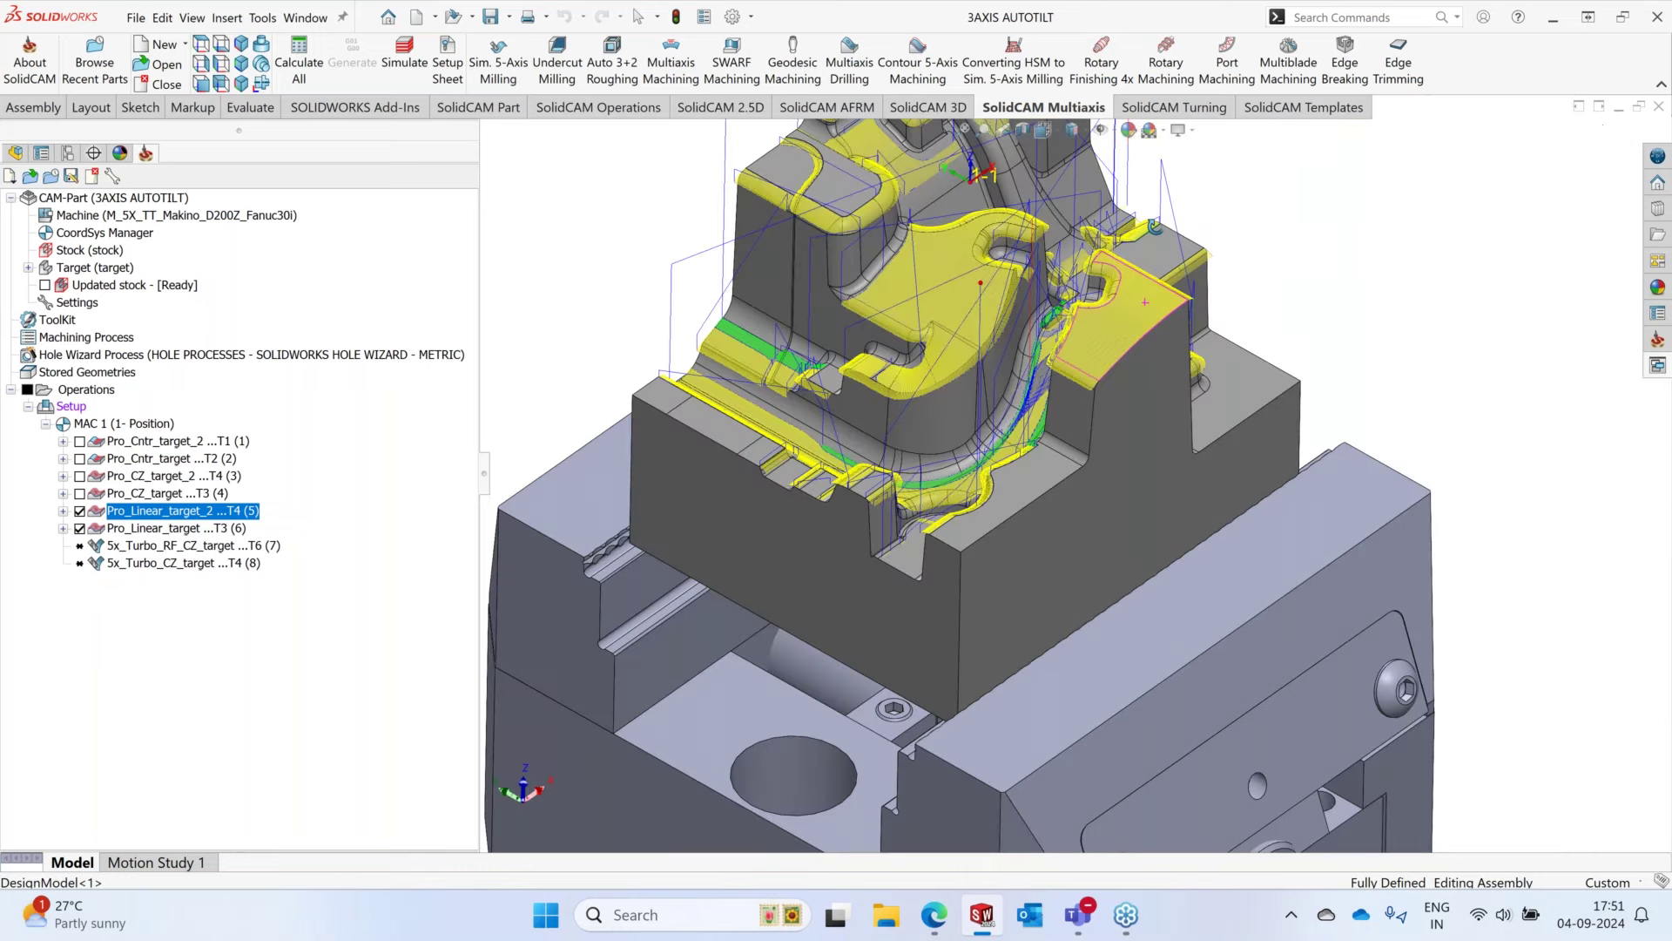
scroll(1039, 304, up, 5)
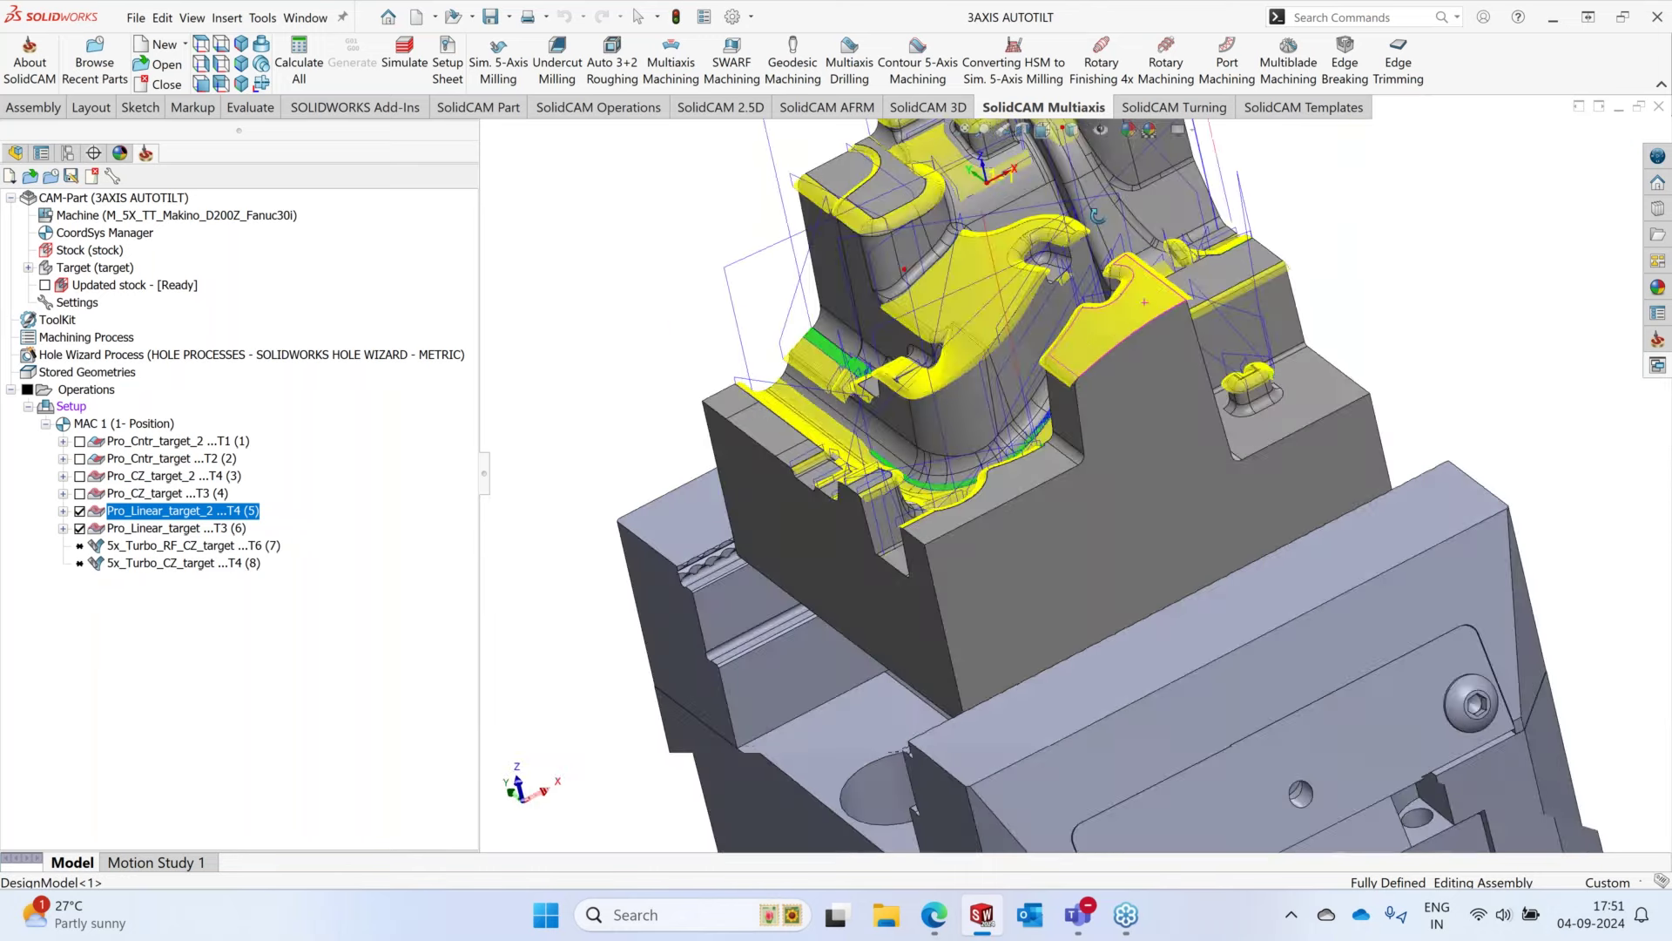
scroll(1039, 304, down, 5)
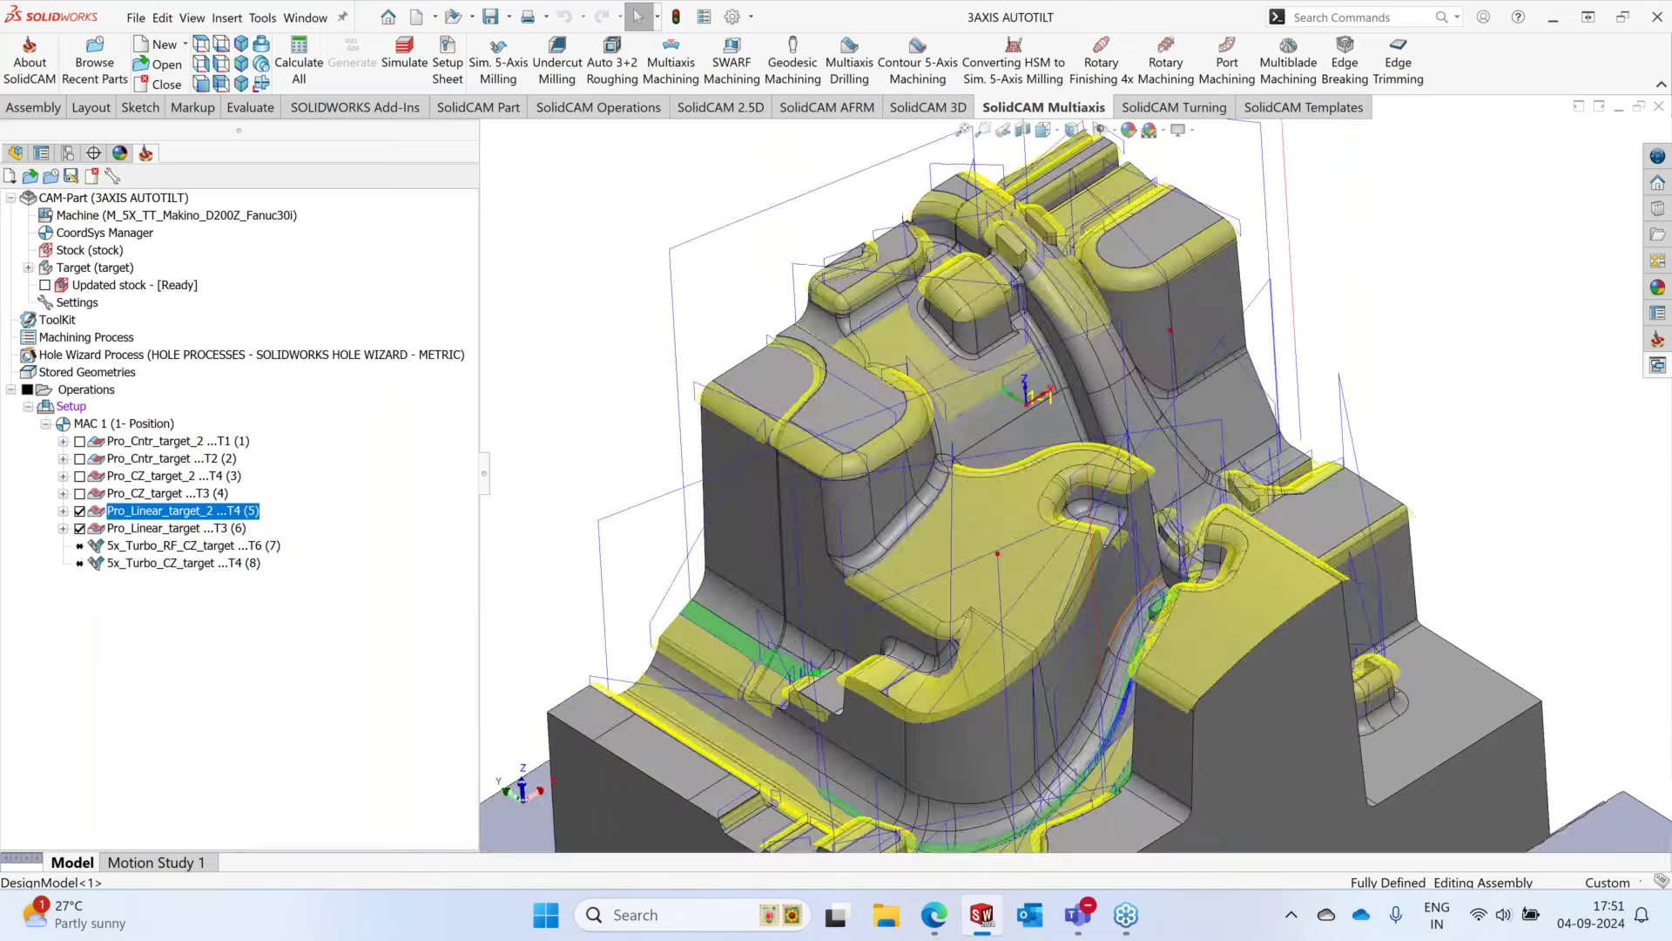
middle_drag(1039, 304, 1015, 388)
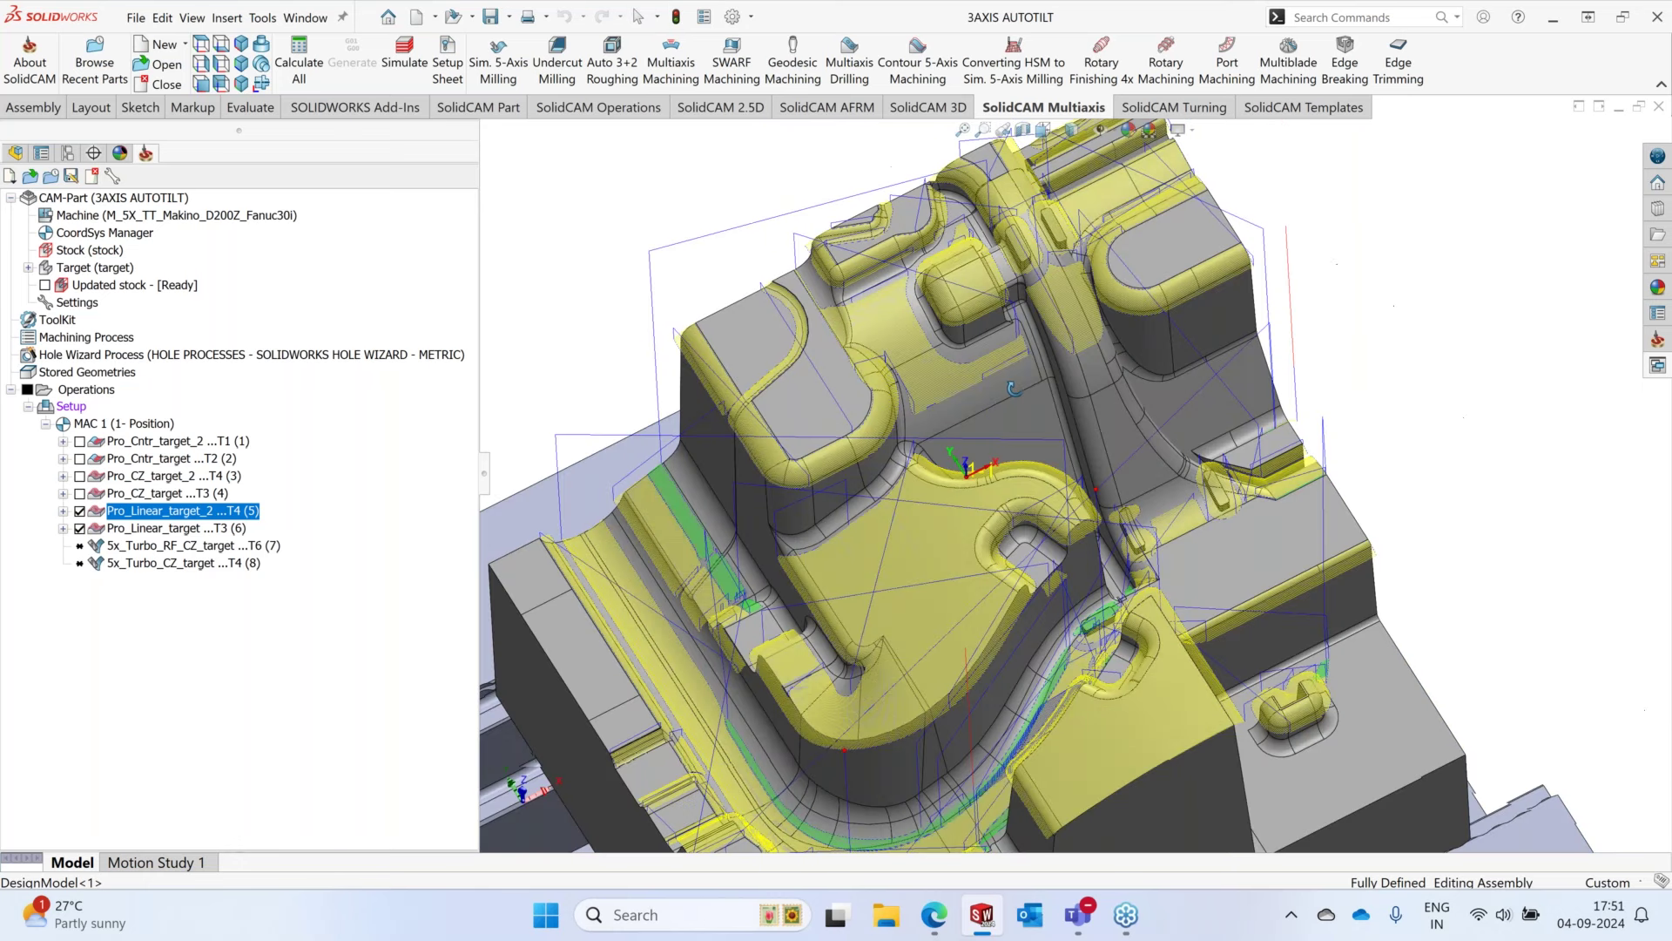
scroll(1015, 400, up, 6)
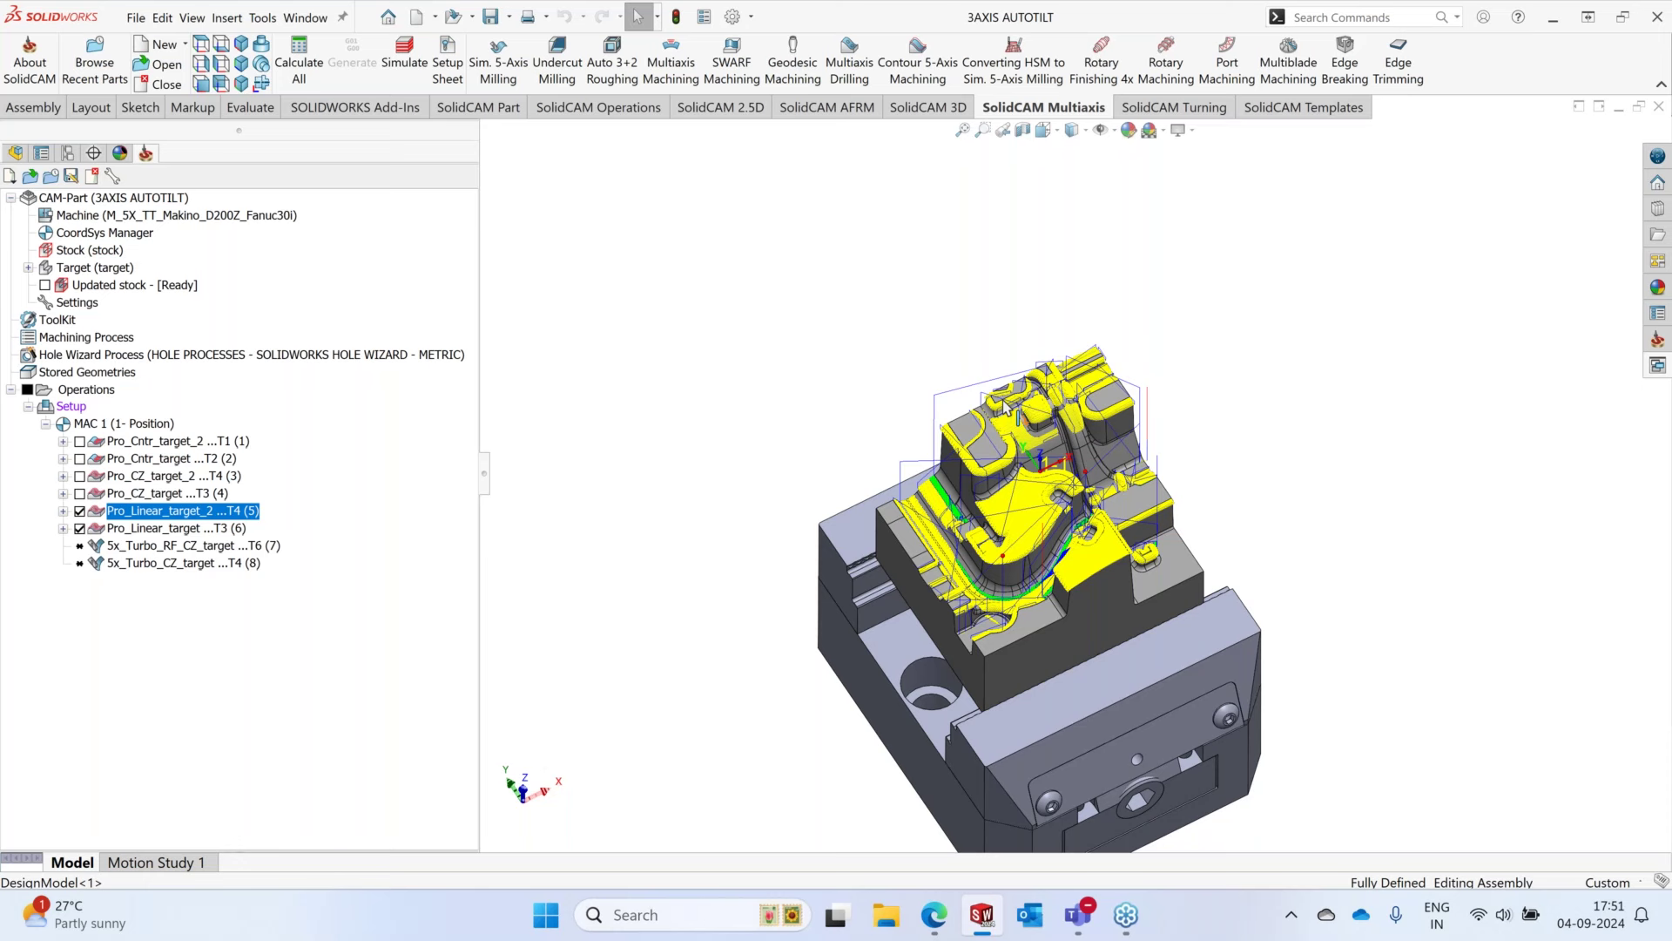
scroll(1018, 503, down, 4)
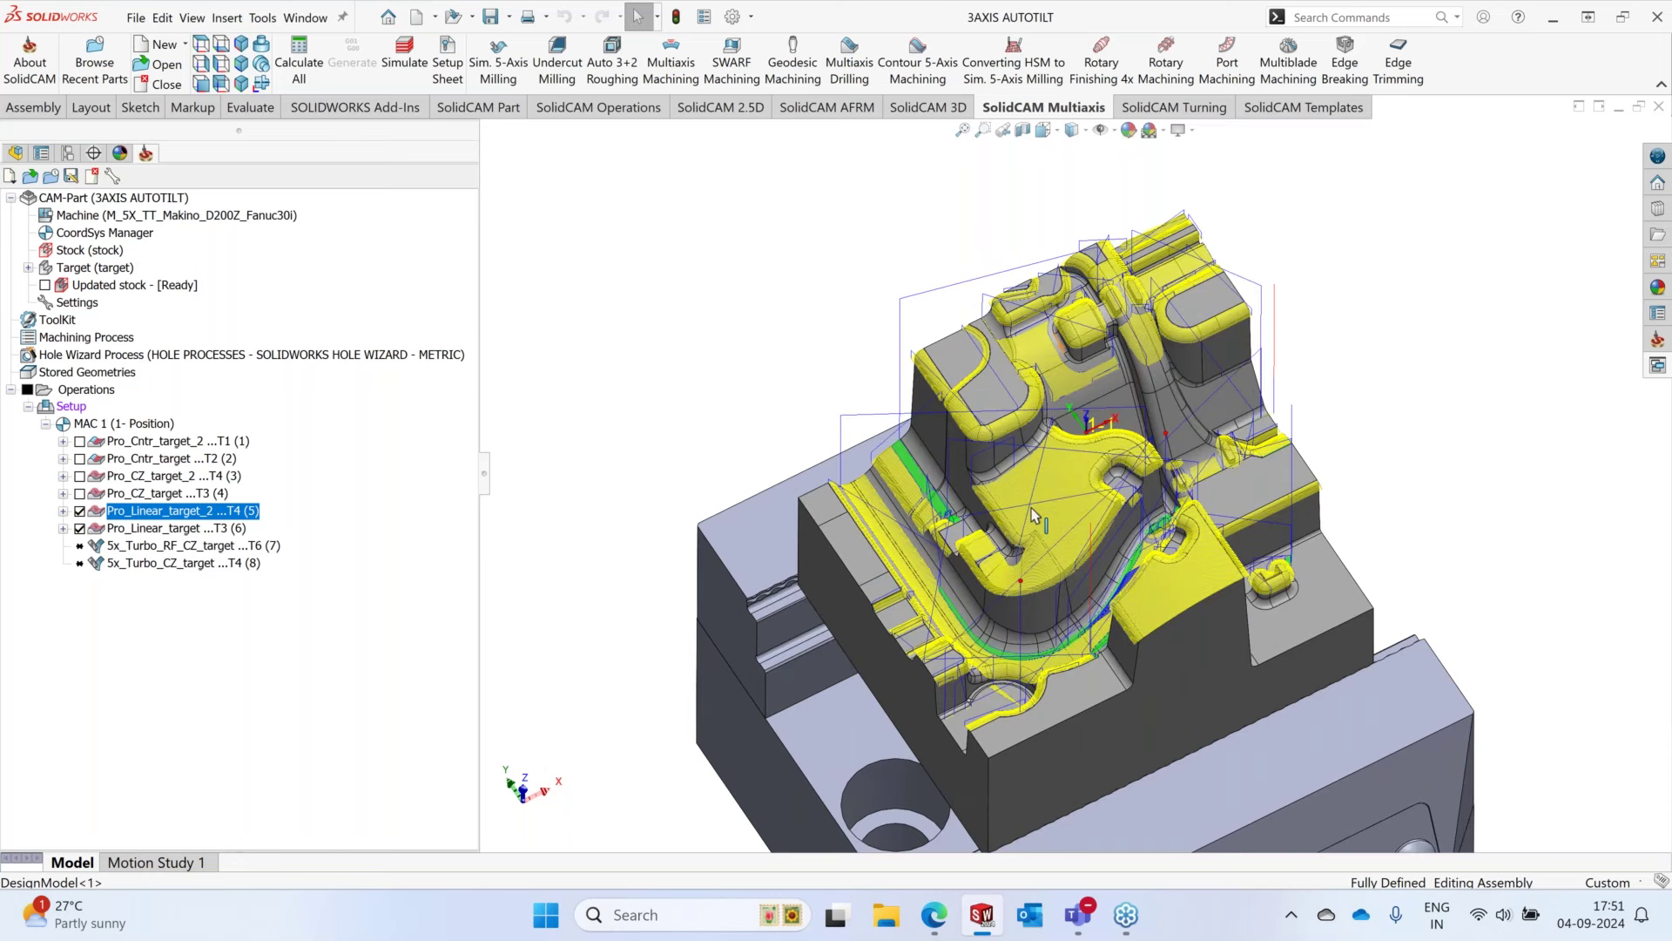
middle_drag(1034, 515, 1021, 460)
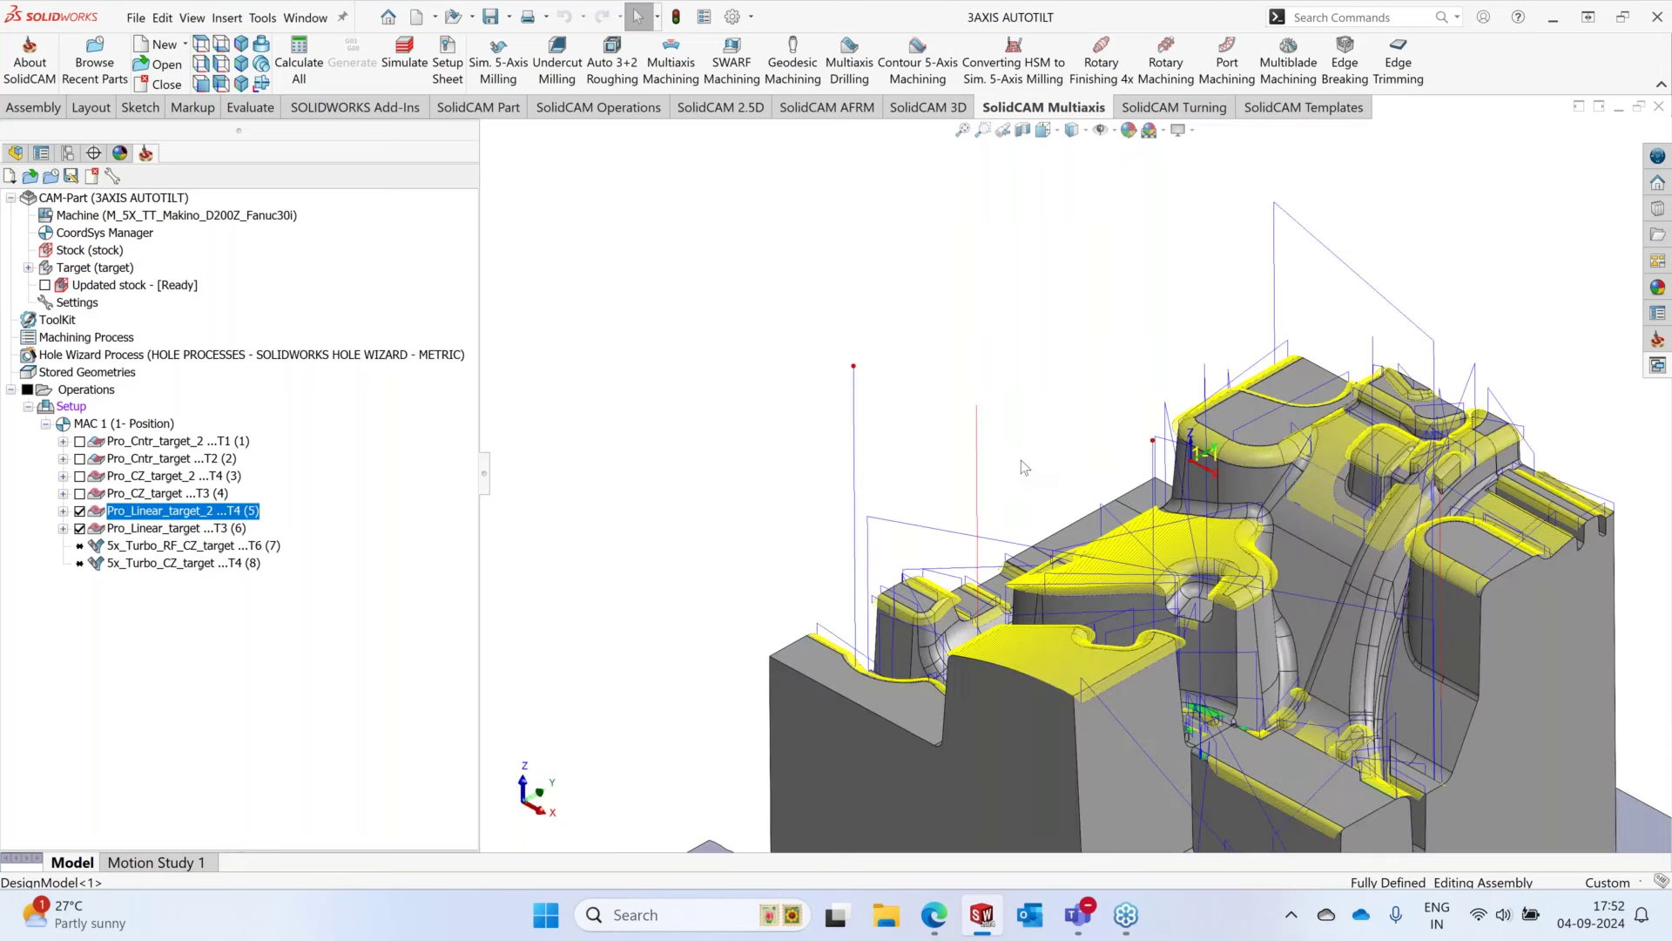
scroll(1020, 460, up, 3)
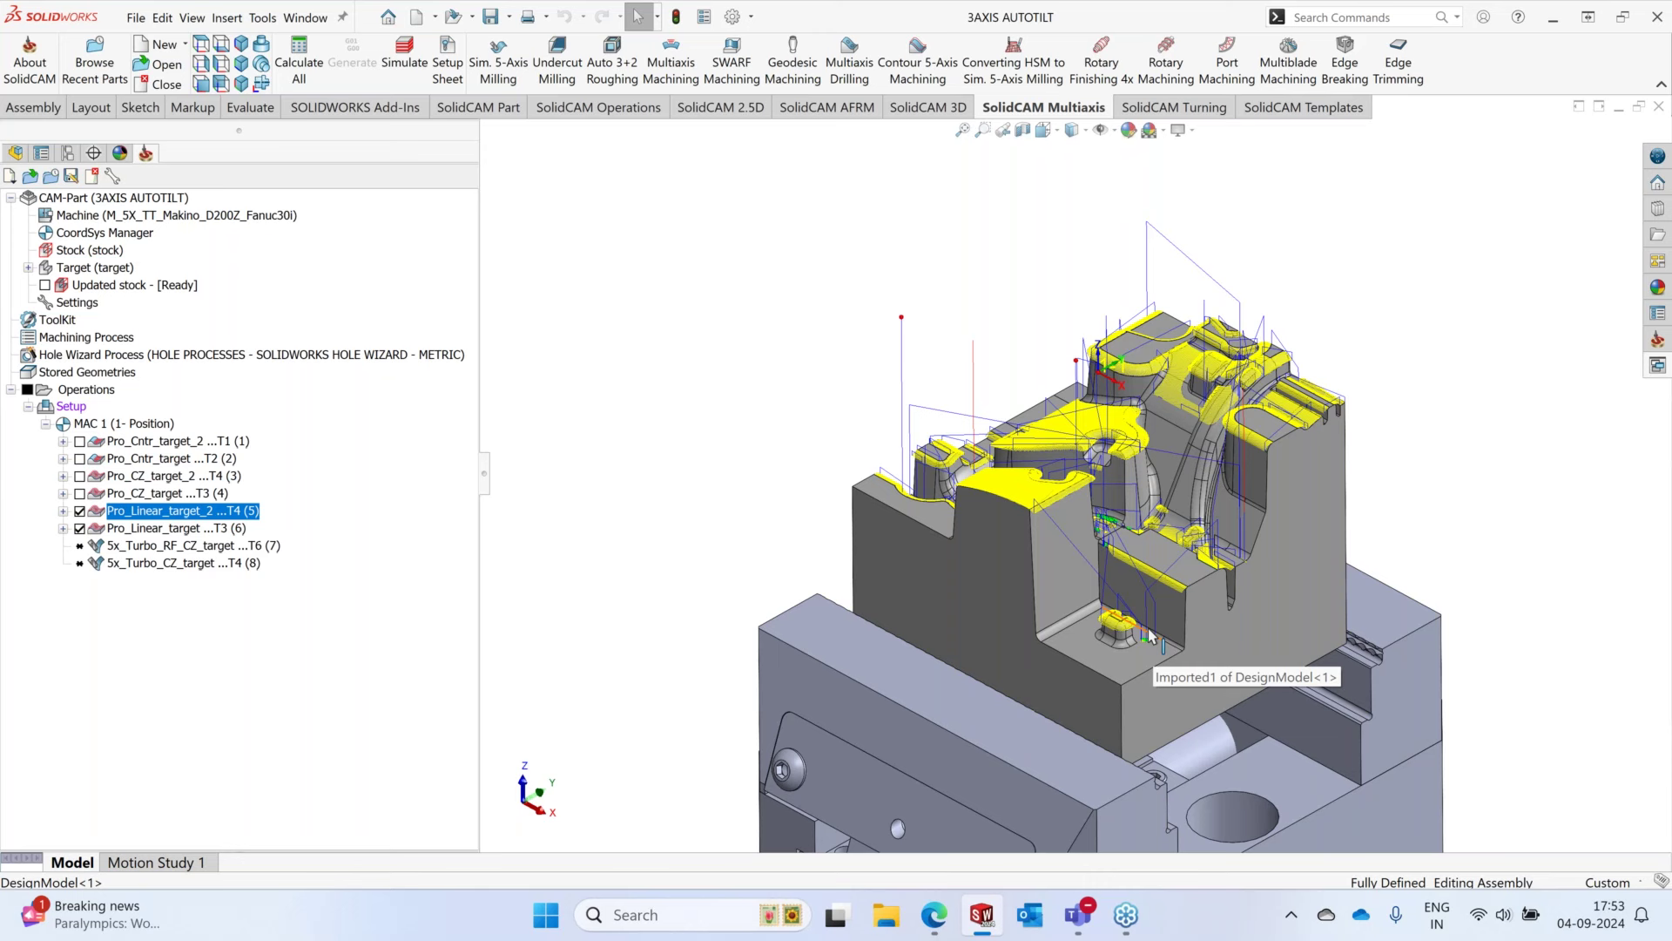
click(79, 528)
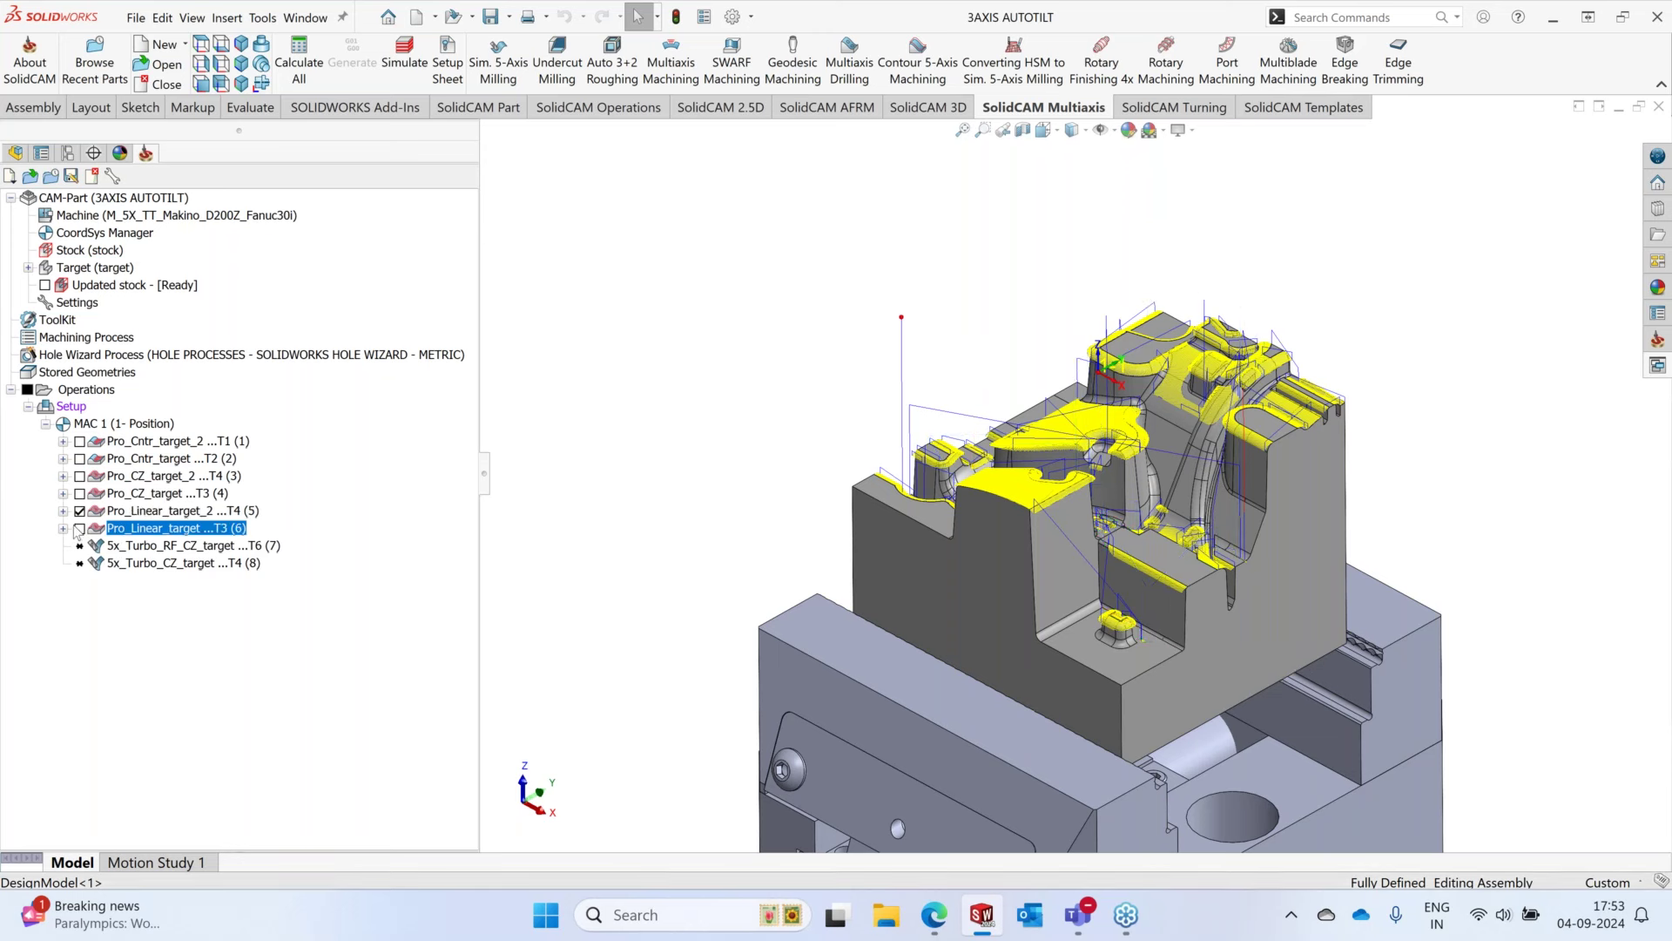
click(79, 511)
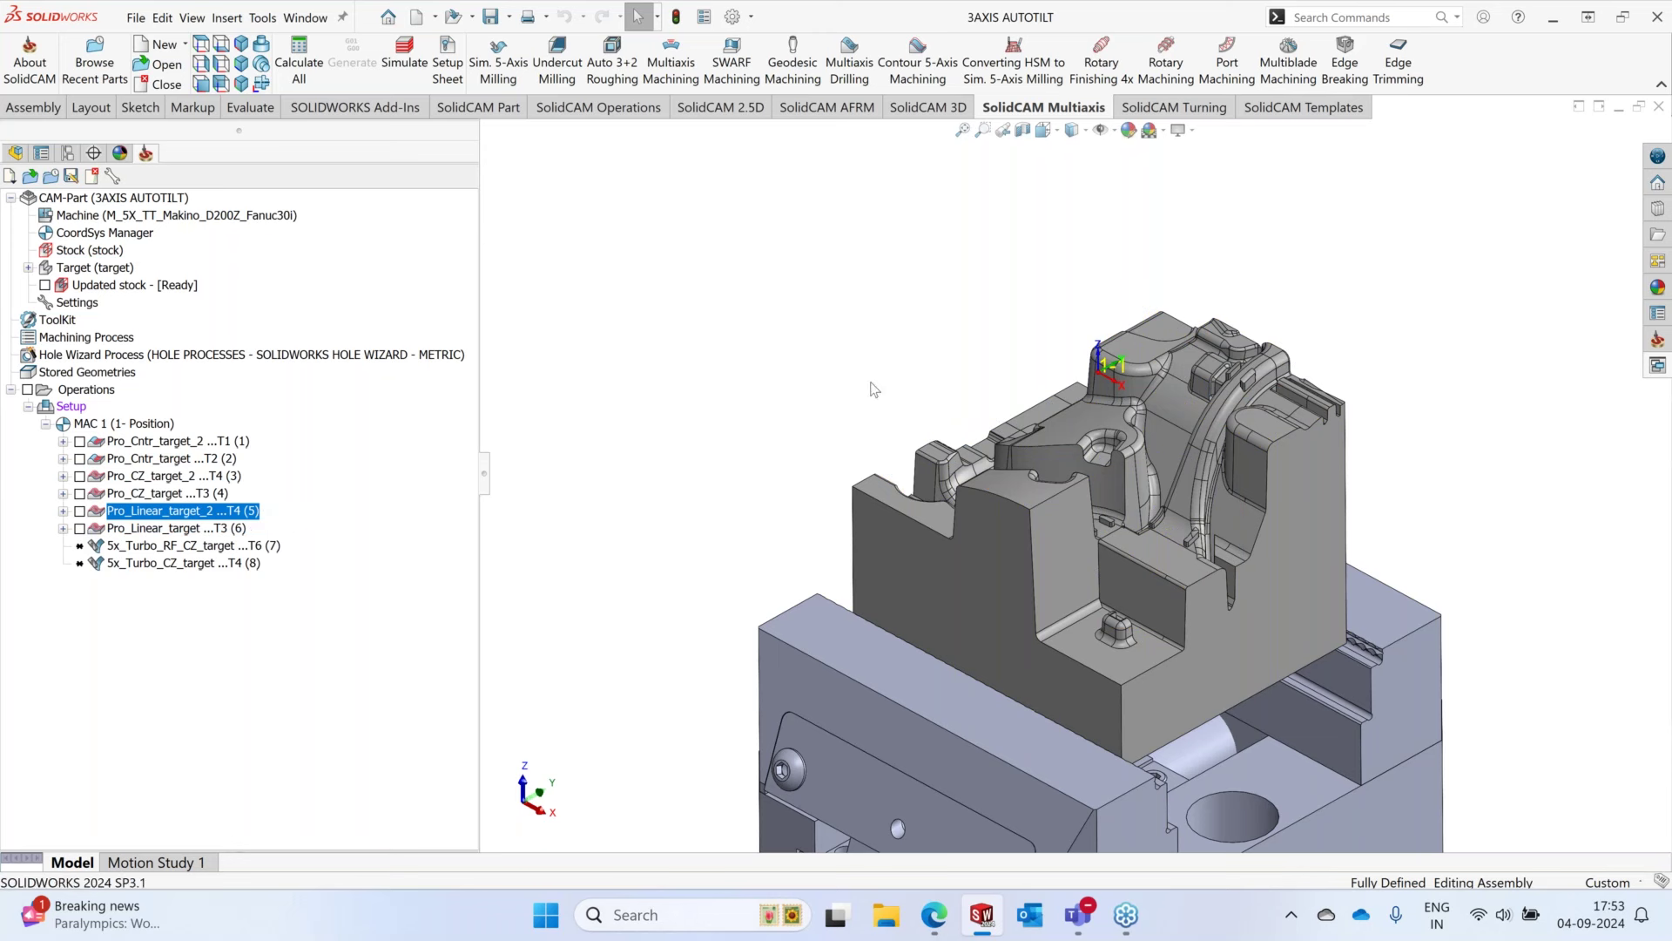
- Check that Turbo 5-Axis Milling is enabled in the SolidCAM beta options, then look it up among the available milling operations
click(262, 18)
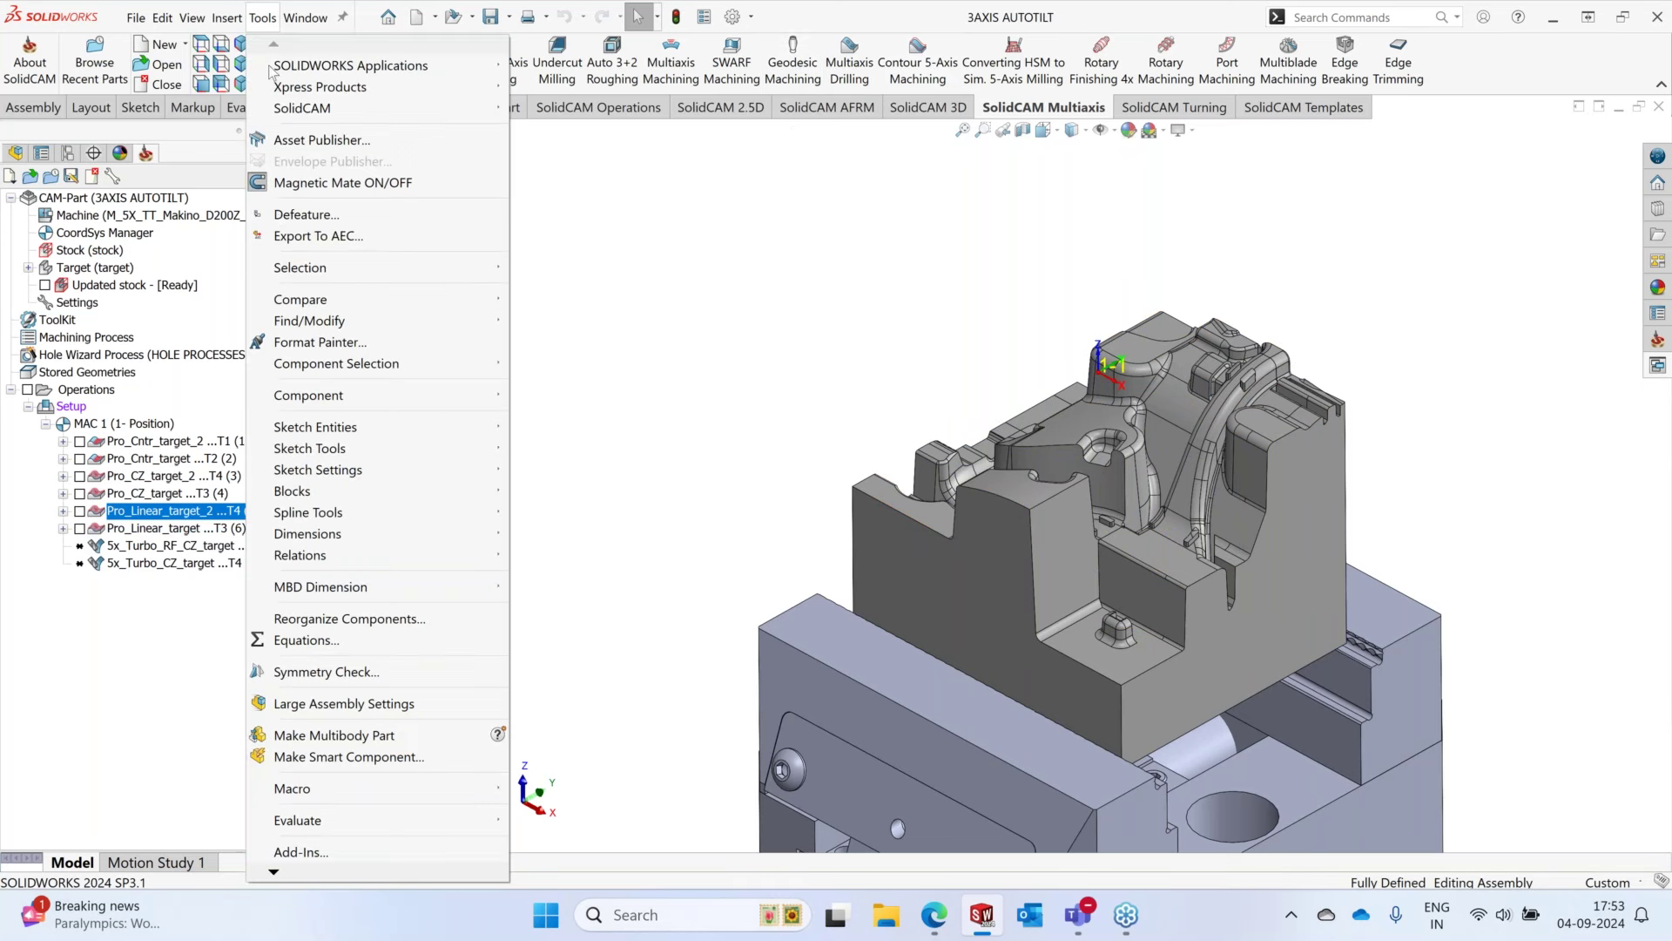
mouse_move(348, 108)
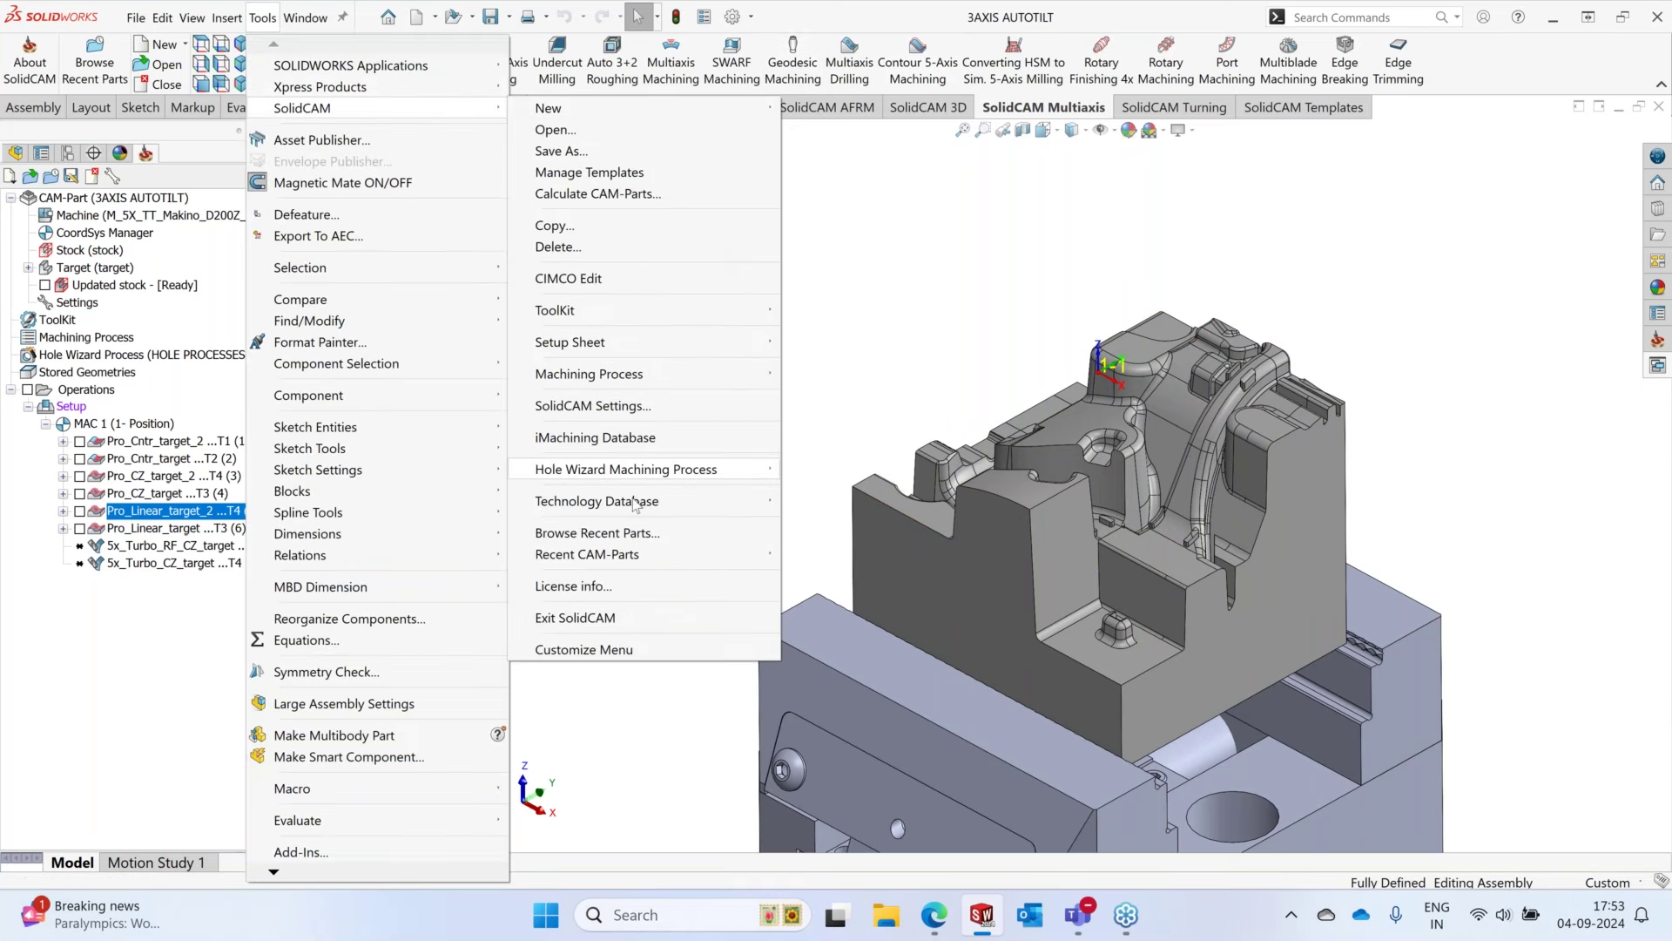
click(630, 406)
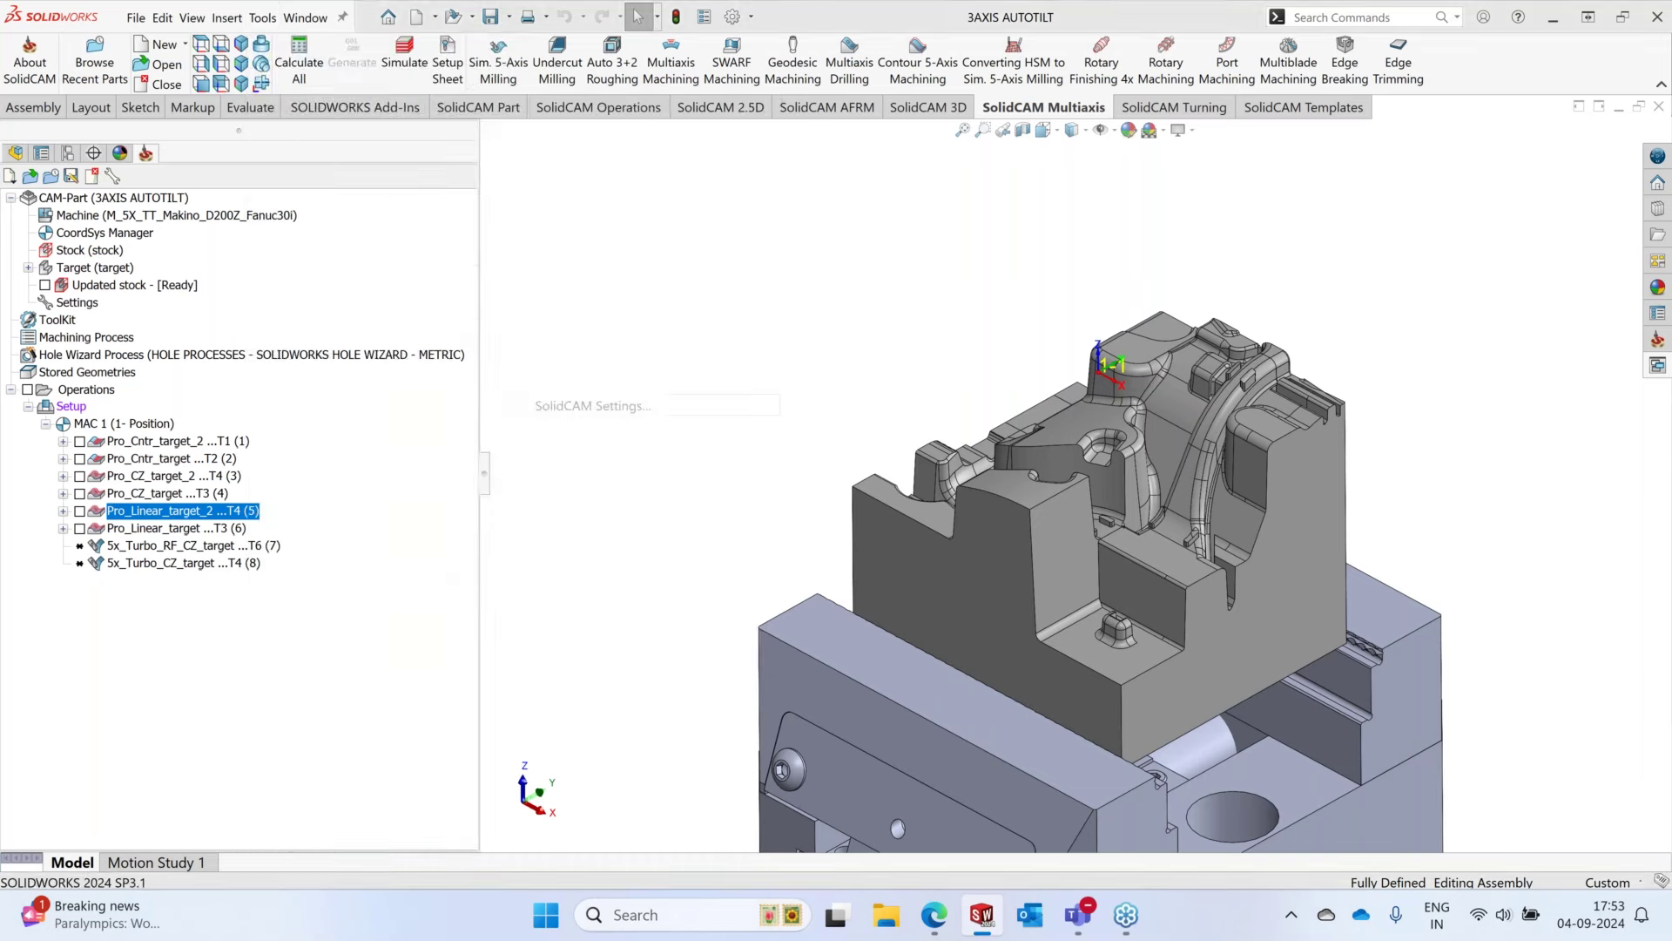
scroll(503, 720, down, 1)
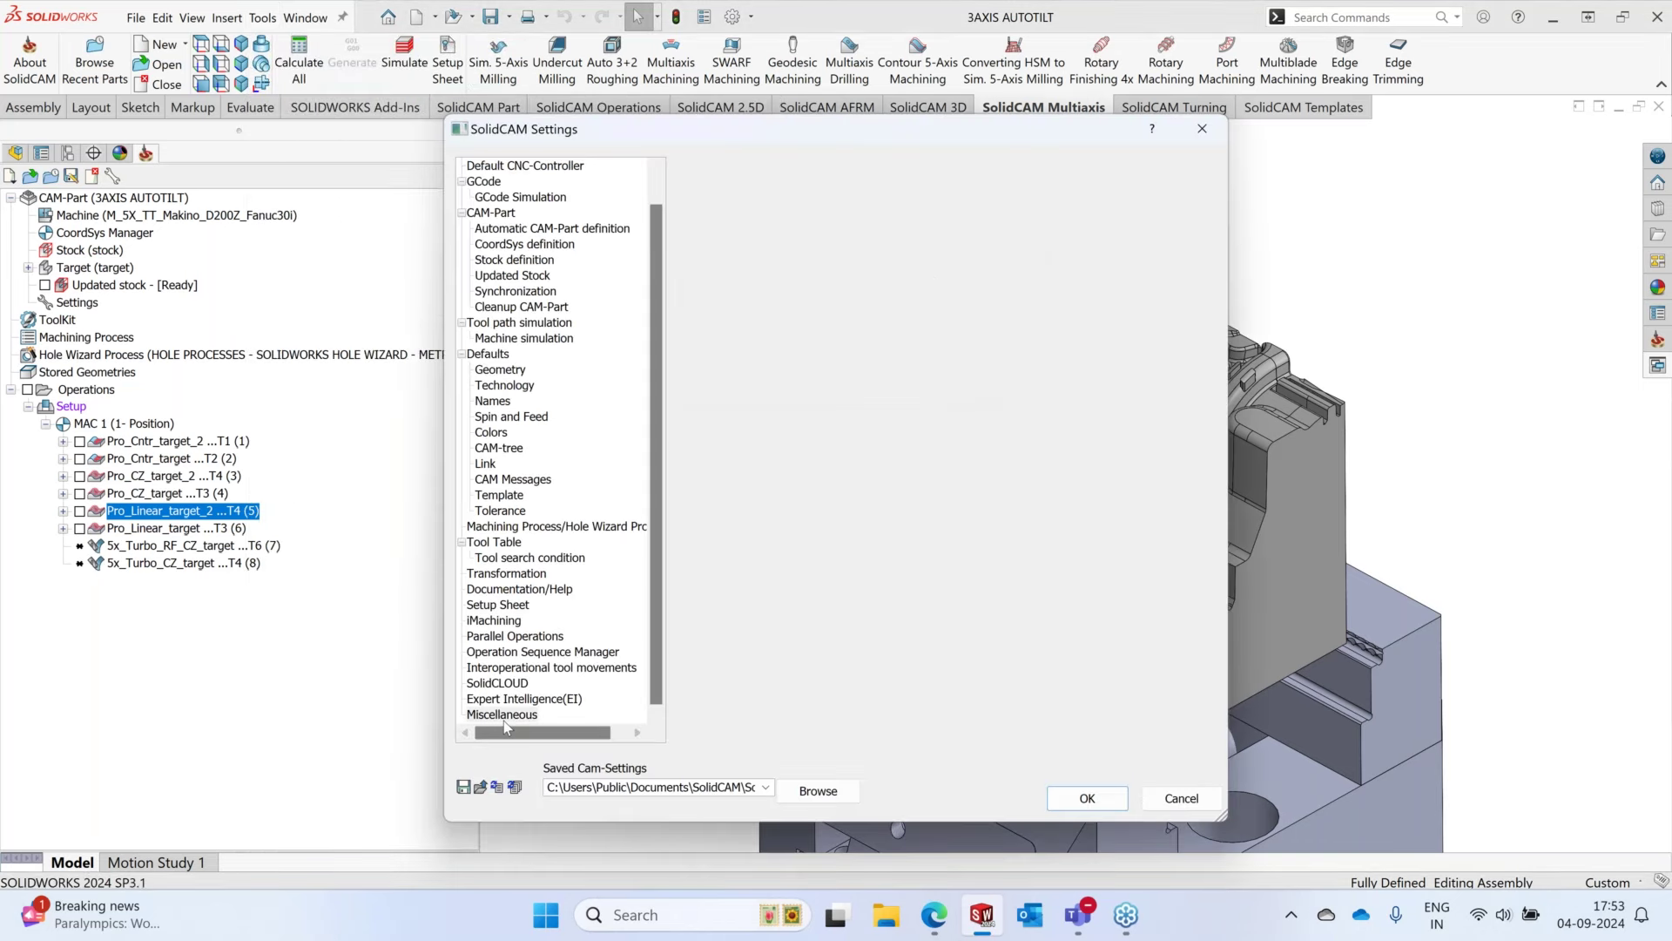
click(504, 716)
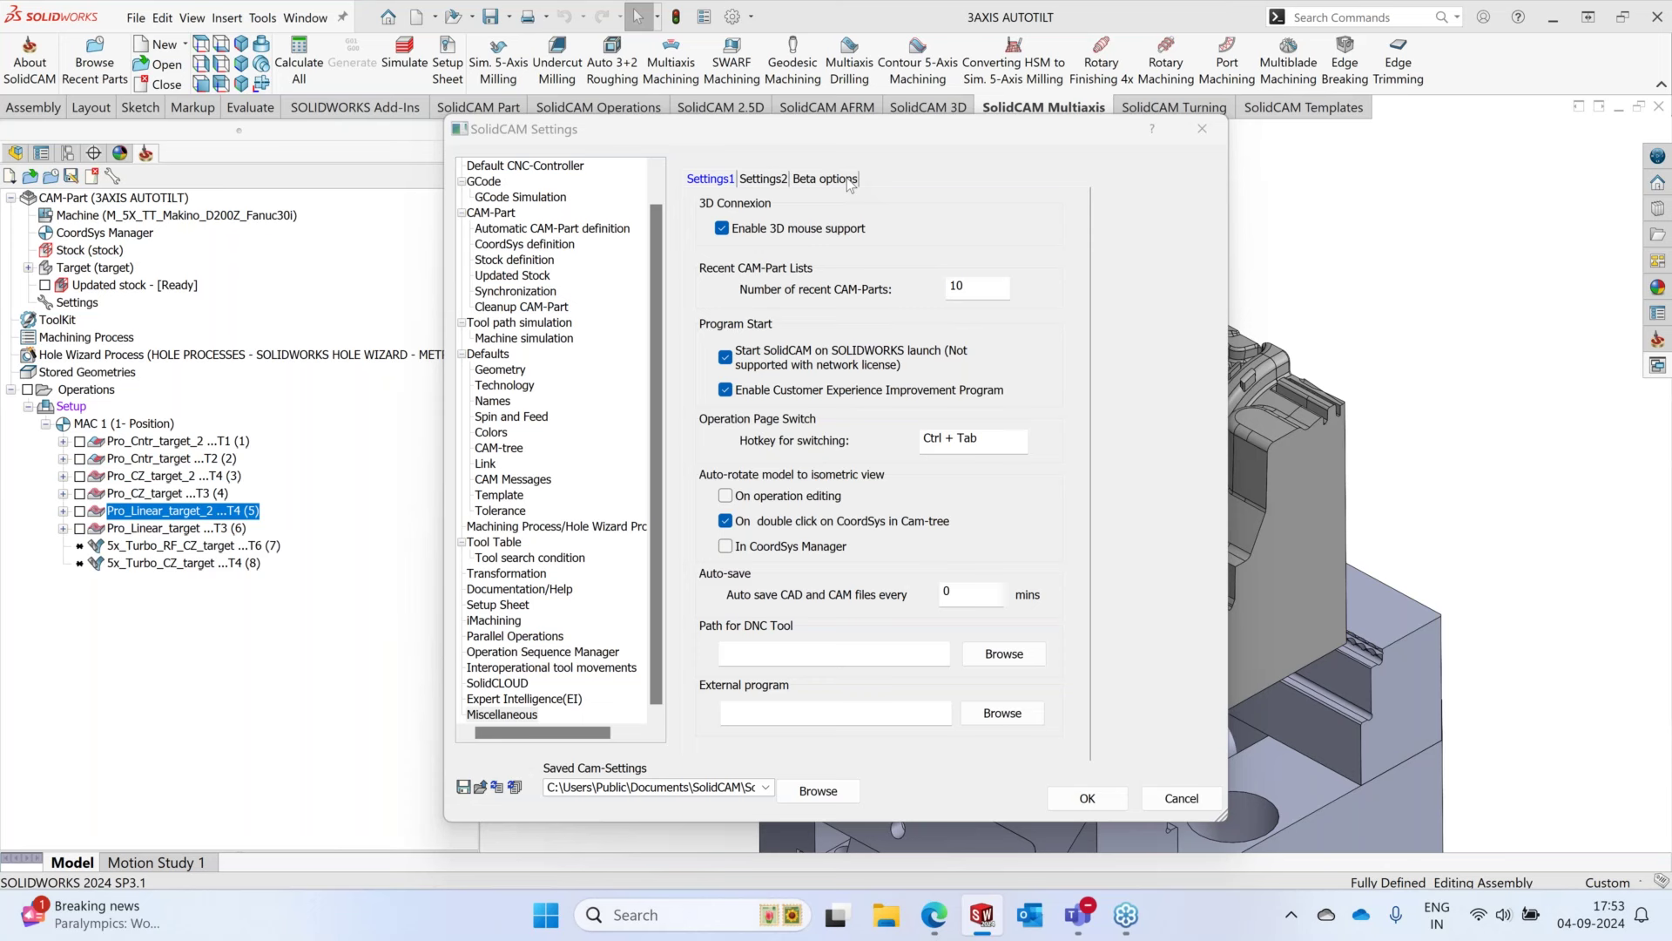
click(847, 180)
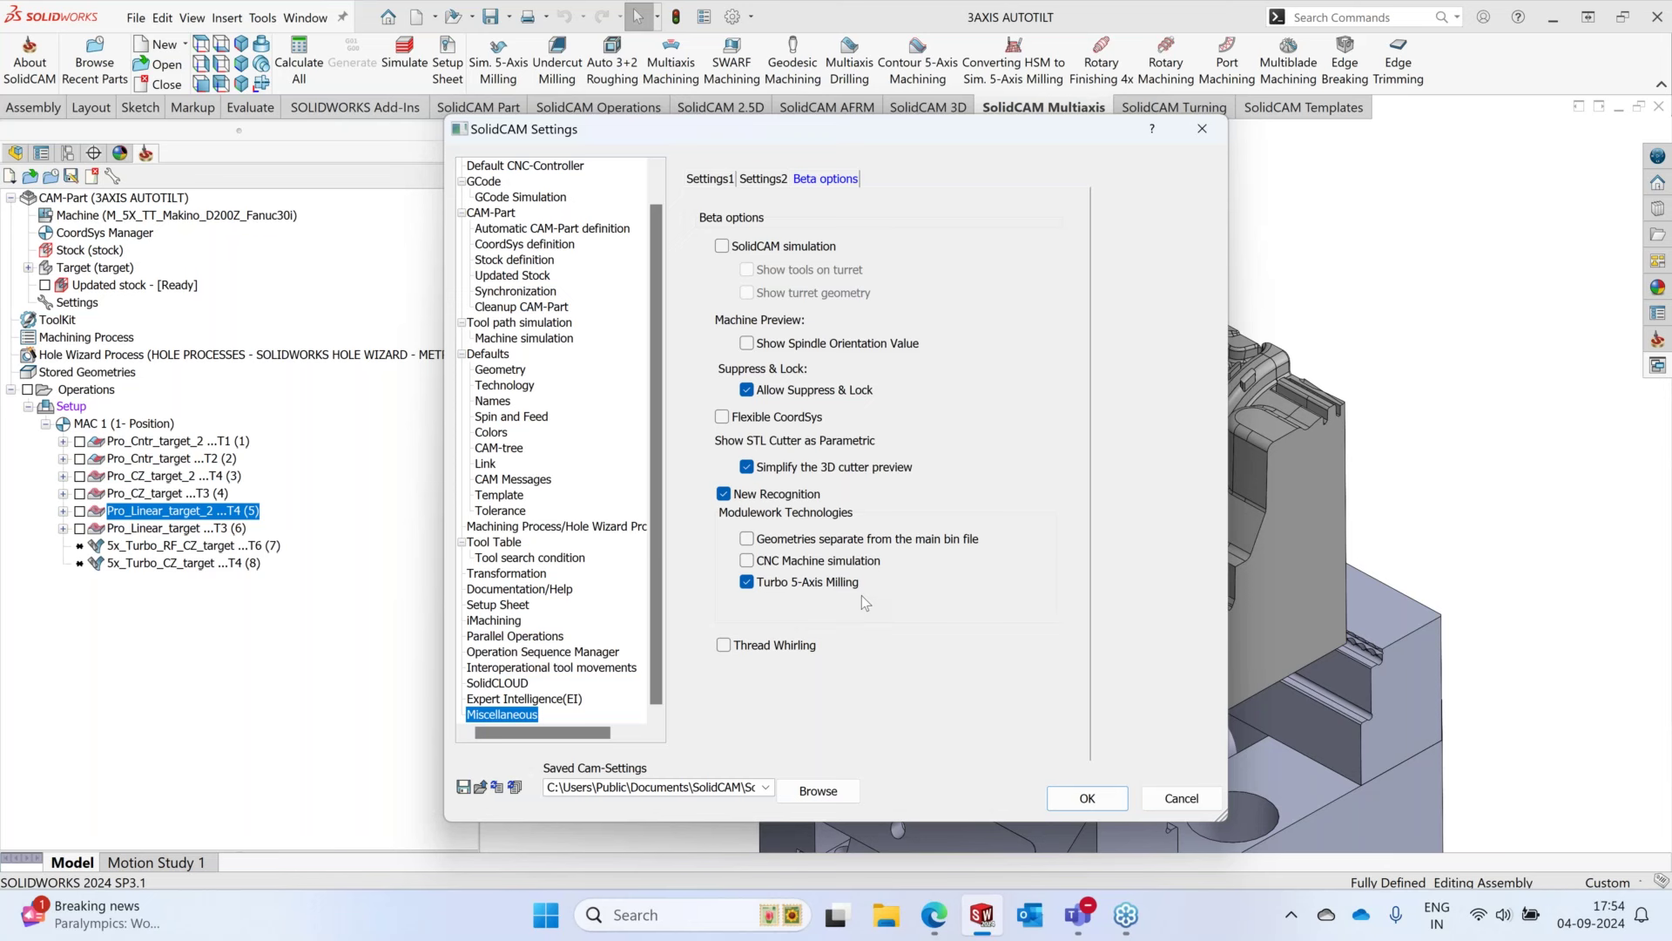
click(1108, 803)
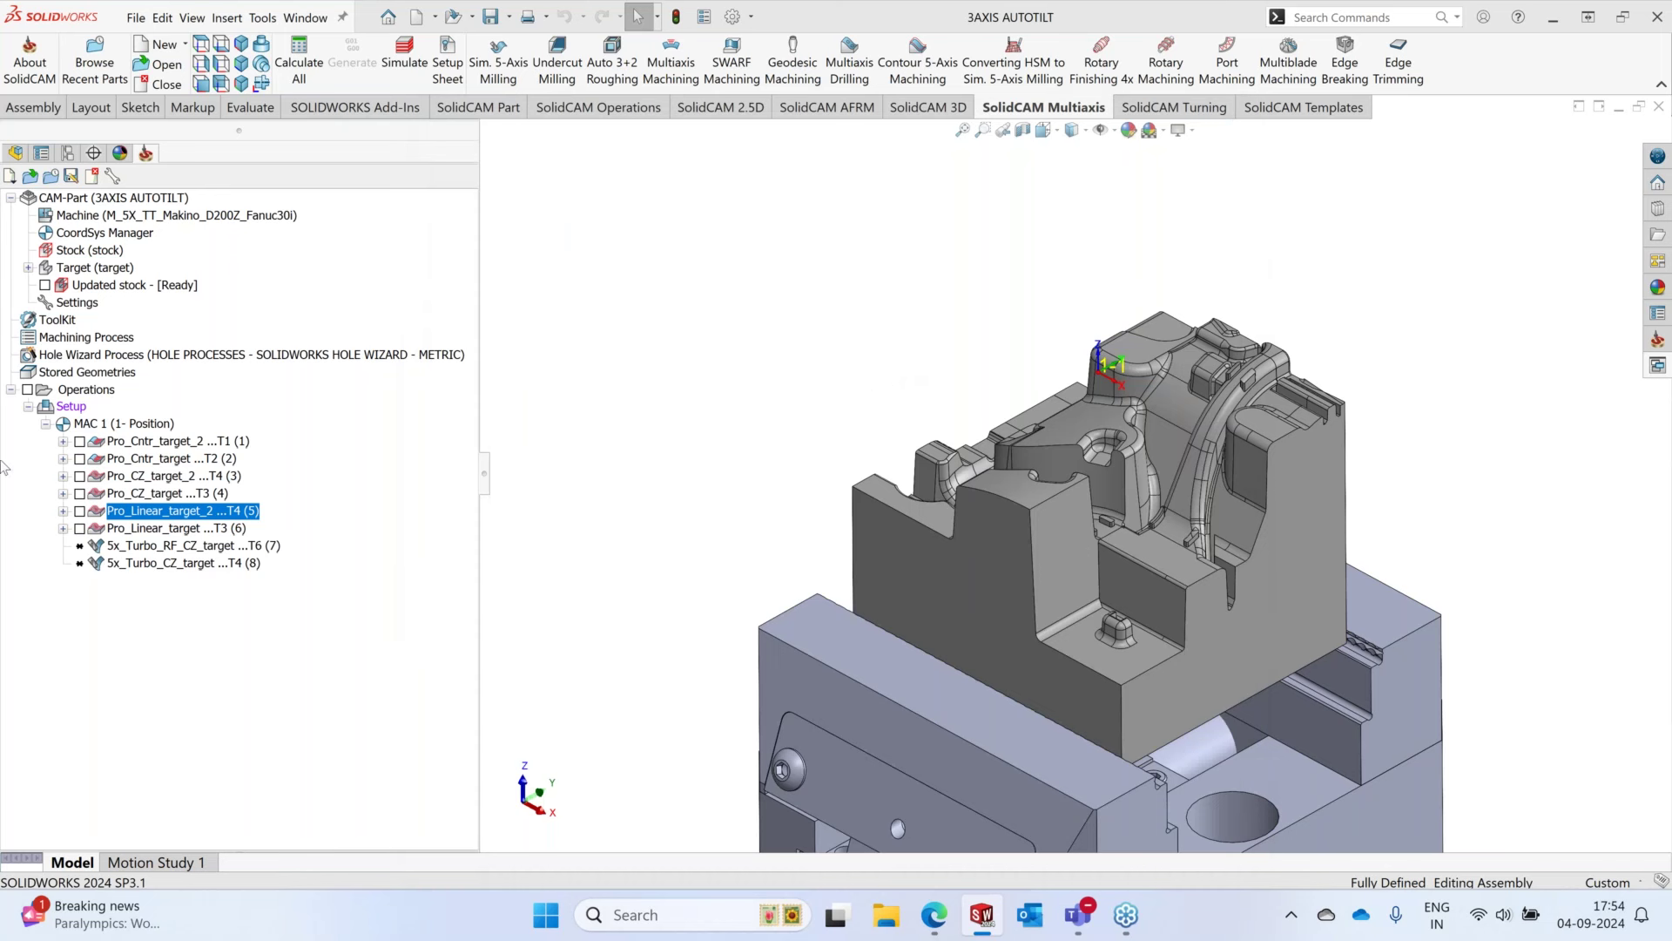
right_click(93, 397)
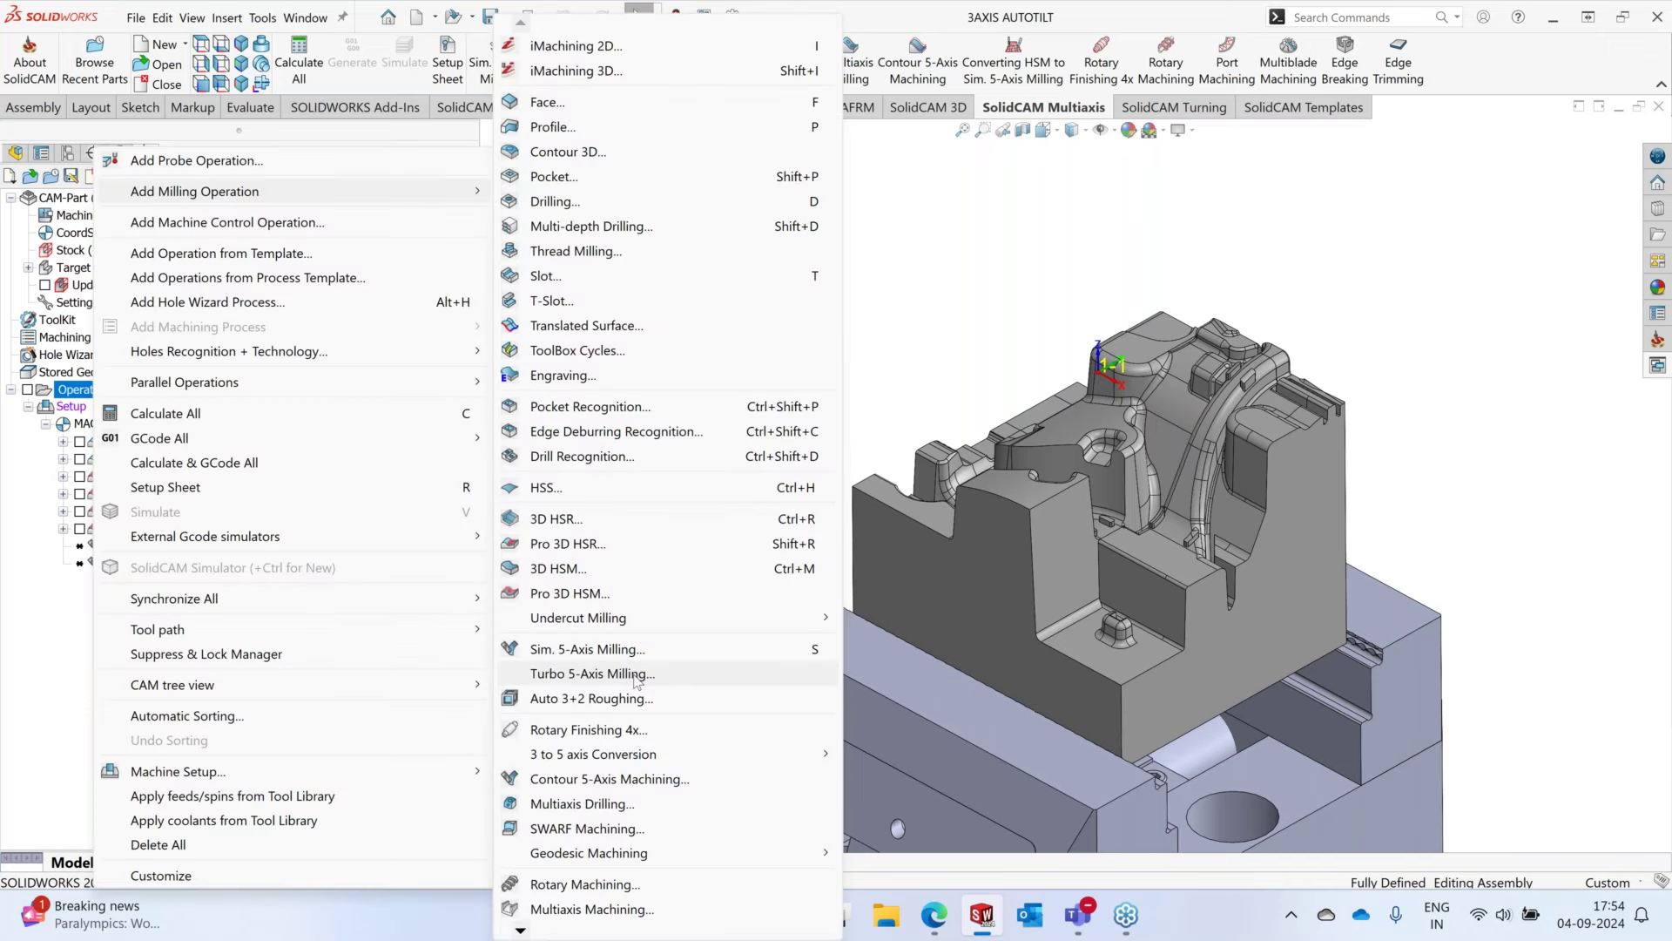
- Open the T6 Turbo Constant Z Rest Finish operation for editing and review its tool axis control and available technologies
click(218, 545)
click(217, 545)
right_click(218, 545)
click(271, 255)
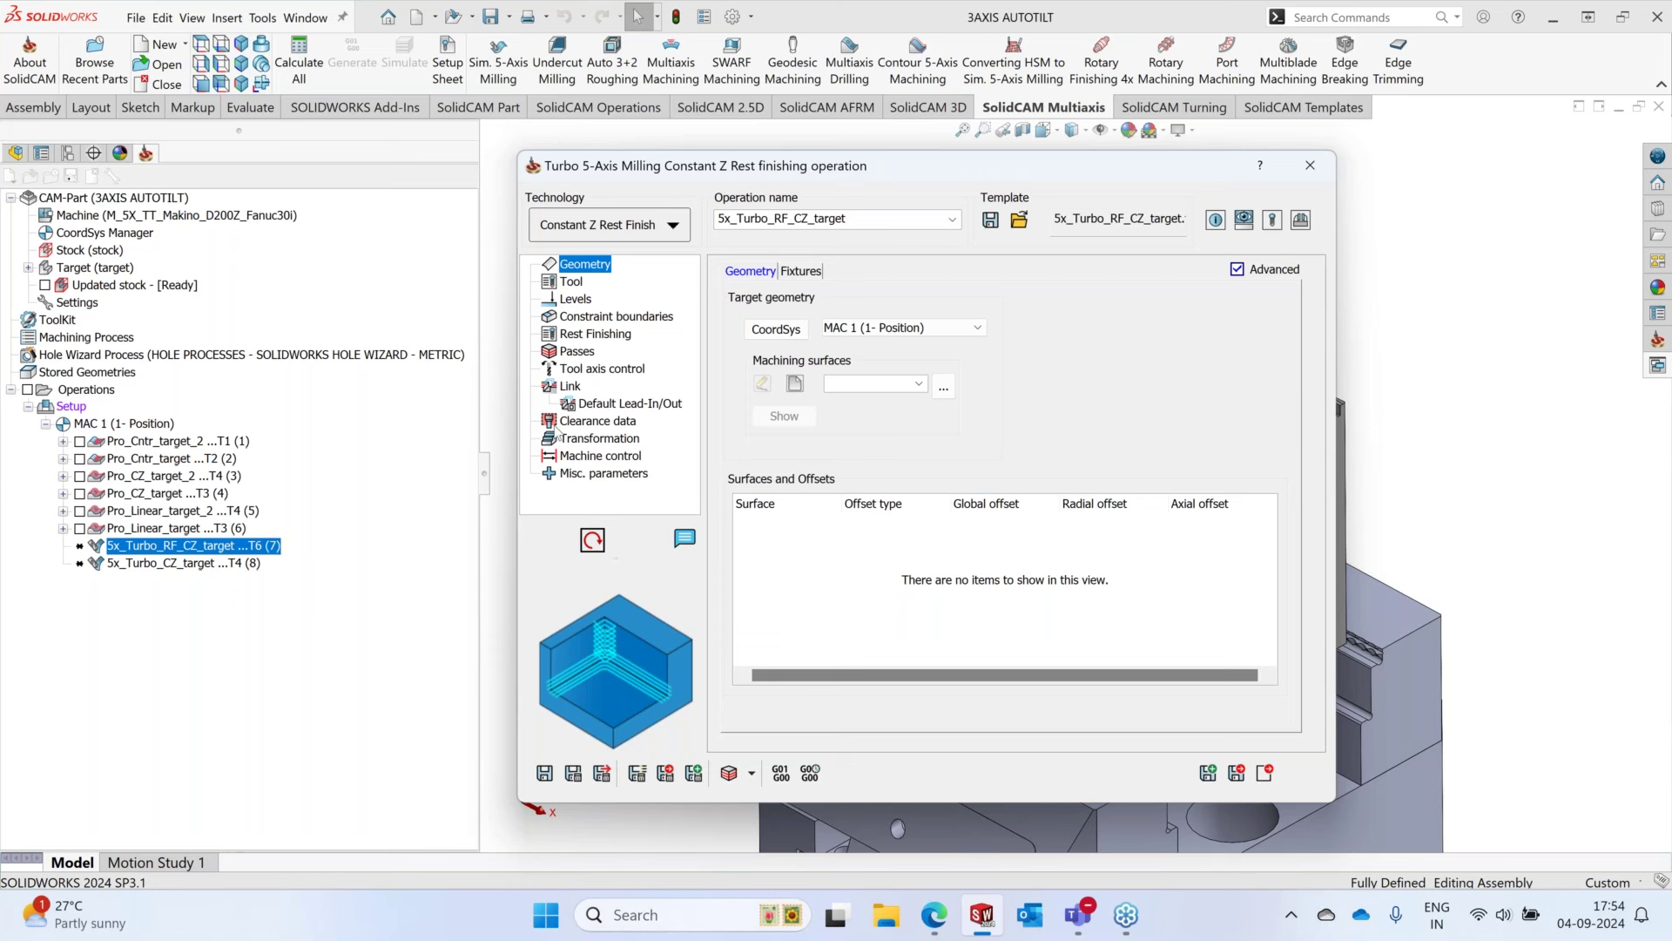
click(601, 371)
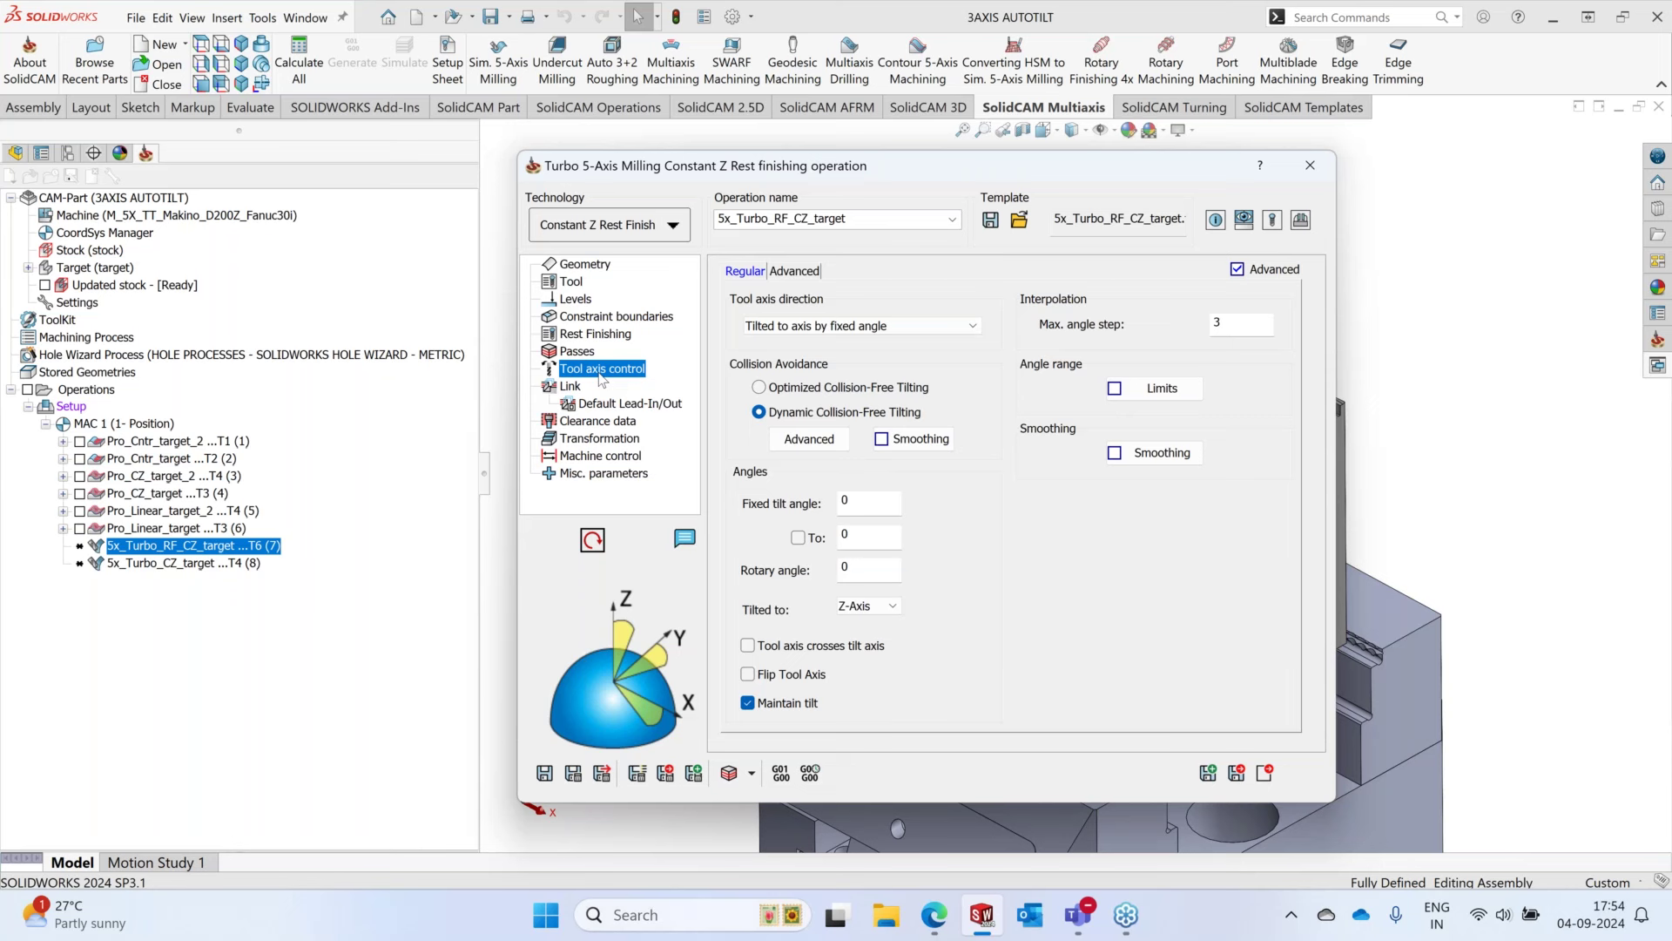
click(674, 226)
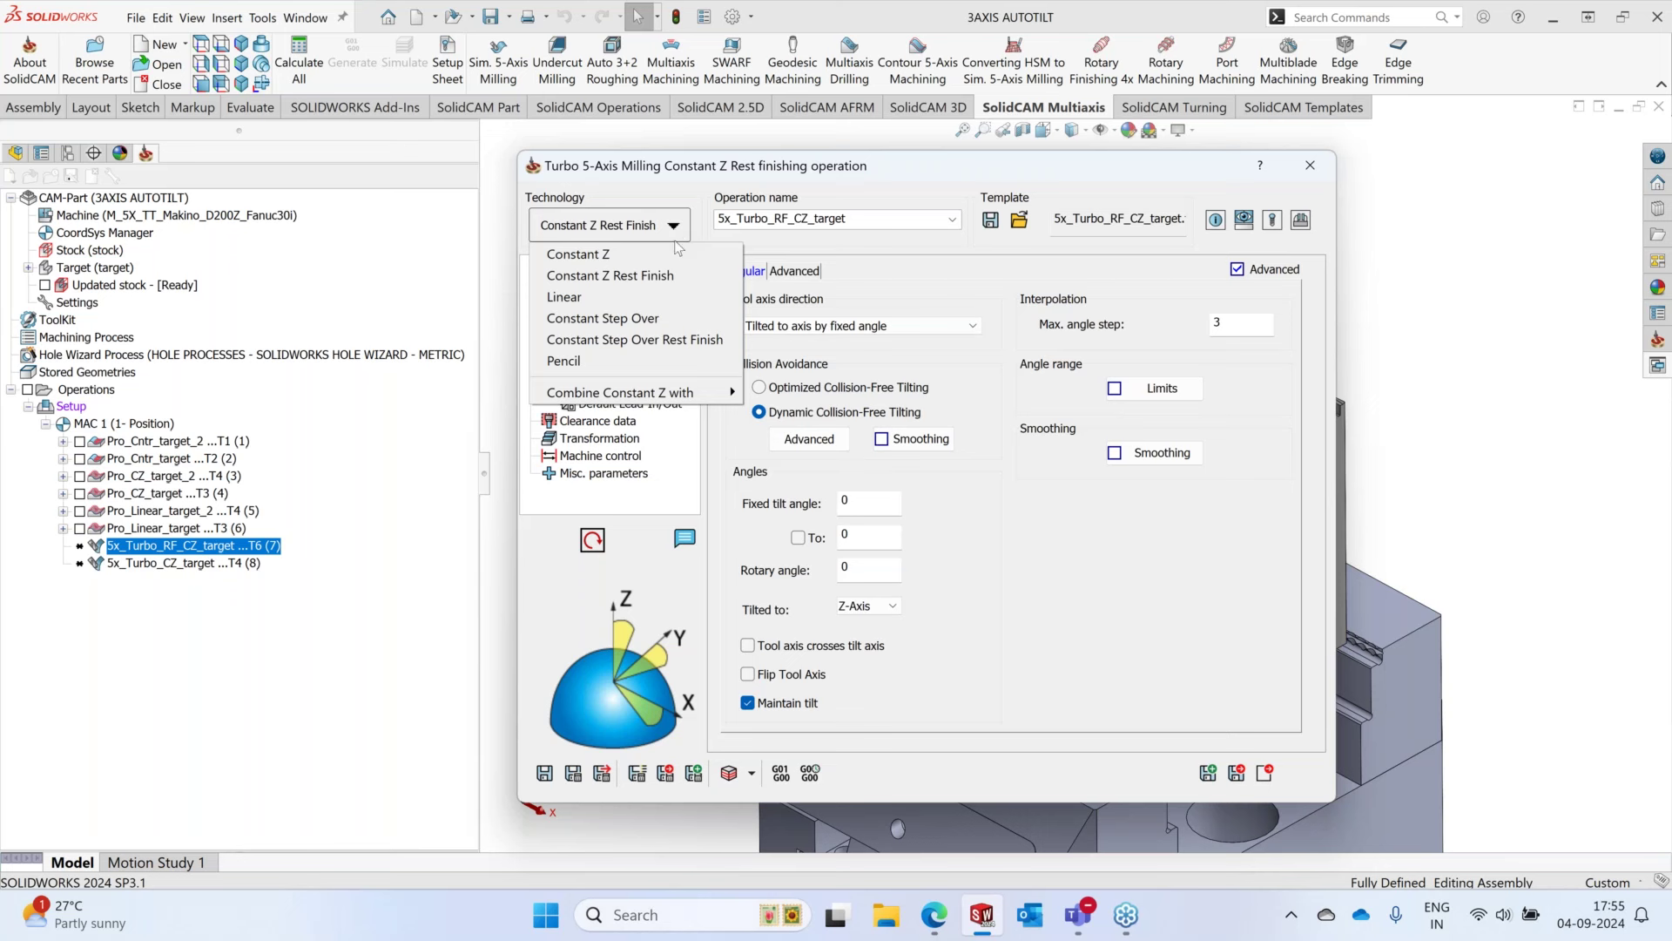
mouse_move(684, 398)
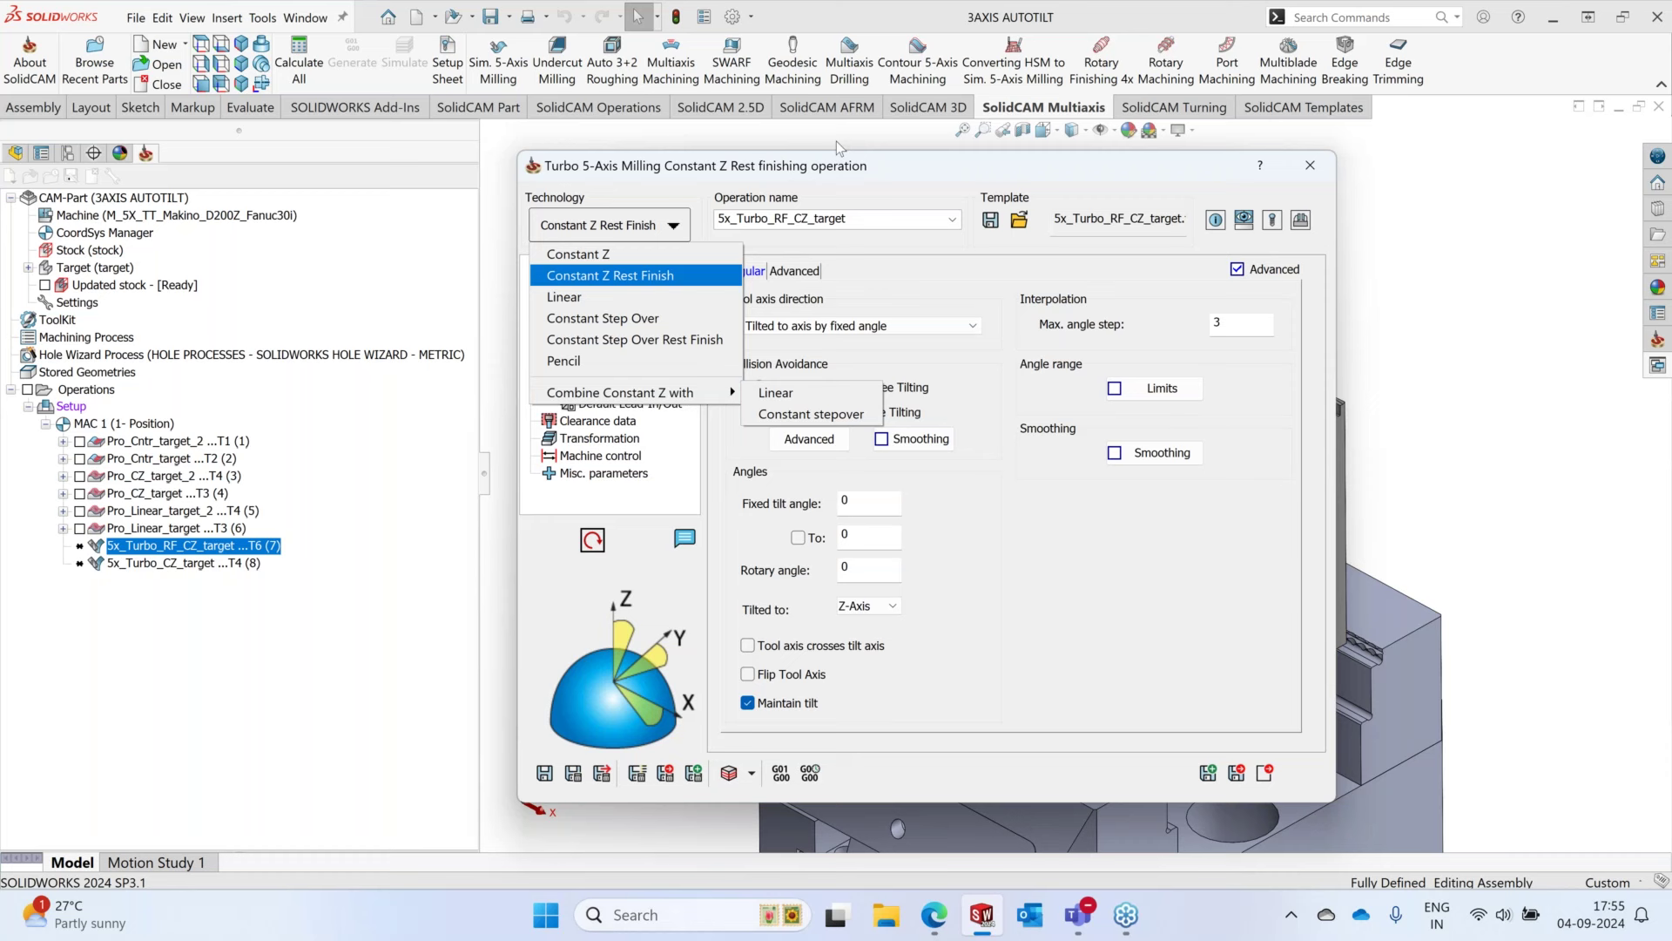
click(558, 232)
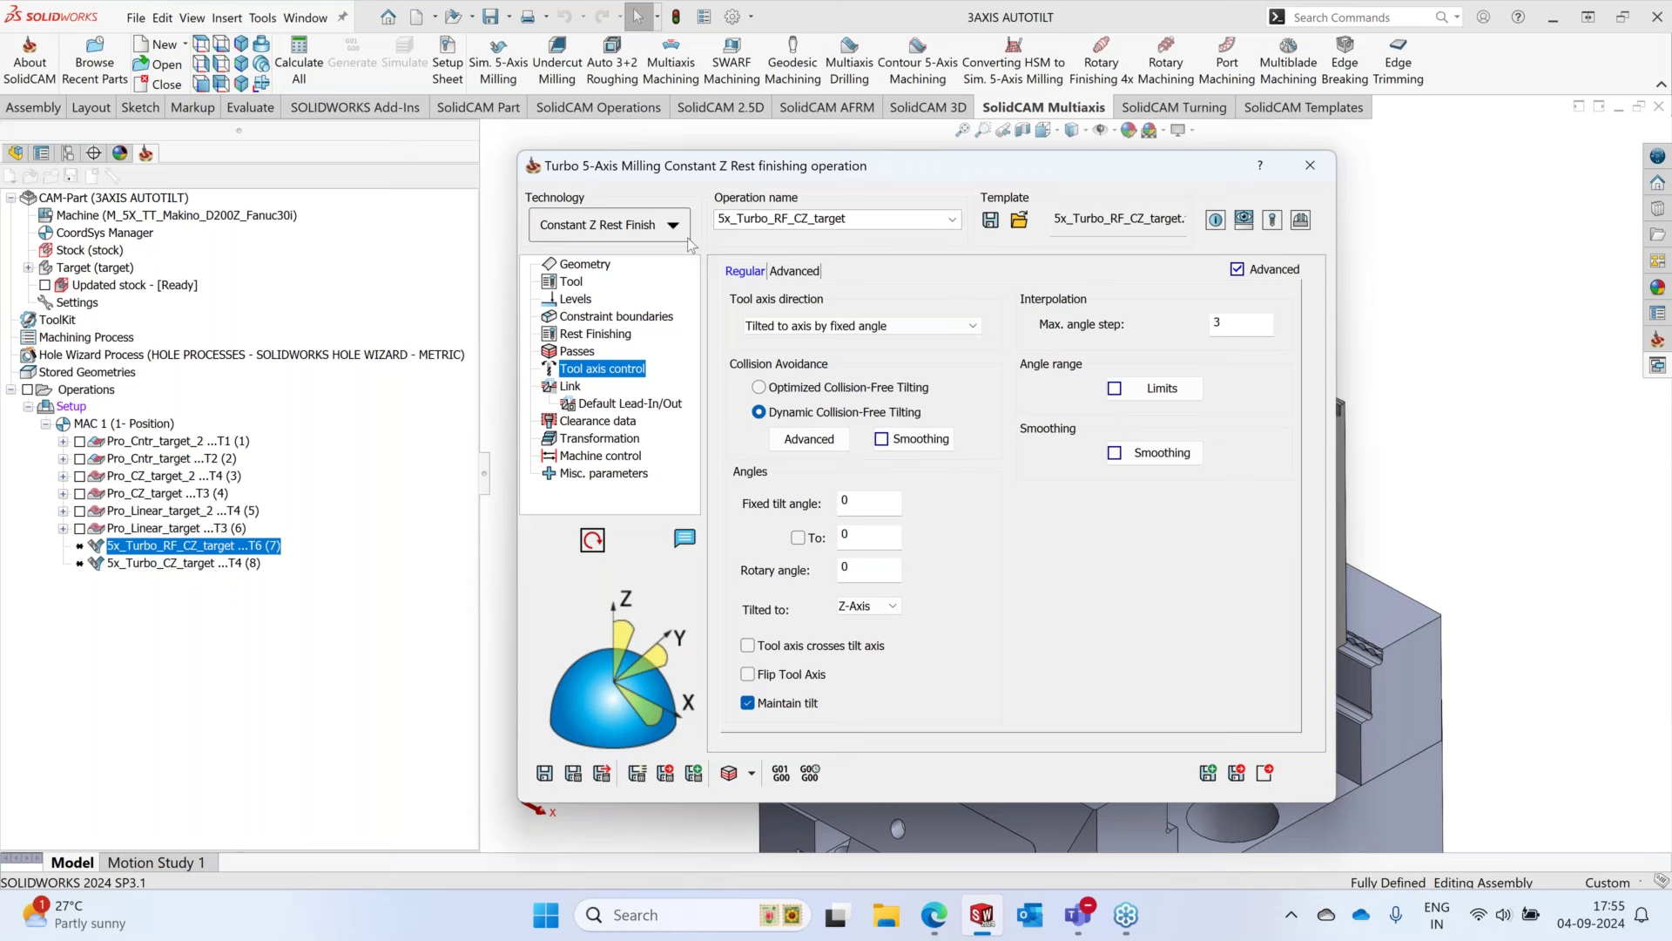
- Assign target as the machining surfaces of the T6 Constant Z Rest Finish operation
click(583, 264)
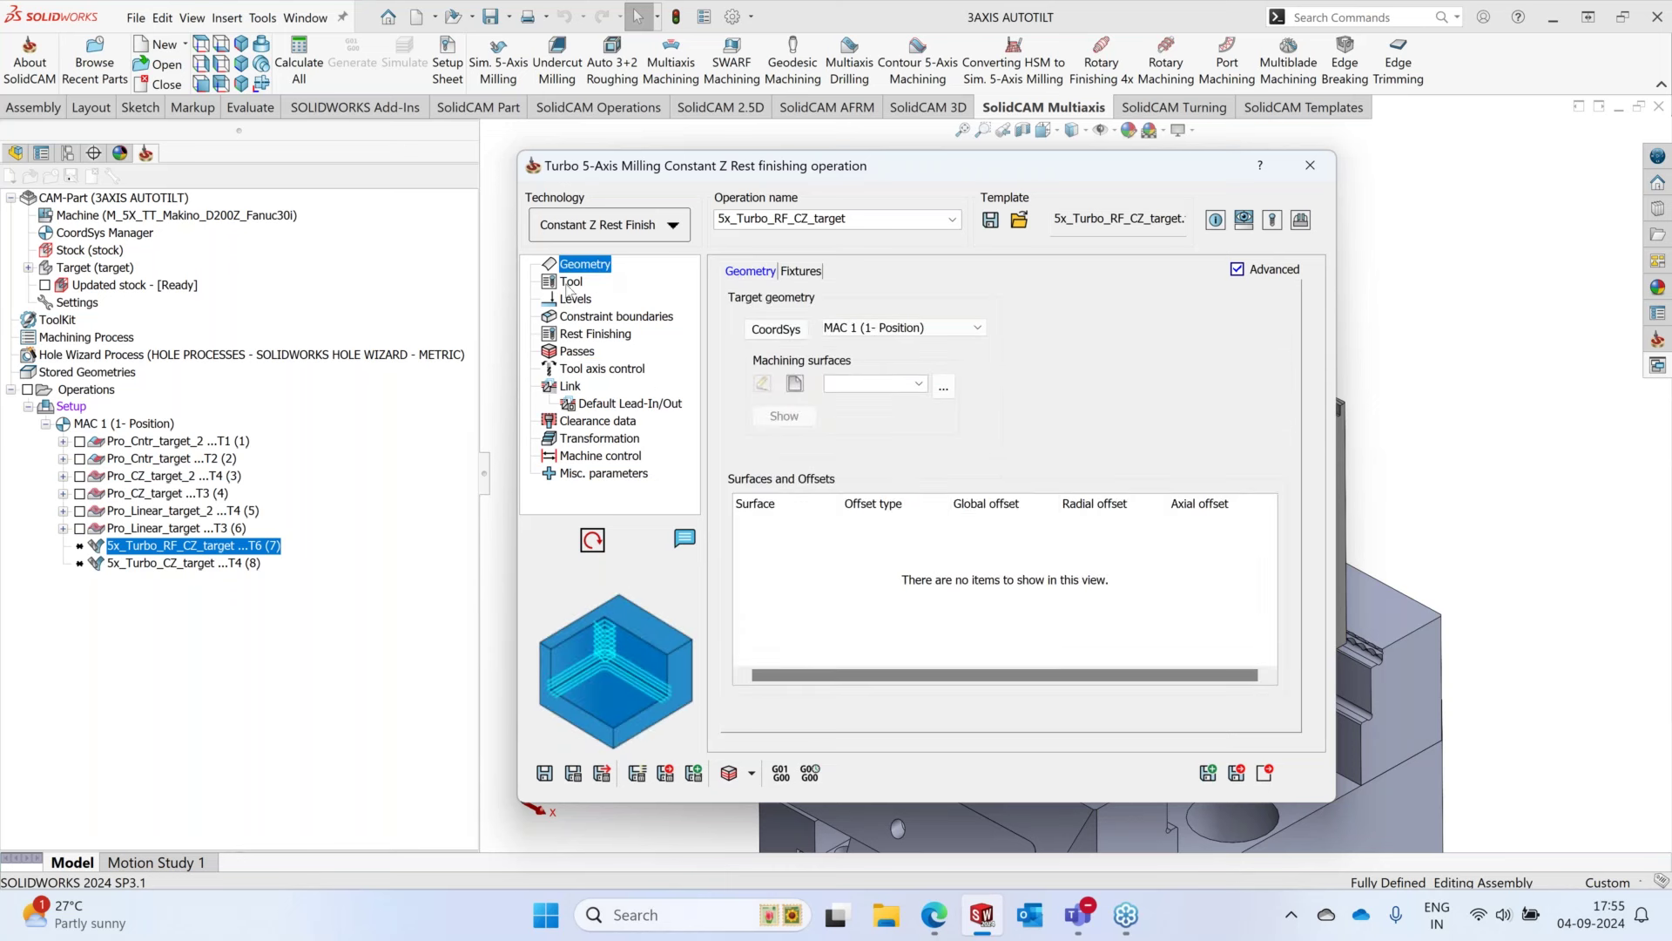
click(919, 383)
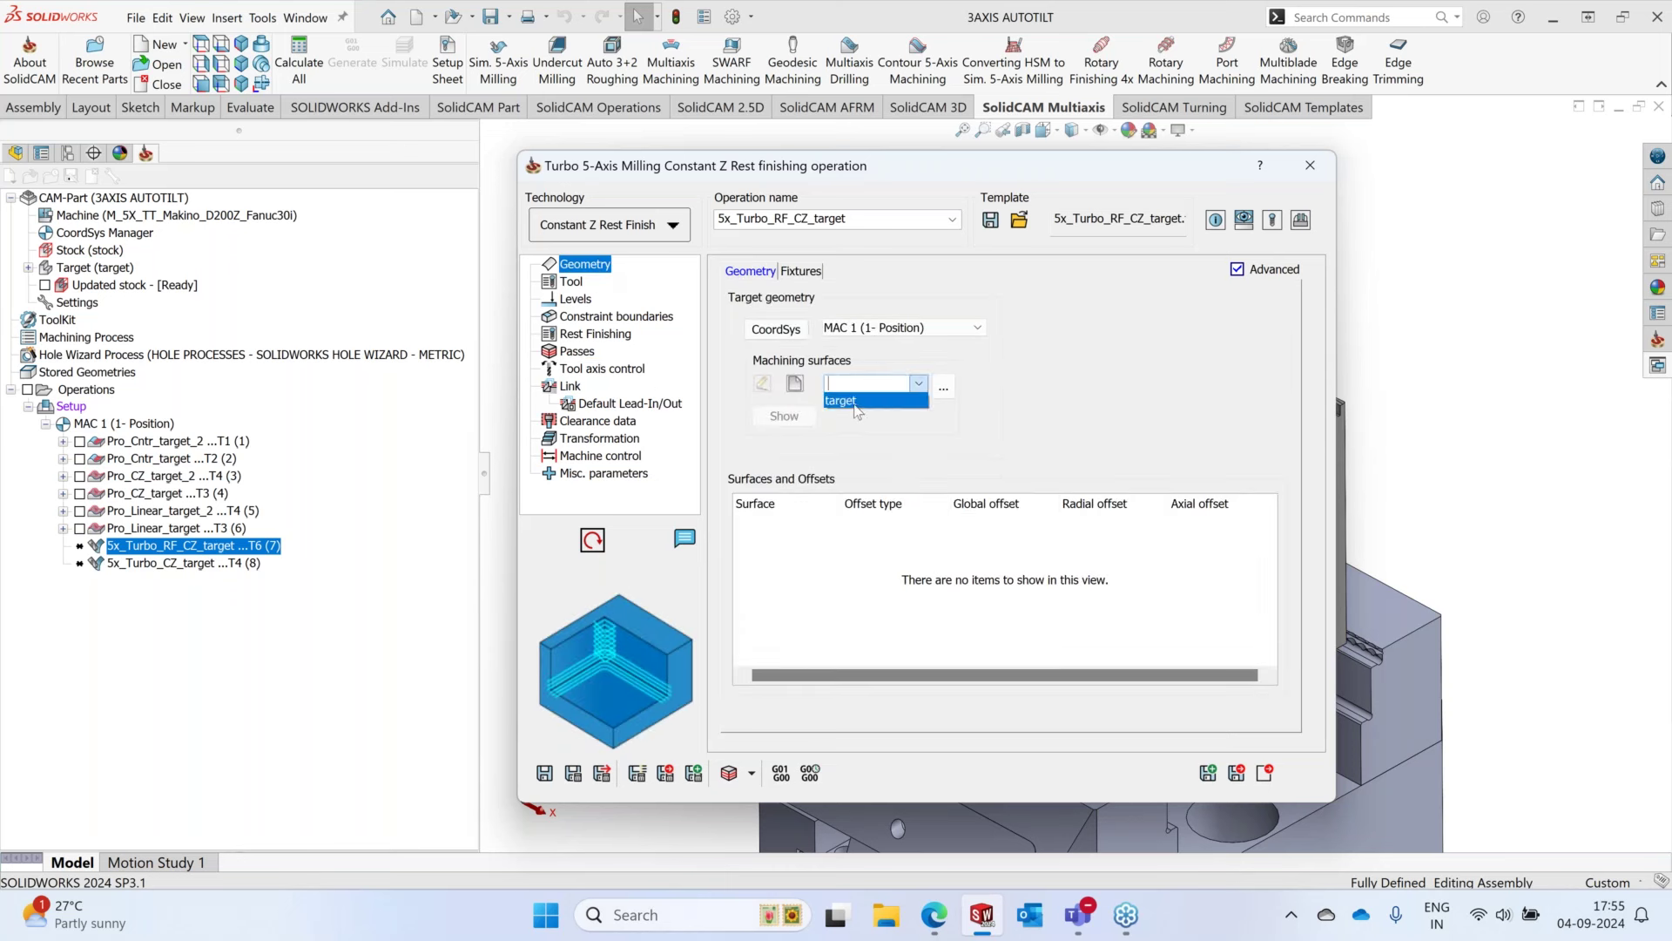
click(856, 403)
- Set the T6 rest finishing operation's rapid feed rate to 10000 and review its ball nose tool data
click(571, 281)
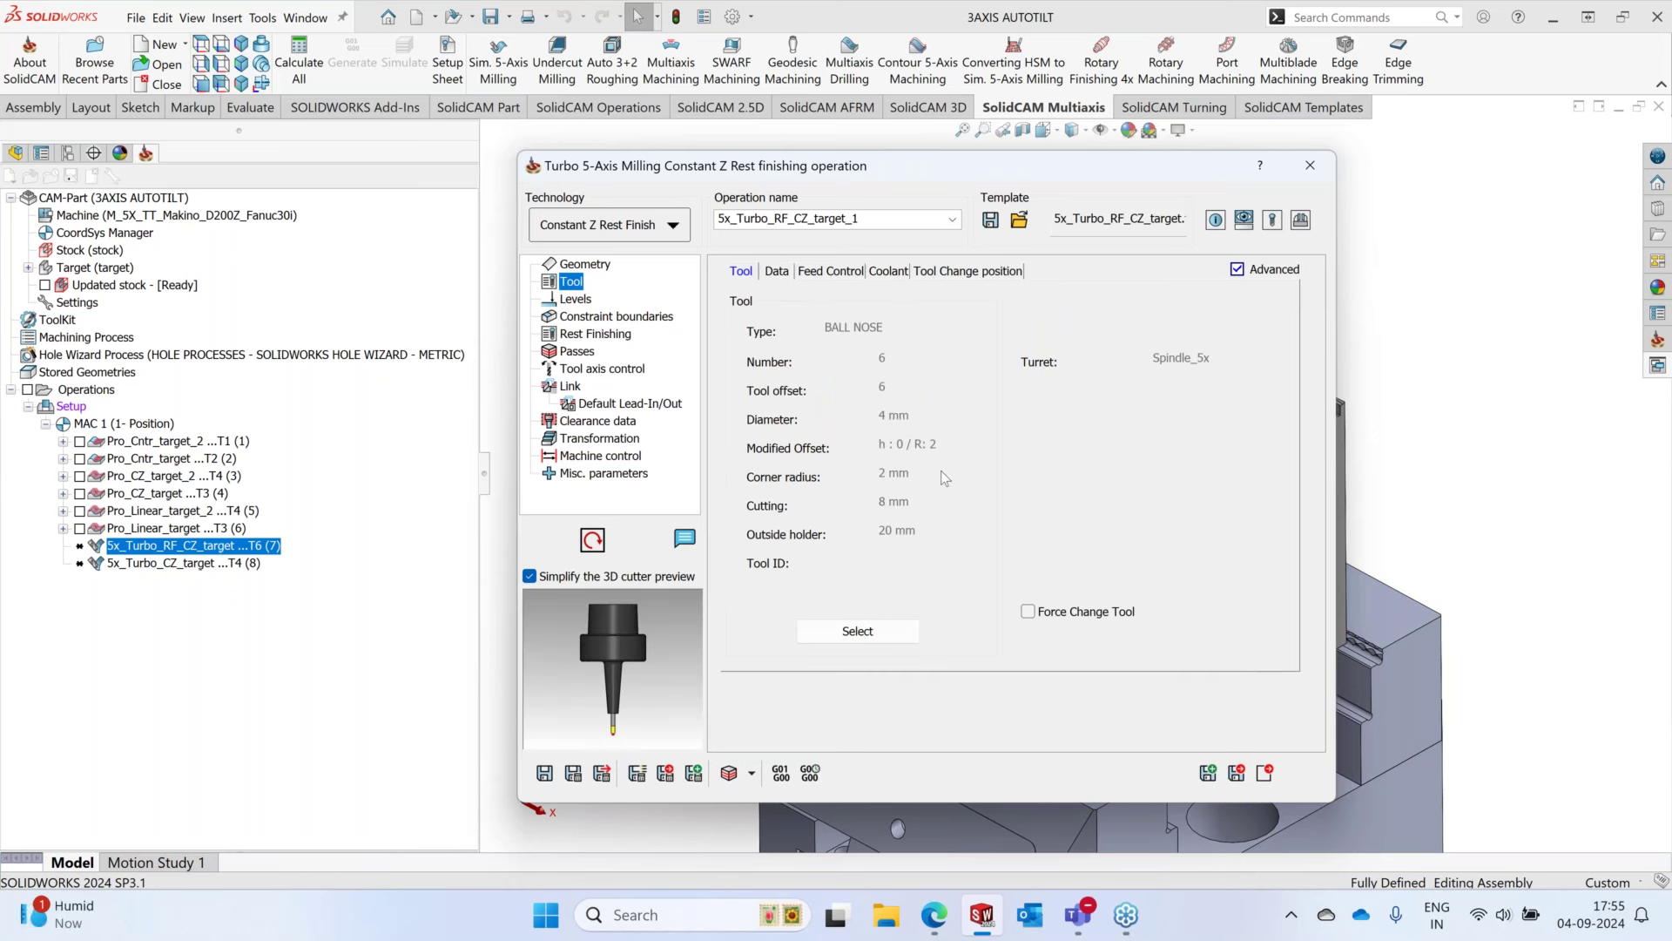
click(845, 277)
click(912, 386)
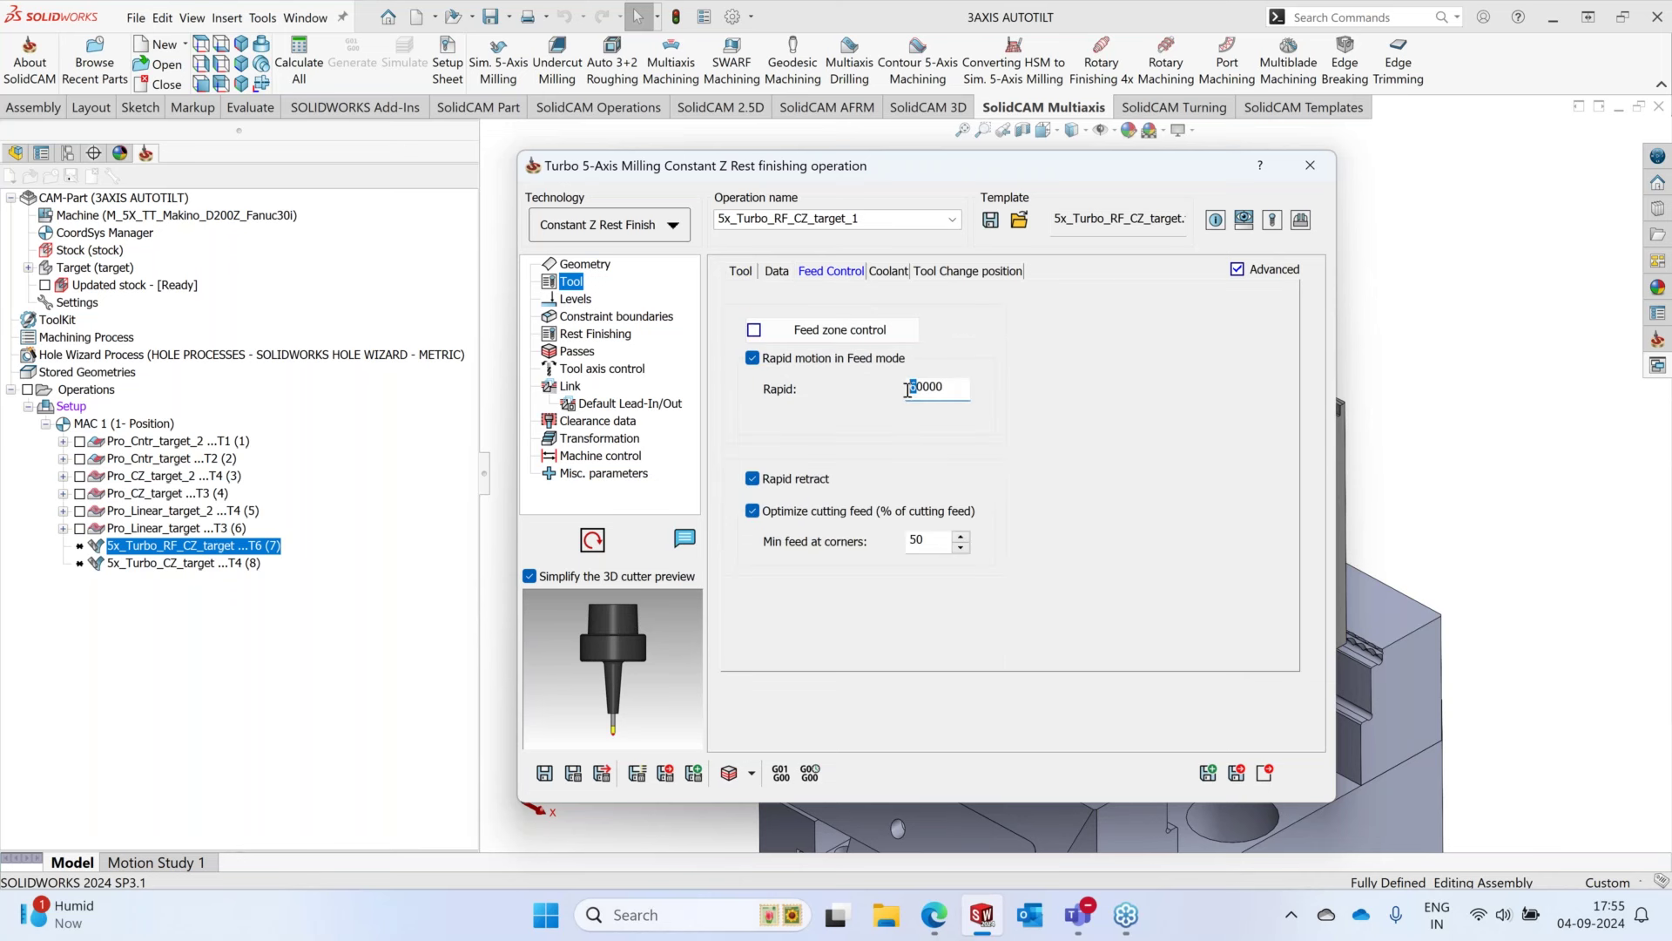
text(1)
click(741, 272)
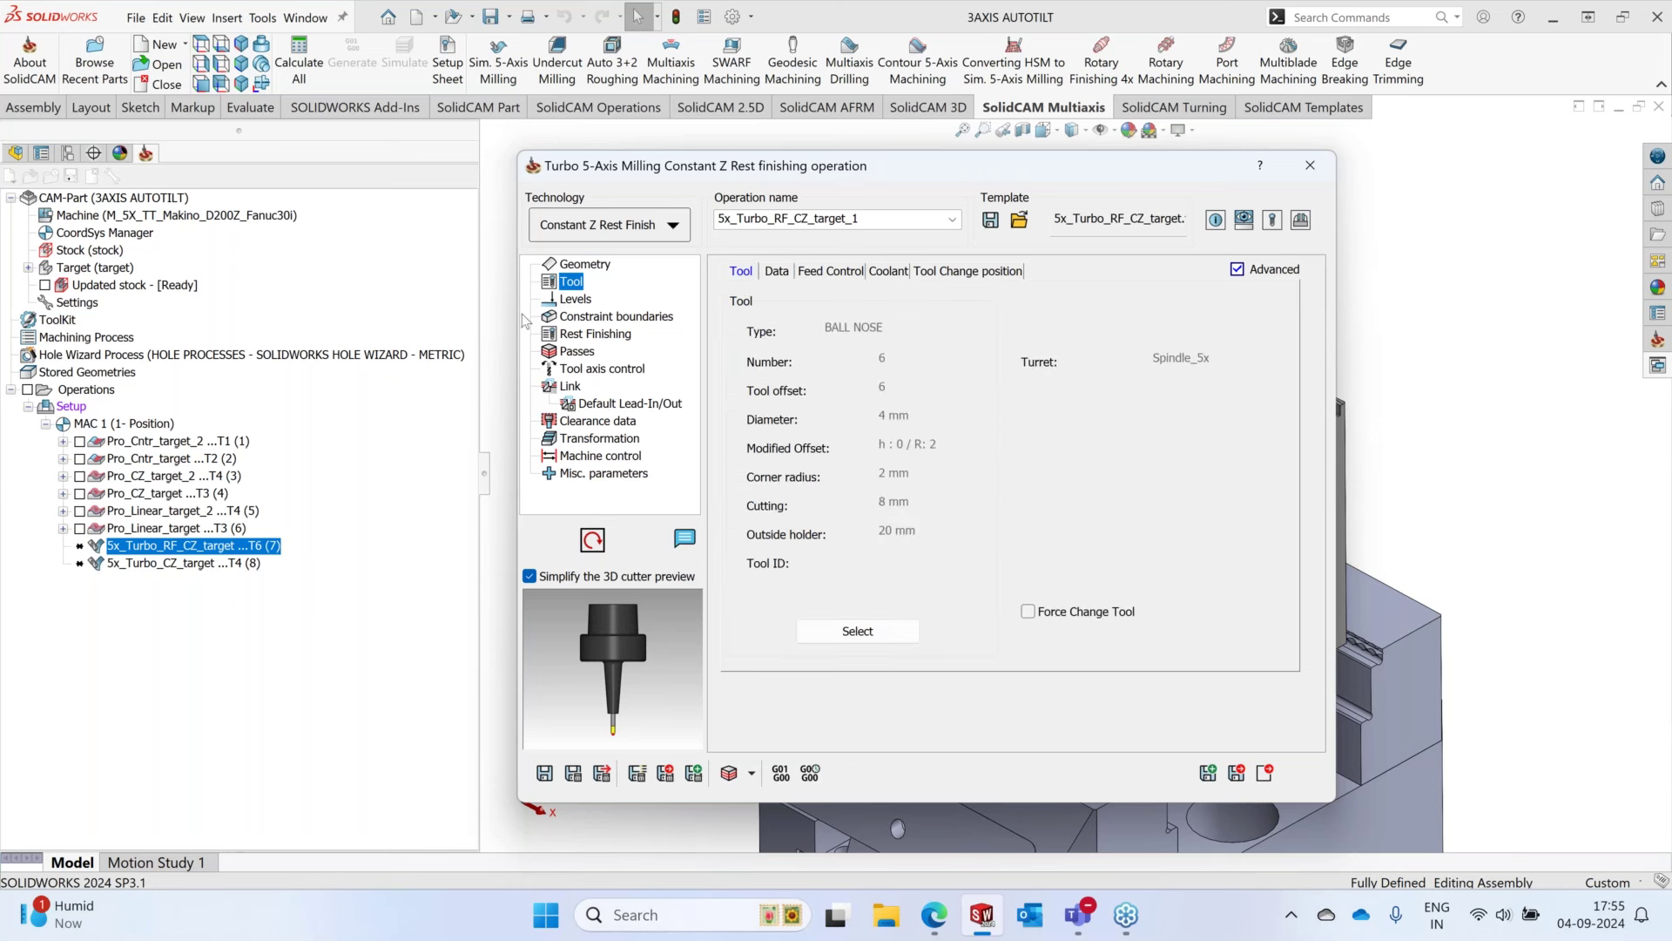
- Review the rest finishing operation's levels, tool axis control and link settings, then try to save it
click(571, 301)
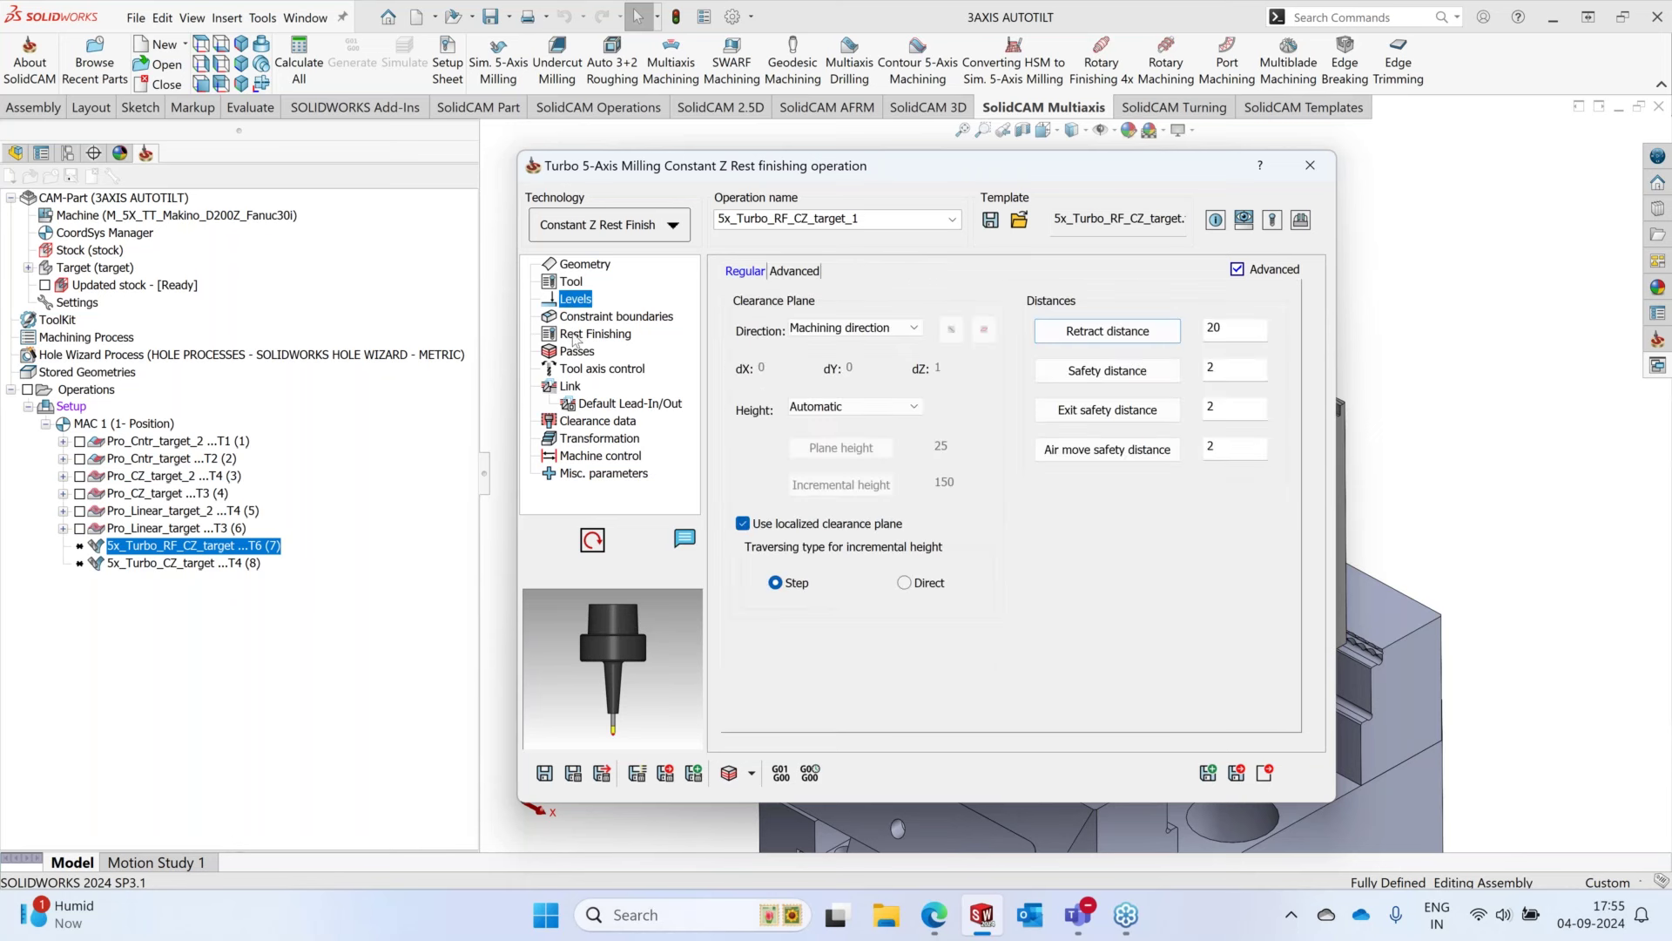
click(607, 368)
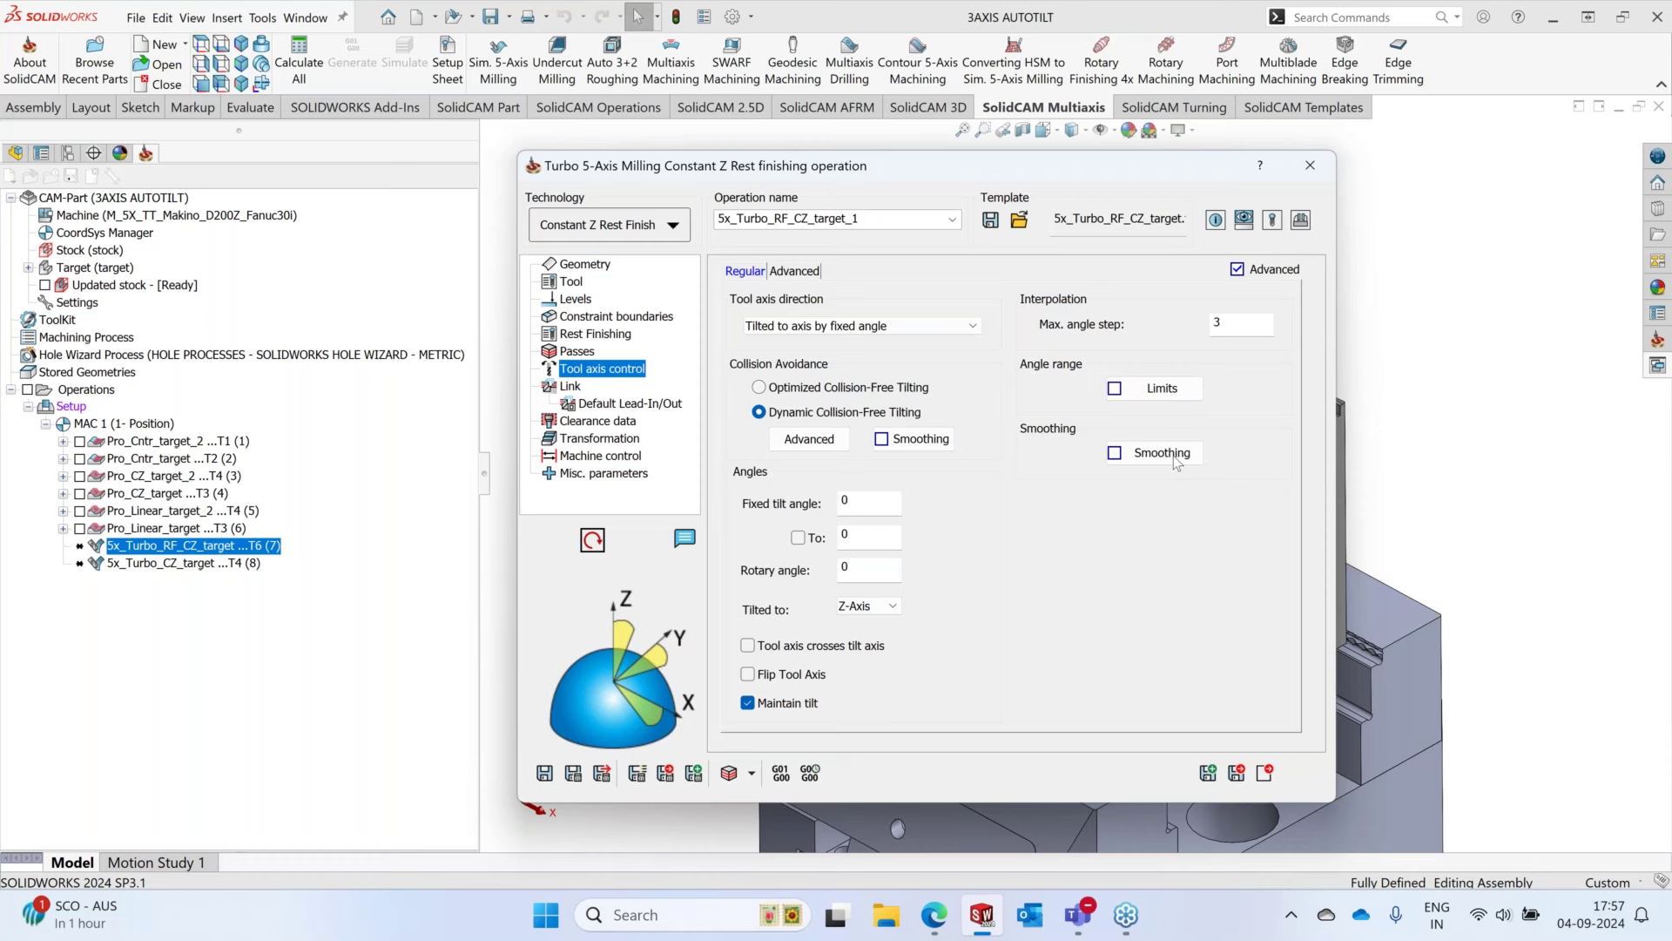
click(573, 387)
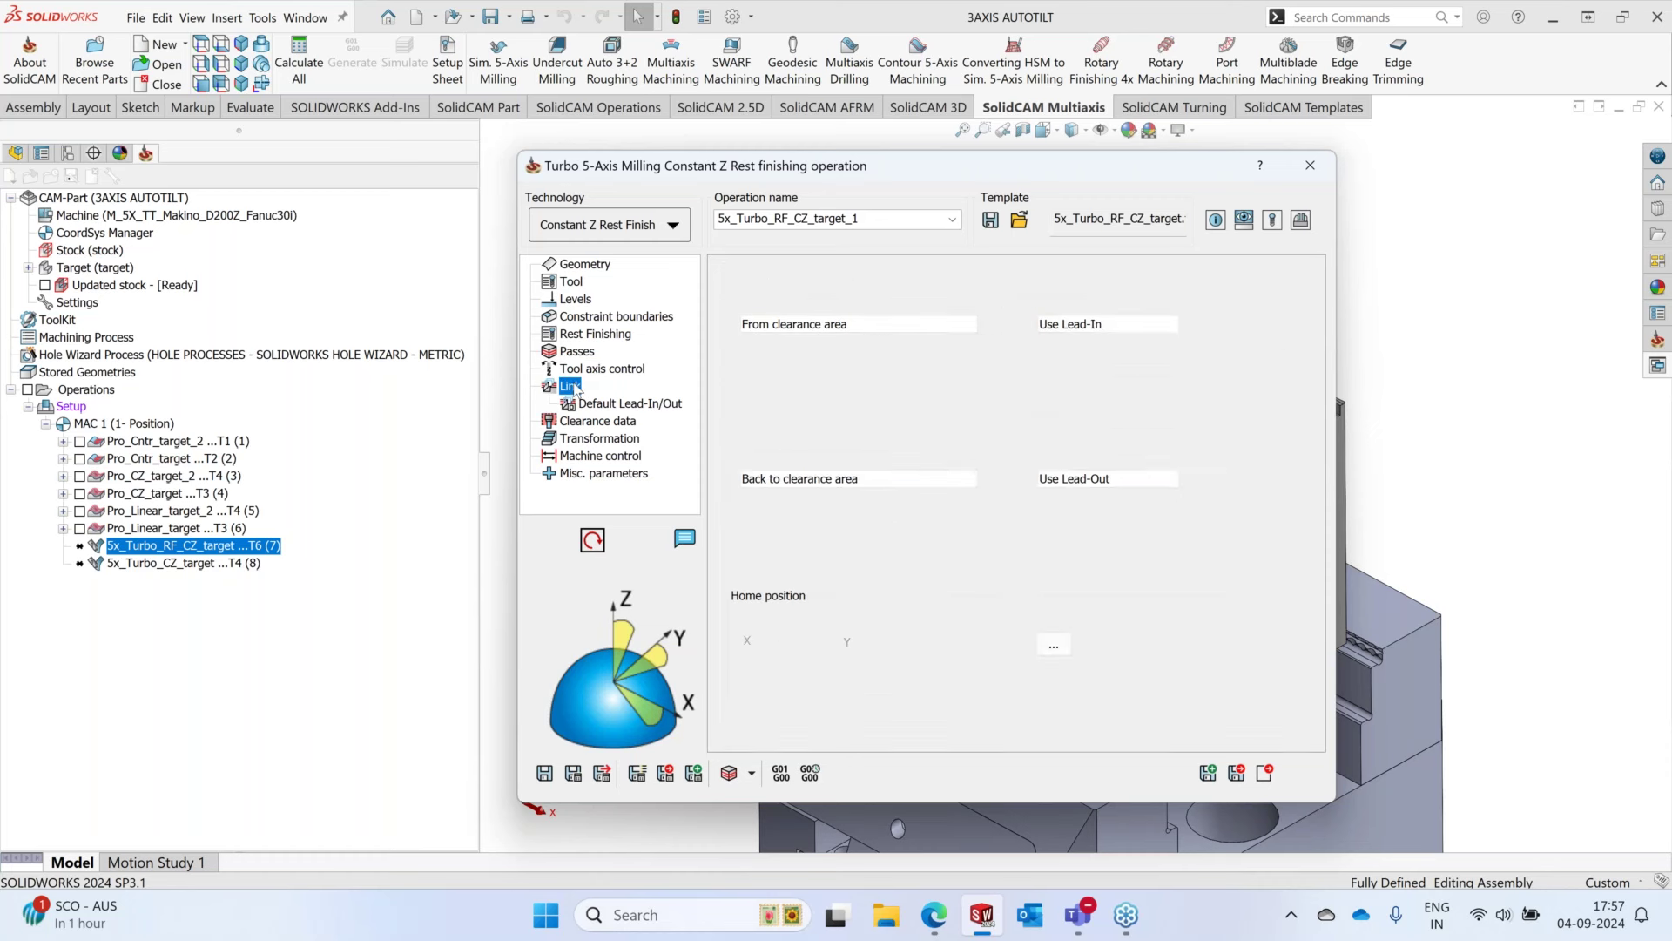
click(544, 773)
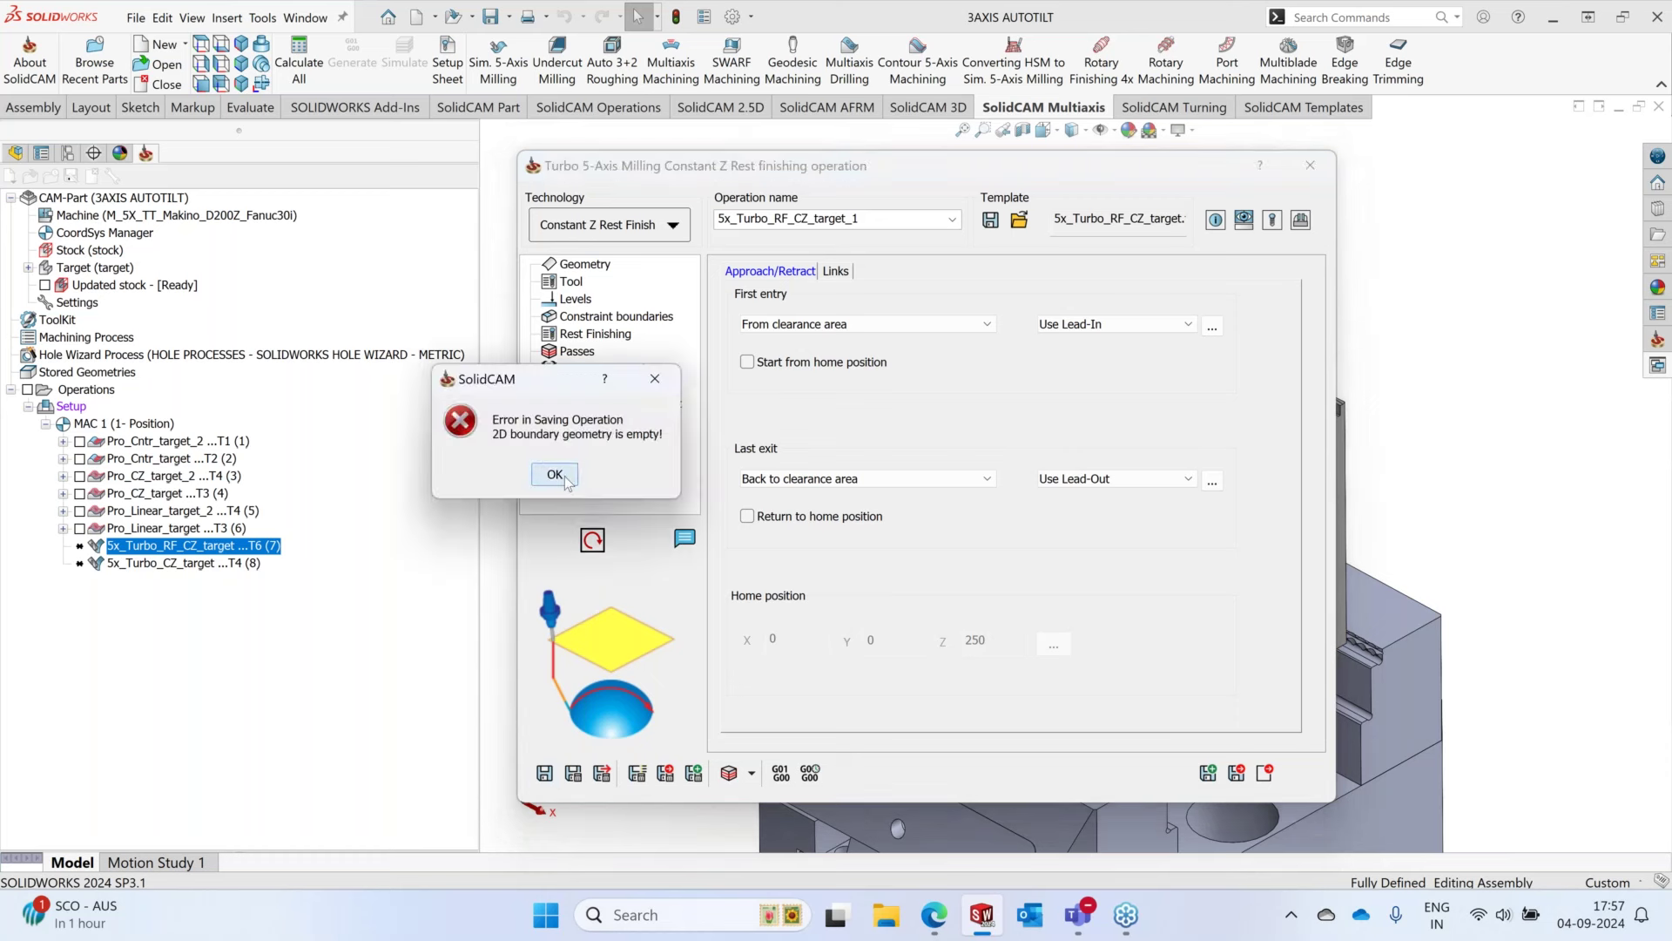
click(552, 473)
- Switch the constraint boundary to an automatically created box of the target geometry, then save and close the operation
click(627, 319)
click(766, 392)
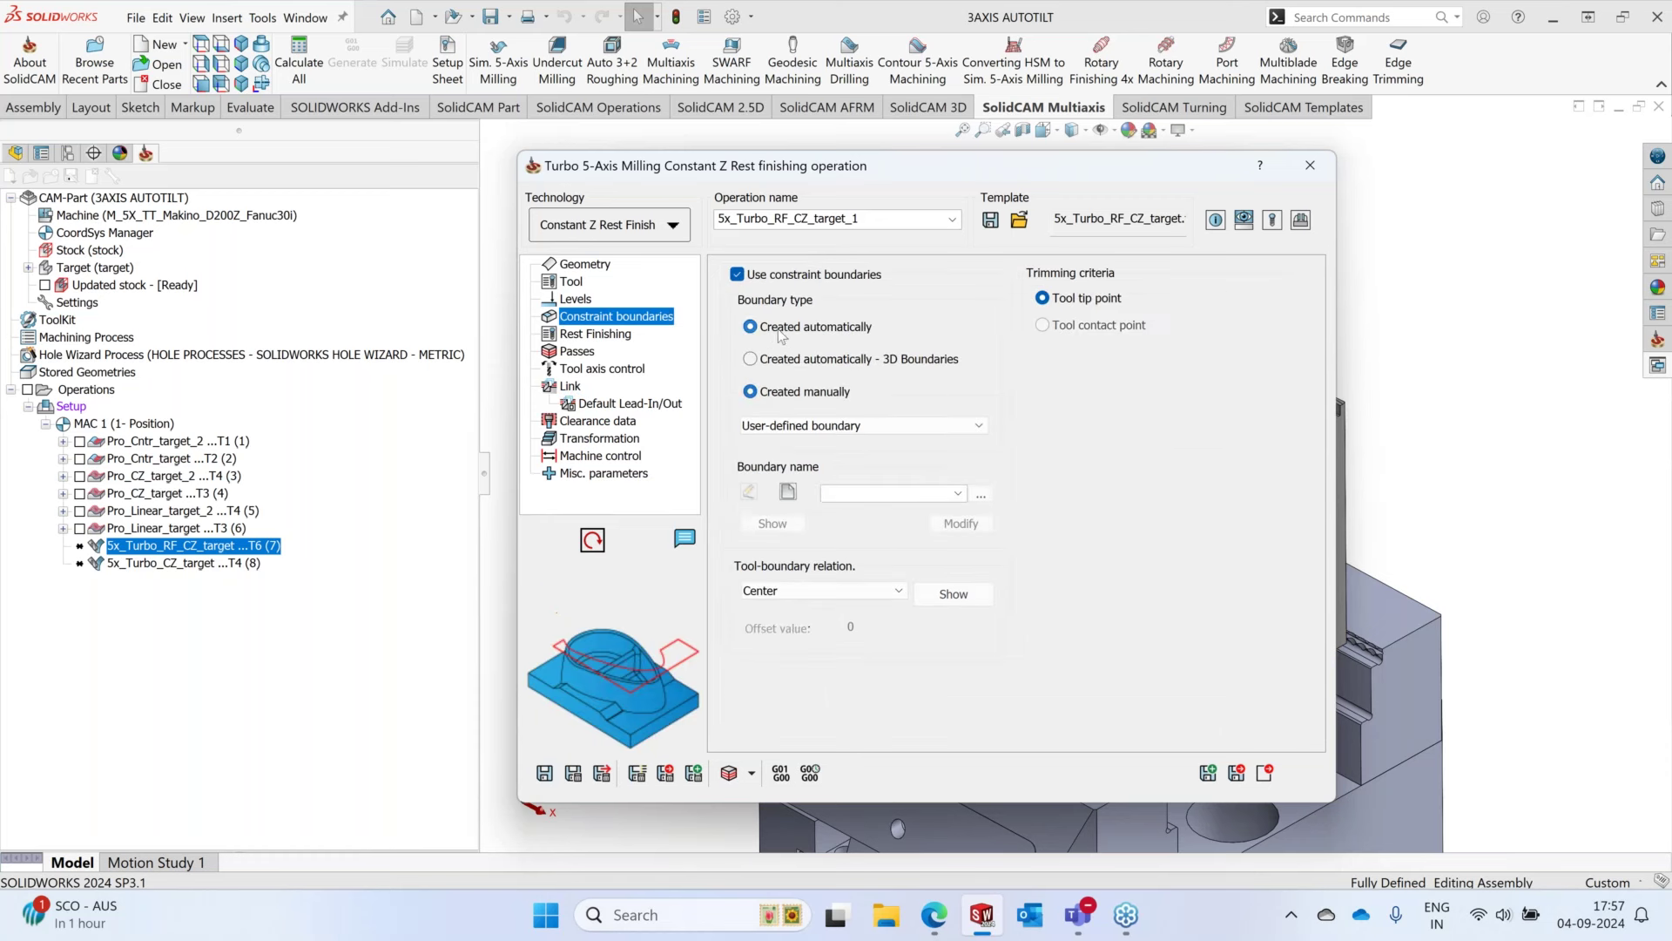
click(786, 329)
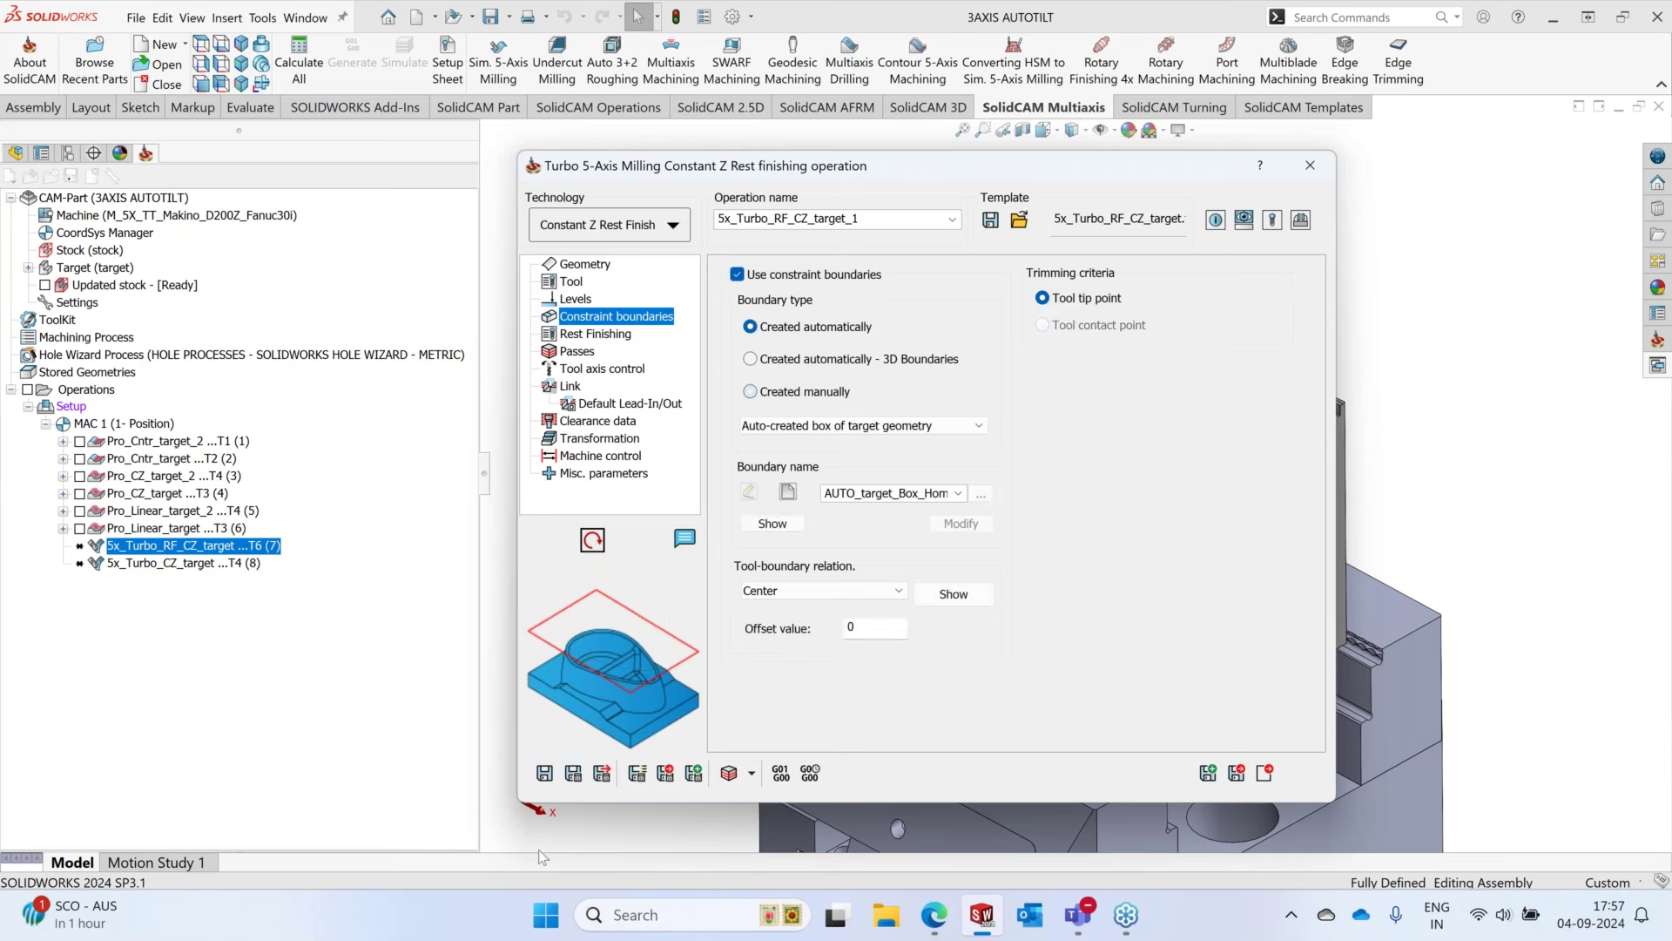
click(544, 774)
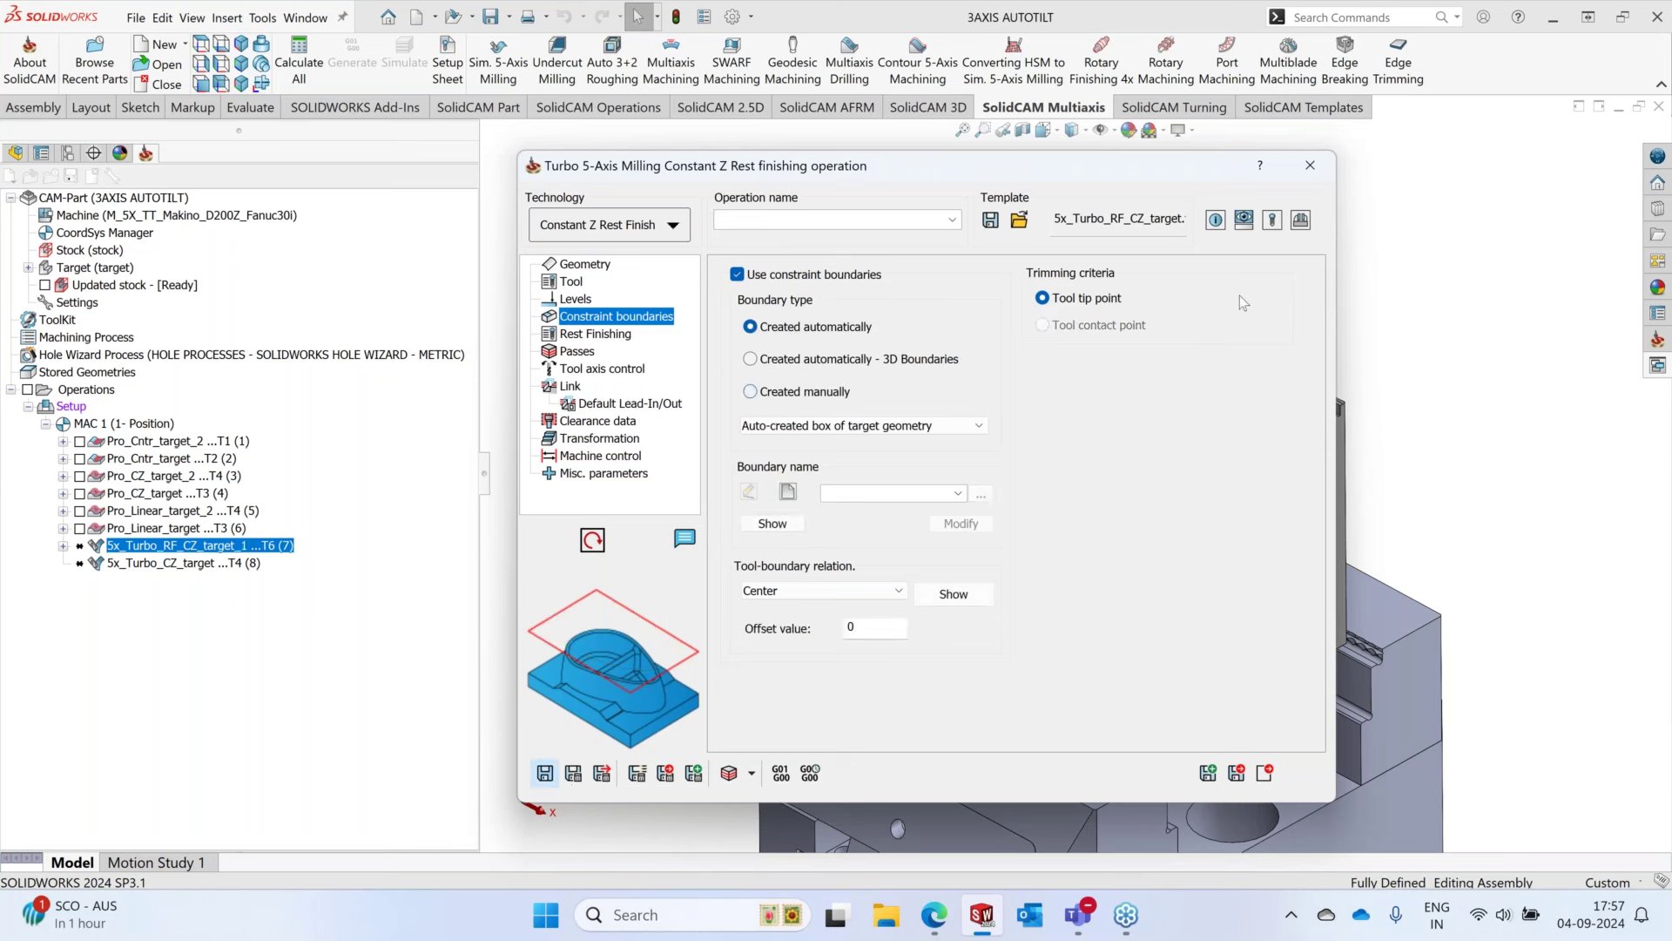
click(1311, 166)
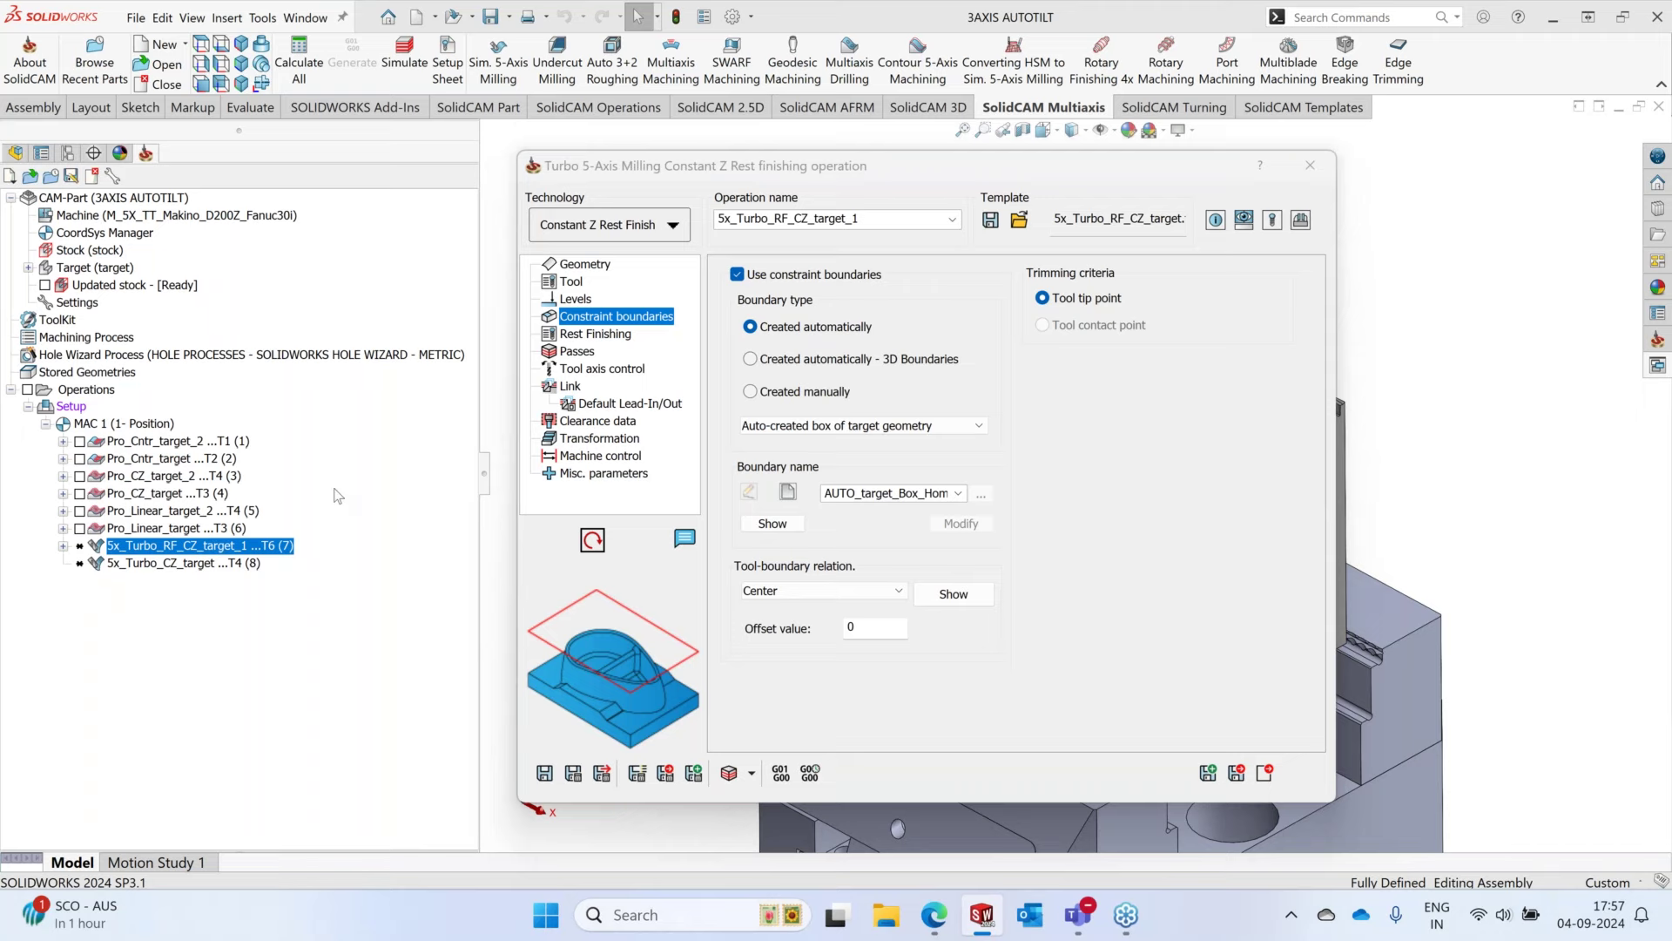
- Calculate the T6 Turbo rest finishing operation and inspect its tool path along the mold's corners and fillets
right_click(206, 545)
click(270, 328)
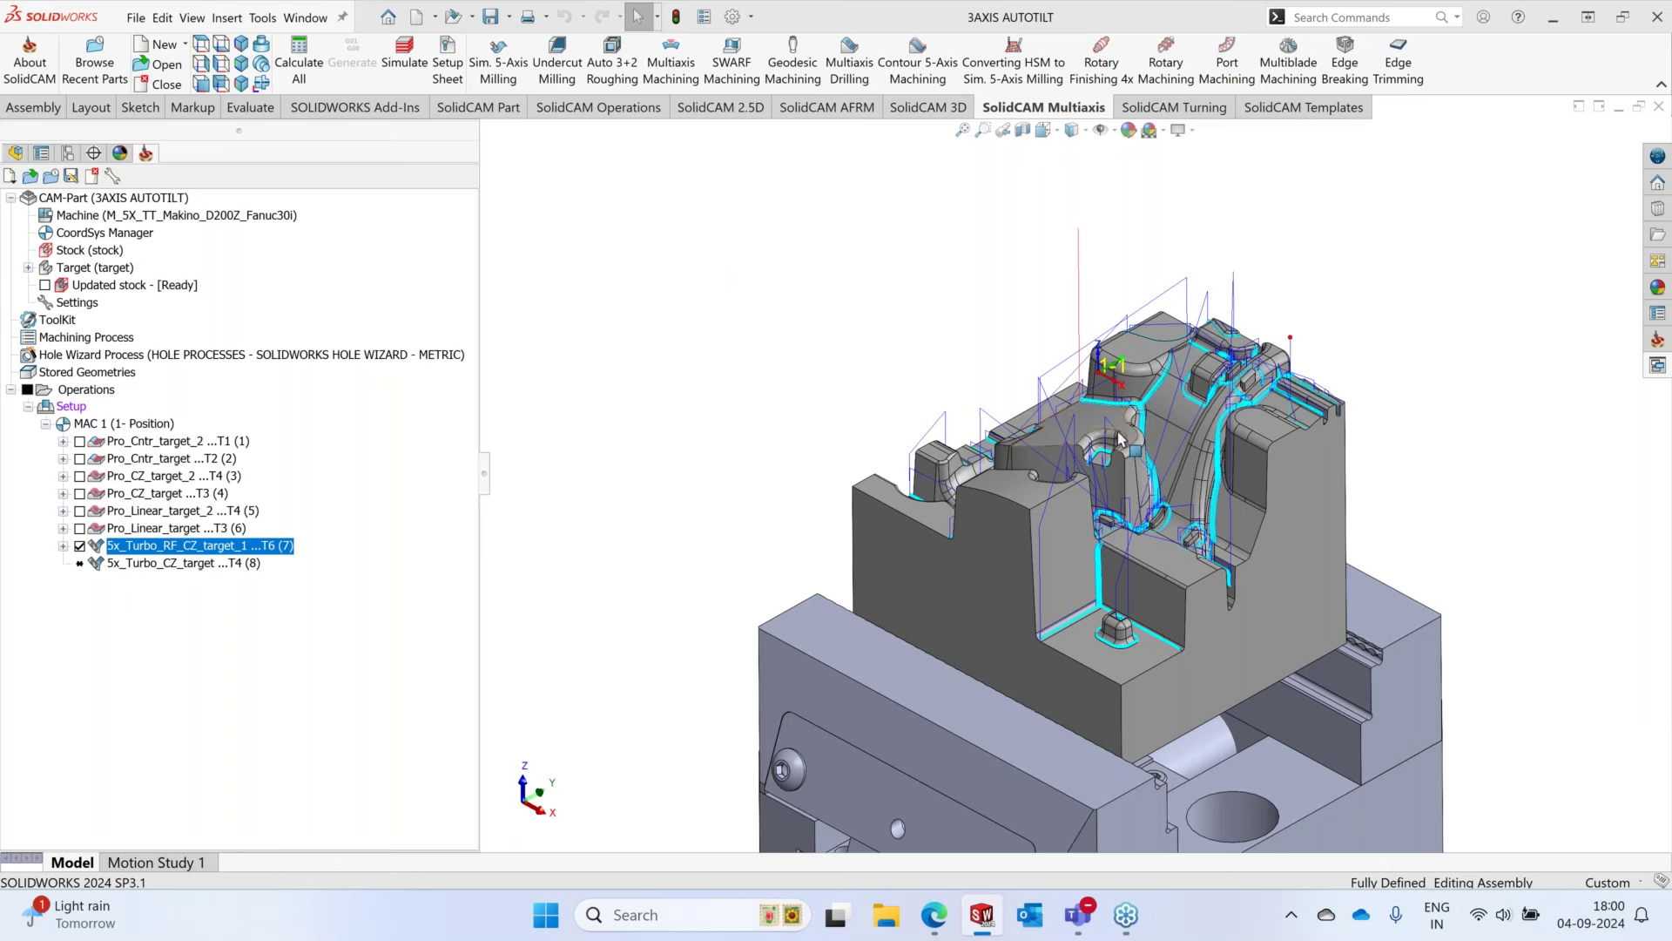
middle_drag(1072, 409, 1039, 514)
scroll(1131, 707, down, 10)
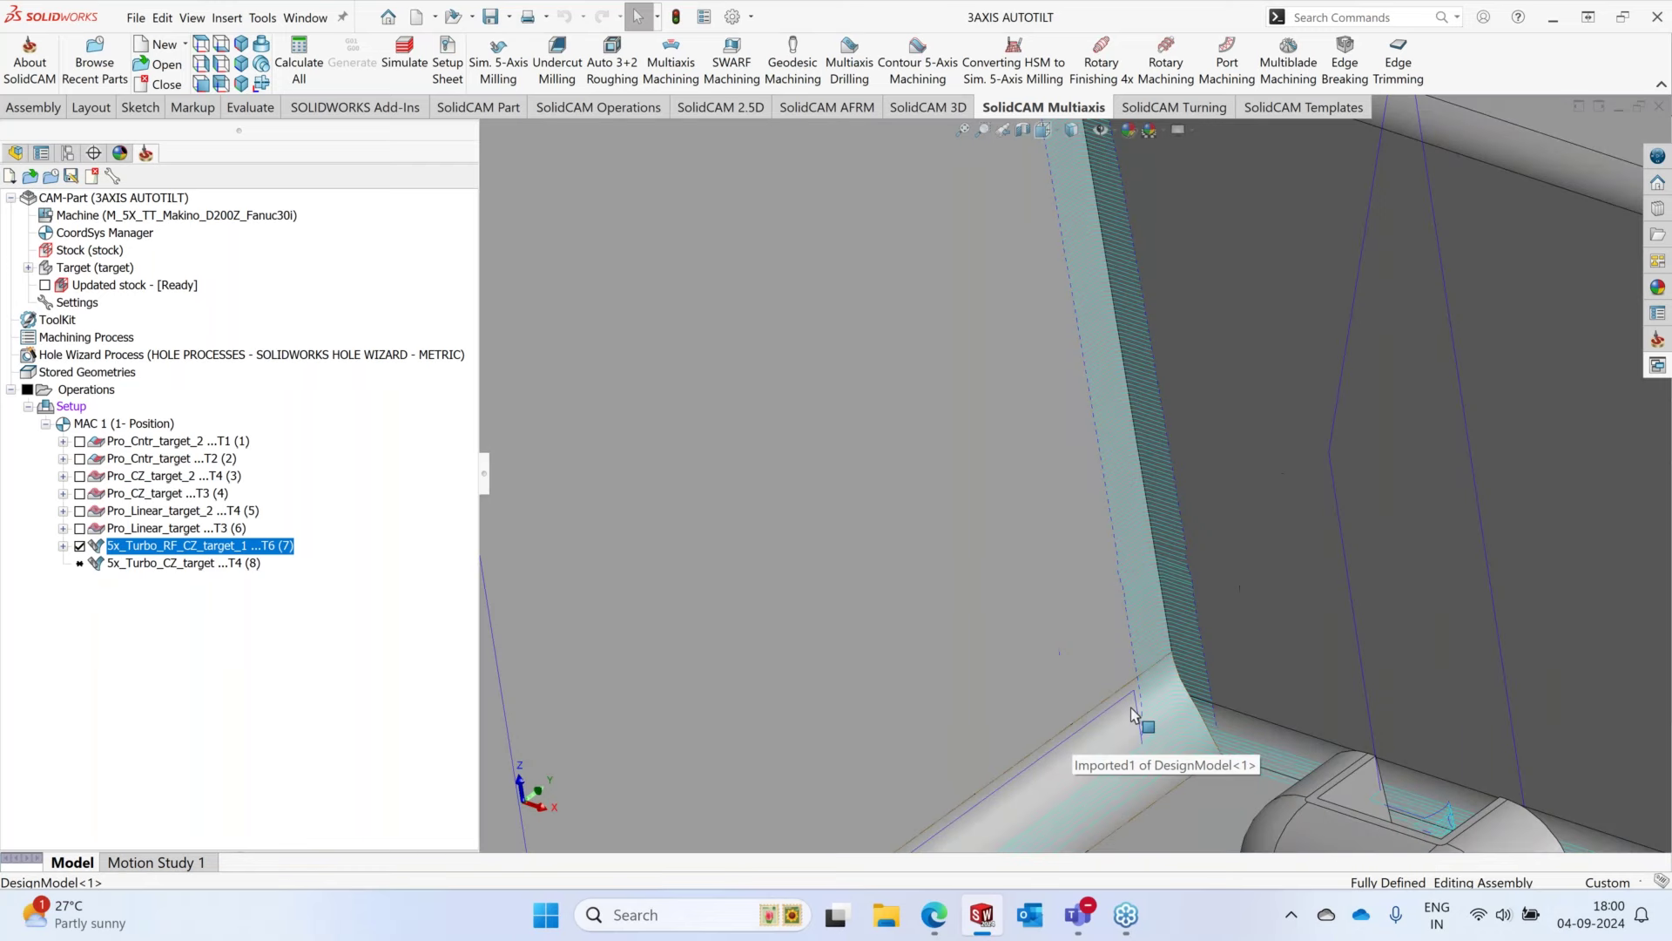
scroll(1132, 705, up, 3)
mouse_move(1153, 694)
middle_down()
mouse_move(1223, 673)
mouse_move(1164, 760)
mouse_move(1203, 668)
mouse_move(1150, 669)
middle_up()
scroll(1200, 665, up, 3)
- Open the T6 operation in the SolidCAM Simulator, examine the tilted tool in the lower pocket corner, then hide the tool path
right_click(167, 545)
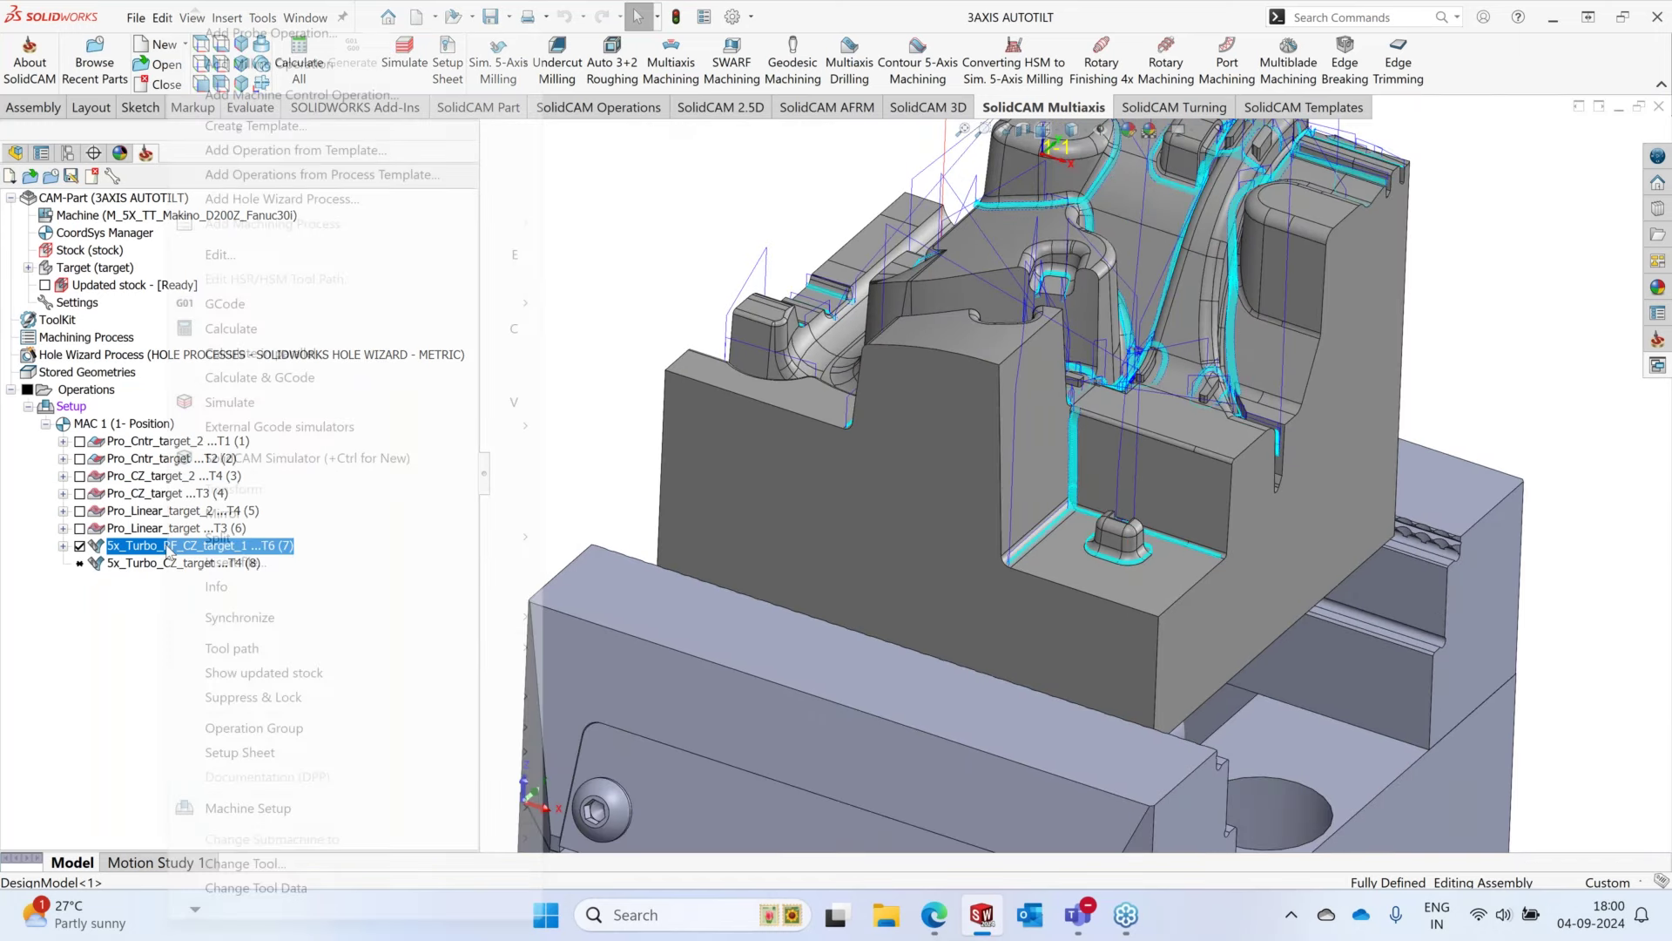
click(250, 459)
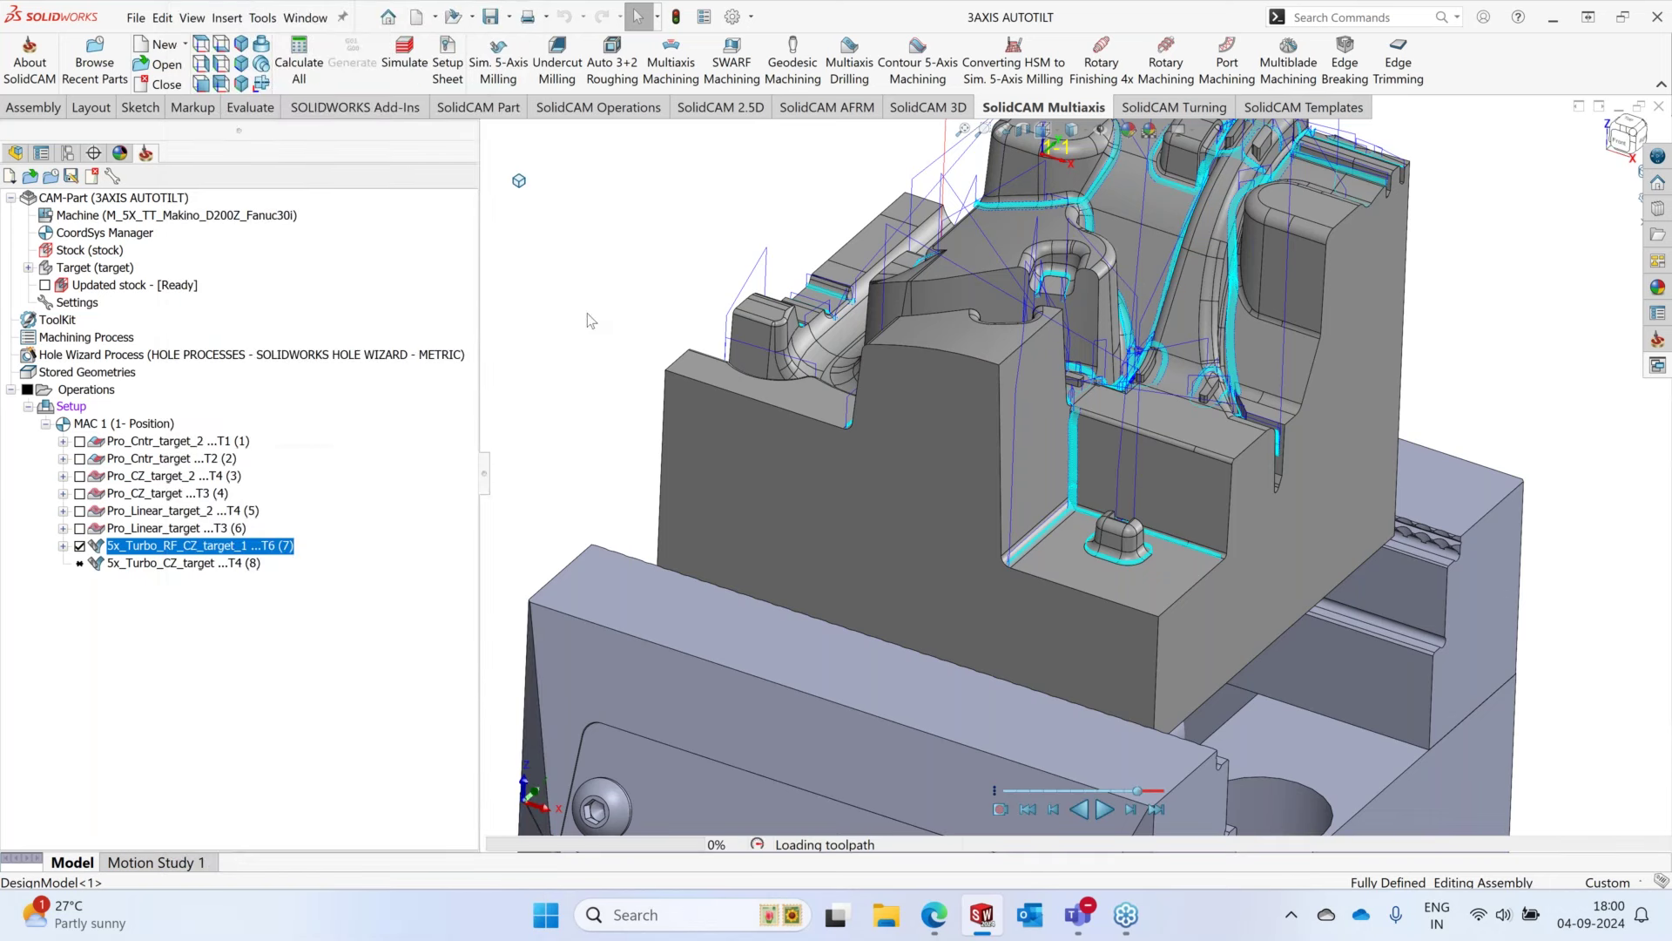
scroll(1120, 504, up, 5)
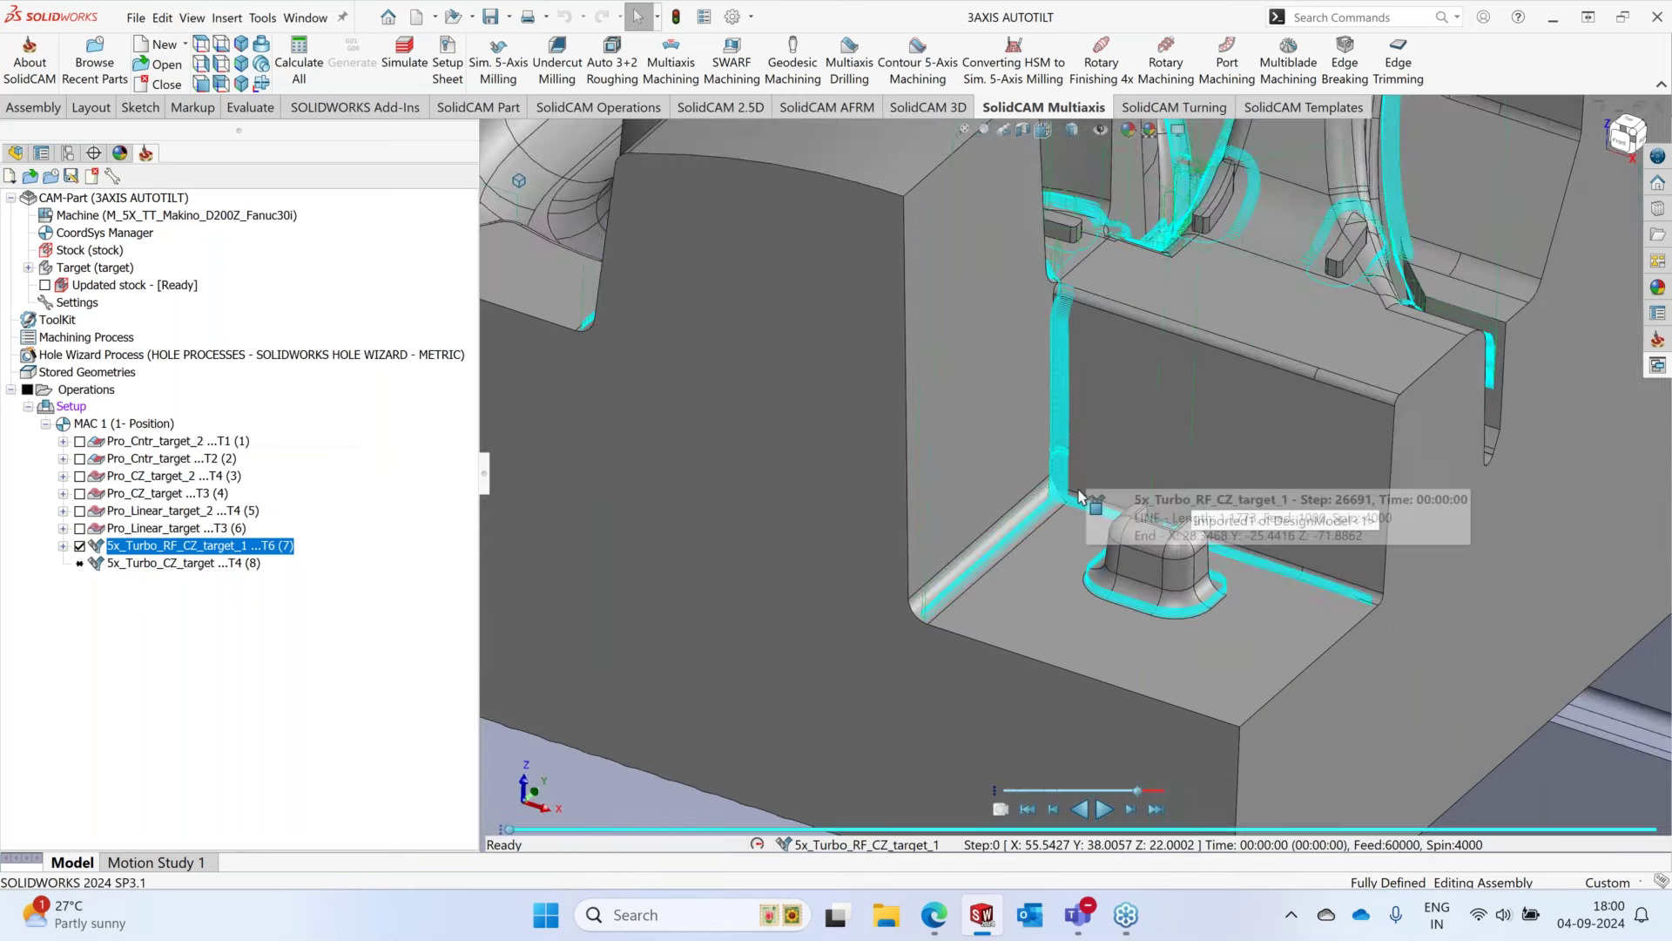
mouse_move(1006, 544)
click(983, 582)
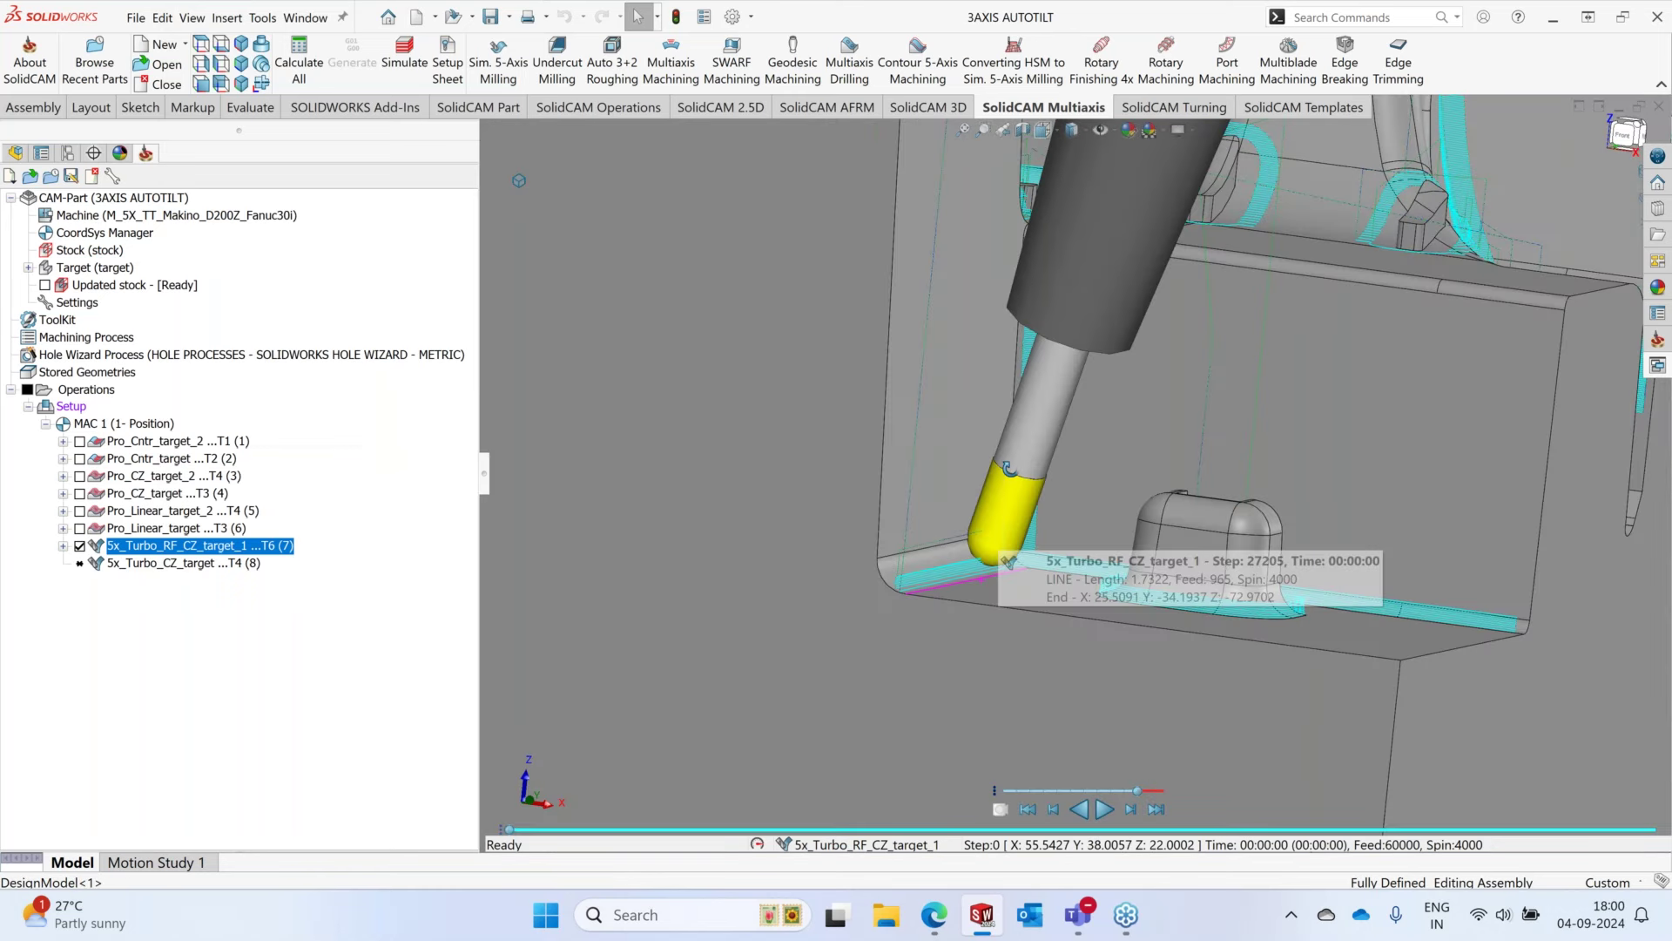
scroll(1007, 560, down, 4)
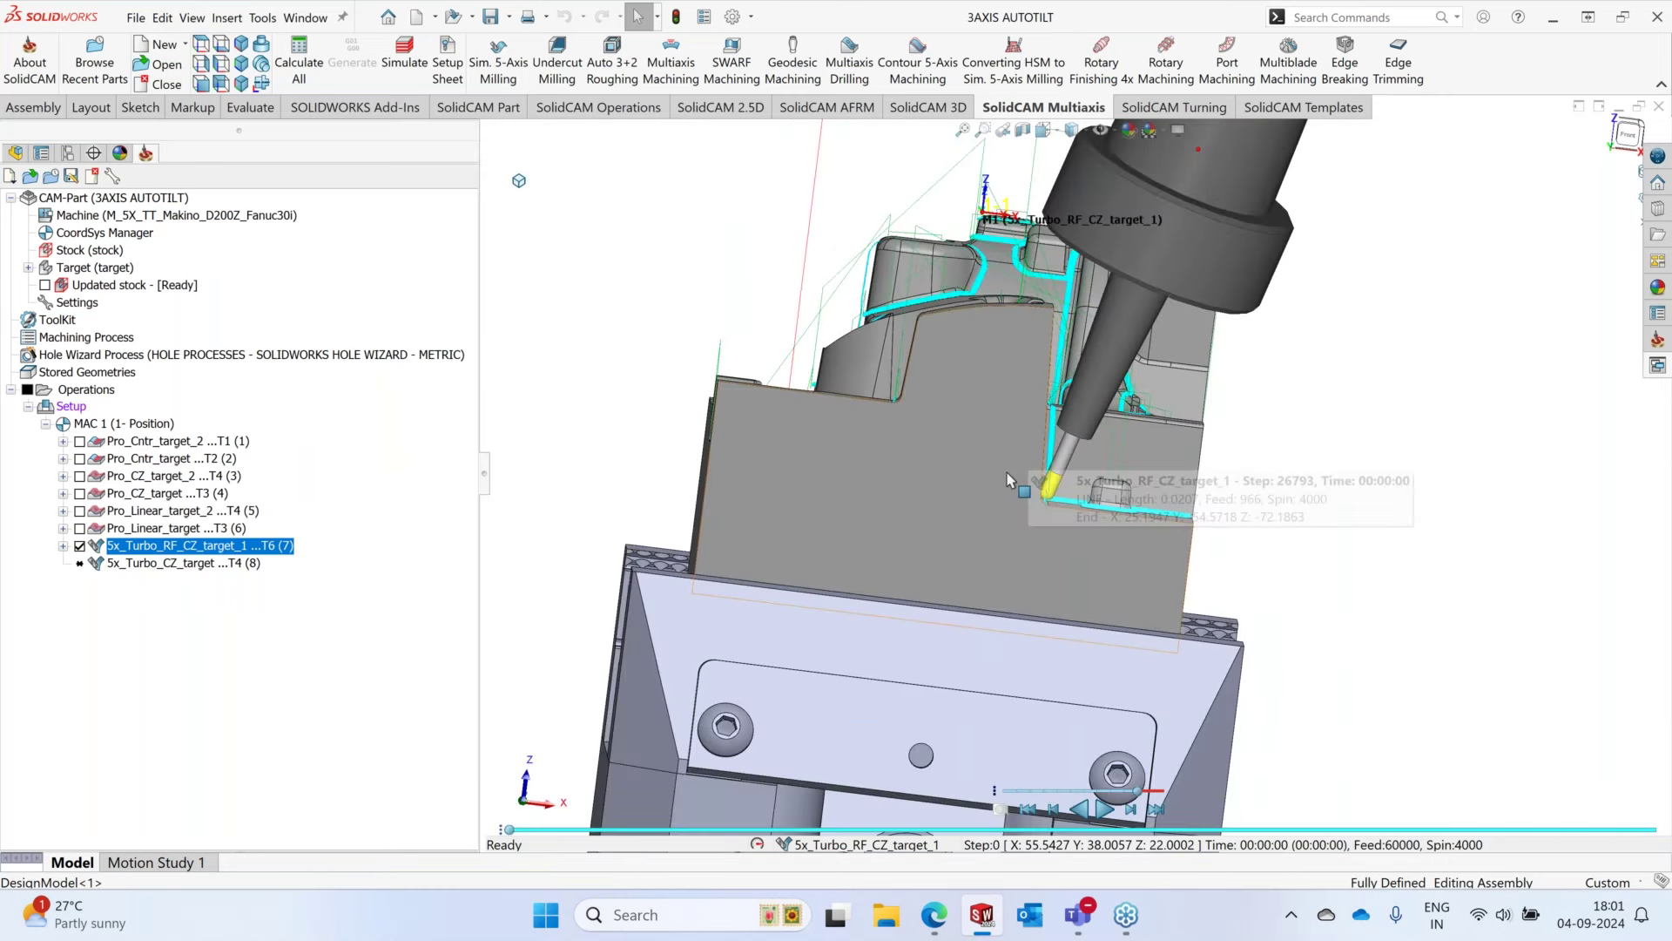
middle_drag(1008, 480, 1003, 554)
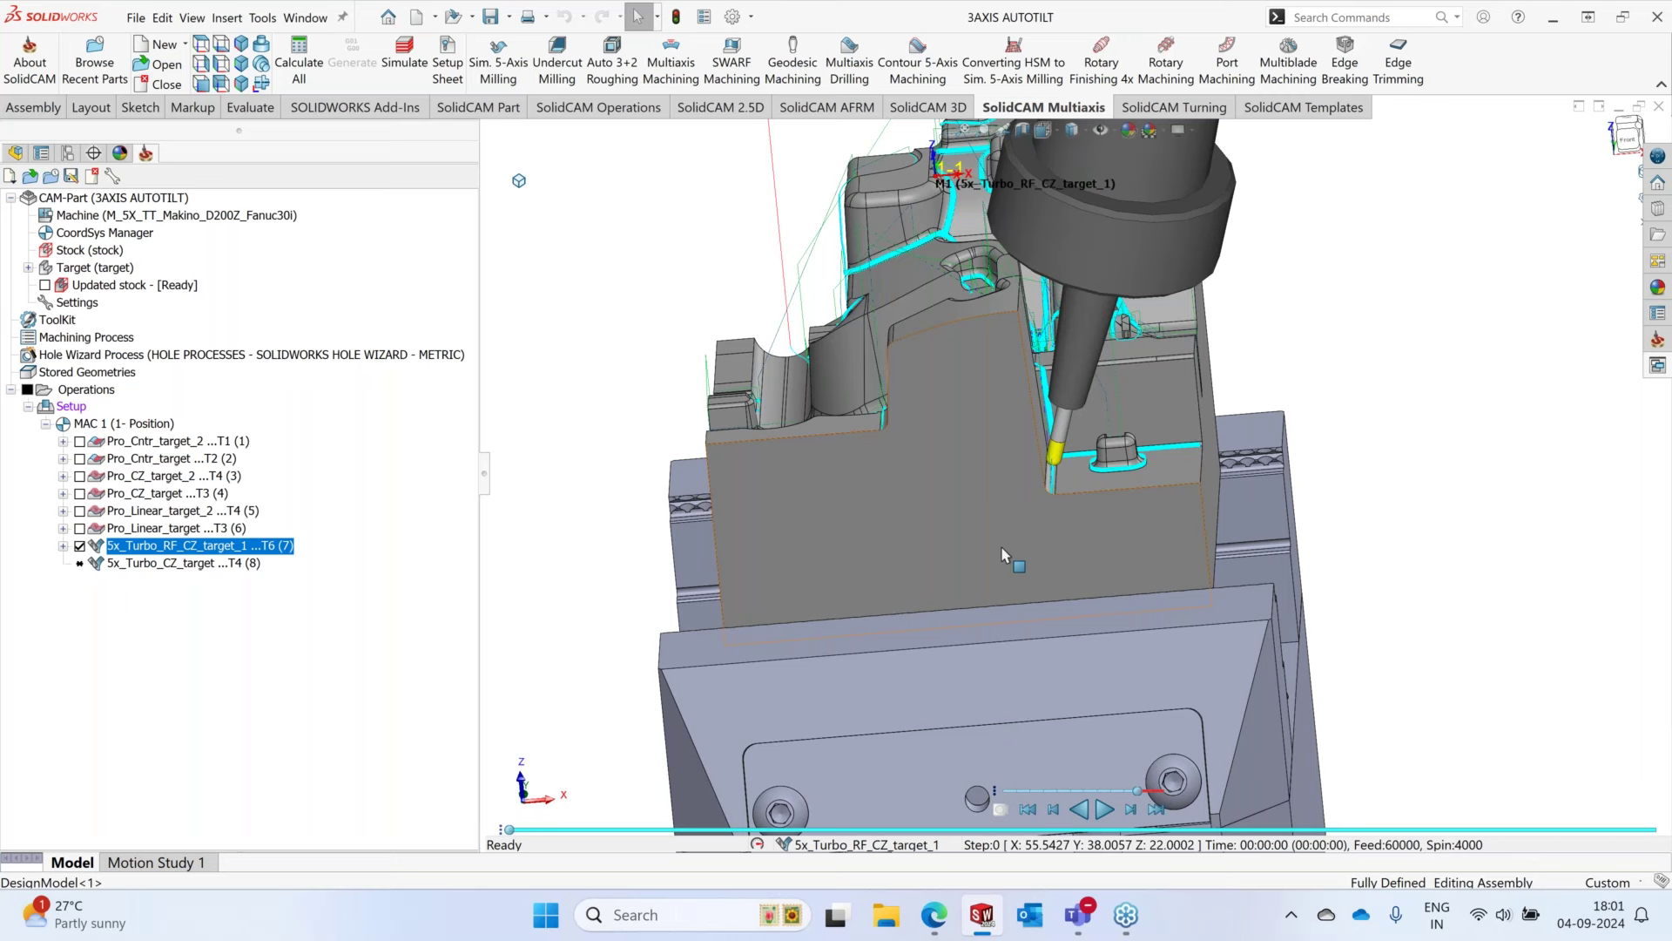
click(79, 546)
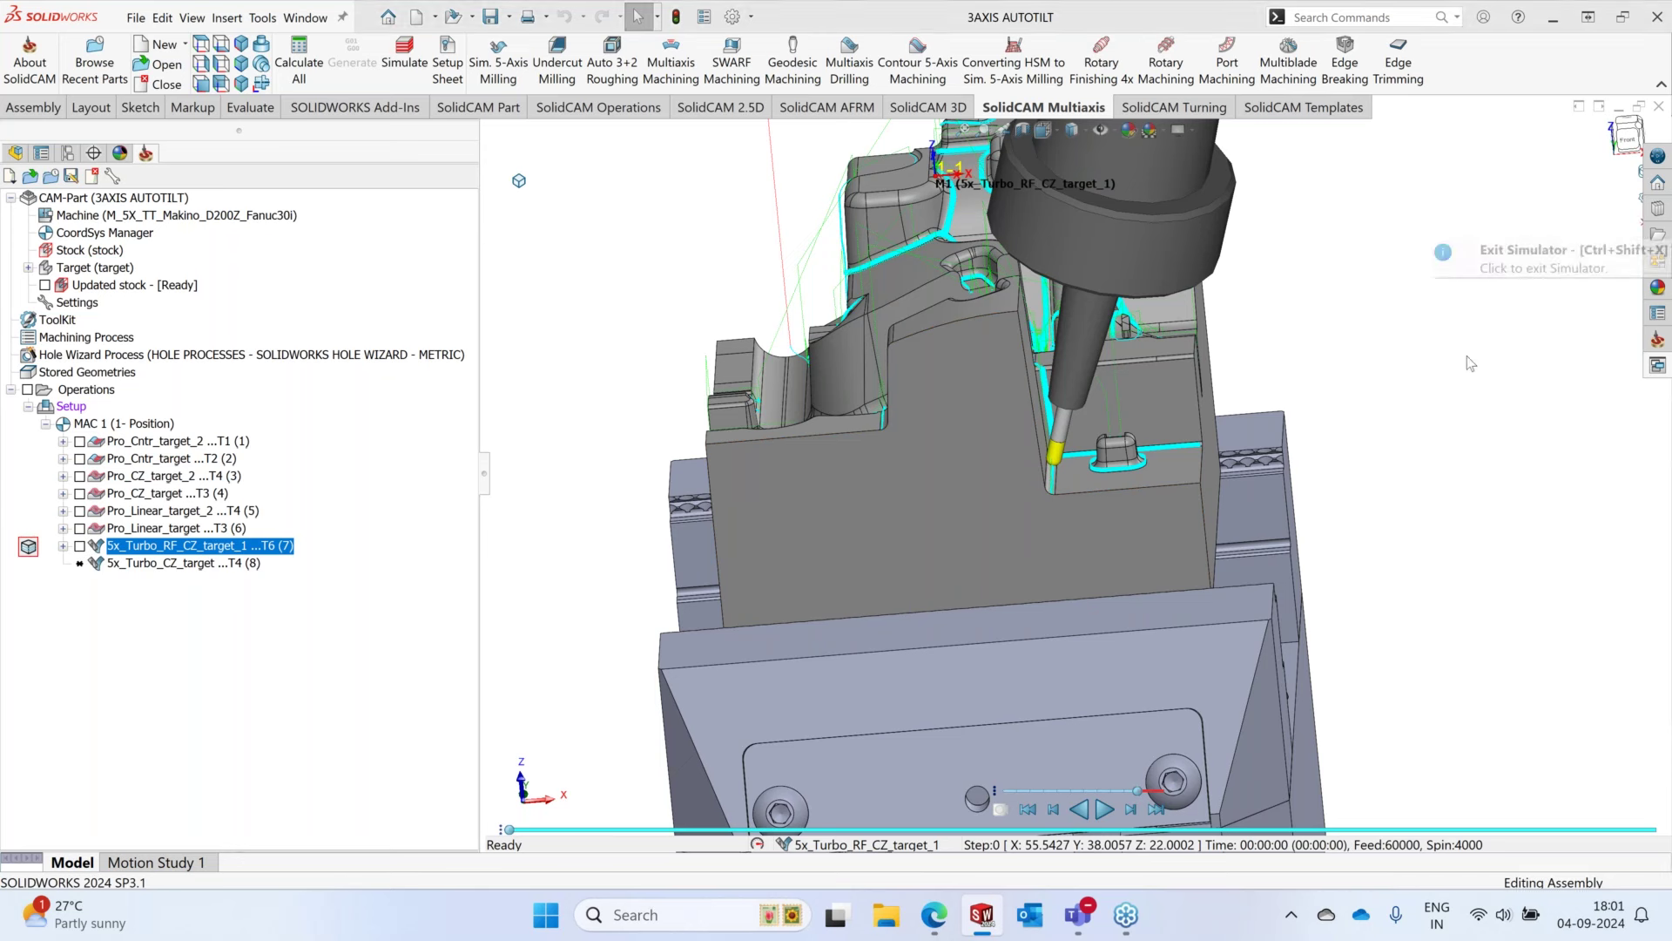
- Open the T4 Turbo Constant Z operation for editing and review its tool, levels and constraint boundary settings
click(178, 563)
right_click(163, 573)
click(262, 255)
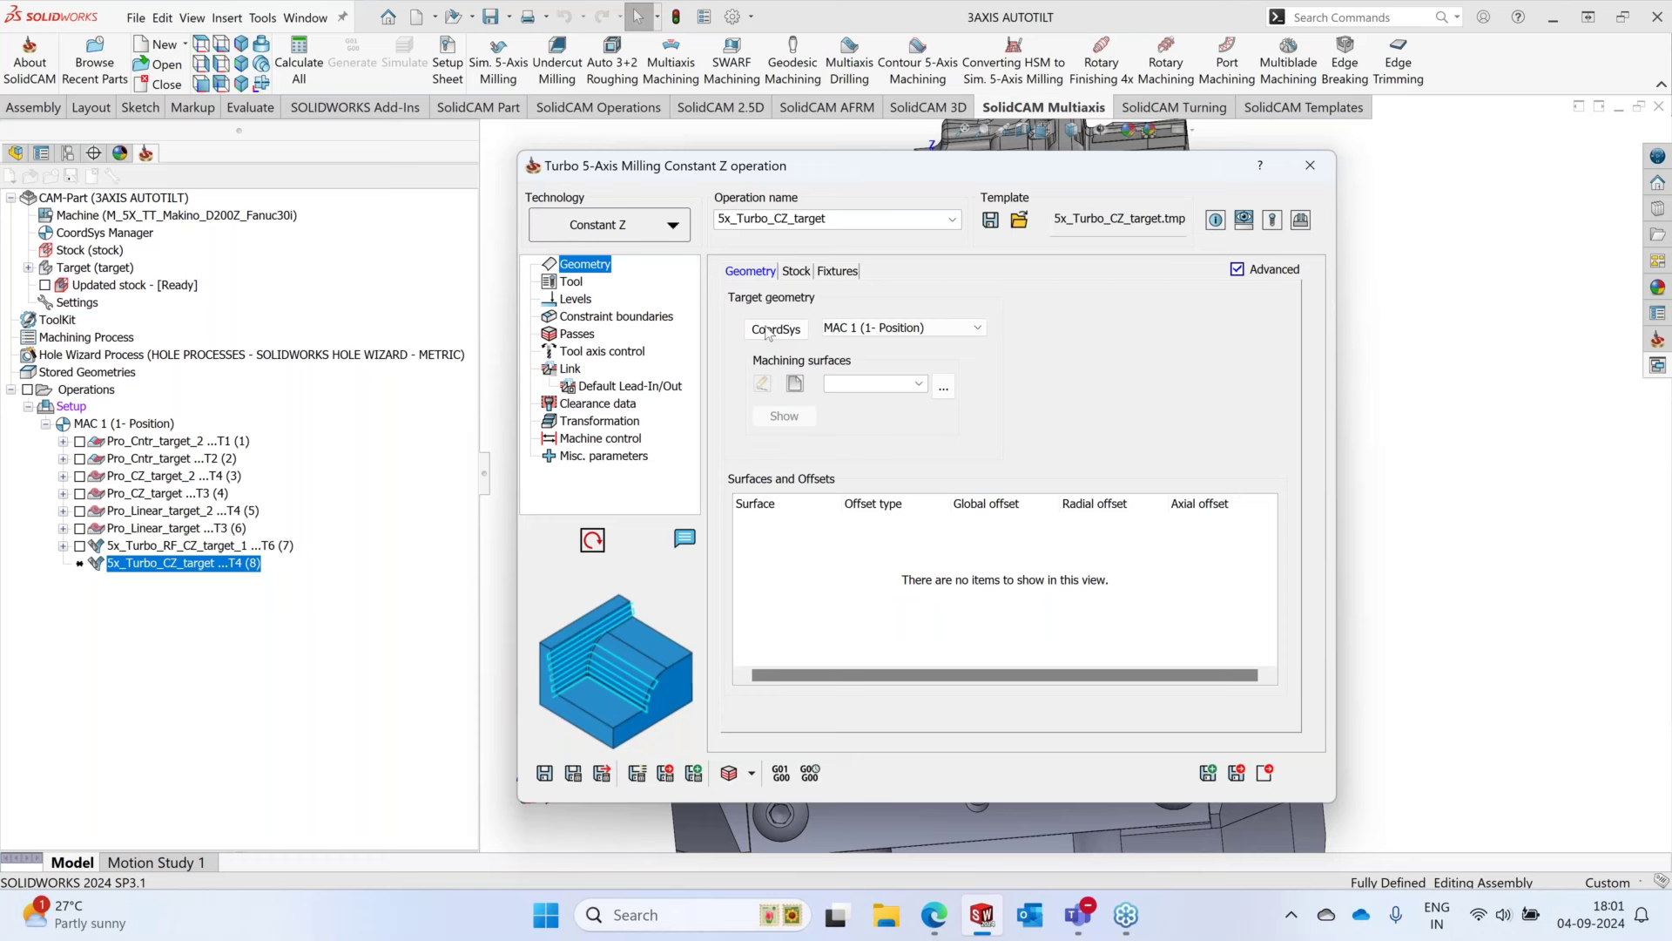
click(575, 283)
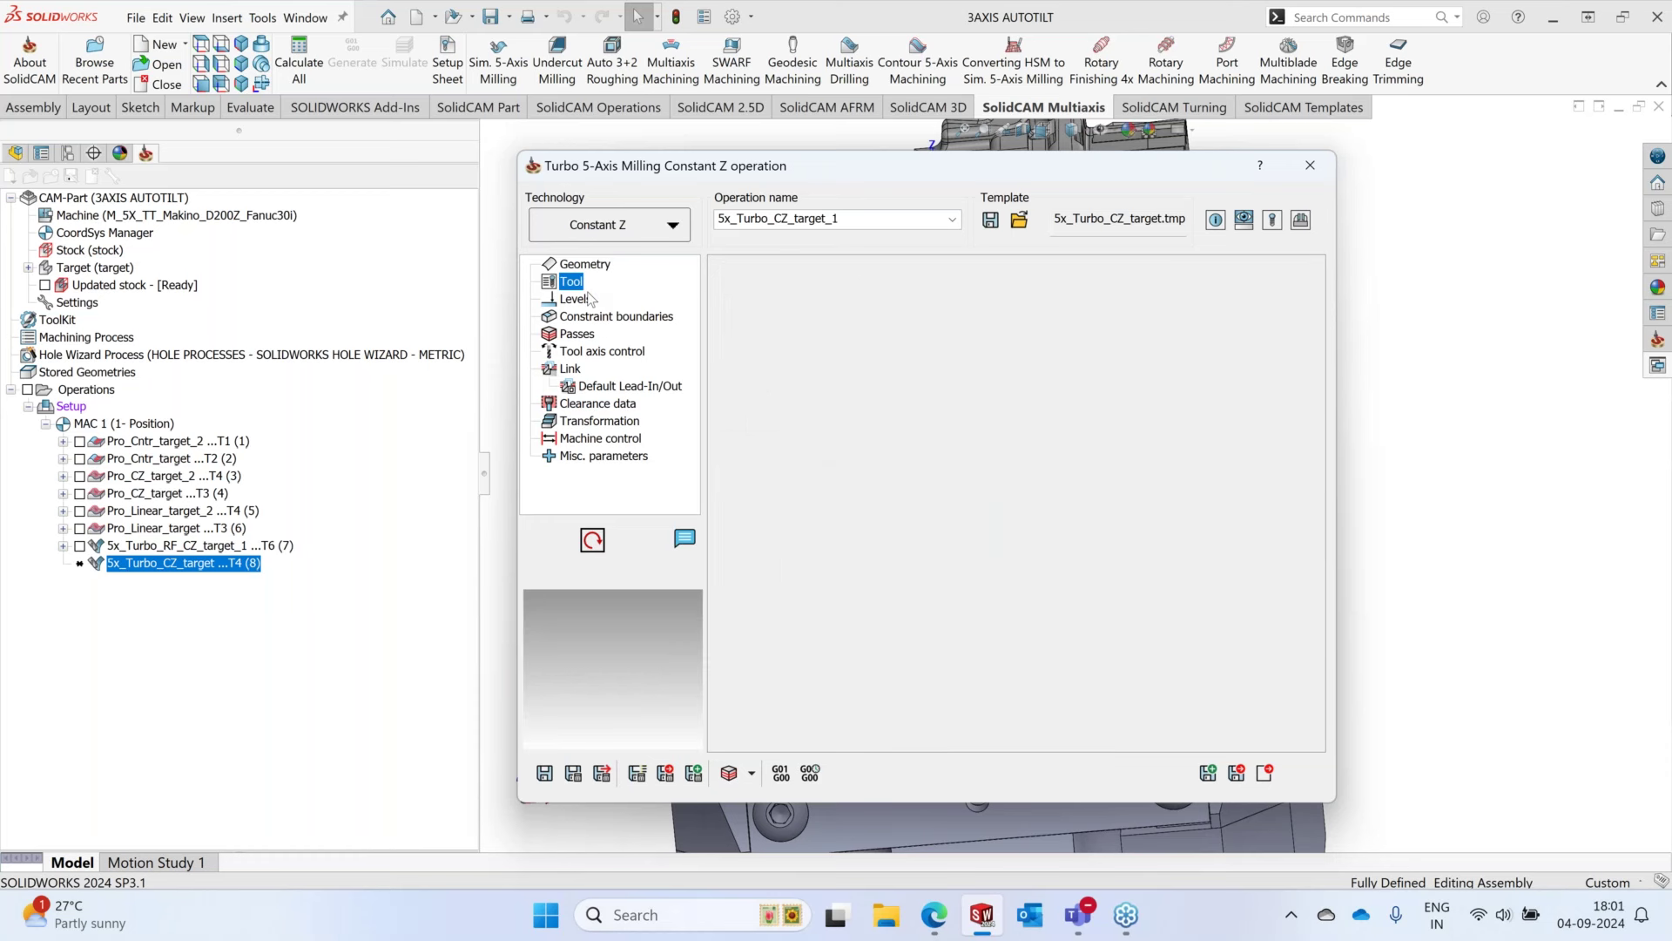
click(575, 299)
click(615, 317)
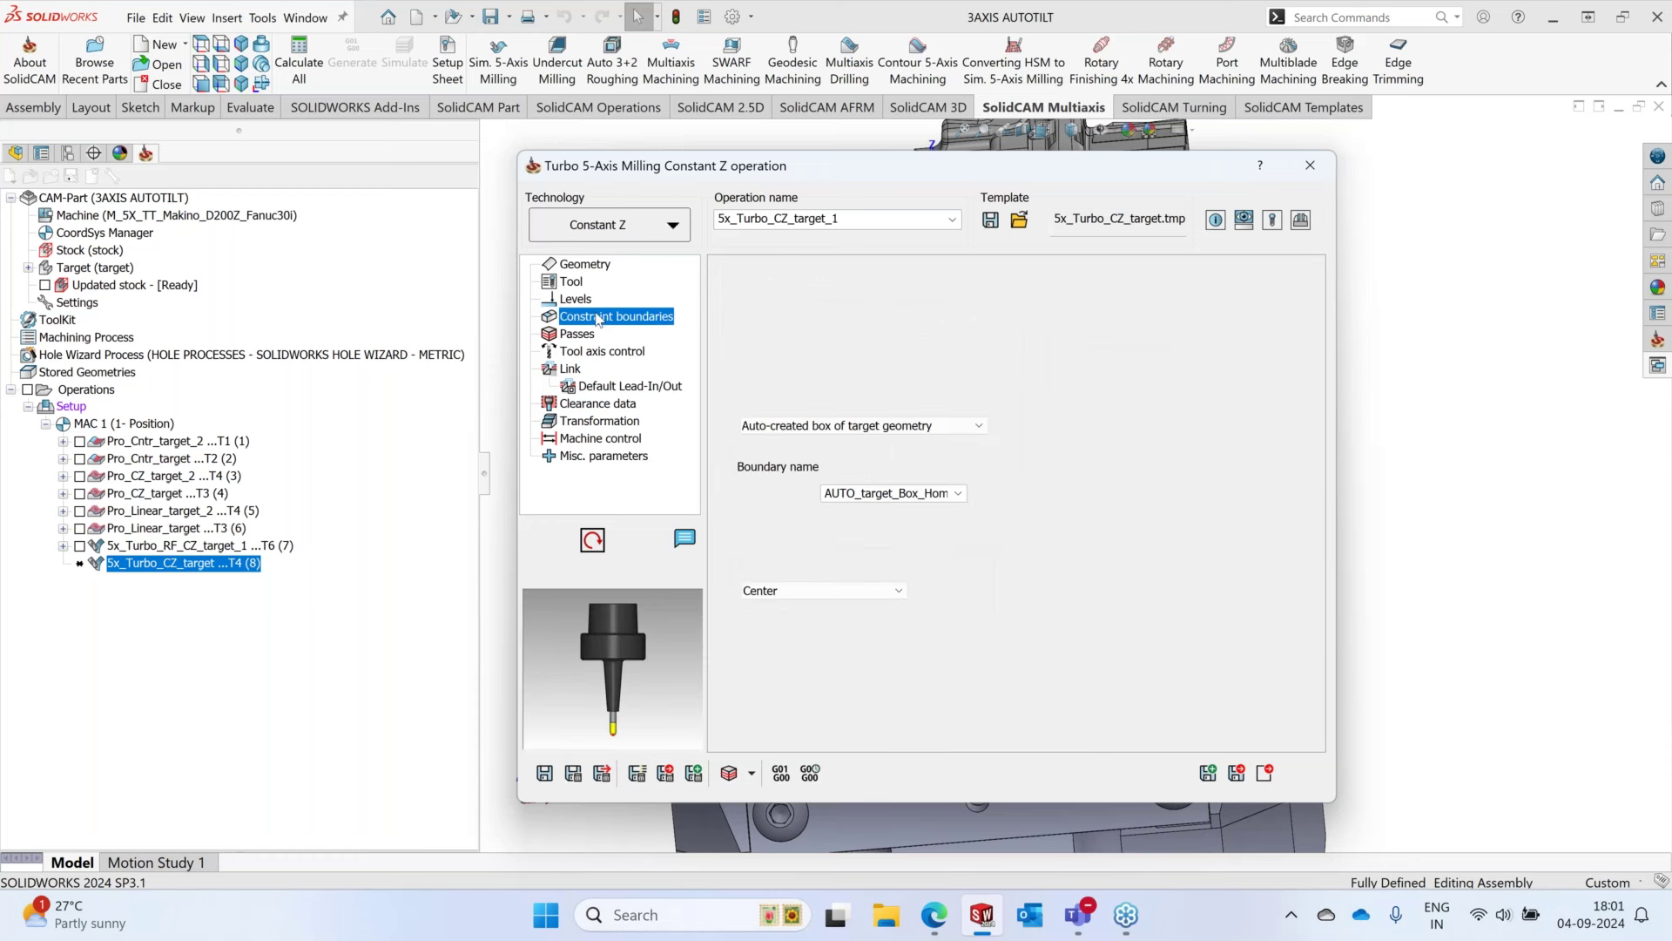
- Review the Constant Z operation's passes, angle range and tool axis control, then save and close it
click(576, 334)
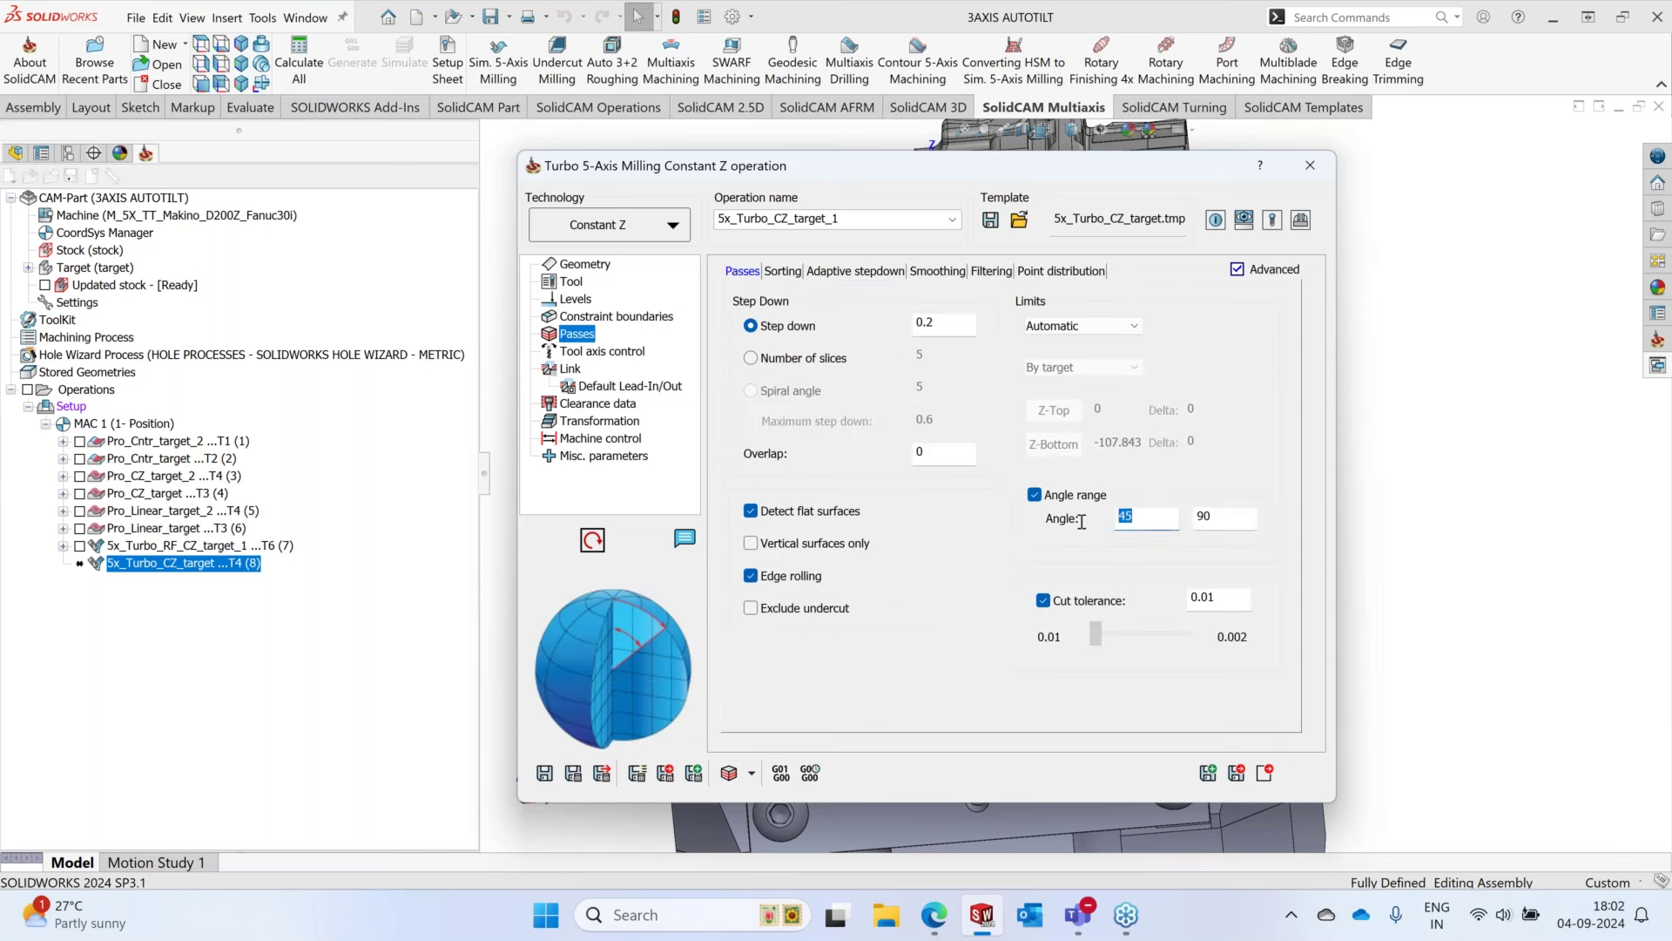
double_click(1205, 519)
click(599, 351)
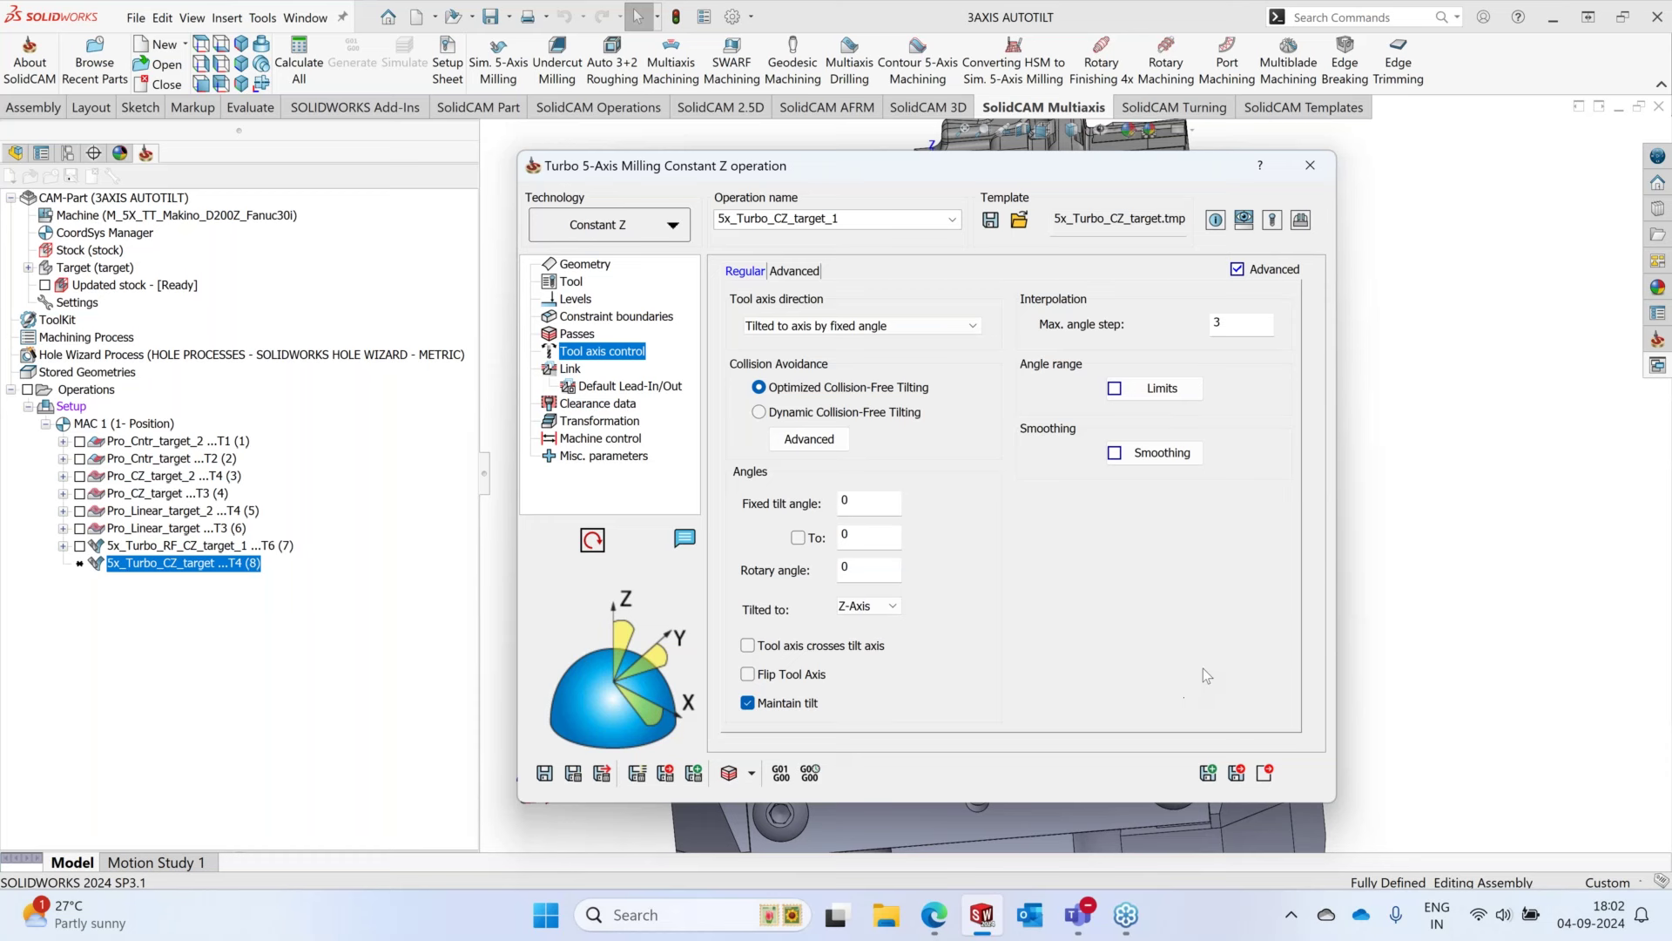
key(ctrl+s)
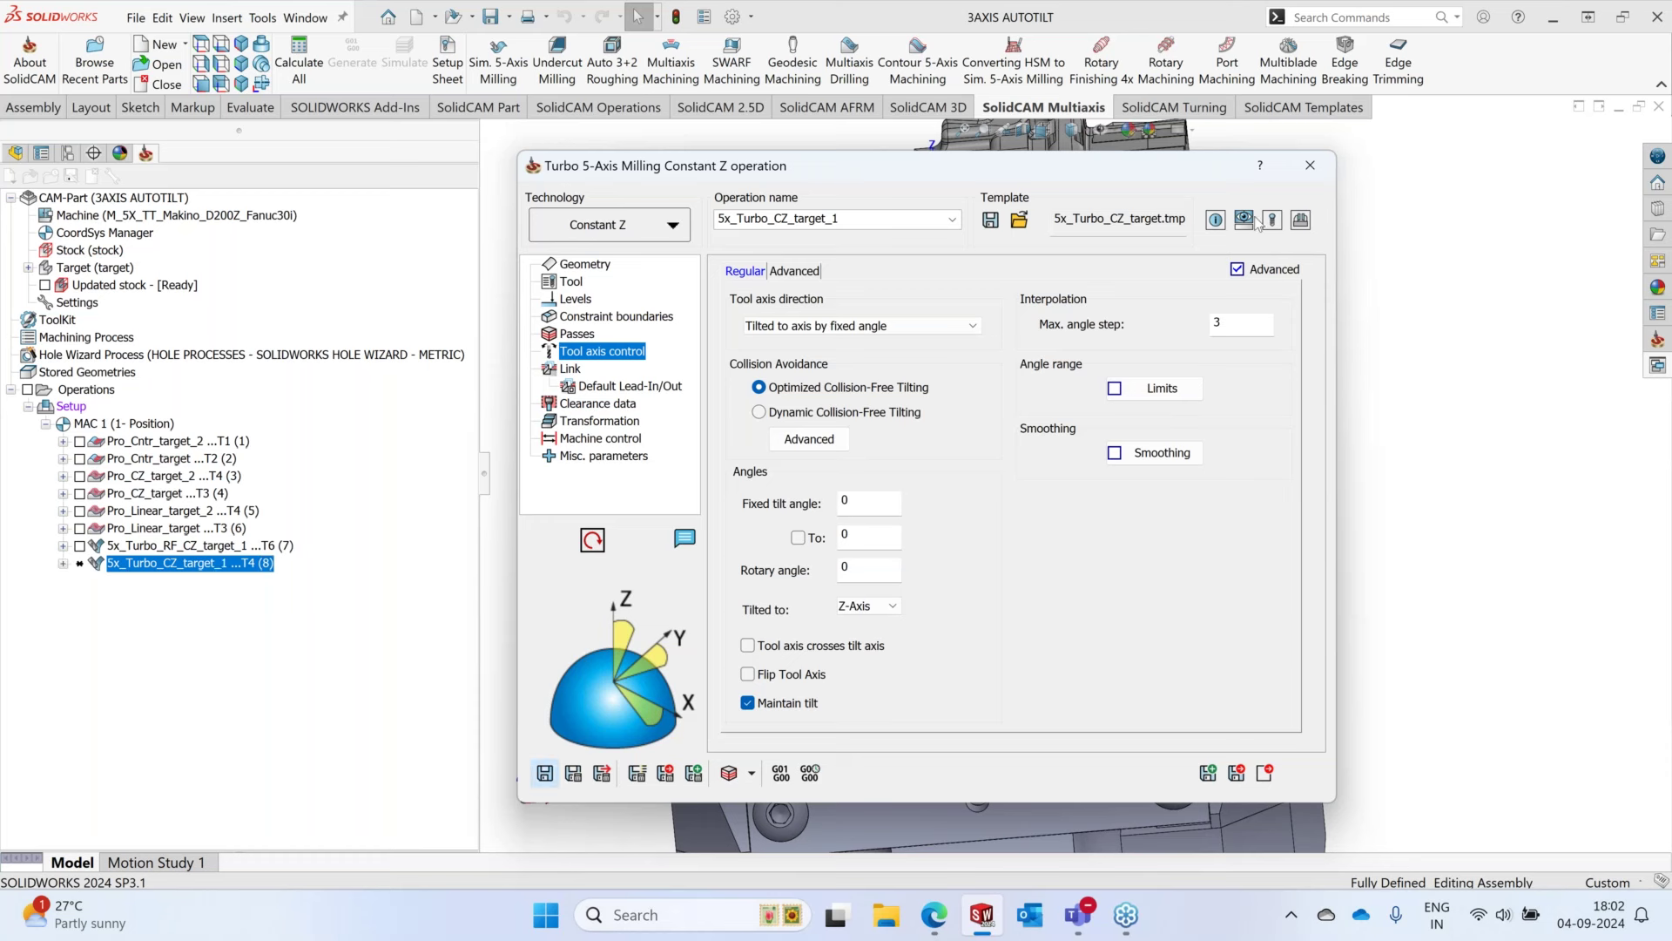
click(1297, 177)
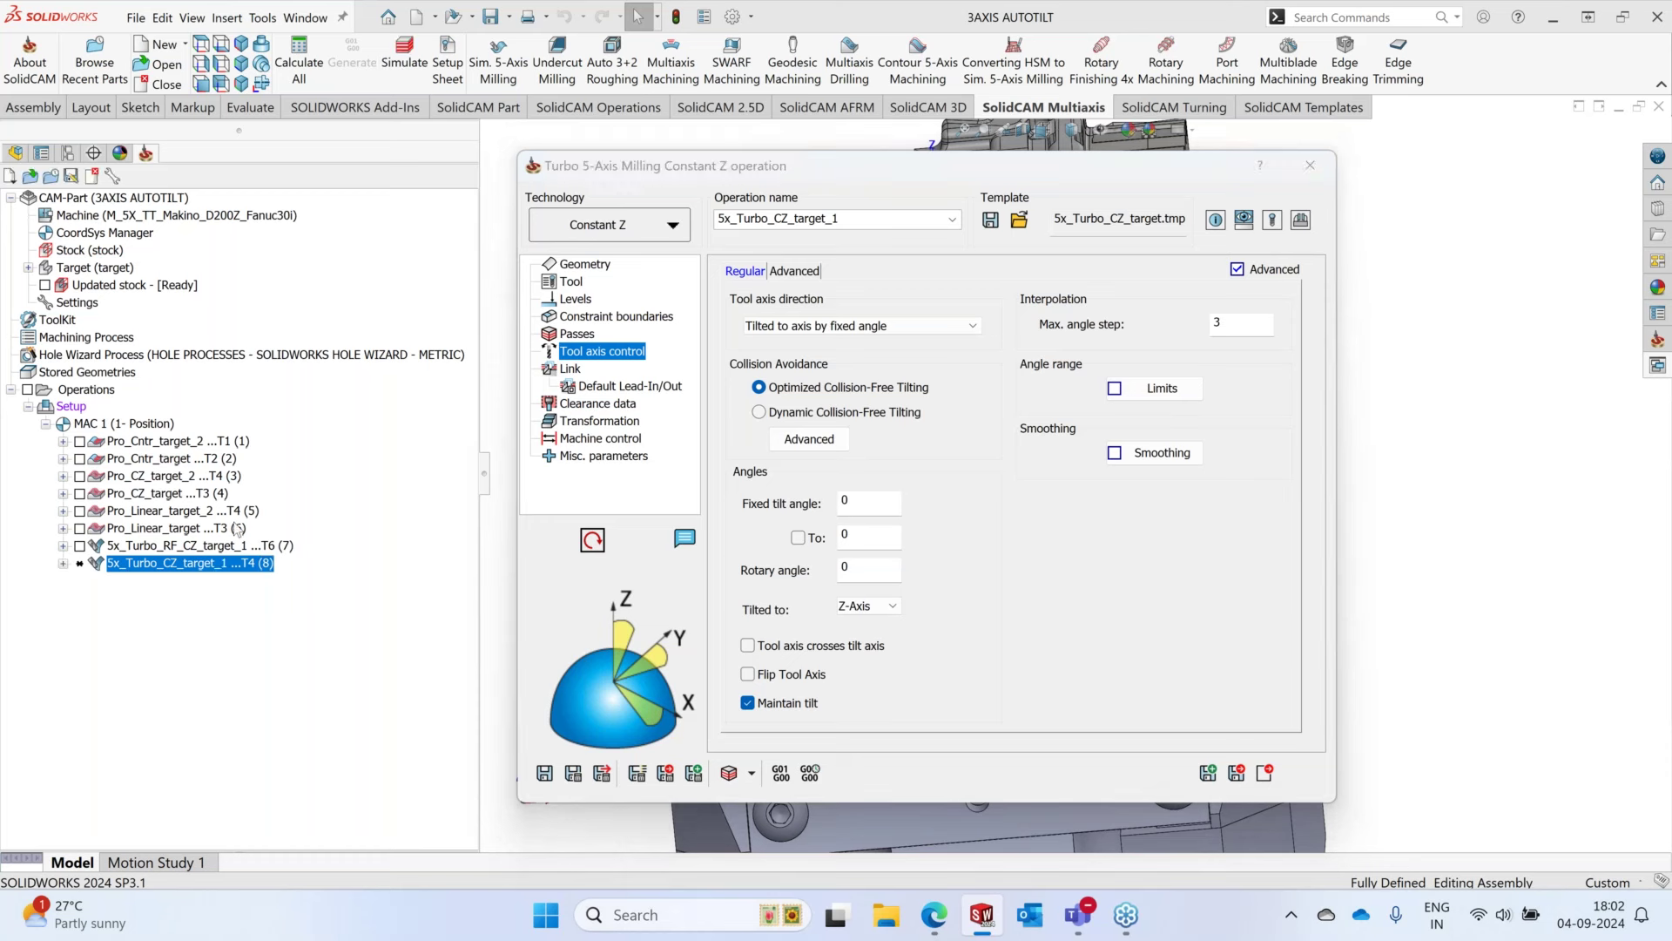
- Calculate the T4 Turbo Constant Z operation and inspect its tool path along the mold's steep walls and lower pocket
right_click(238, 528)
key(Escape)
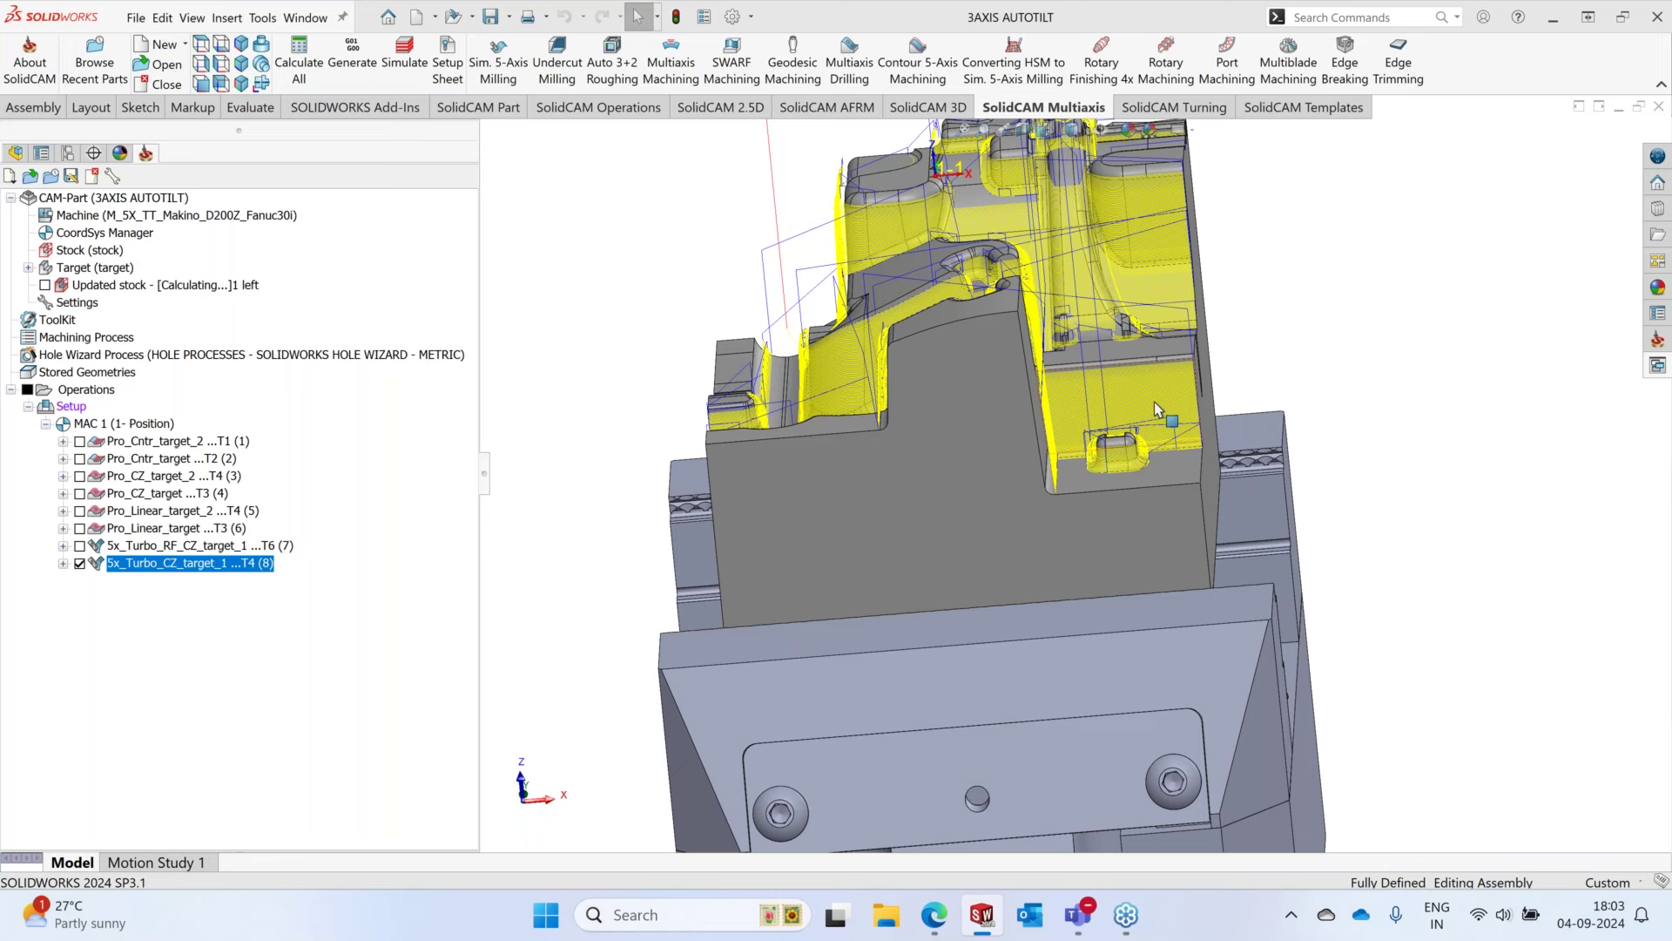
scroll(1154, 408, down, 2)
middle_drag(1145, 407, 1002, 510)
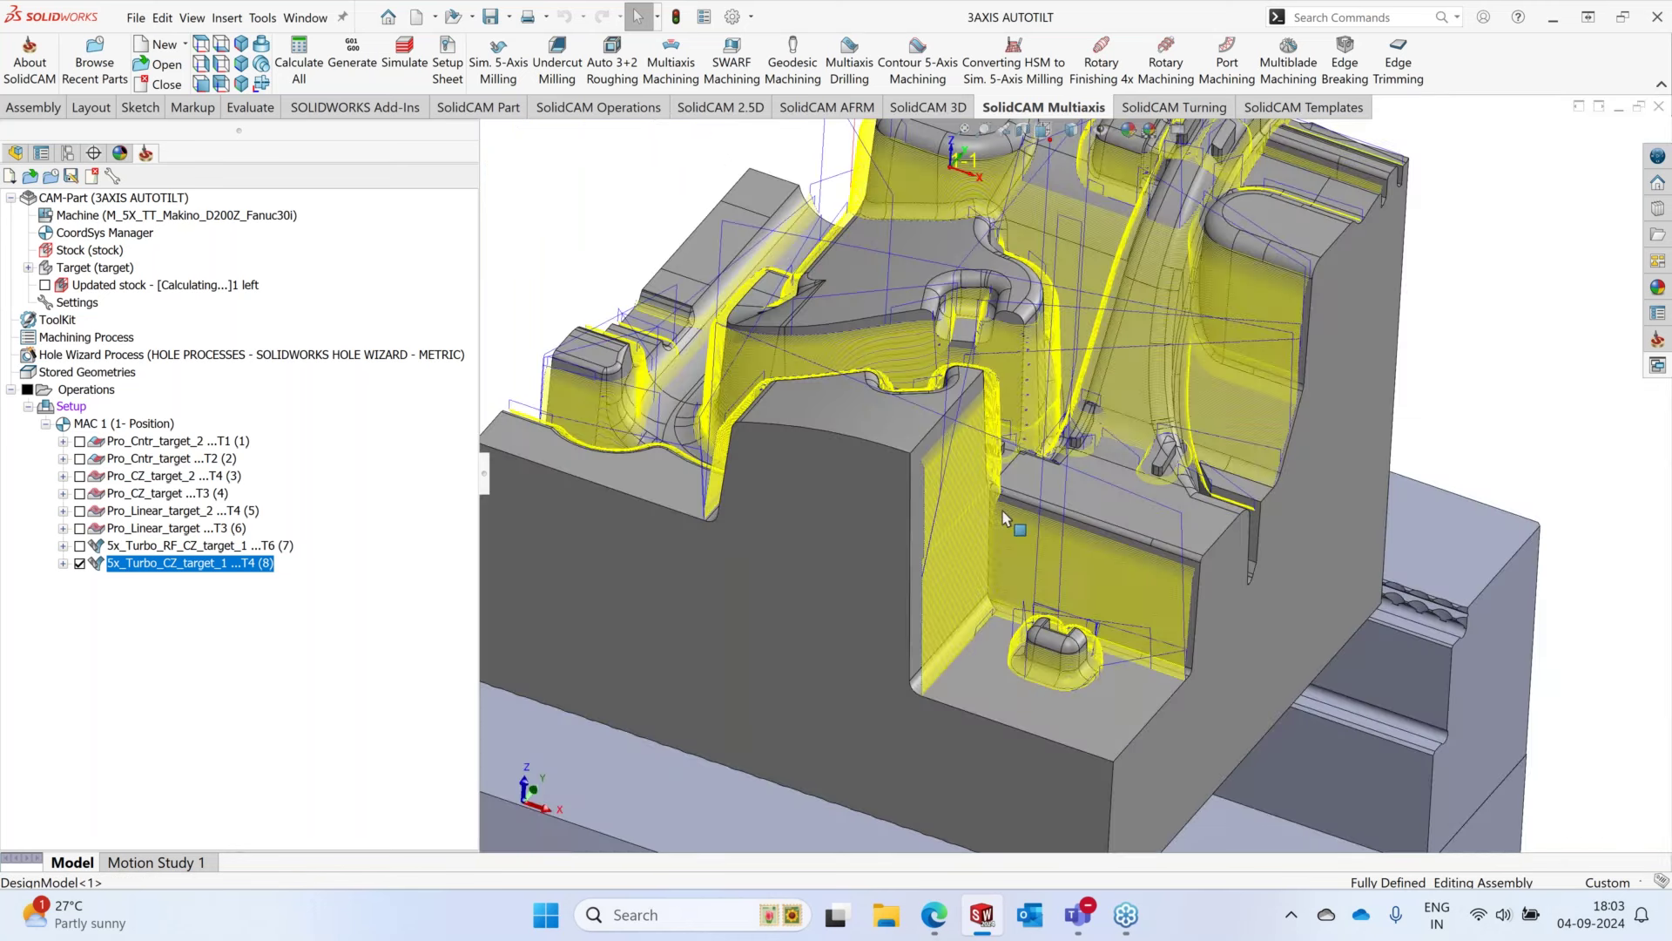
scroll(1002, 510, down, 1)
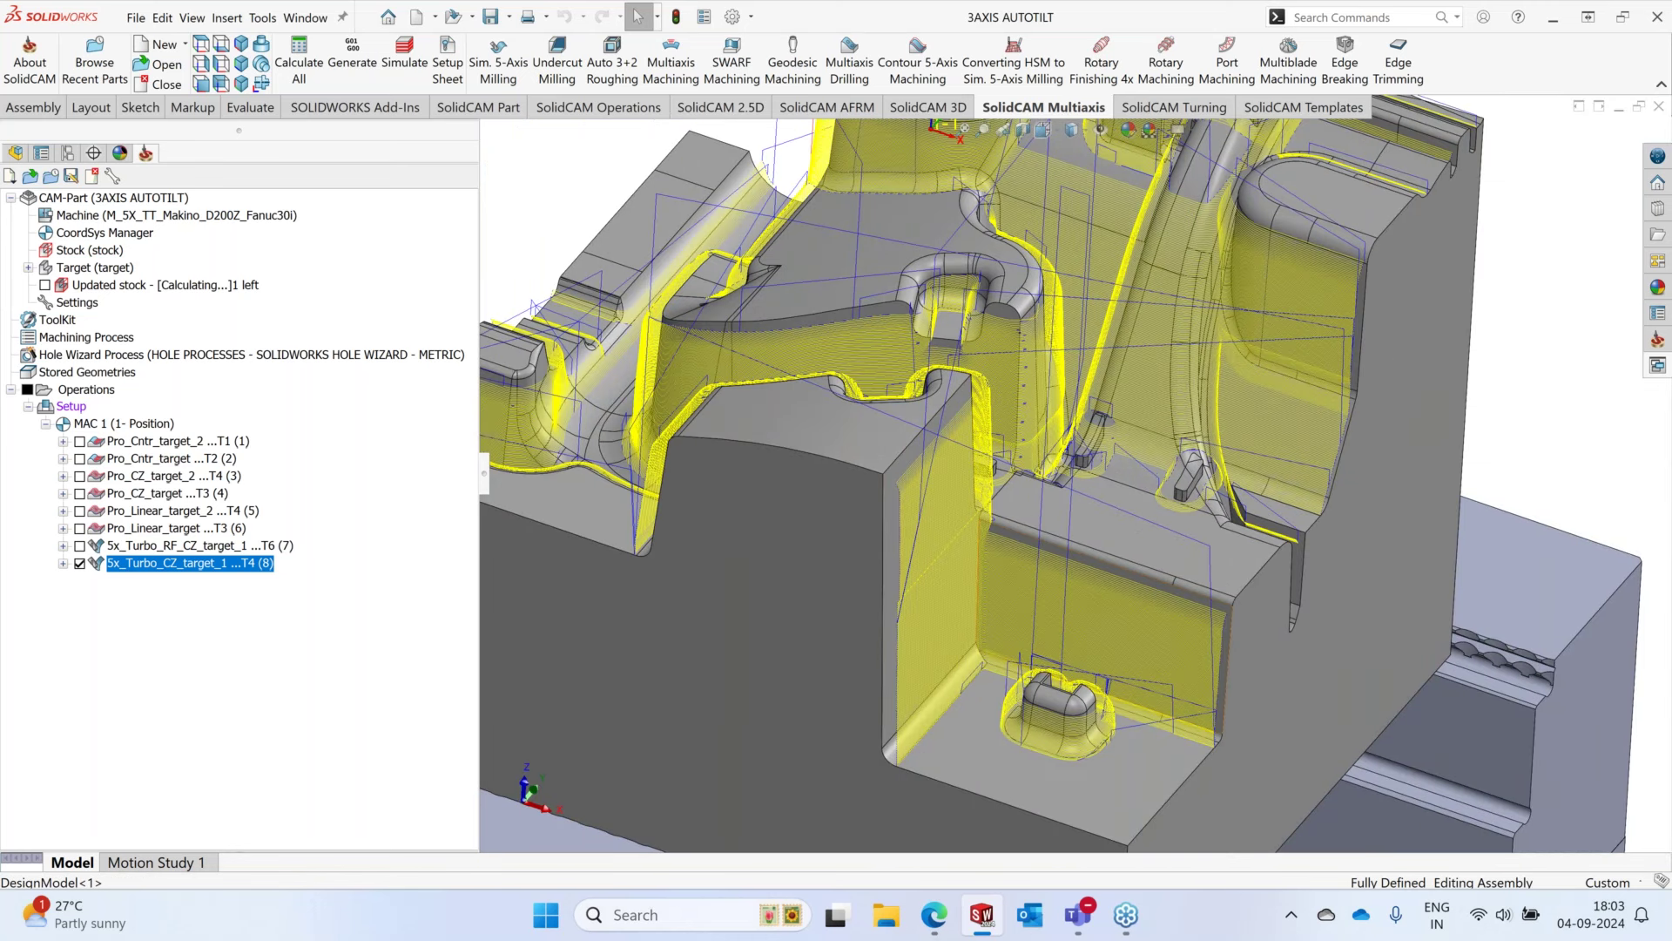
scroll(909, 616, down, 1)
scroll(909, 616, down, 2)
middle_drag(908, 615, 1058, 464)
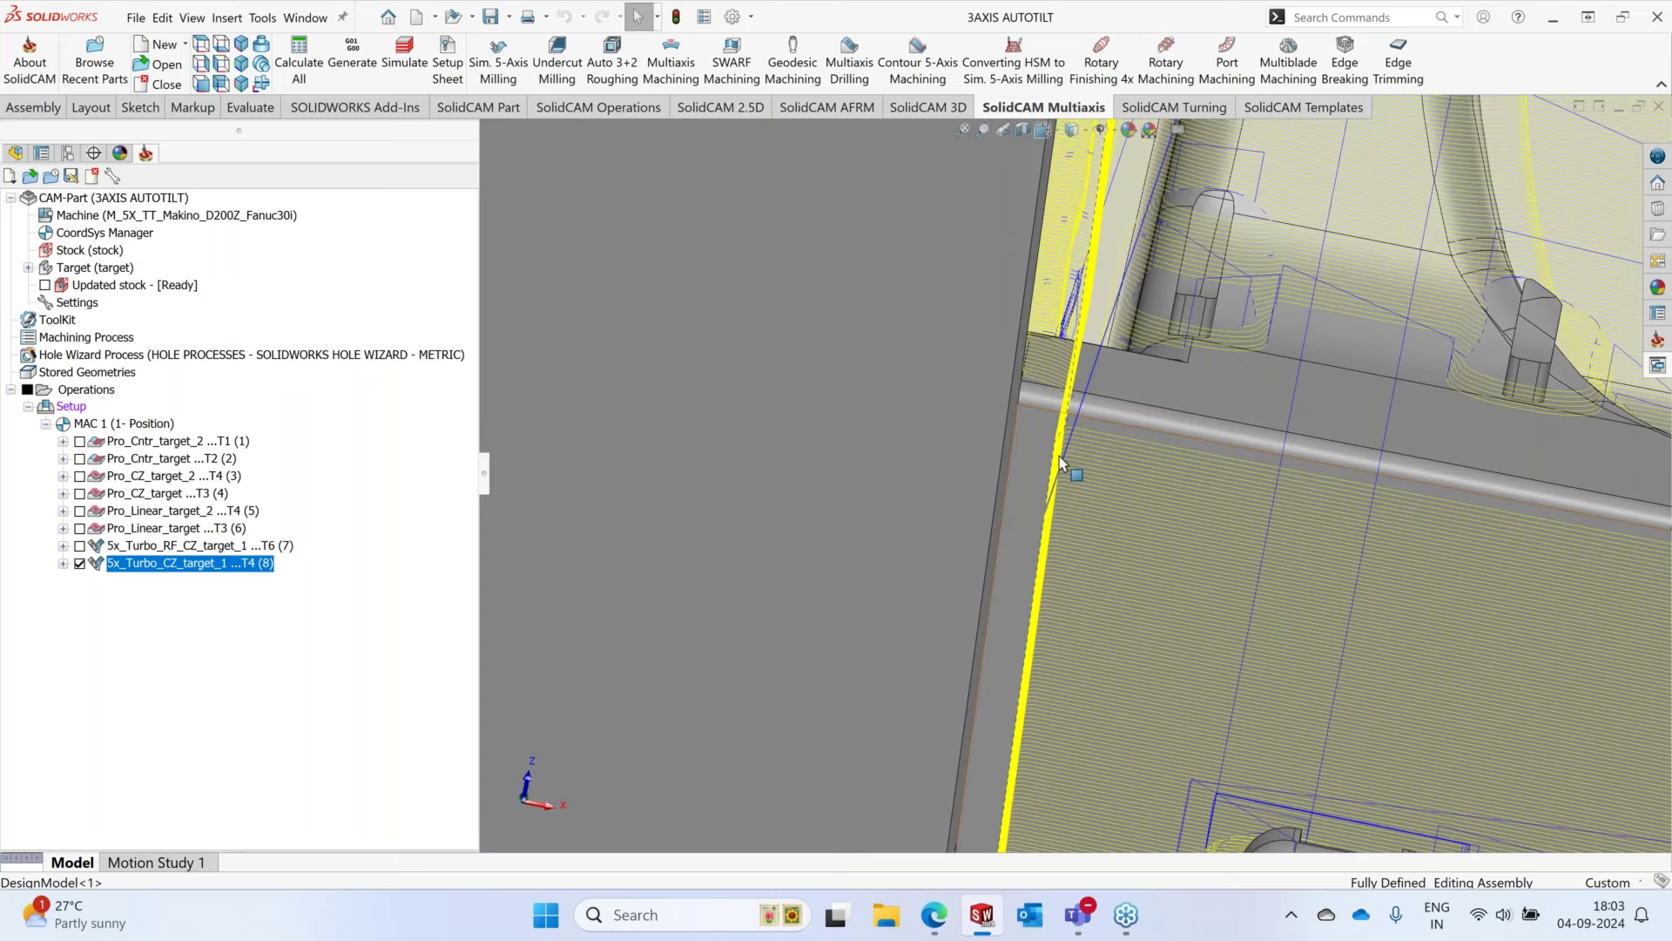
scroll(1060, 463, up, 2)
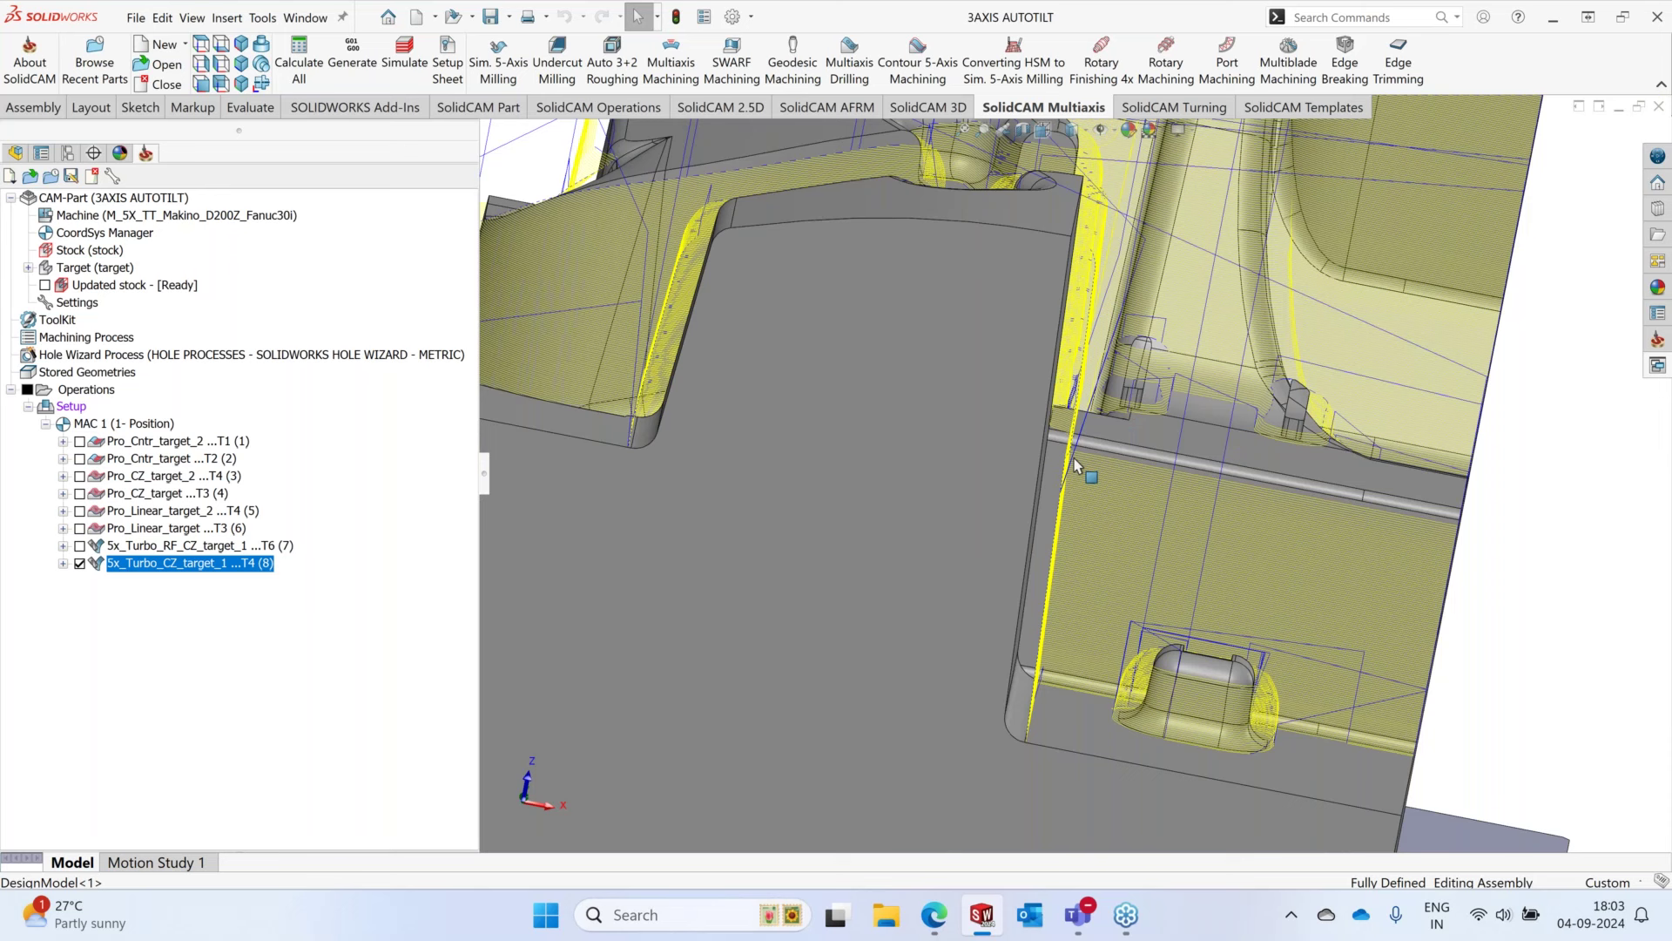
middle_drag(1076, 466, 1094, 479)
- Open the T4 Turbo Constant Z operation in the SolidCAM Simulator and examine the tool at tool path points on the steep wall
right_click(261, 563)
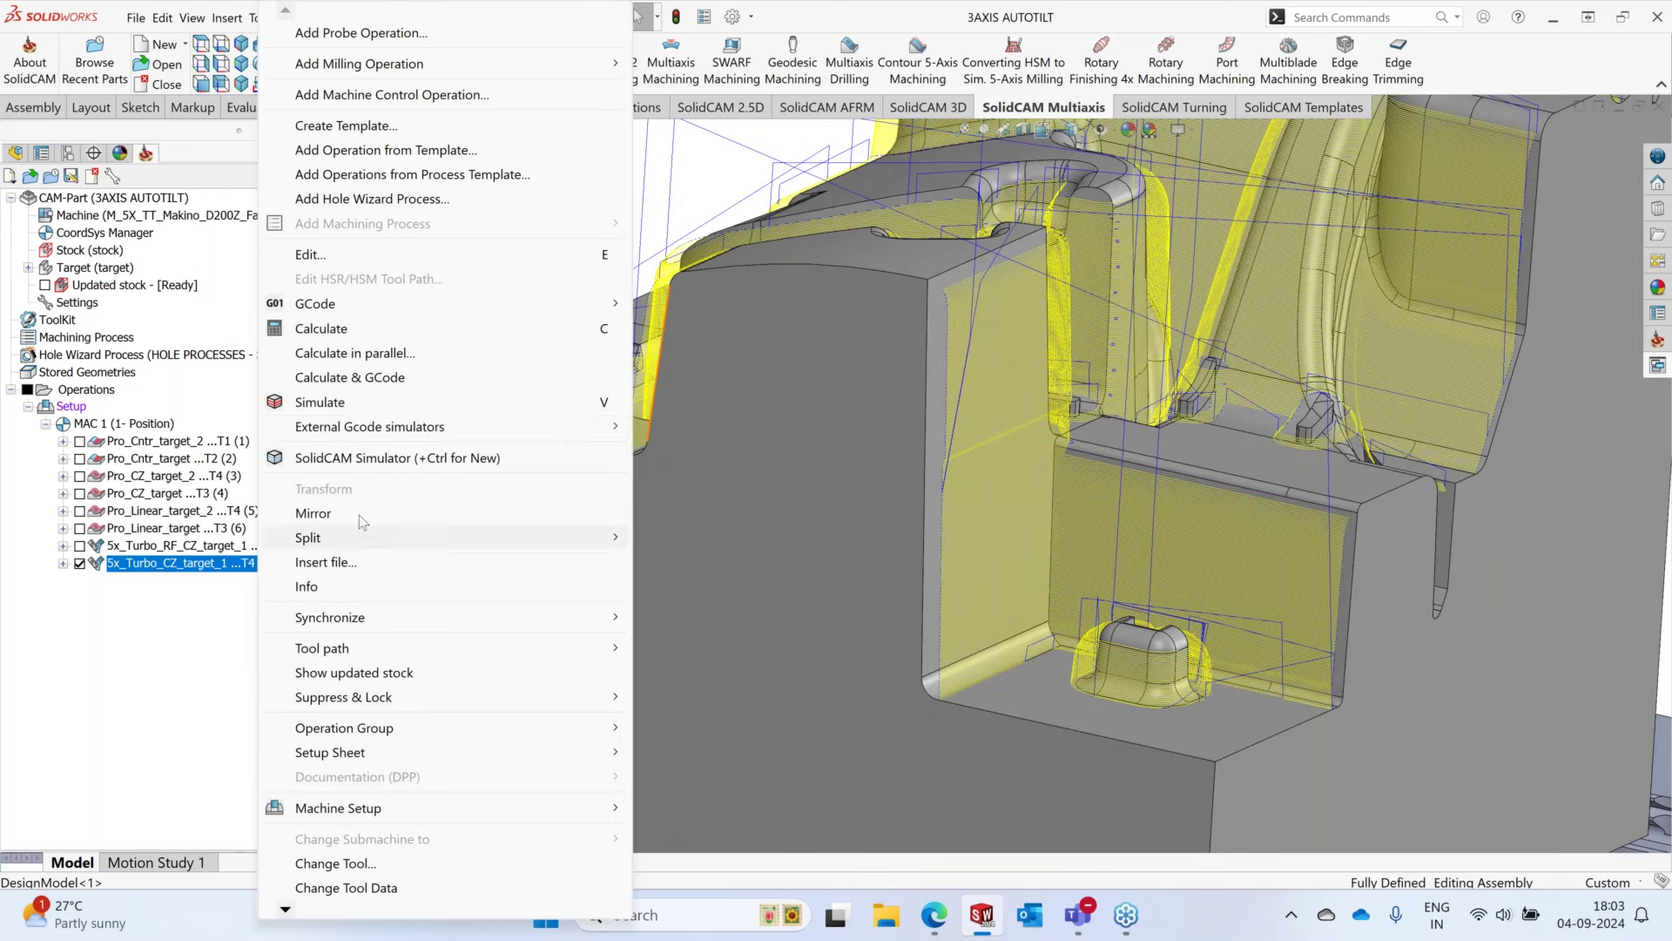
click(344, 455)
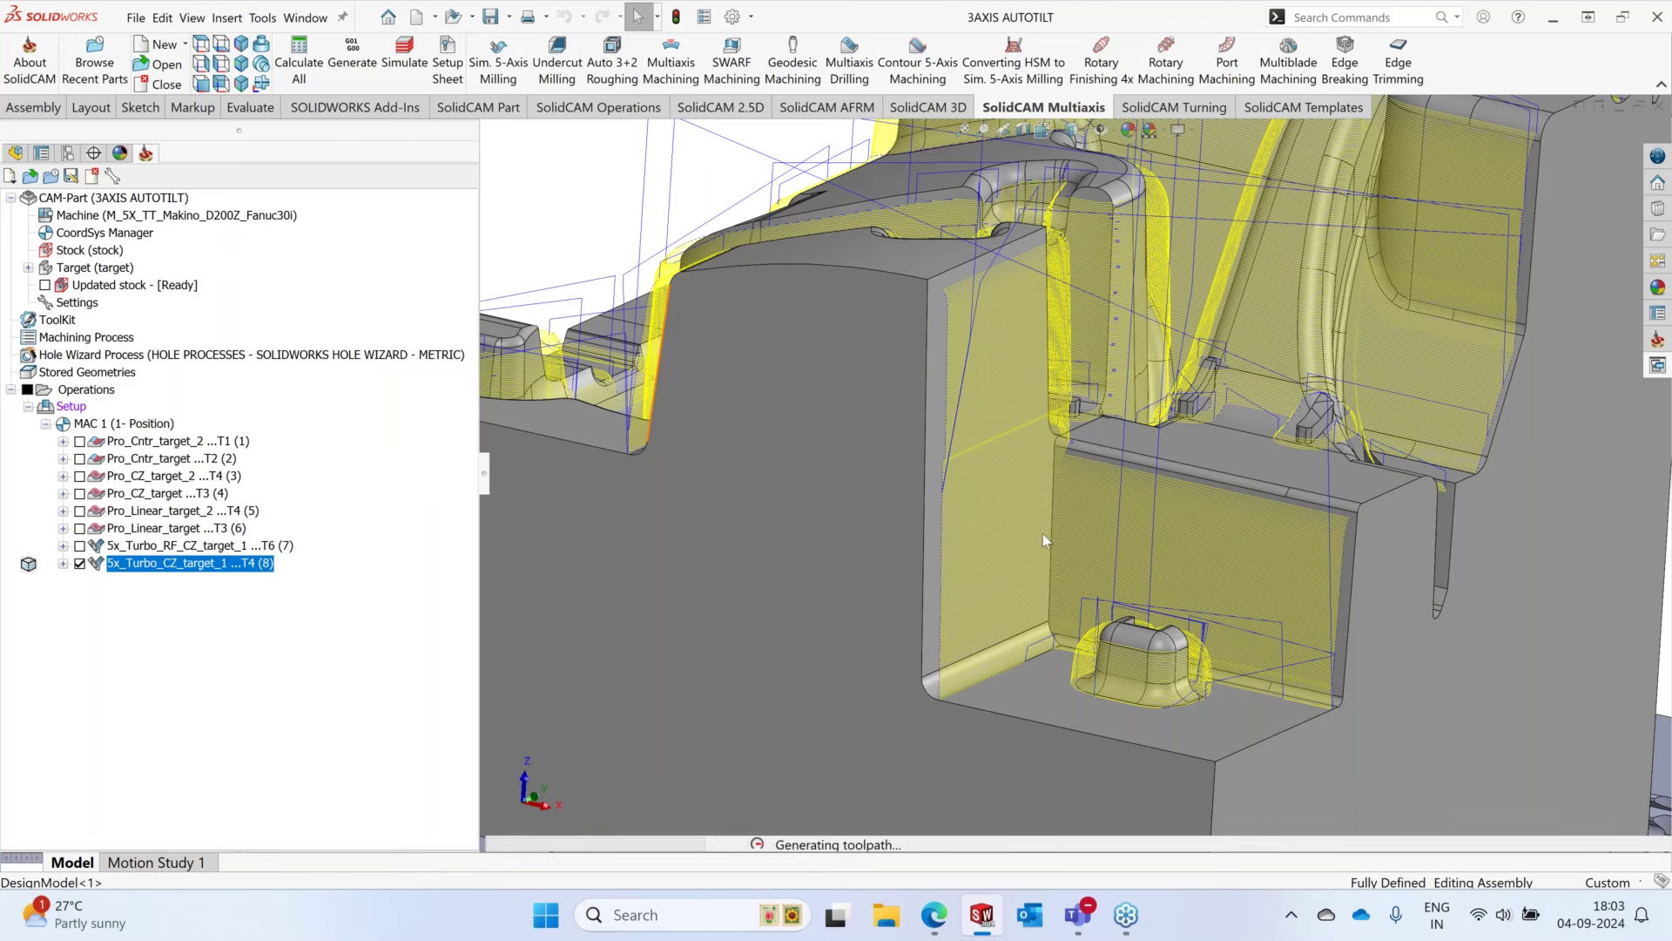
scroll(955, 447, down, 3)
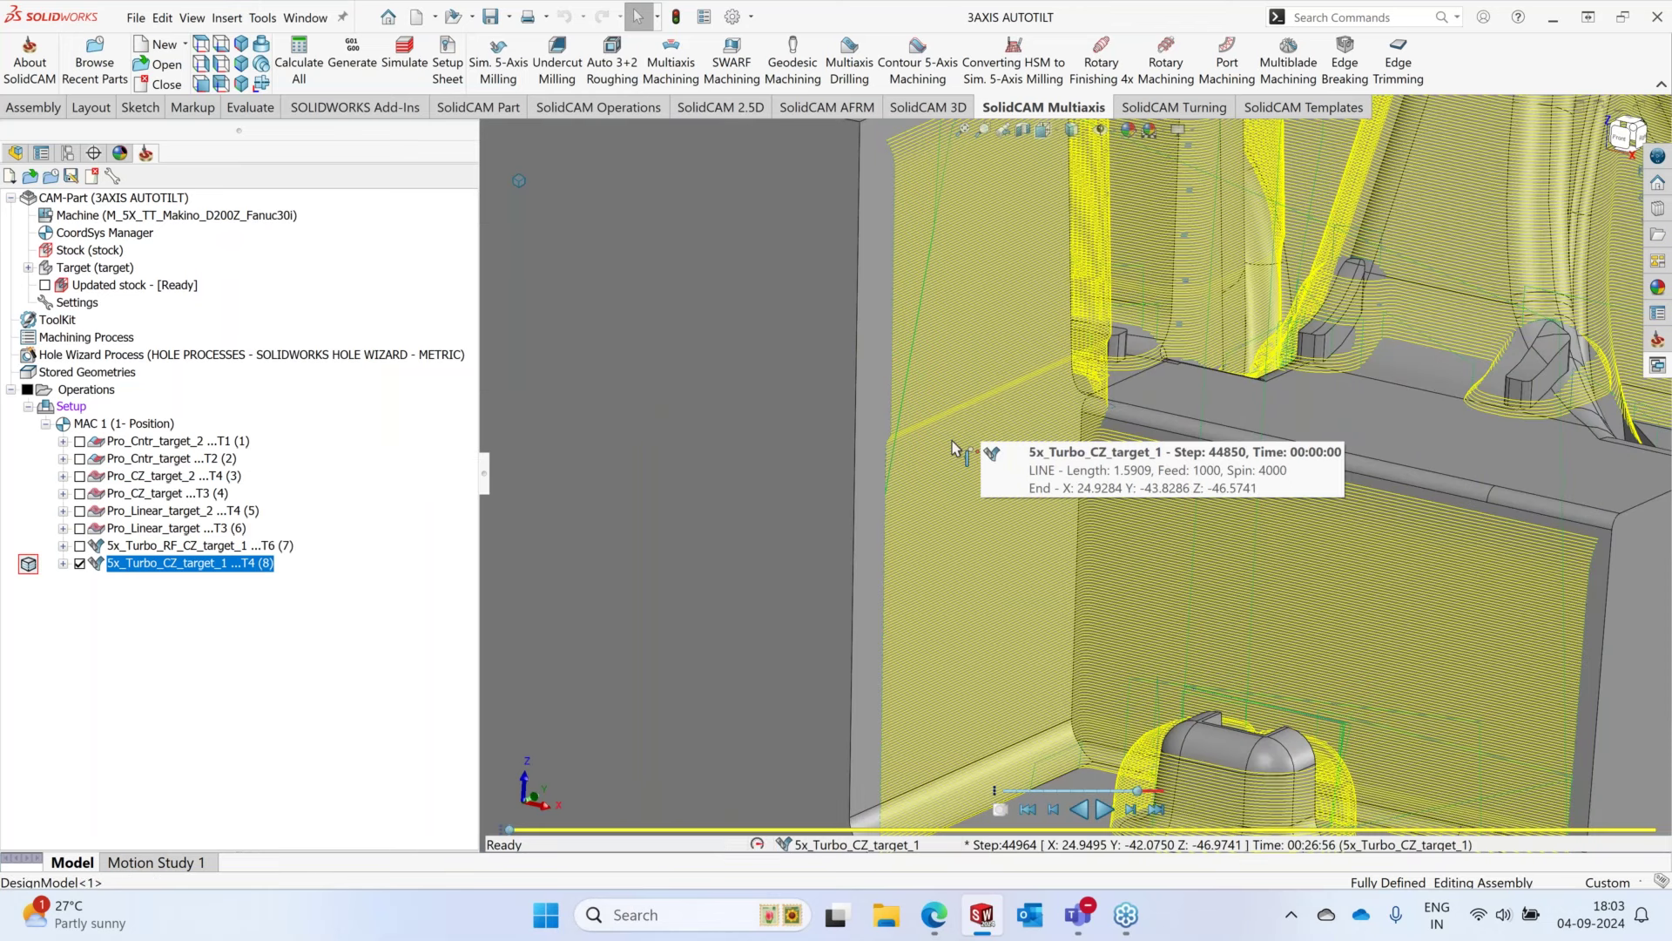
click(958, 471)
scroll(958, 471, up, 5)
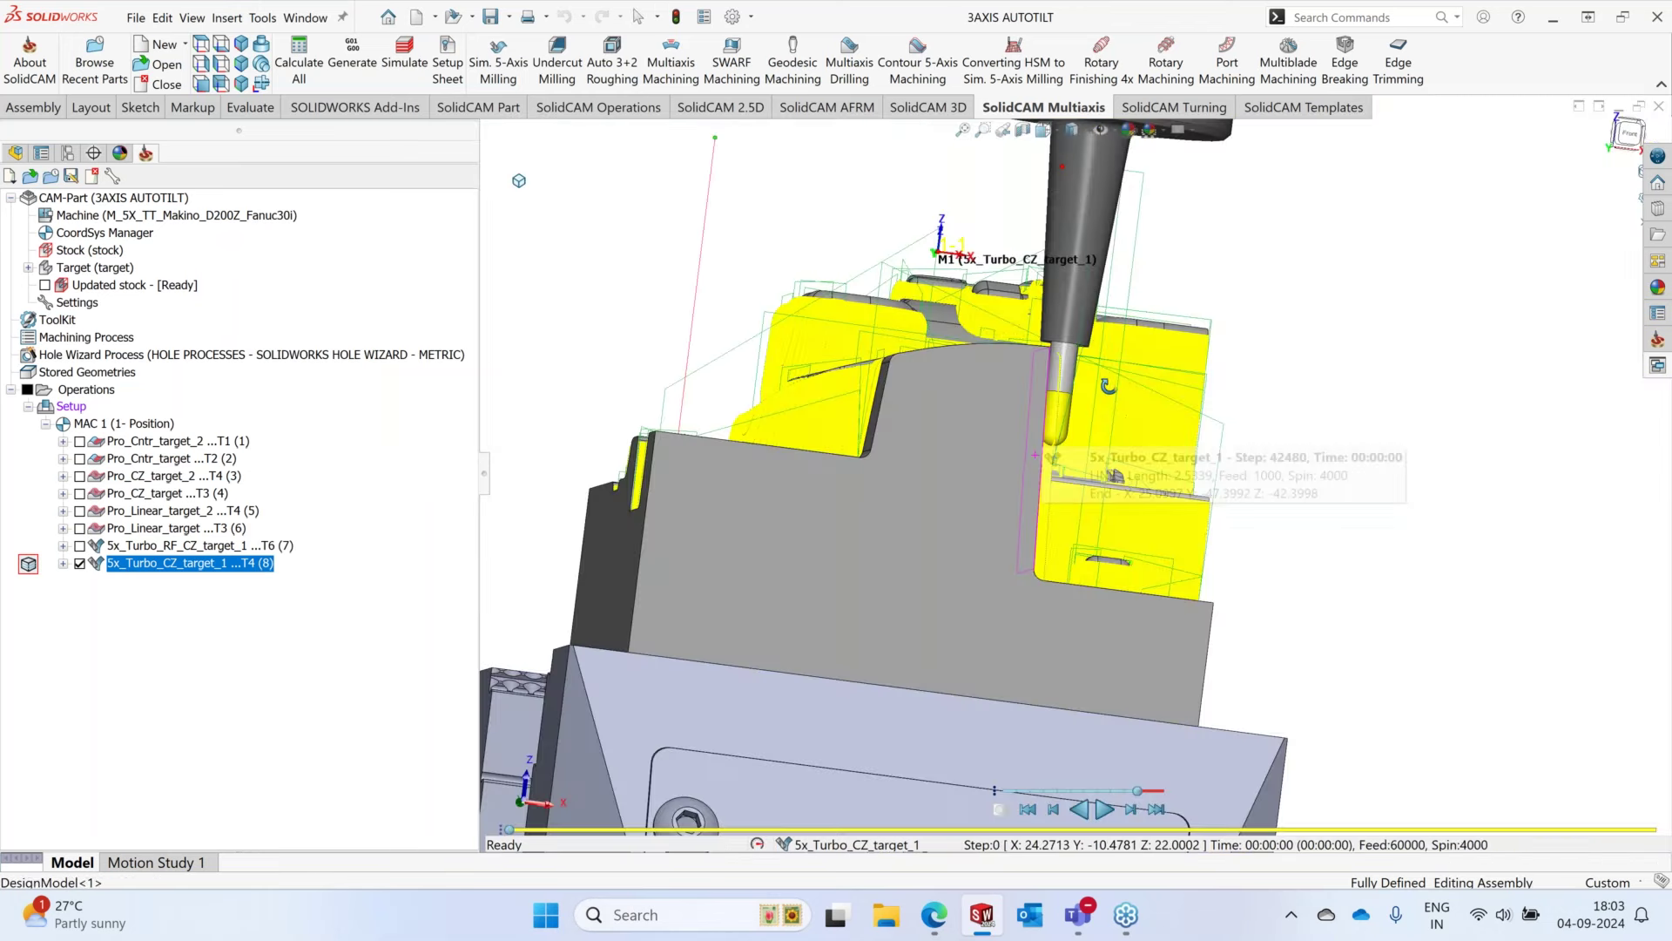
scroll(1042, 364, down, 5)
click(1042, 364)
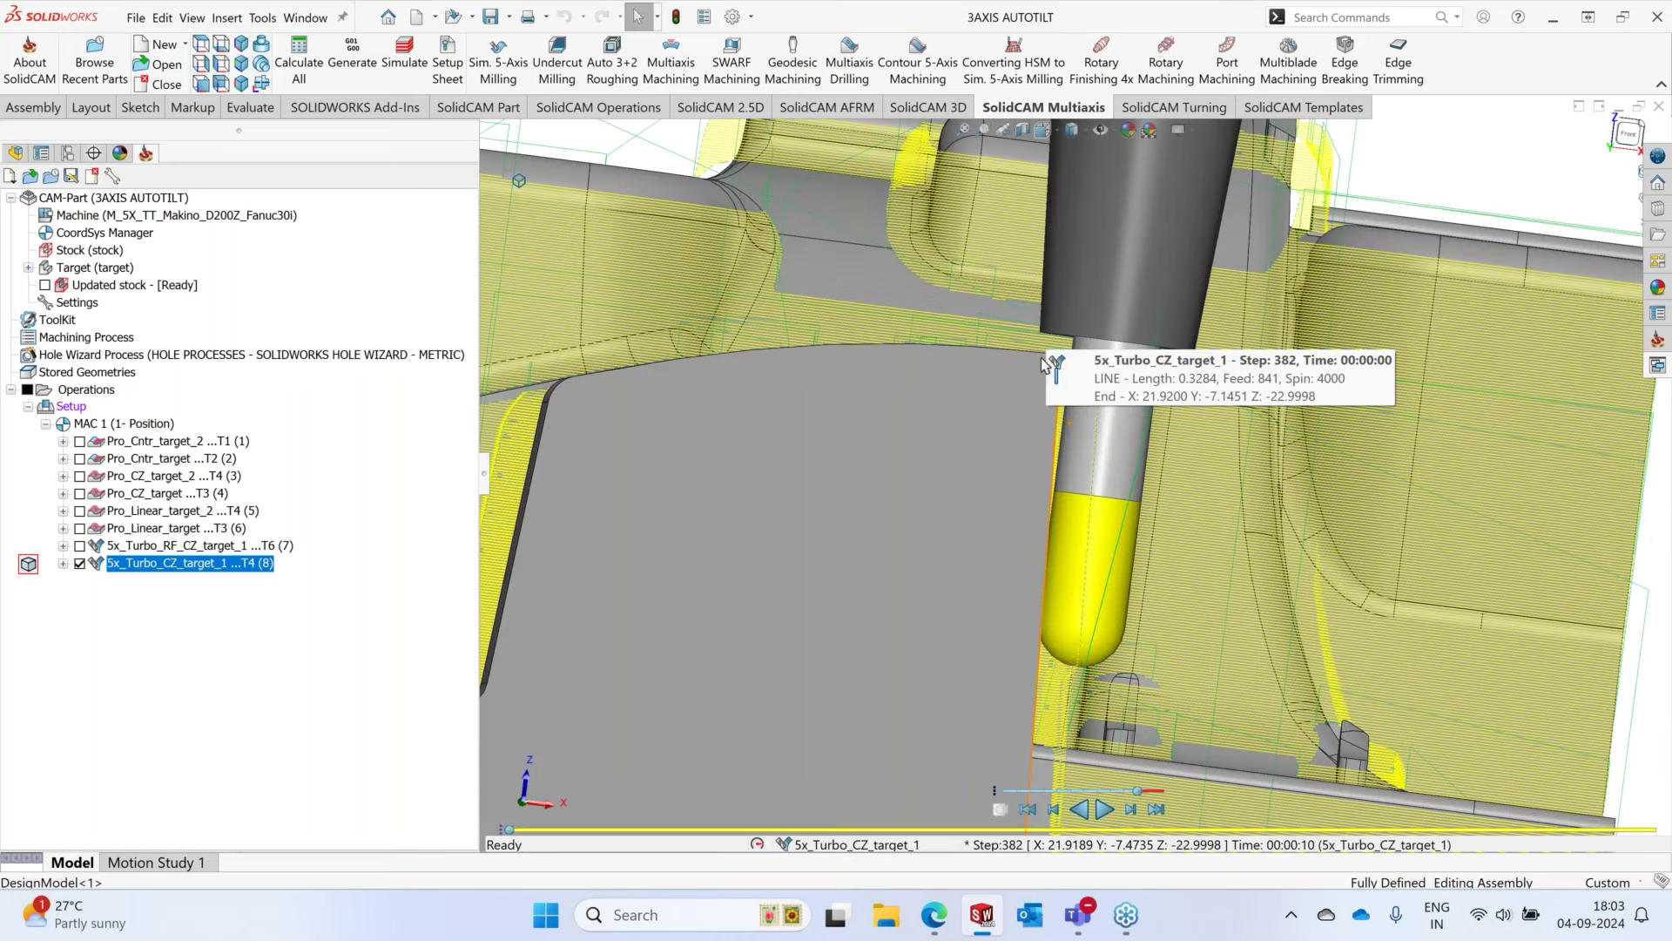
scroll(1086, 475, down, 3)
click(1086, 475)
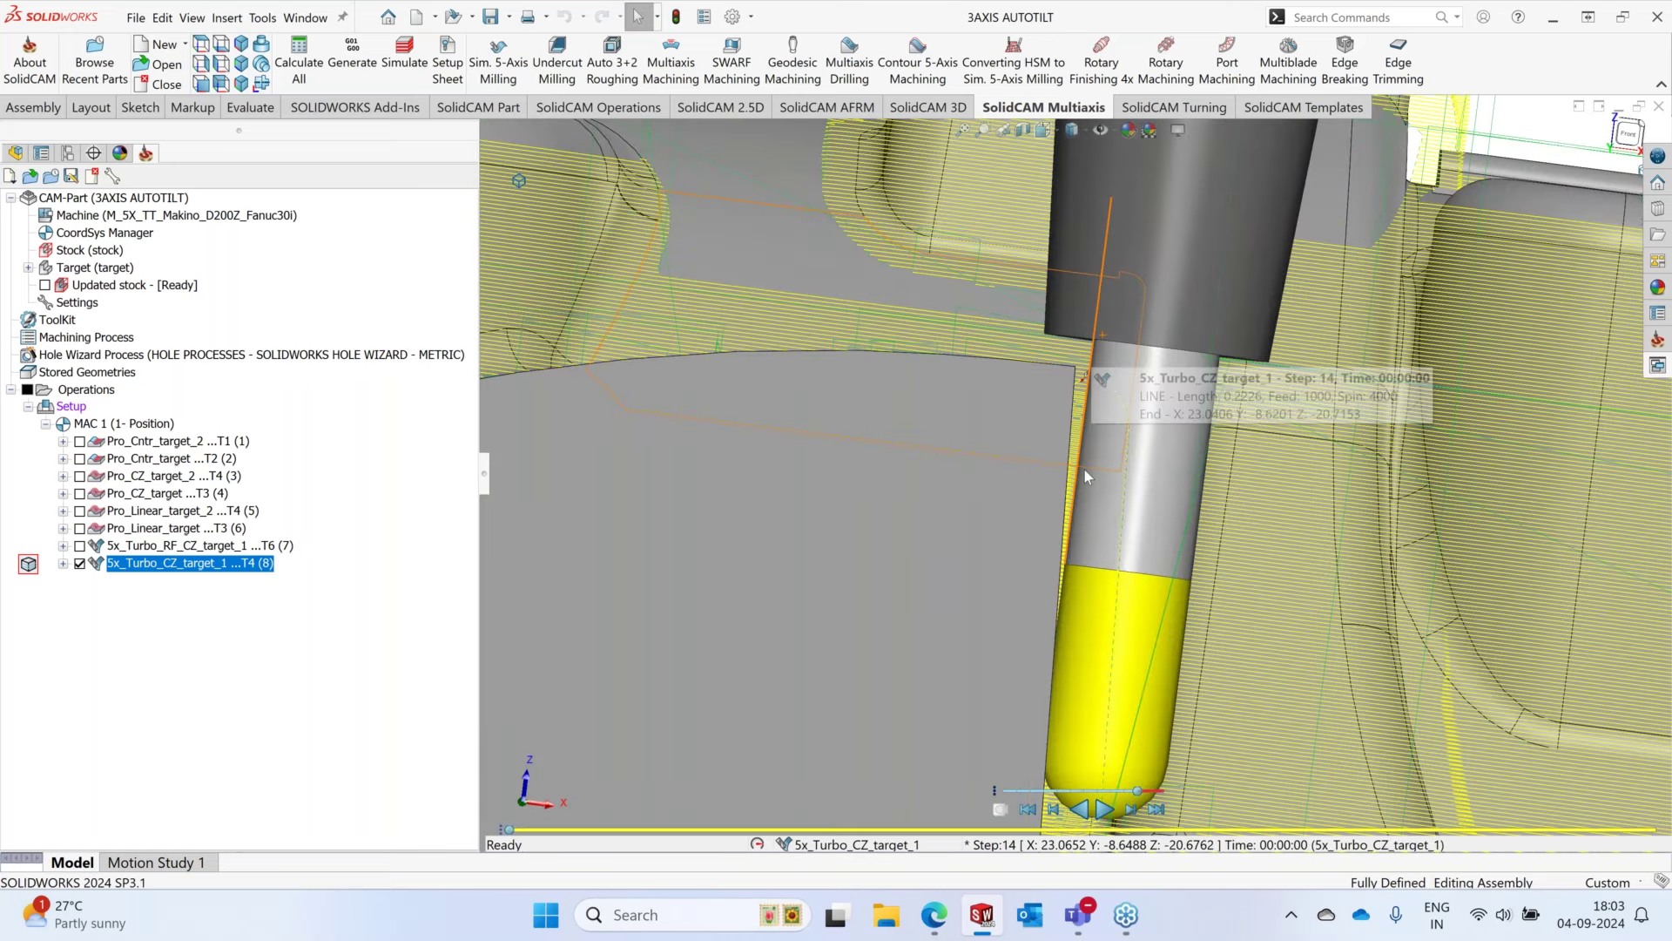
- Examine the tilted tool and holder at further tool path points down the lower pocket's side wall
scroll(1086, 476, up, 3)
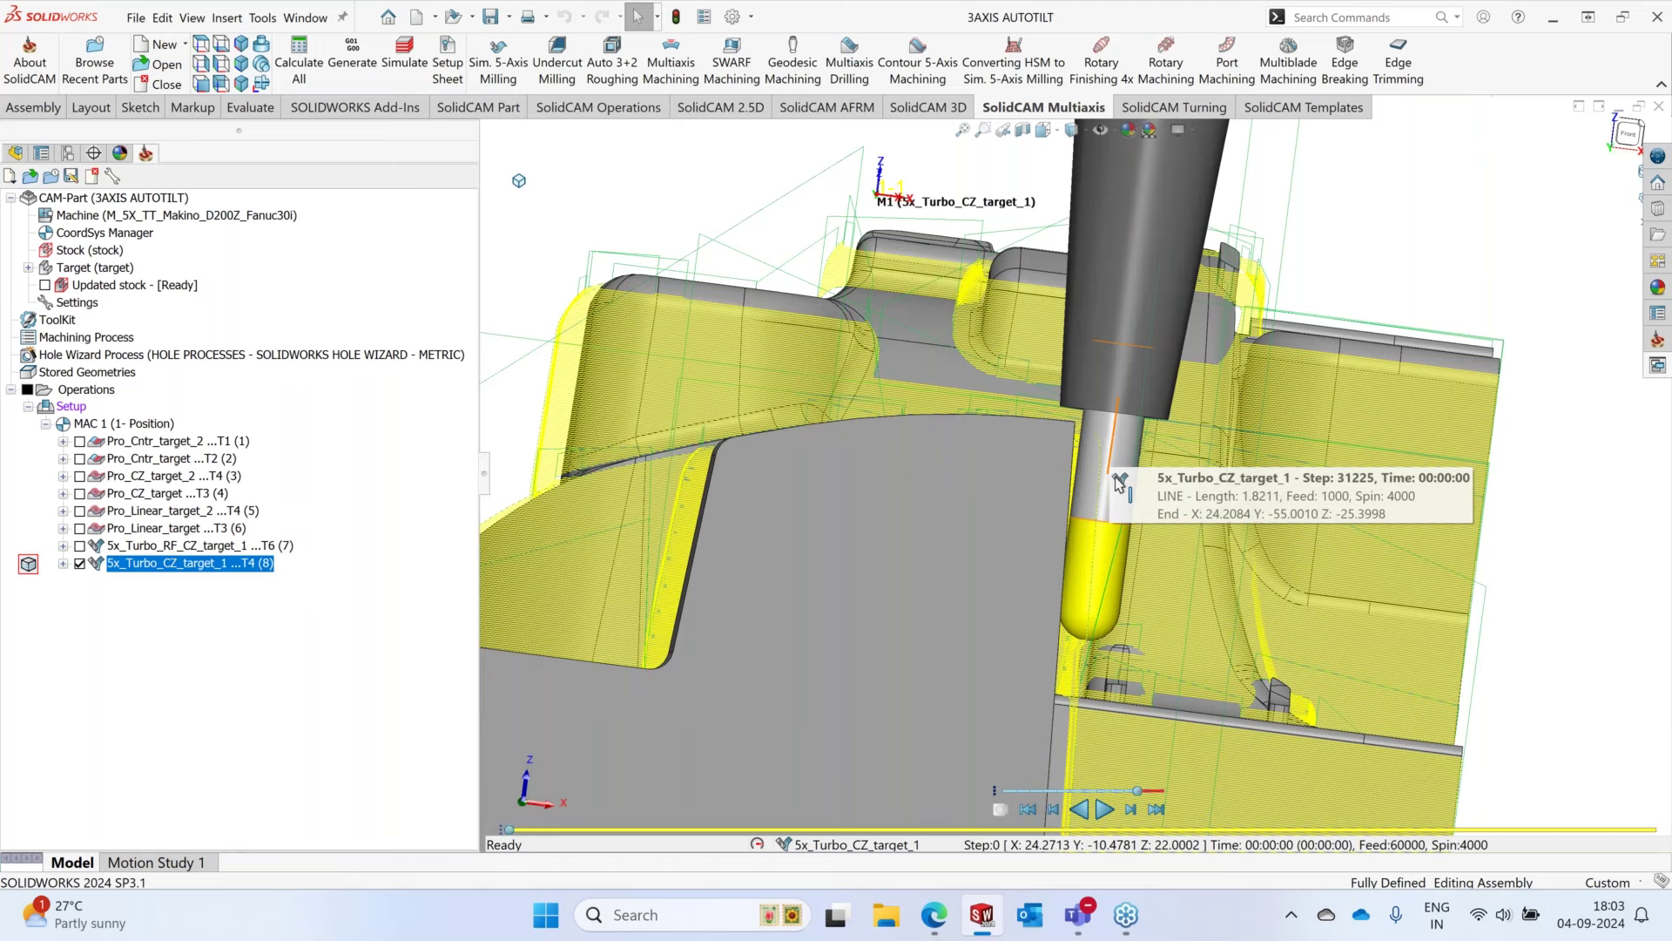
scroll(1080, 540, up, 3)
click(1036, 614)
scroll(1036, 613, down, 3)
click(998, 540)
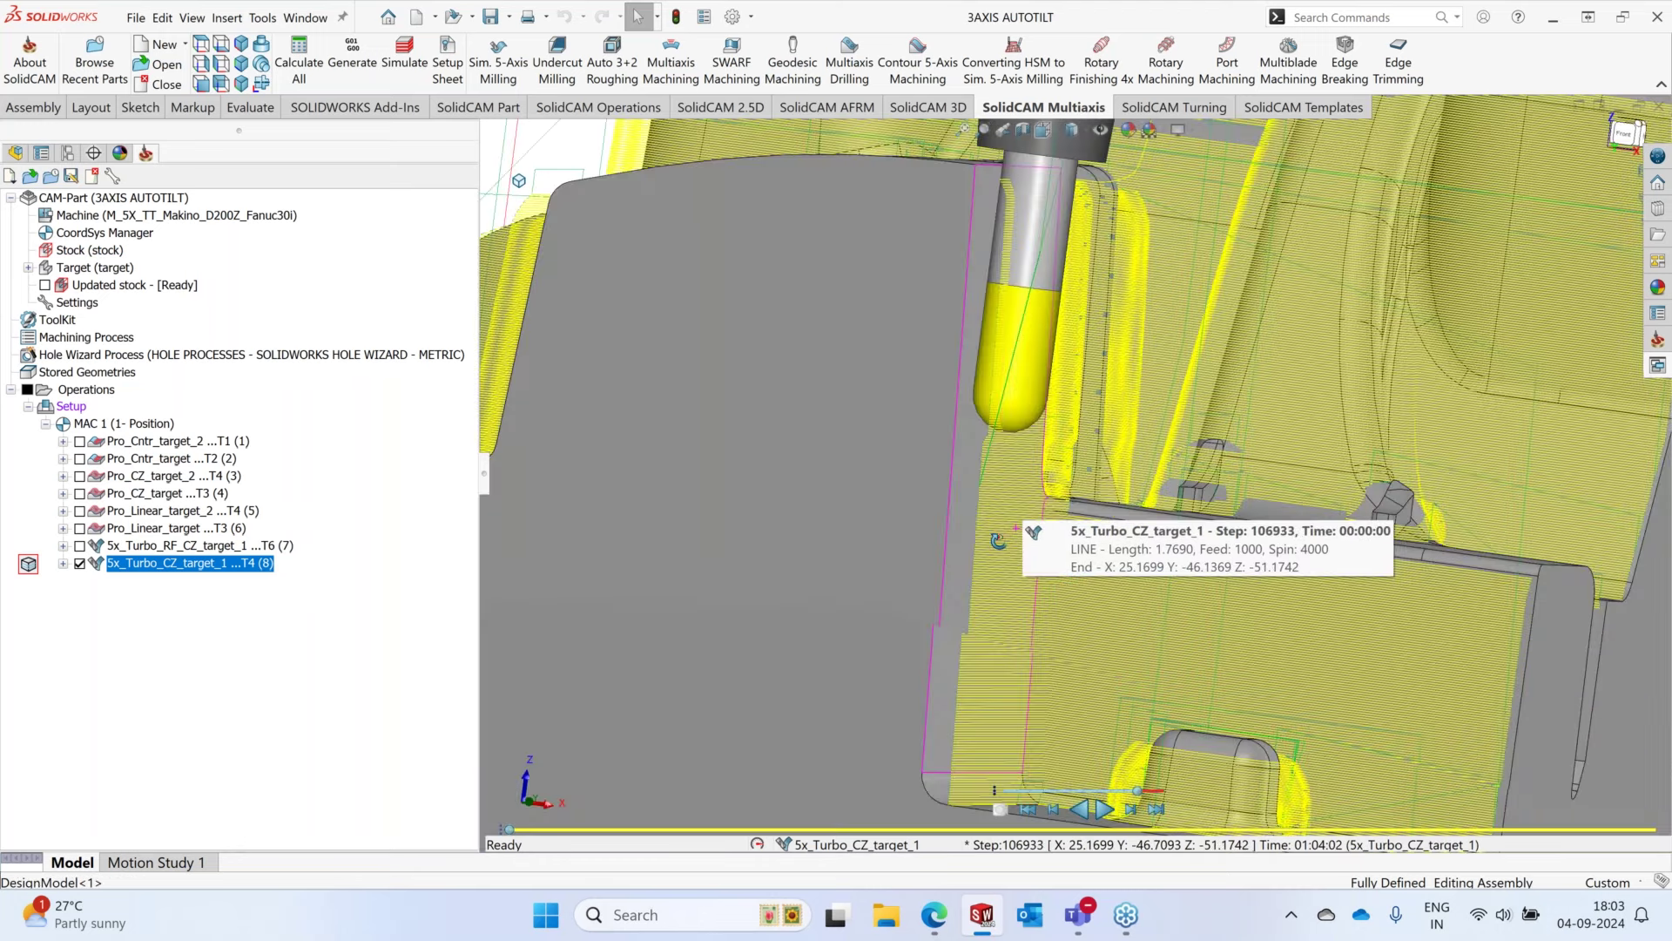
click(985, 520)
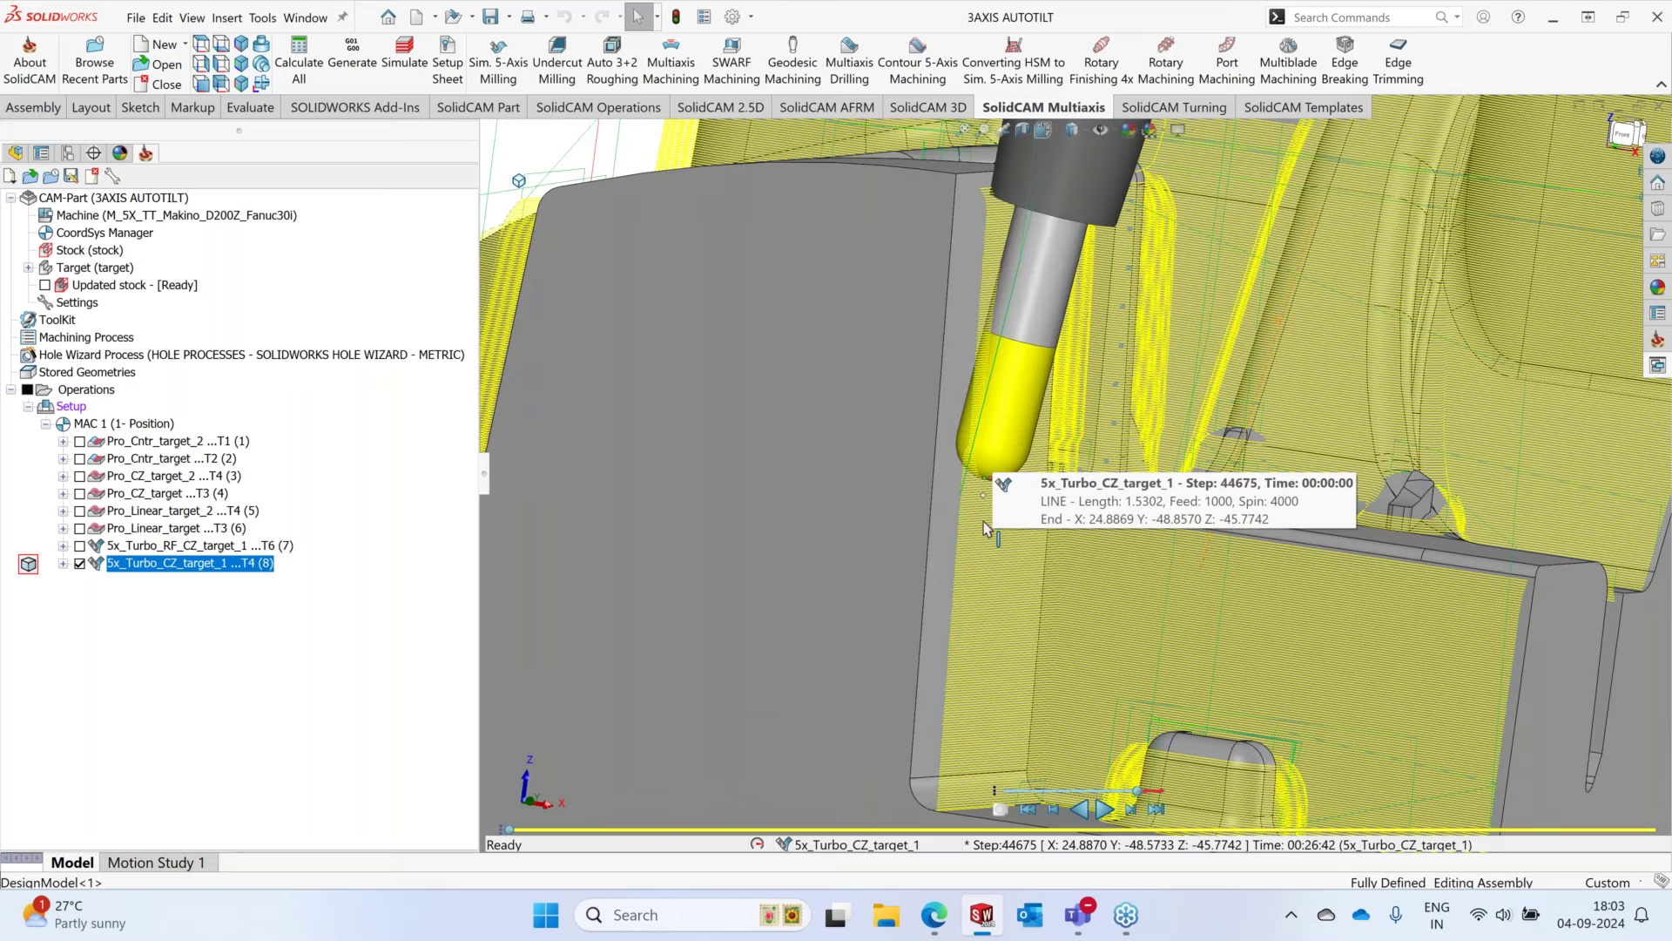
click(982, 573)
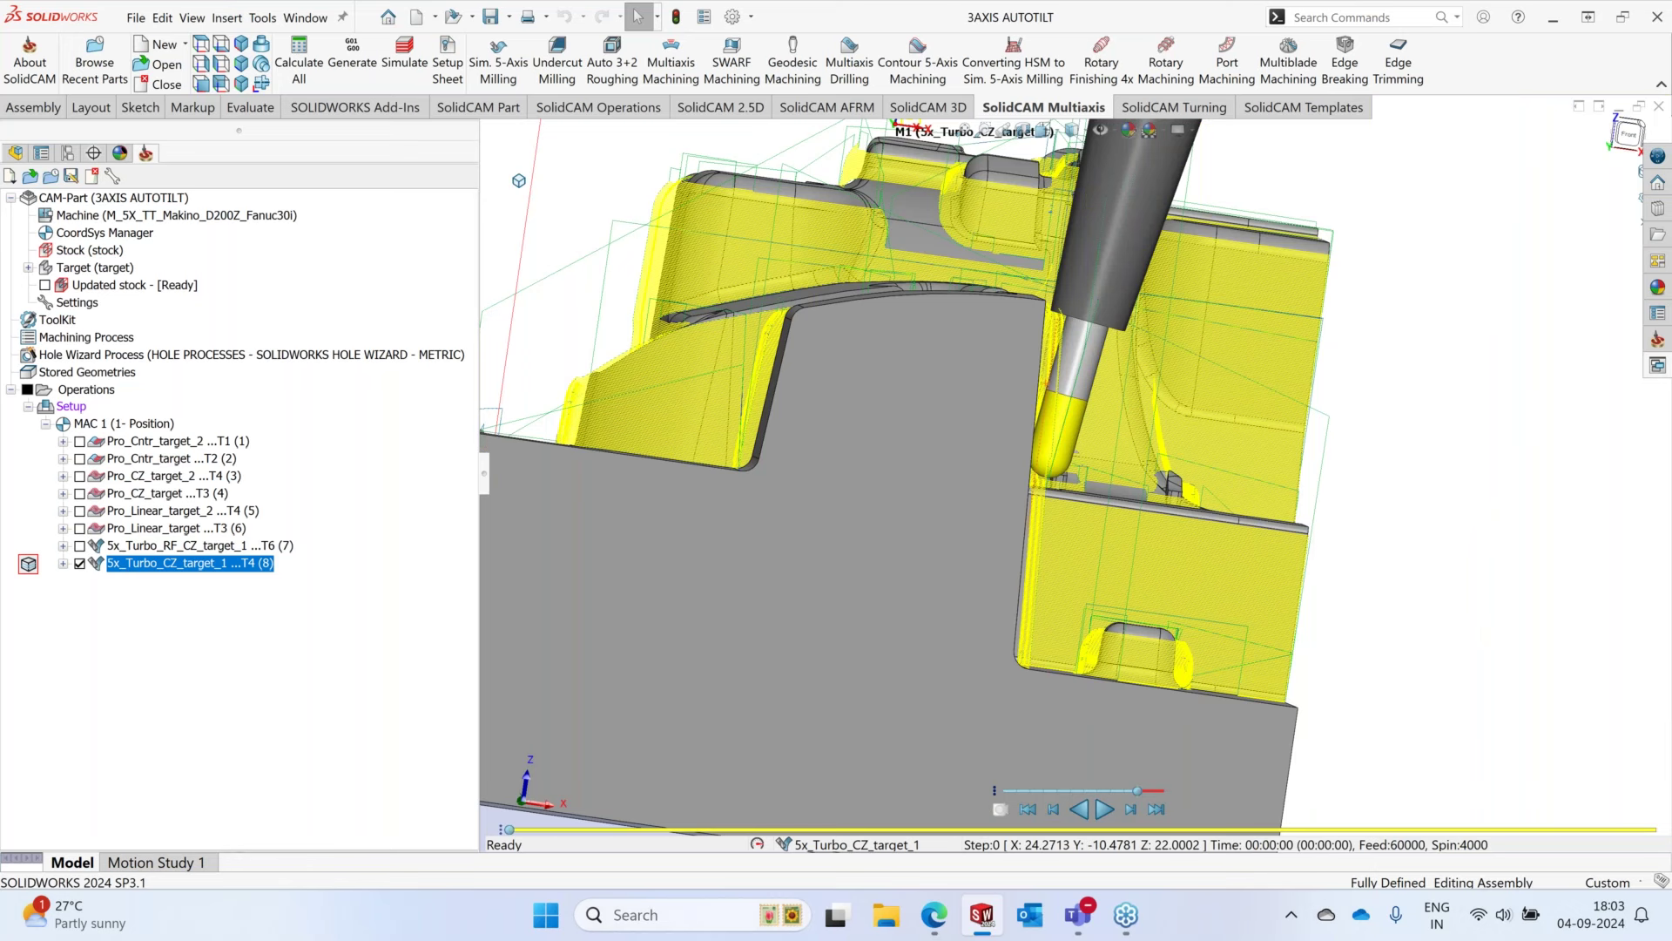
click(1143, 503)
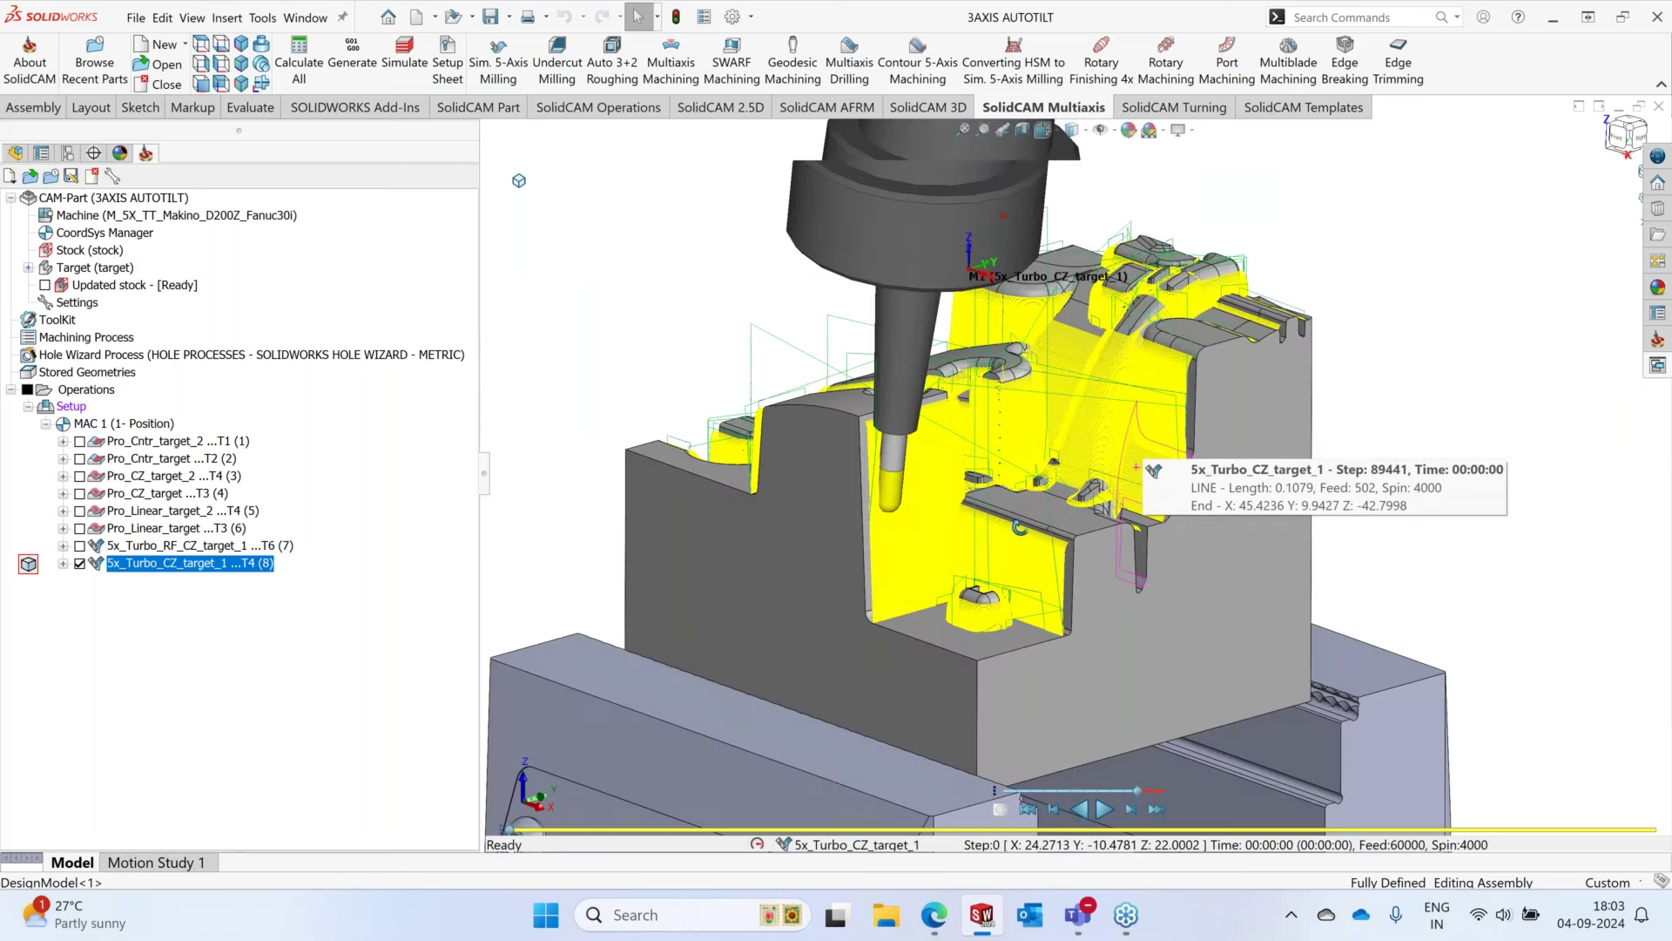
click(1025, 540)
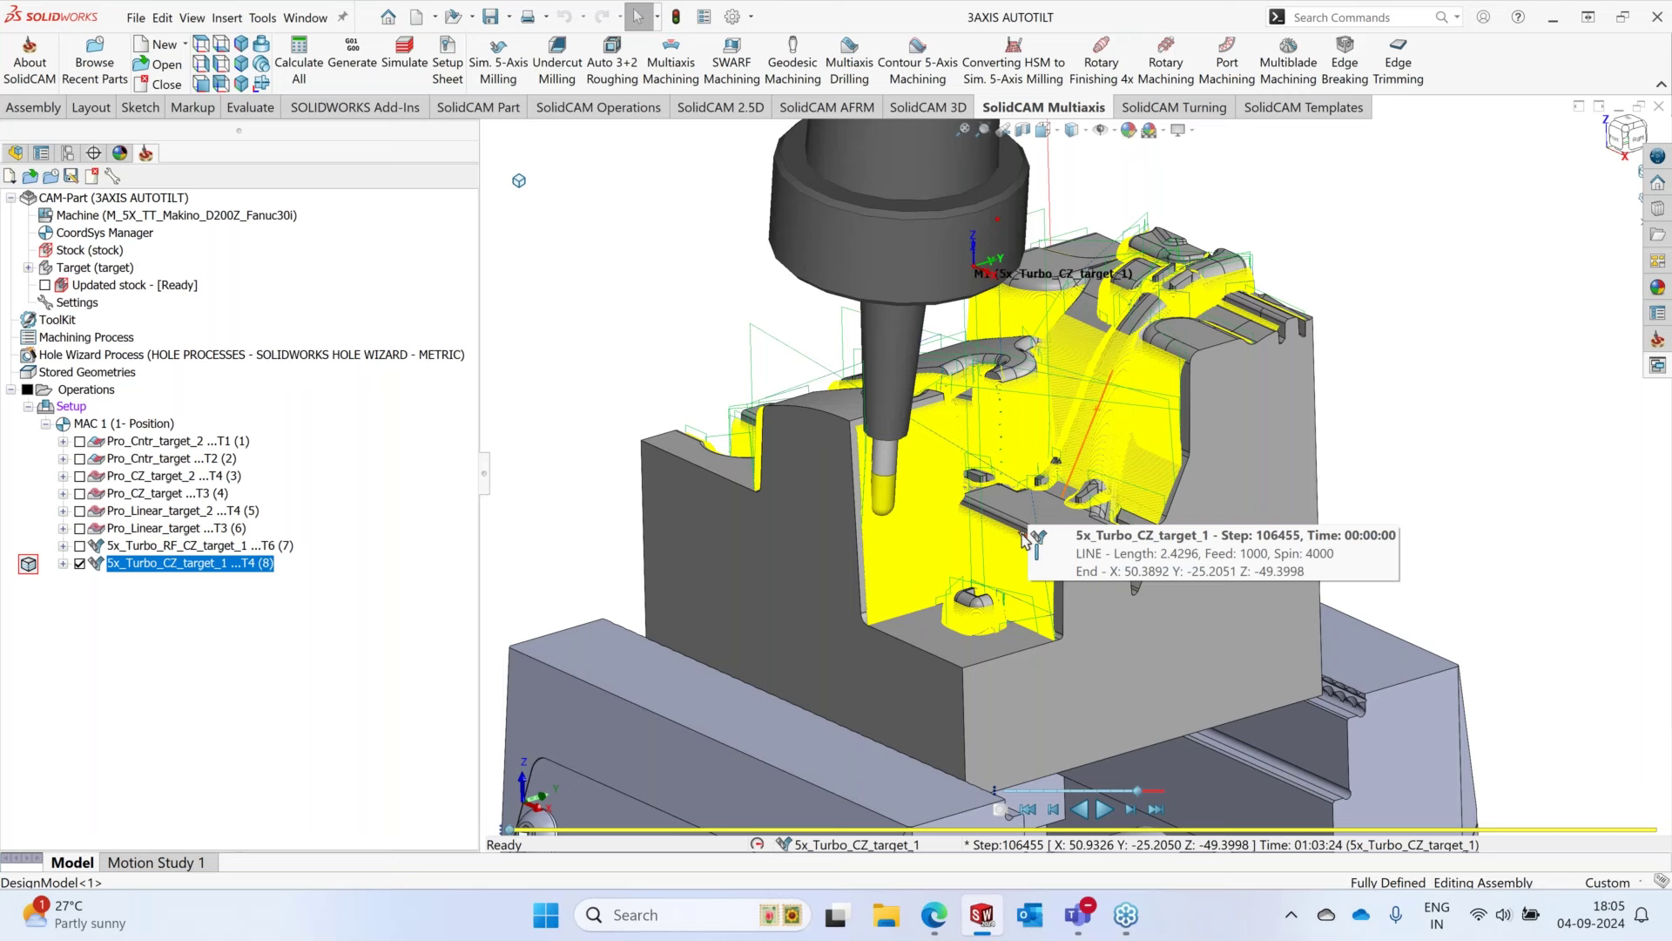
- Hide the T4 Turbo Constant Z tool path and exit the simulator
click(79, 563)
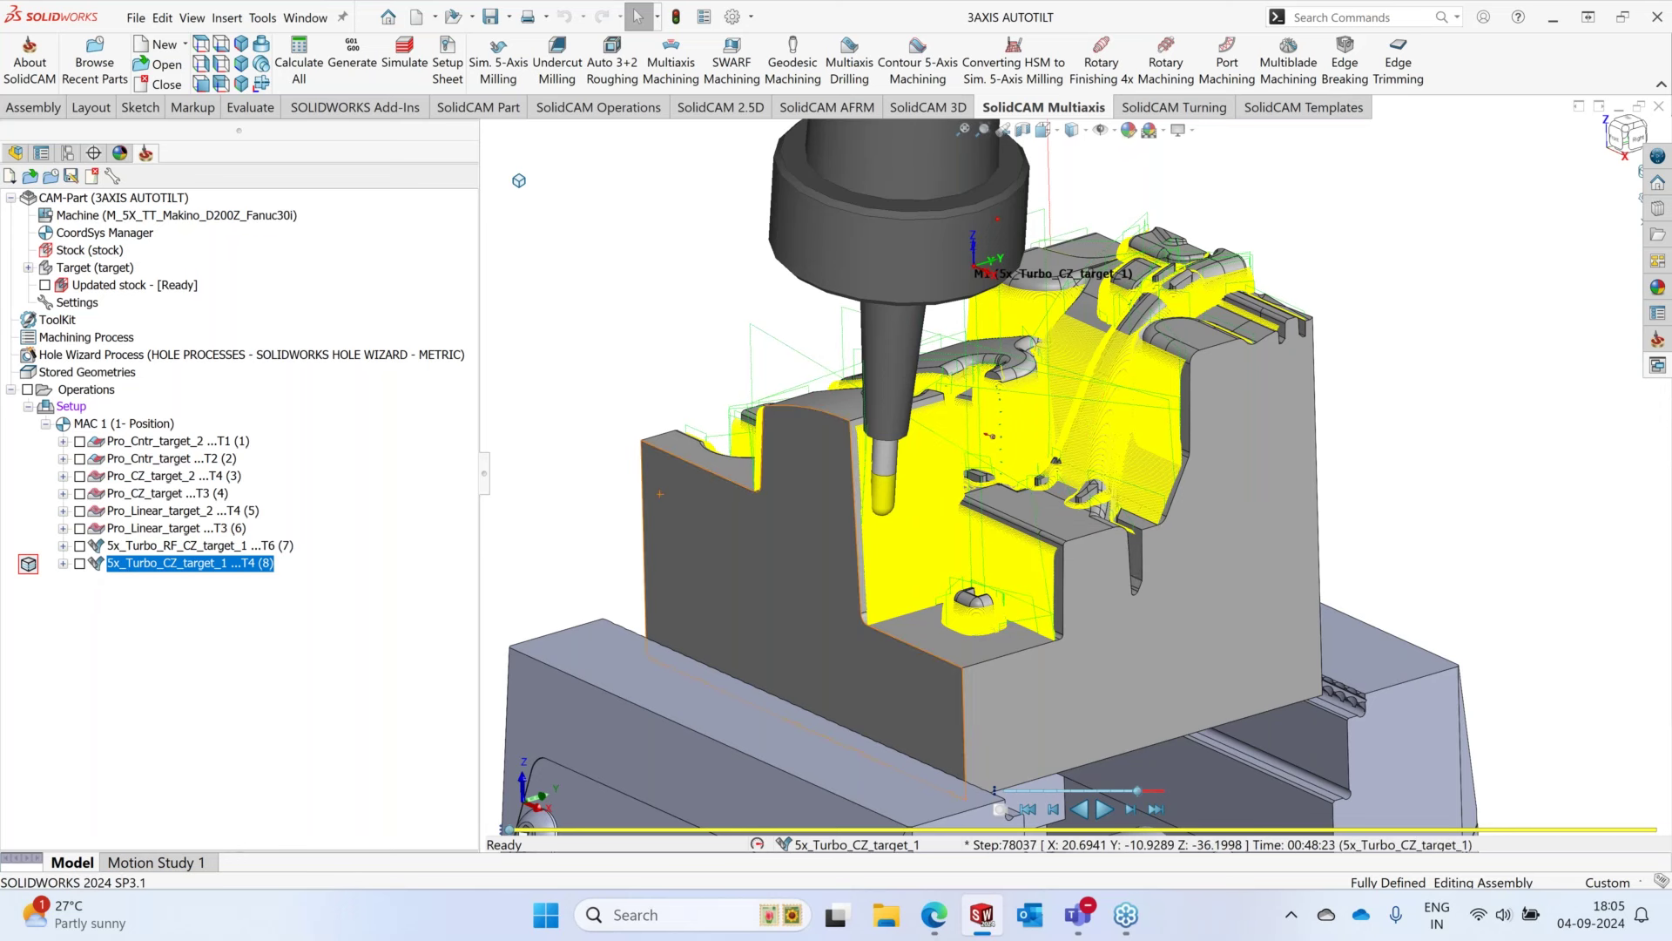
middle_drag(991, 435, 1306, 418)
click(1658, 234)
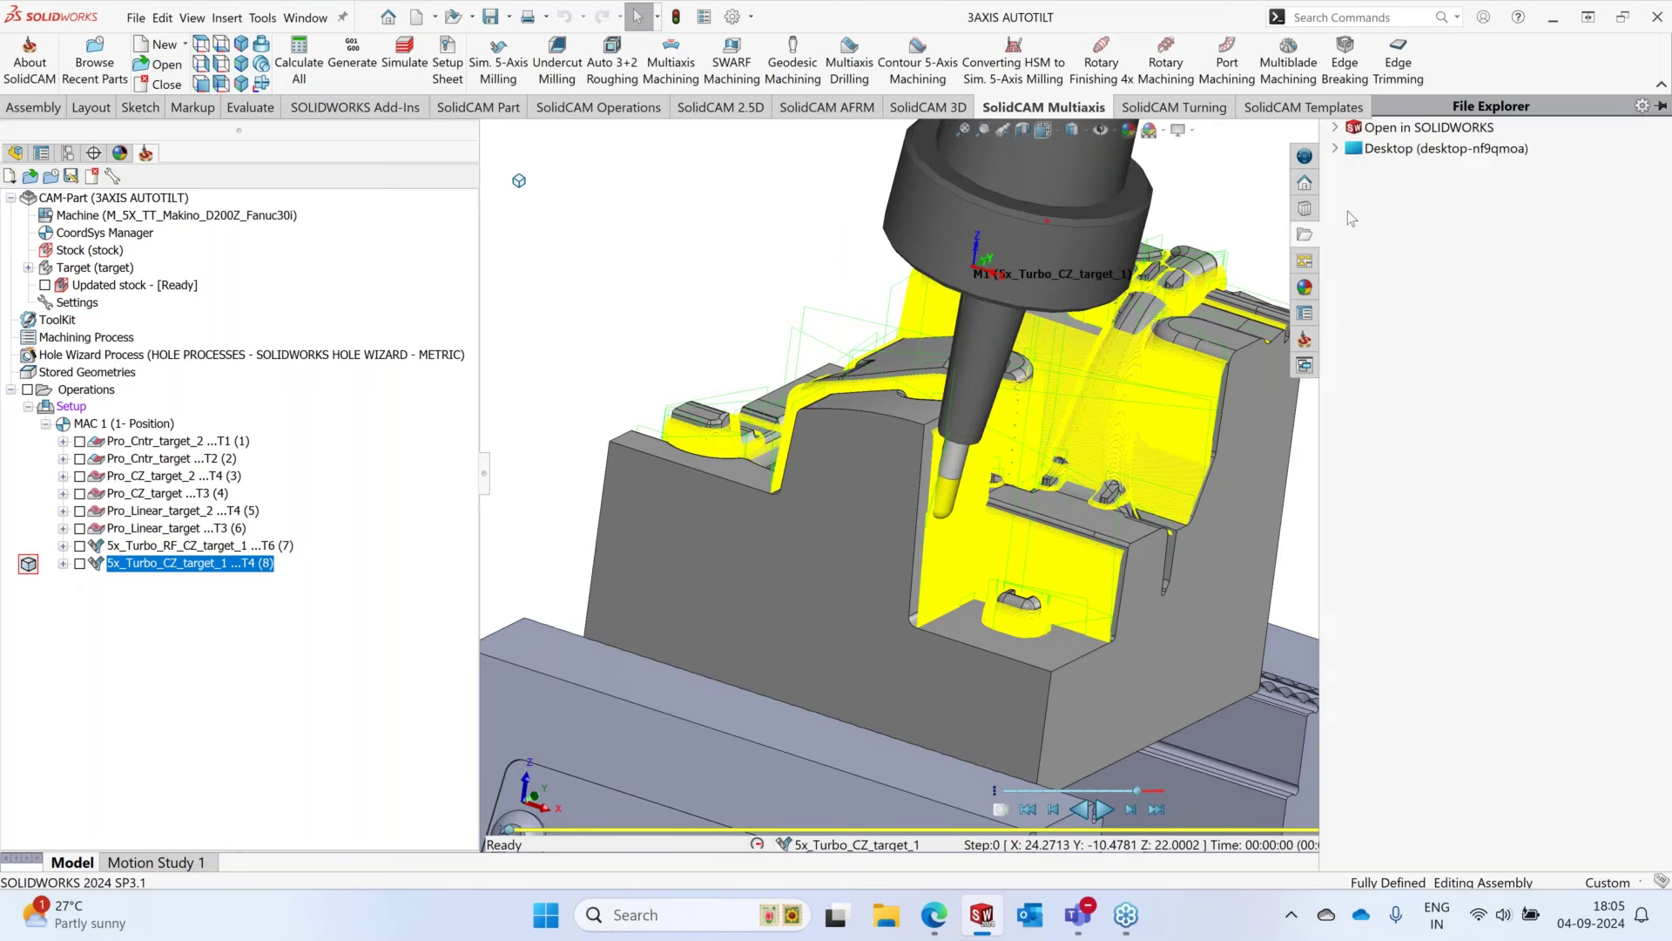
key(Escape)
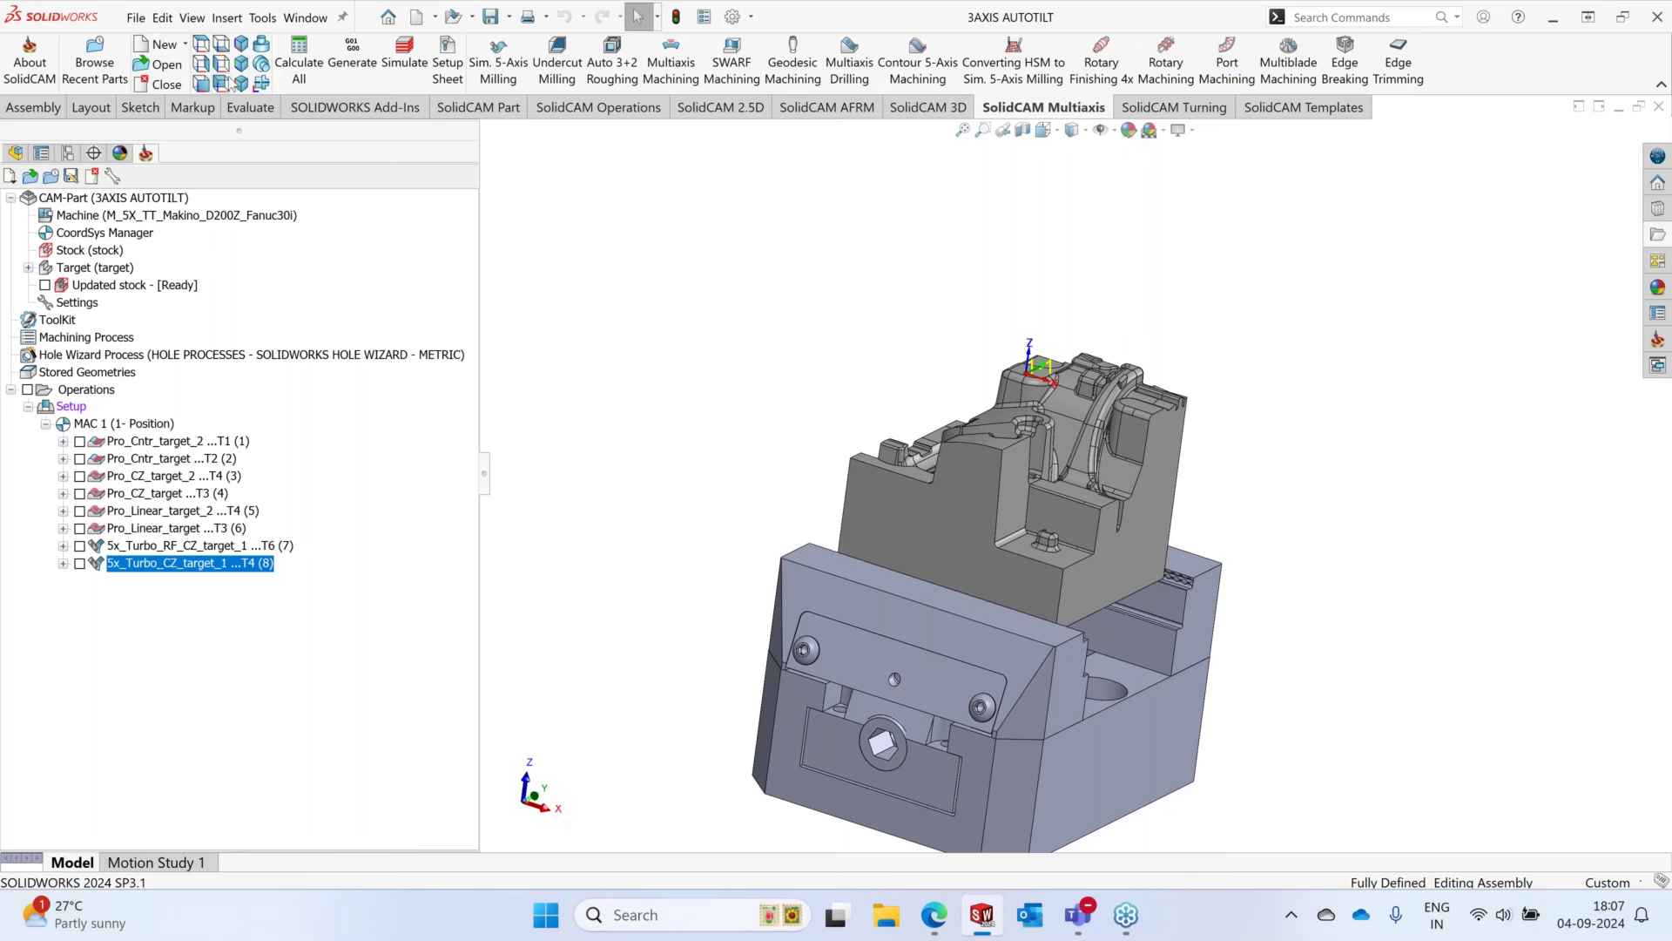
- Start opening another CAM-part and go to the ACTIVE DATA (F:) drive
click(262, 17)
mouse_move(367, 111)
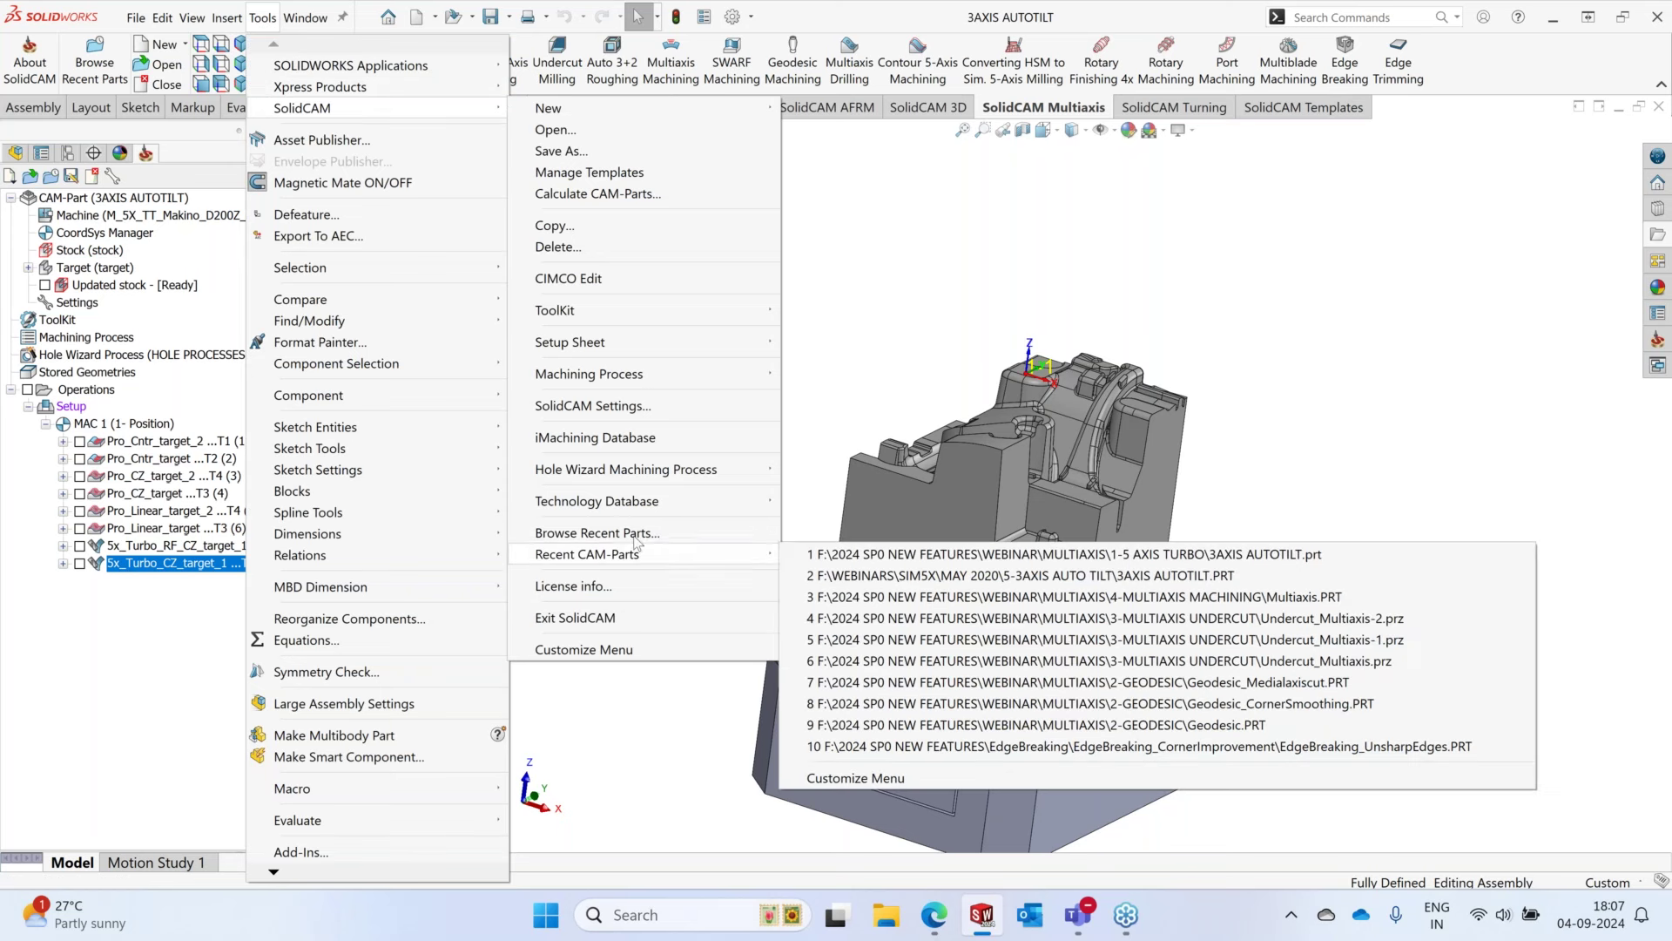
click(557, 129)
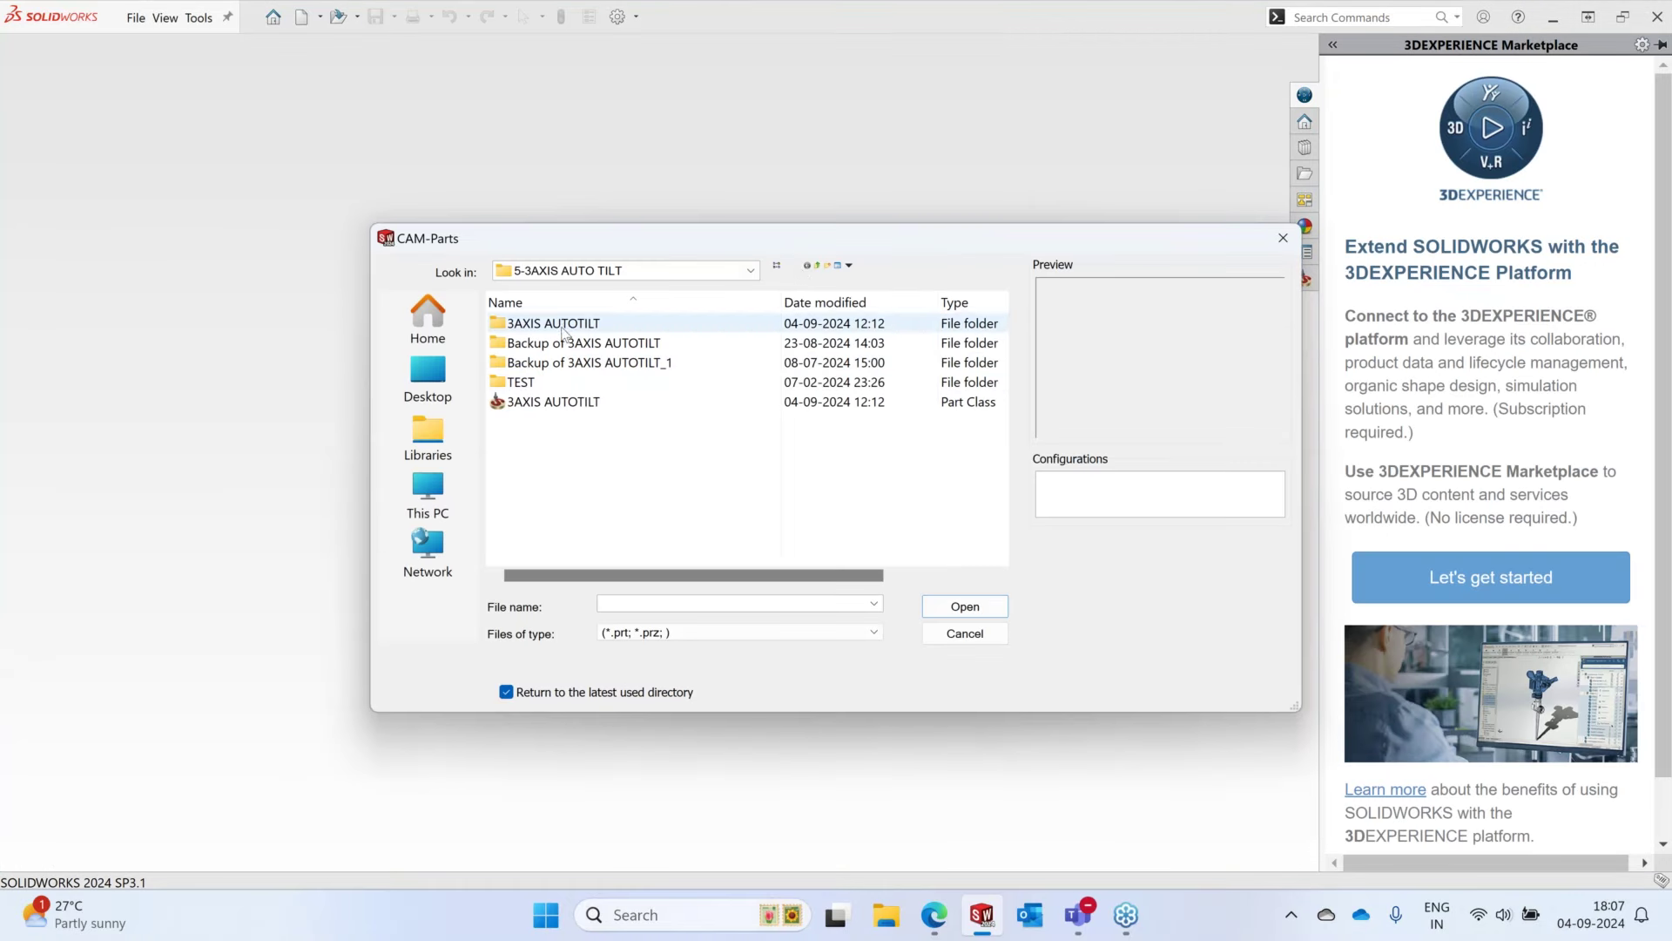
click(816, 265)
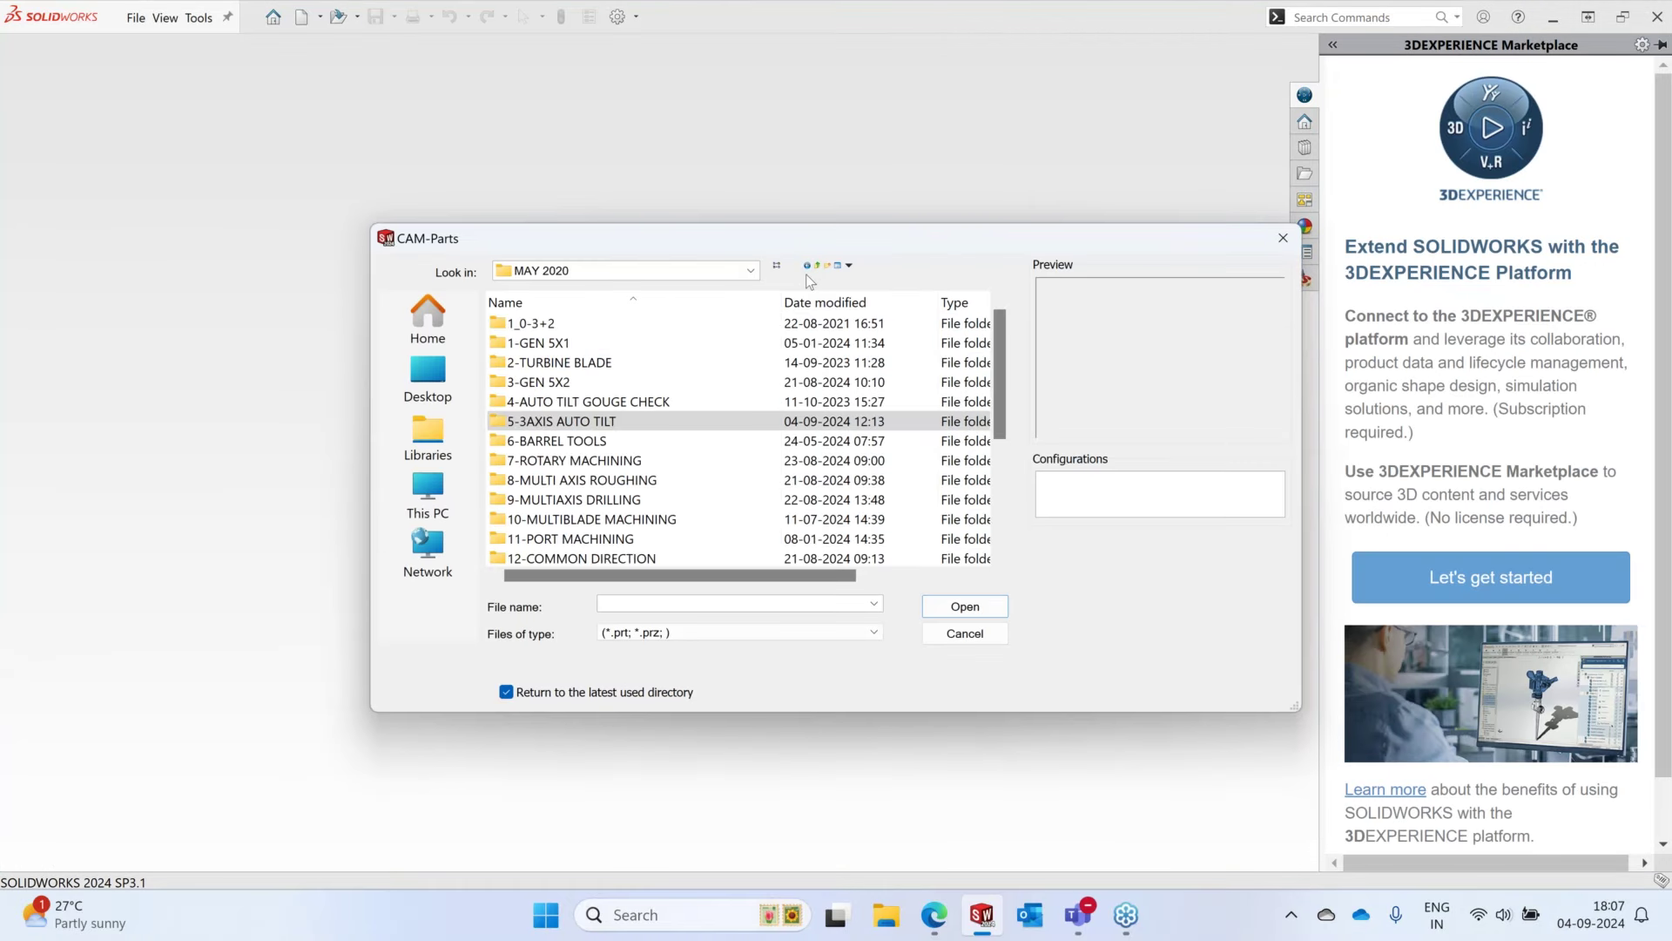
click(427, 493)
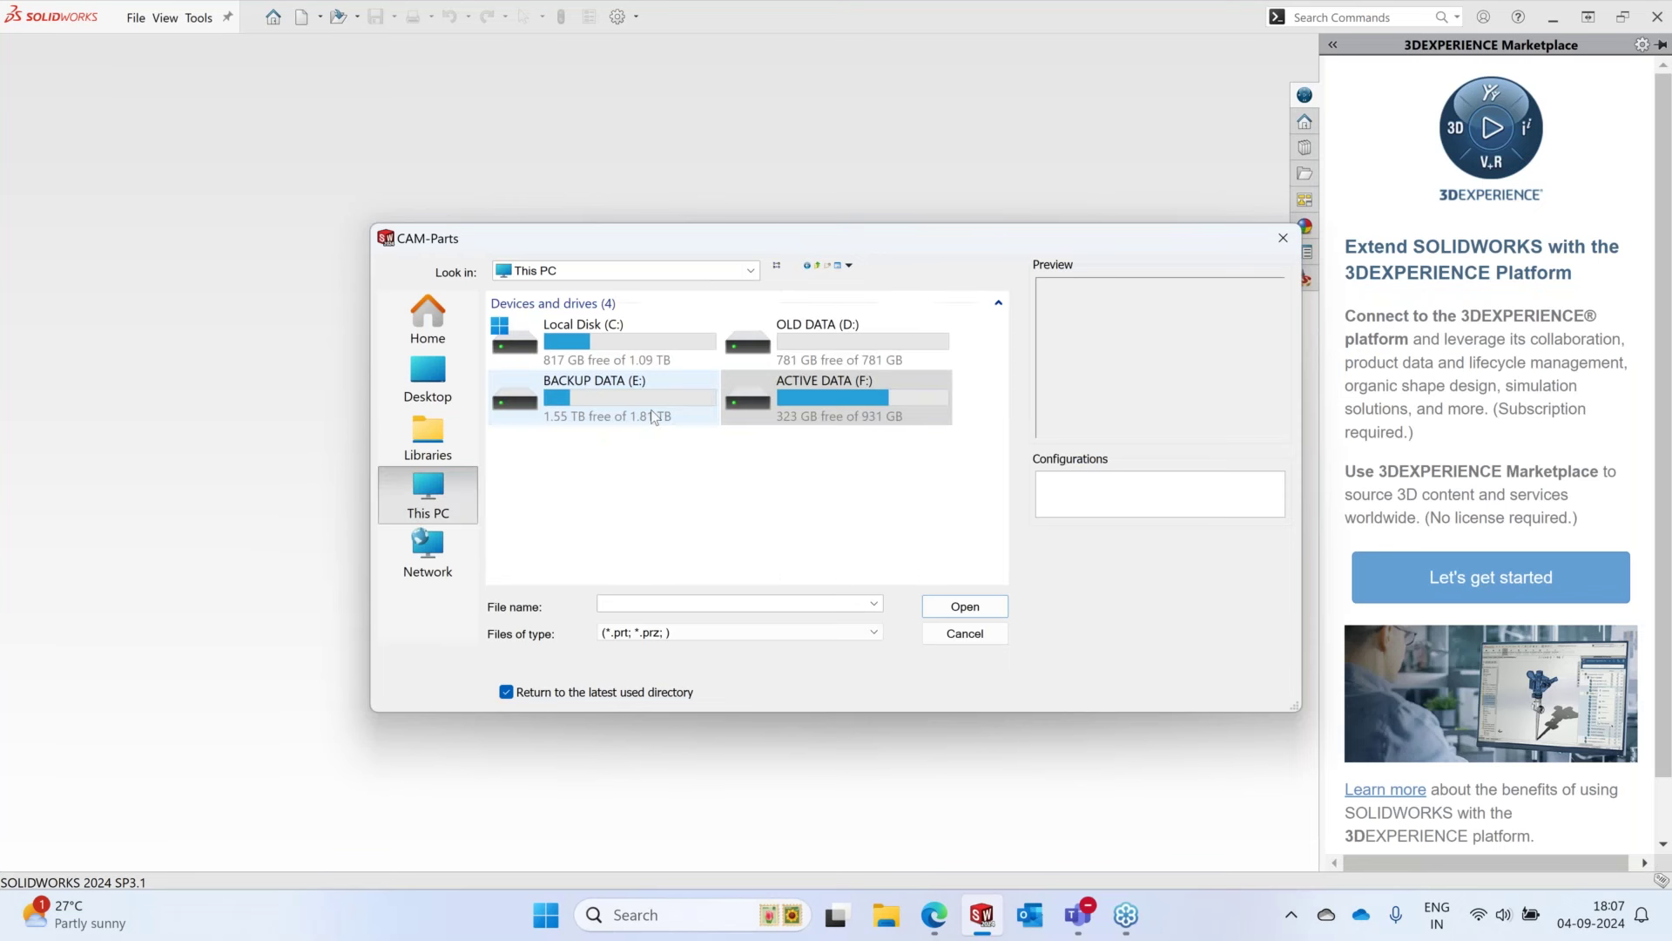
double_click(805, 381)
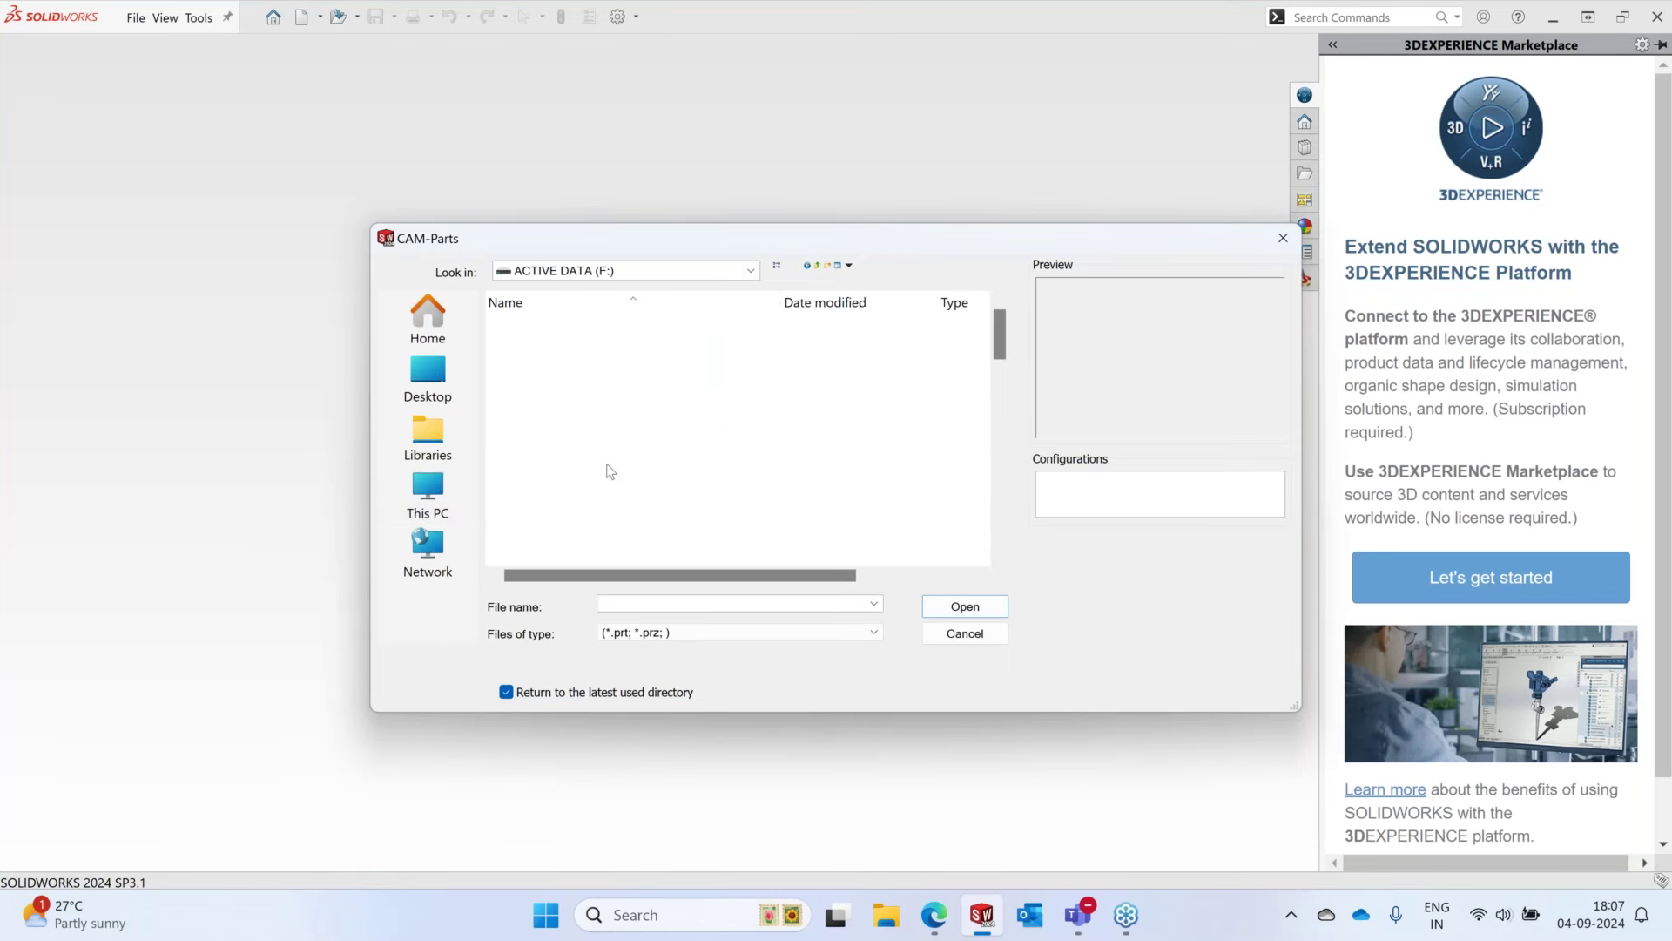
- Open the Geodesic CAM-part from the 2-GEODESIC folder of the MULTIAXIS webinar data on the F: drive
double_click(557, 442)
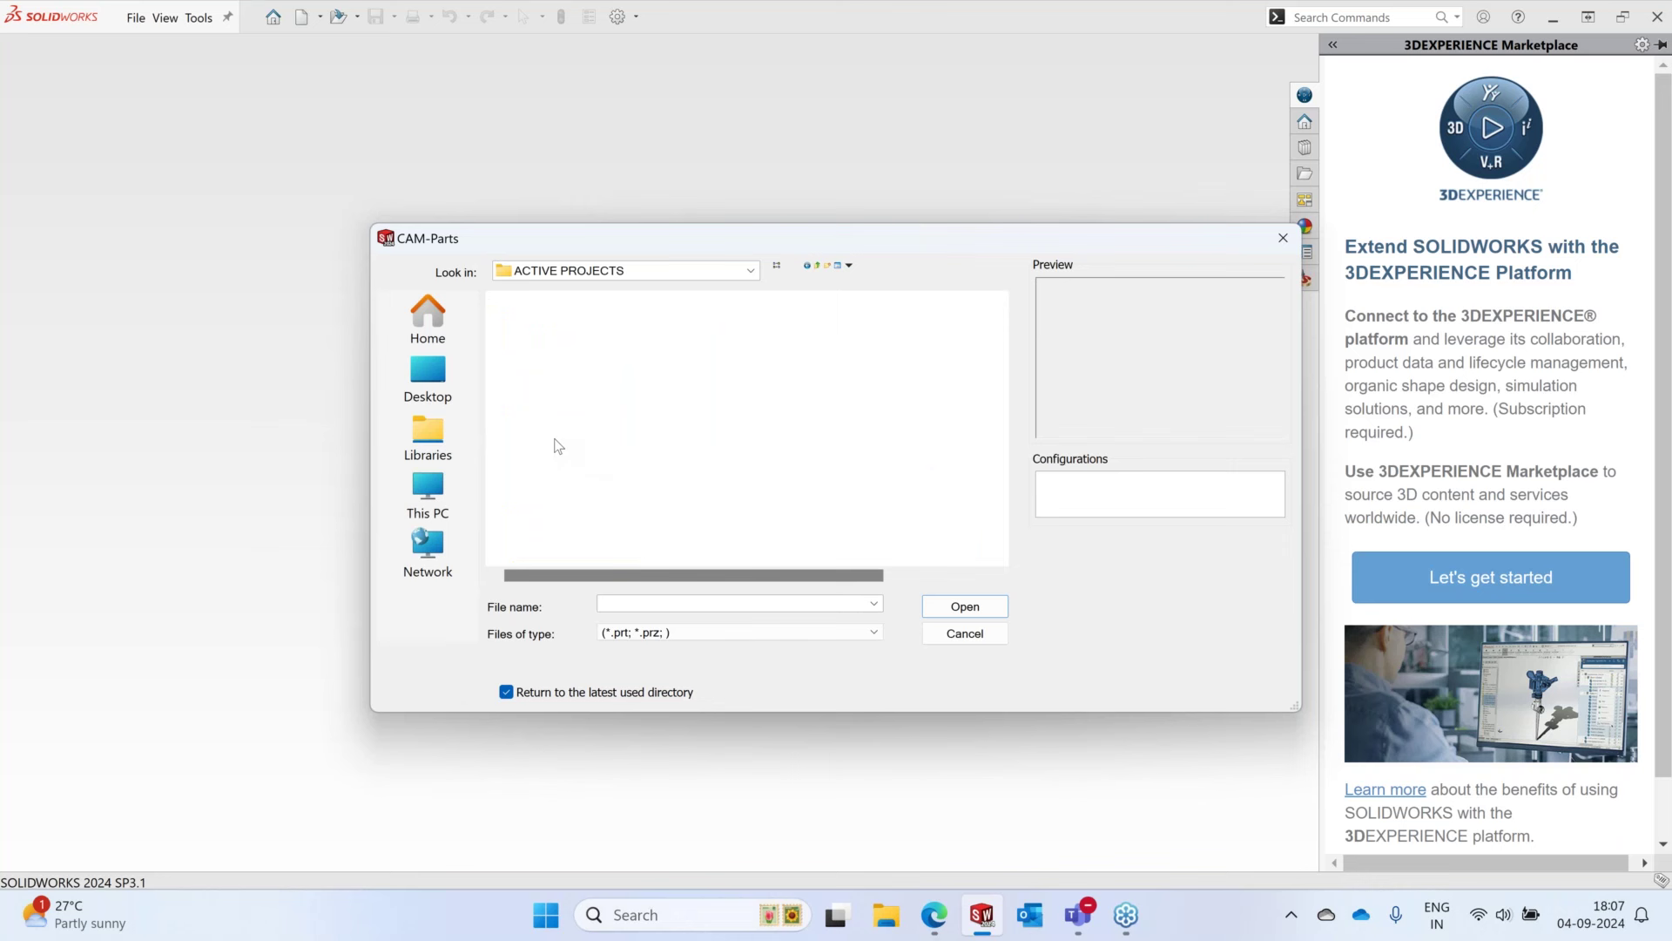
click(820, 271)
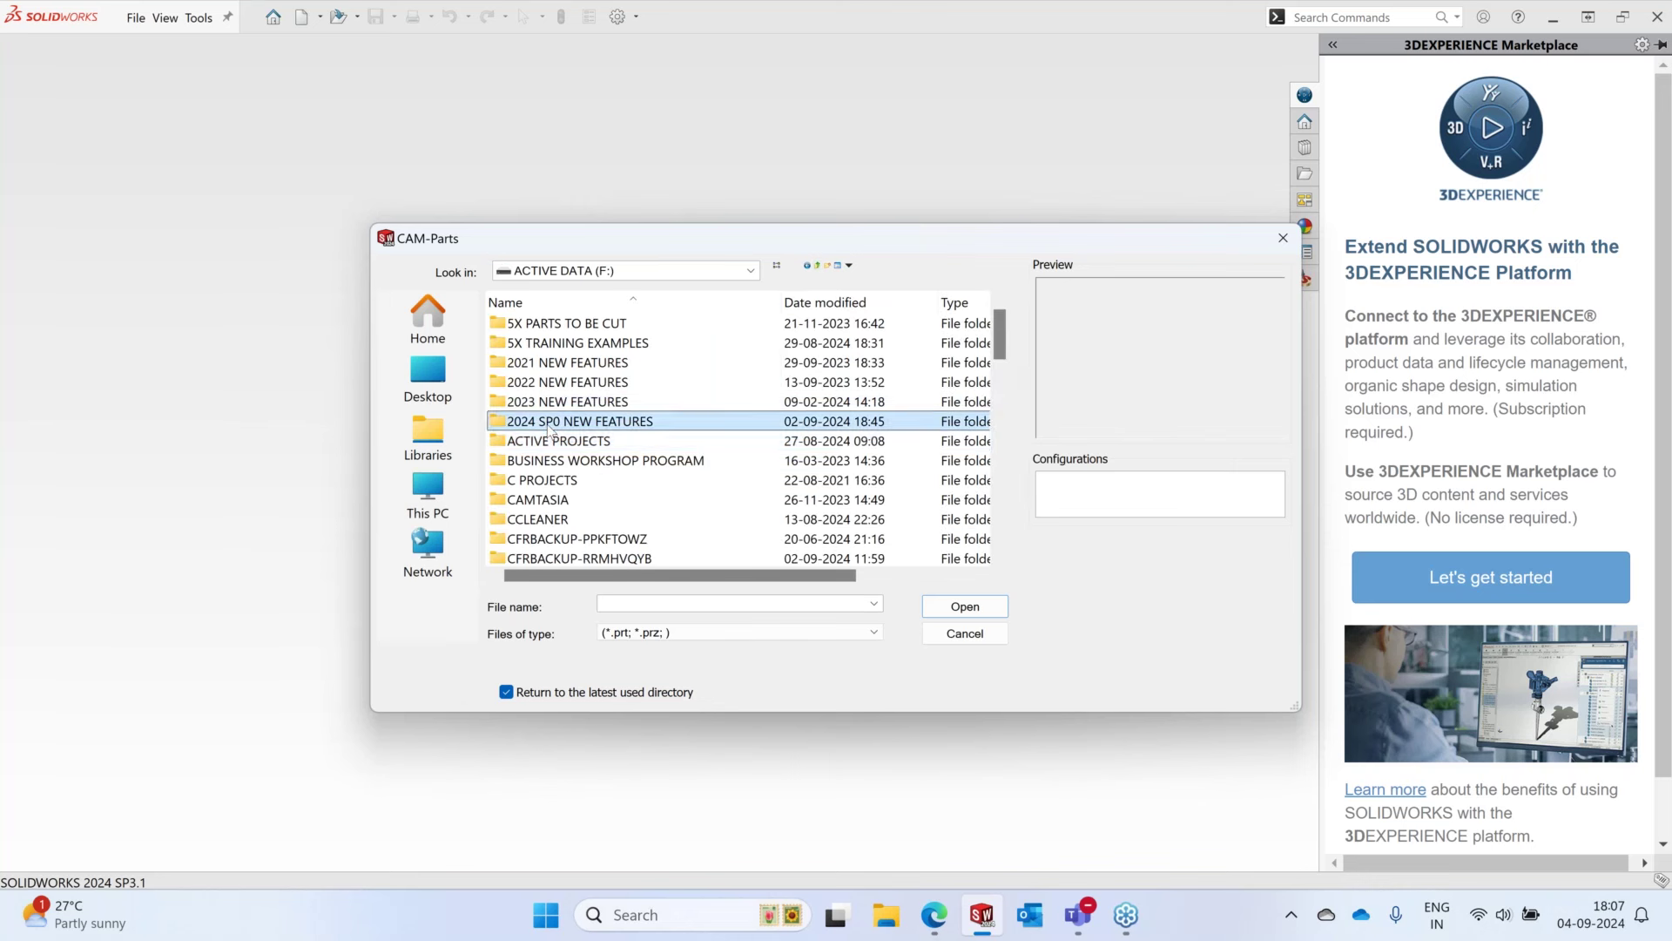
double_click(557, 421)
double_click(534, 499)
double_click(536, 323)
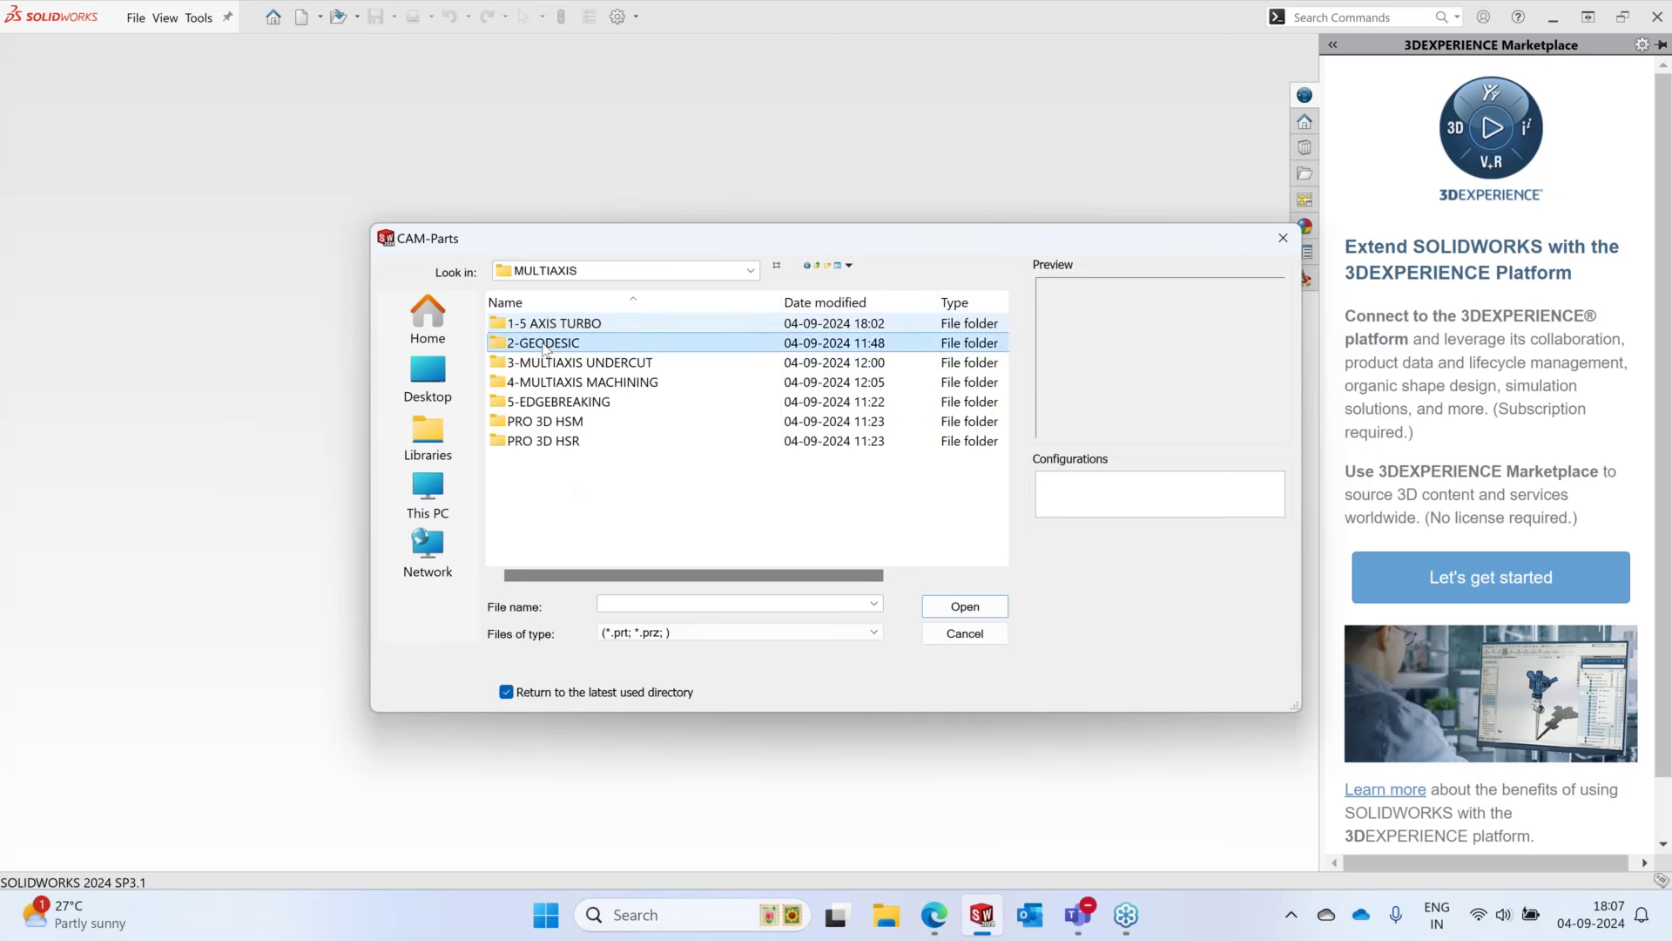
double_click(554, 337)
click(535, 383)
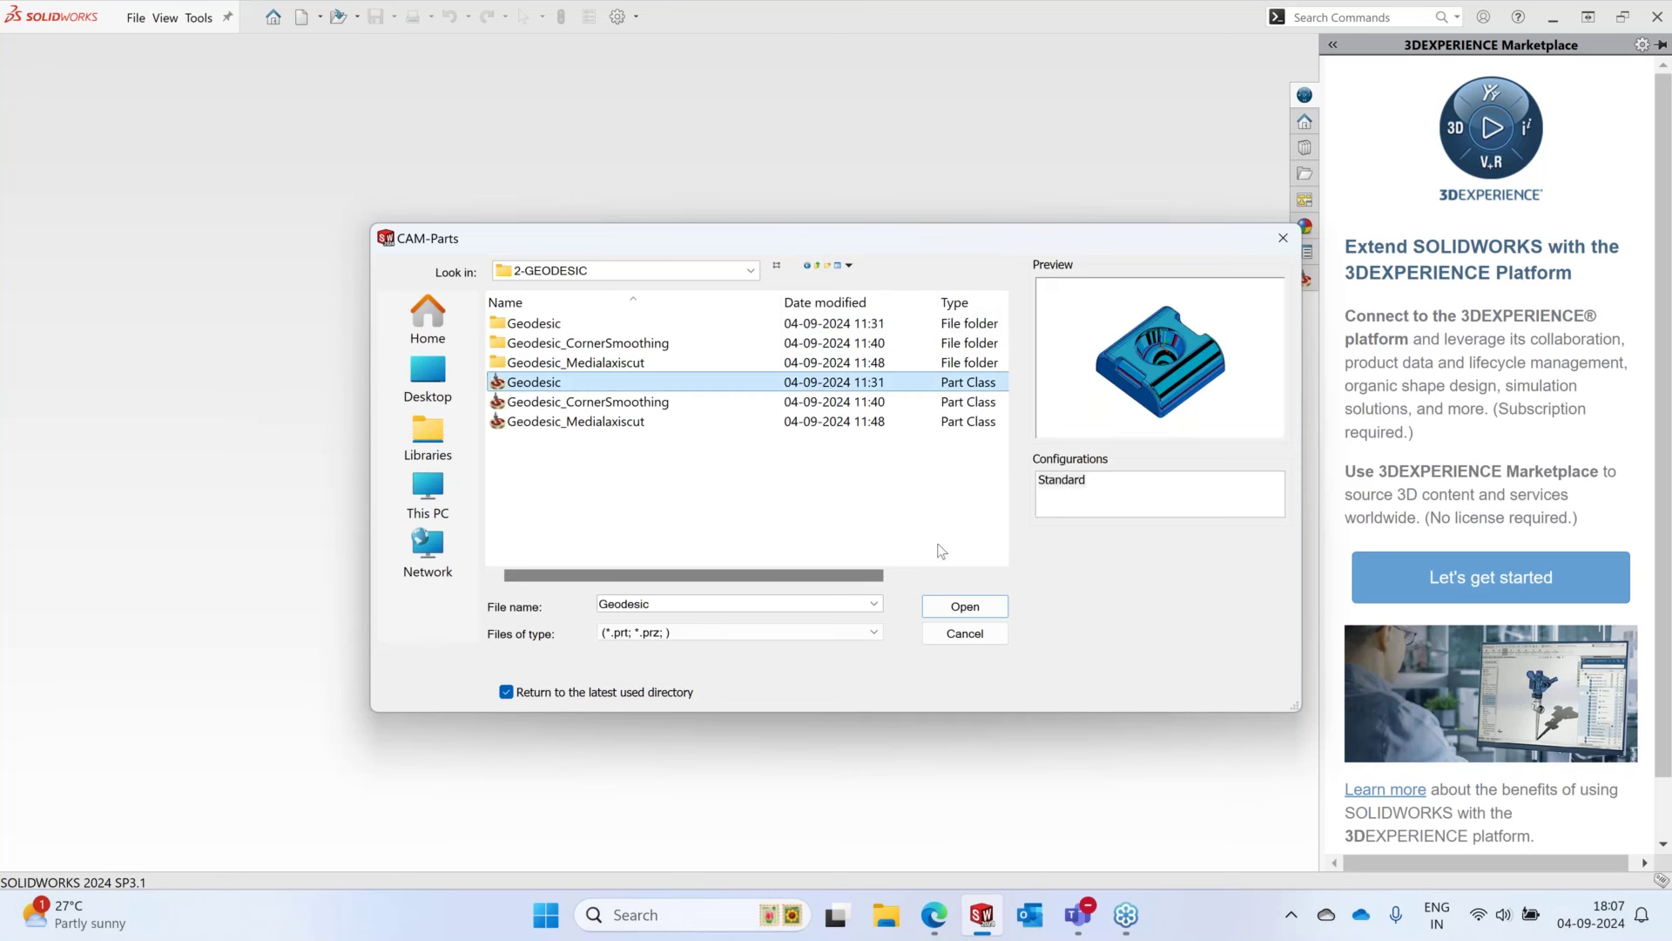
click(952, 608)
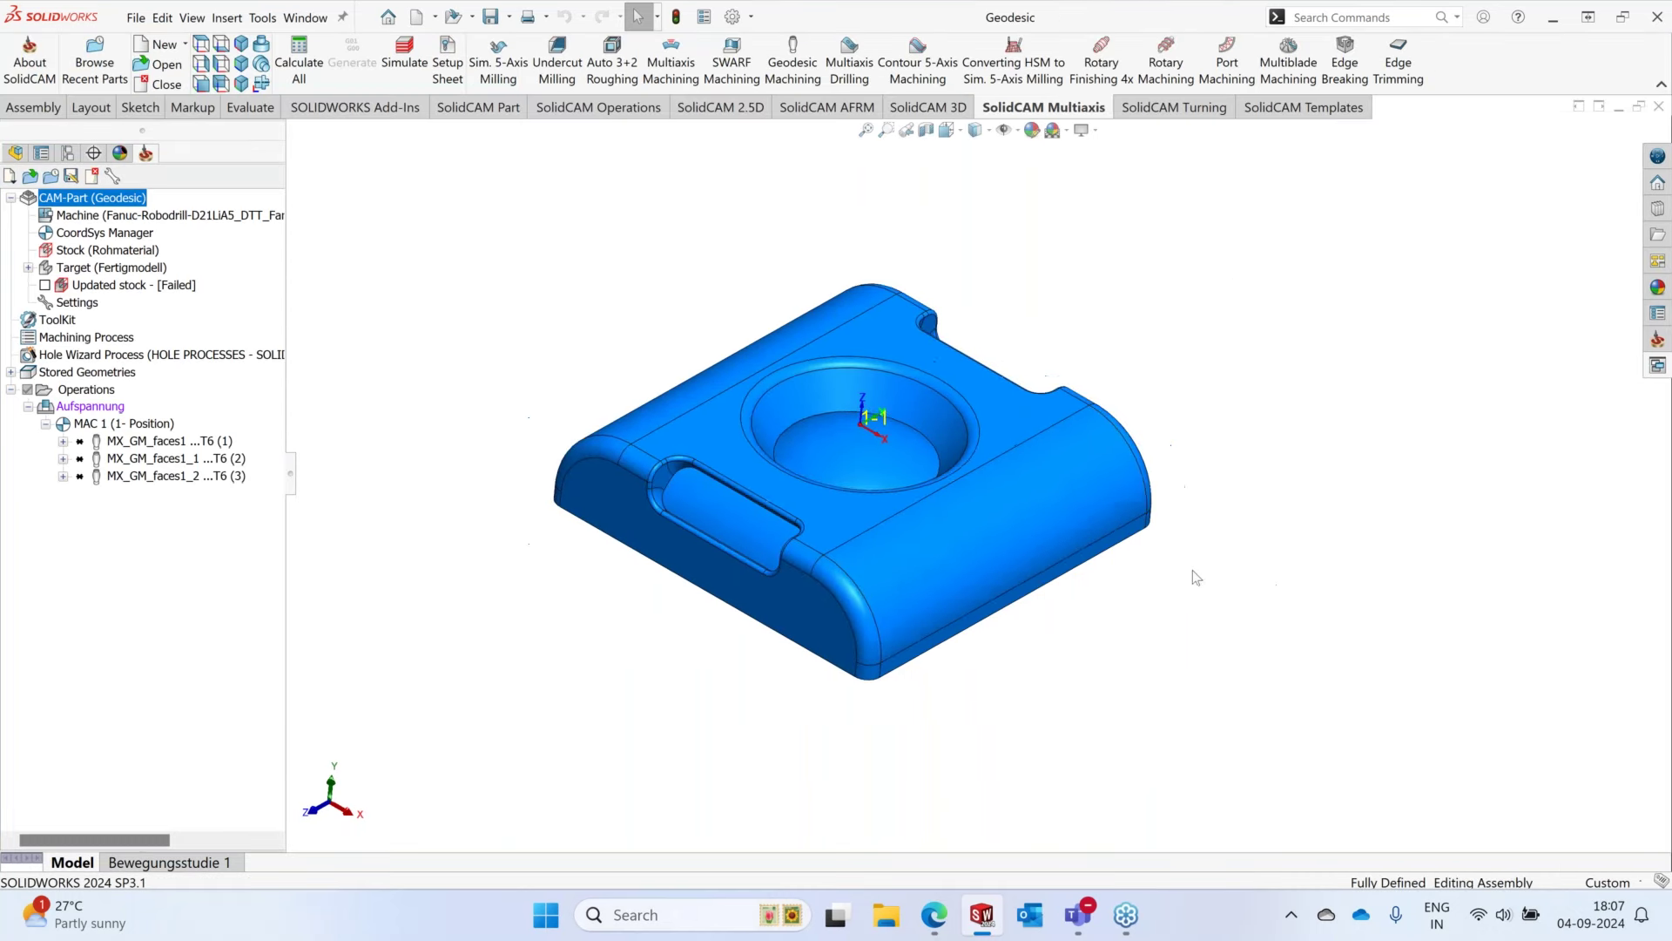
- Open the MX_GM_faces1 operation's geometry settings and show its machining surfaces faces1 on the model
scroll(942, 514, down, 5)
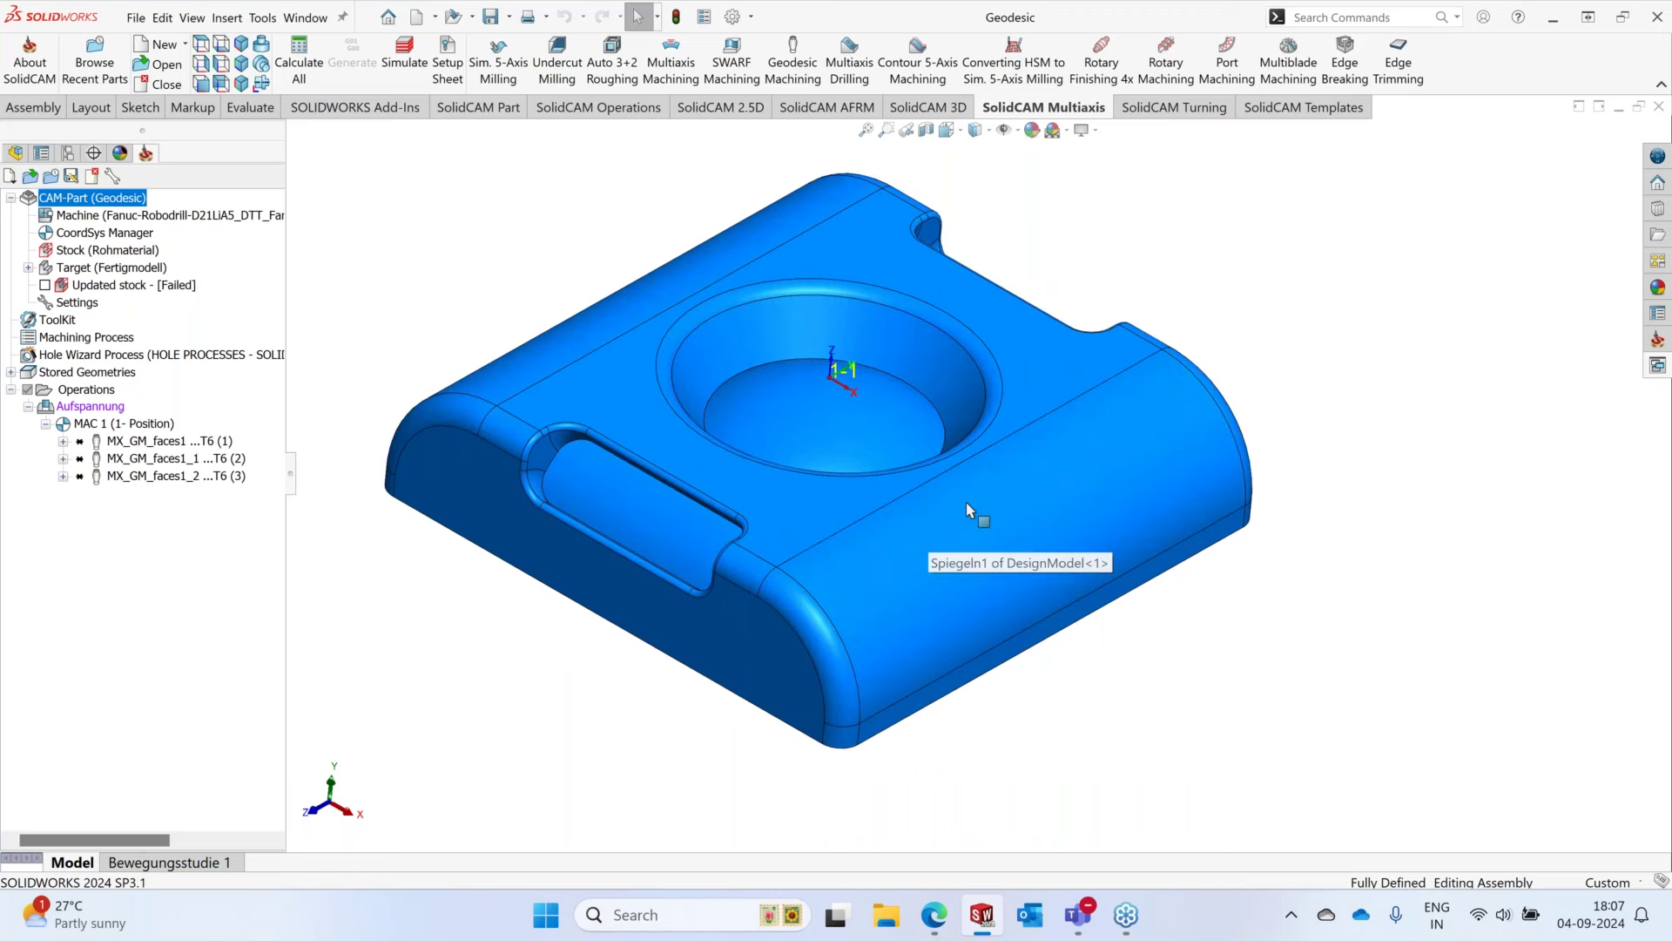
right_click(164, 441)
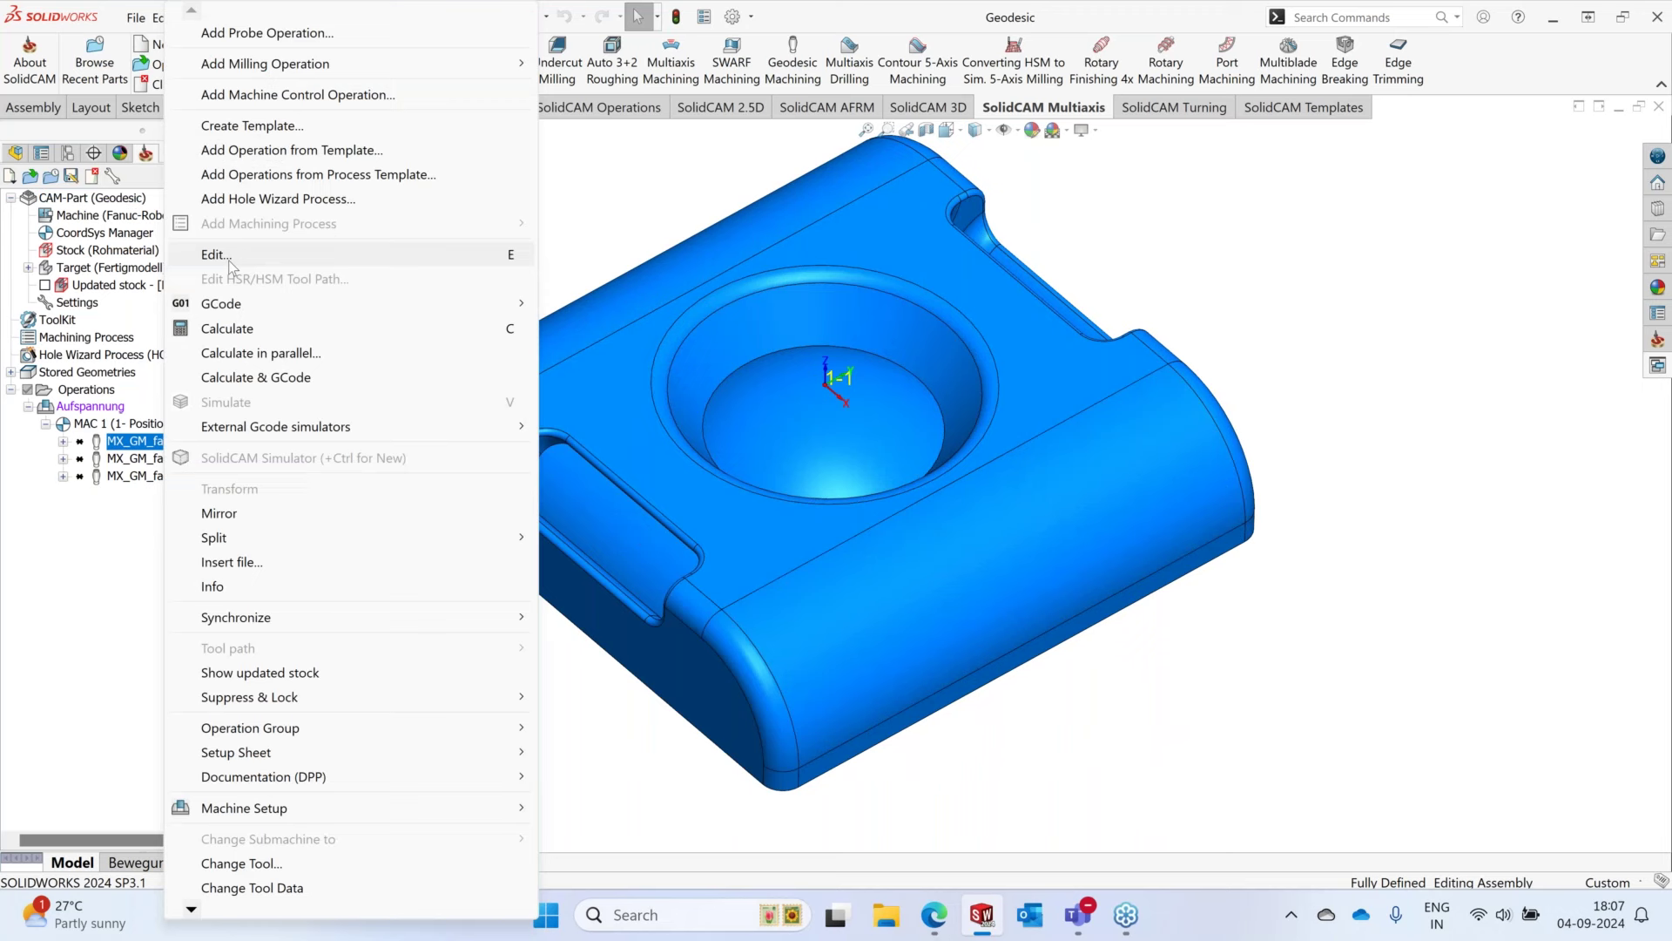
click(216, 254)
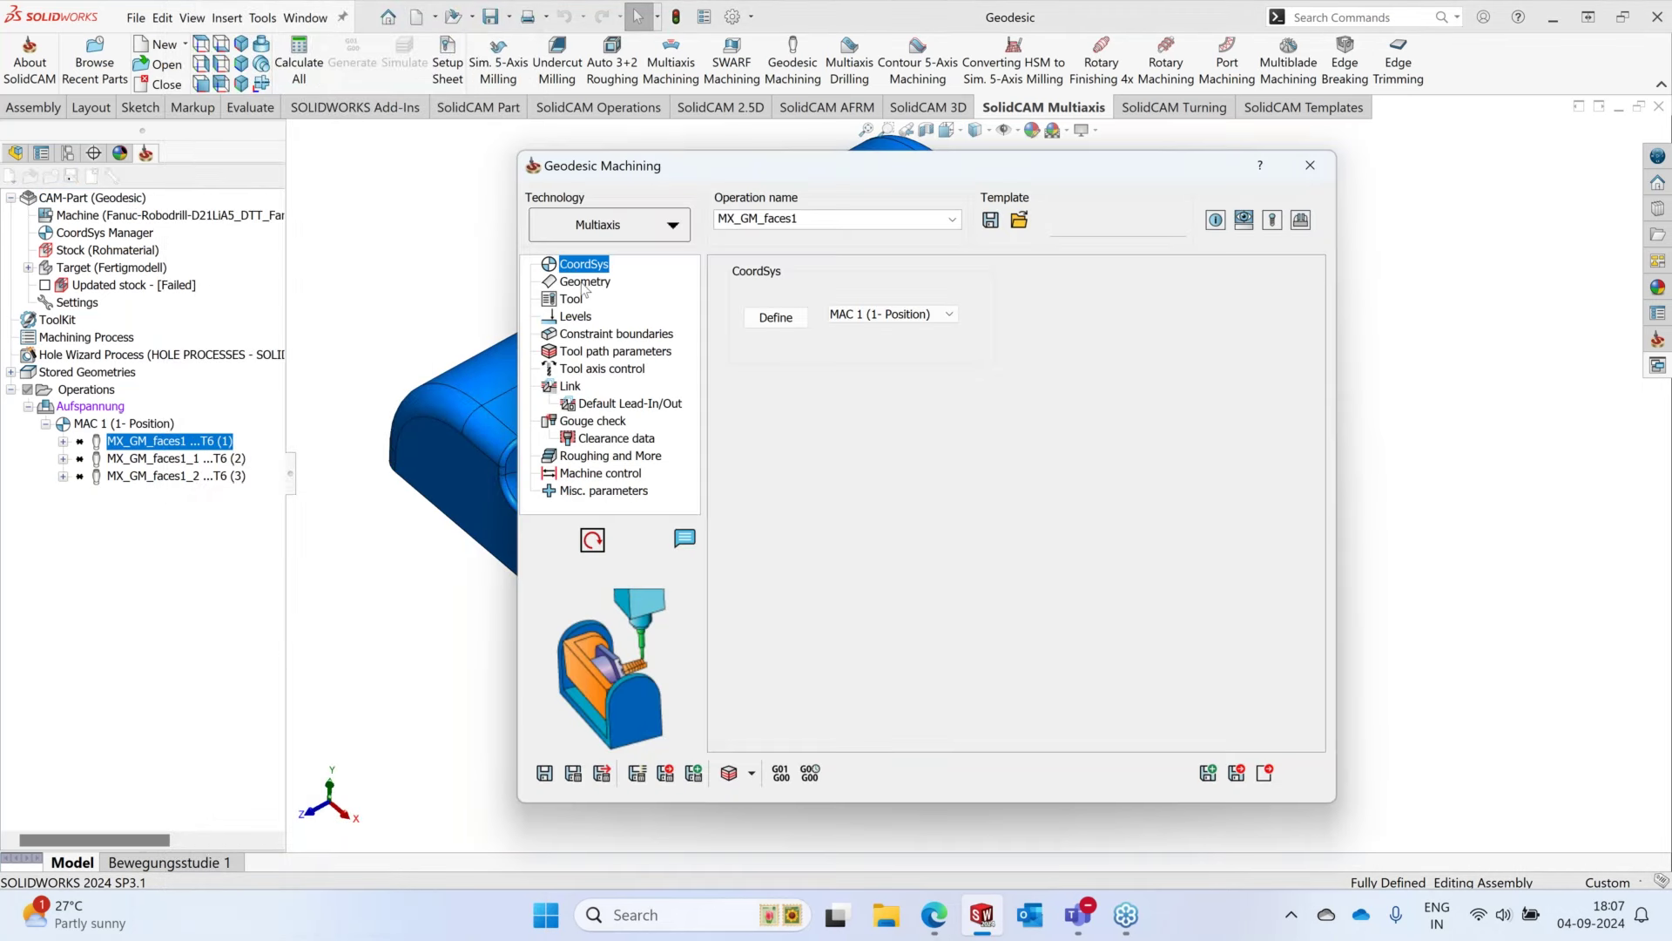
click(582, 282)
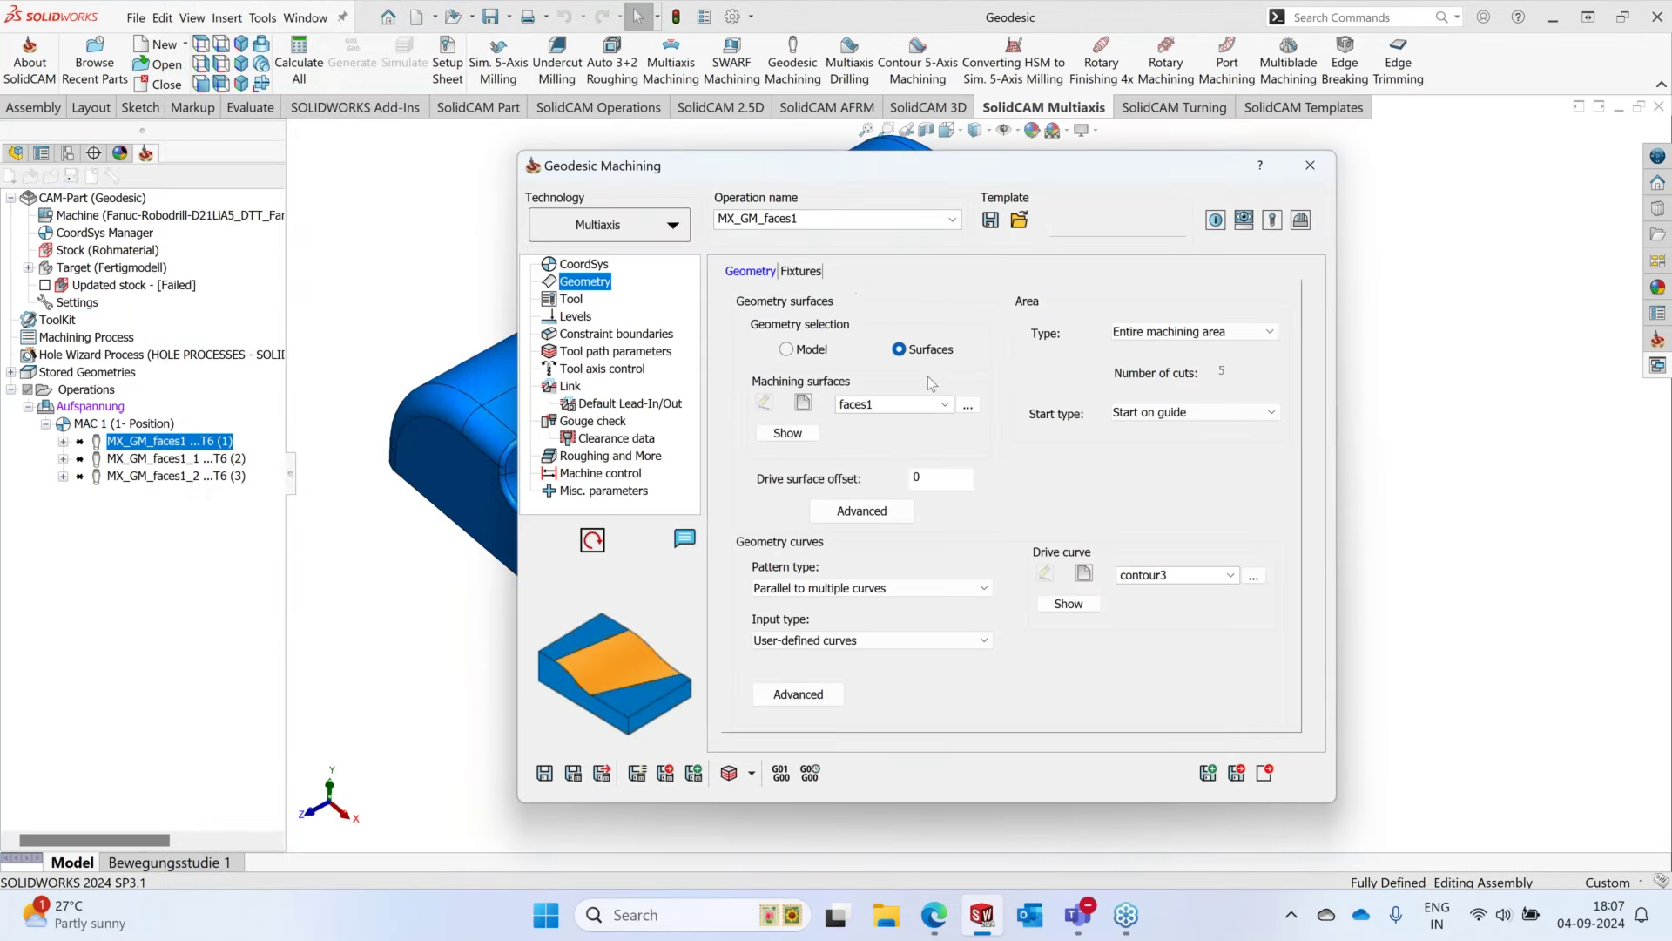
click(814, 432)
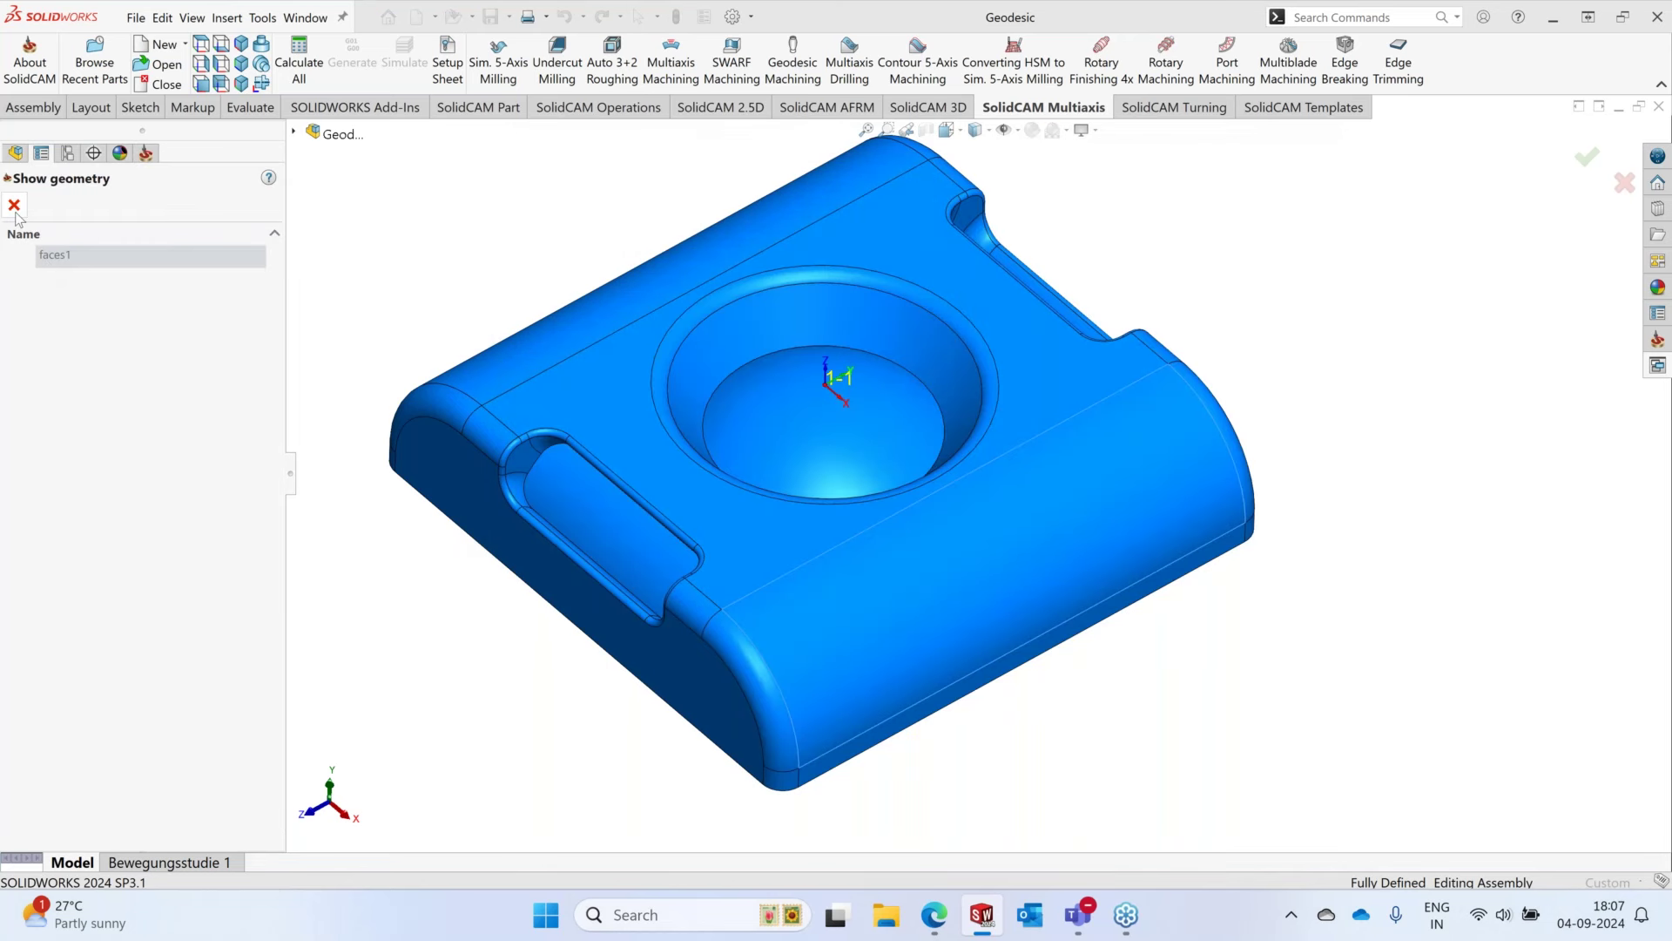
click(14, 206)
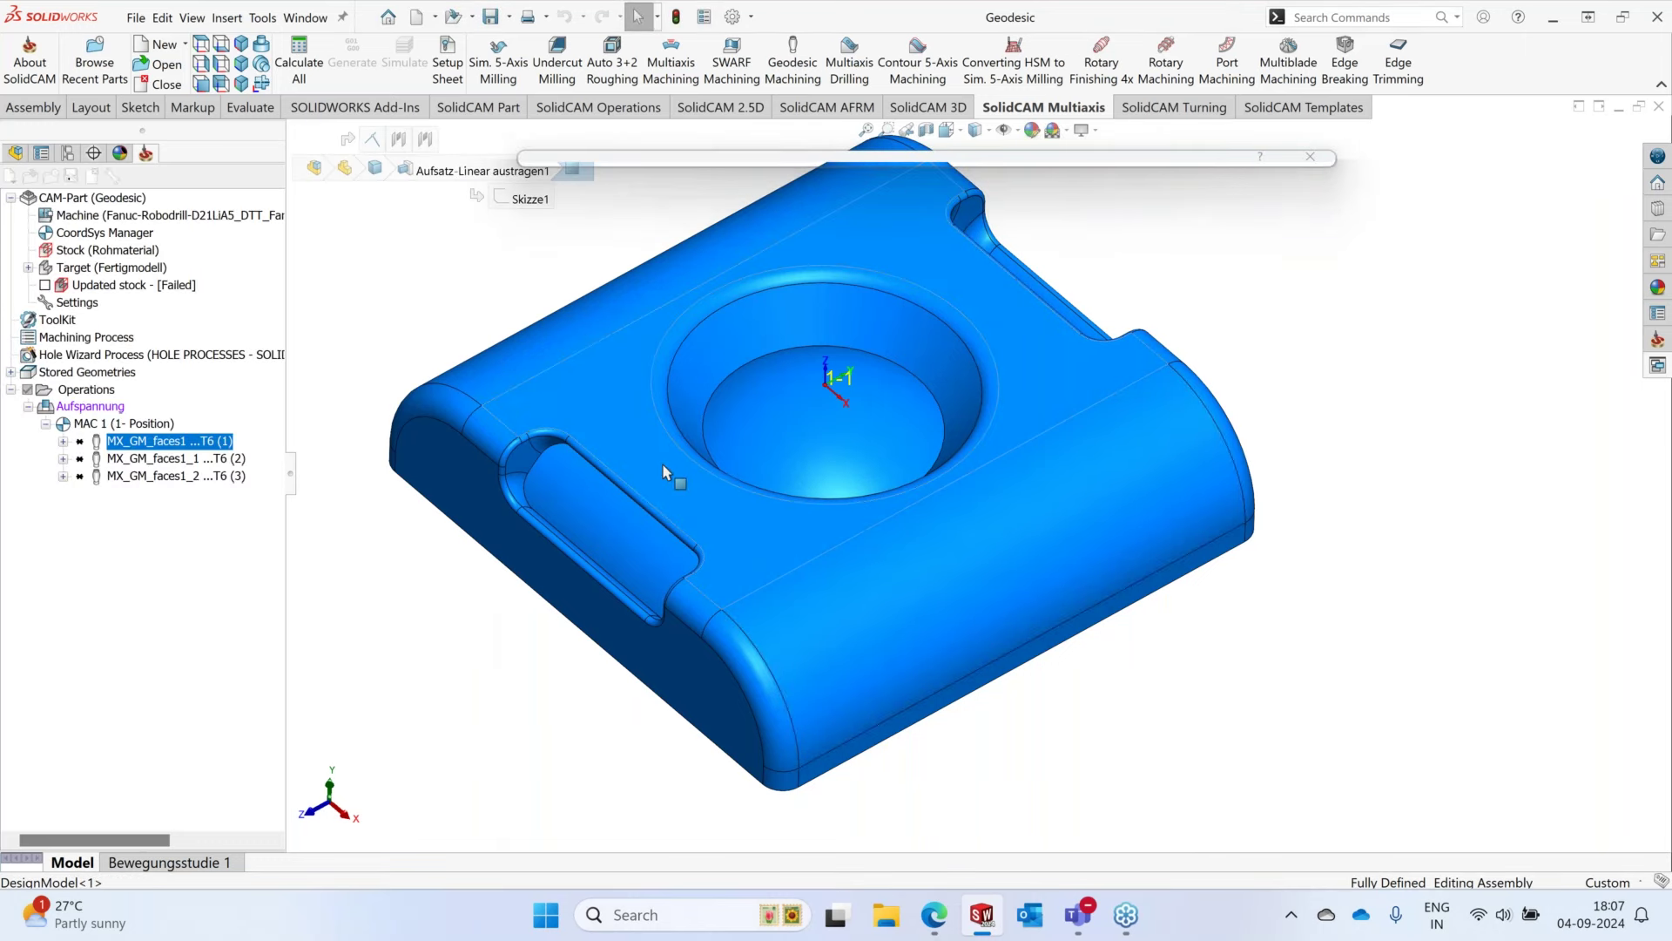
- Change the appearance of the flat top face around the round recess to a light color
right_click(670, 472)
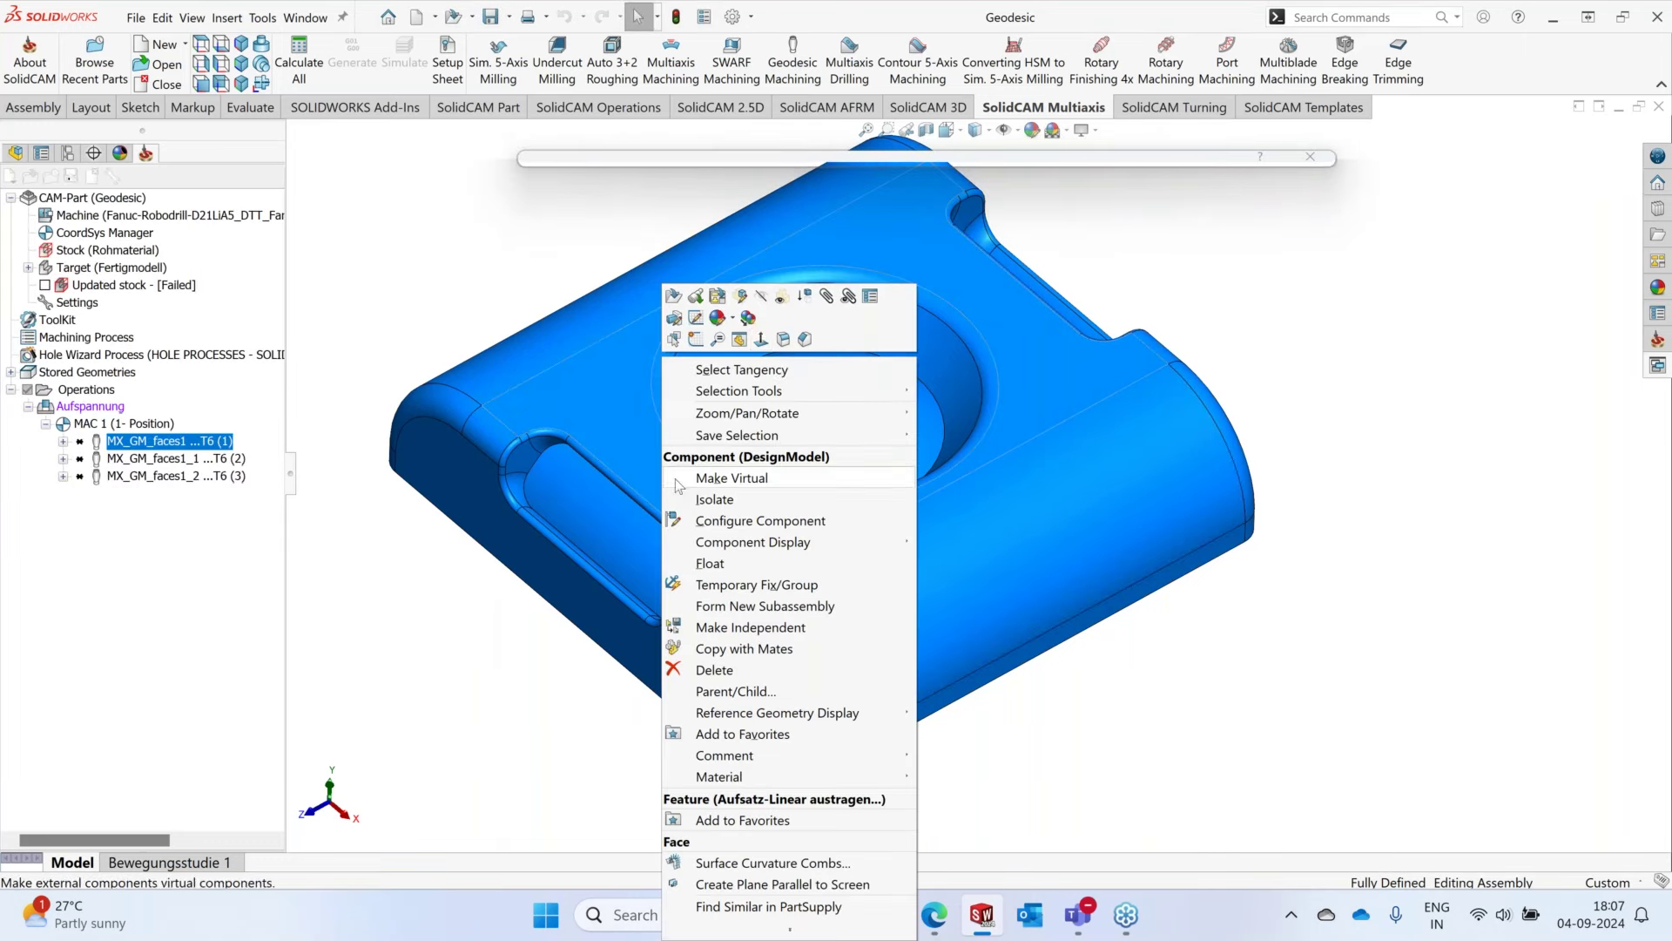
click(734, 320)
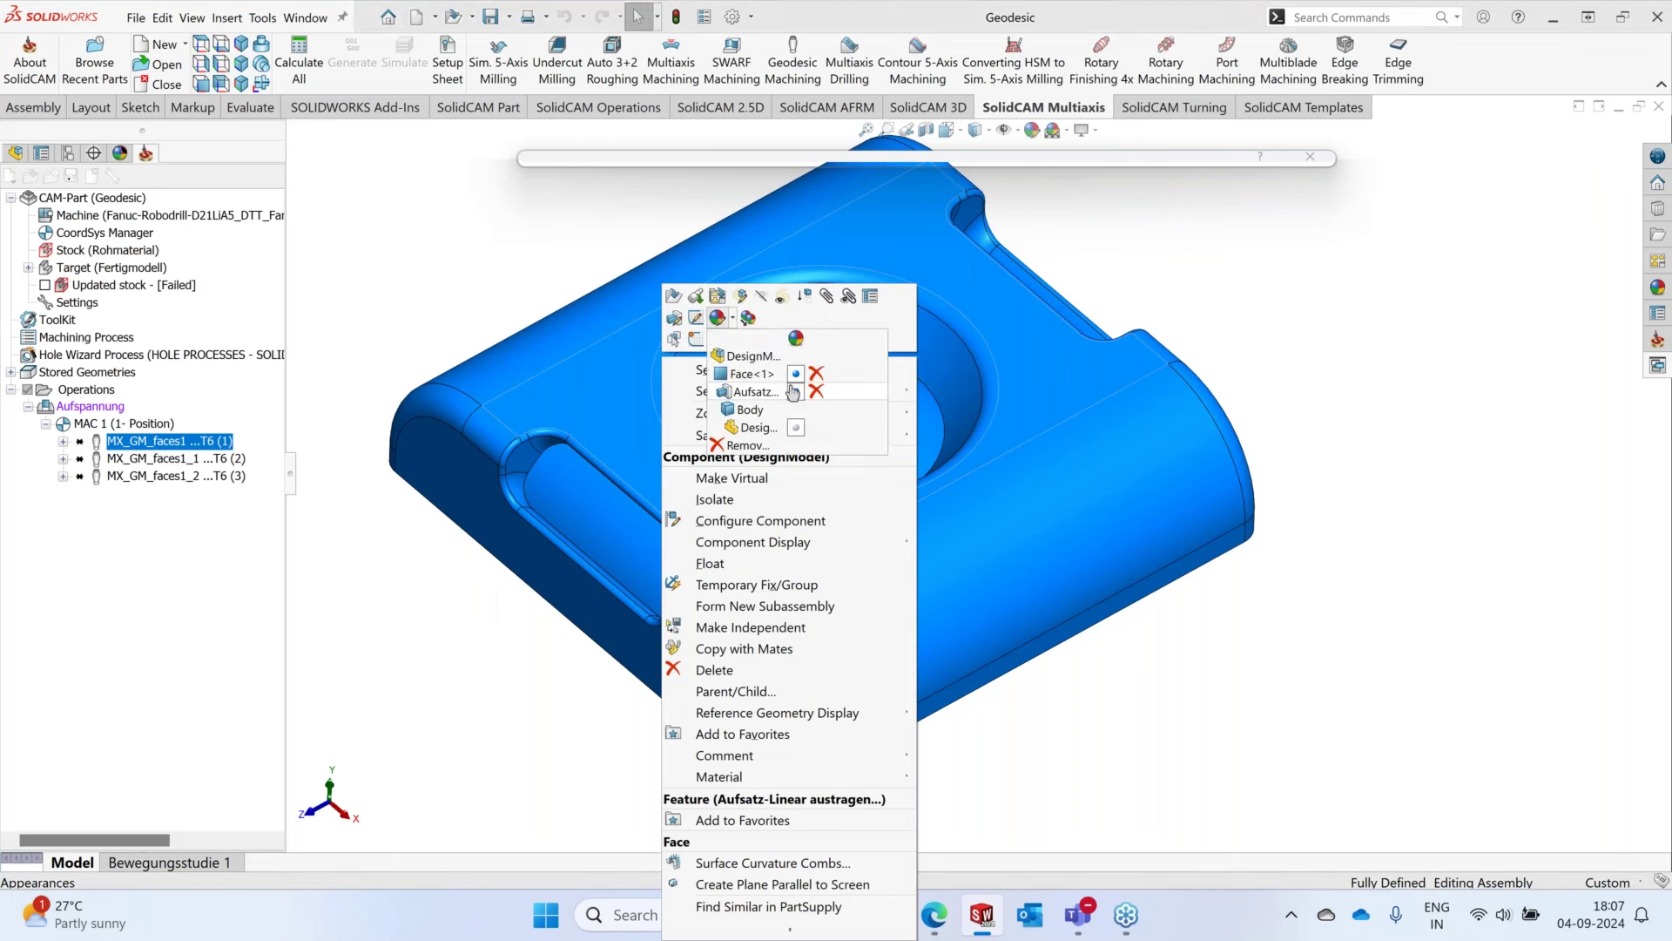
click(796, 394)
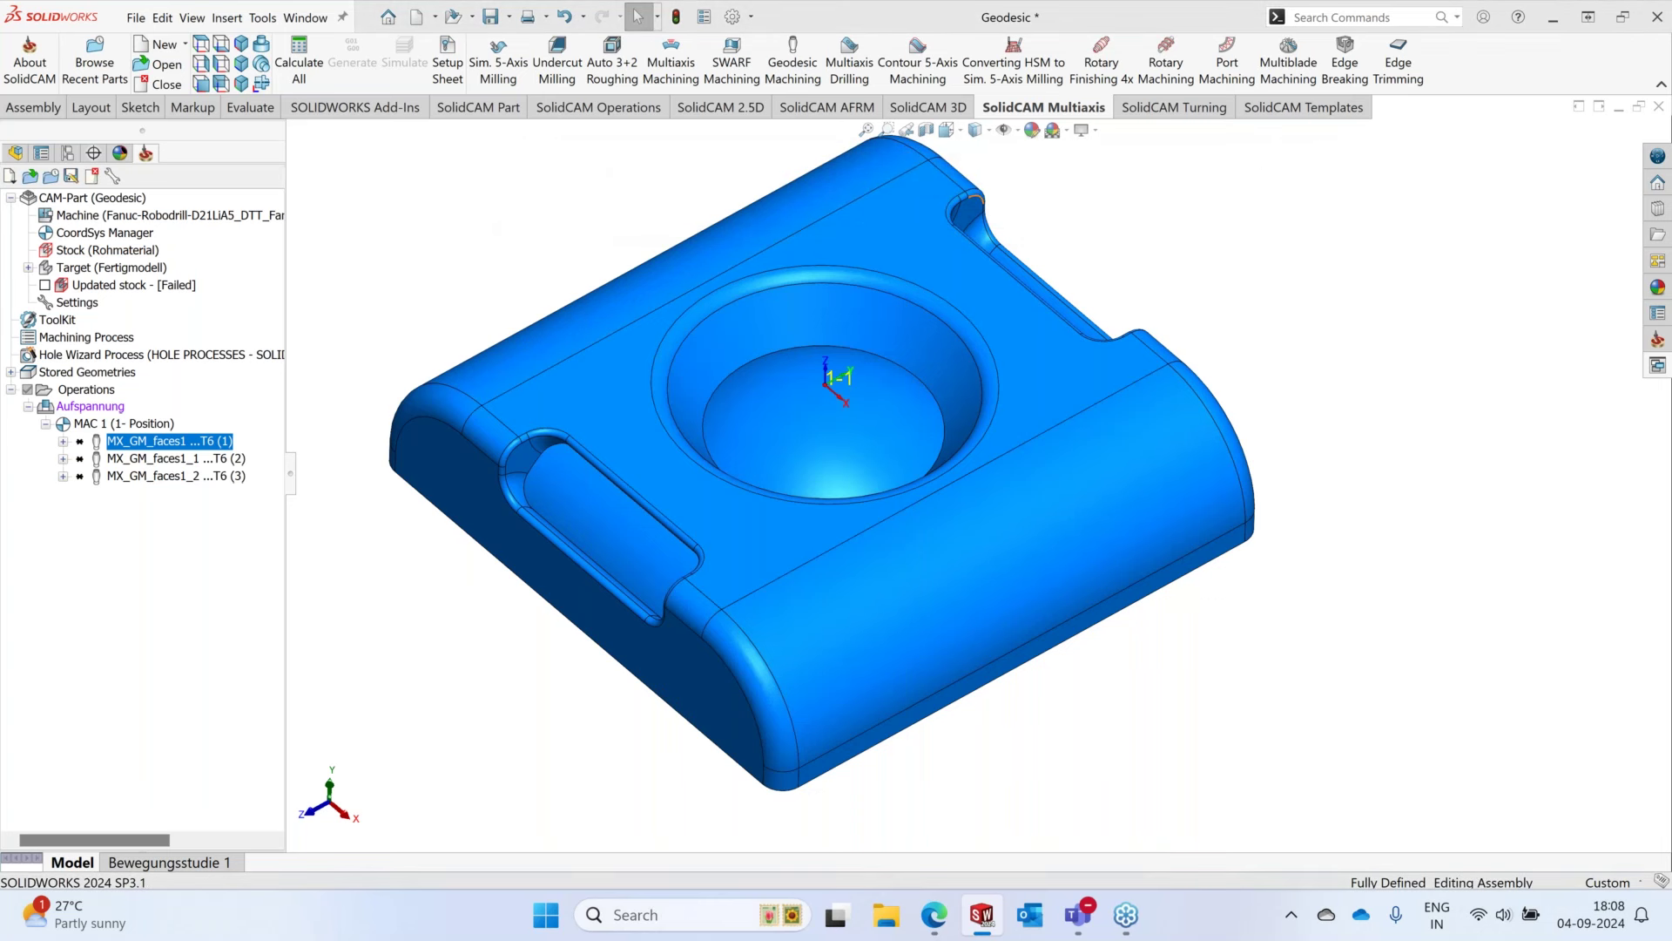
click(619, 414)
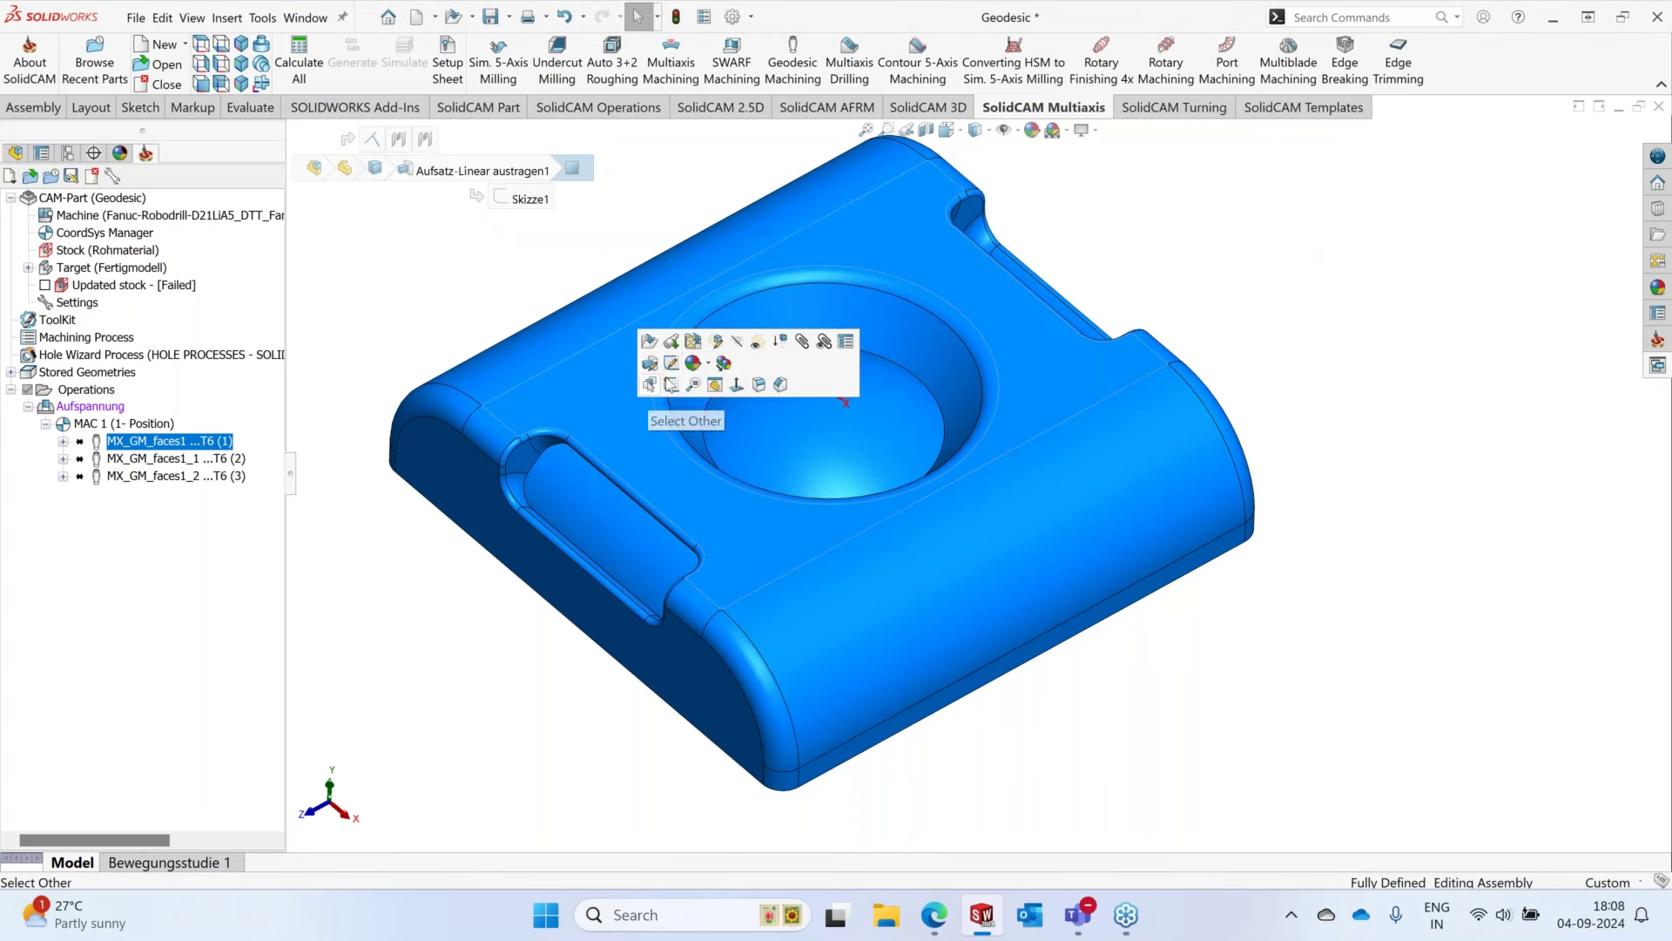
click(694, 362)
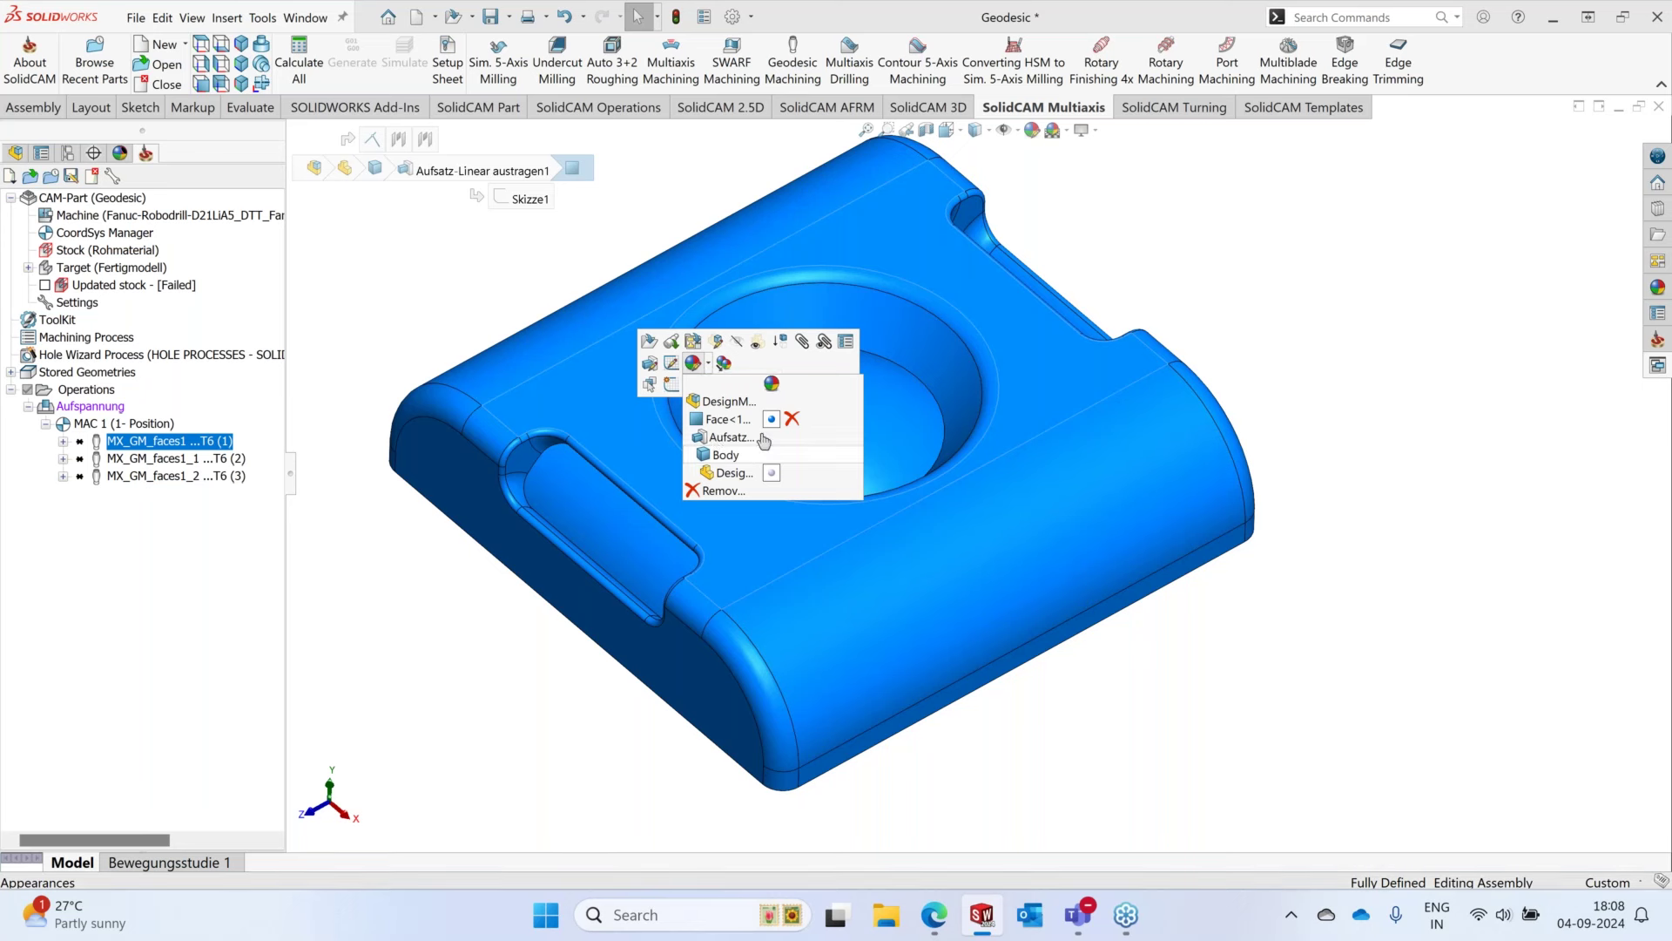
right_click(636, 446)
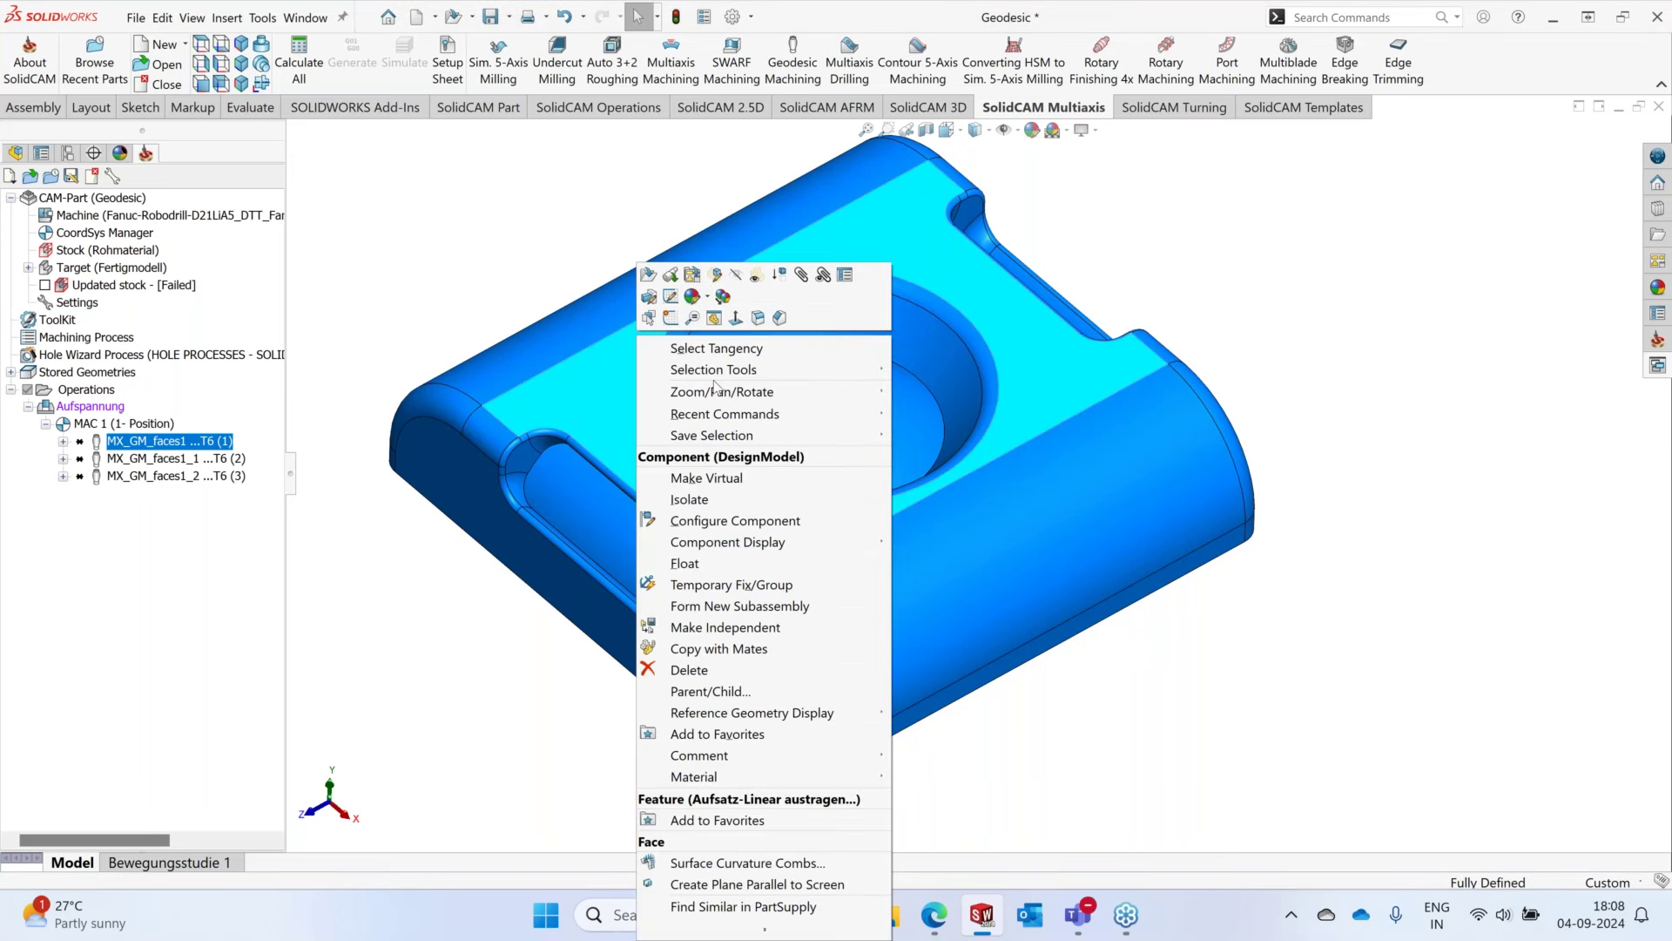
click(708, 300)
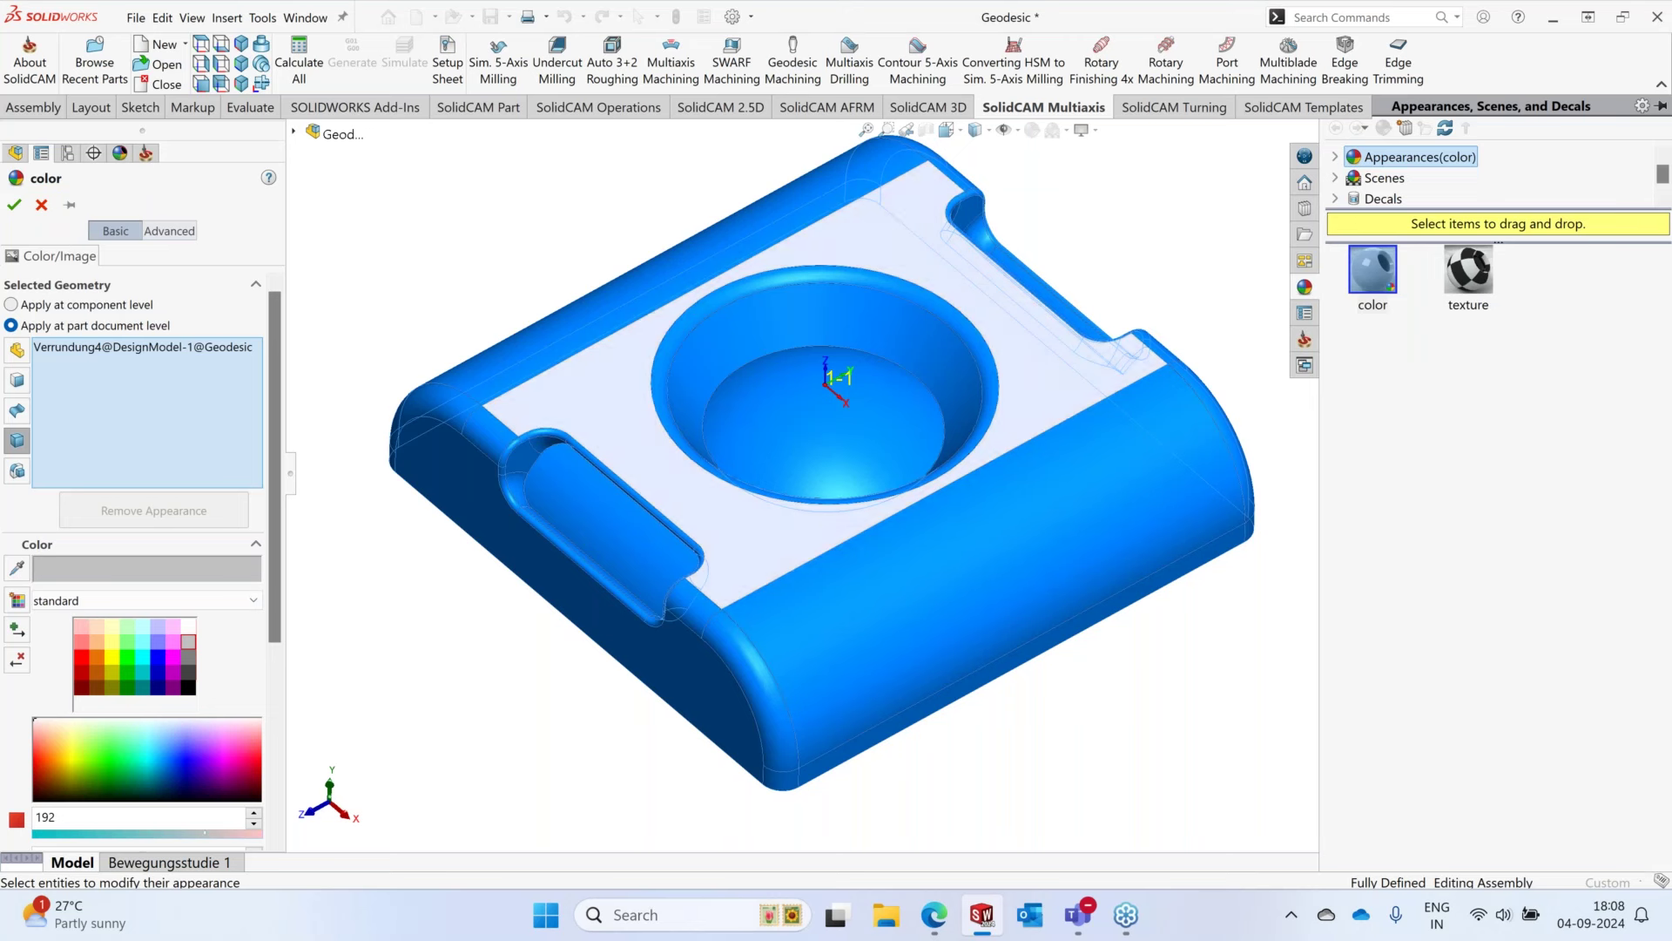
click(11, 304)
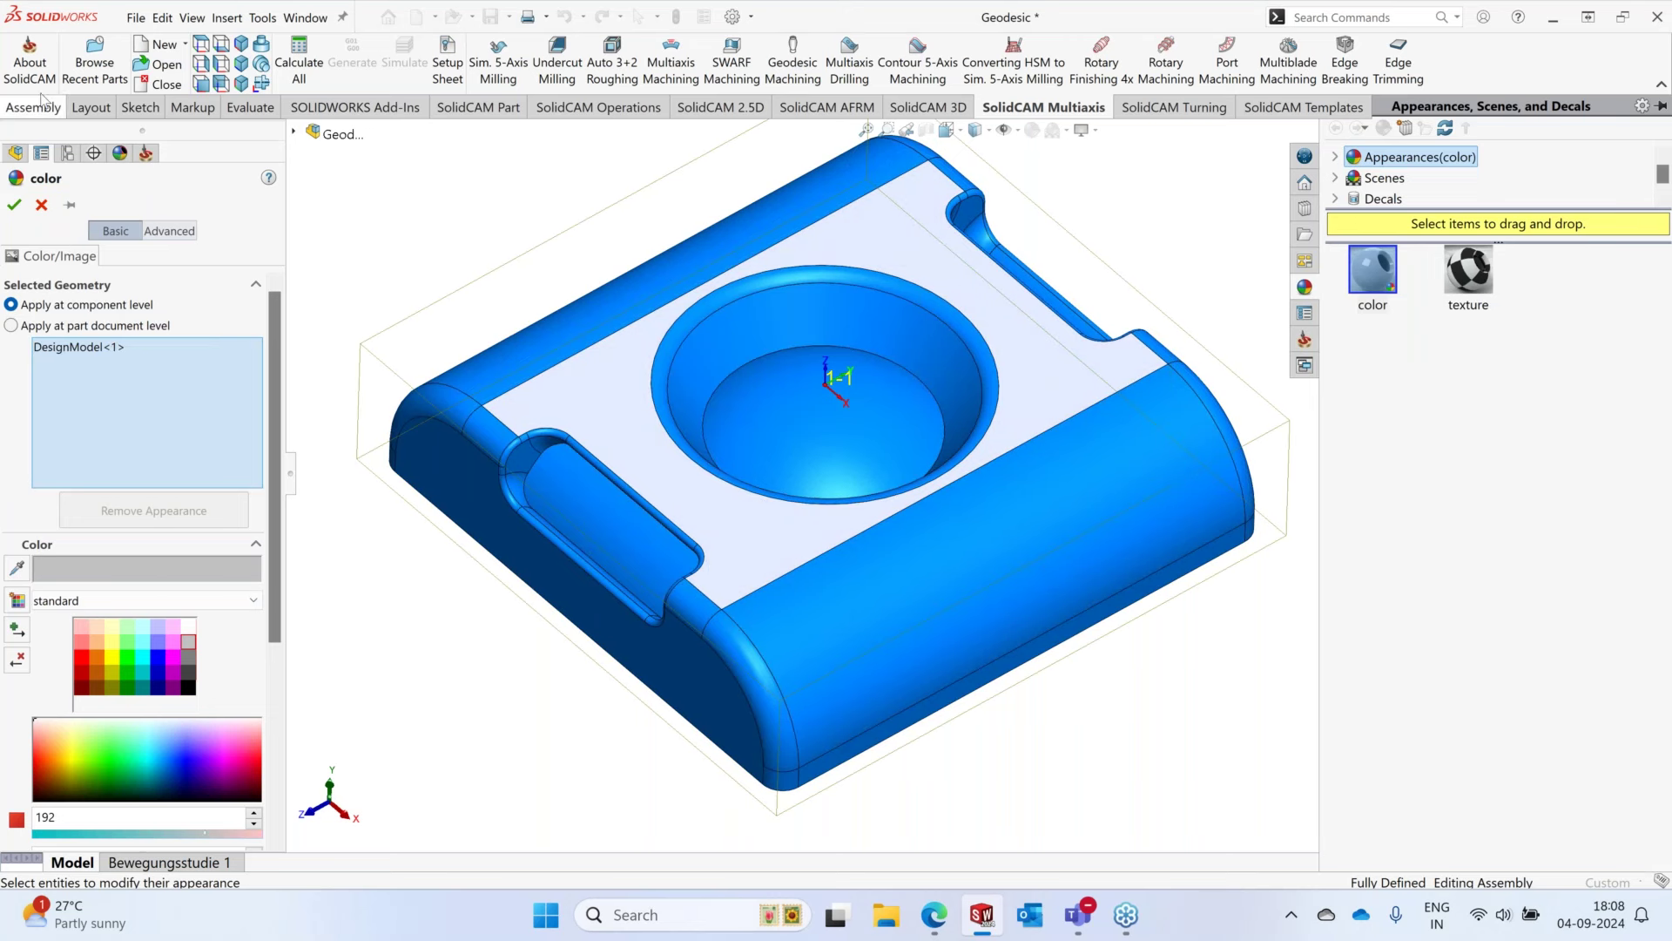
click(41, 205)
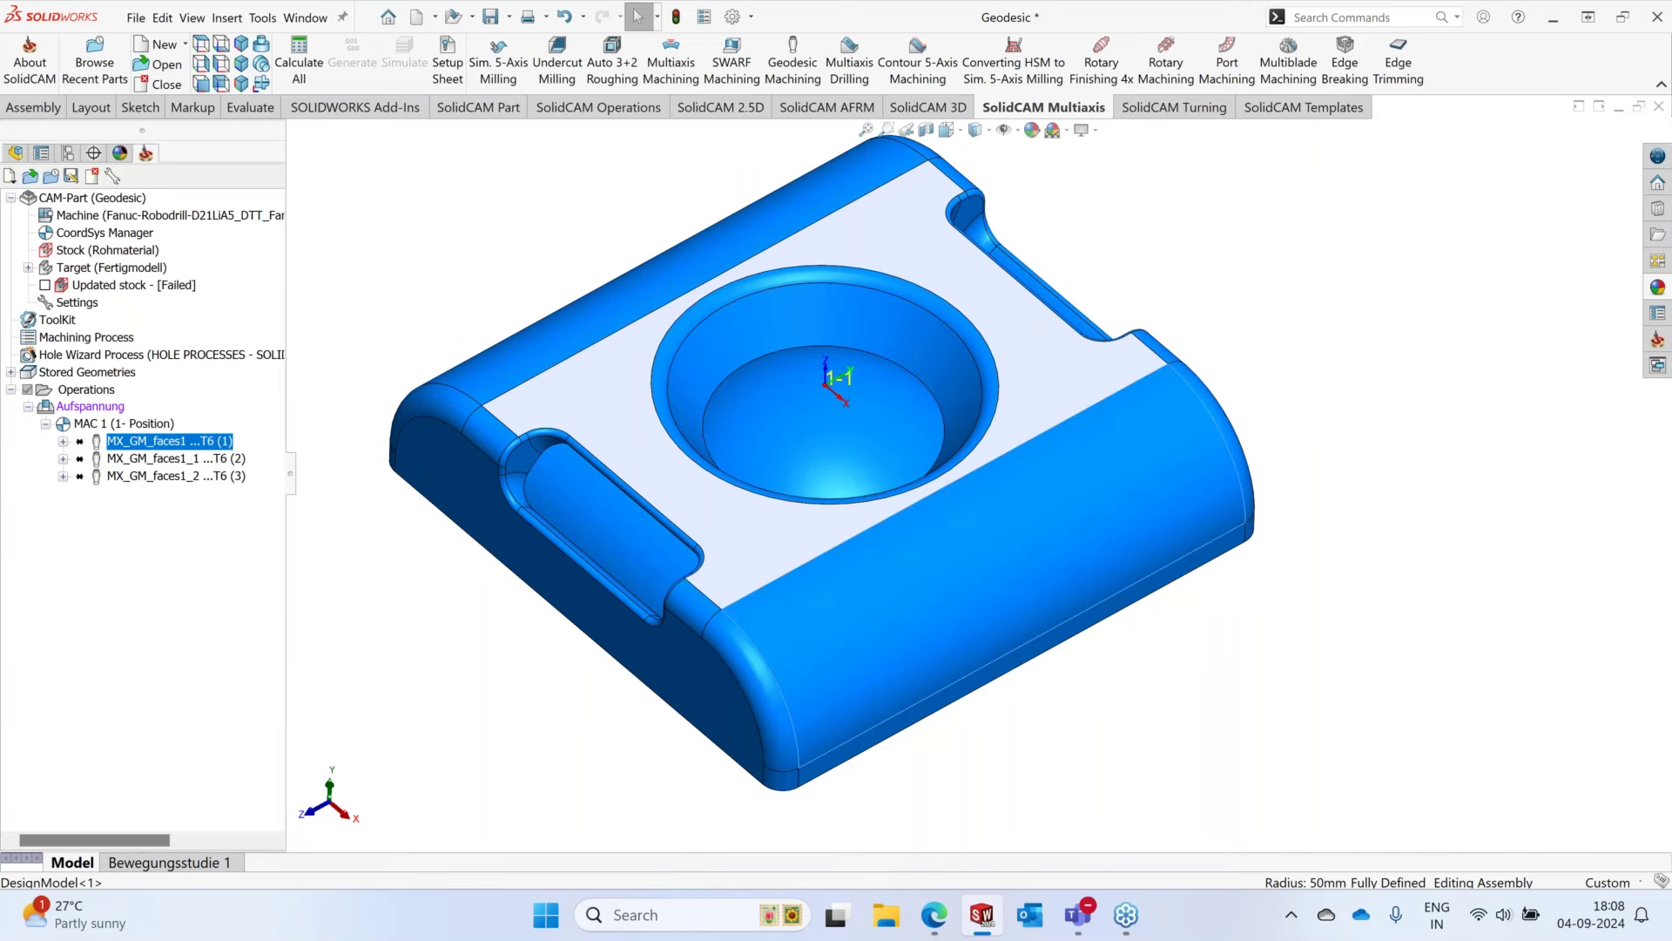
- Give the large curved side face next to the flat top face the same light color
right_click(934, 542)
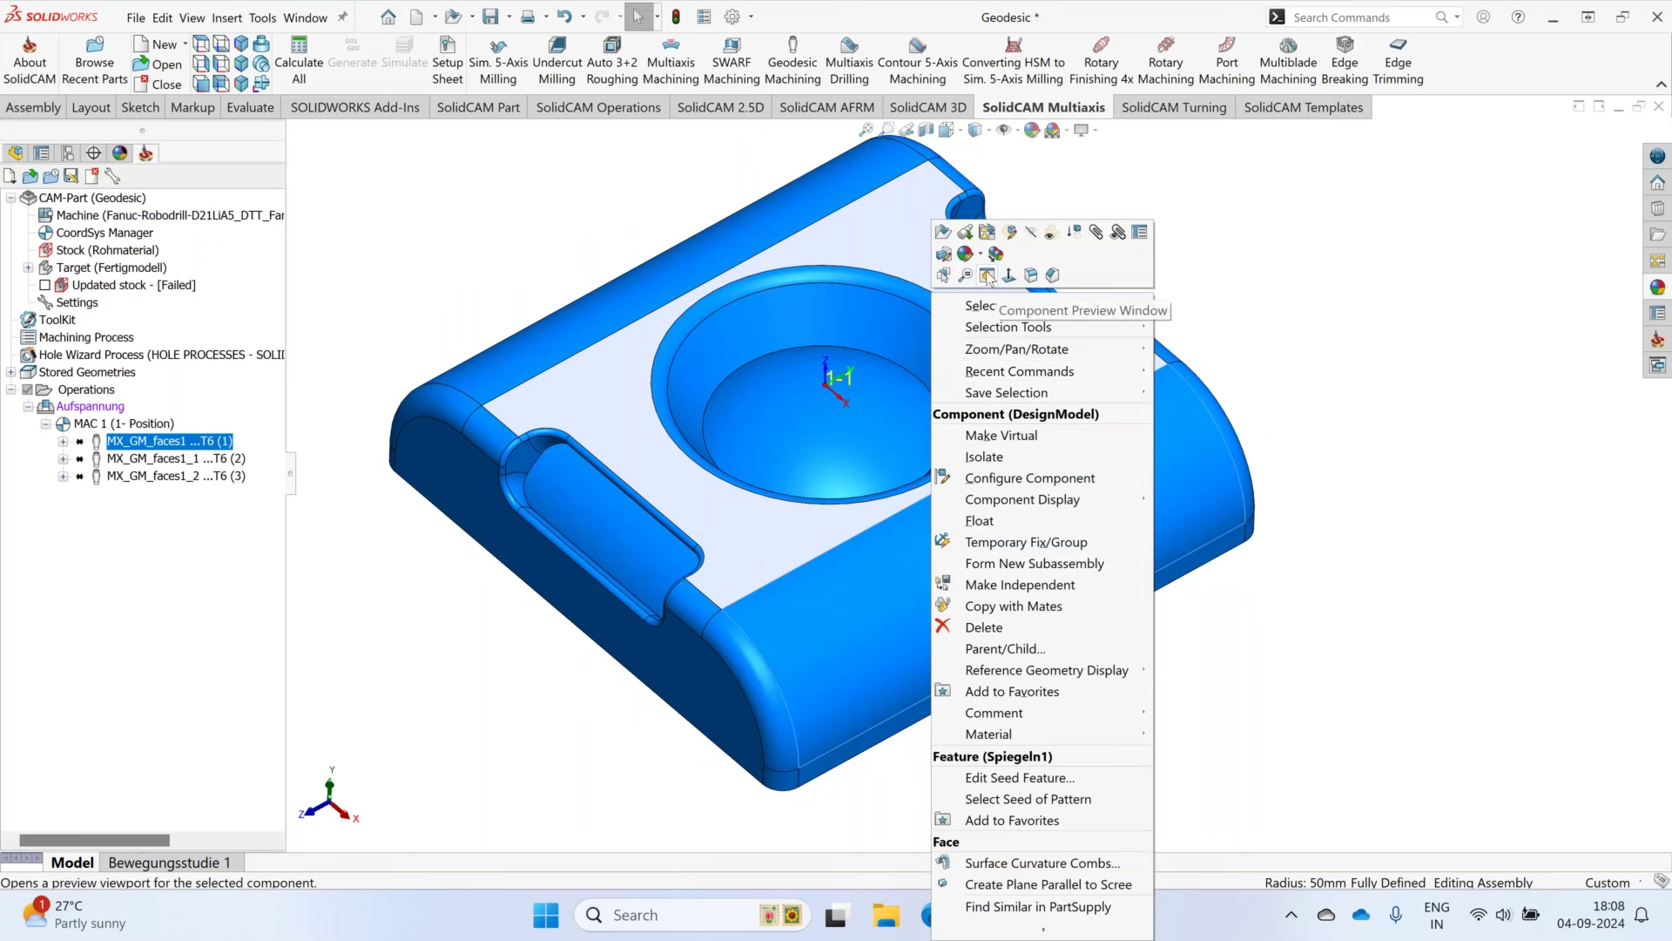
mouse_move(965, 254)
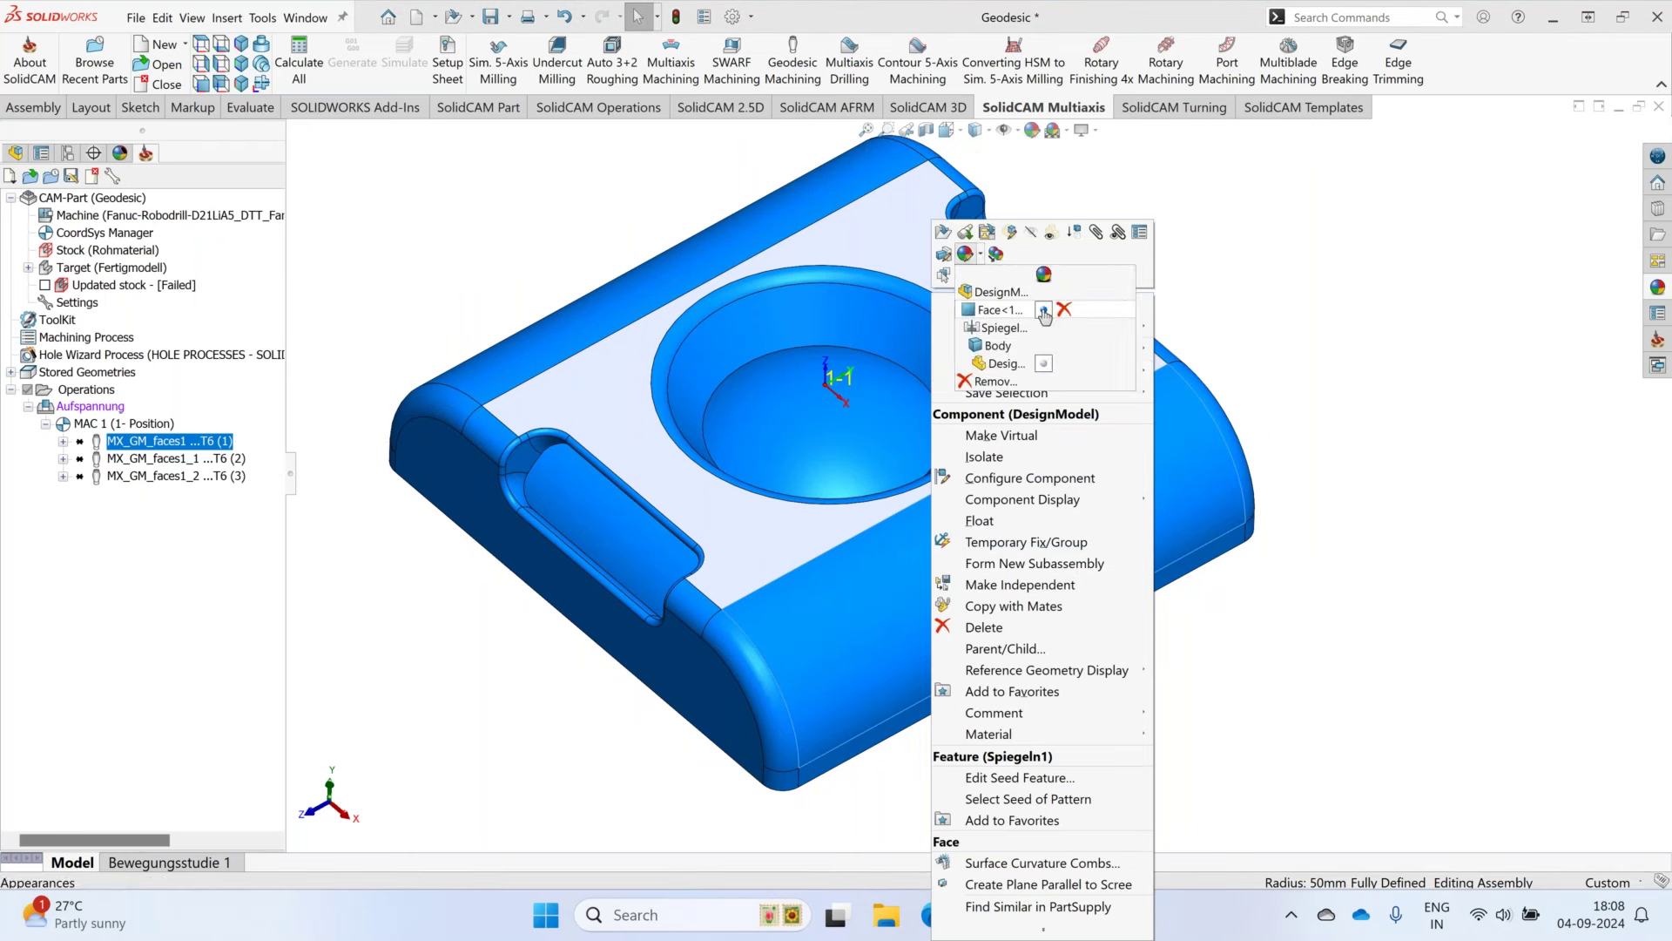
click(1045, 312)
click(1030, 547)
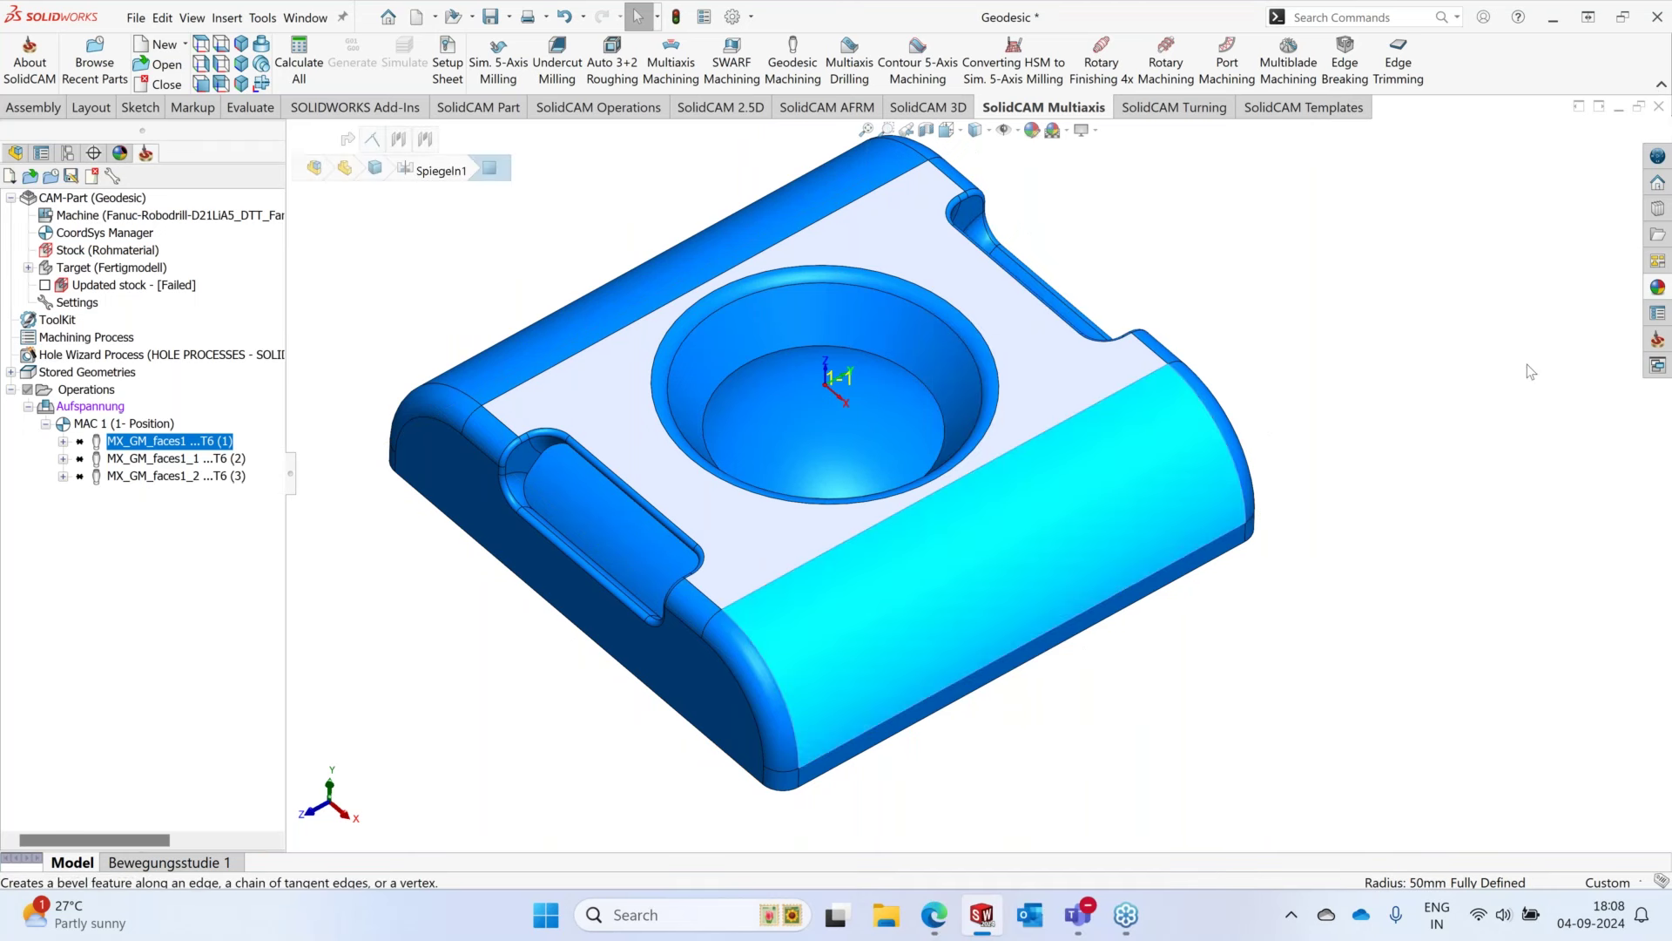
click(1528, 364)
- Reopen the MX_GM_faces1 operation's geometry settings and show its drive curve contour3 on the model
right_click(186, 441)
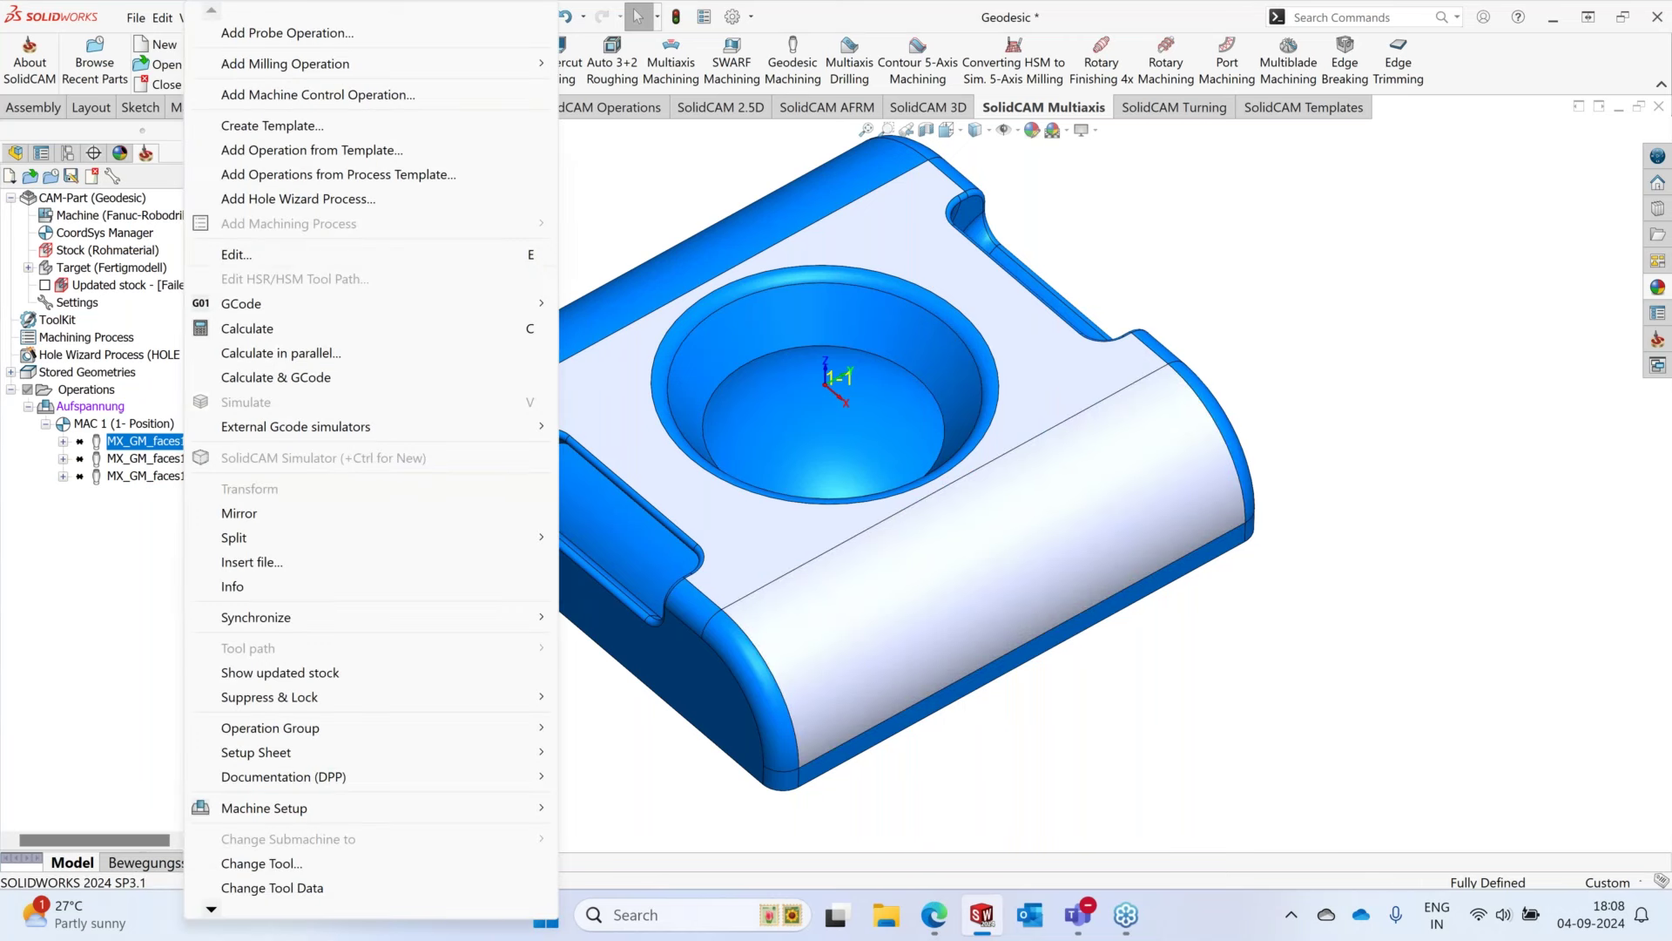
click(258, 254)
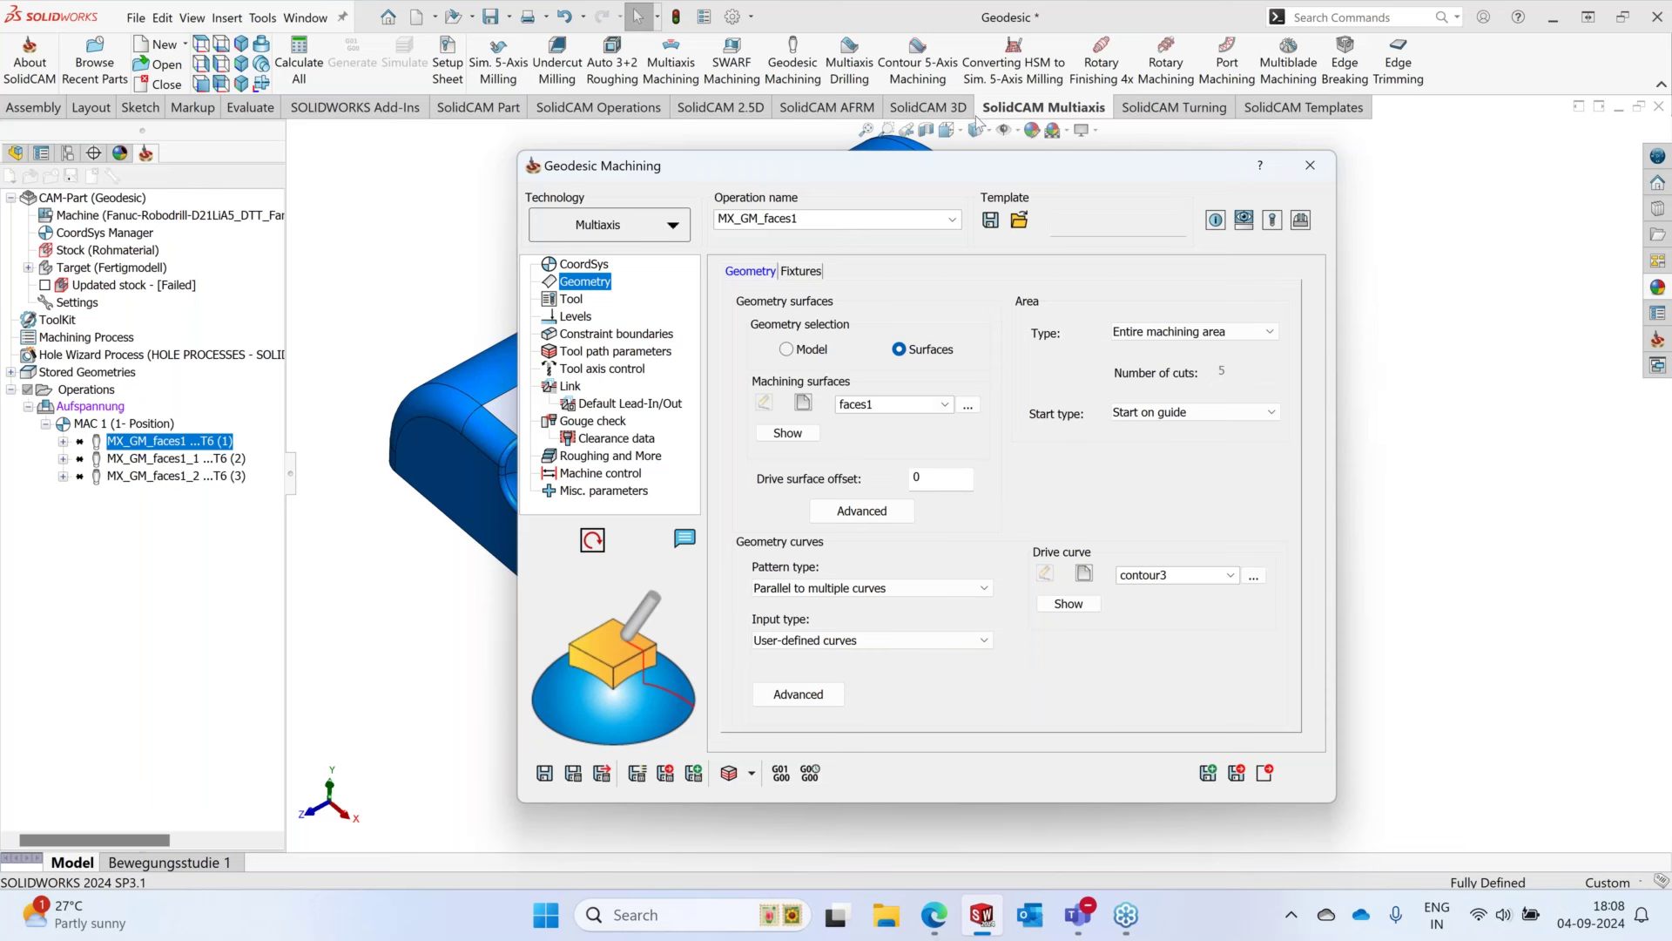
drag(967, 159, 761, 157)
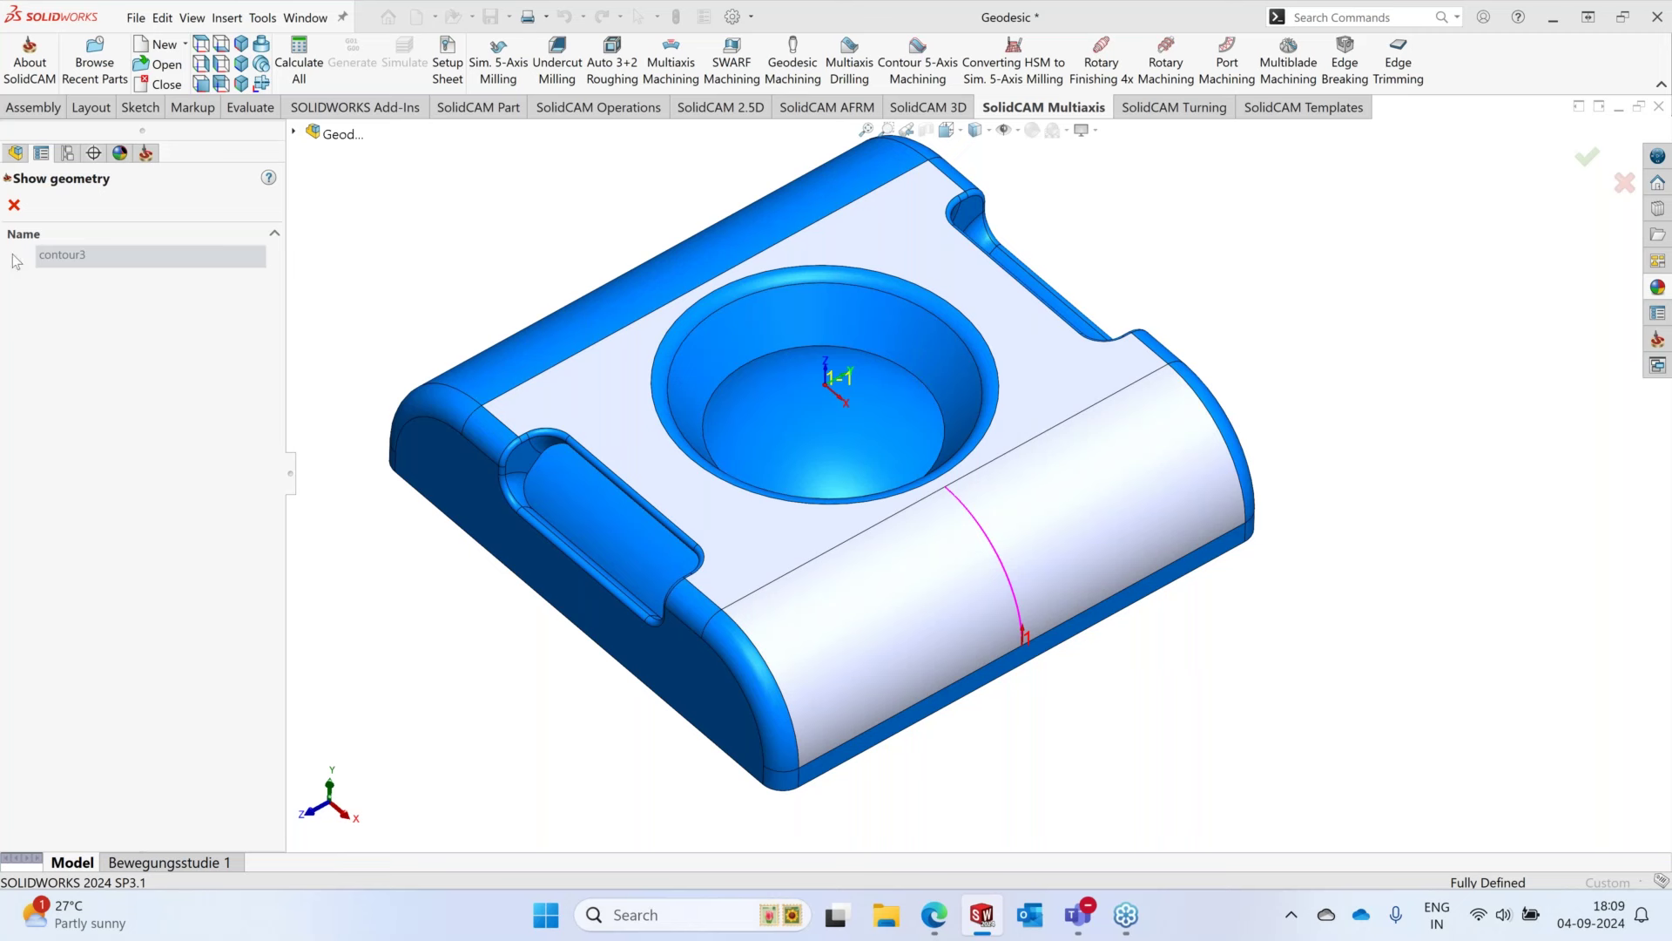
click(14, 206)
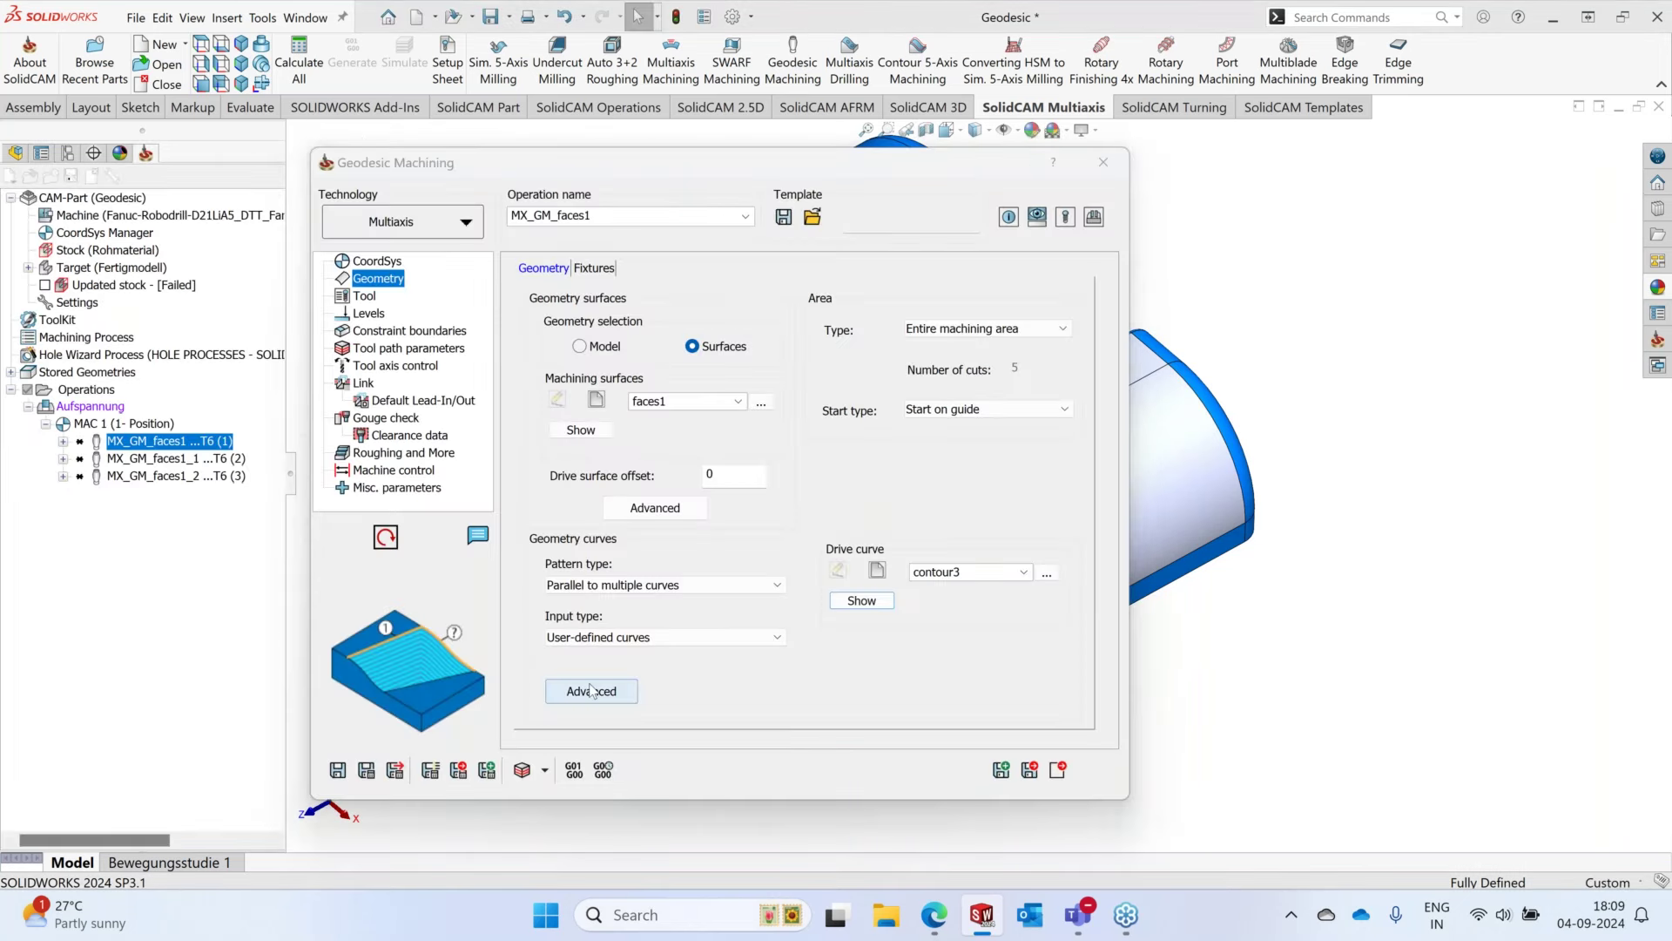
- Review the direction choices for the machining area relative to the drive curve in the advanced guide curve options, and close the operation
click(655, 505)
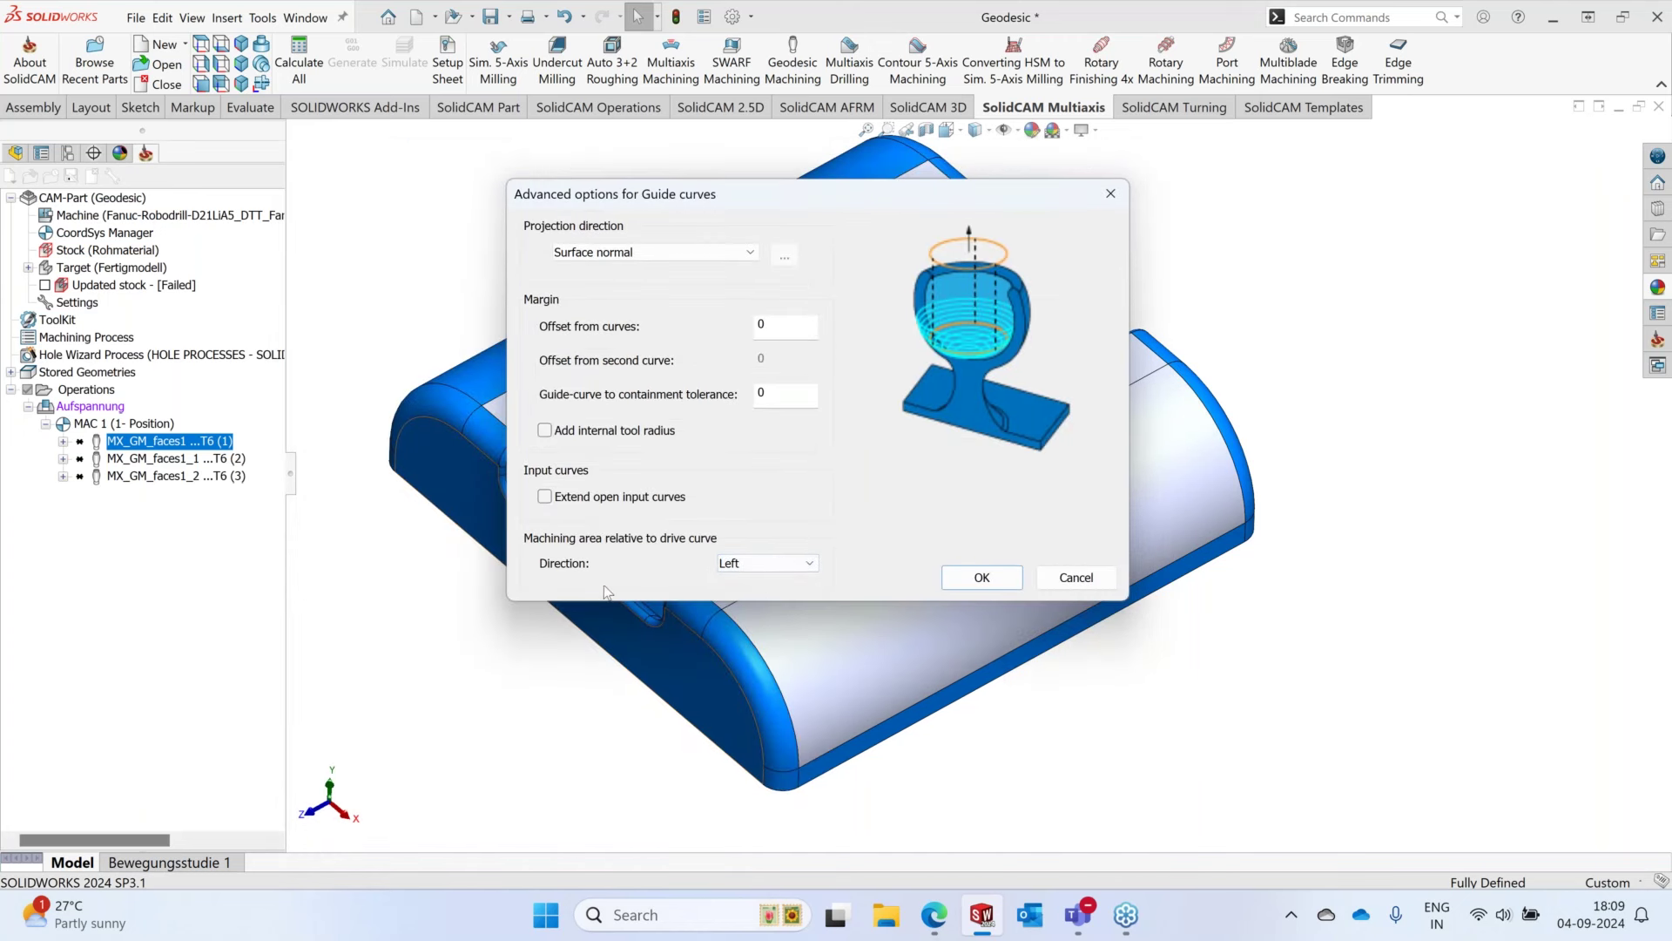
click(789, 565)
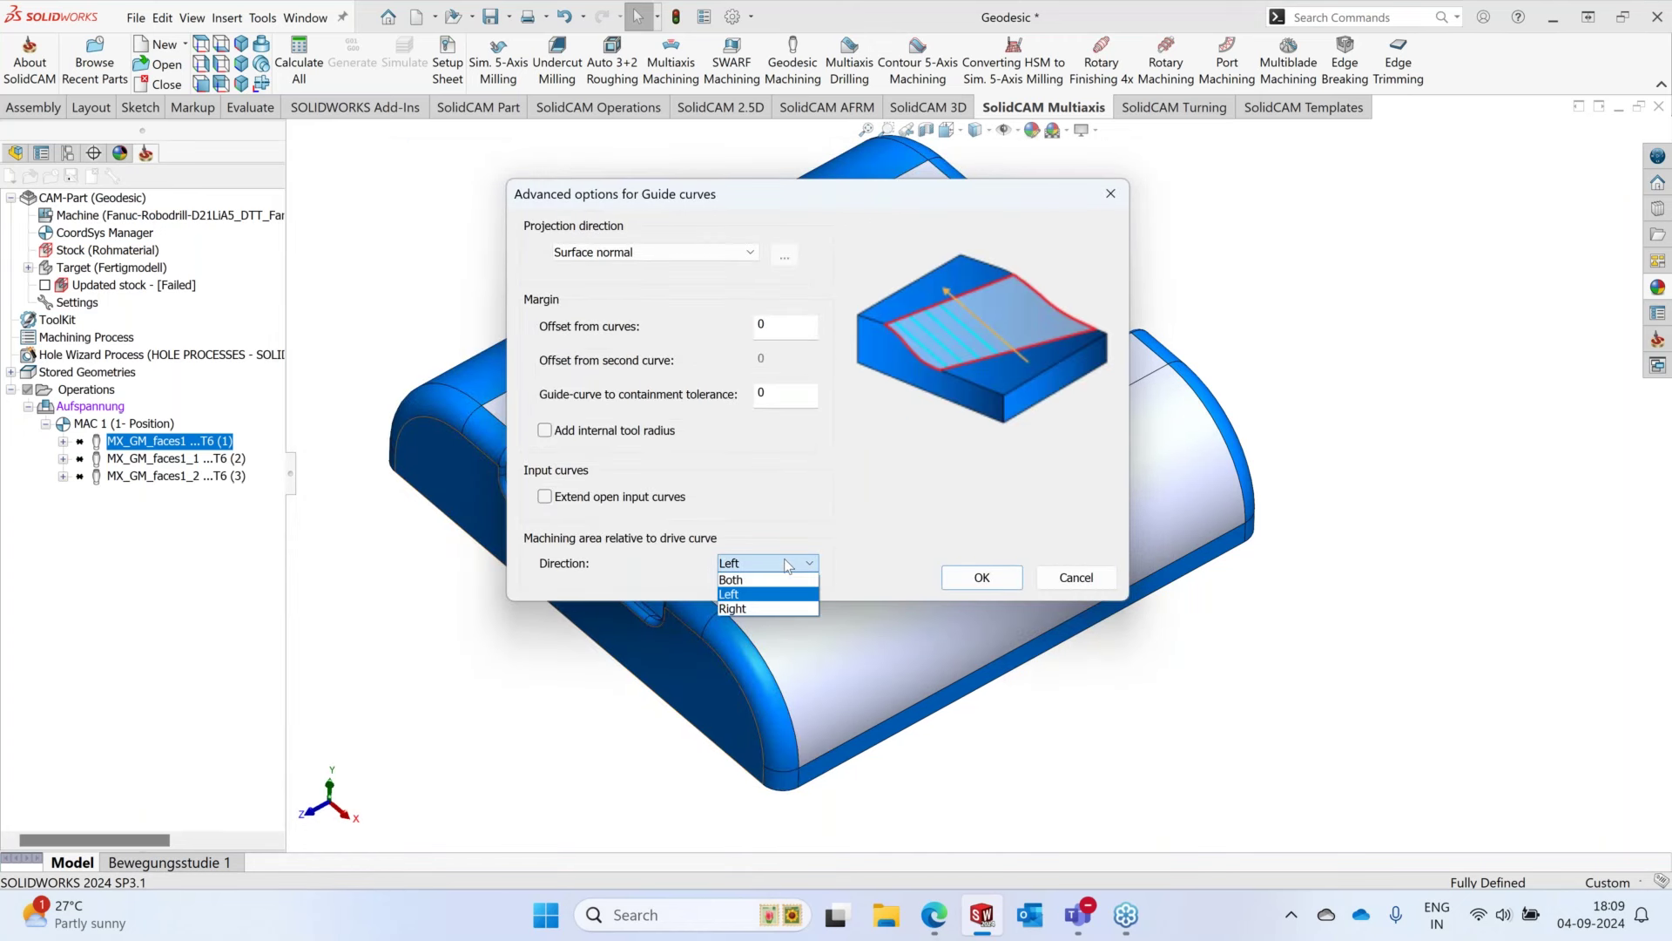
click(1011, 571)
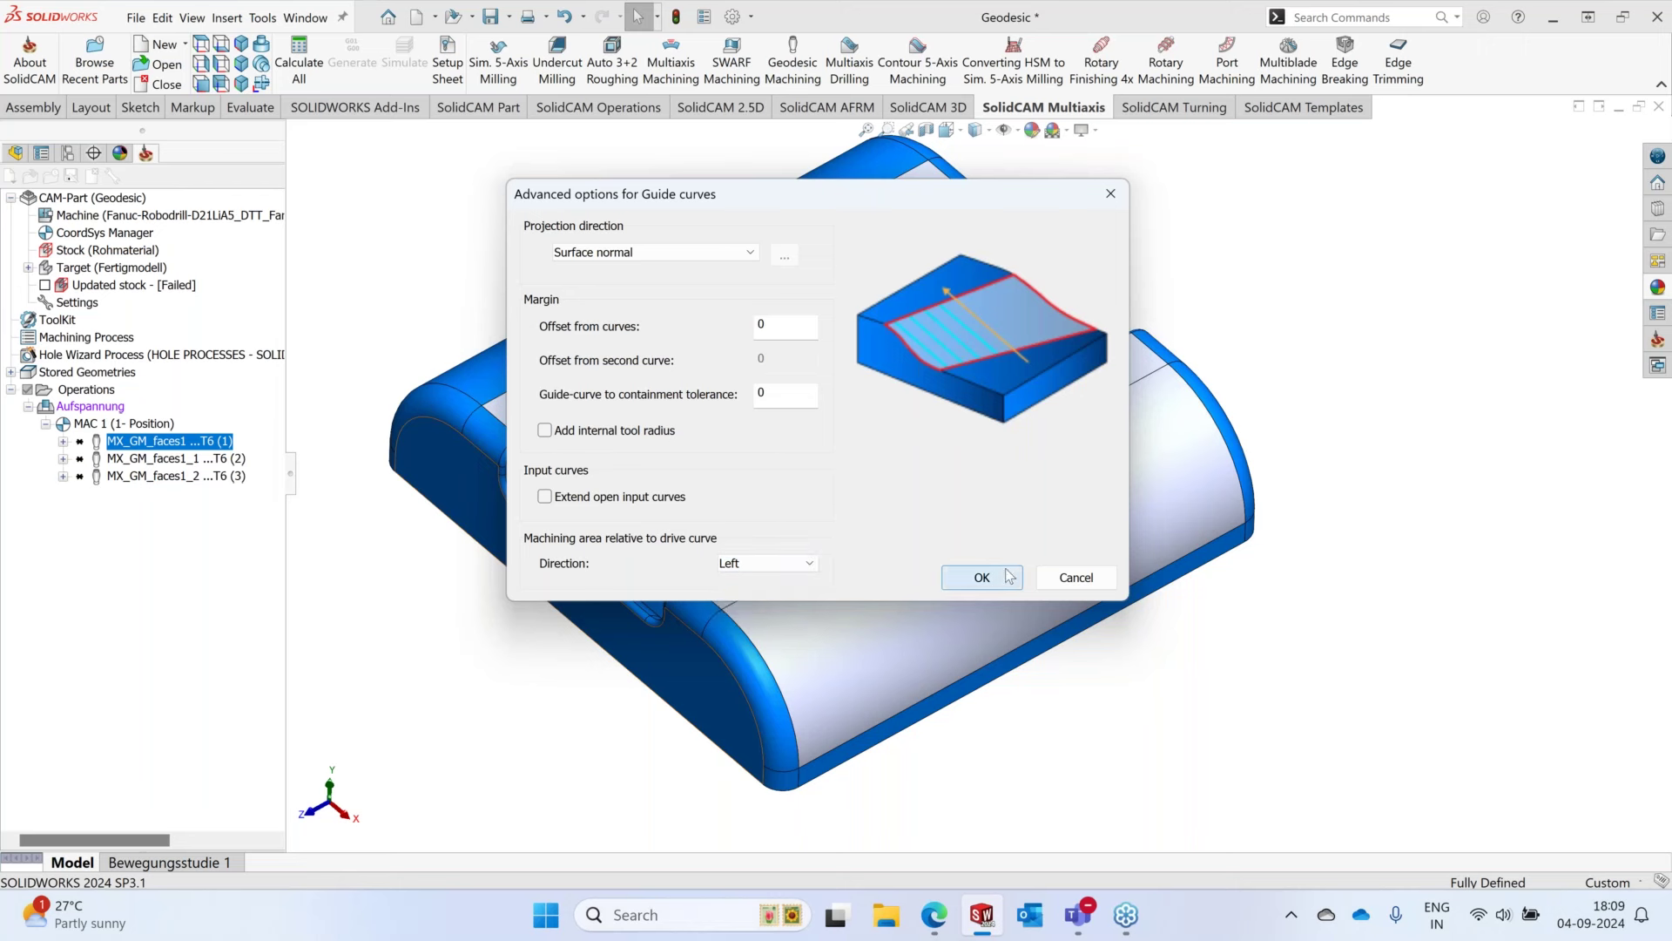
click(982, 577)
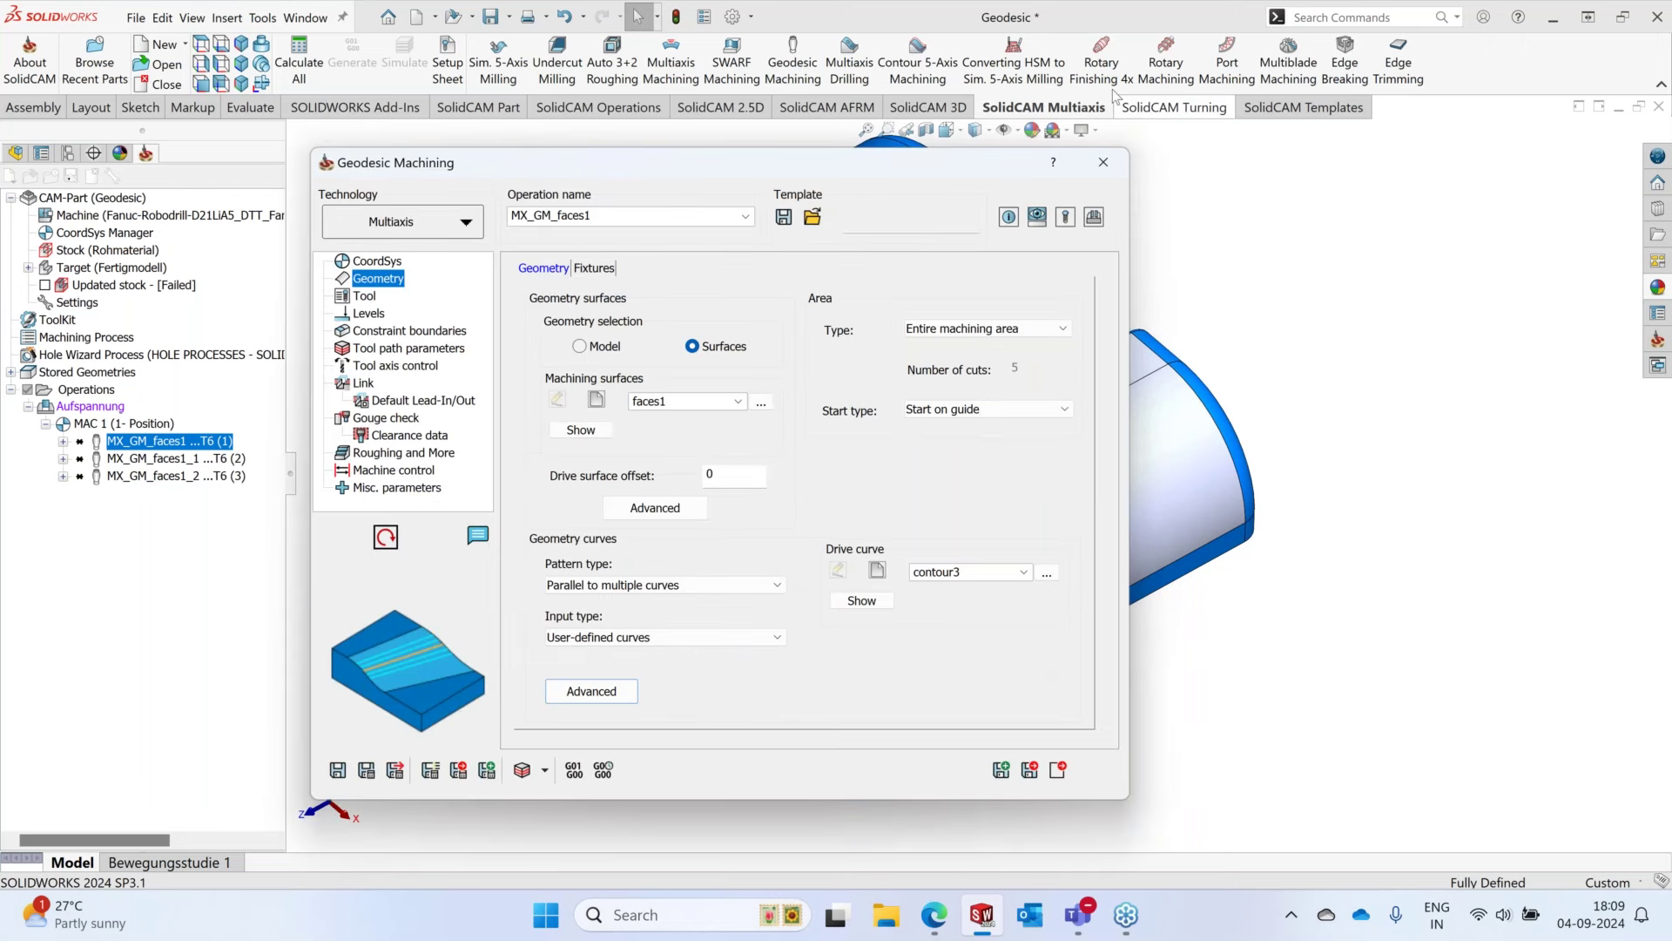
click(1102, 165)
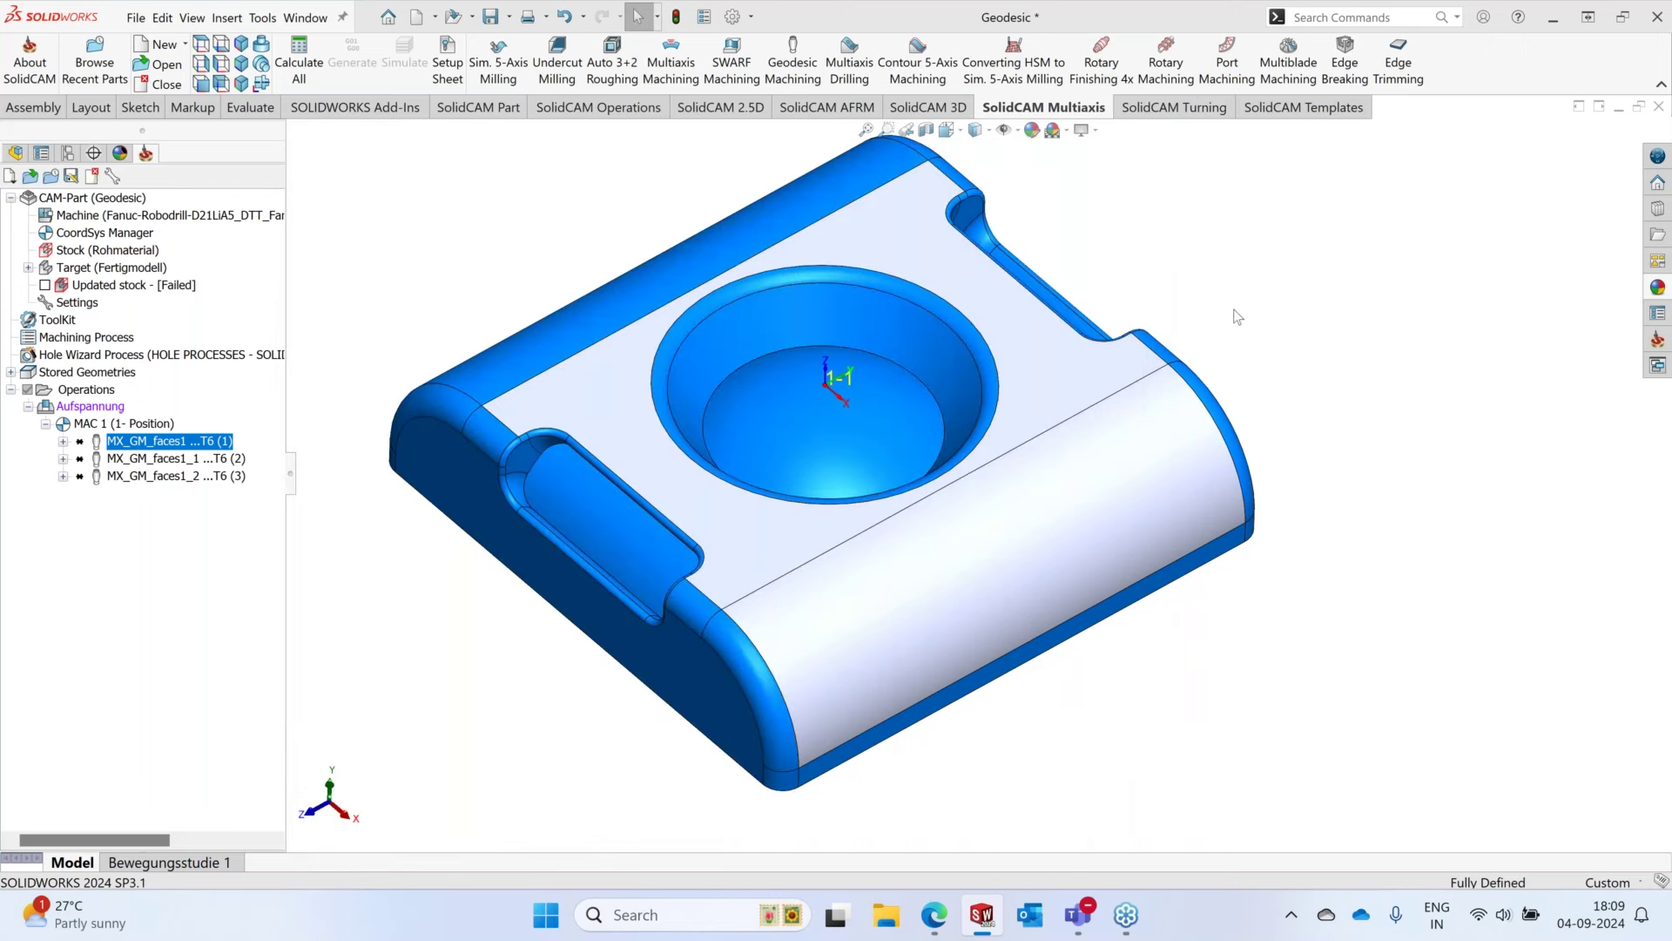
- Calculate the tool path of the MX_GM_faces1 operation
right_click(148, 440)
key(Escape)
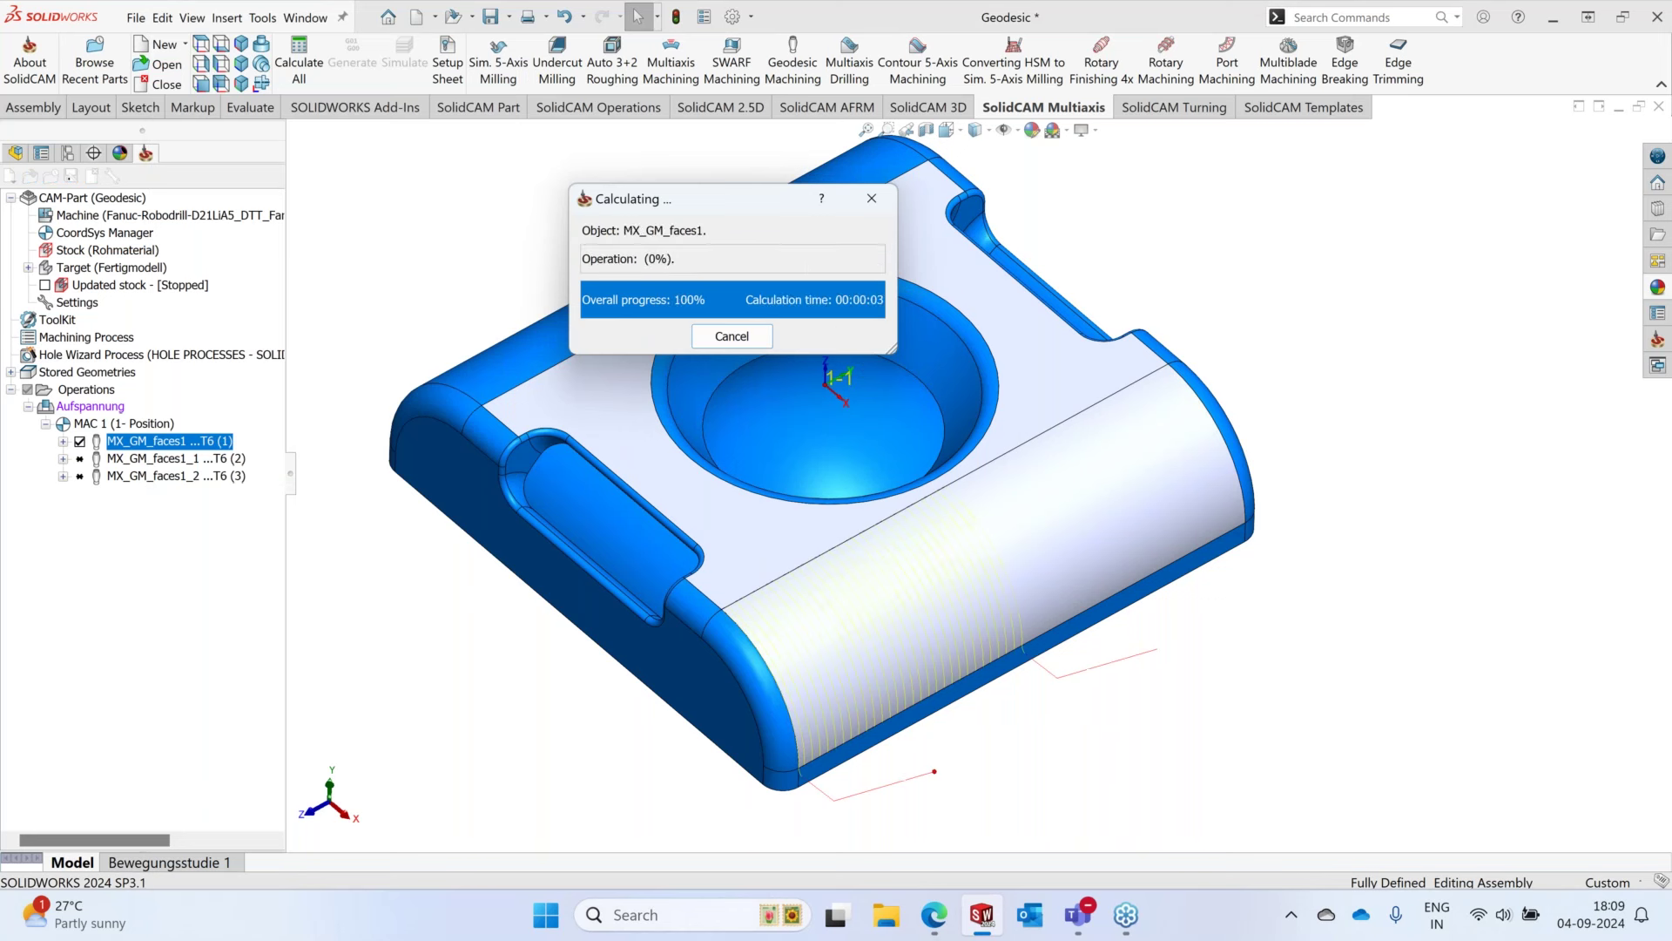
- Change the color of ball nose tool 6 to blue in the CAM-part's tool kit and save the tool kit
click(54, 321)
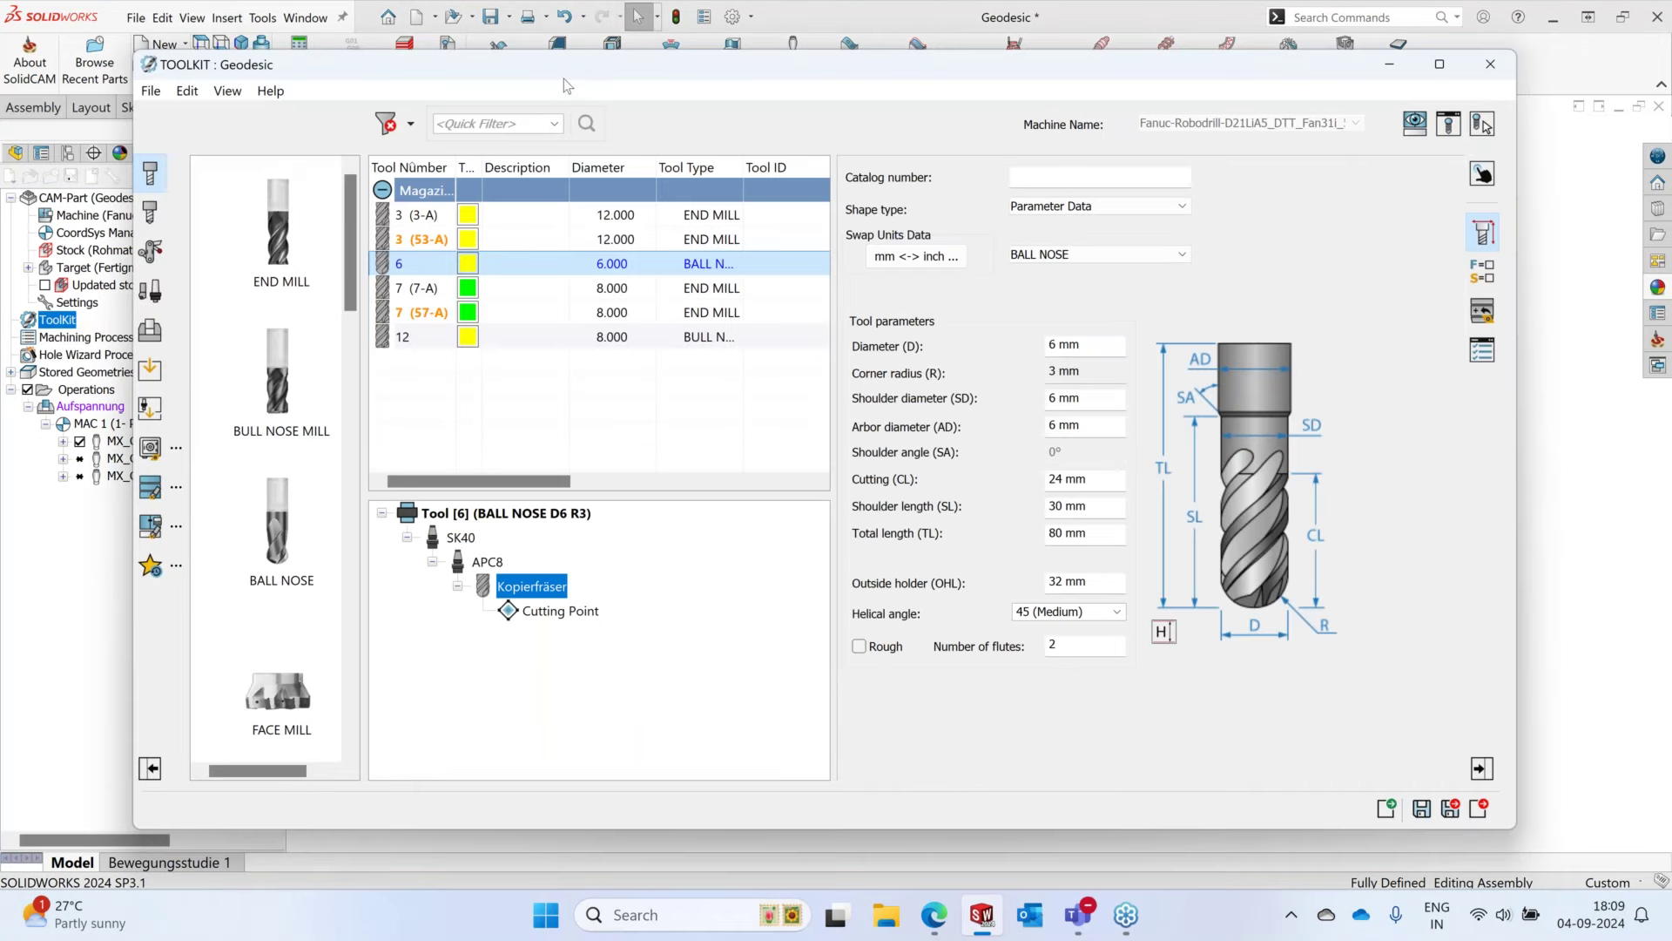
drag(563, 78, 630, 84)
click(1549, 180)
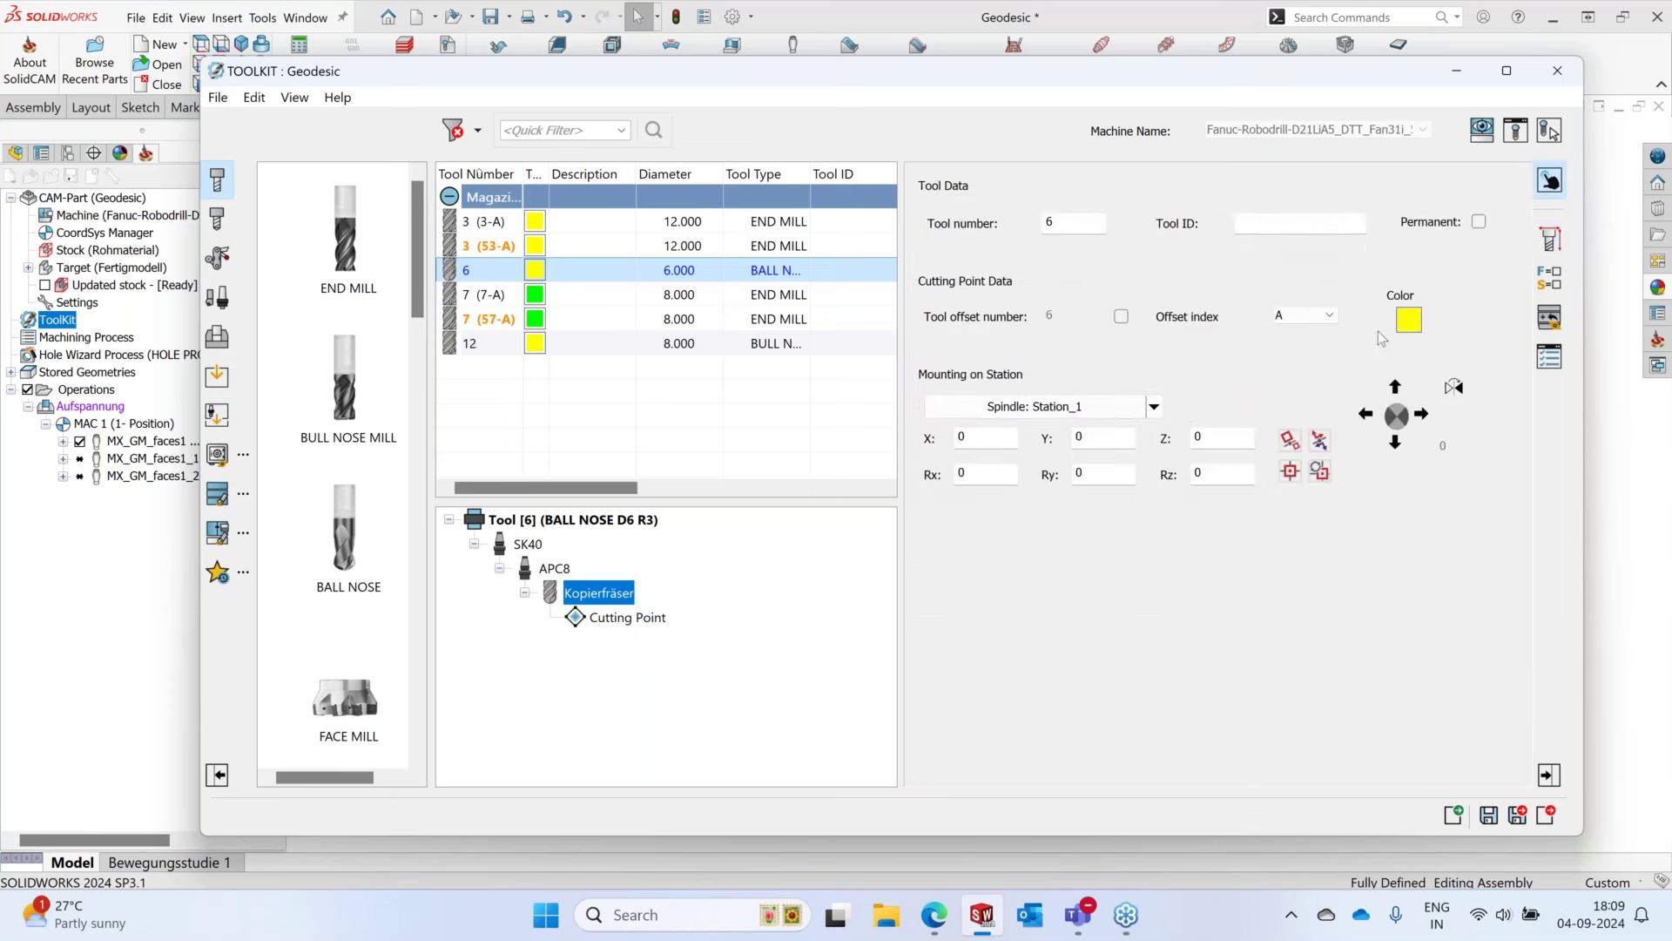
click(1406, 323)
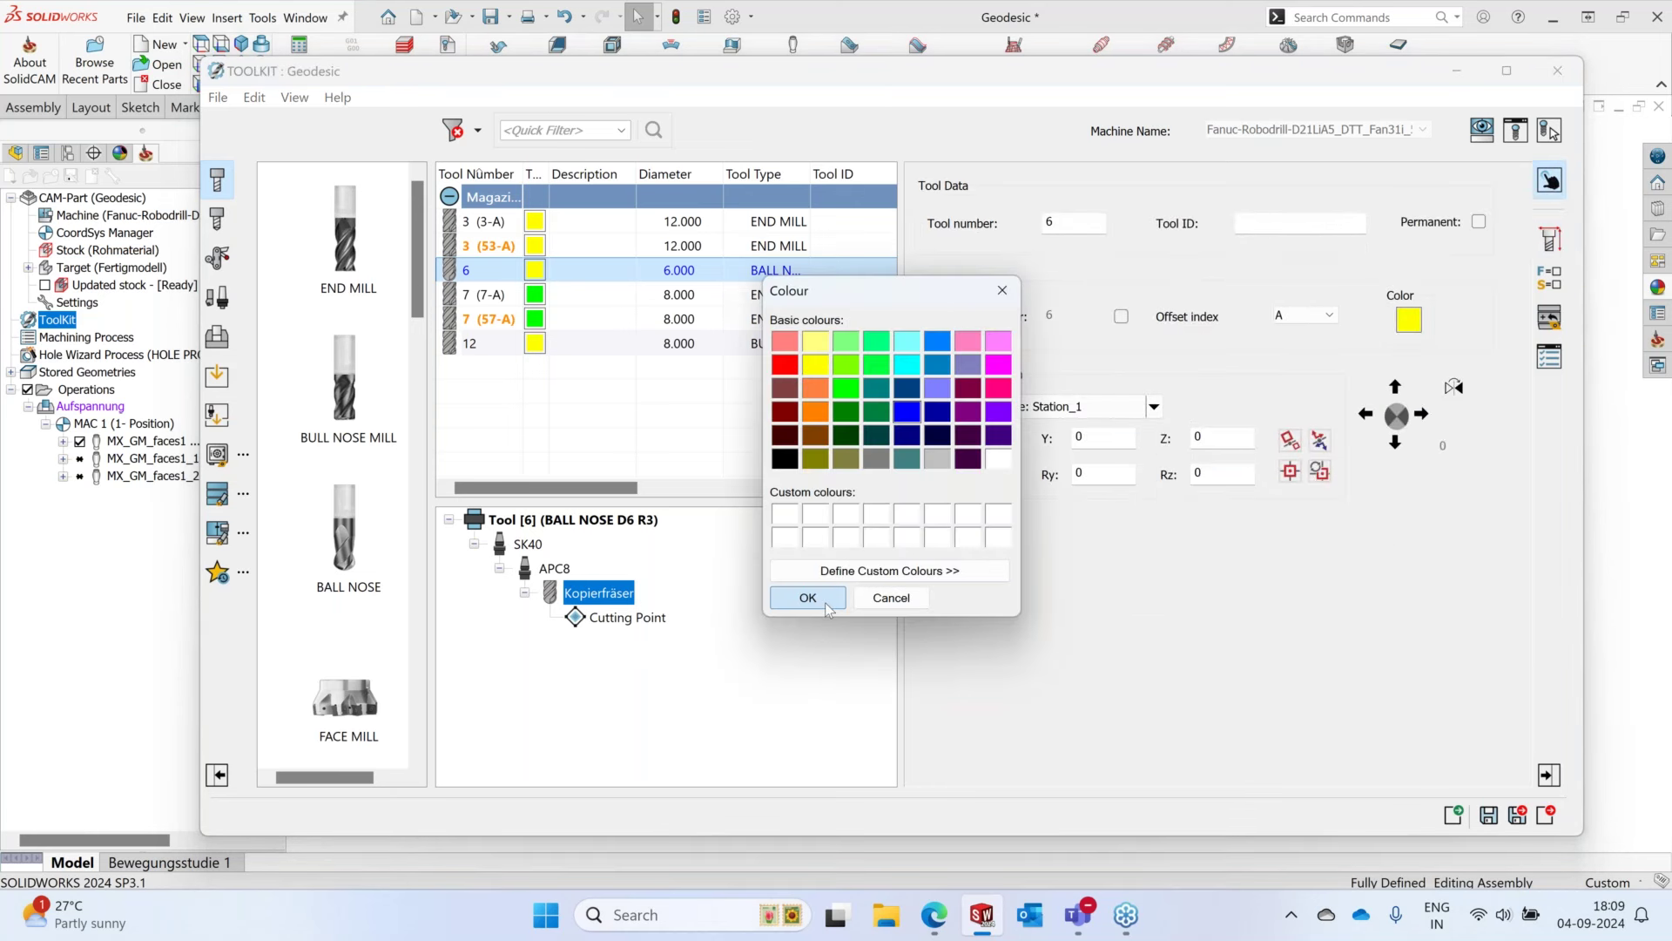
click(824, 602)
click(1517, 816)
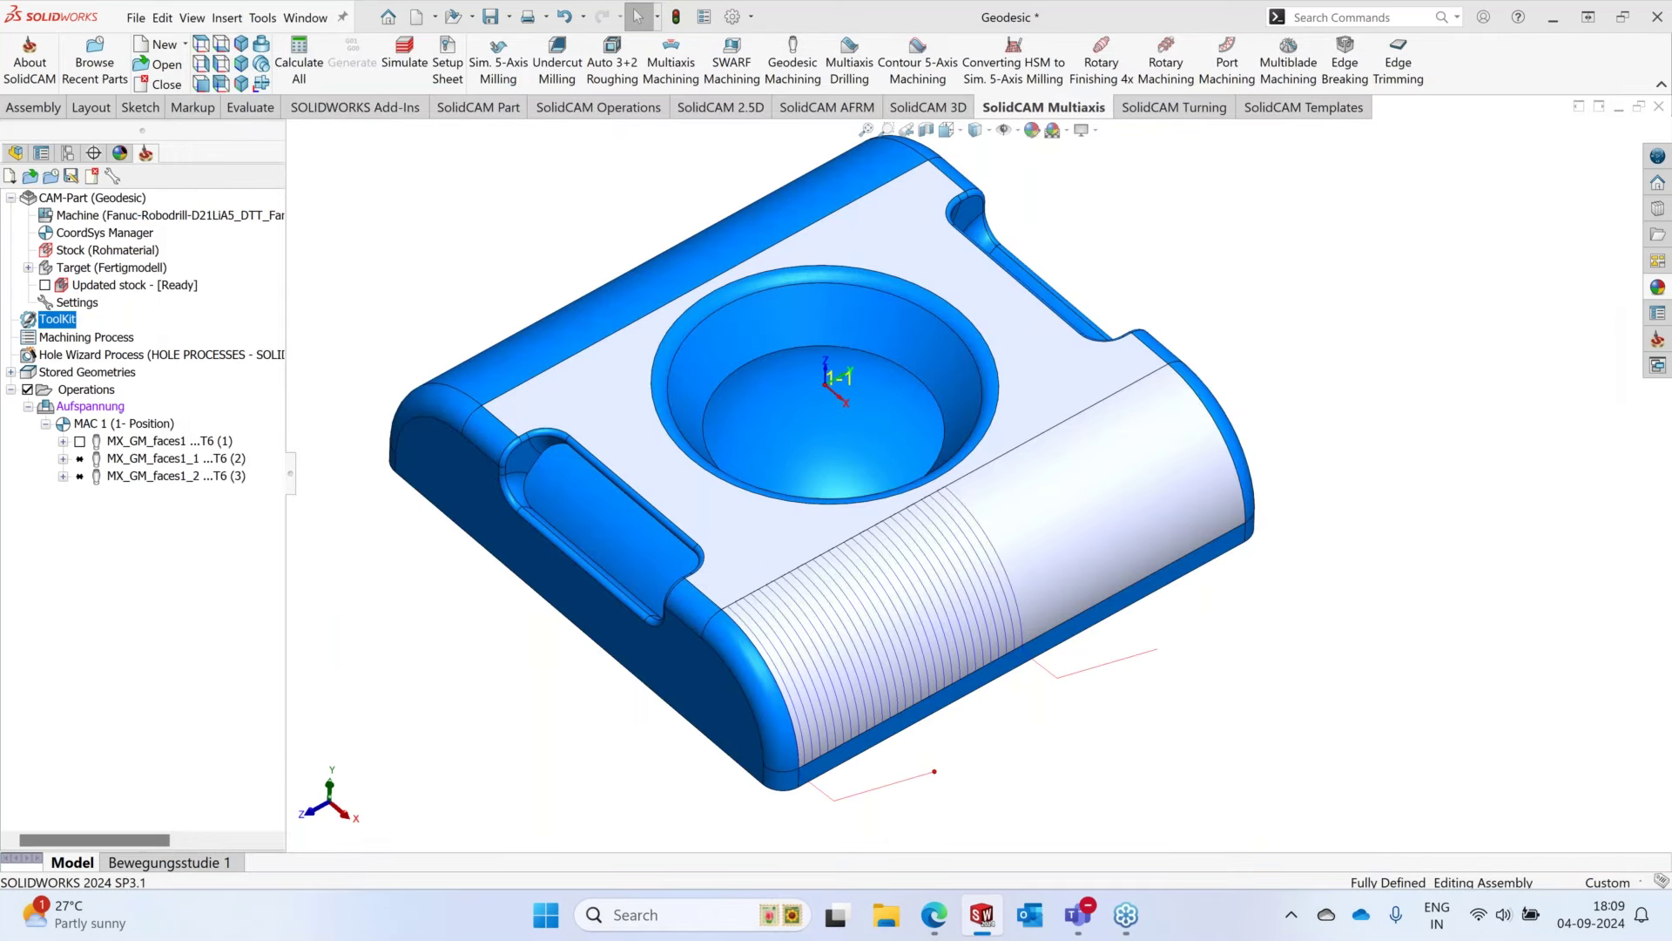
- Hide the tool path of the MX_GM_faces1 operation and calculate the MX_GM_faces1_1 operation
middle_drag(909, 453, 909, 386)
scroll(1156, 503, down, 3)
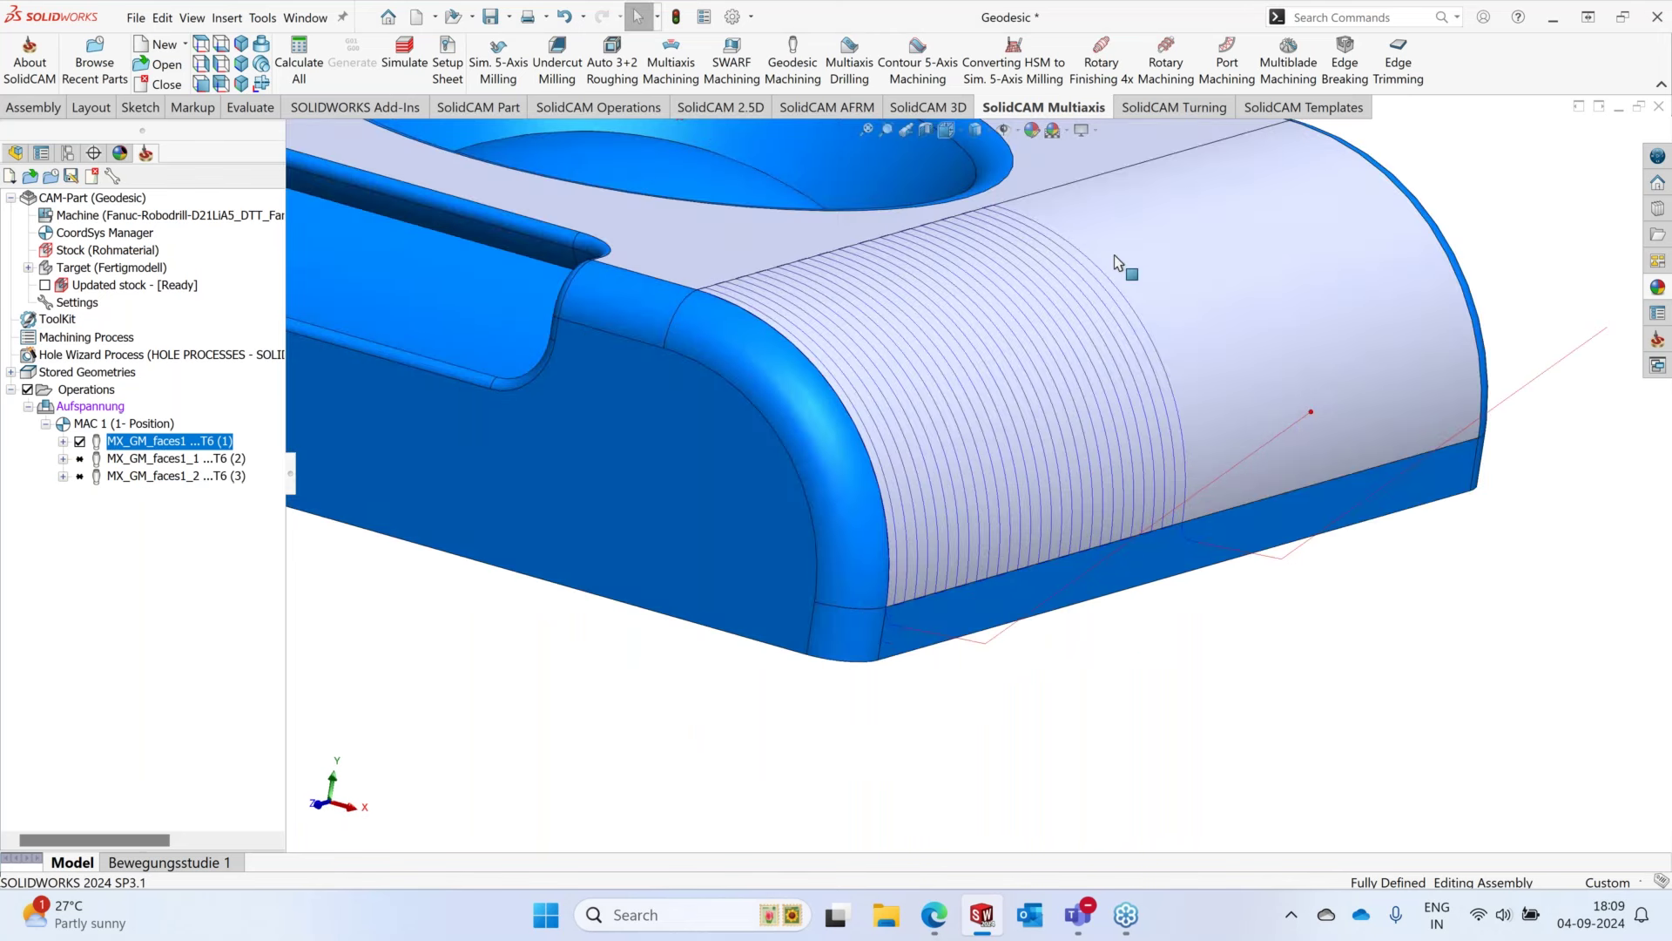
click(79, 441)
right_click(118, 459)
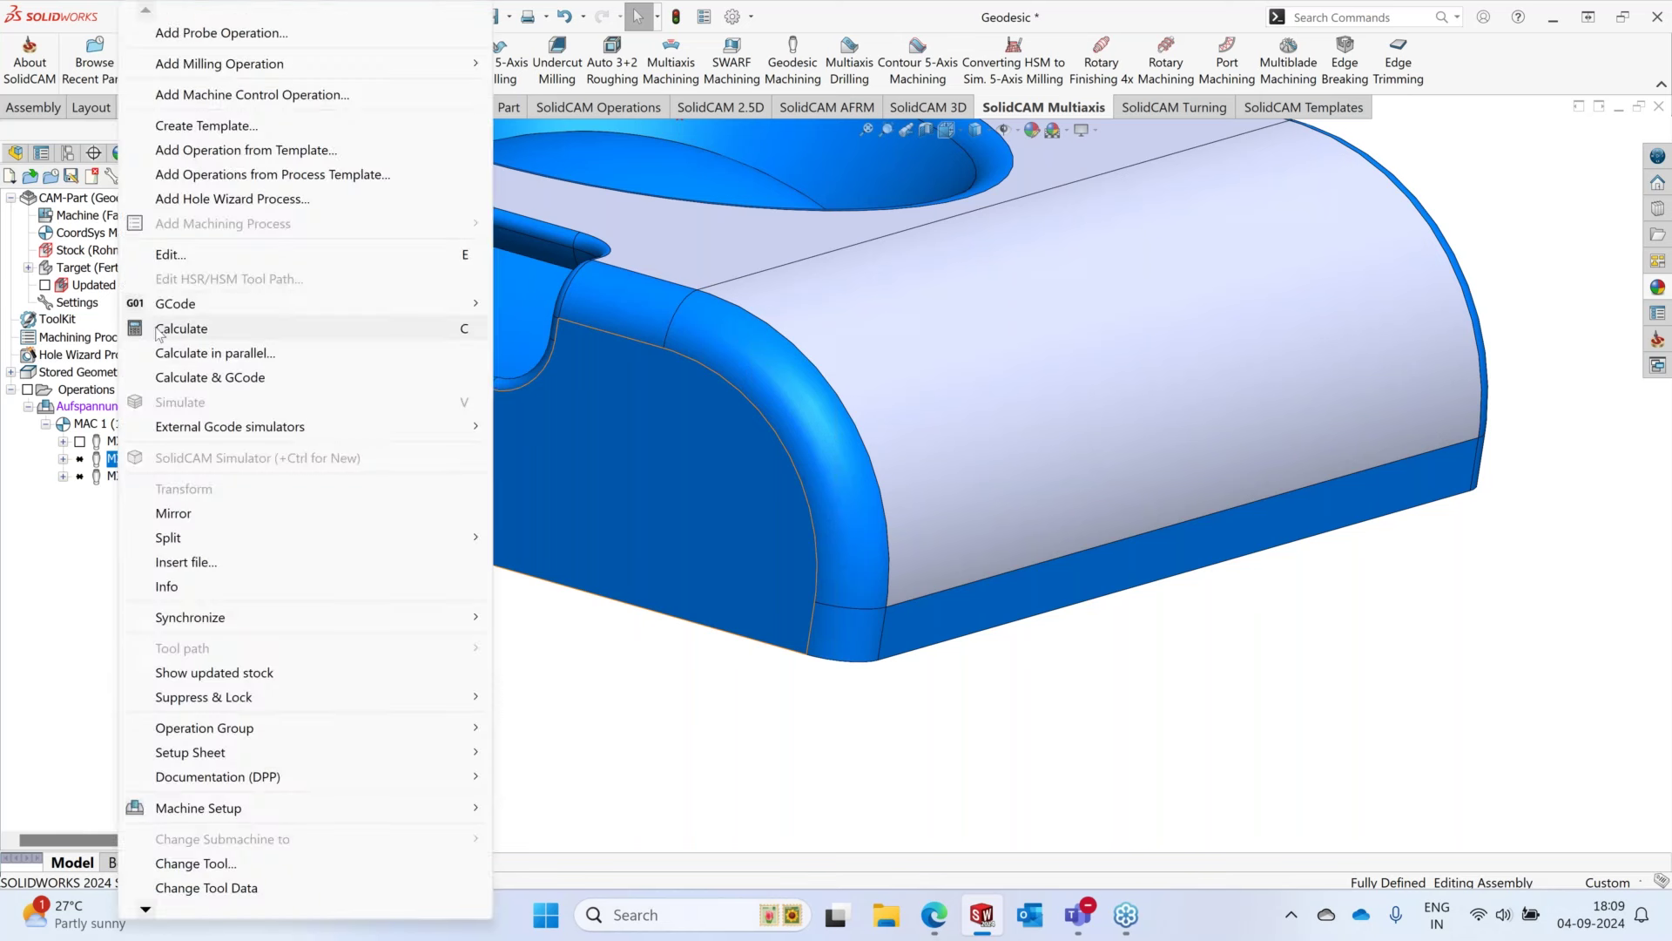
click(941, 302)
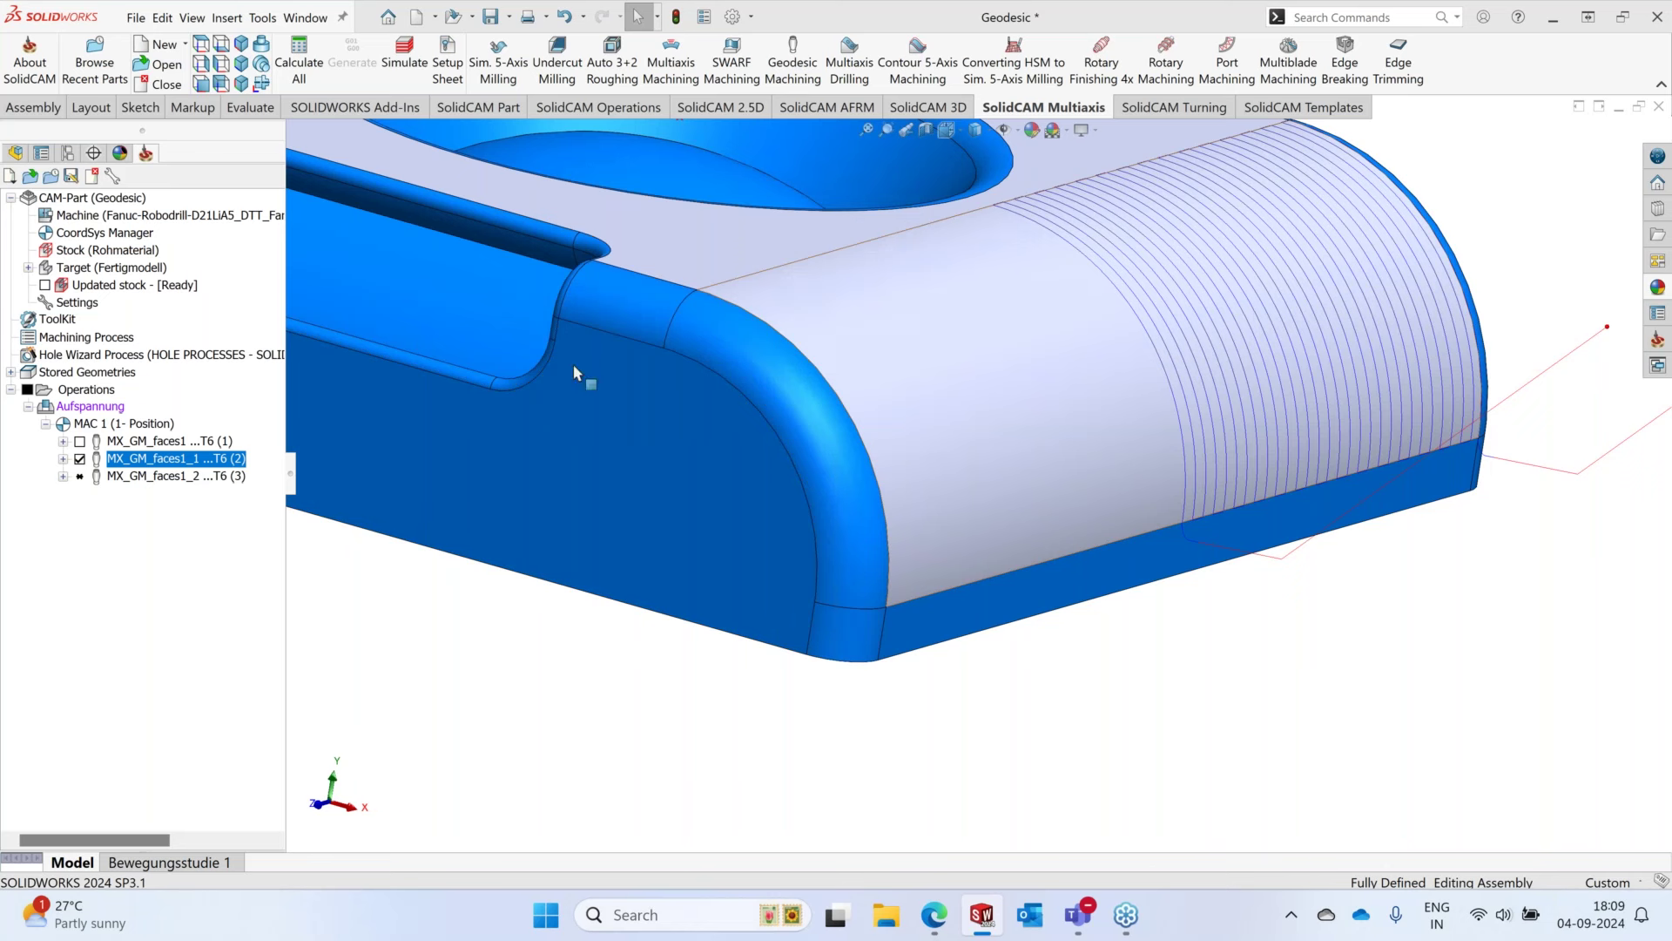
- Hide the MX_GM_faces1_1 tool path, then calculate the MX_GM_faces1_2 operation and hide its tool path after viewing it
click(80, 459)
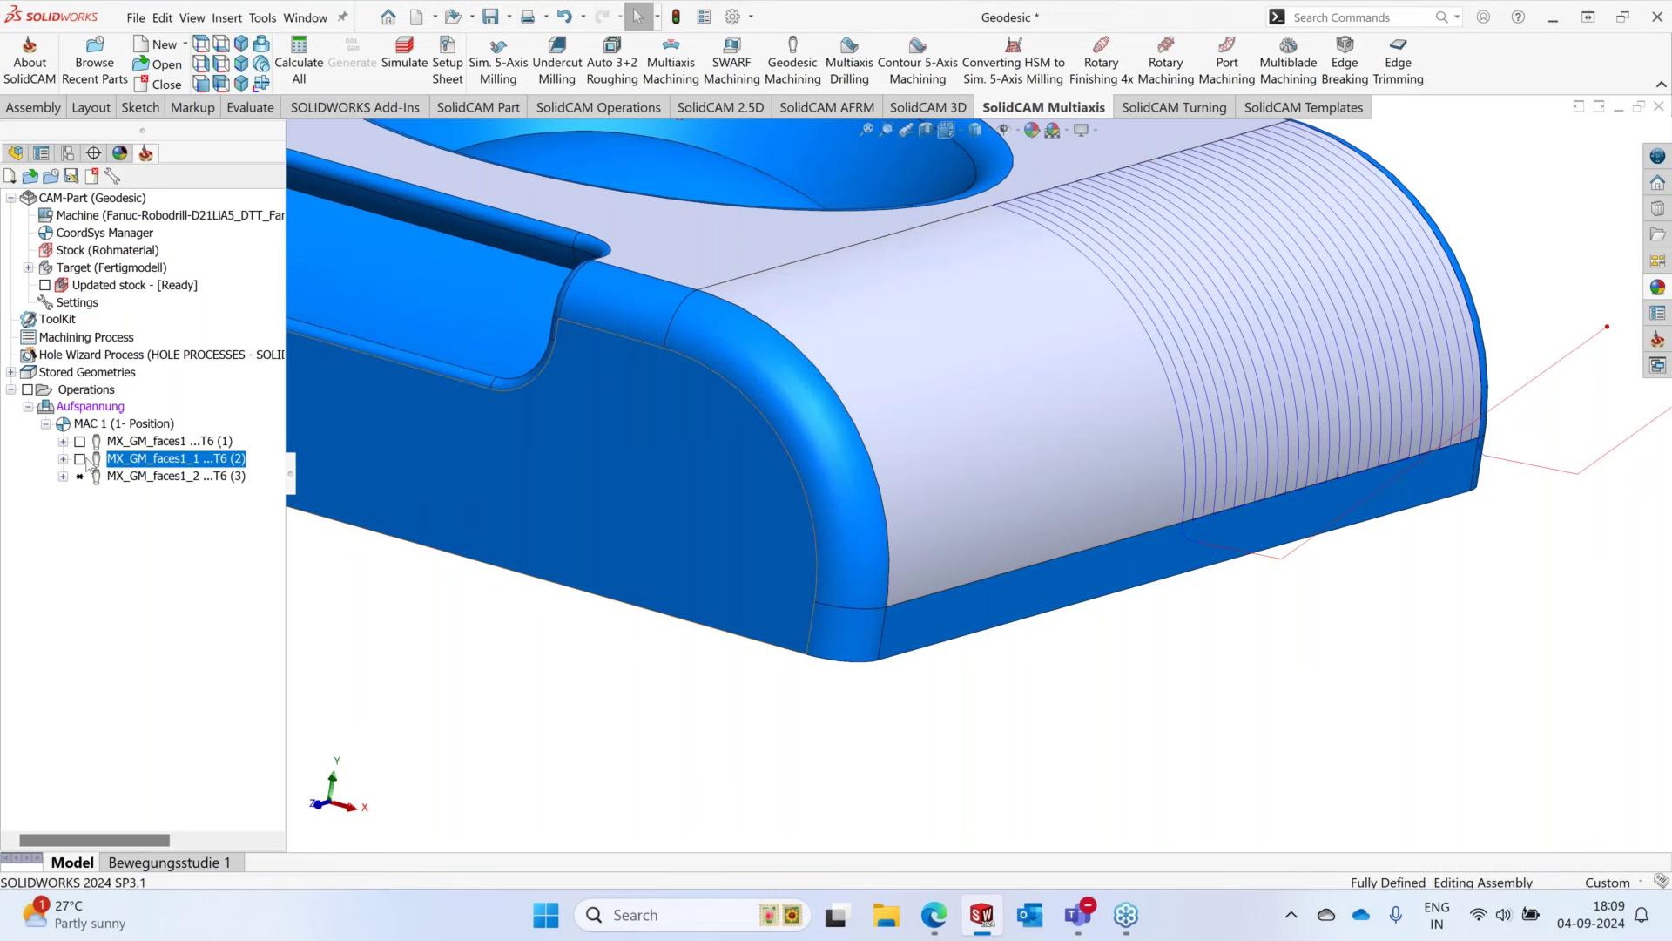
right_click(109, 476)
click(390, 371)
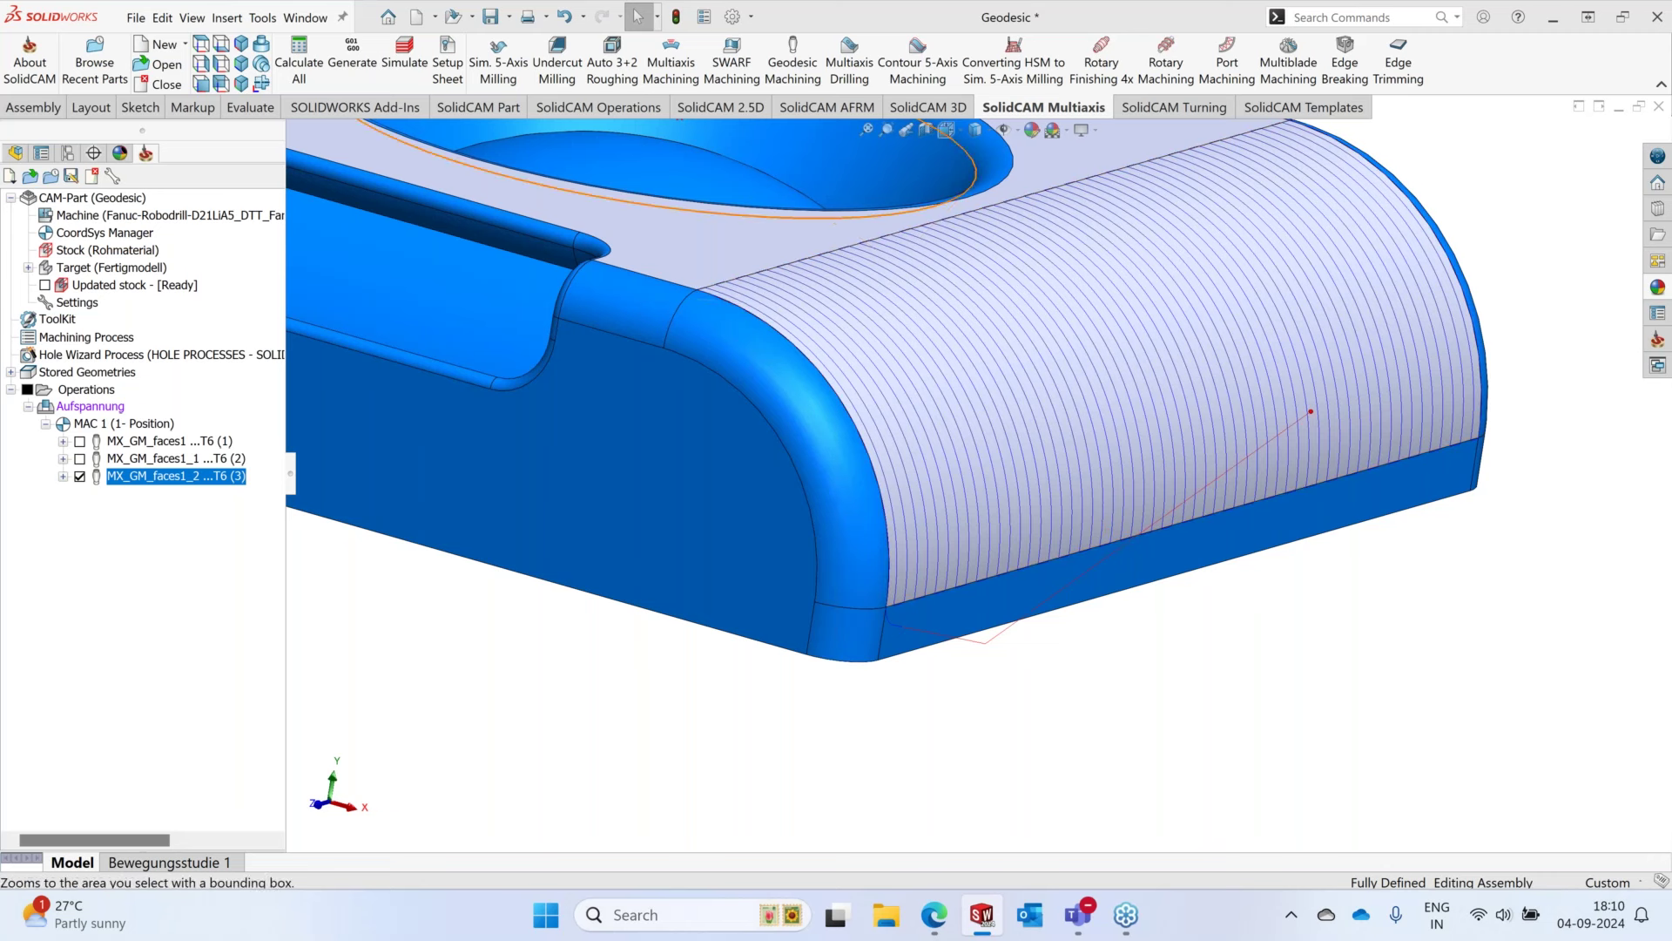
click(79, 476)
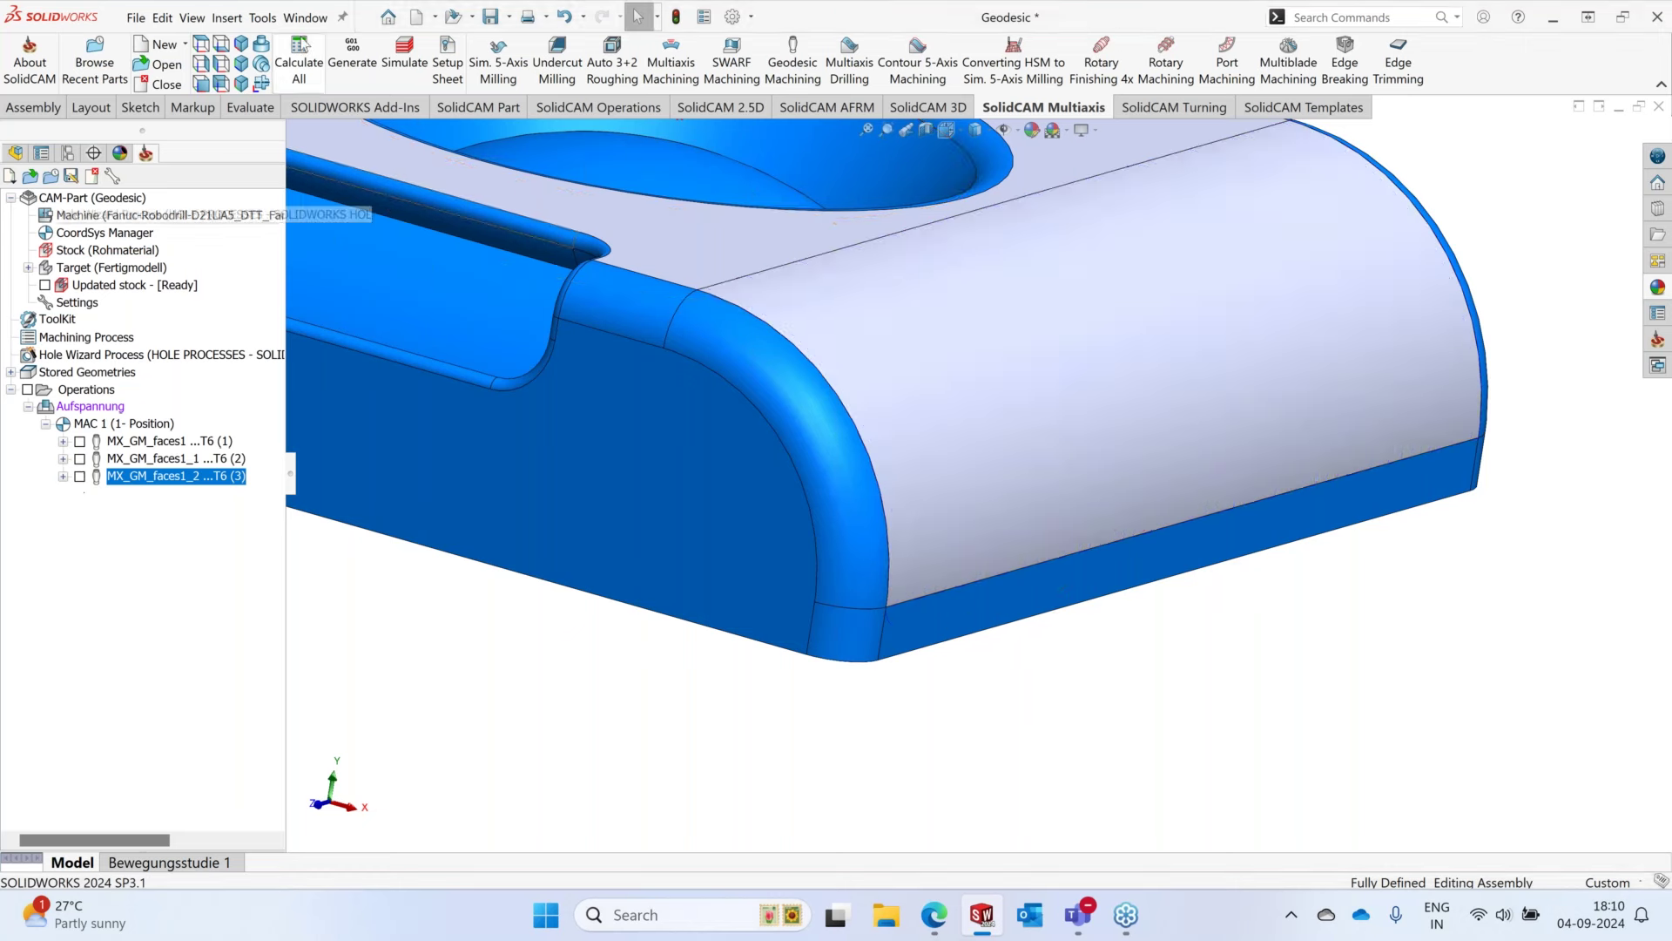
- Open the Geodesic_CornerSmoothing CAM-part from the 2-GEODESIC folder in place of the current CAM-part
click(263, 18)
mouse_move(392, 108)
click(599, 130)
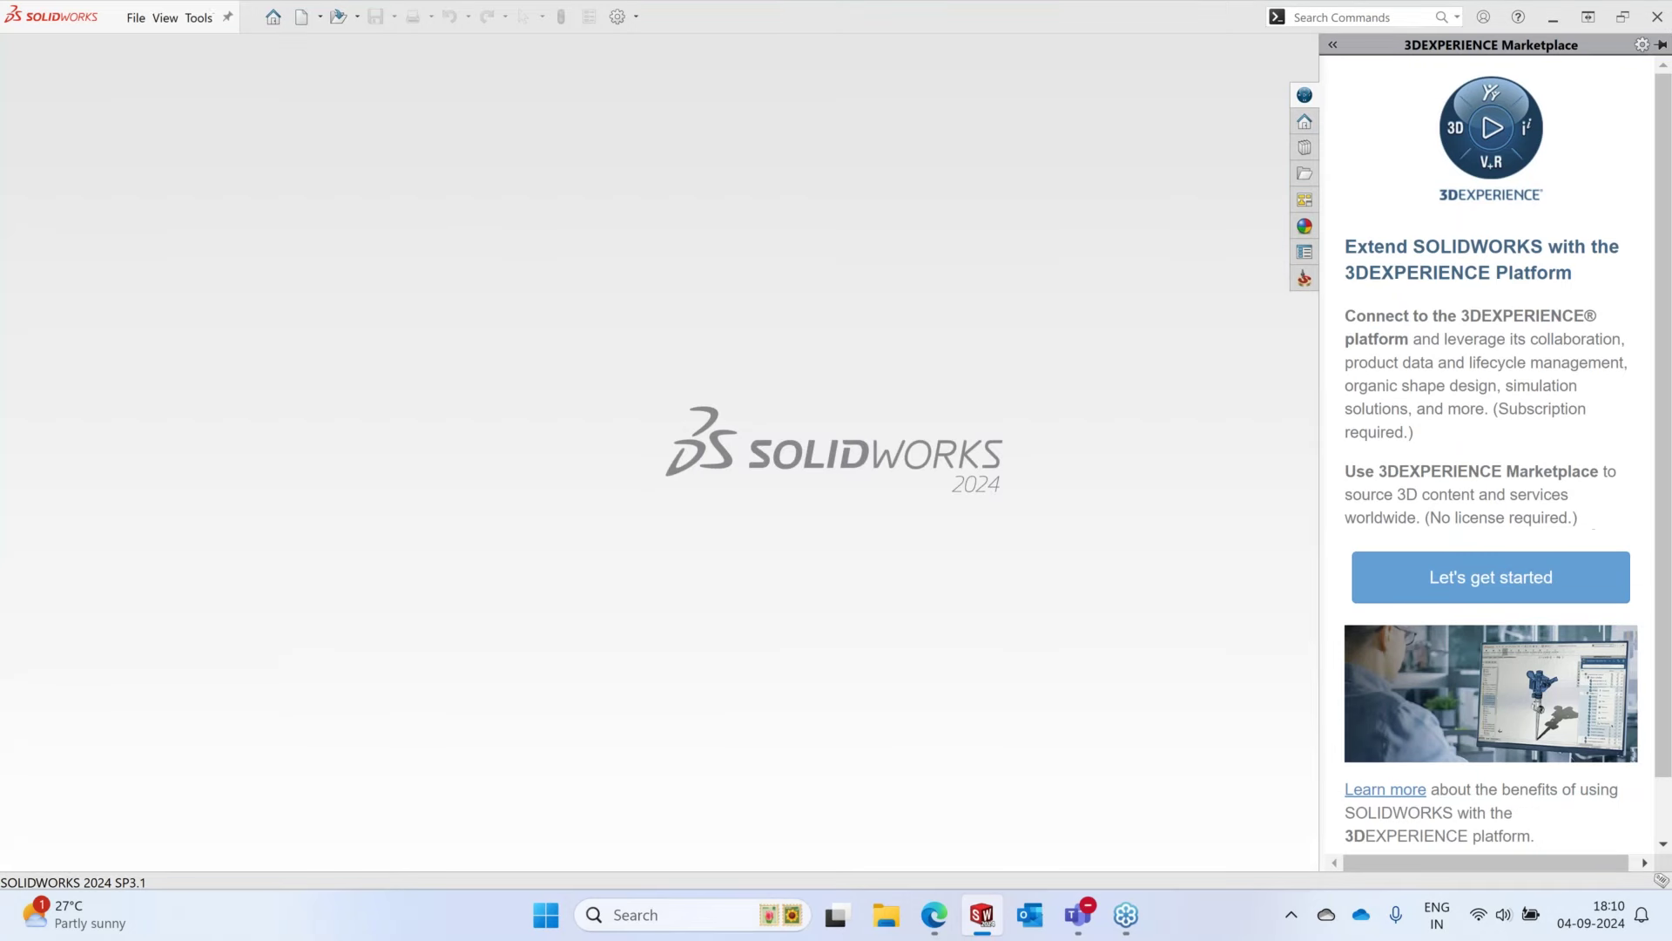
click(588, 402)
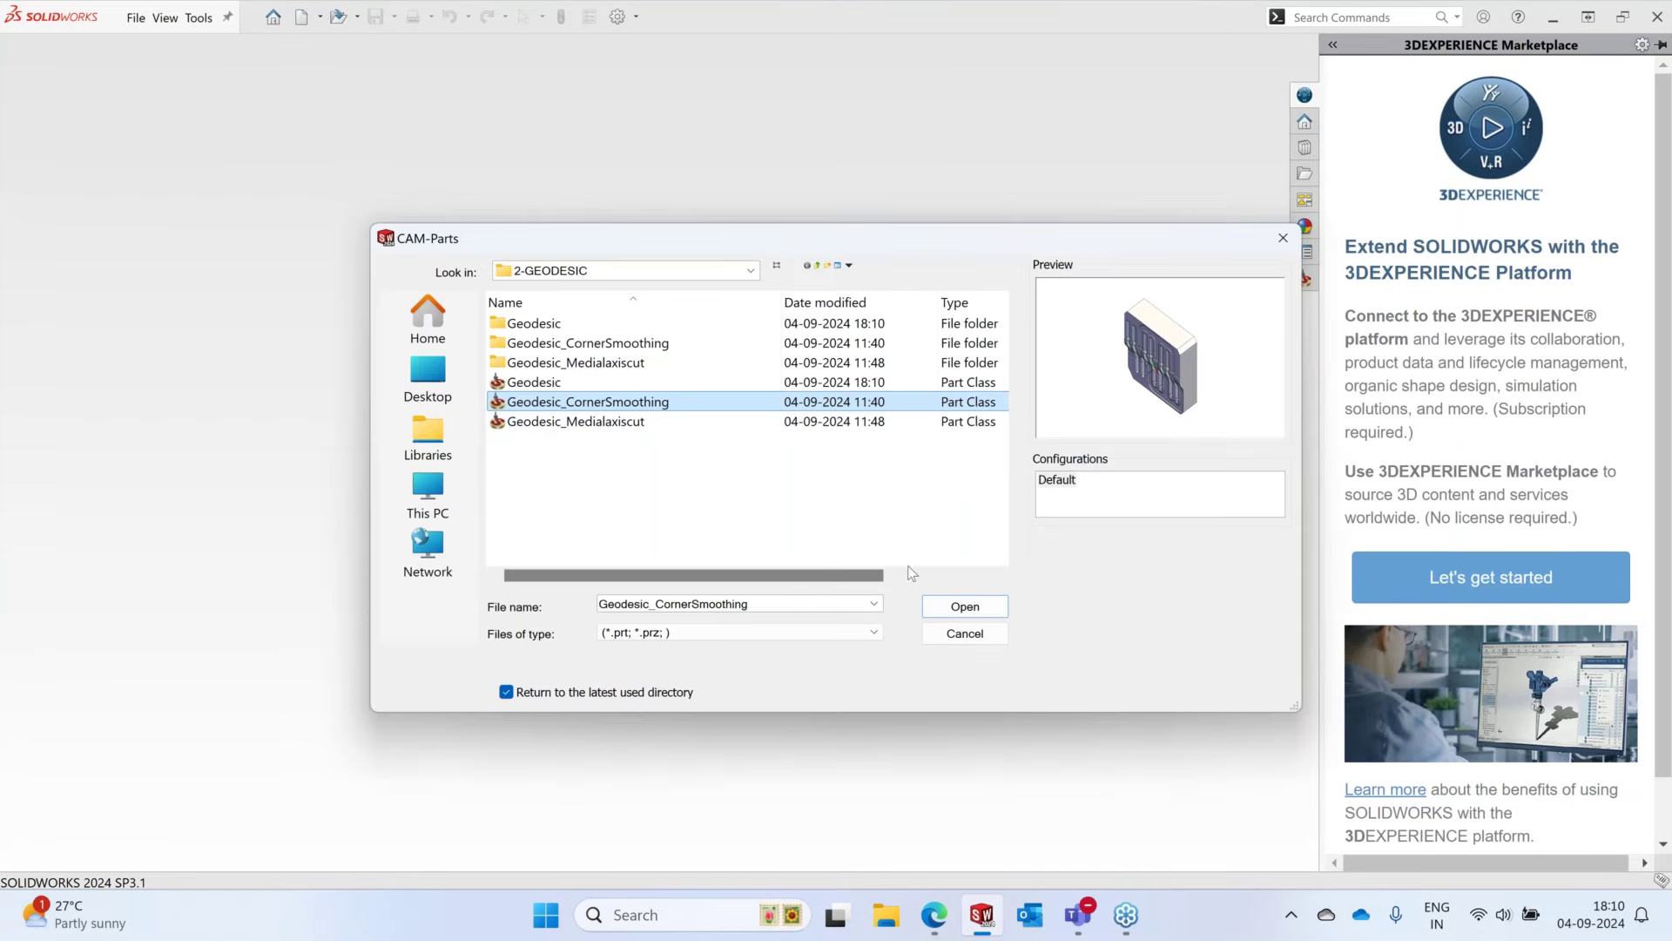
click(937, 612)
click(921, 454)
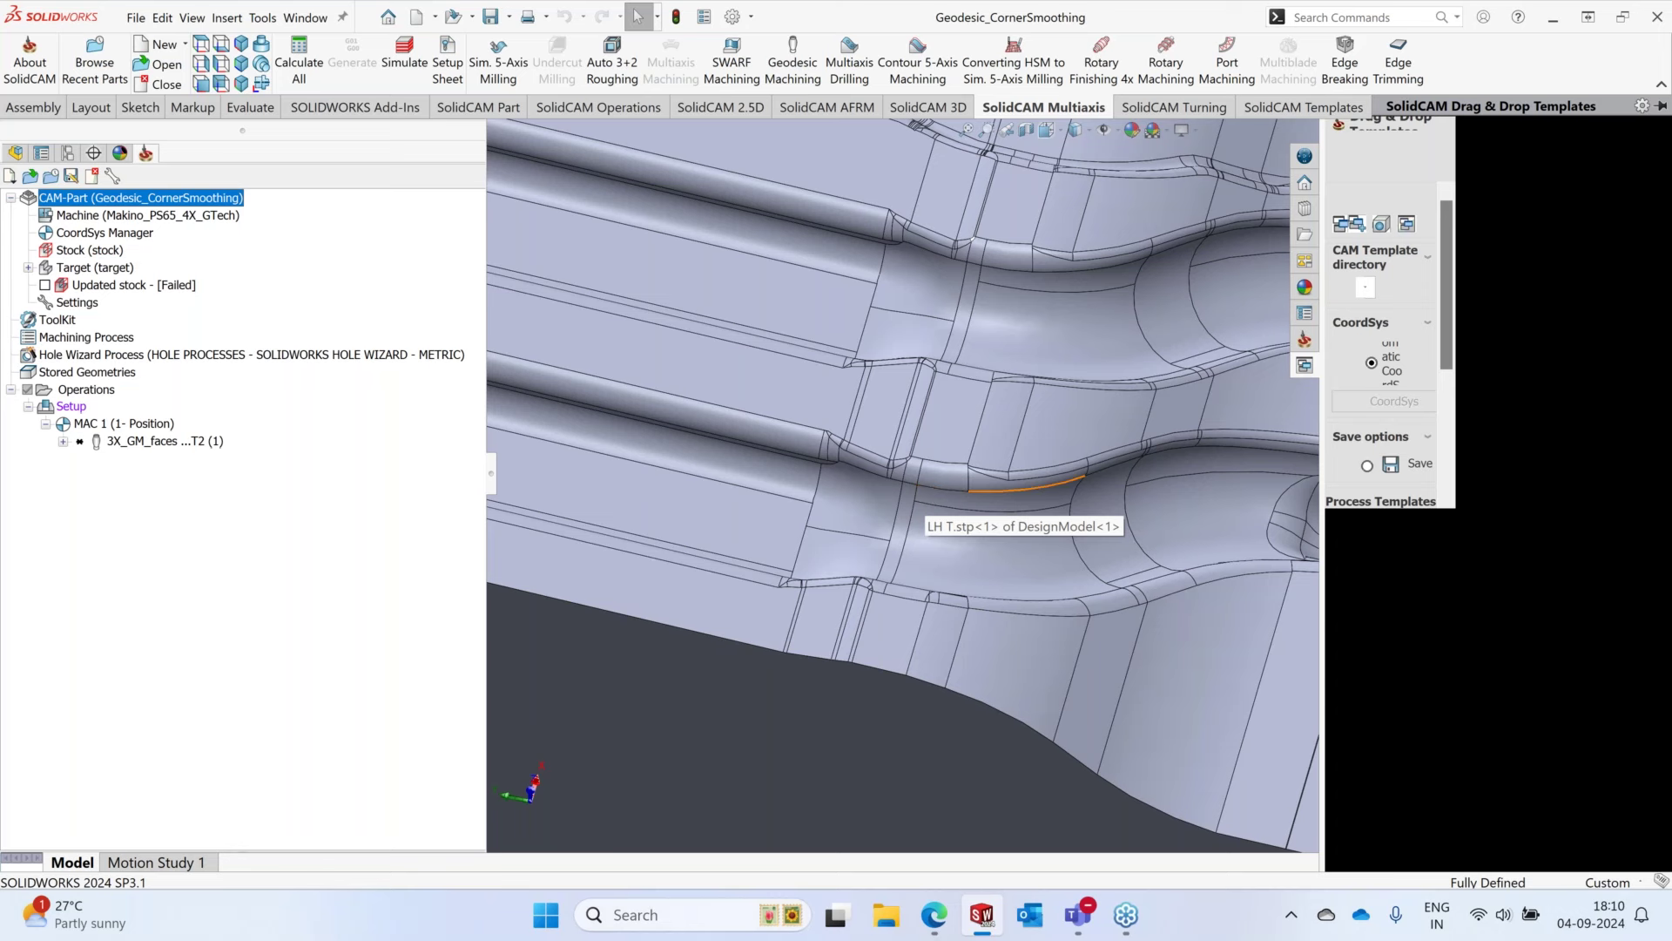
- Examine the grooved die model and highlight the faces geometry belonging to the 3X_GM_faces operation
scroll(1096, 480, up, 3)
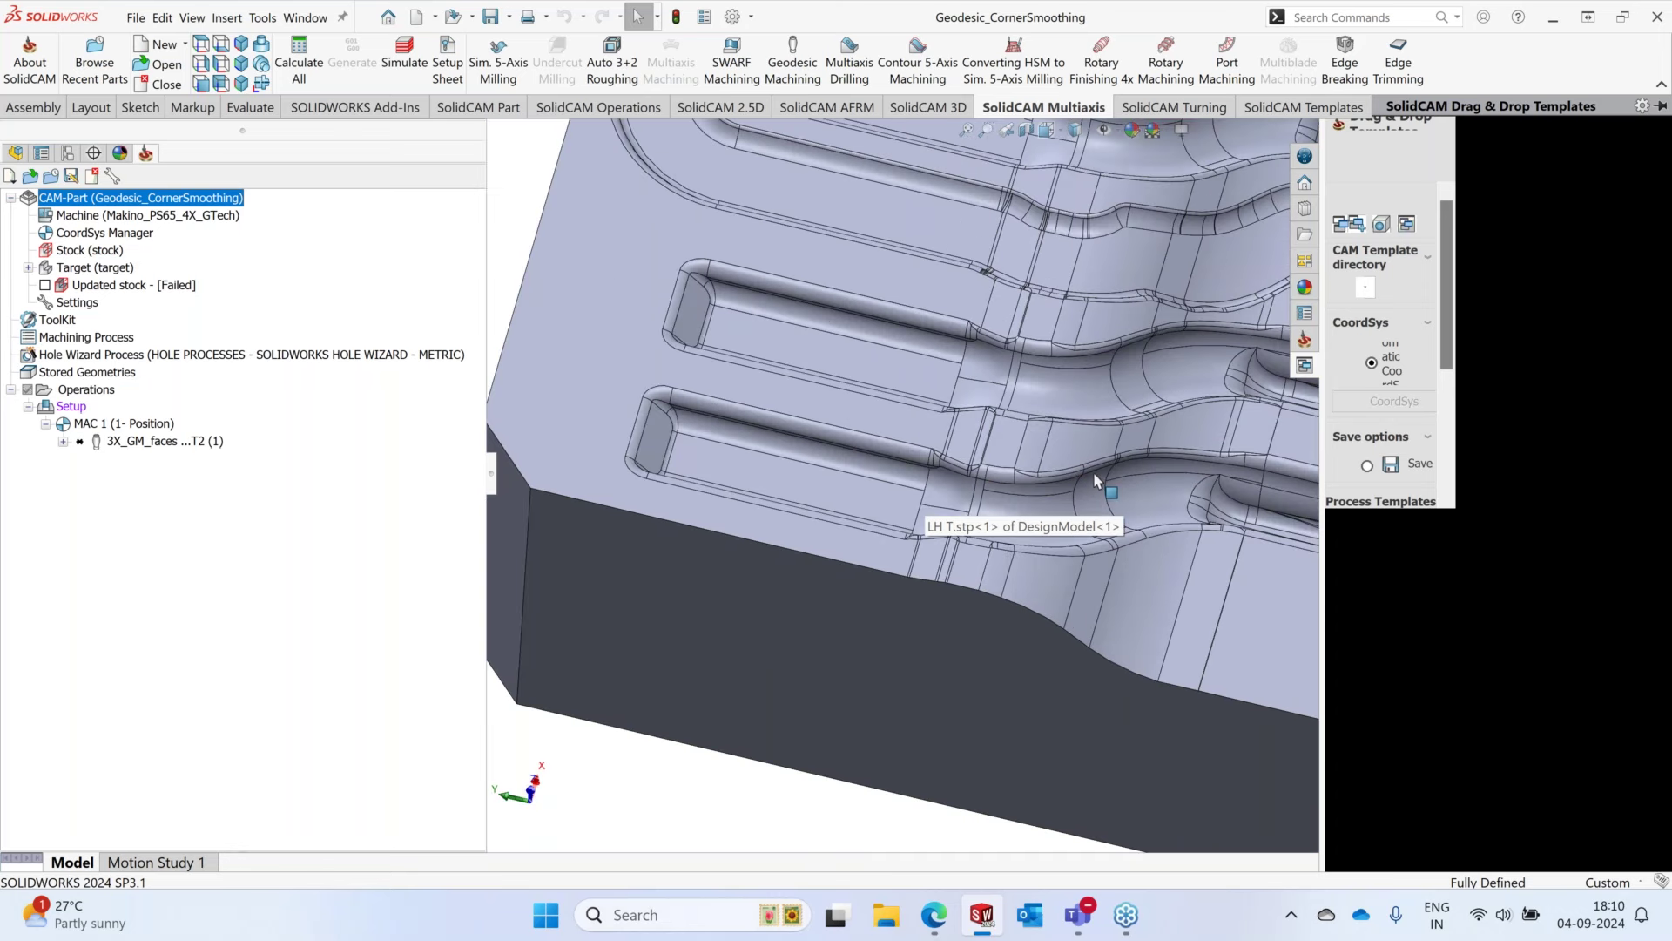
scroll(1096, 480, up, 5)
middle_drag(1025, 676, 1117, 328)
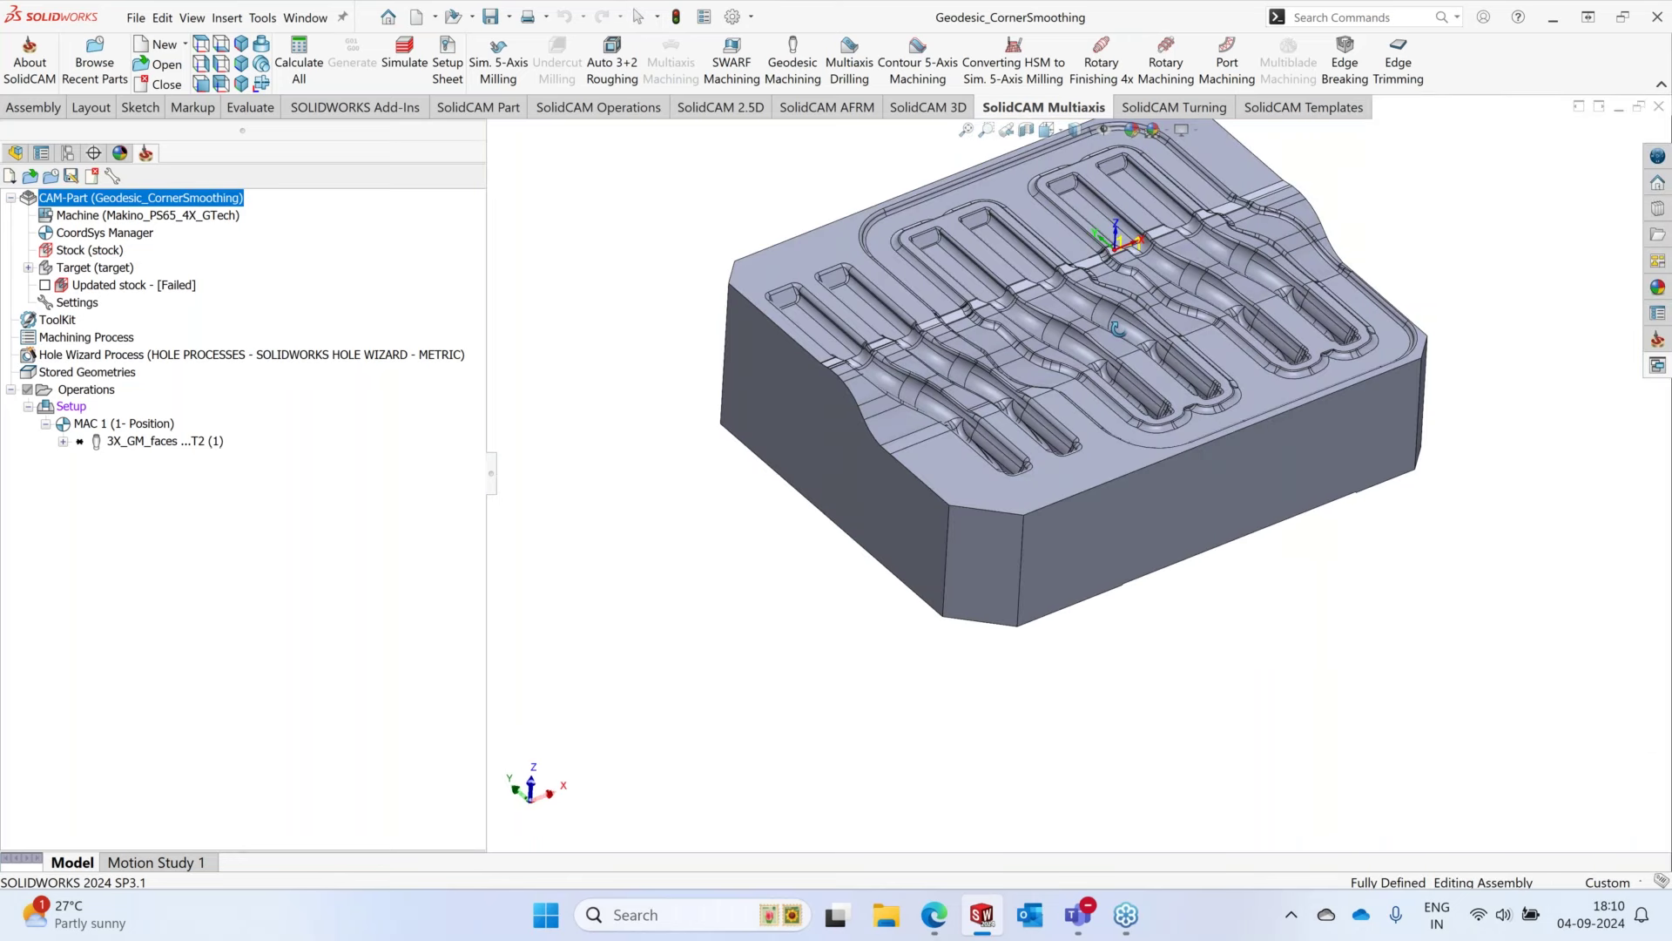
scroll(987, 387, down, 2)
scroll(987, 387, down, 2)
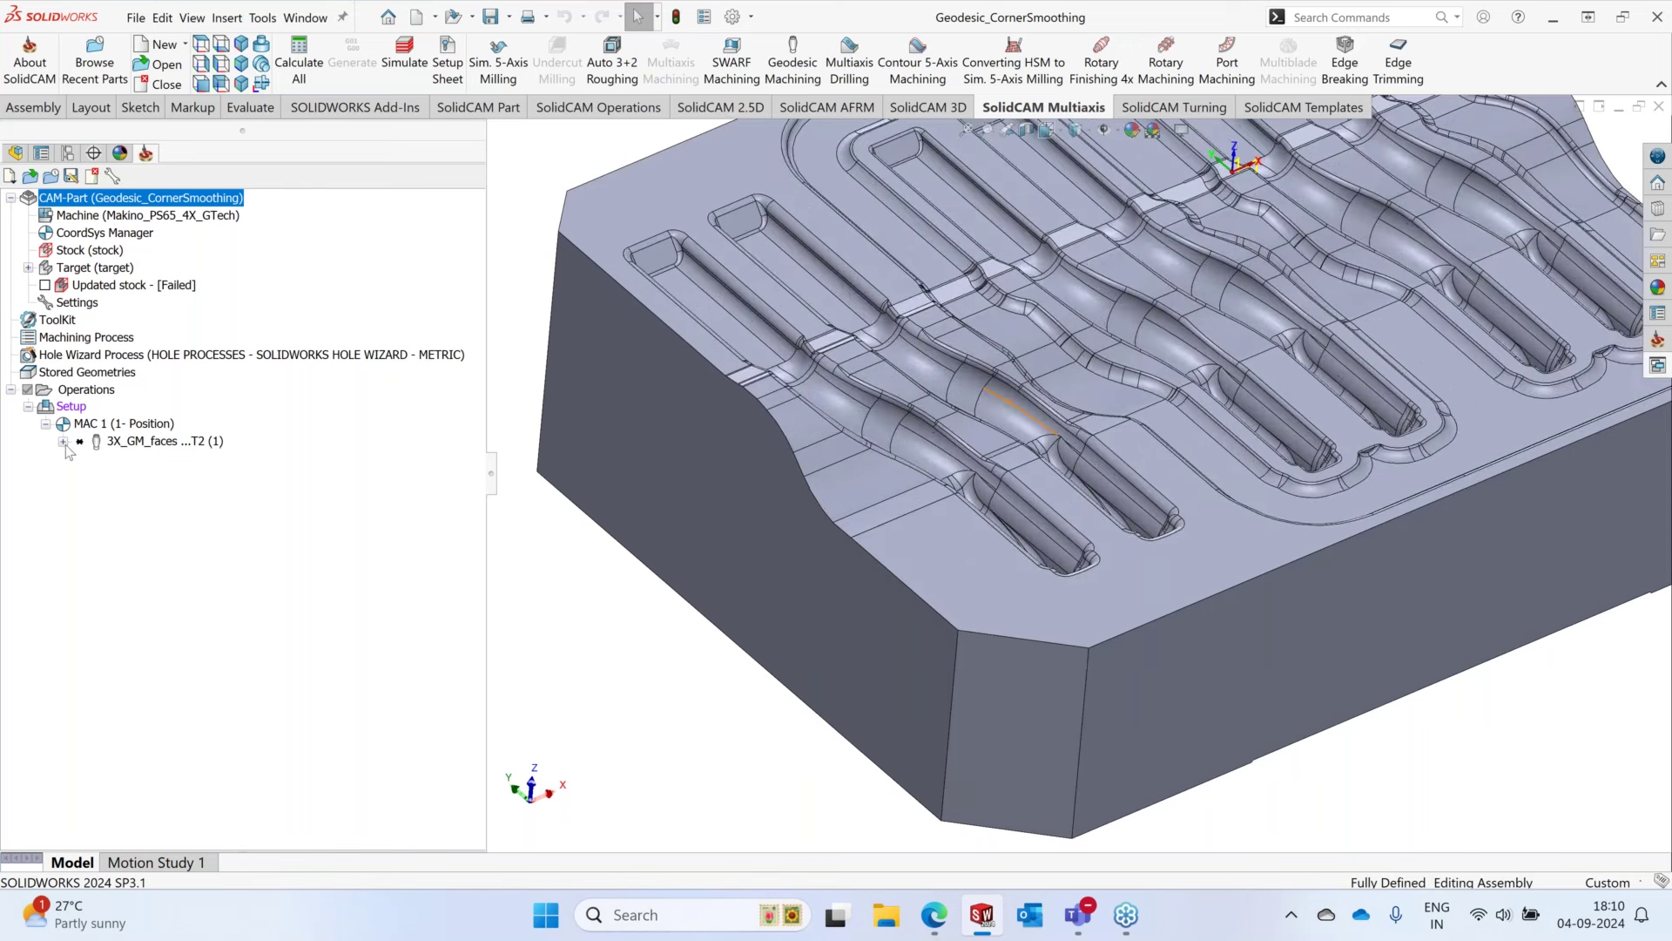
click(63, 441)
click(122, 459)
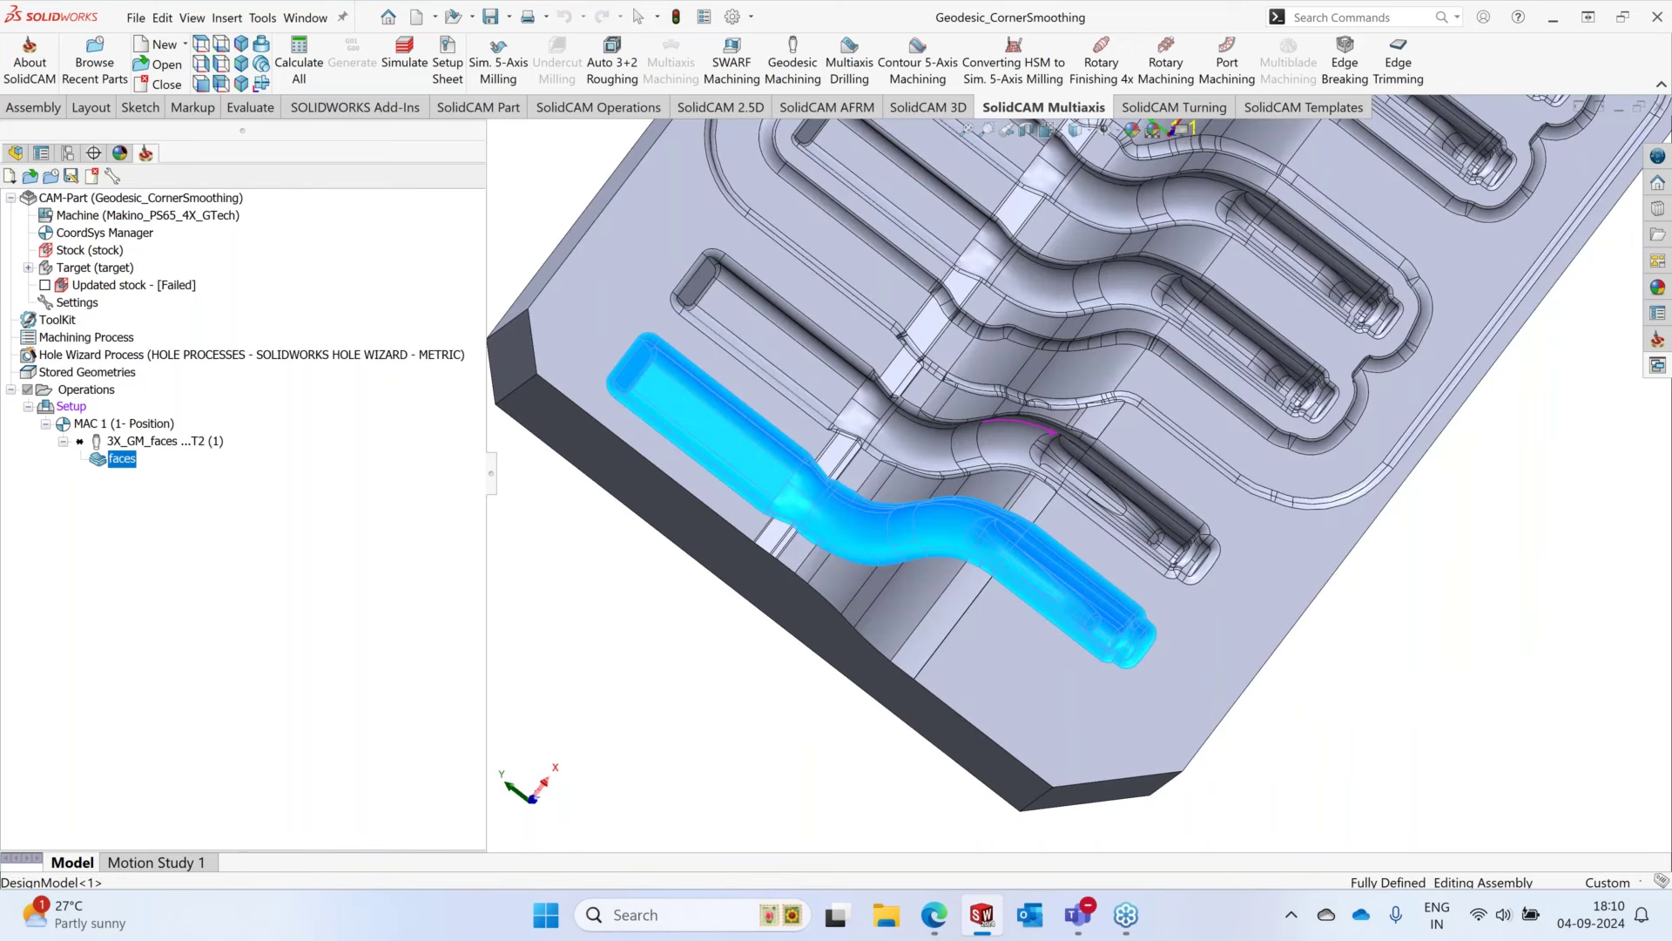
scroll(1361, 474, up, 3)
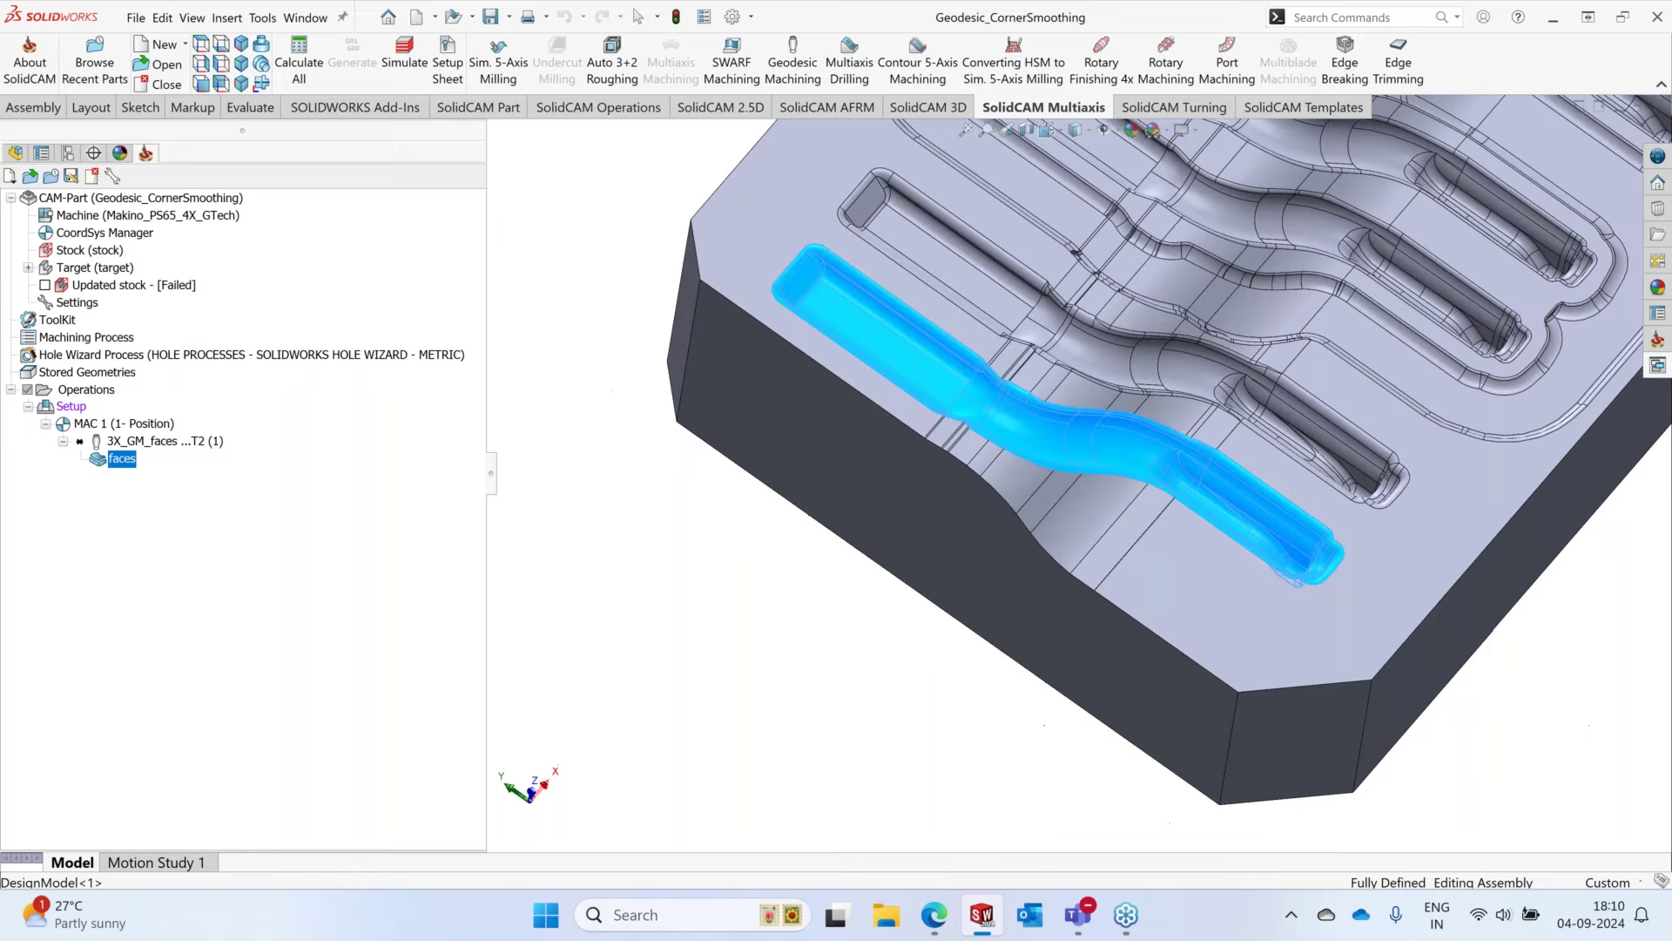
- Open the 3X_GM_faces operation's geometry settings and show its faces geometry on the model
scroll(1237, 419, down, 2)
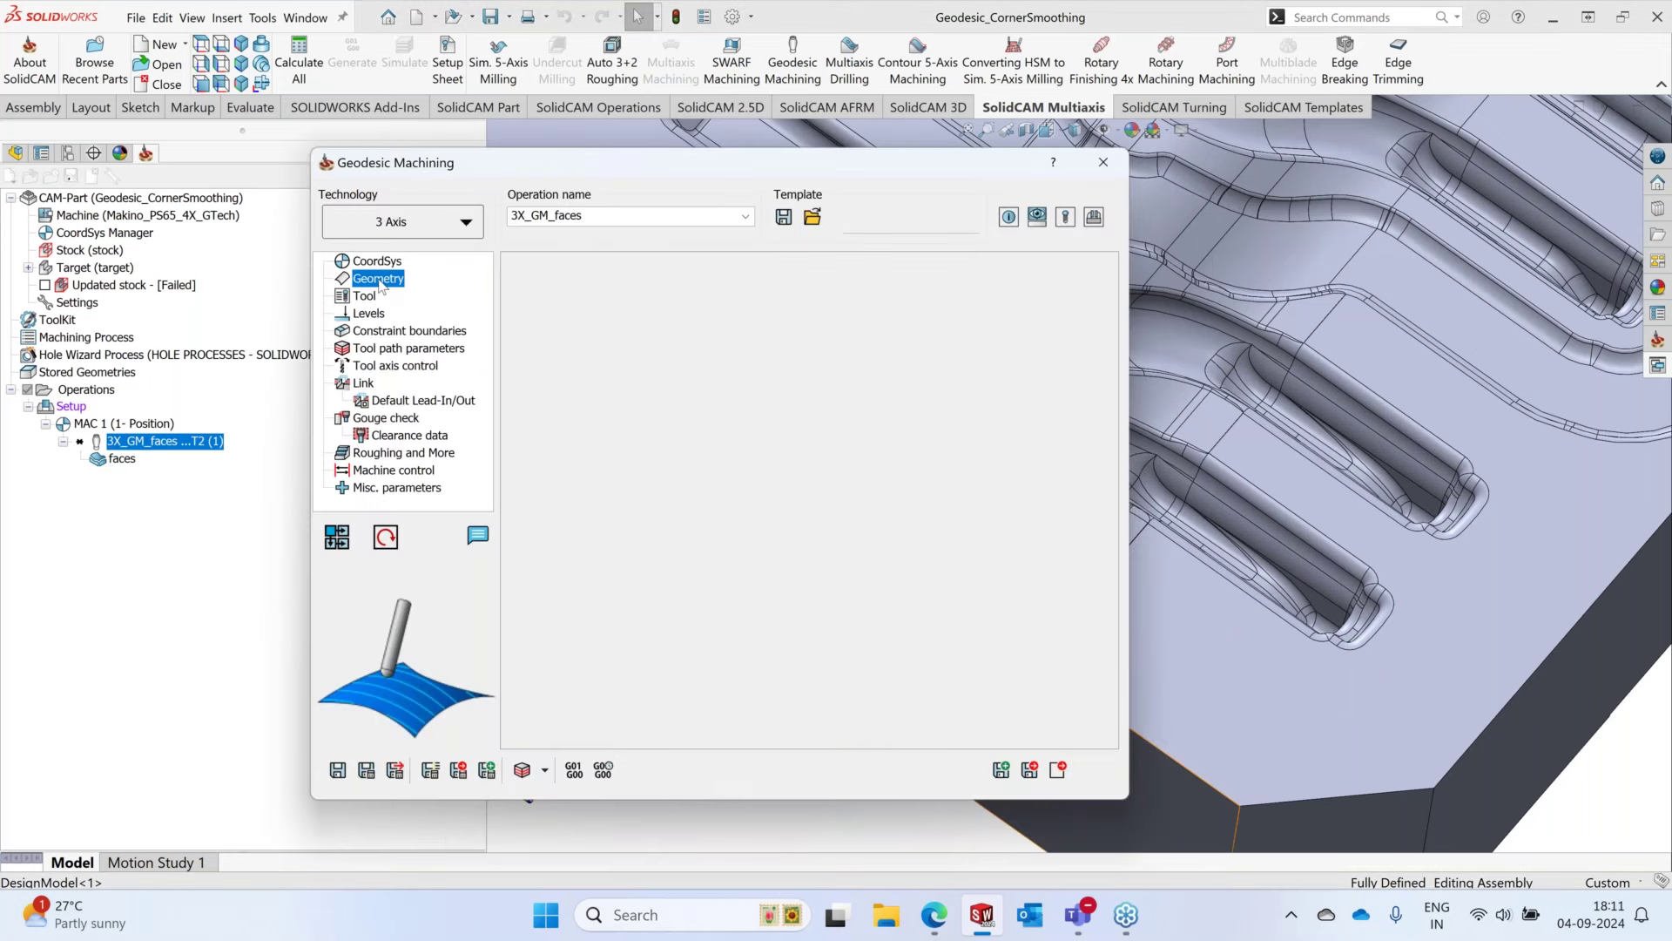
click(597, 430)
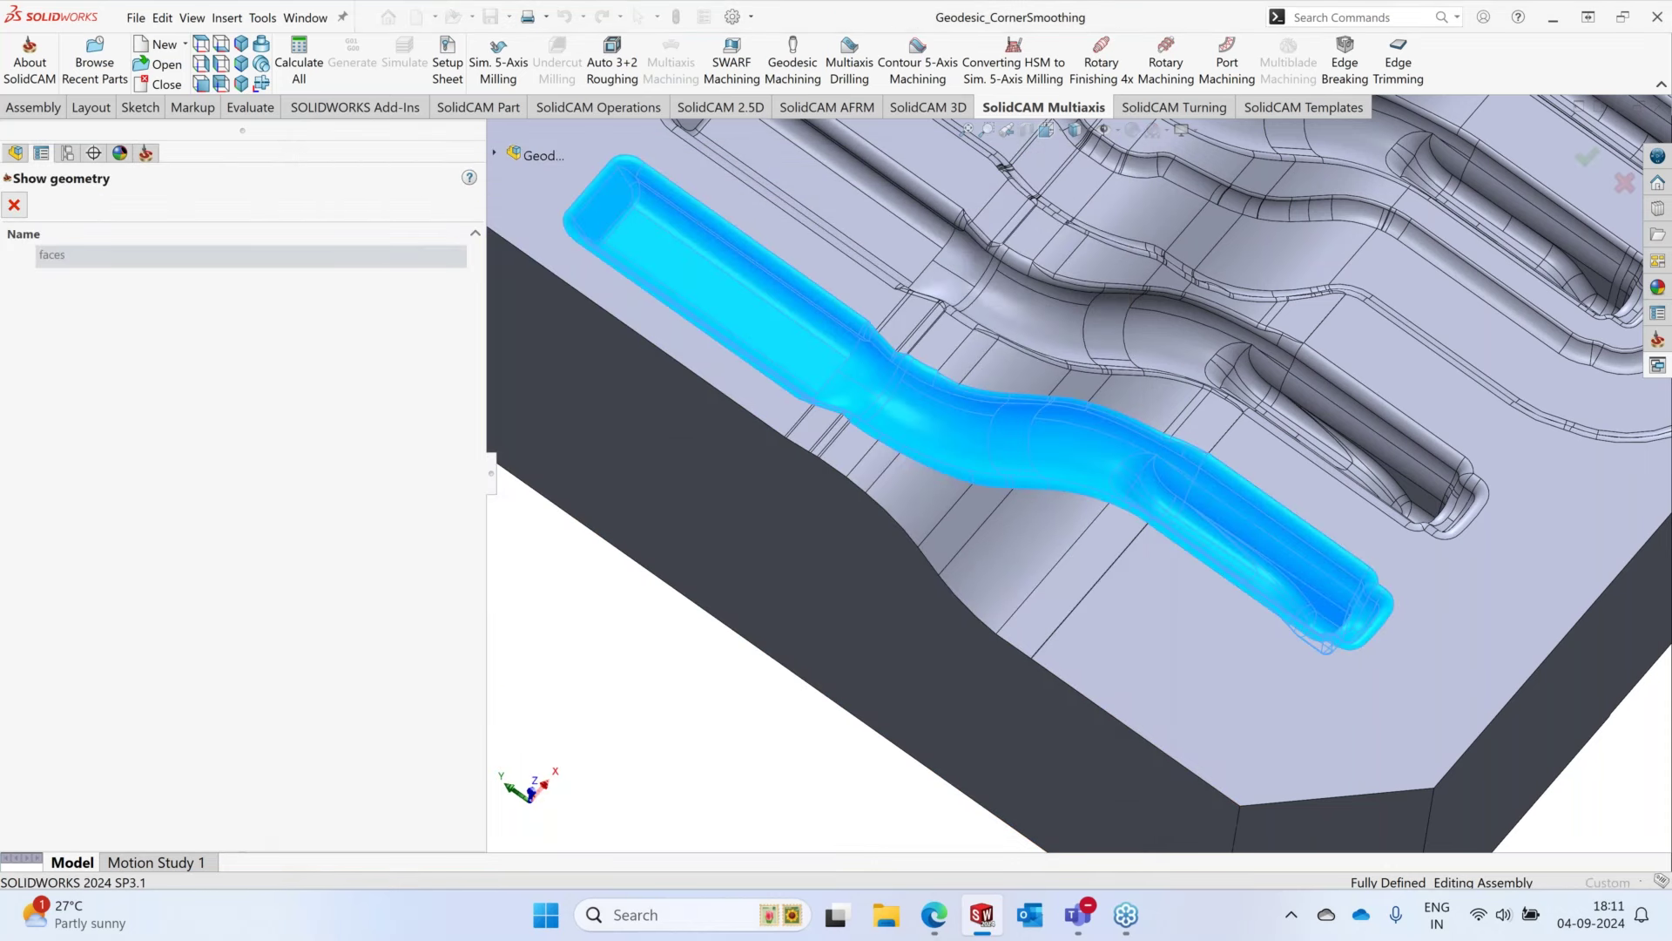
- Close the machining-surface preview and examine the lowest S-shaped pocket of the model with the operation dialog rolled up
key(Escape)
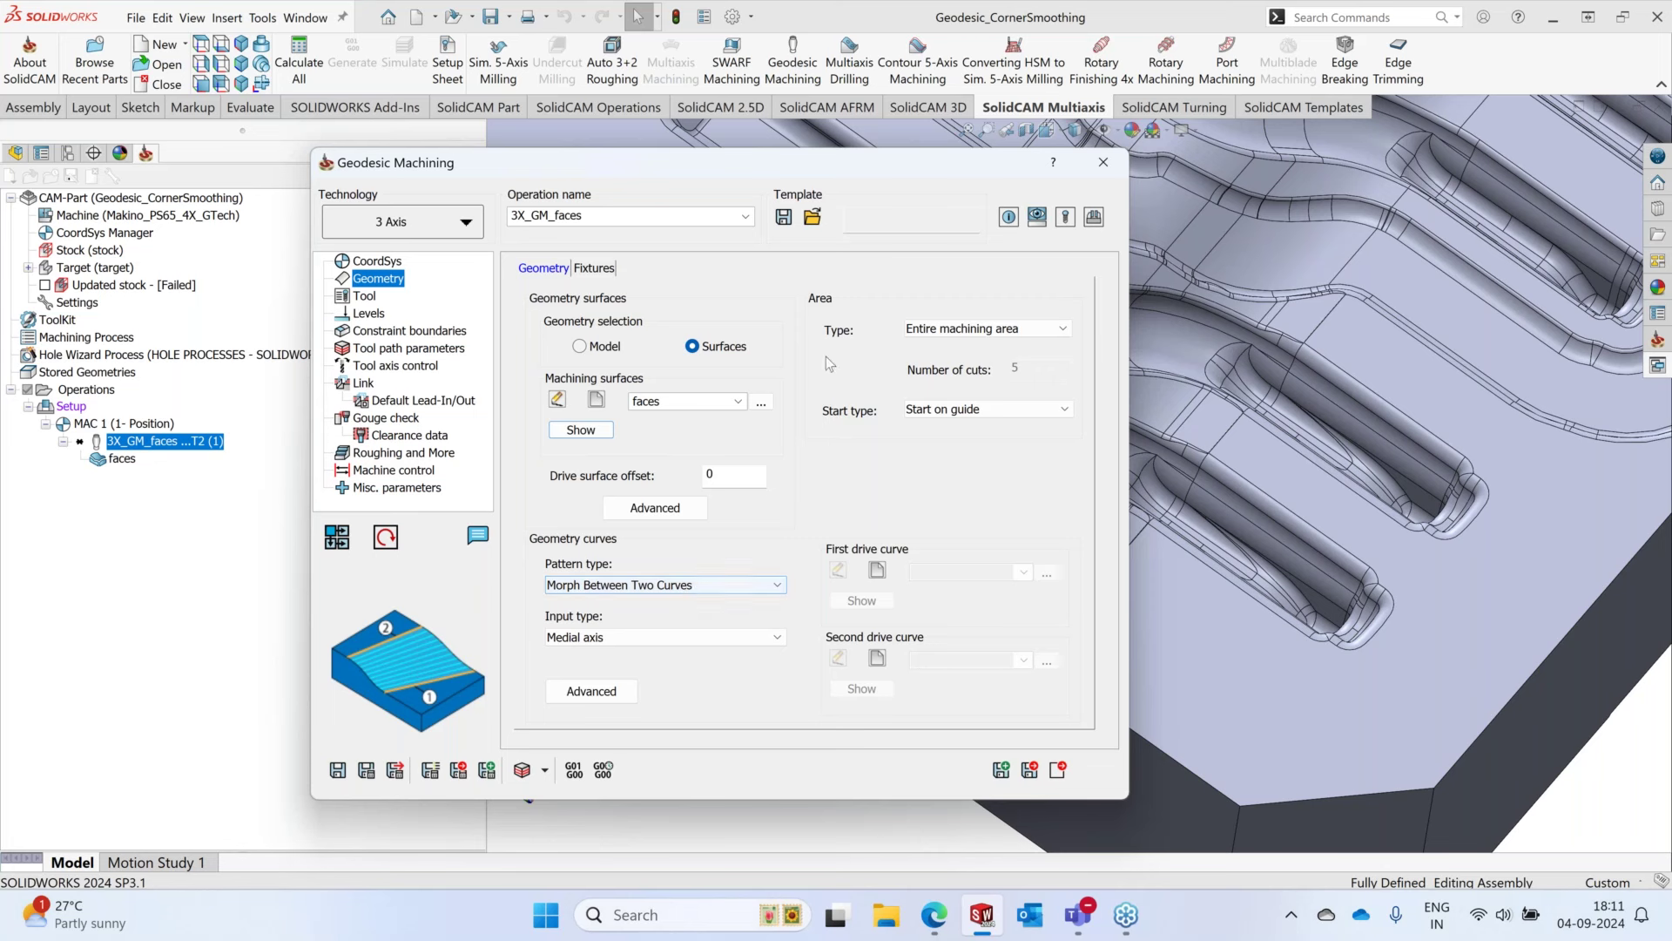
double_click(781, 166)
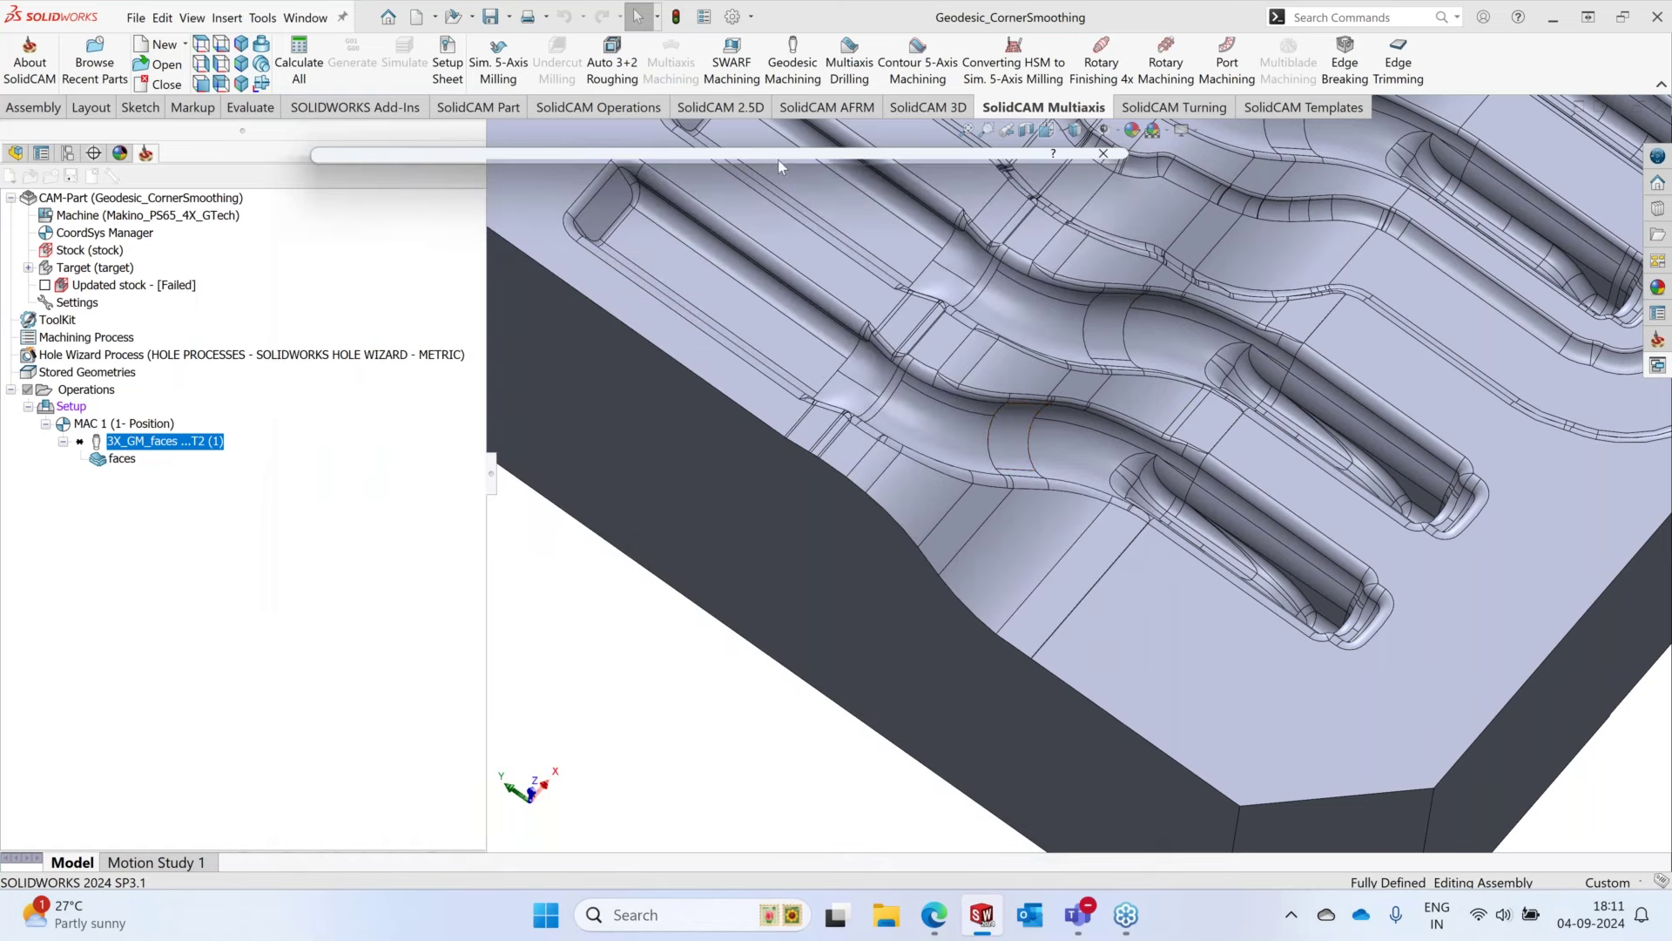
scroll(1021, 473, up, 3)
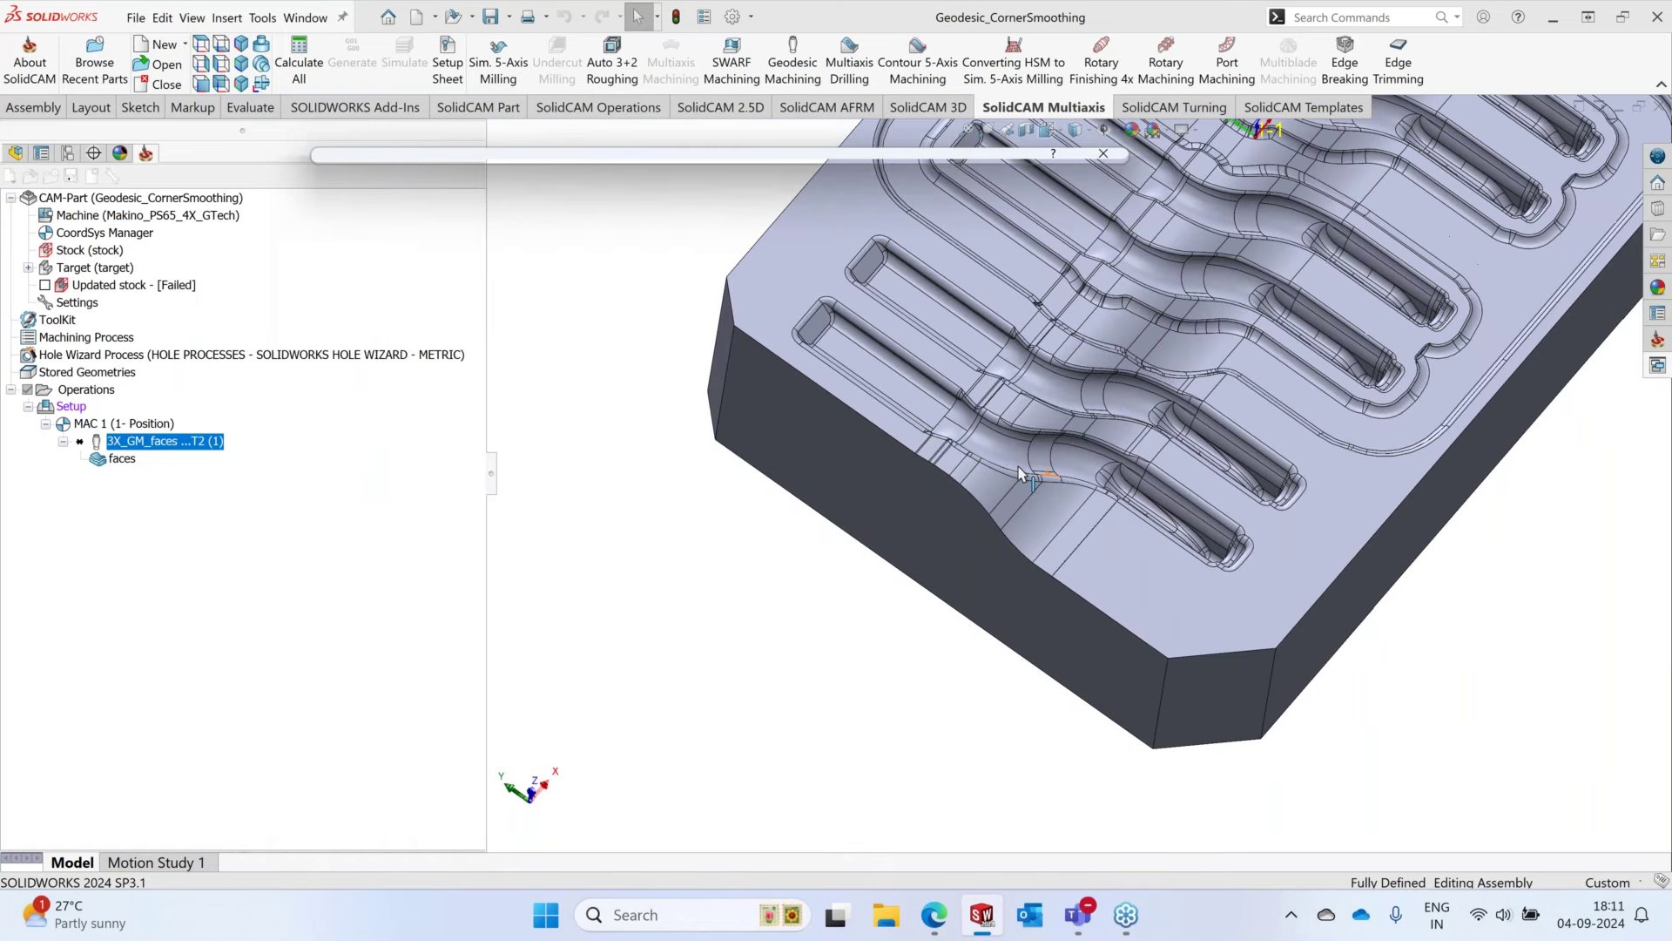
middle_drag(1021, 473, 924, 523)
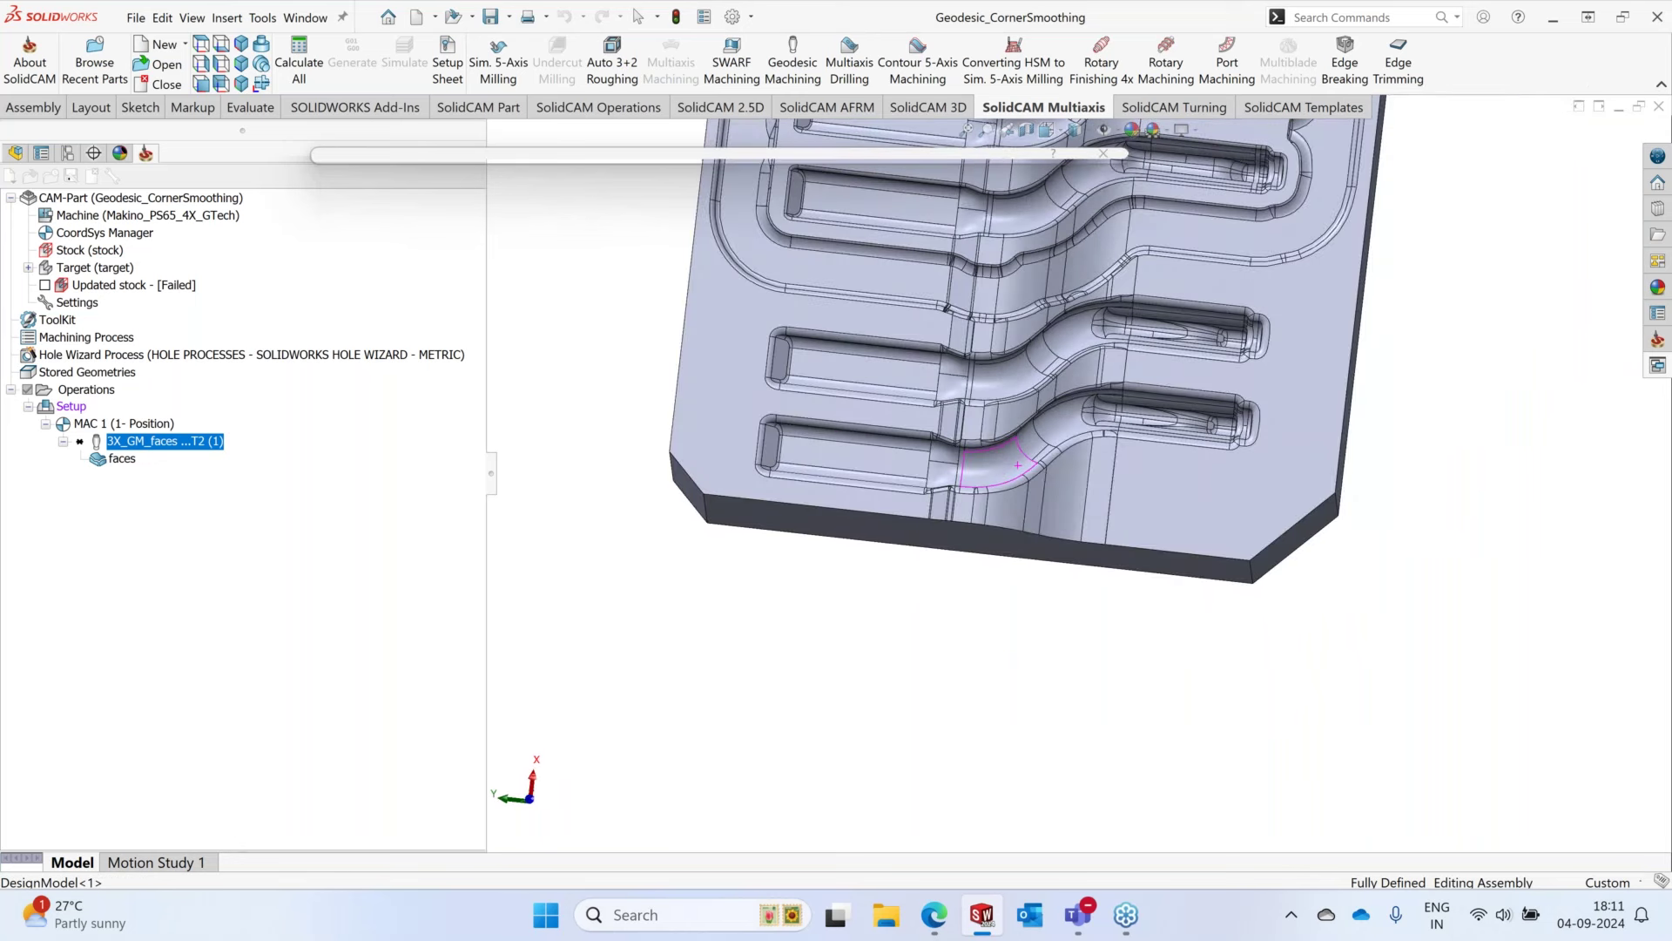
scroll(1032, 406, down, 4)
scroll(1031, 406, up, 2)
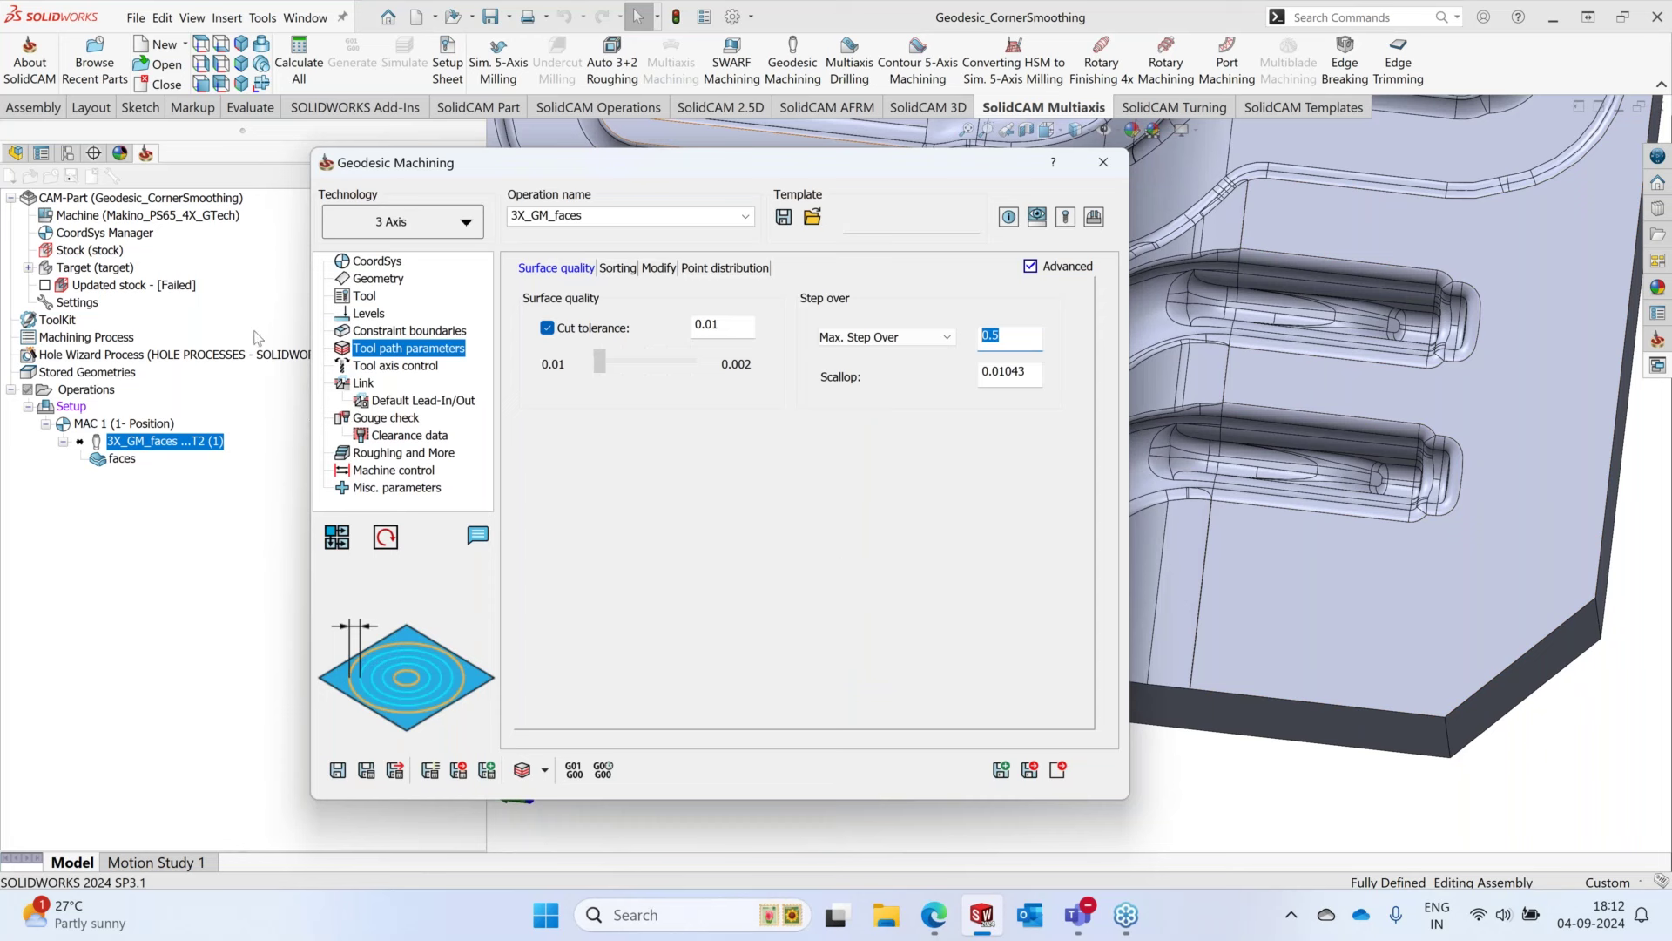
- Review the tool data and tool axis control settings of the 3X_GM_faces operation, and close the operation
click(360, 298)
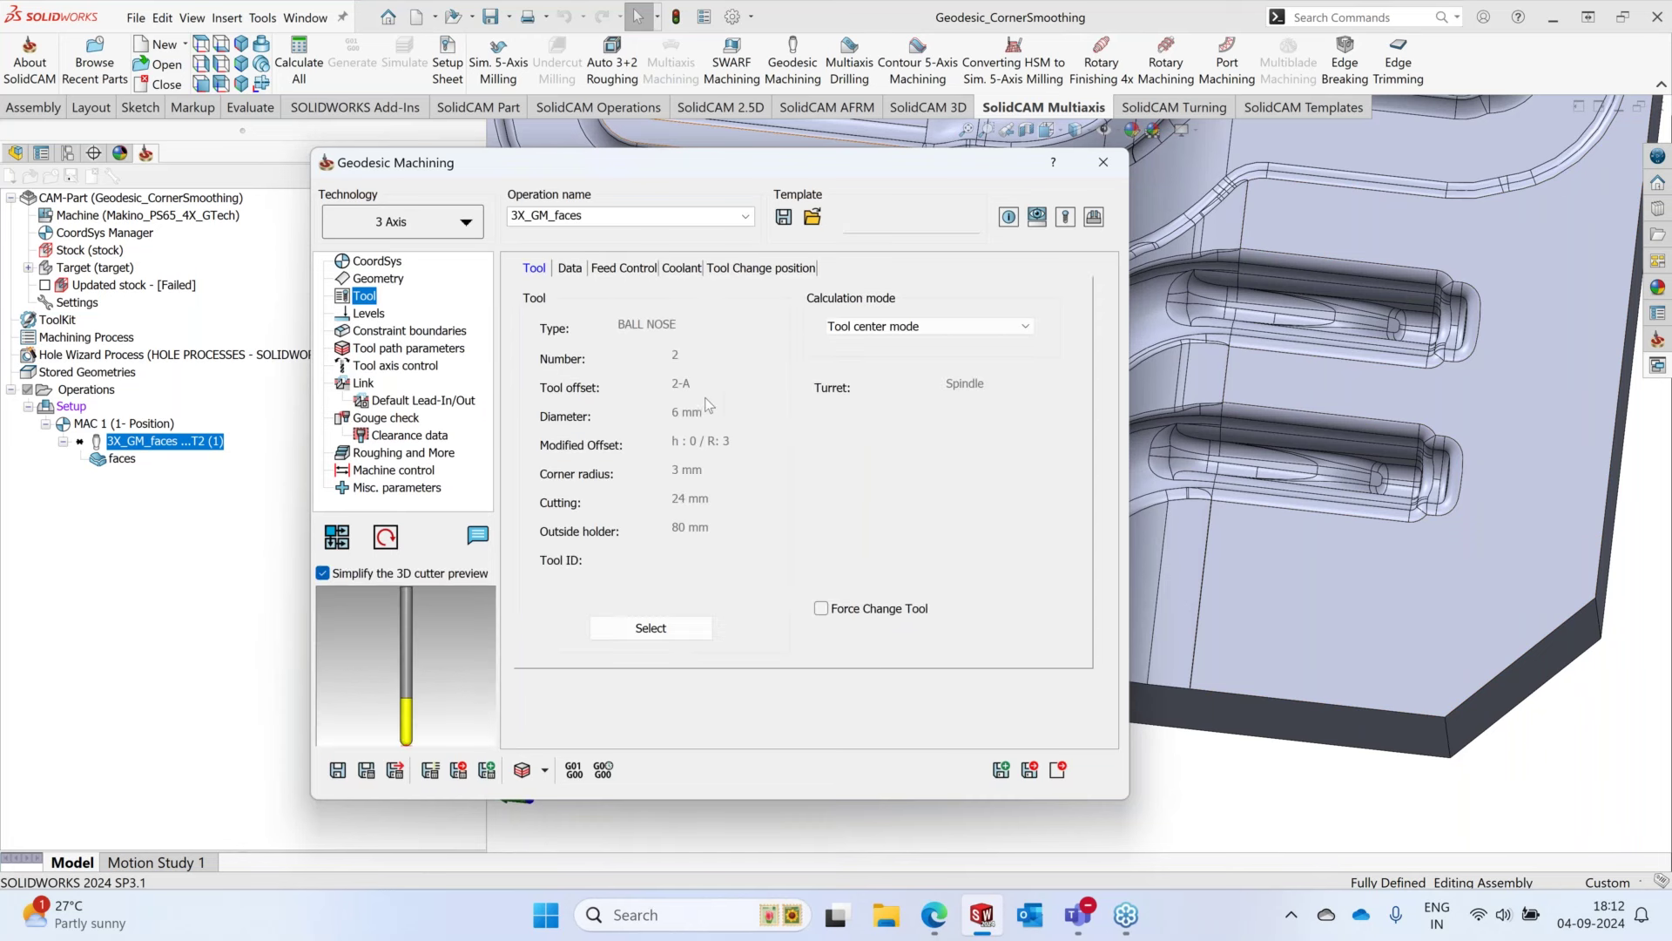
click(391, 366)
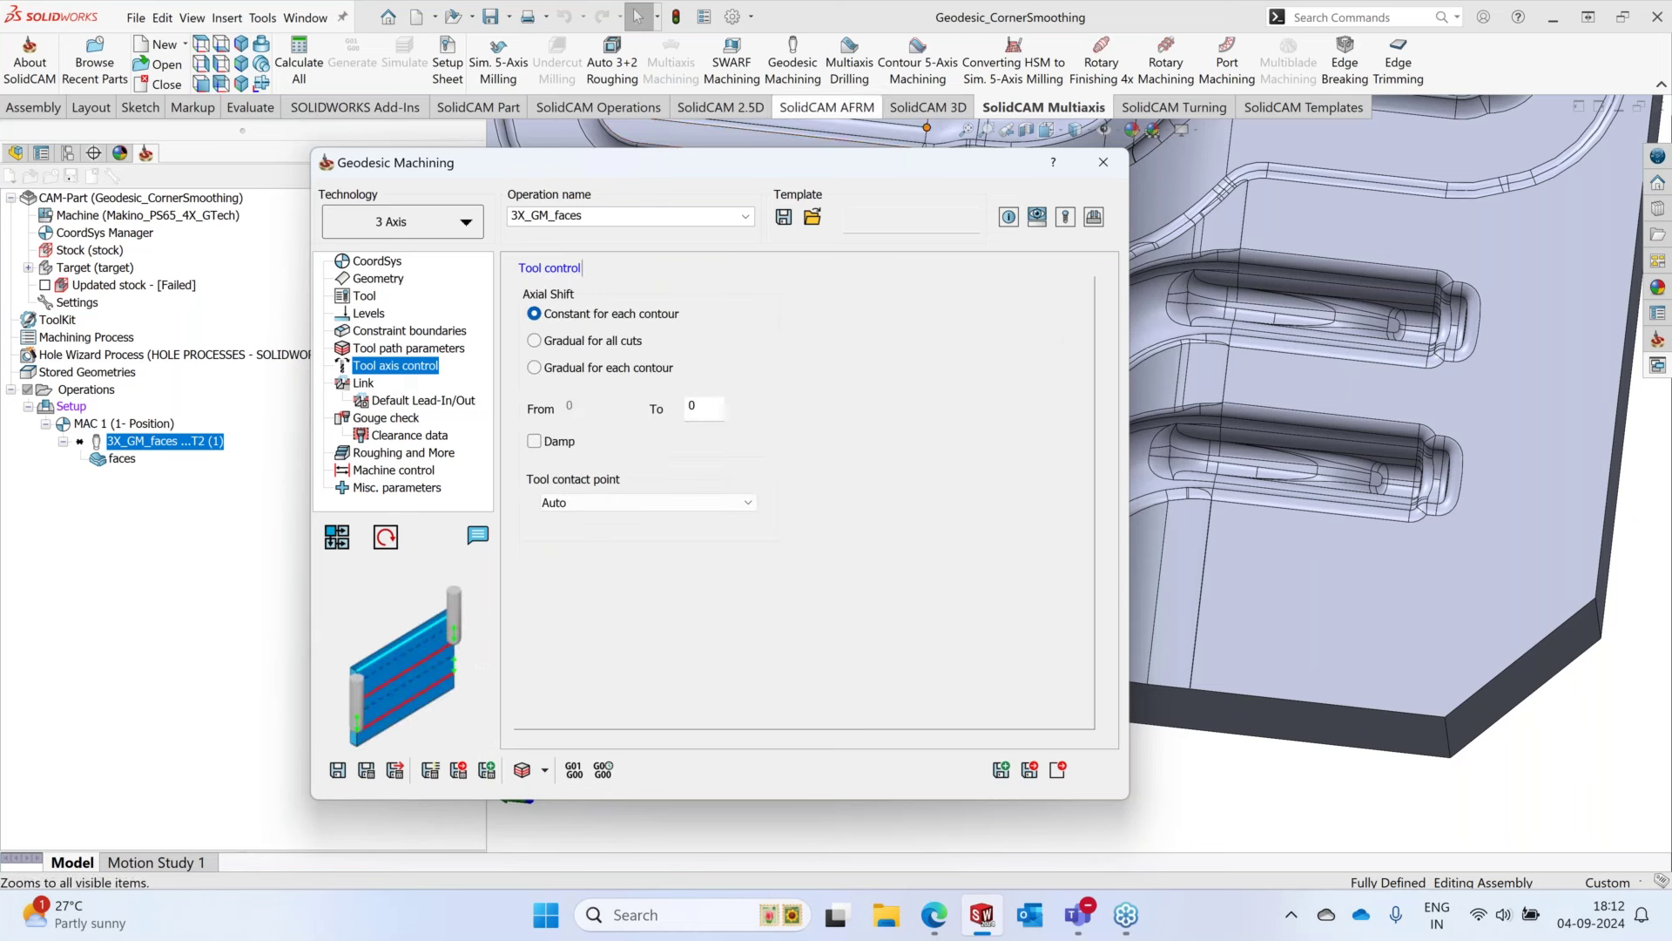
click(1104, 164)
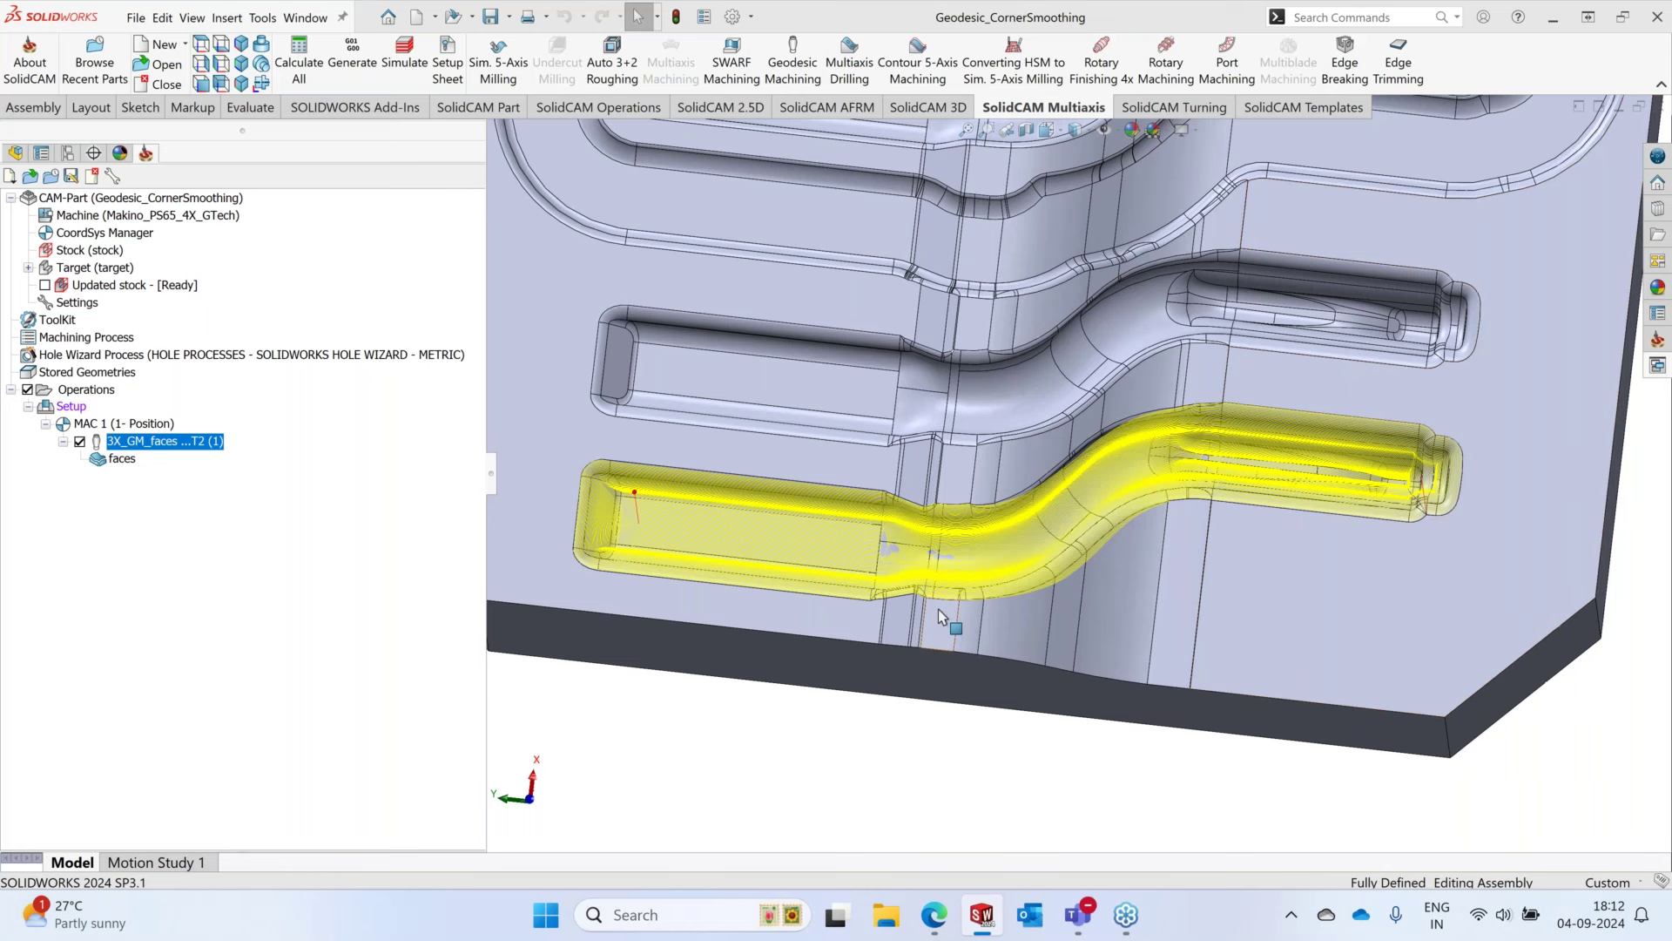
- Examine the tool path on the floor and walls at the wide, square end of the pocket
middle_drag(938, 609, 702, 571)
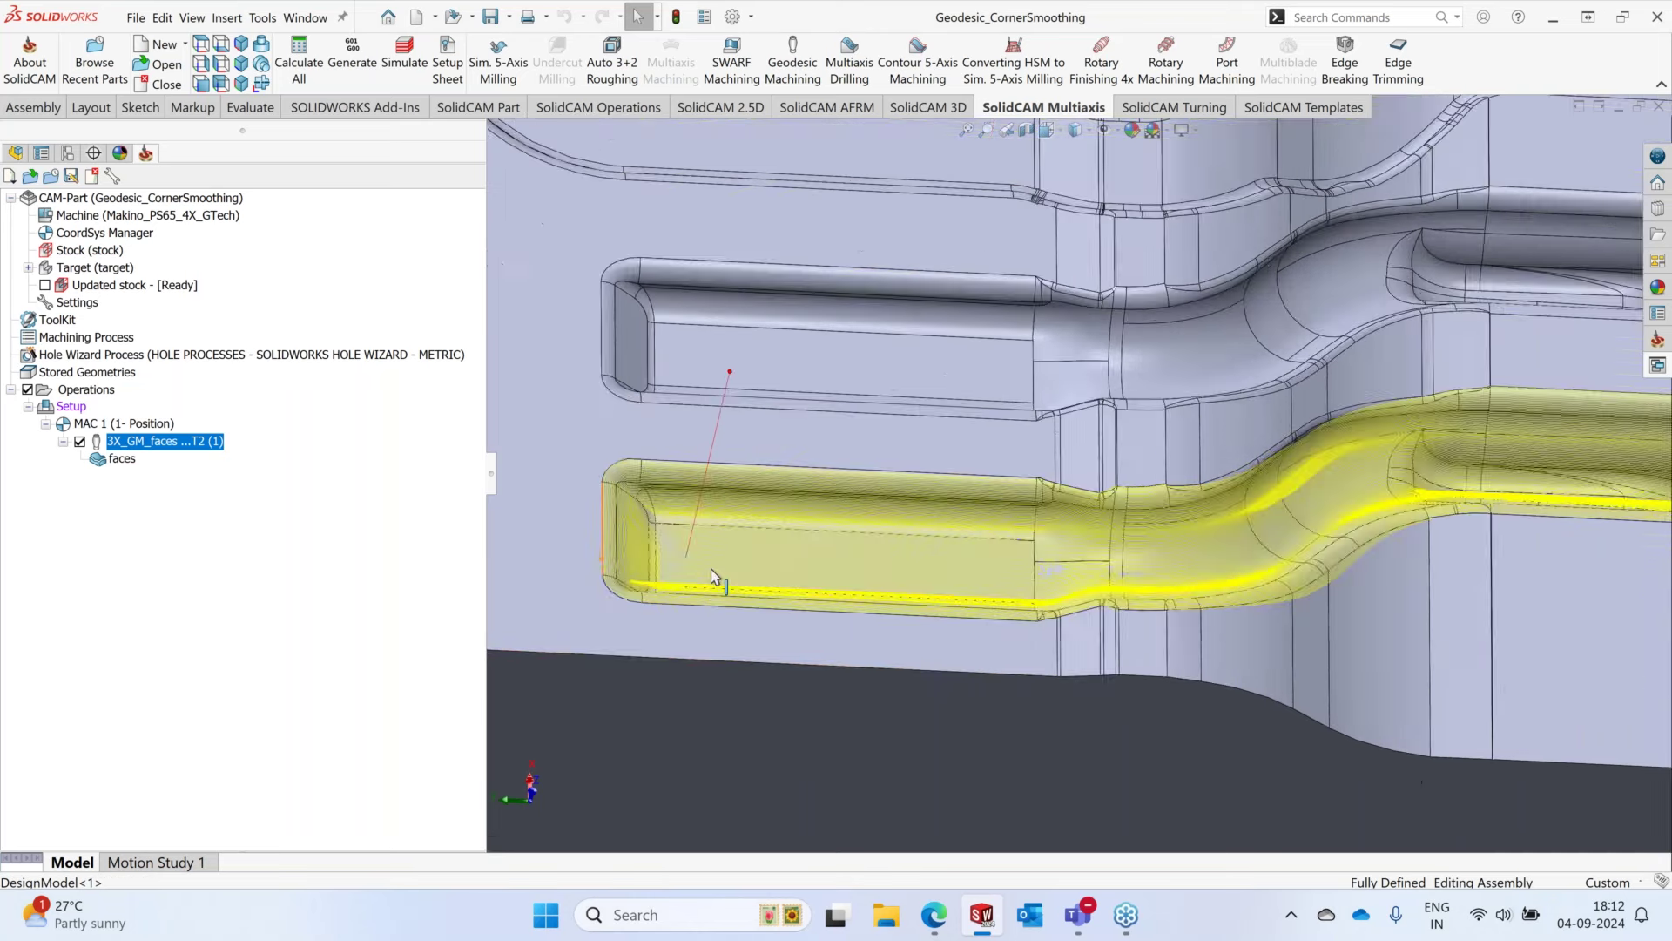
scroll(964, 524, up, 10)
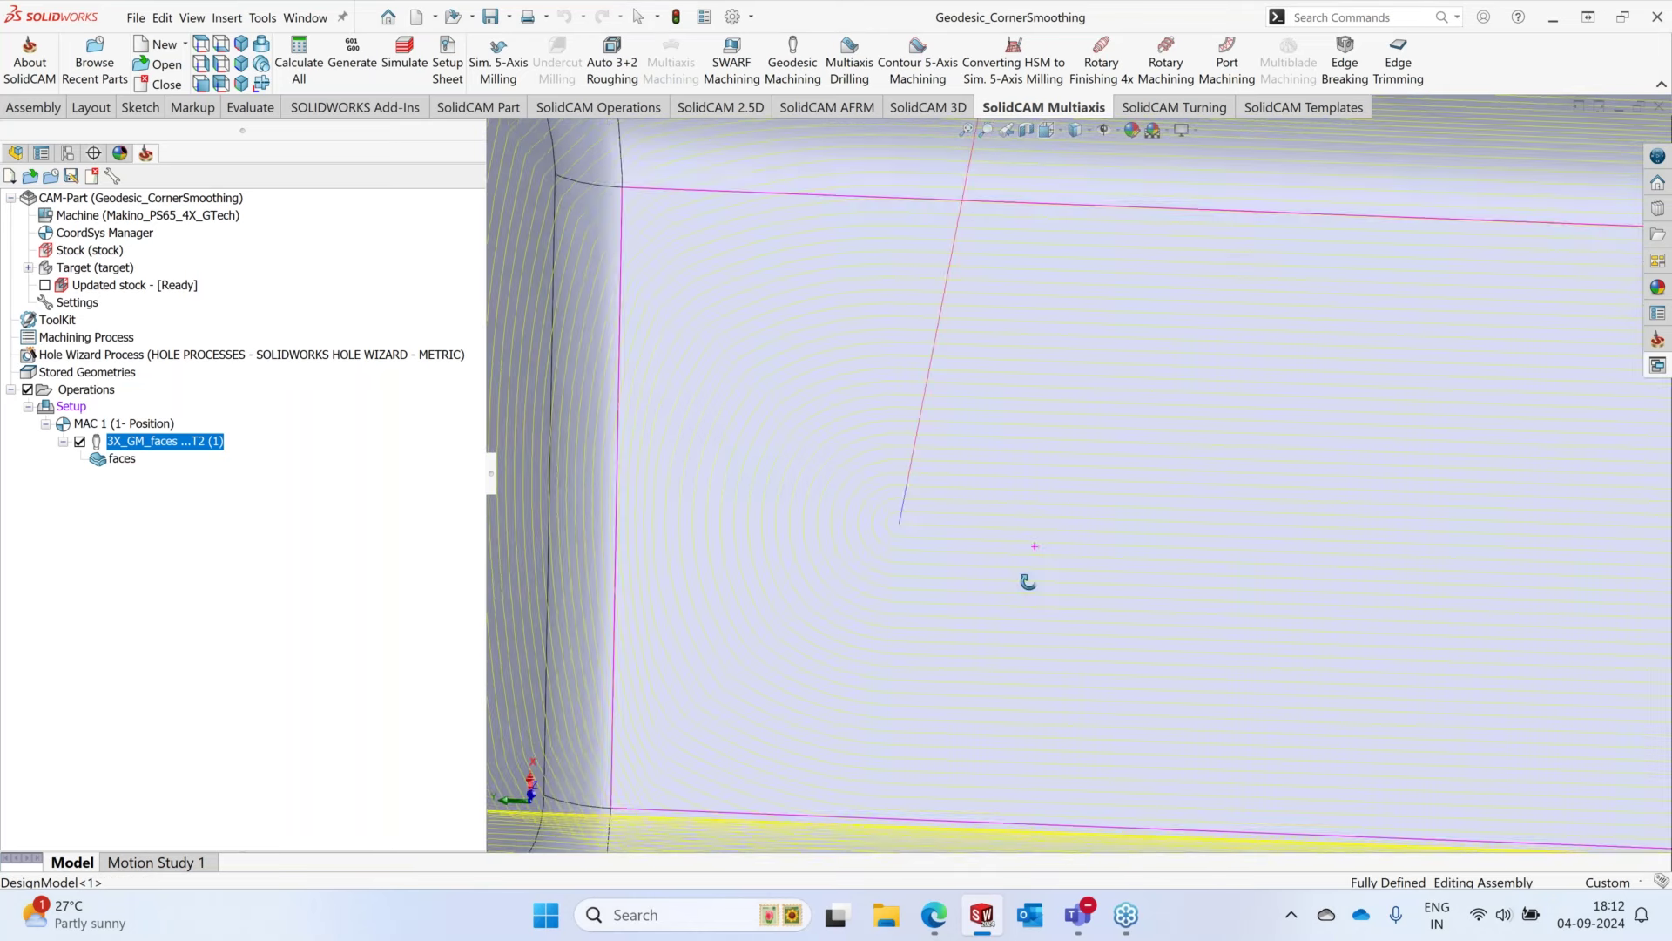
scroll(1031, 562, down, 2)
key(Escape)
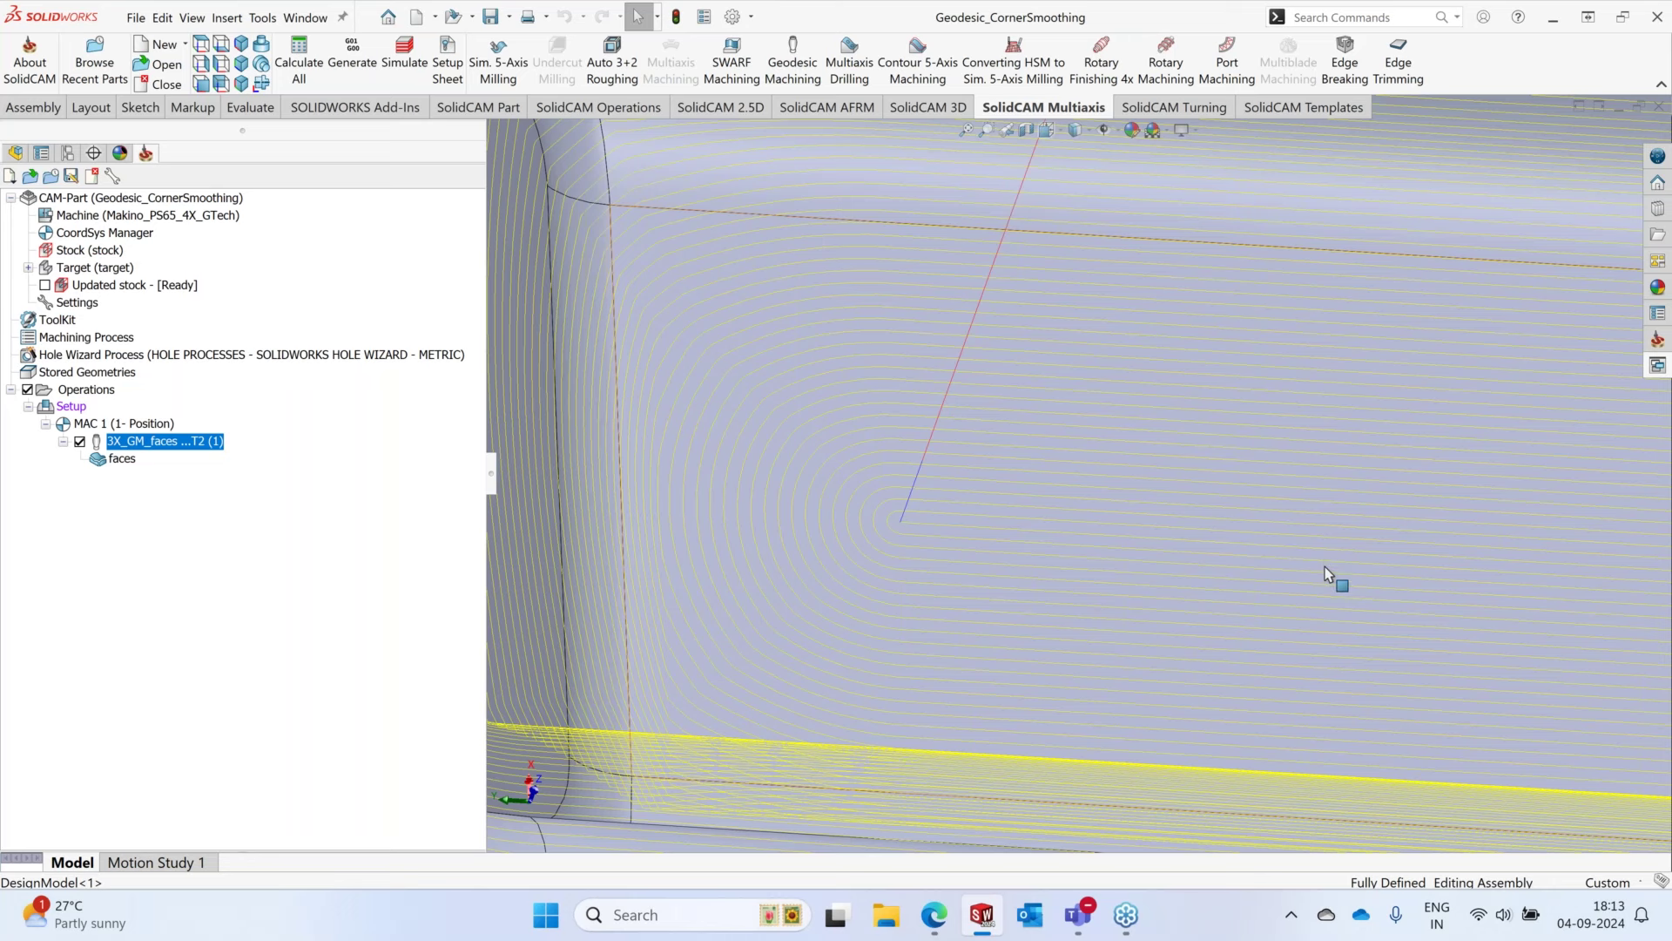
scroll(1305, 571, down, 4)
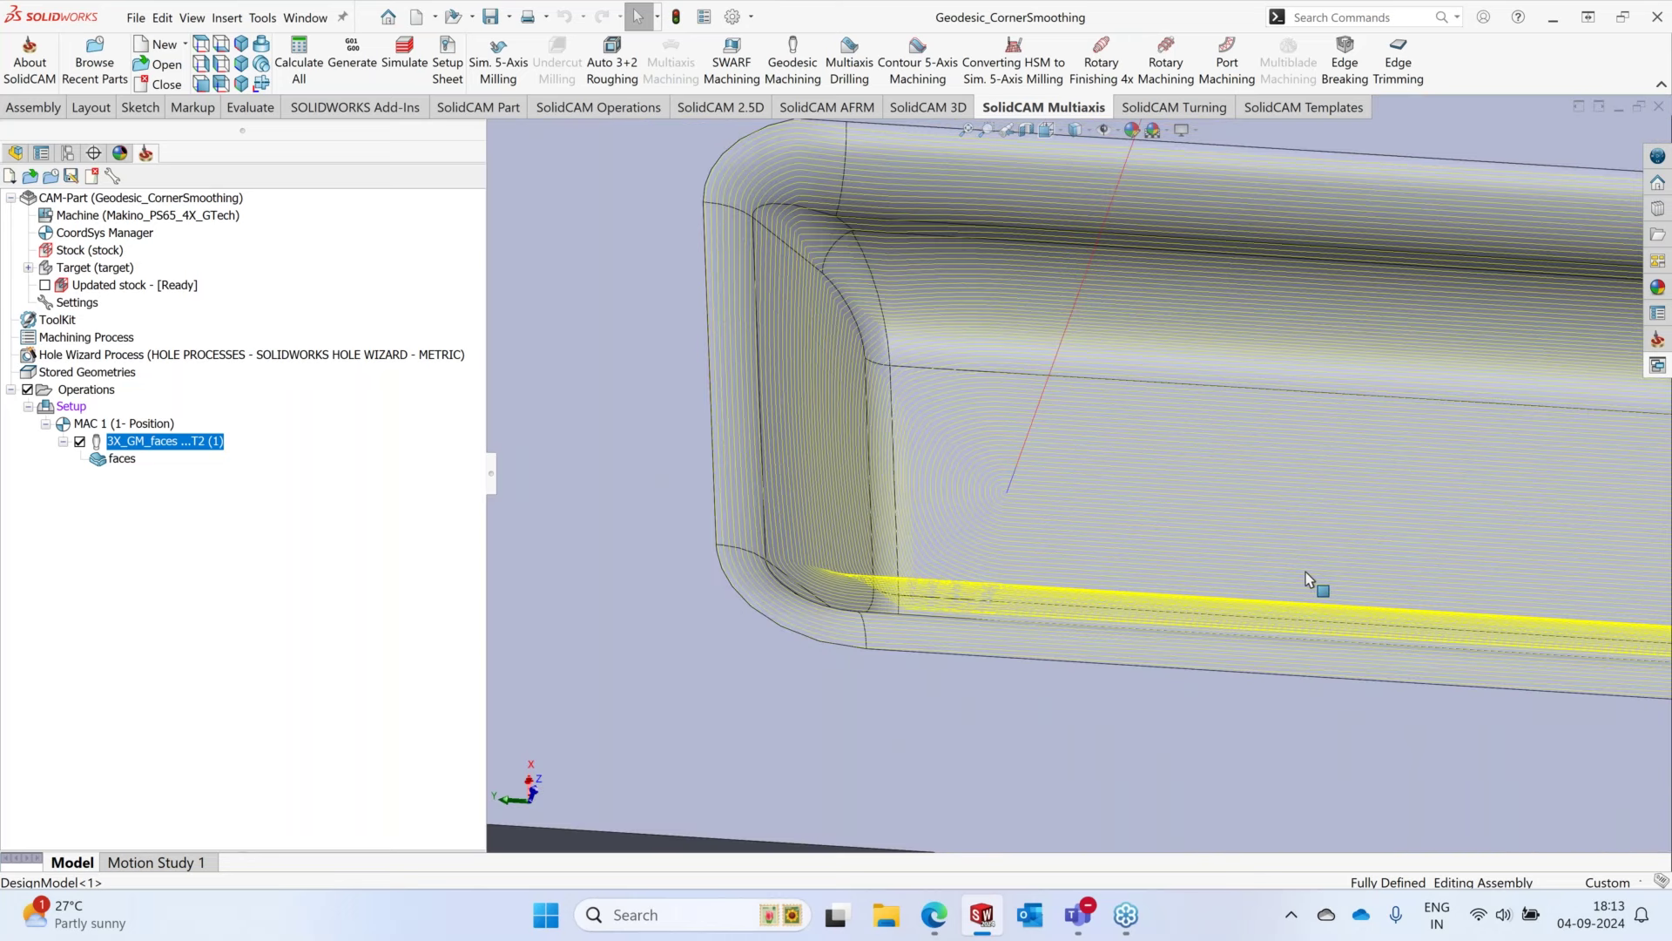
scroll(1306, 573, down, 5)
scroll(1305, 575, down, 3)
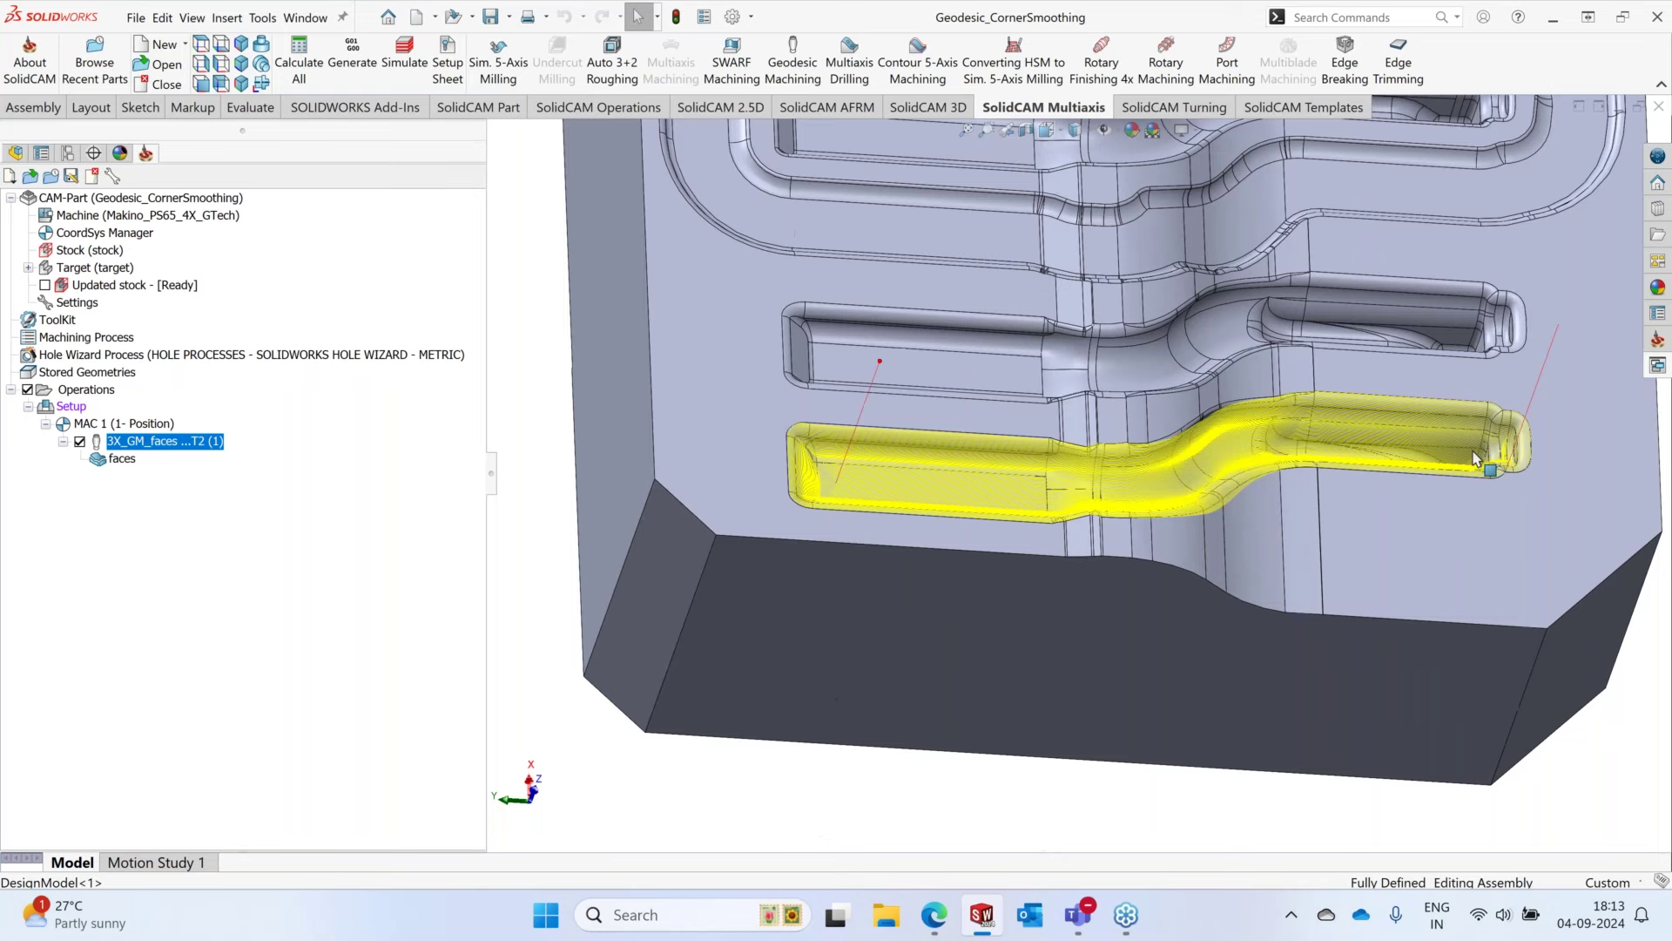
- Examine the tool path at the deep, narrow end of the pocket and along its S-shaped section
scroll(1474, 459, up, 10)
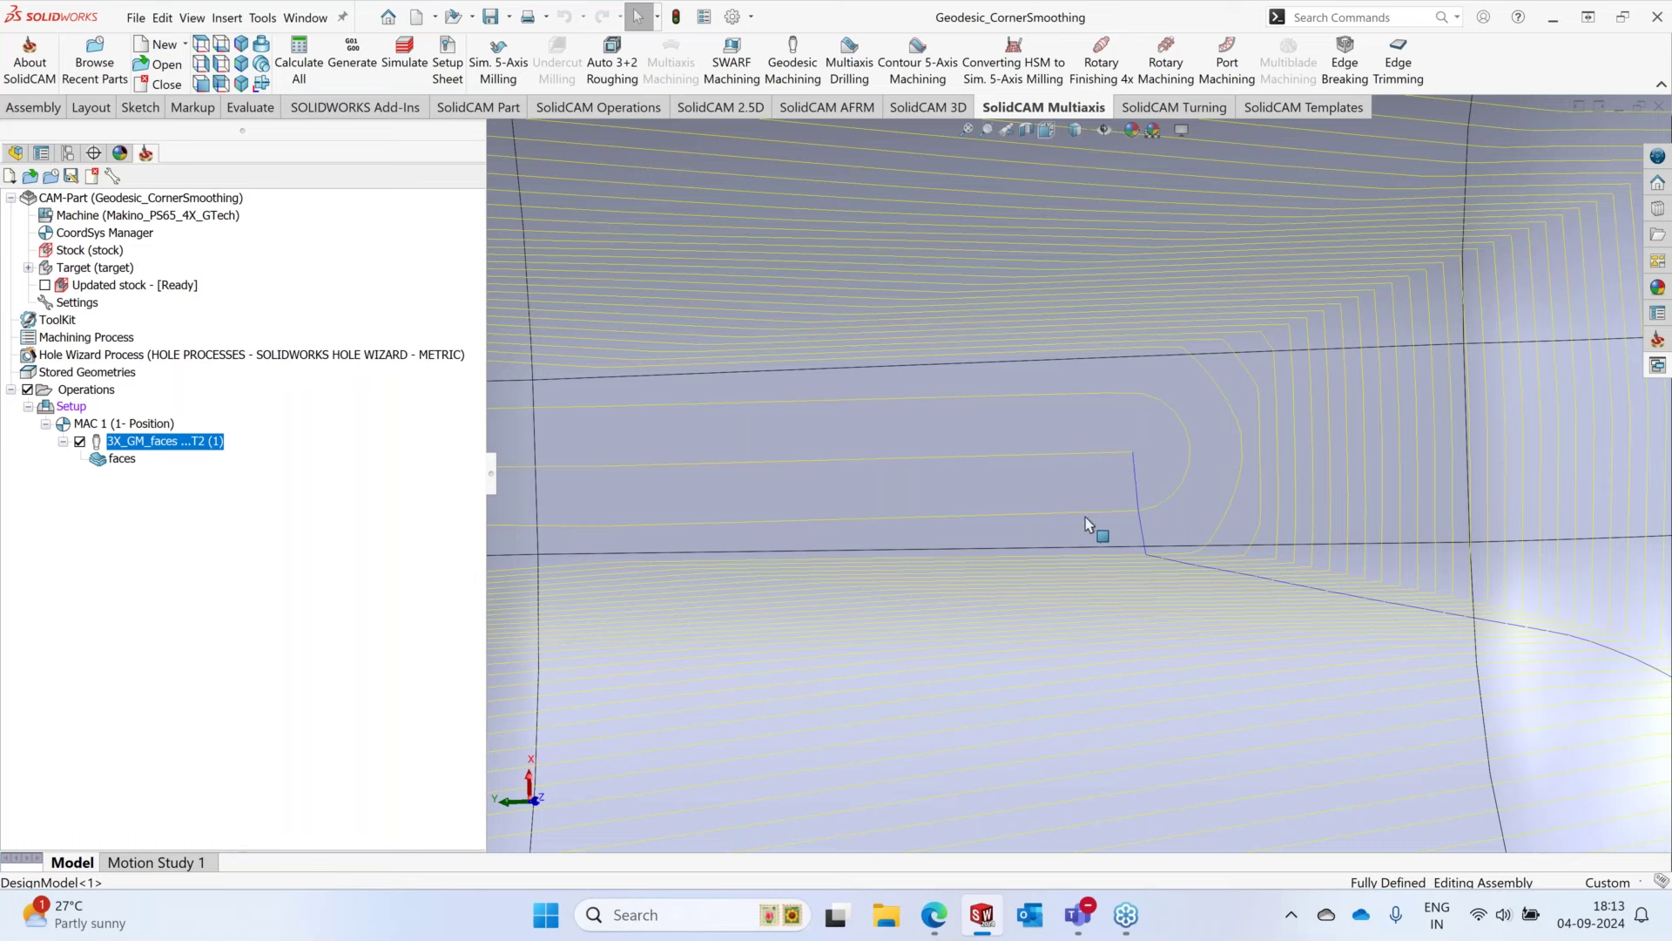
scroll(1085, 516, down, 2)
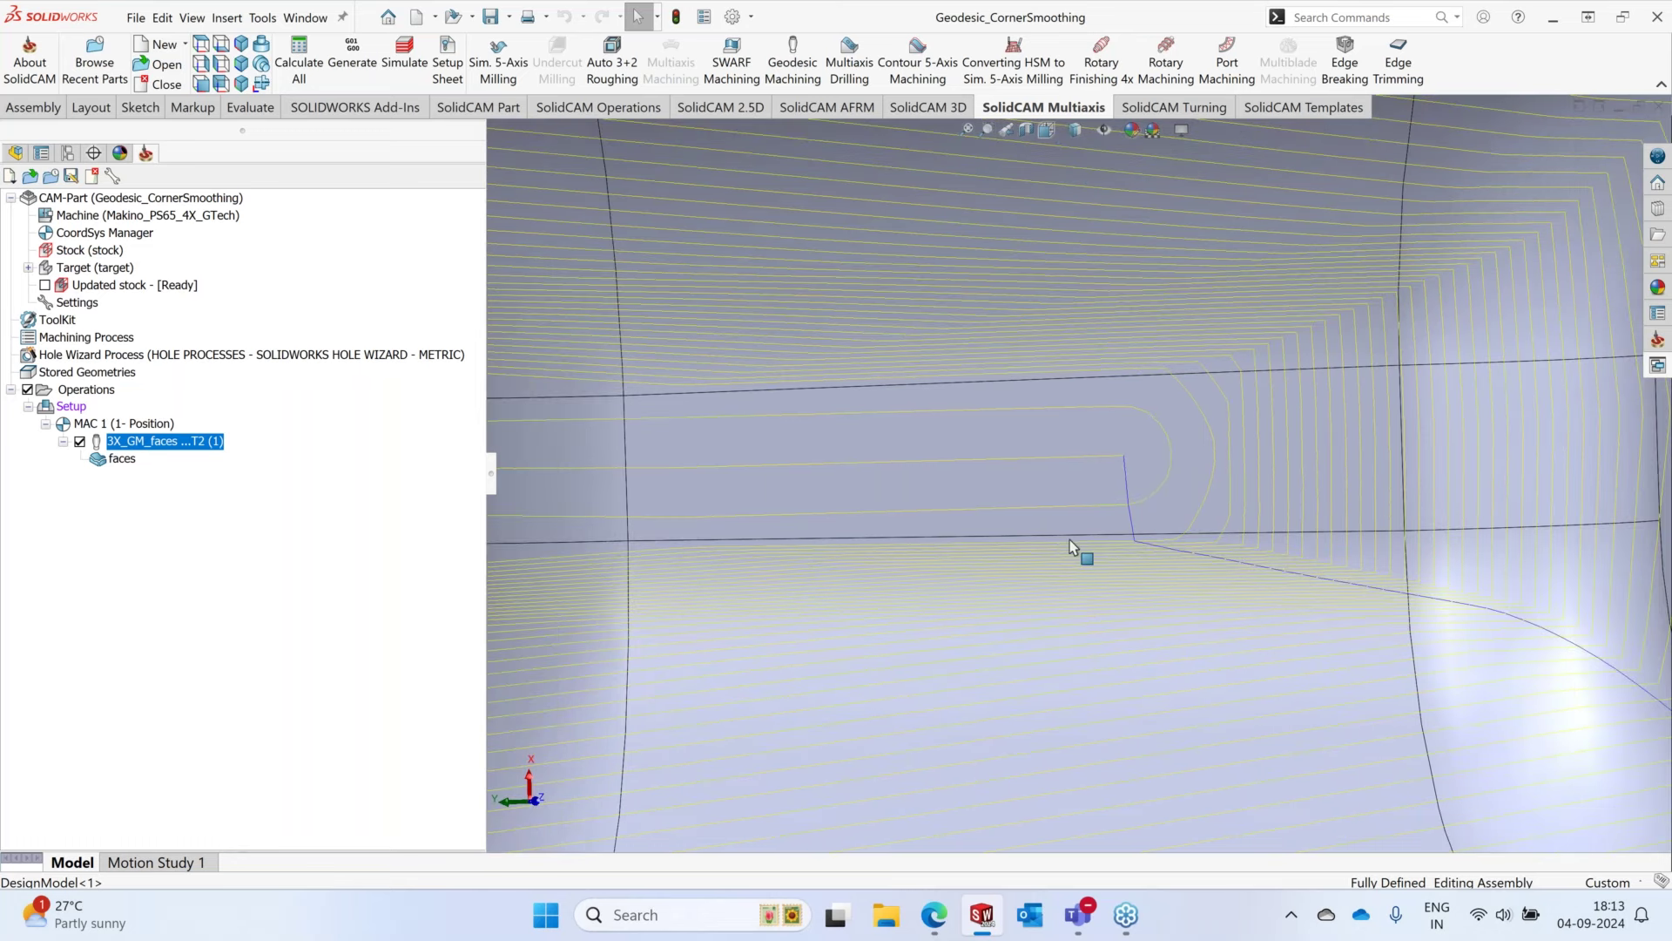
scroll(1070, 542, down, 5)
scroll(1038, 603, up, 3)
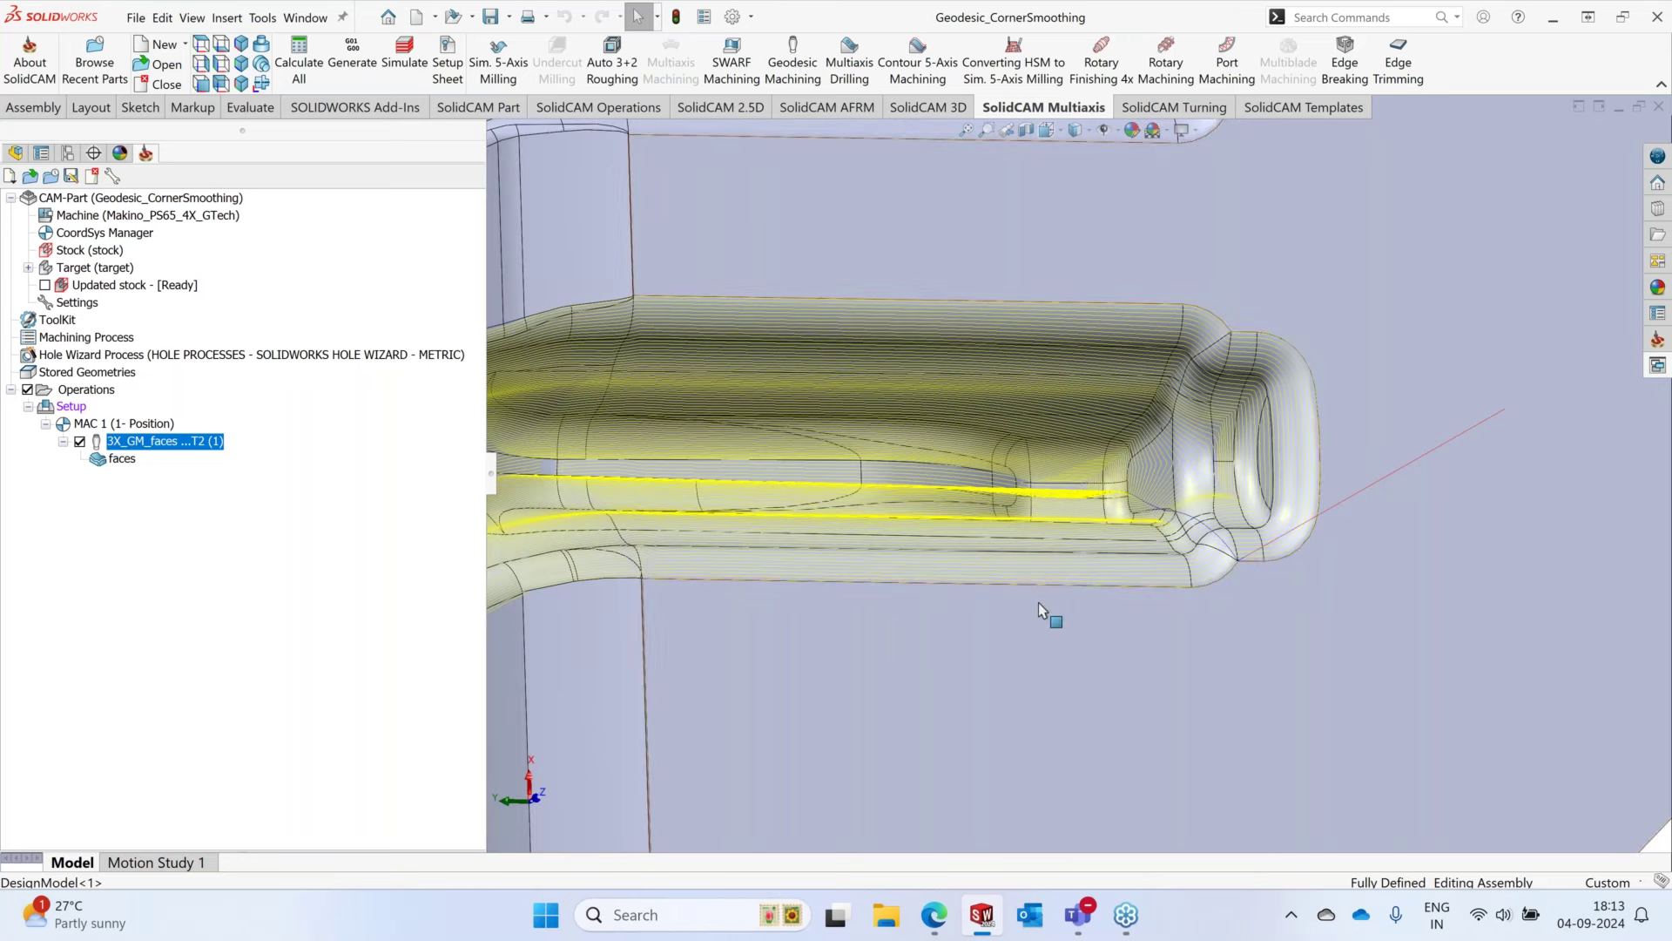
scroll(906, 370, down, 3)
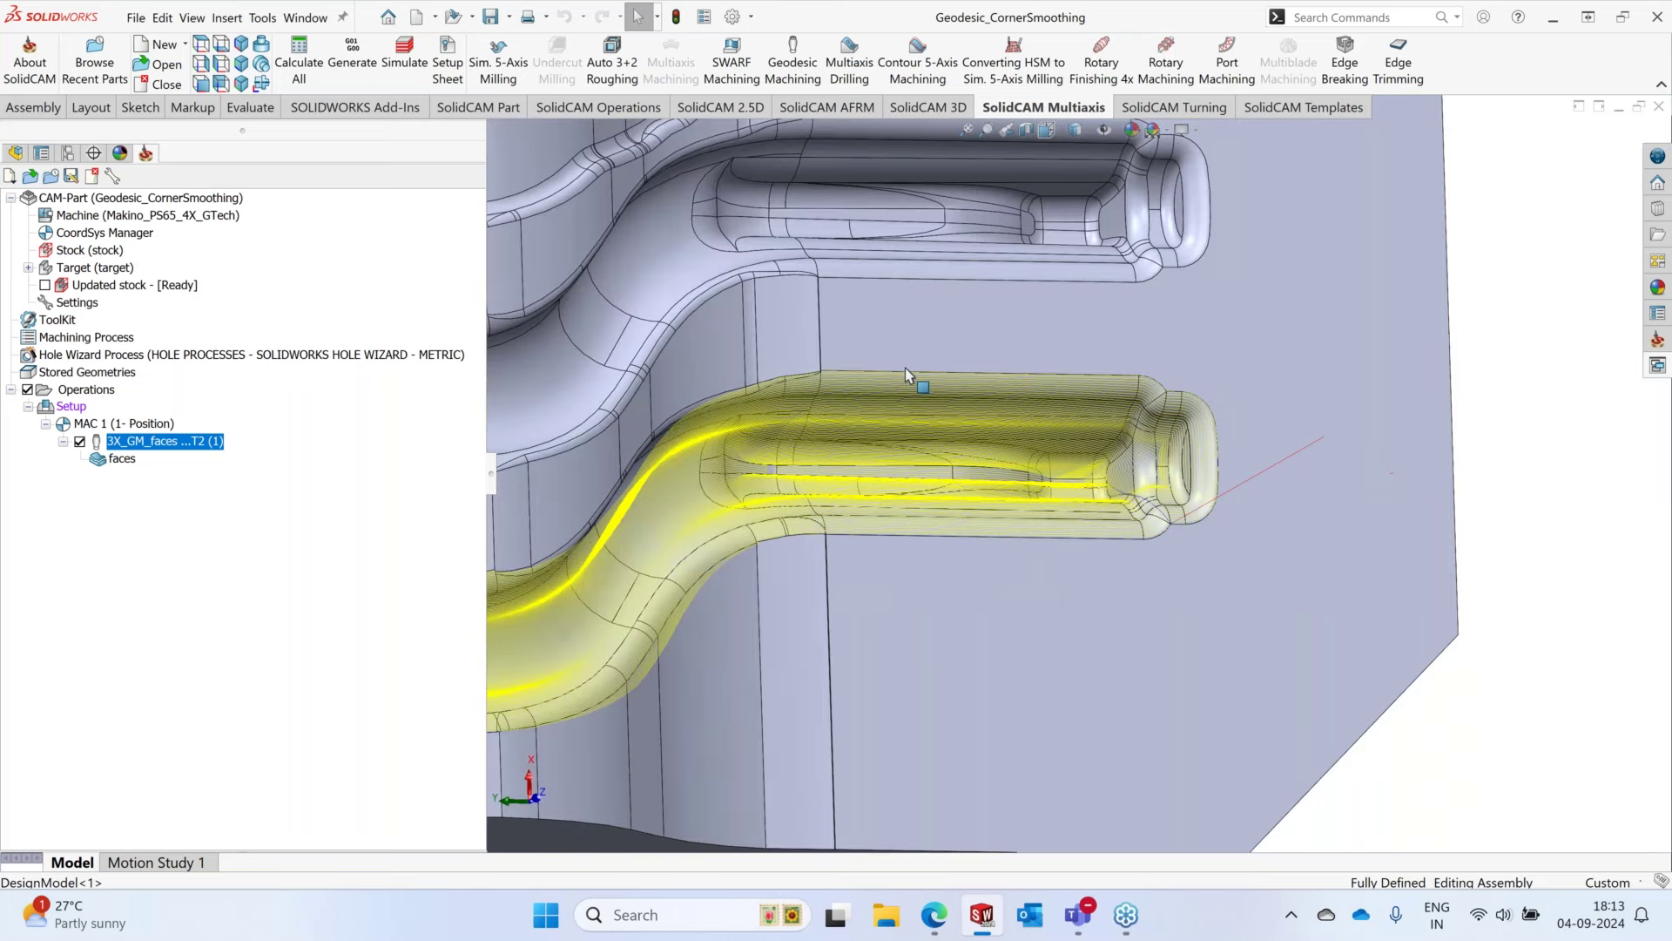
middle_drag(905, 367, 1444, 425)
scroll(1443, 425, down, 2)
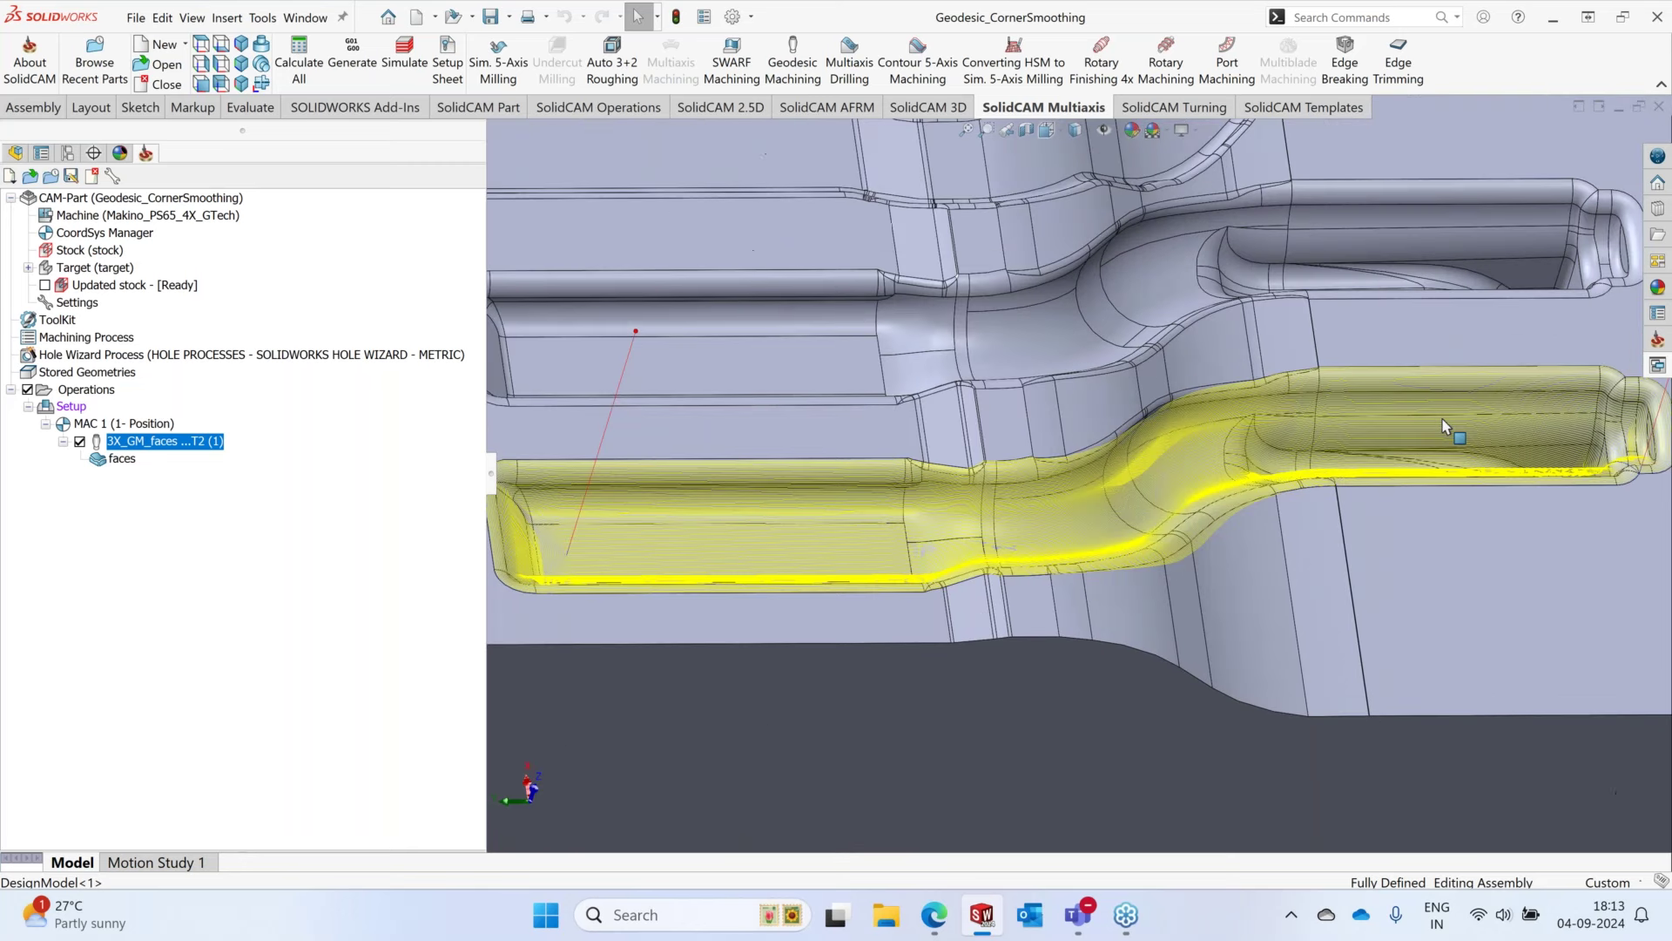
scroll(1330, 478, up, 2)
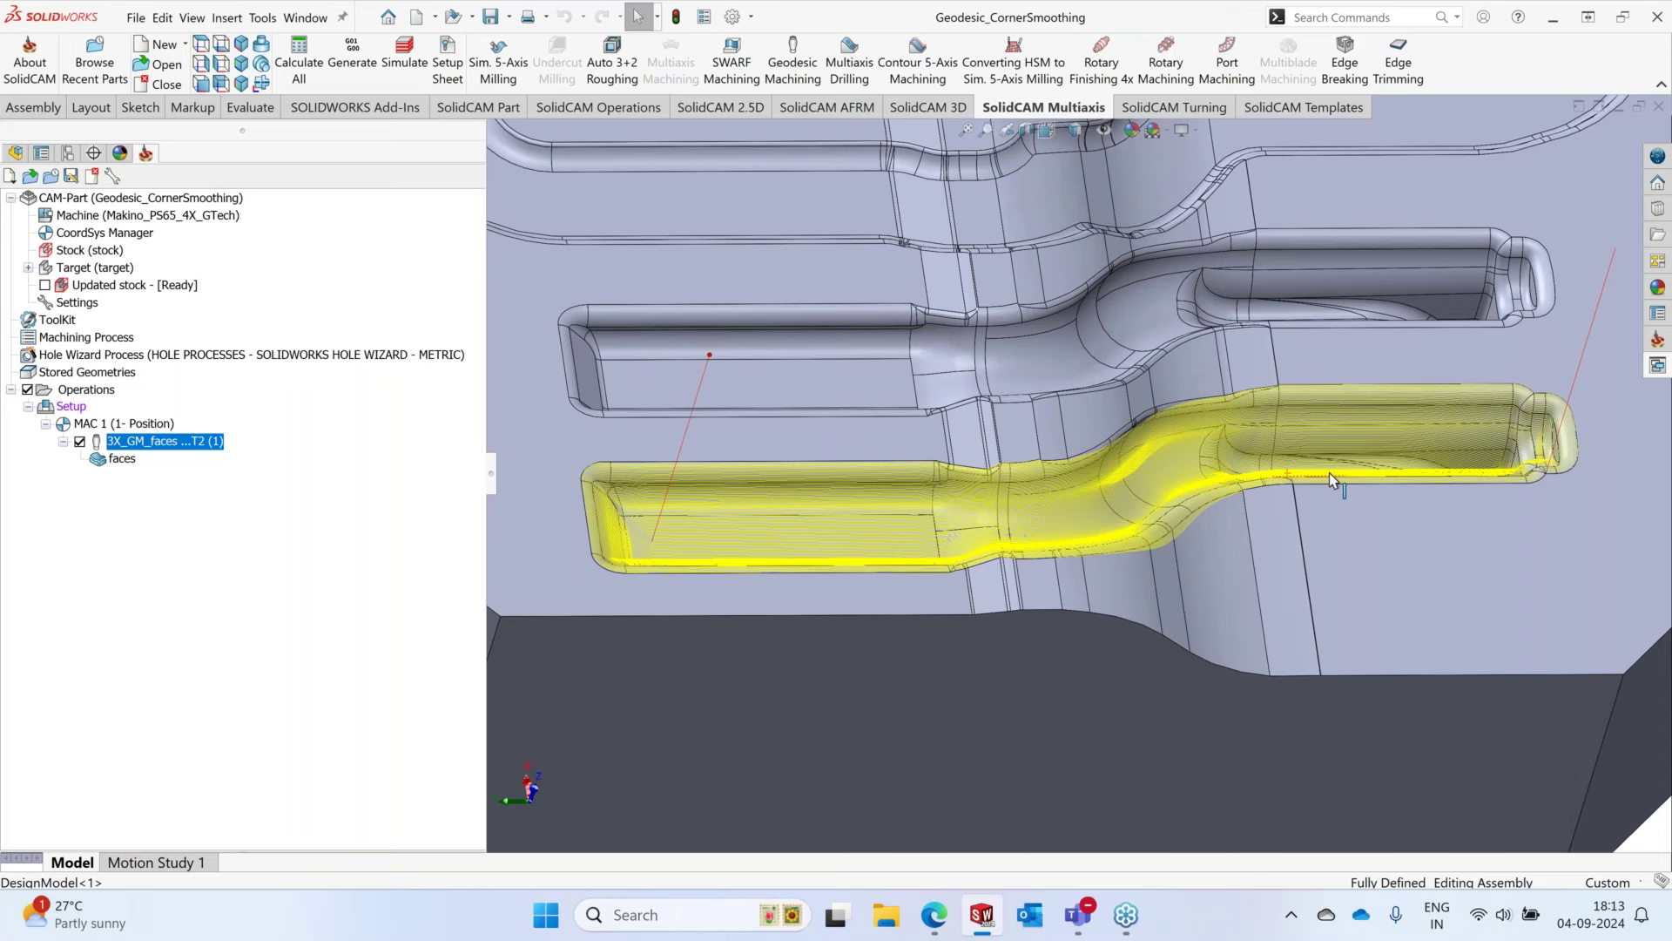
- Hide the 3X_GM_faces tool path and open the Geodesic_Medialaxiscut CAM-Part
click(62, 441)
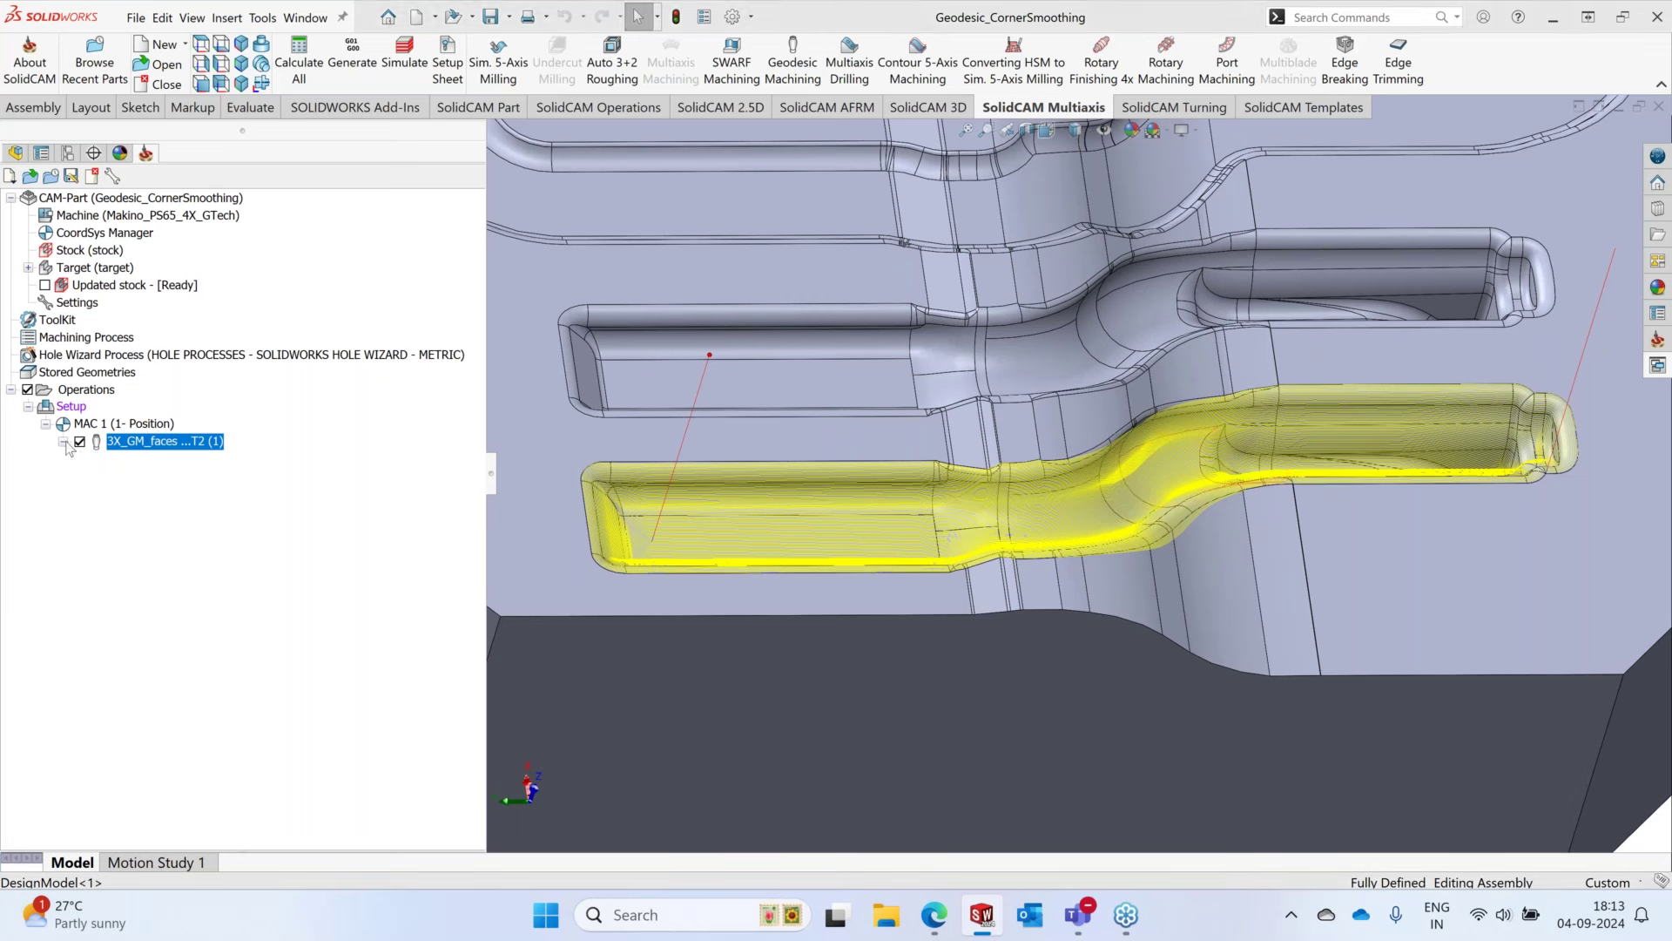
click(80, 442)
click(262, 18)
mouse_move(348, 108)
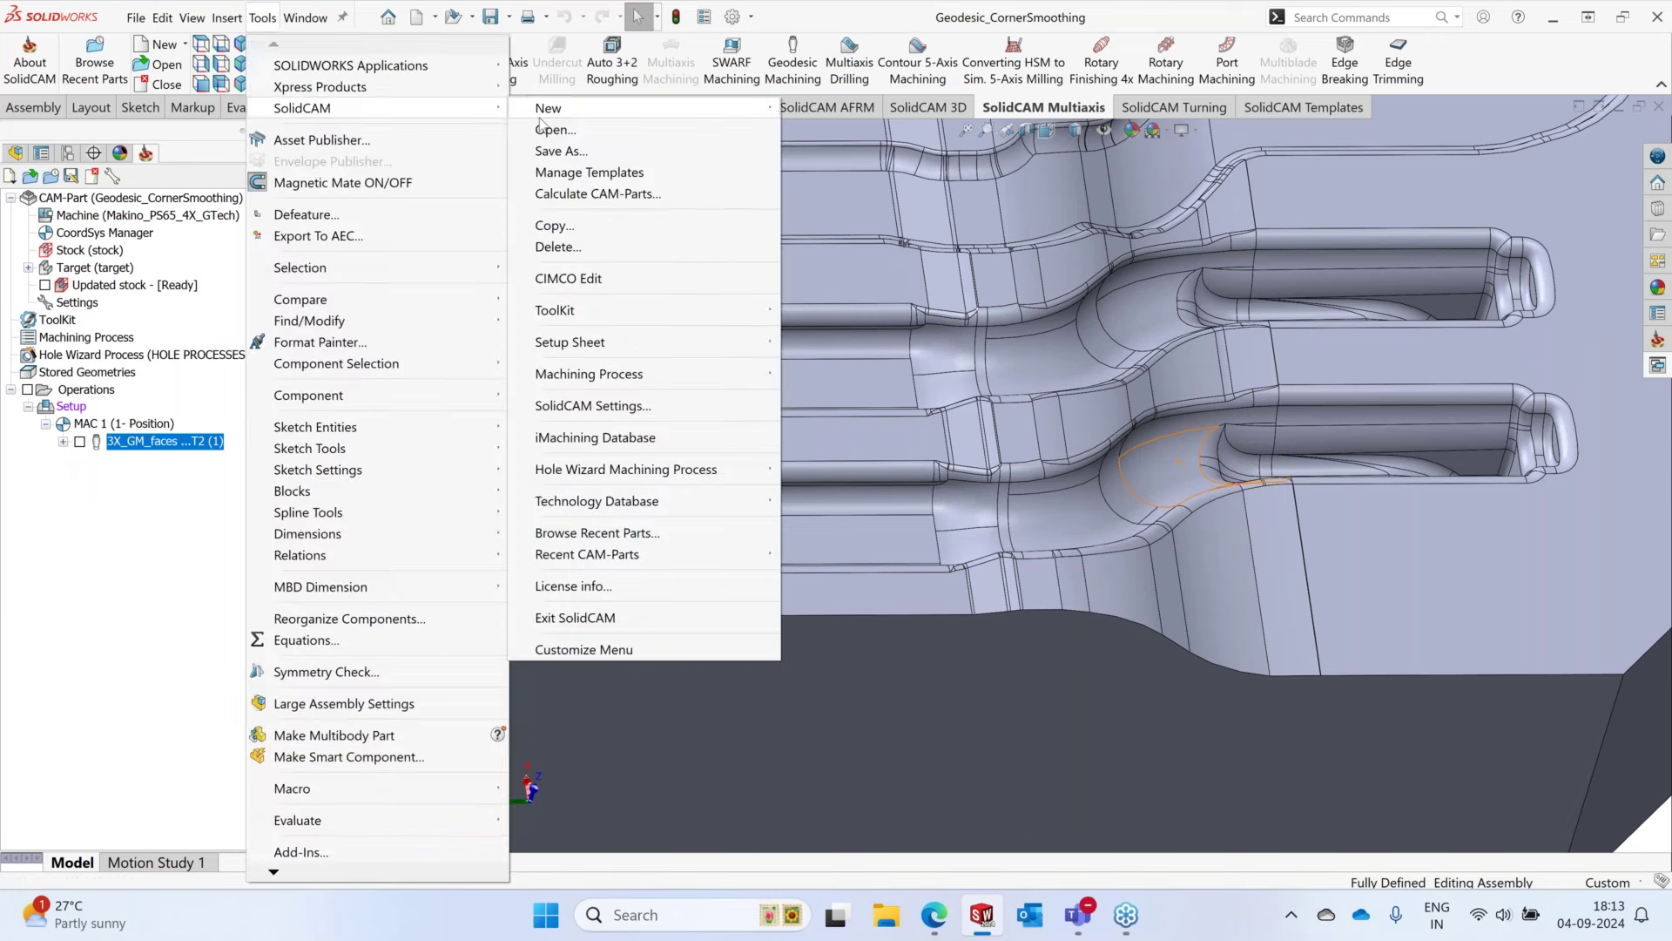
click(547, 129)
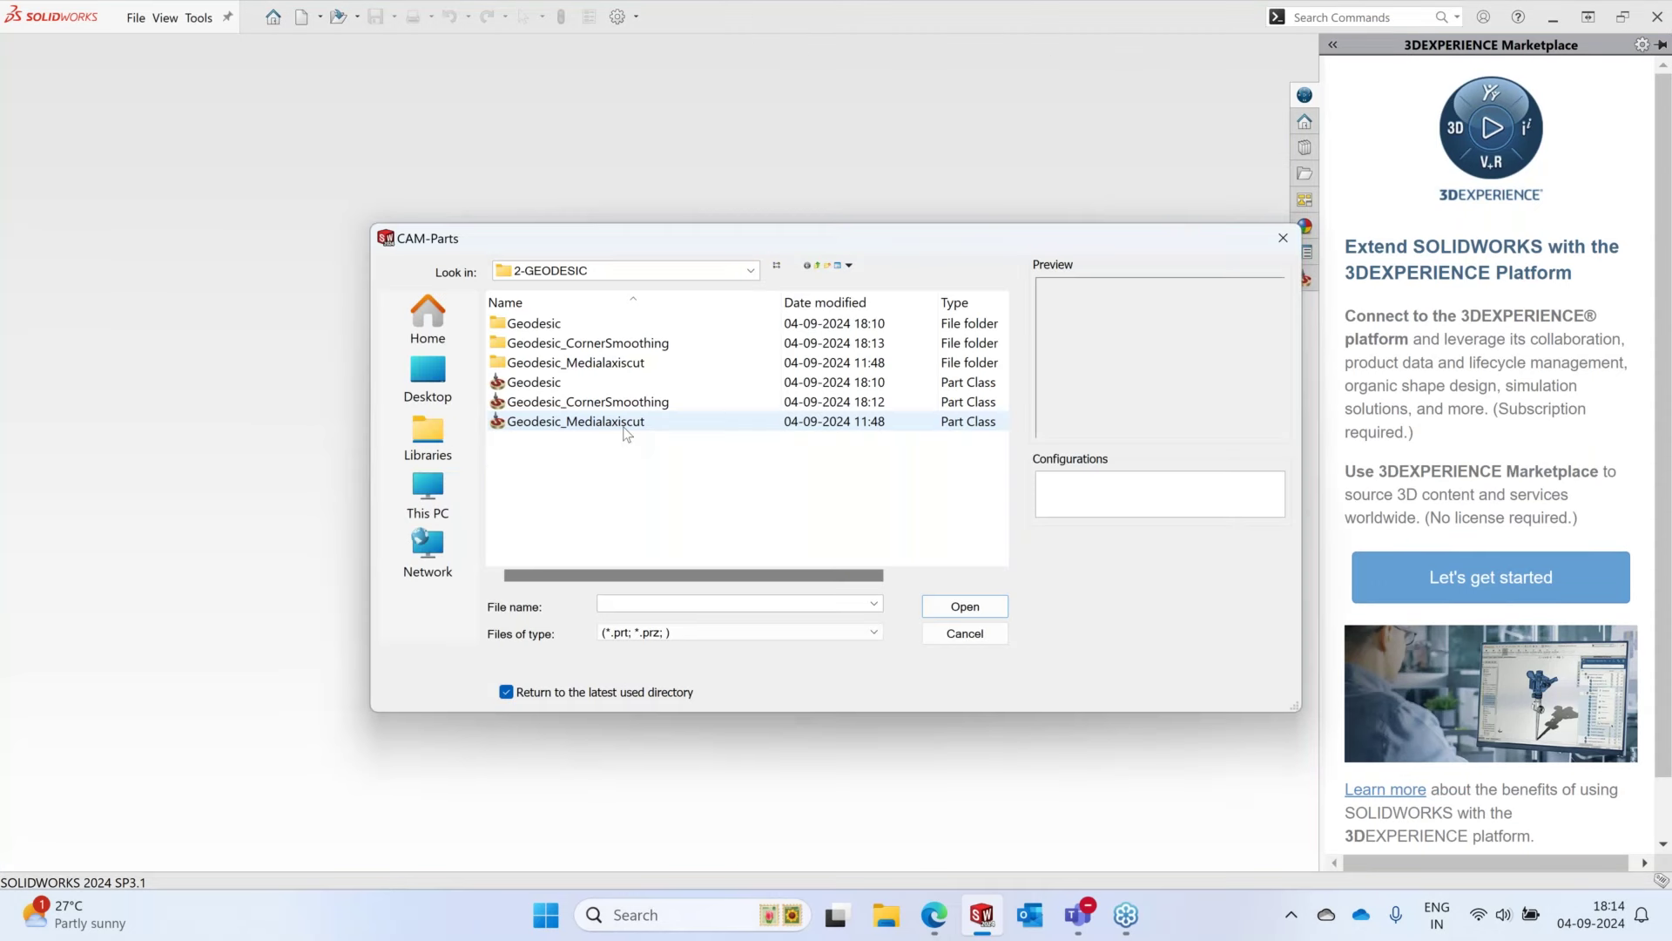
double_click(624, 424)
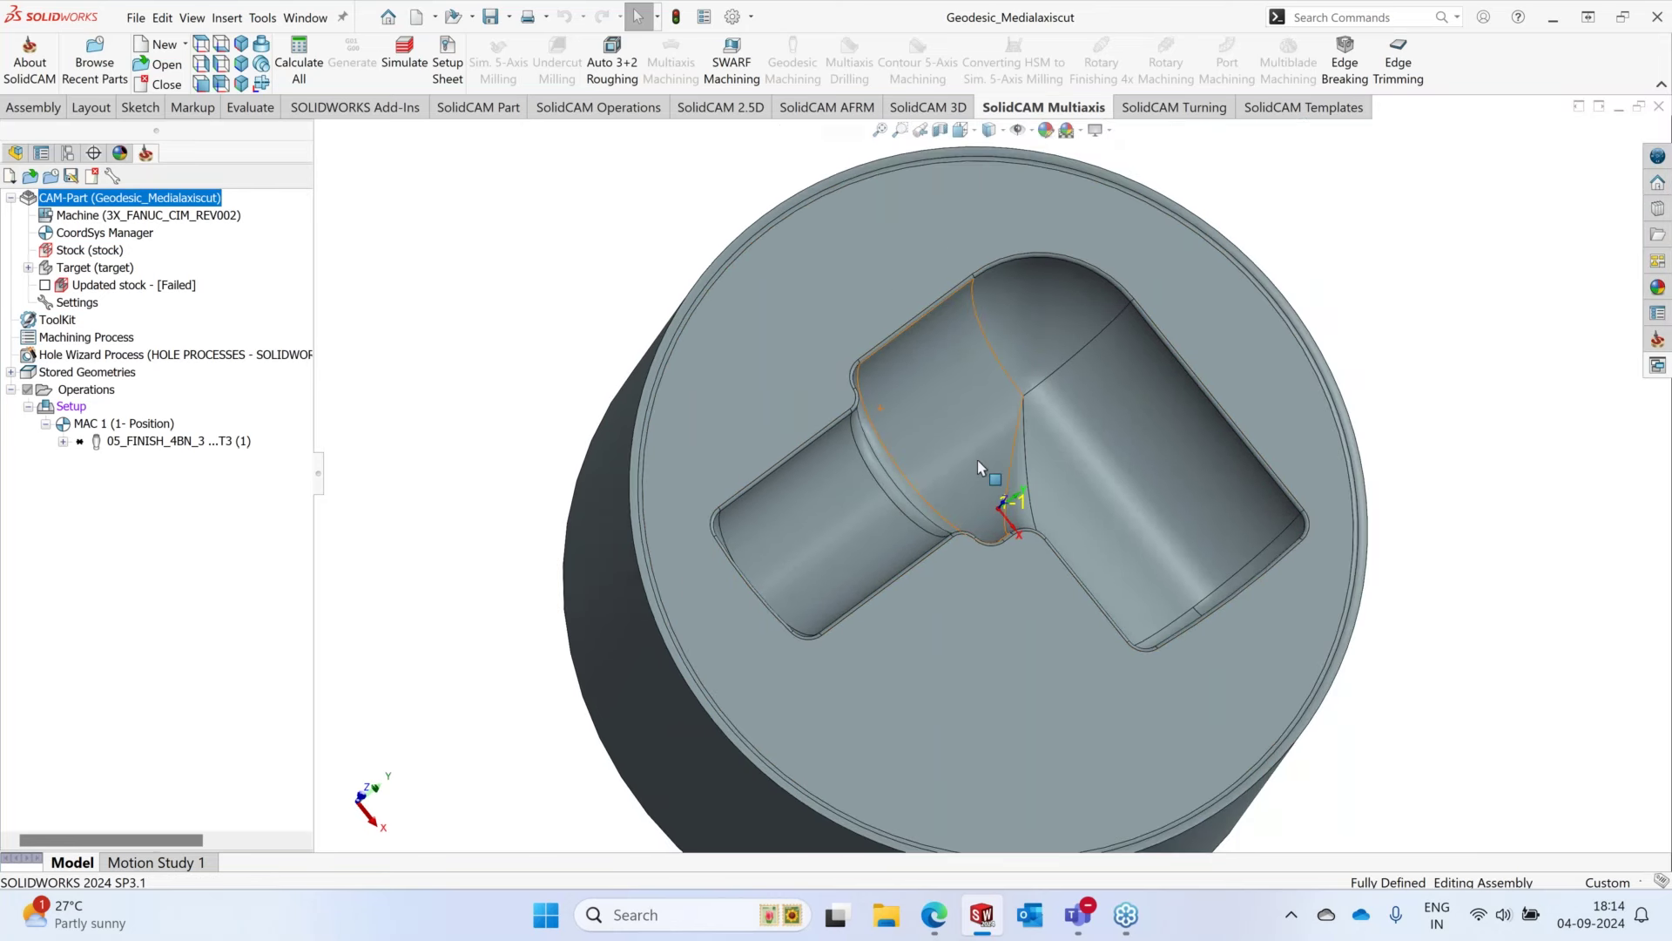
- Open the 05_FINISH_4BN_3 operation for editing and preview its faces15 machining surfaces on the elbow-shaped pocket
middle_drag(977, 460, 956, 352)
middle_drag(956, 353, 967, 366)
right_click(127, 440)
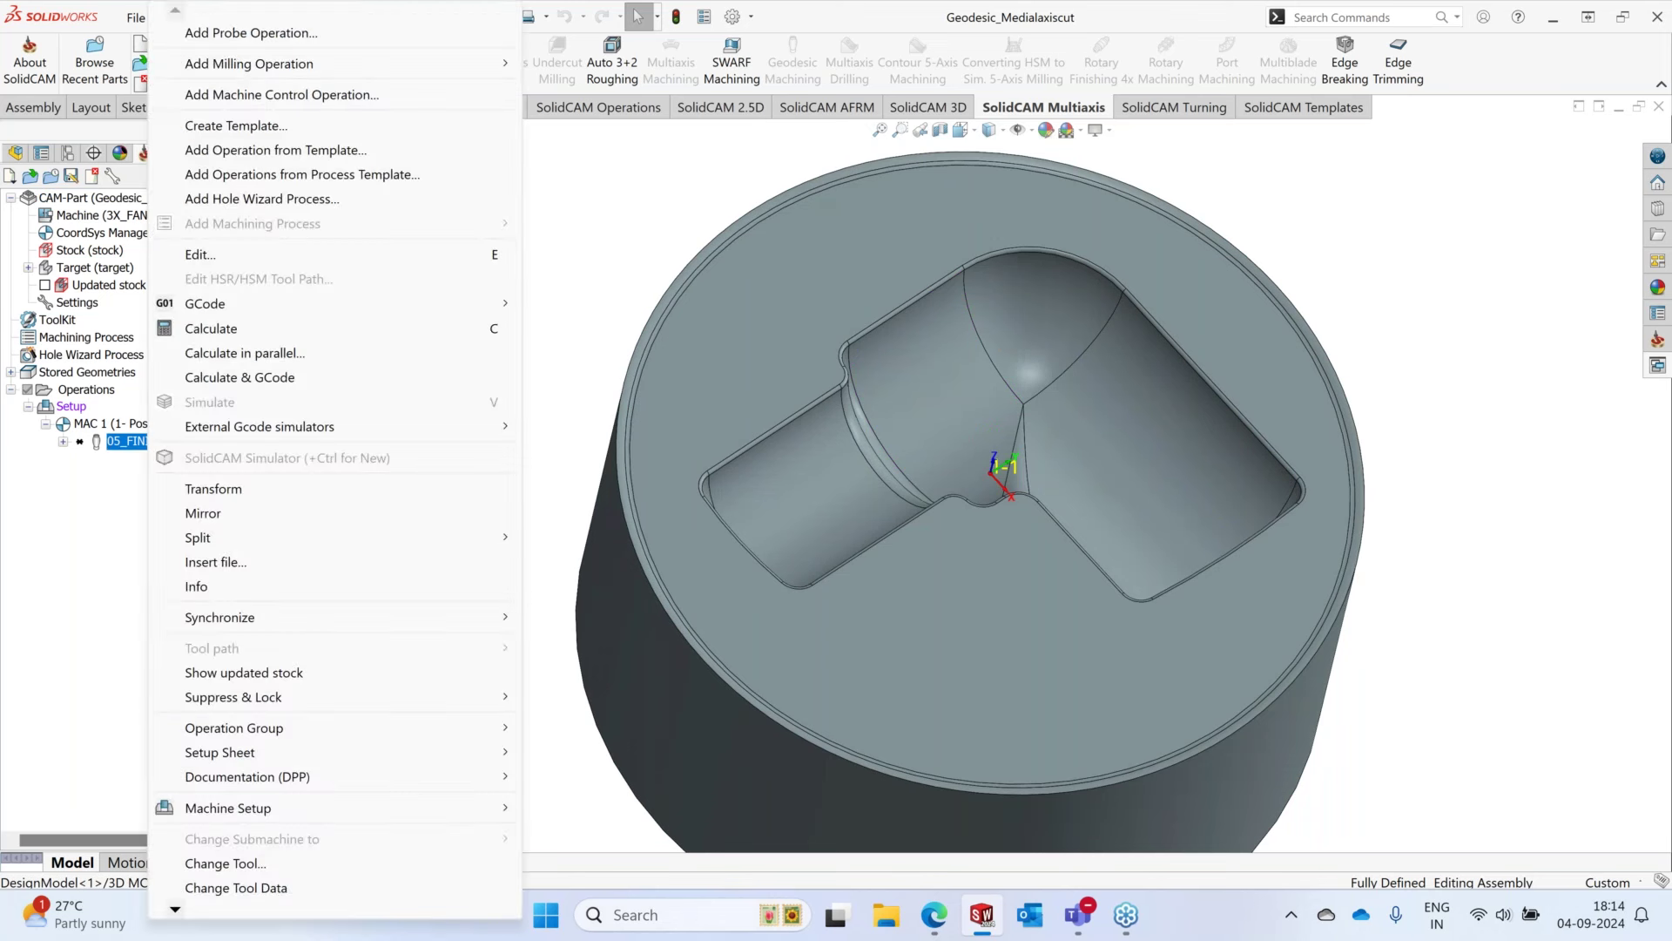
click(374, 254)
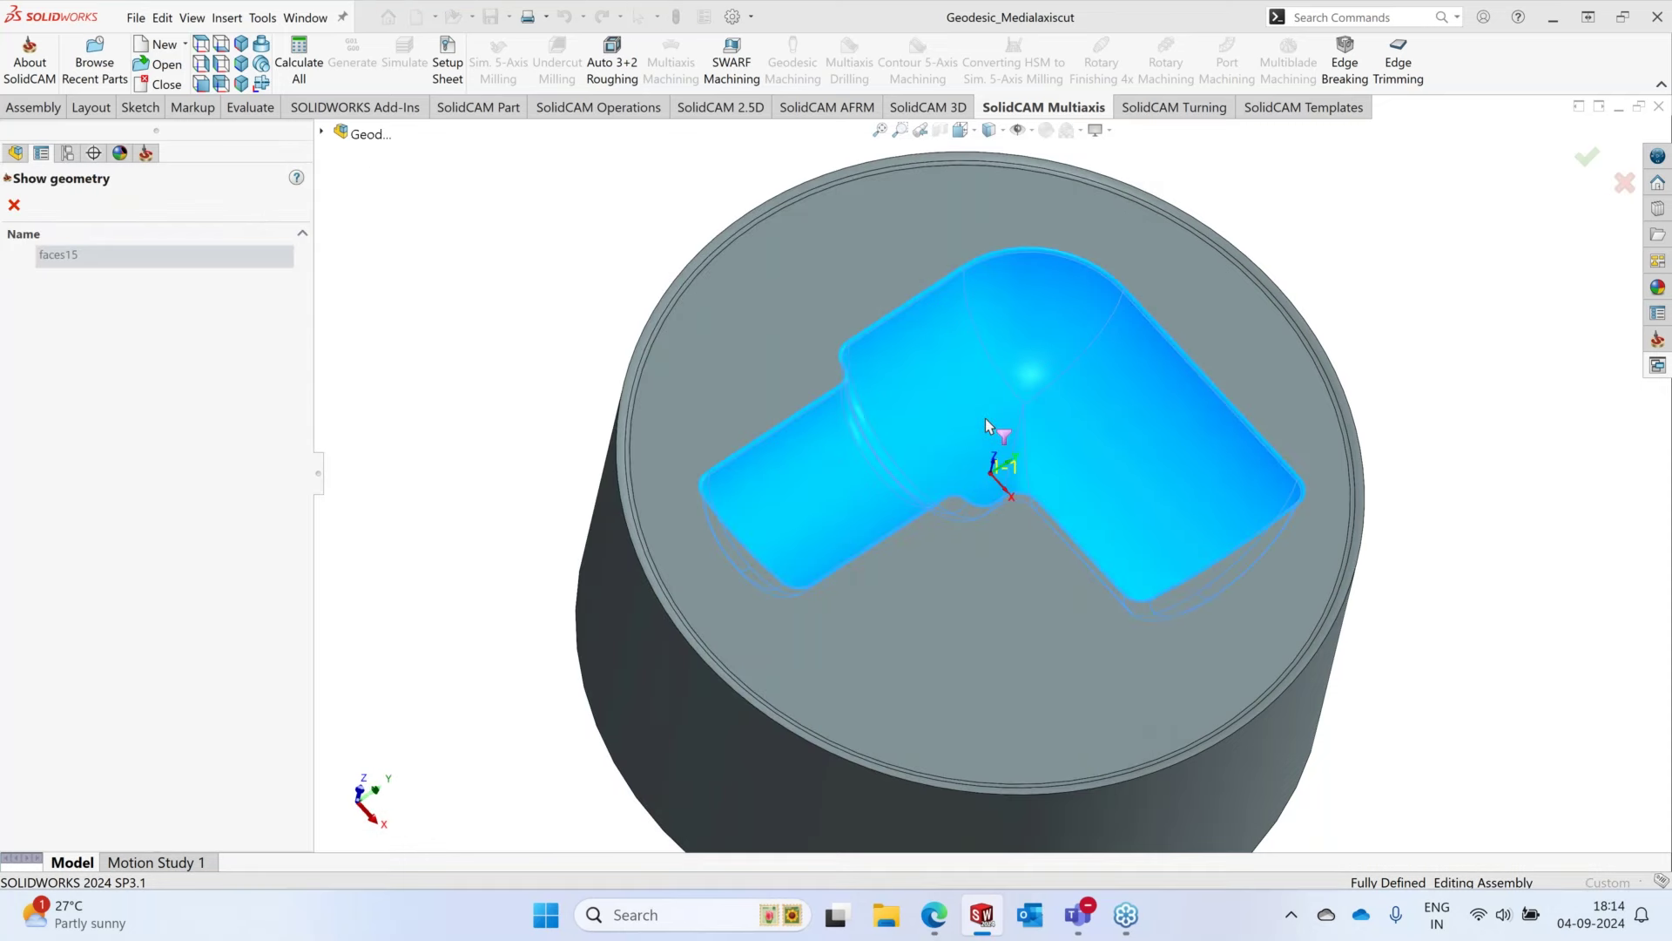
middle_drag(985, 418, 954, 460)
click(16, 207)
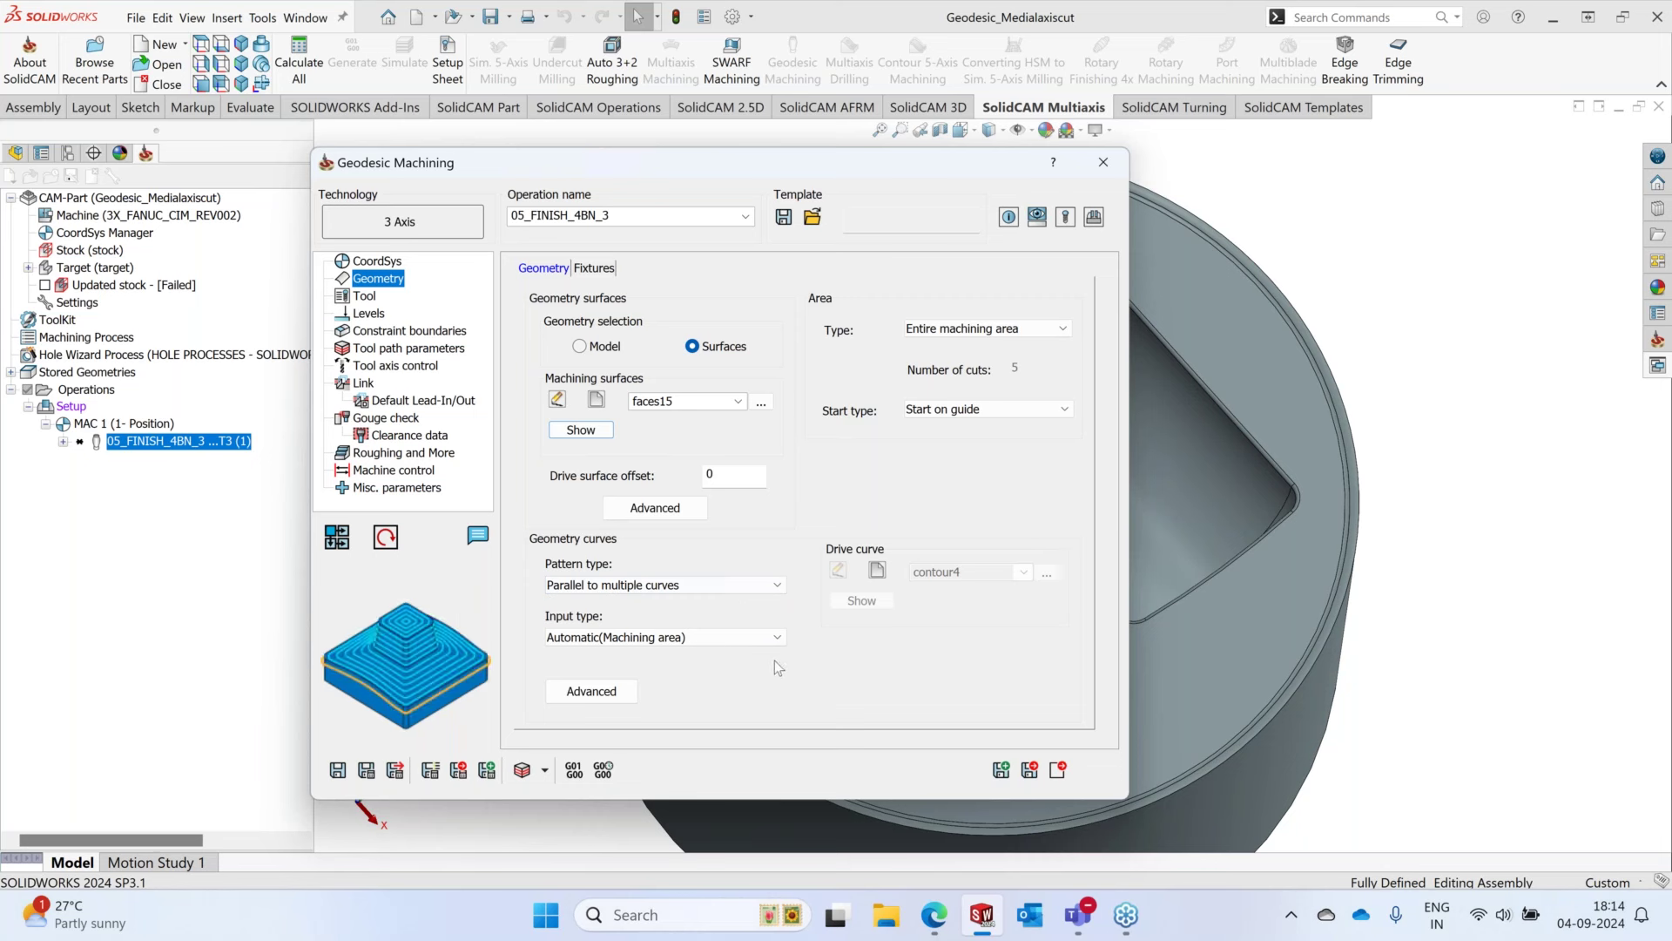
- Enable Round corners in the operation's tool path parameters with an additional radius of 0.5
double_click(776, 158)
drag(610, 158, 634, 153)
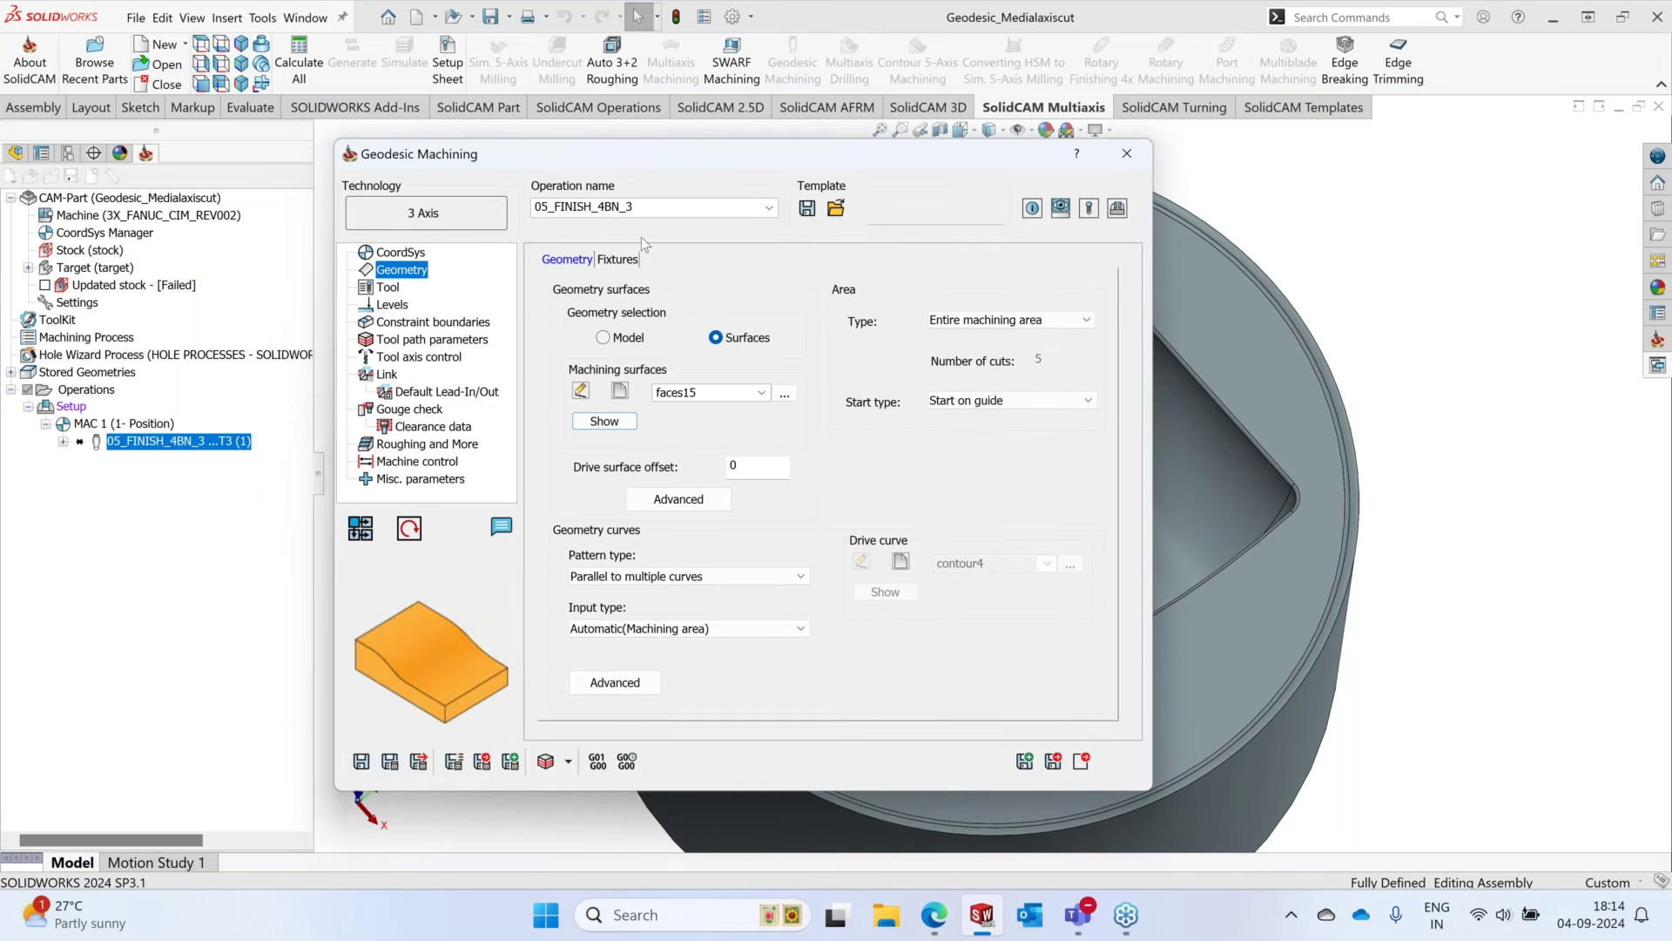
click(452, 340)
click(679, 260)
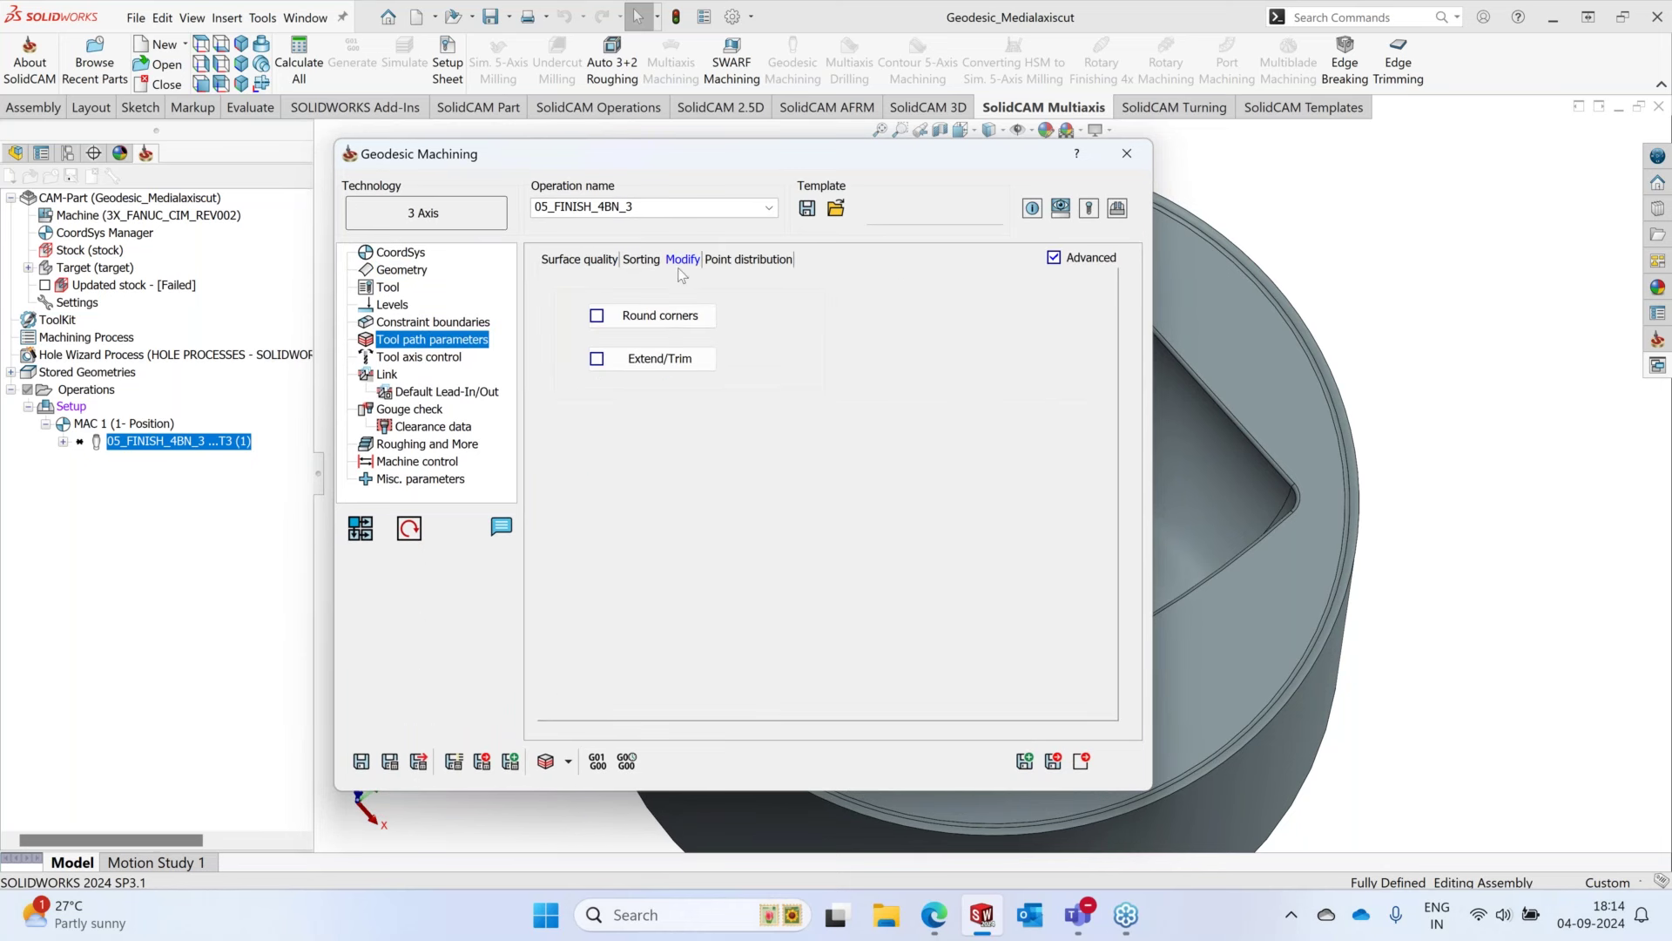
click(660, 319)
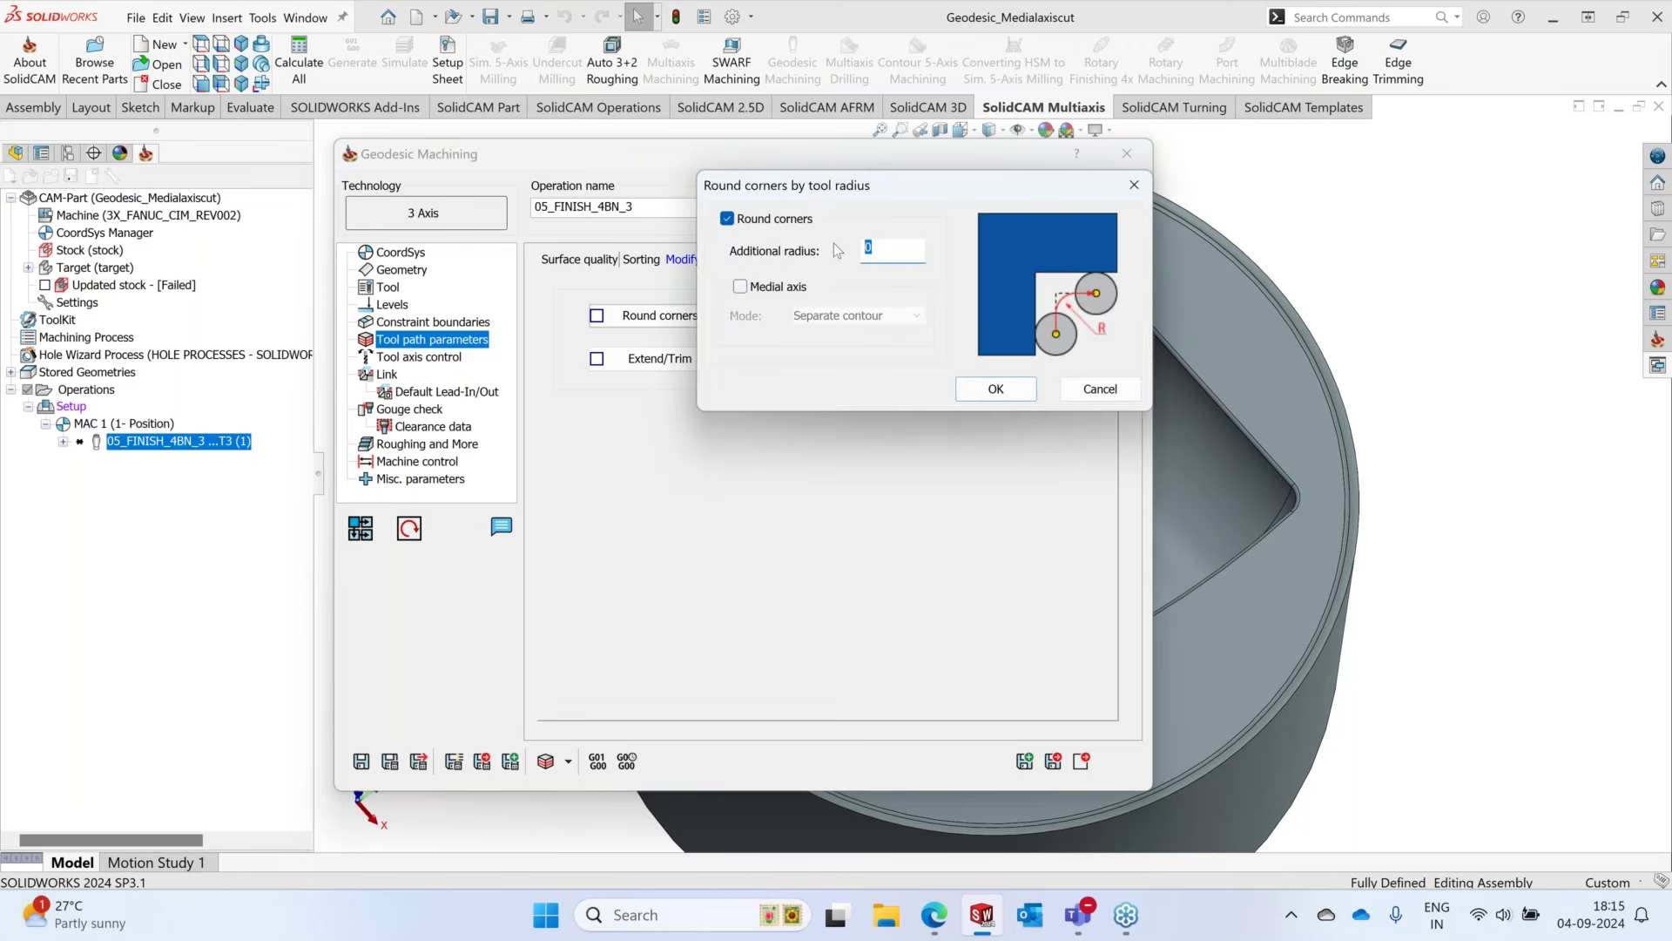
text(0.5)
click(973, 390)
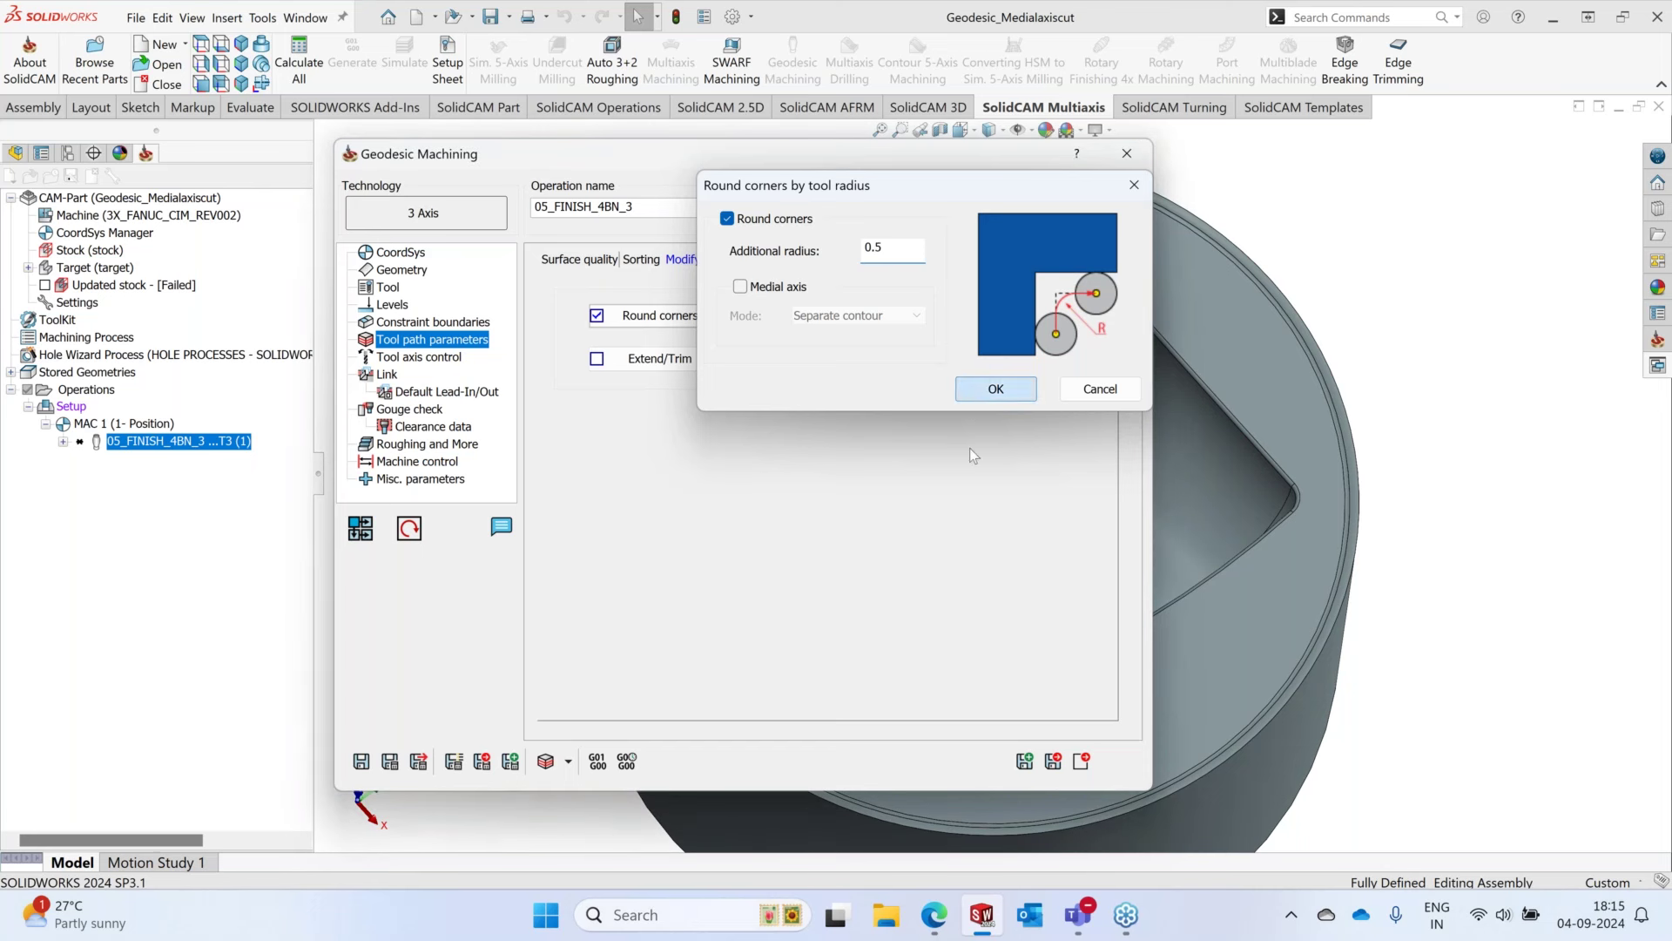
- Save and calculate the 05_FINISH_4BN_3 operation and inspect its tool path in the elbow-shaped pocket
click(392, 763)
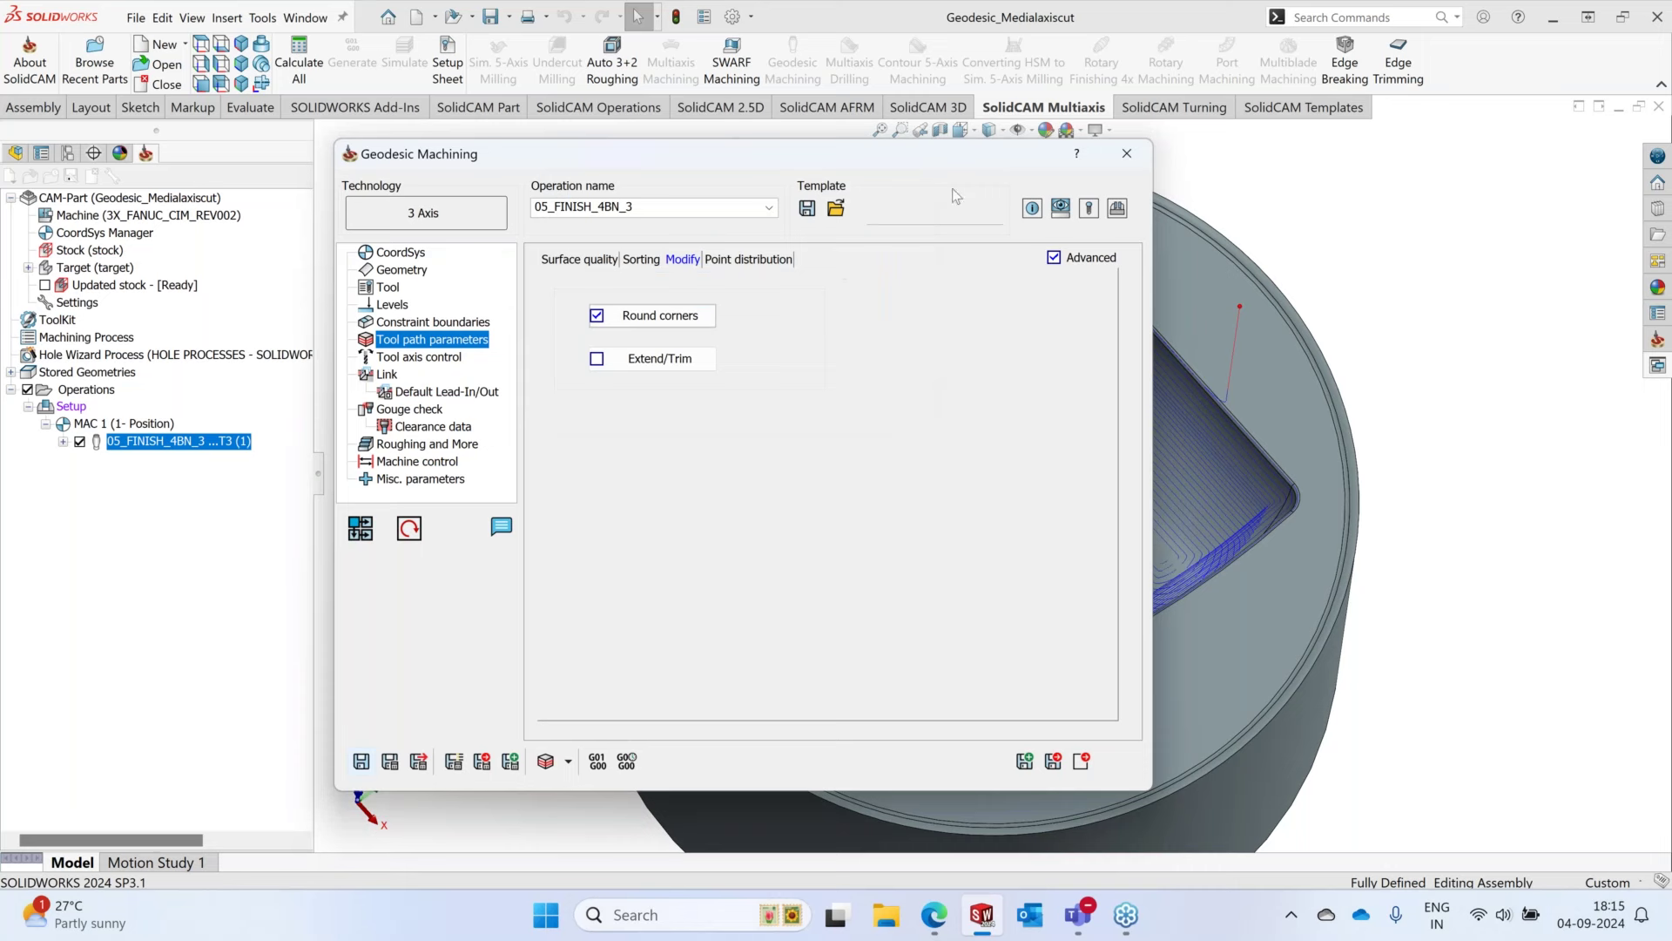
double_click(908, 158)
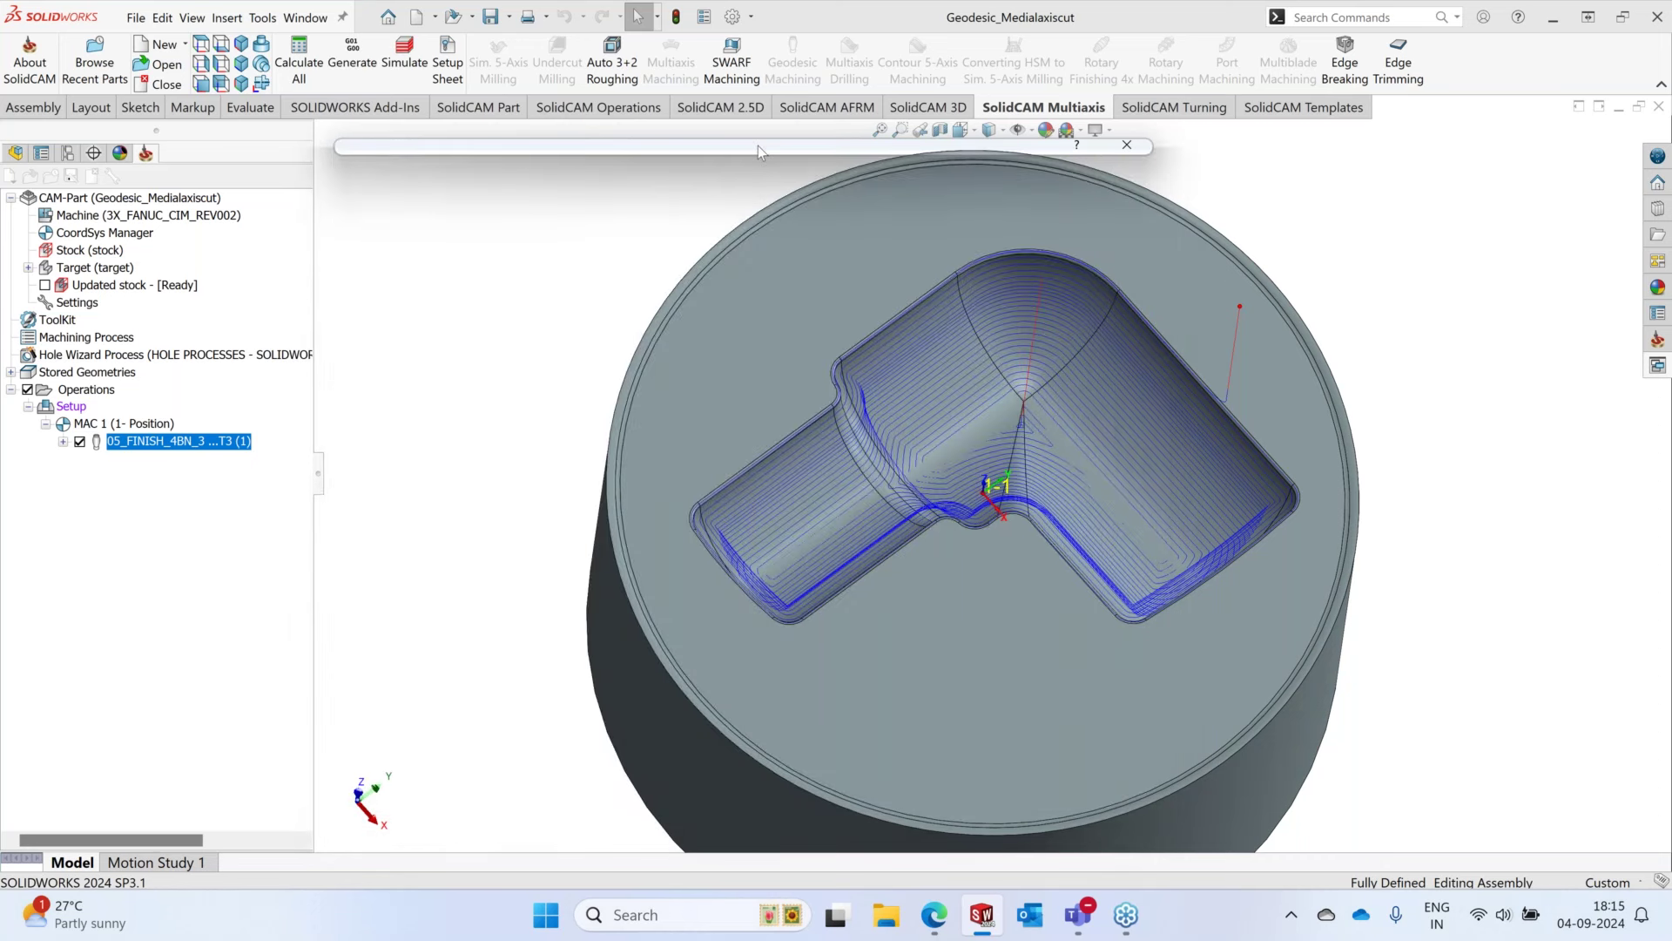
double_click(757, 145)
- Turn off Flip step over in the tool path sorting settings and reveal the pocket behind the dialog
click(642, 259)
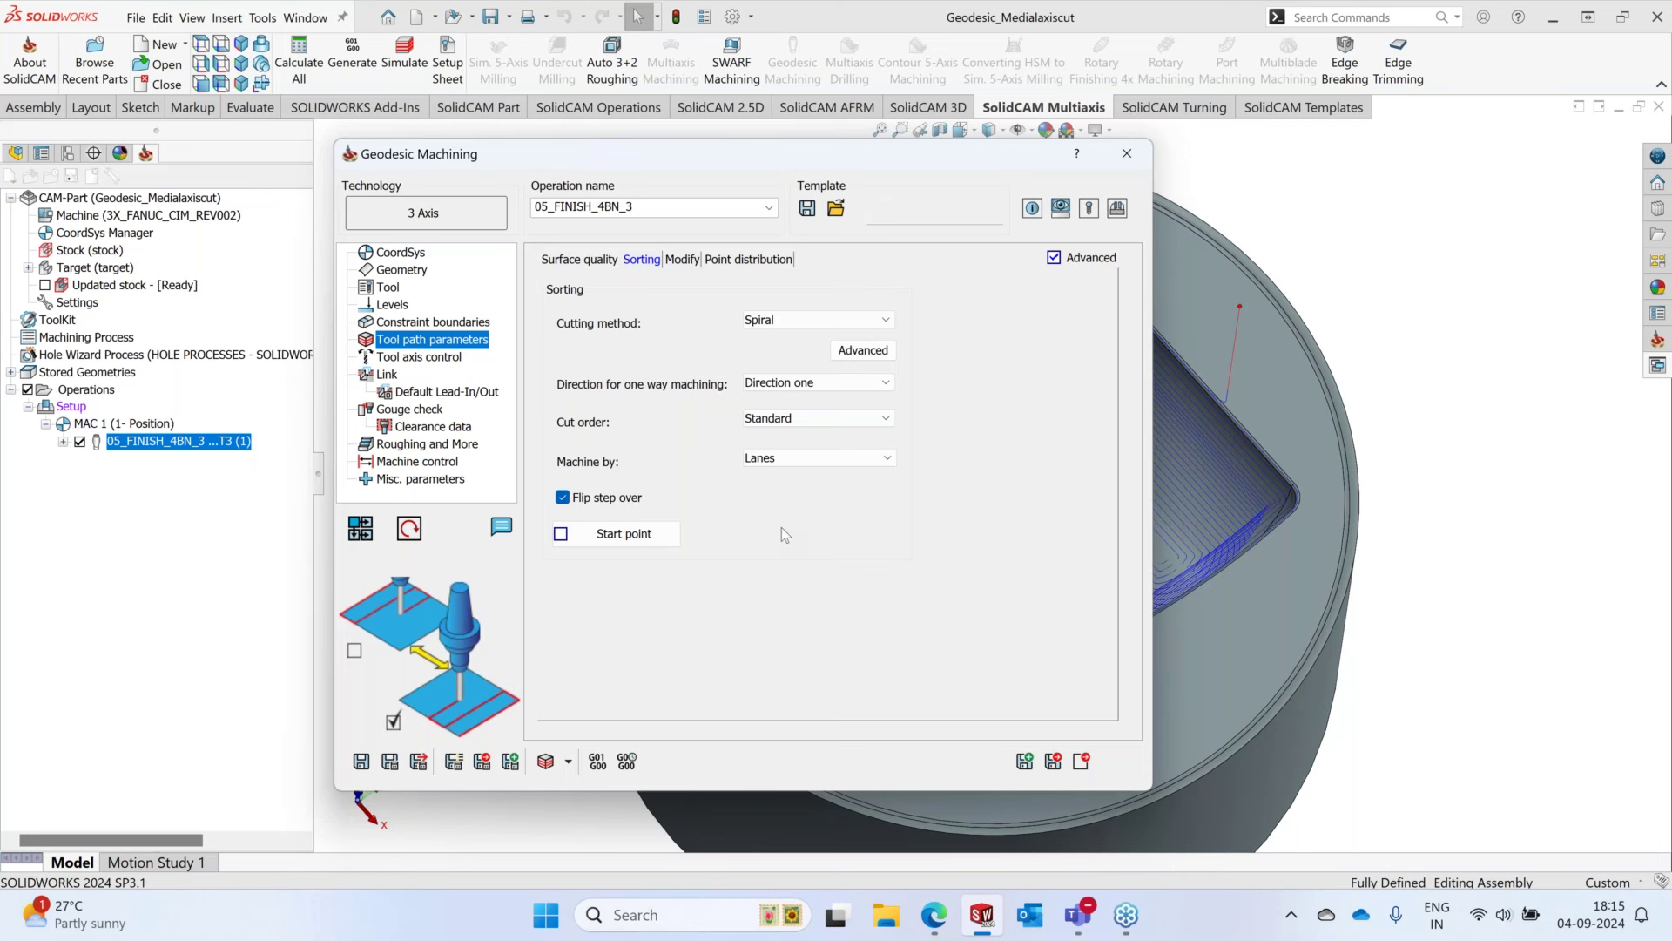
click(562, 496)
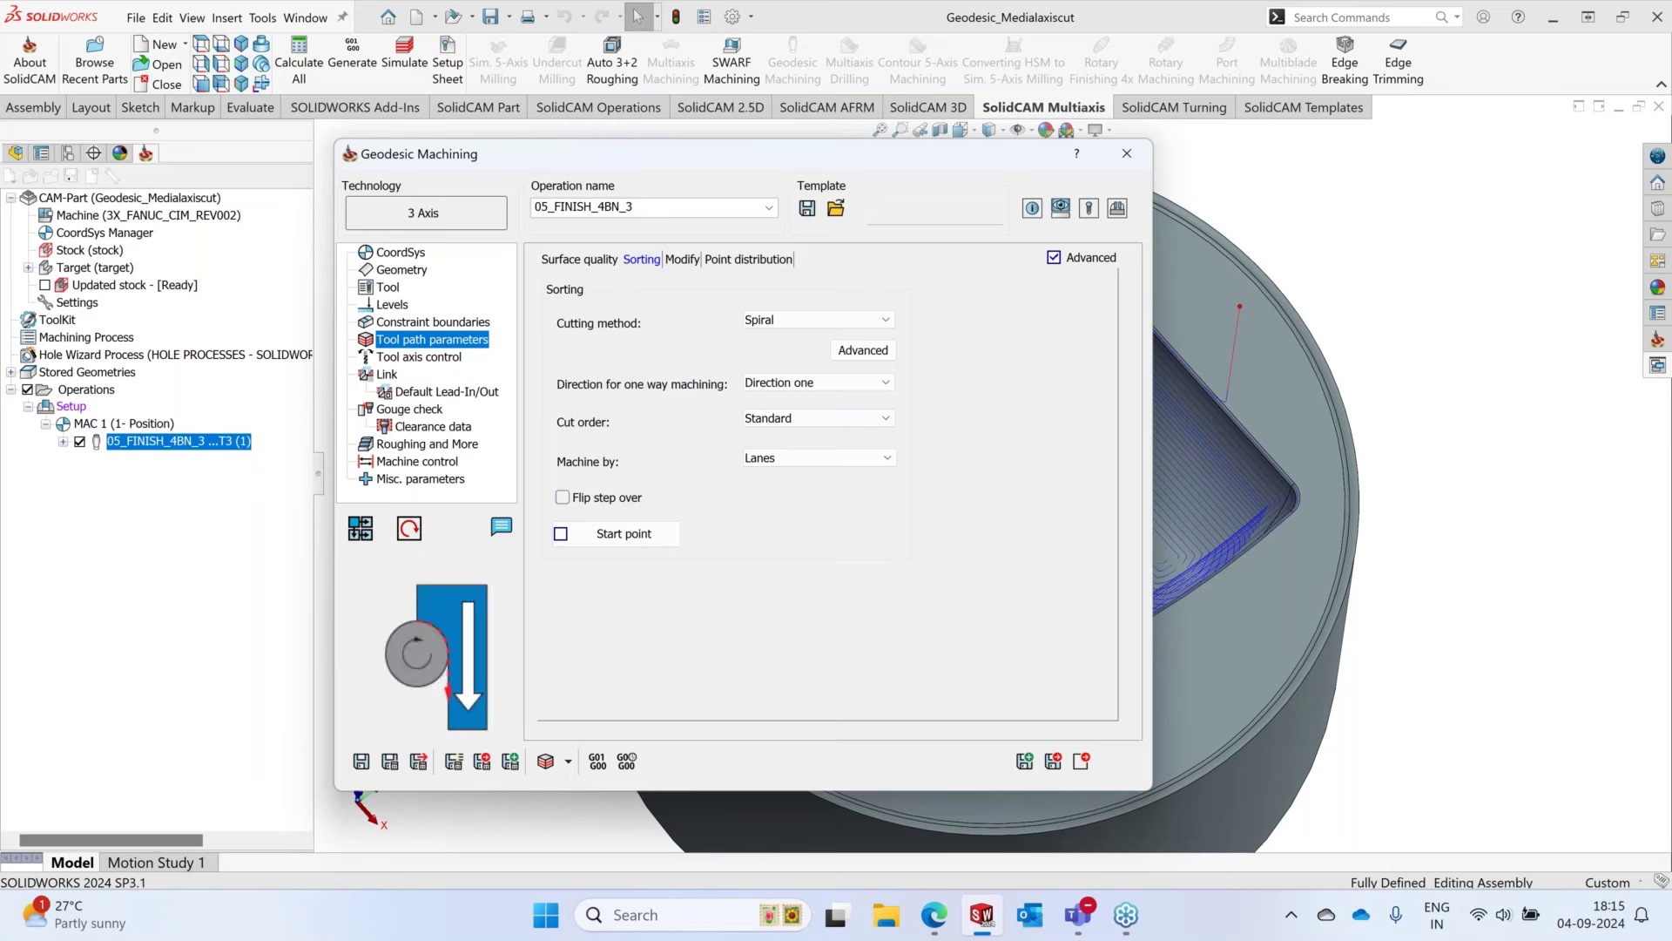
double_click(926, 162)
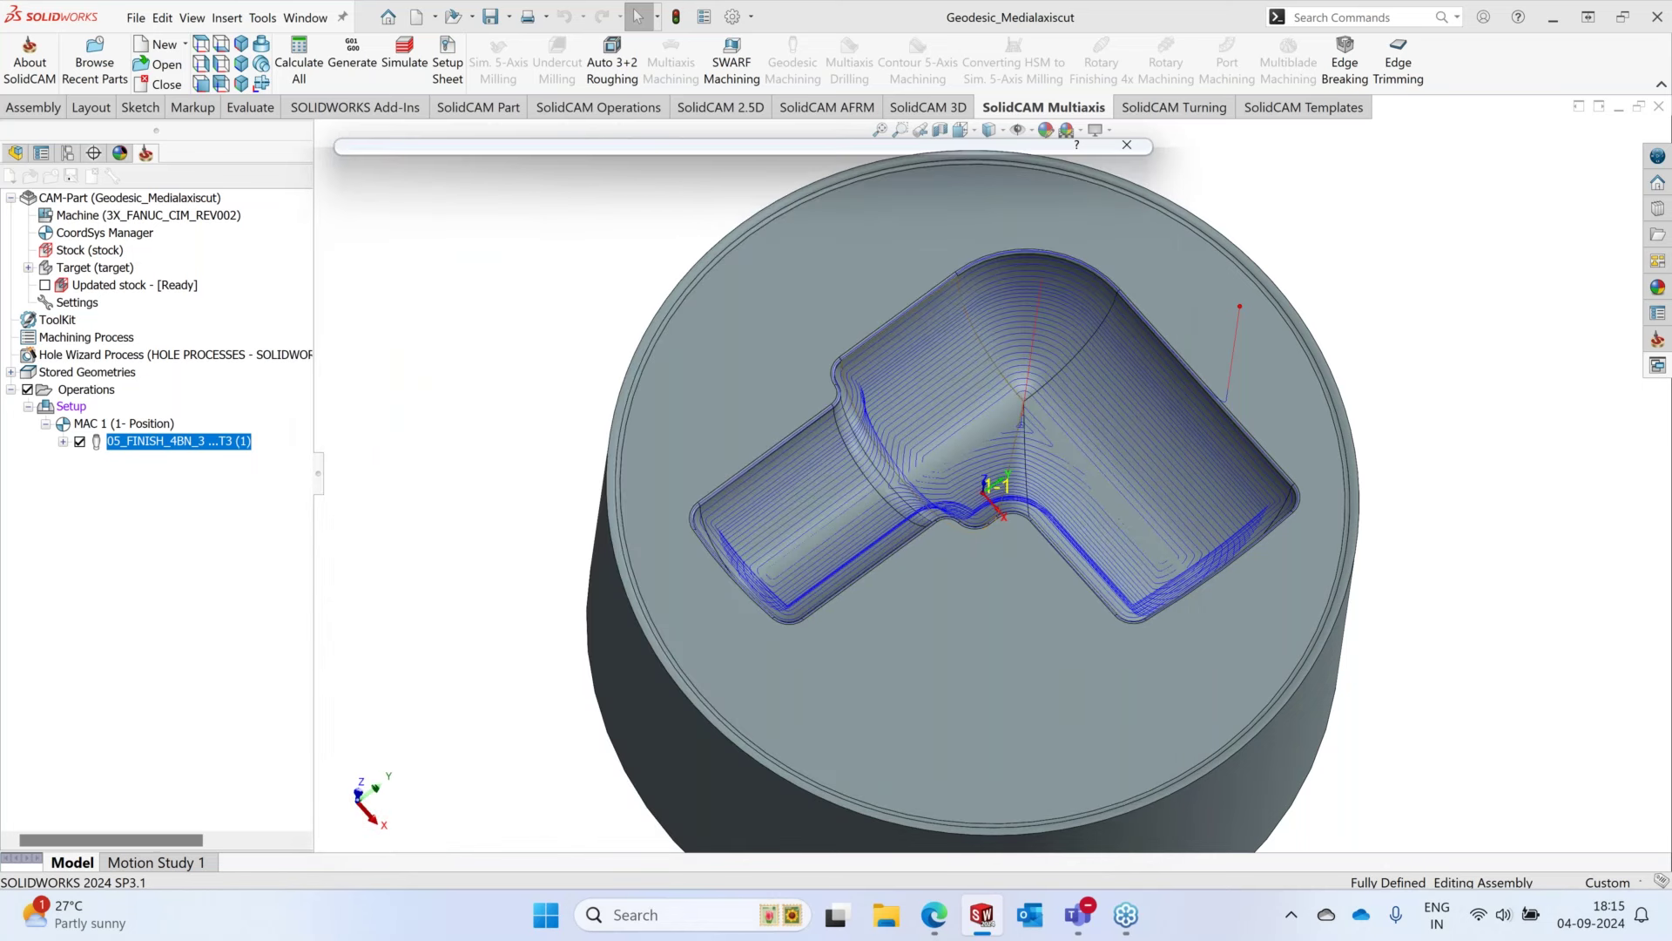
- Examine the rounded corners of the 05_FINISH_4BN_3 tool path at the elbow's centre and in the pocket's narrow arm
scroll(1049, 414, down, 2)
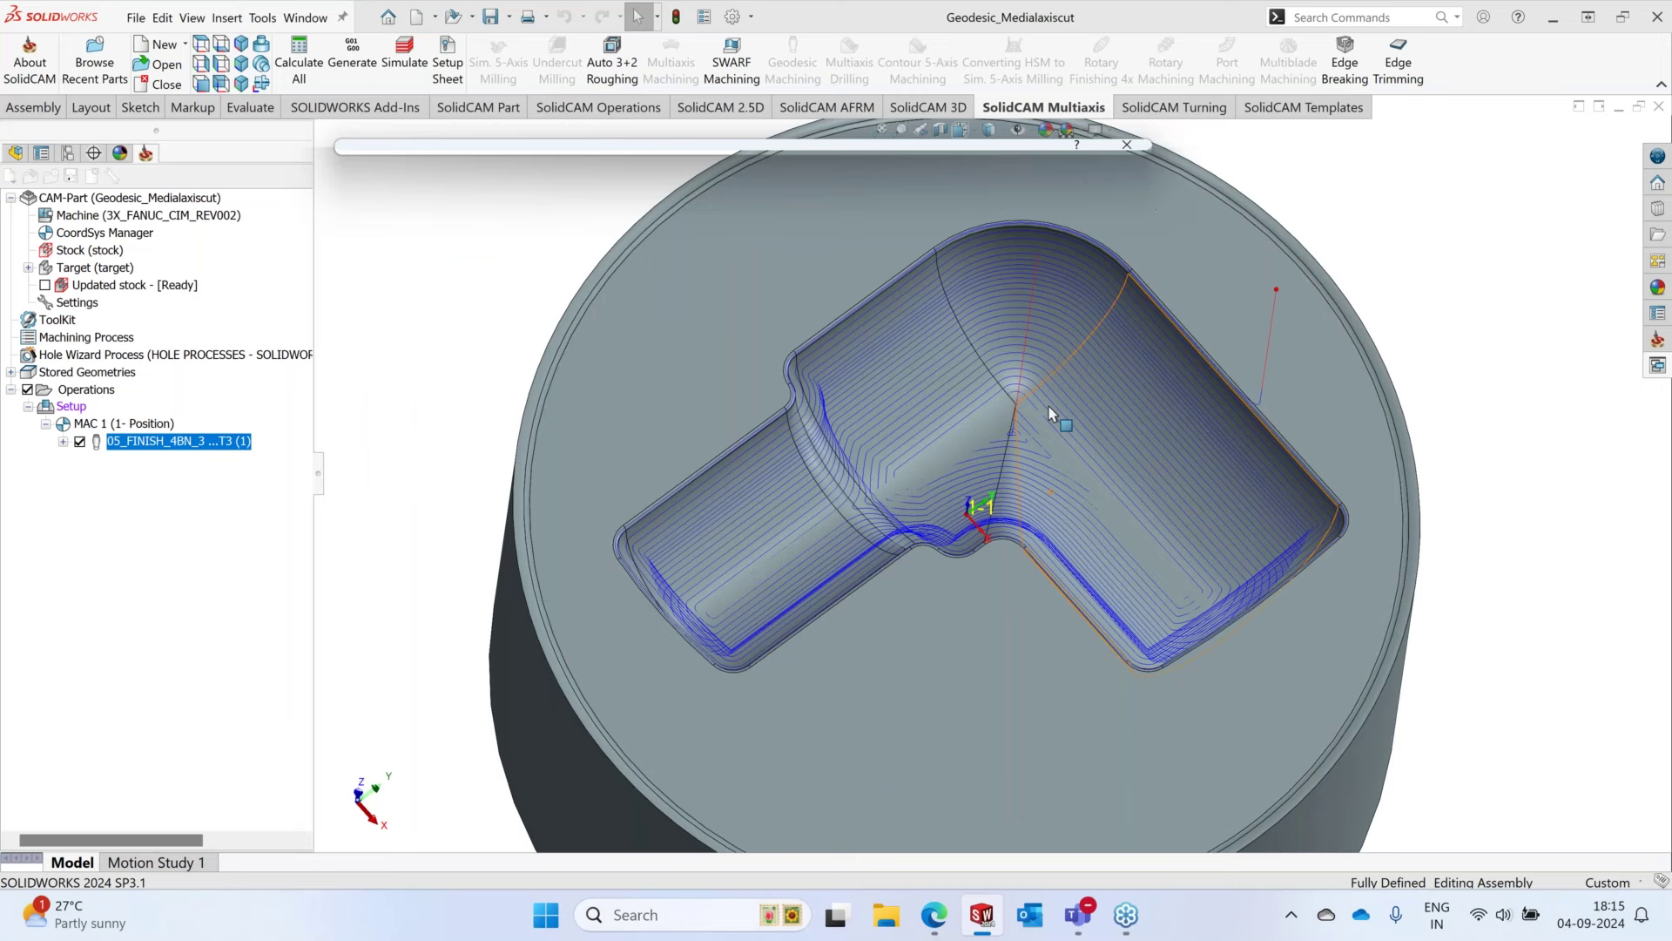
scroll(1050, 414, down, 2)
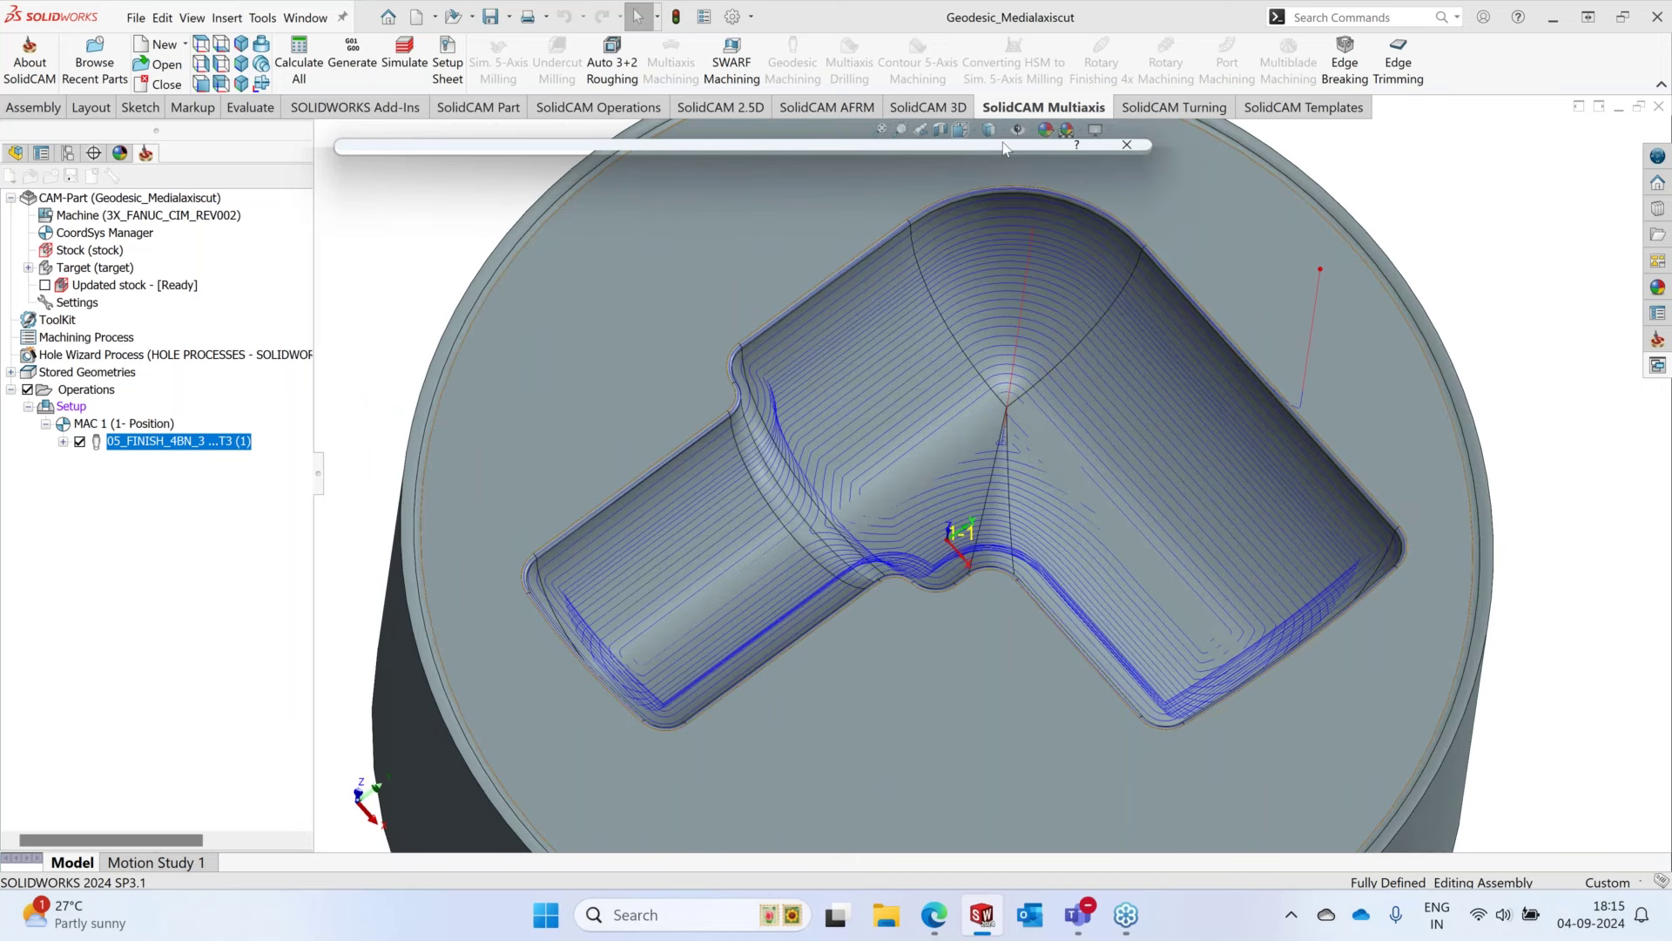
scroll(938, 465, down, 5)
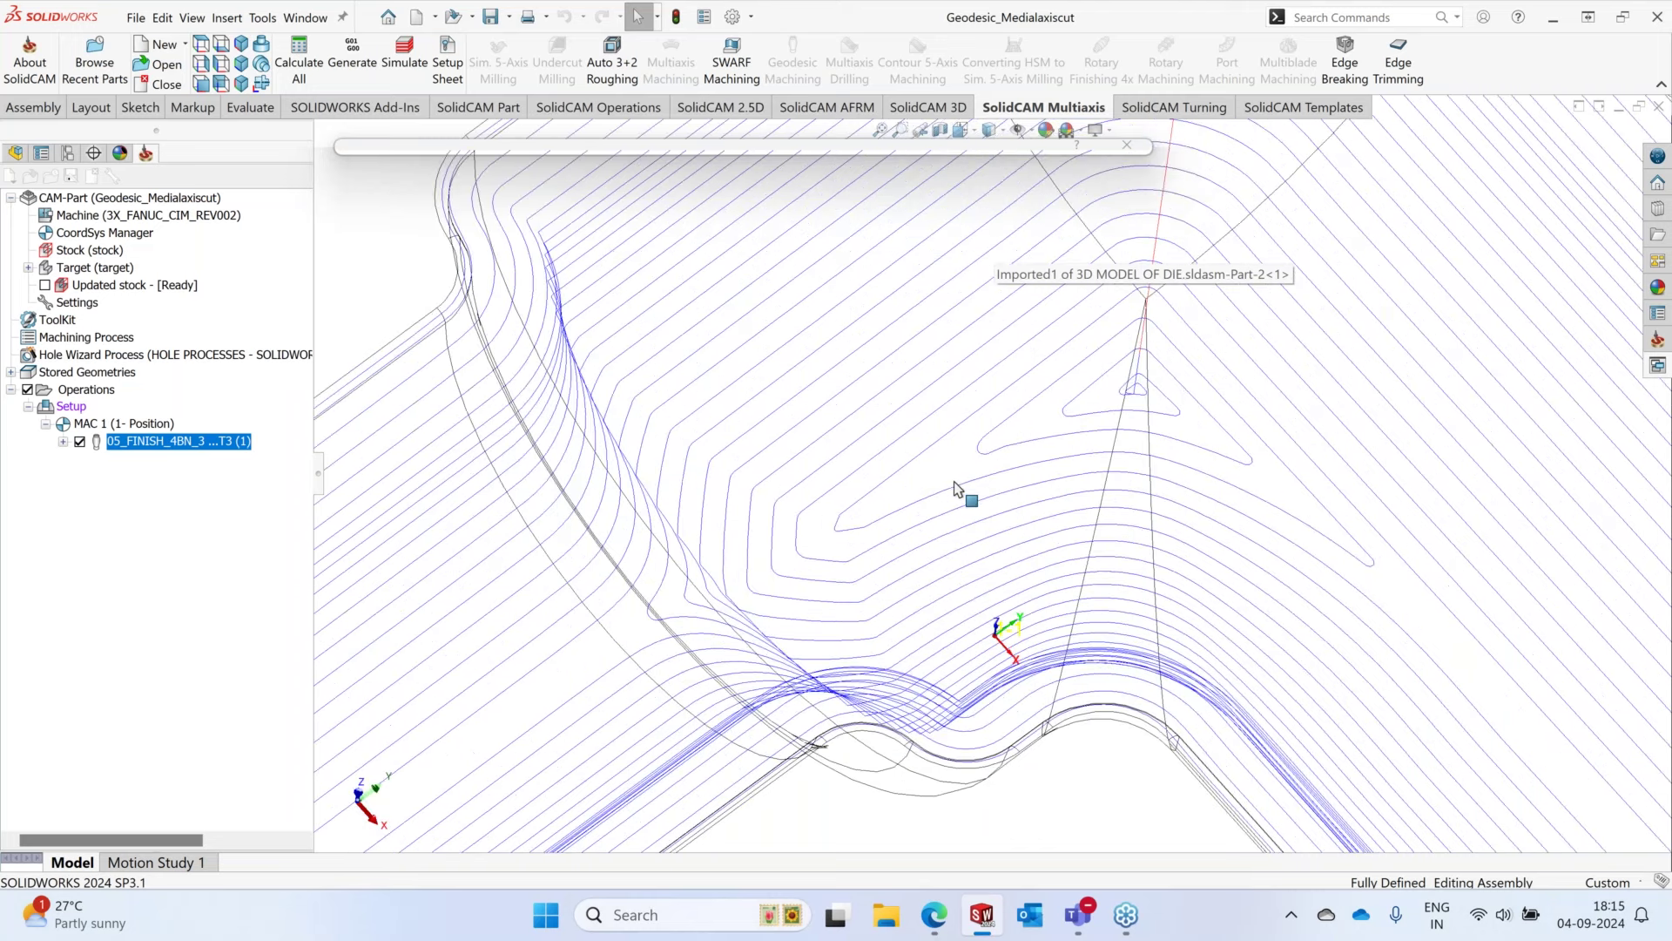
scroll(975, 479, down, 2)
scroll(993, 475, down, 2)
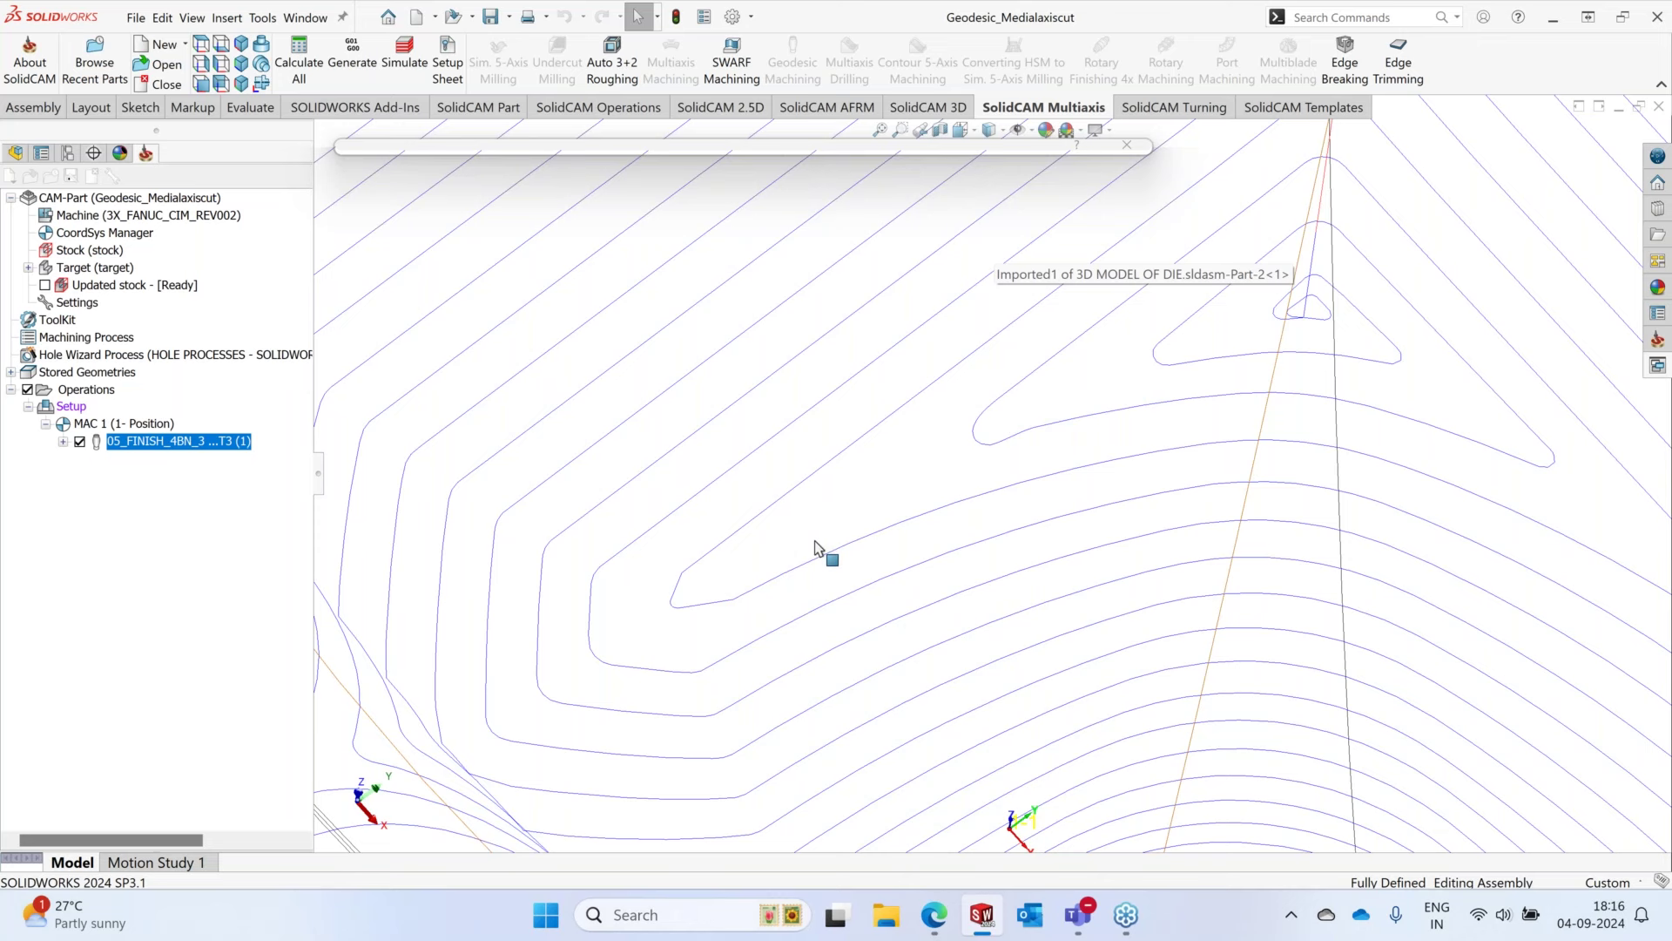
scroll(814, 540, up, 2)
scroll(813, 540, up, 3)
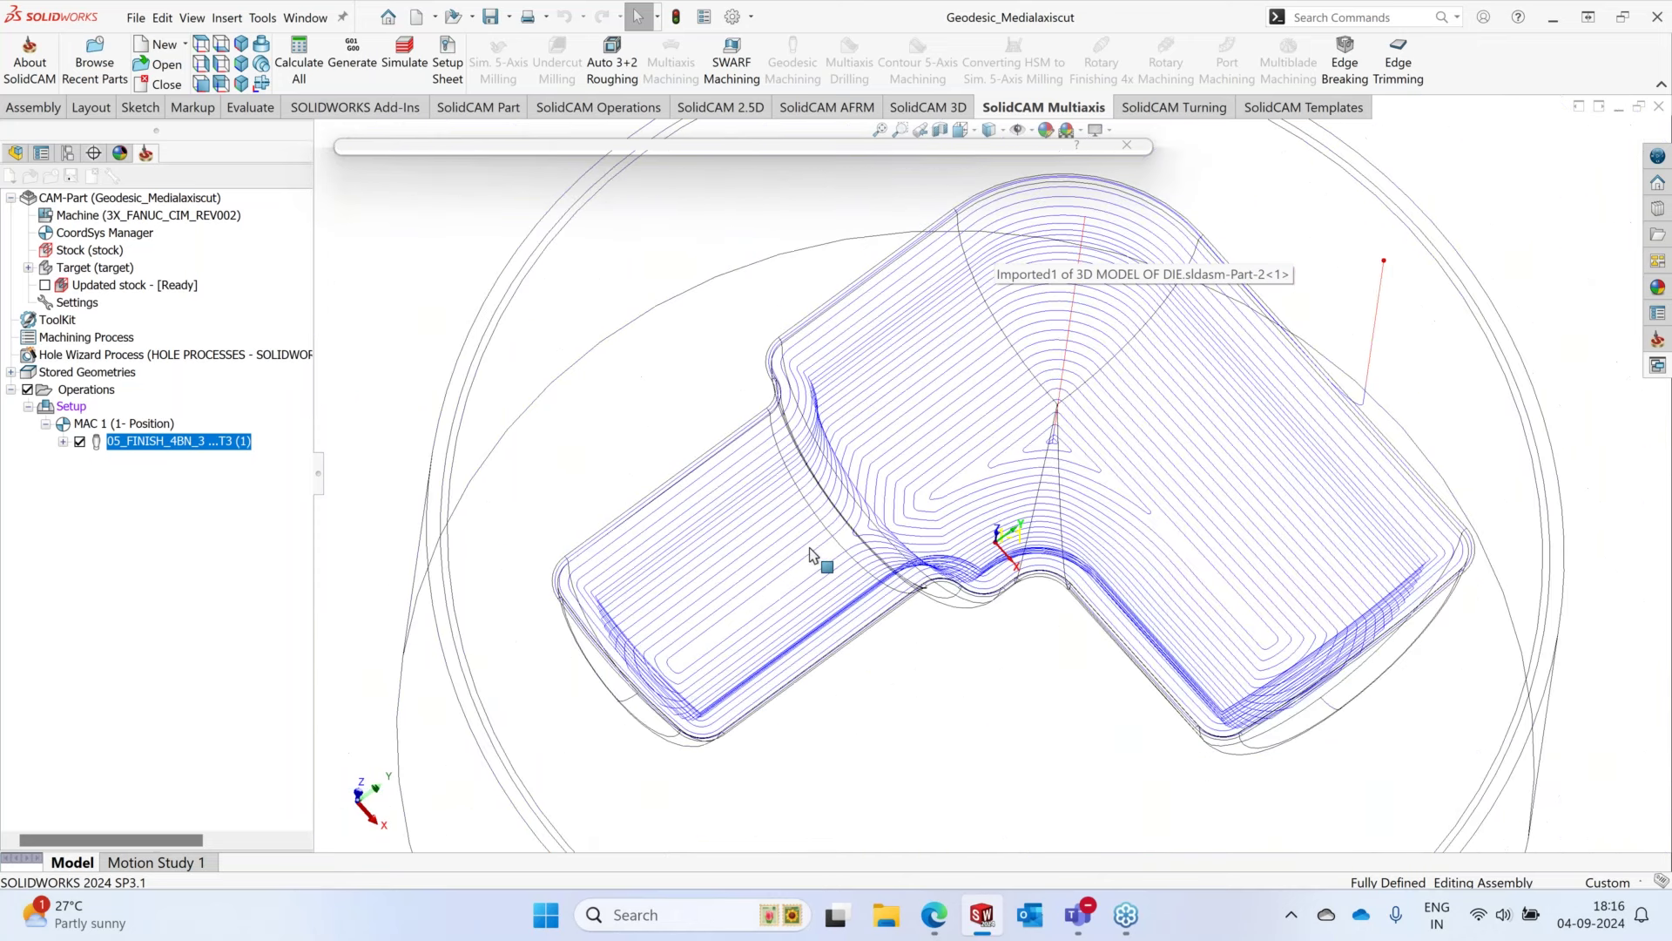
scroll(891, 558, down, 3)
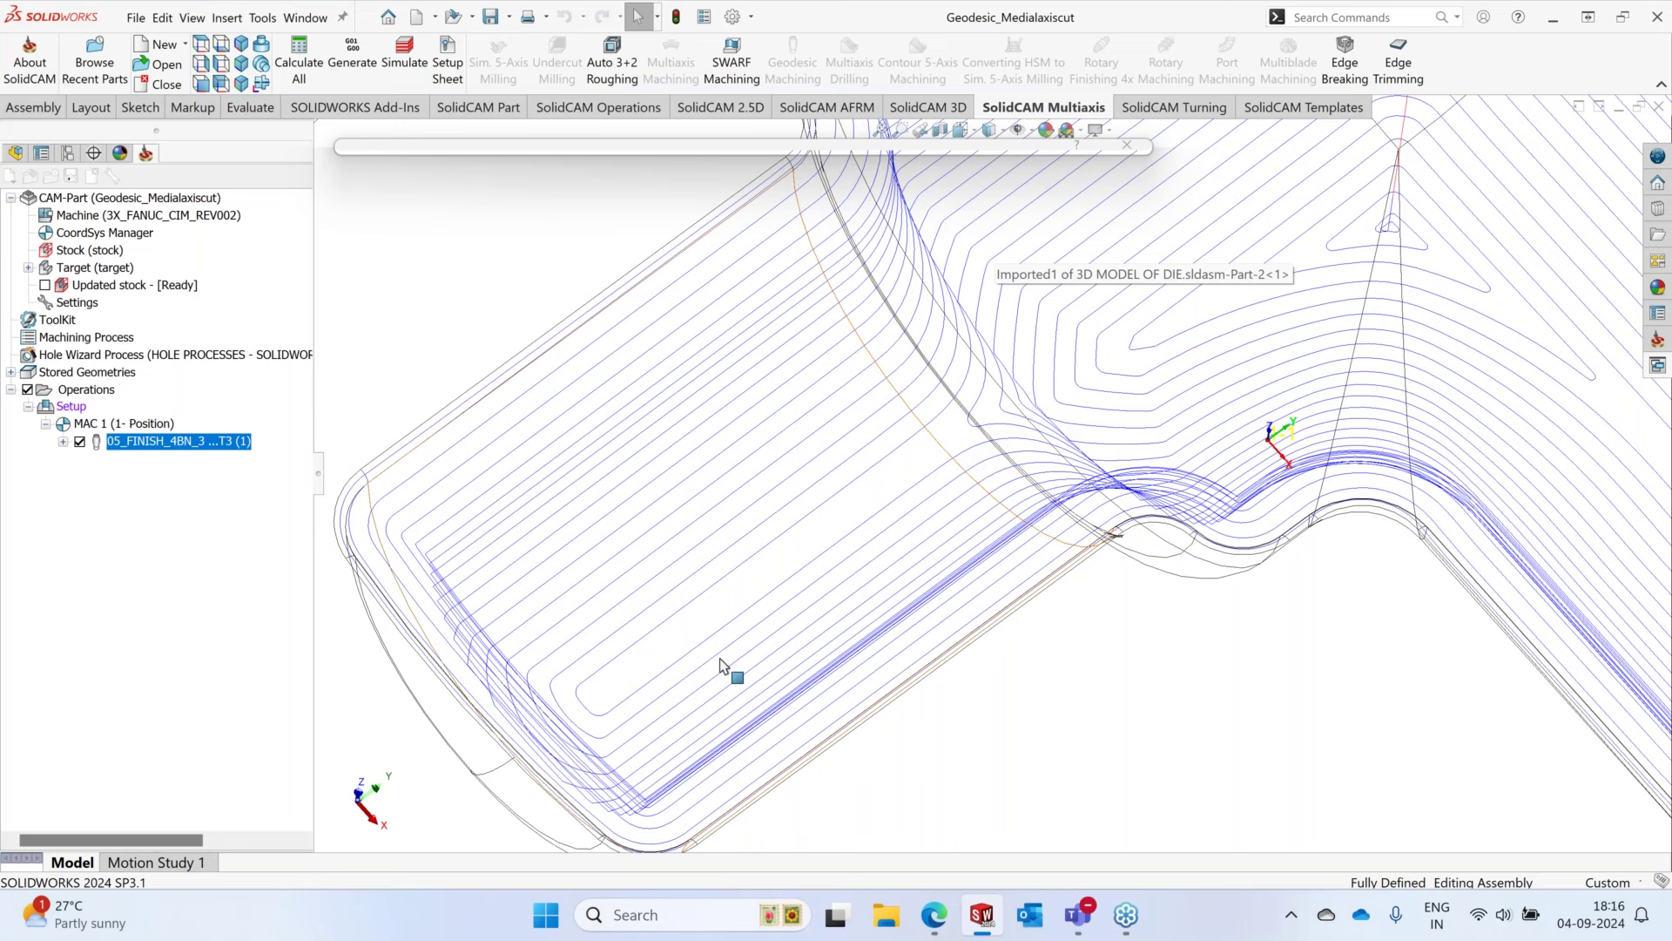
scroll(1131, 646, up, 3)
middle_drag(1154, 651, 1192, 376)
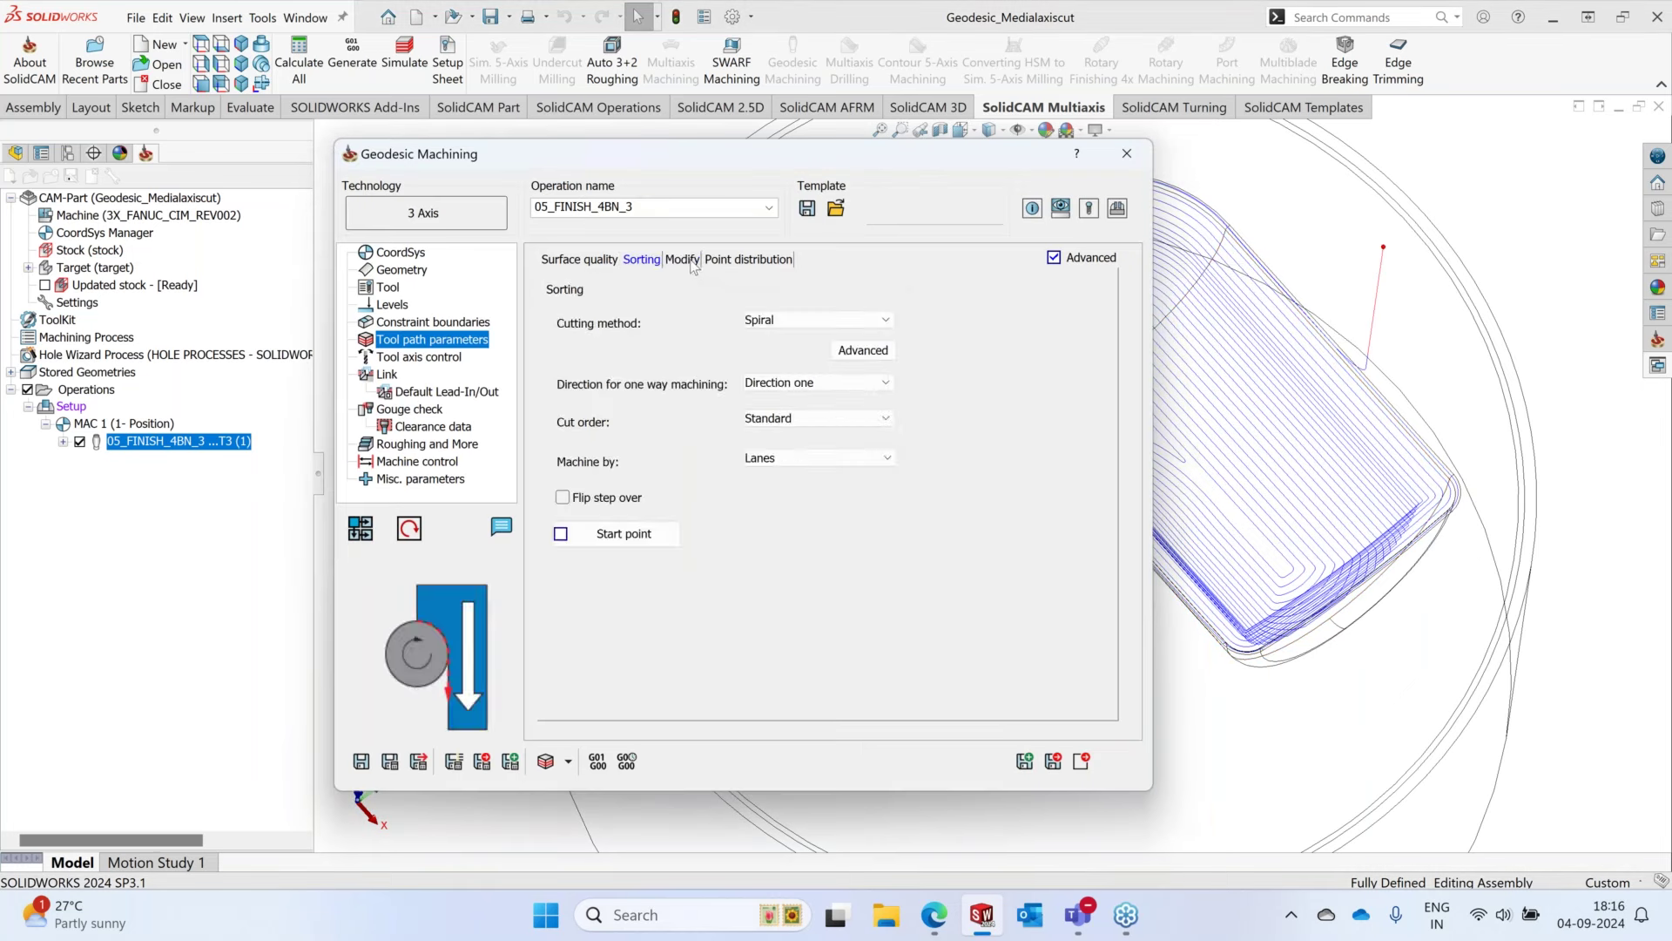
- Set the Round corners additional radius to 0 and enable Medial axis with the mode Included in contours
click(683, 259)
click(662, 317)
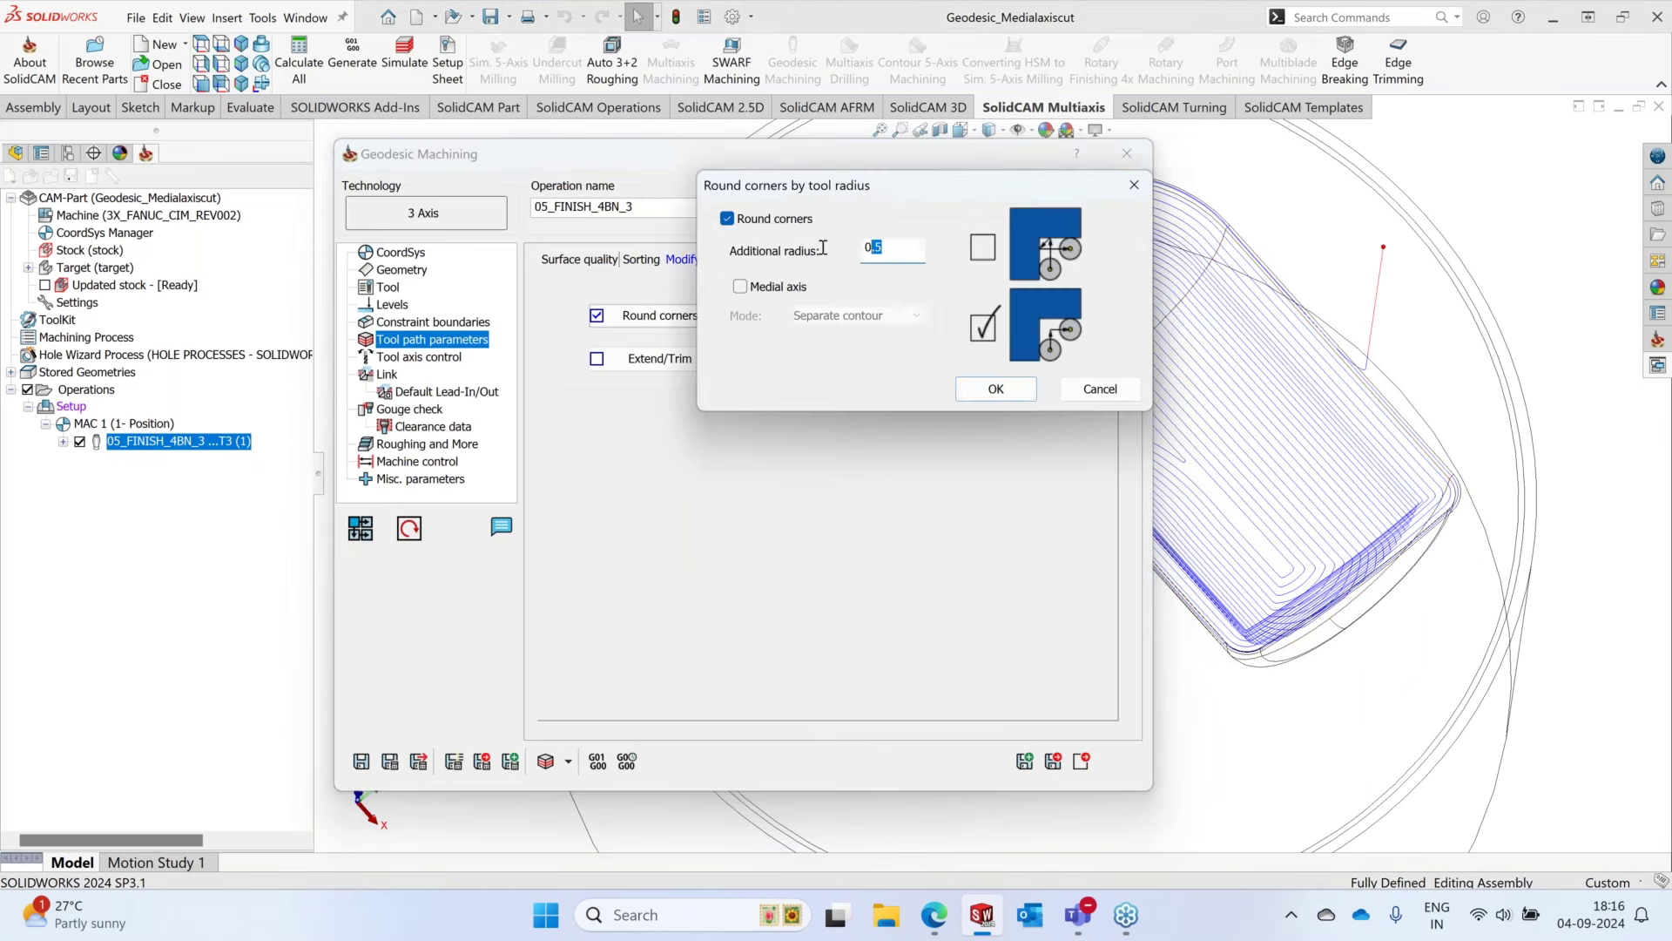
text(0)
click(740, 286)
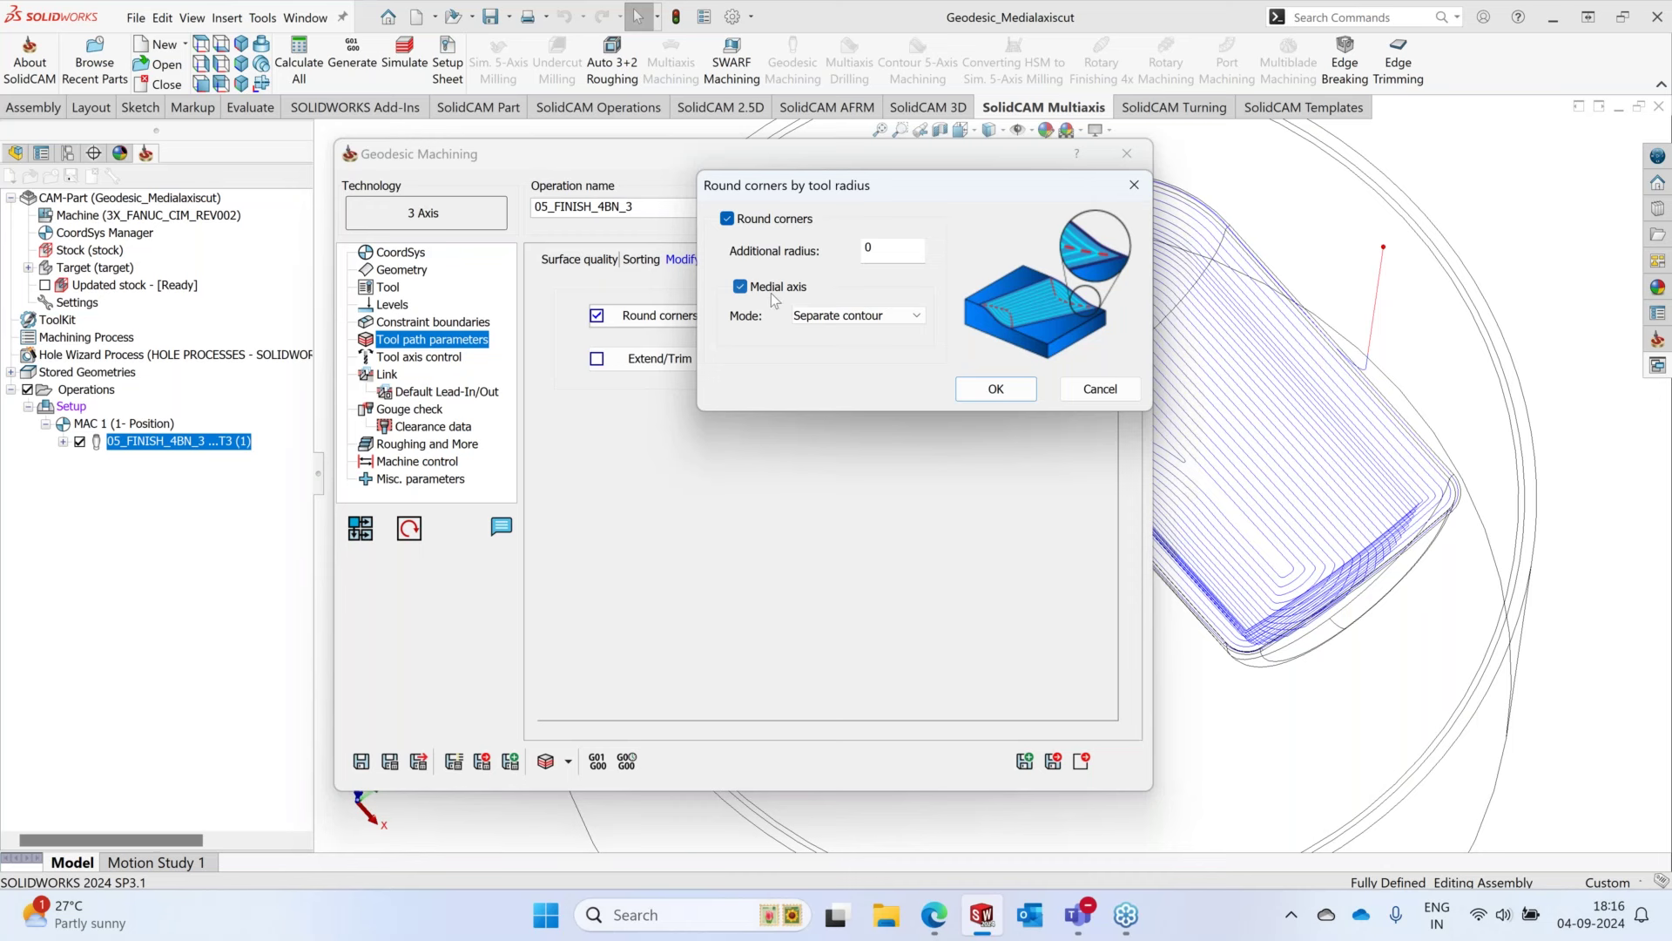
click(803, 322)
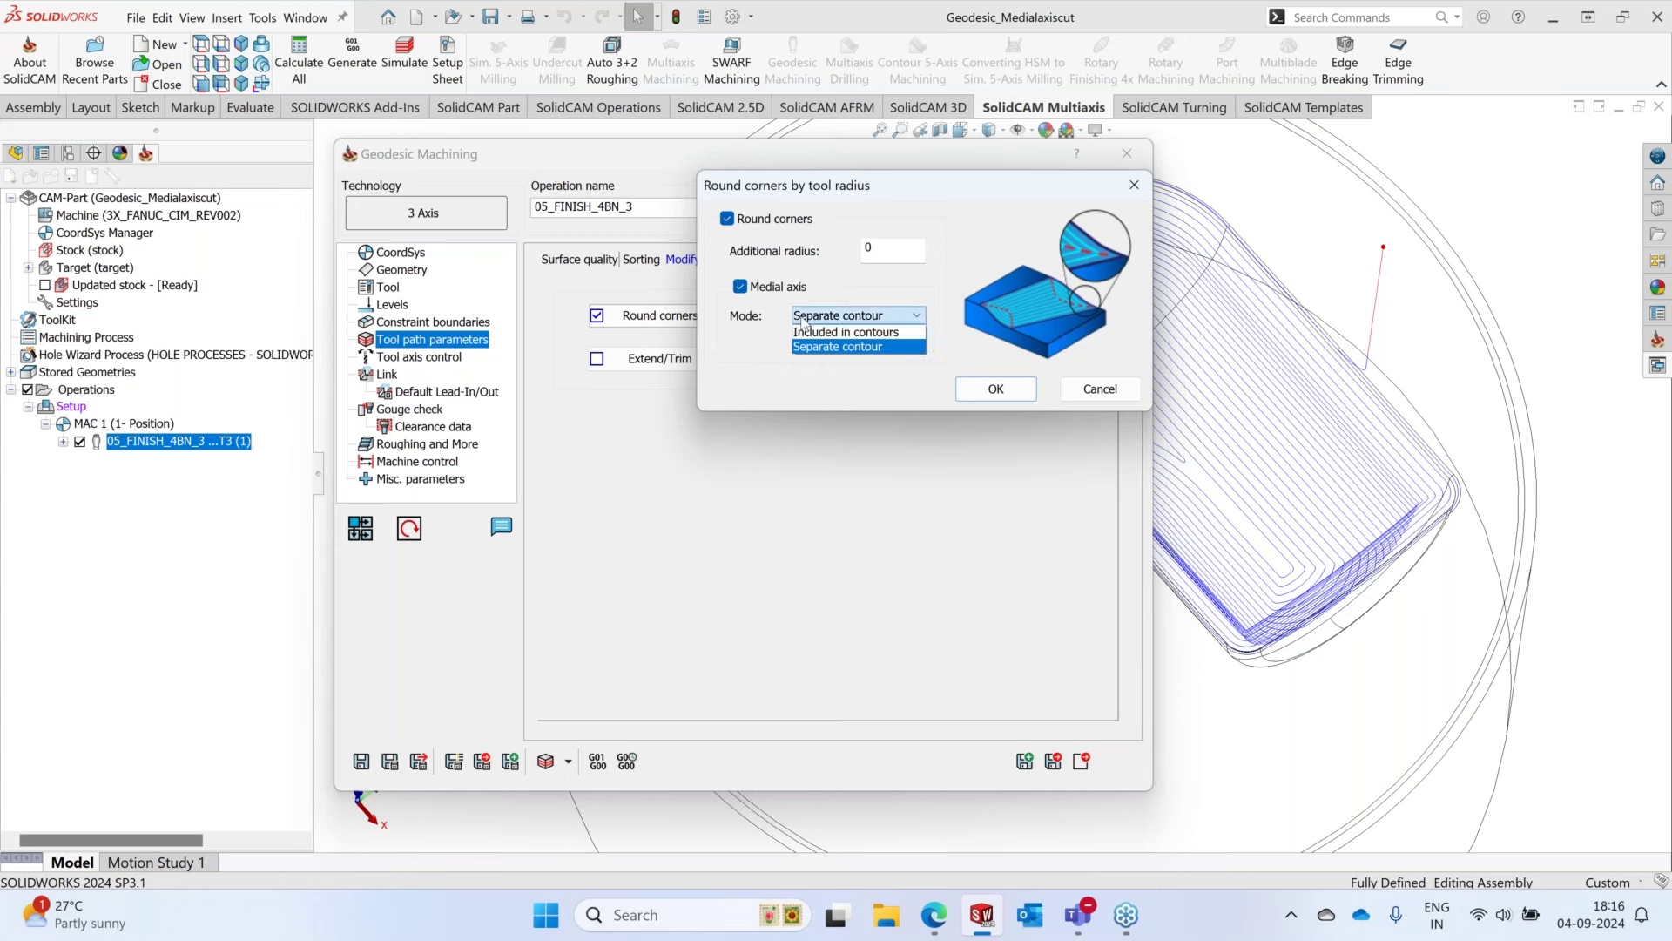
click(810, 333)
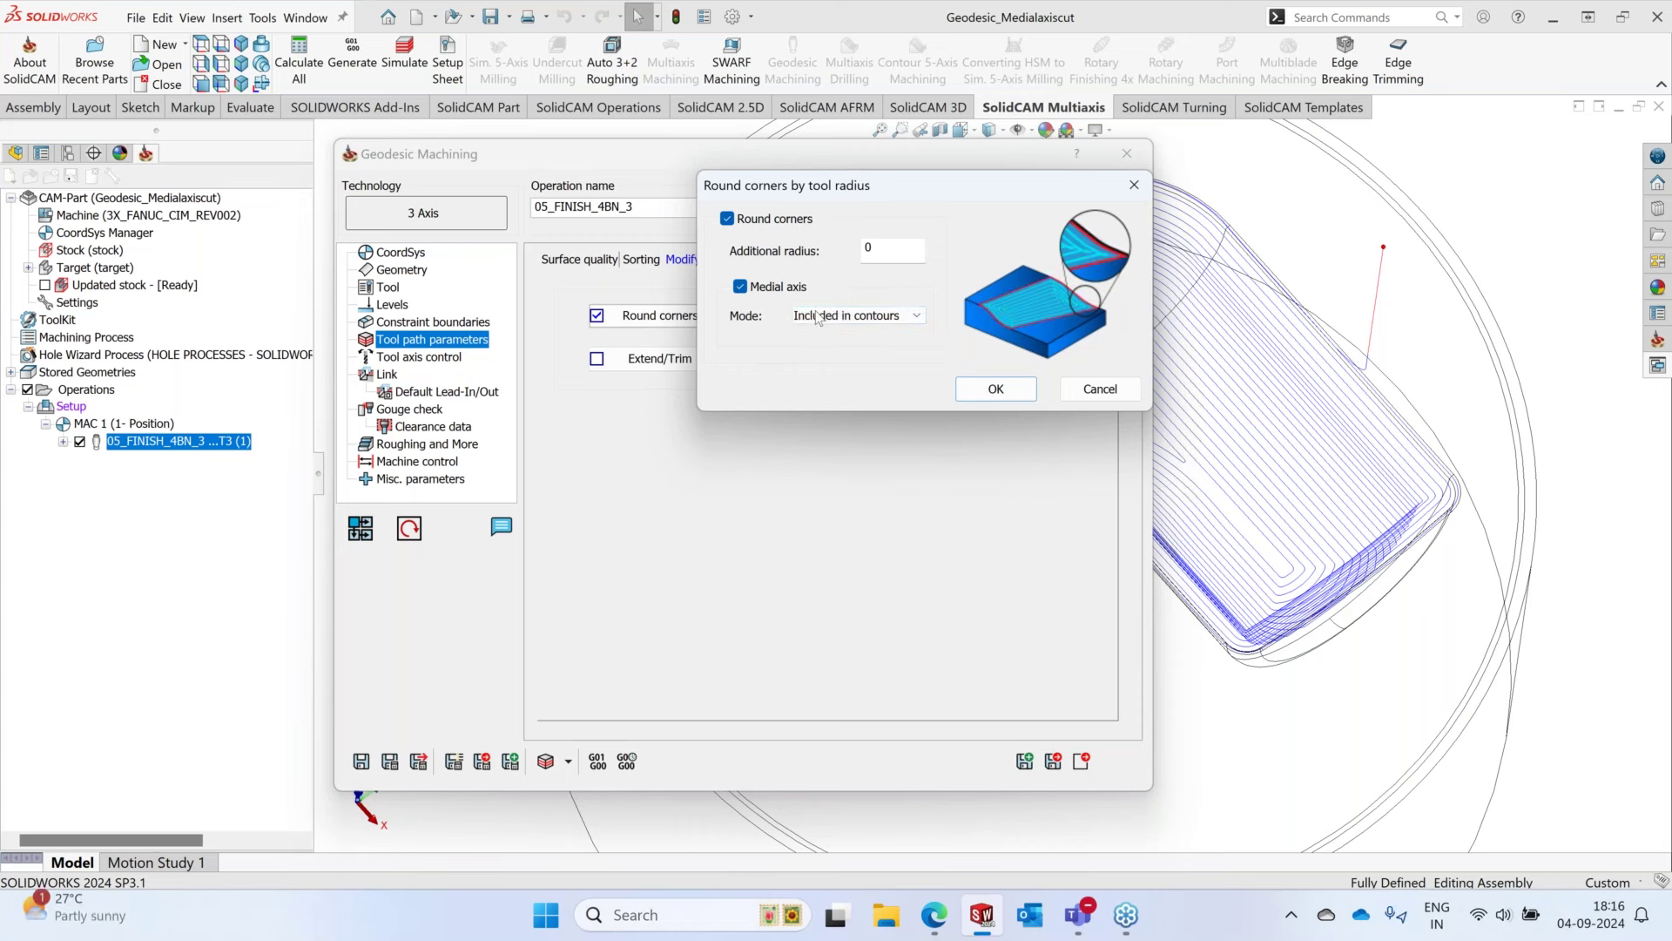
click(817, 317)
click(820, 335)
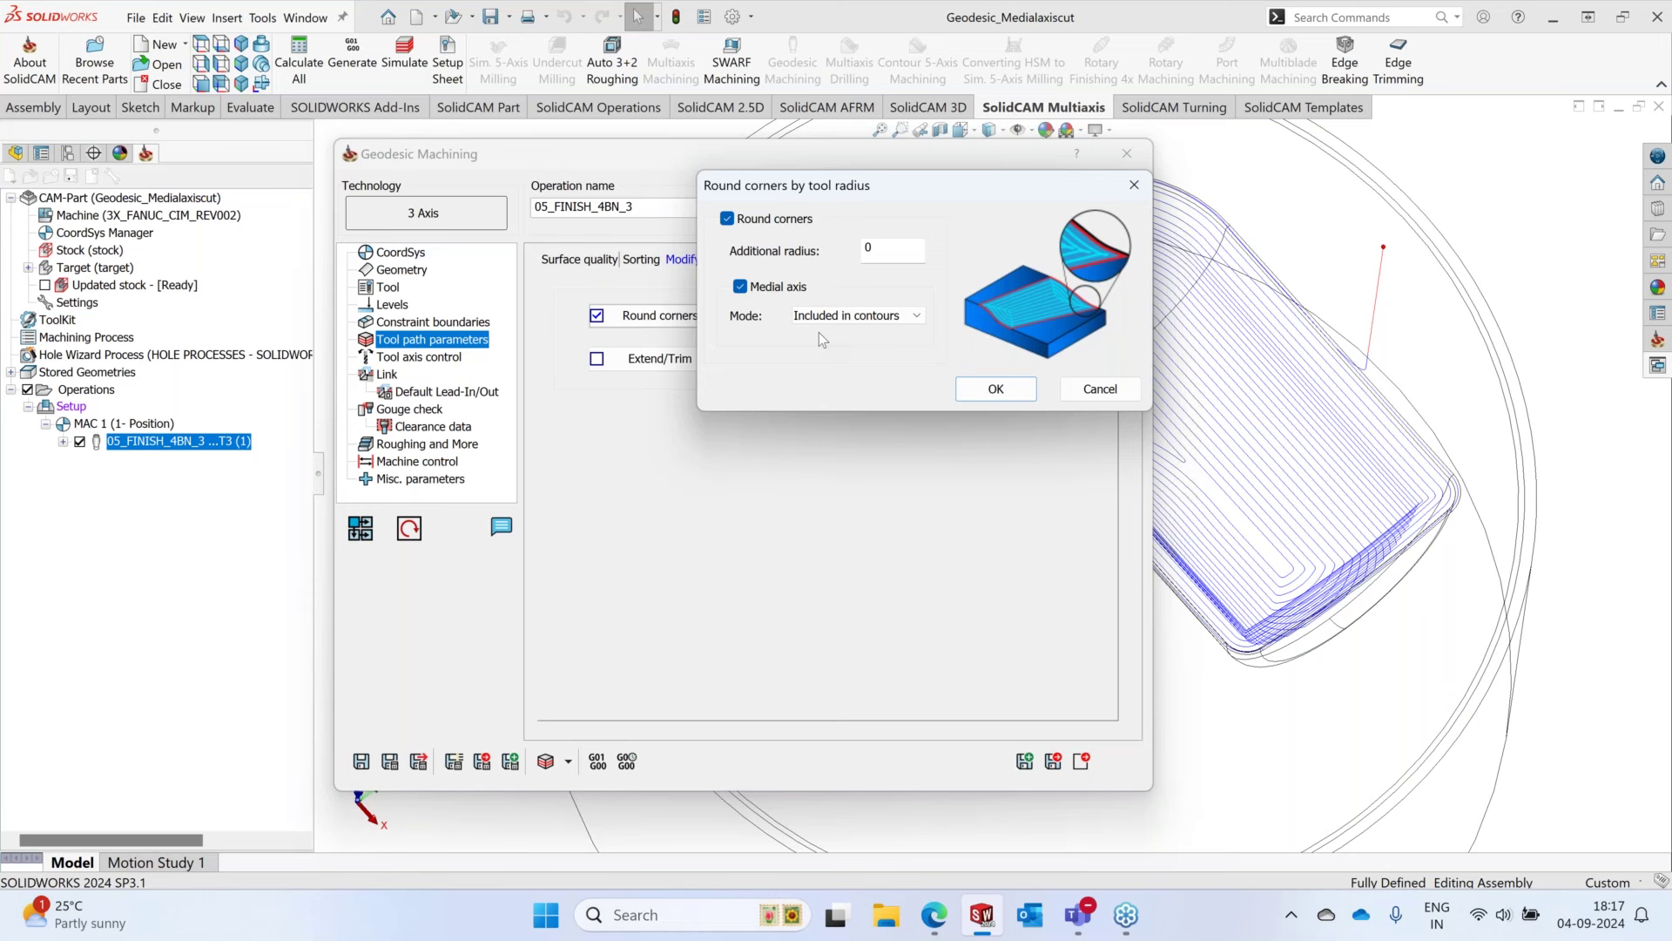
click(982, 391)
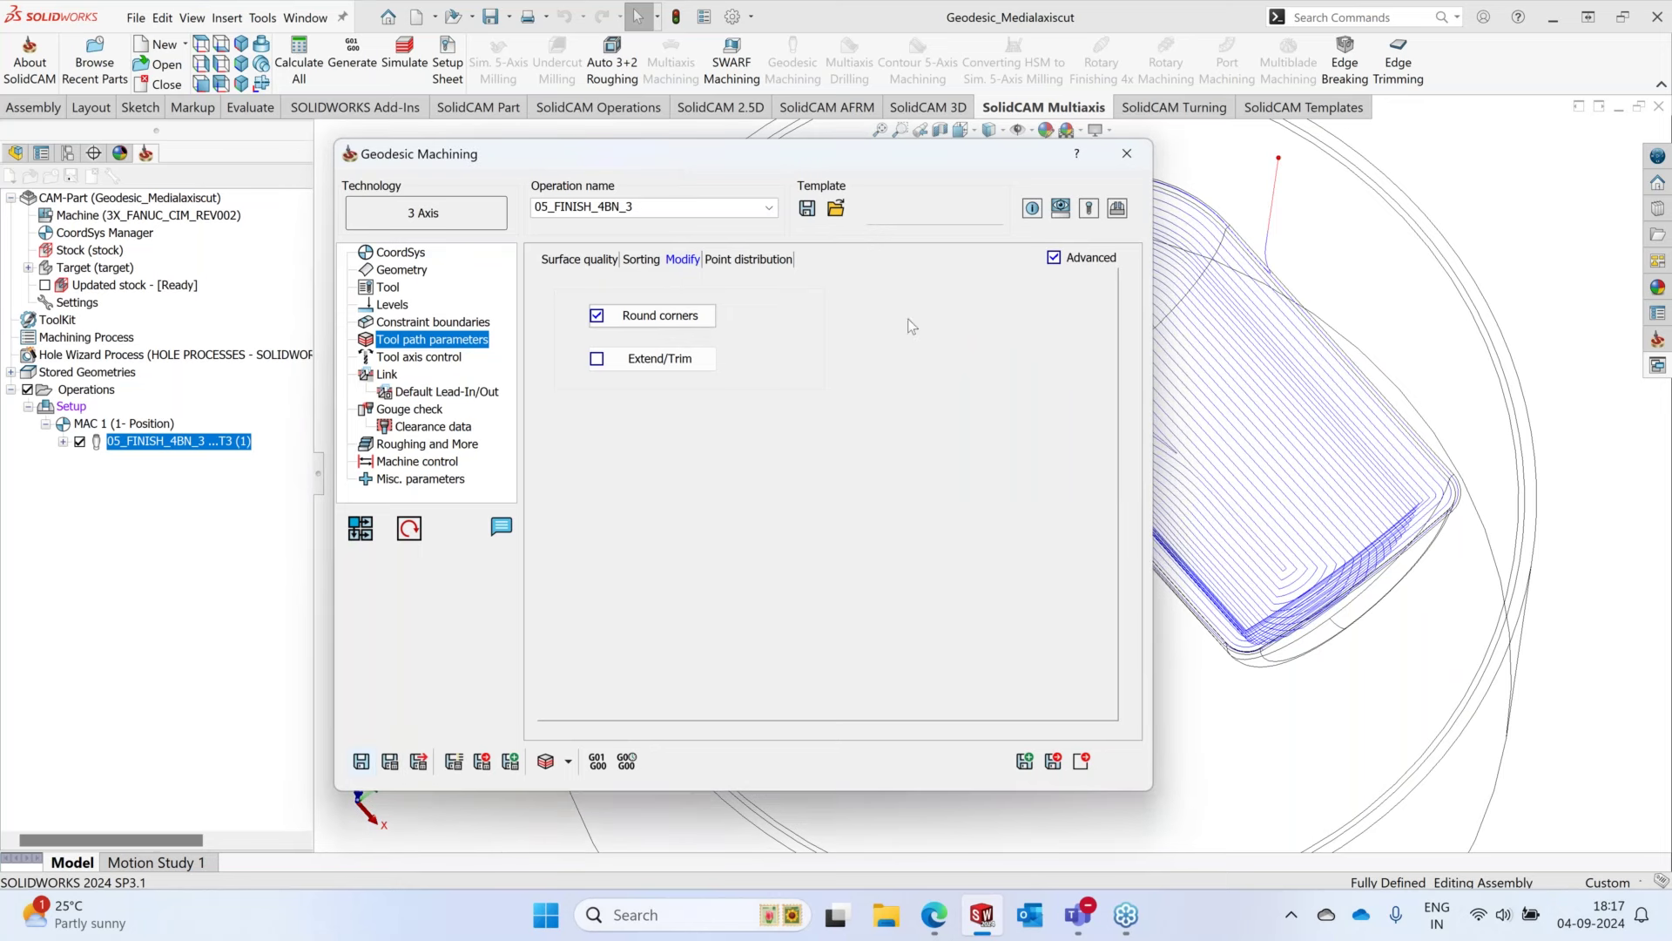
- Examine the tool path with the medial axis included in contours at the elbow's centre and the narrow arm's end
double_click(994, 166)
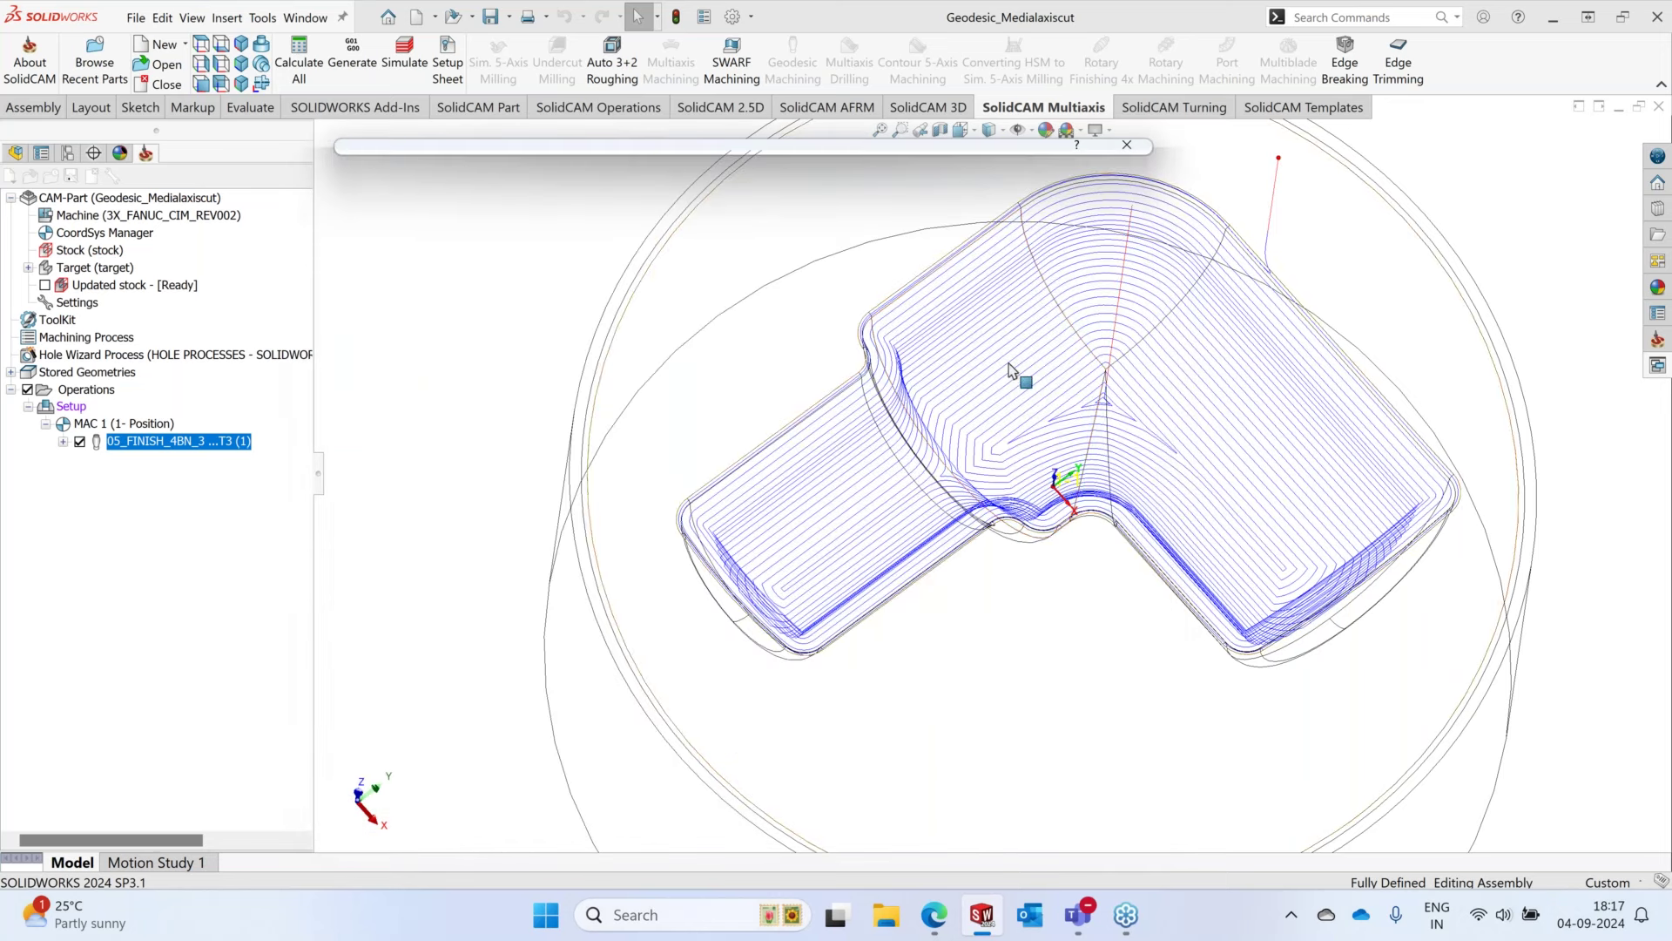
scroll(1048, 421, down, 2)
scroll(1048, 421, down, 5)
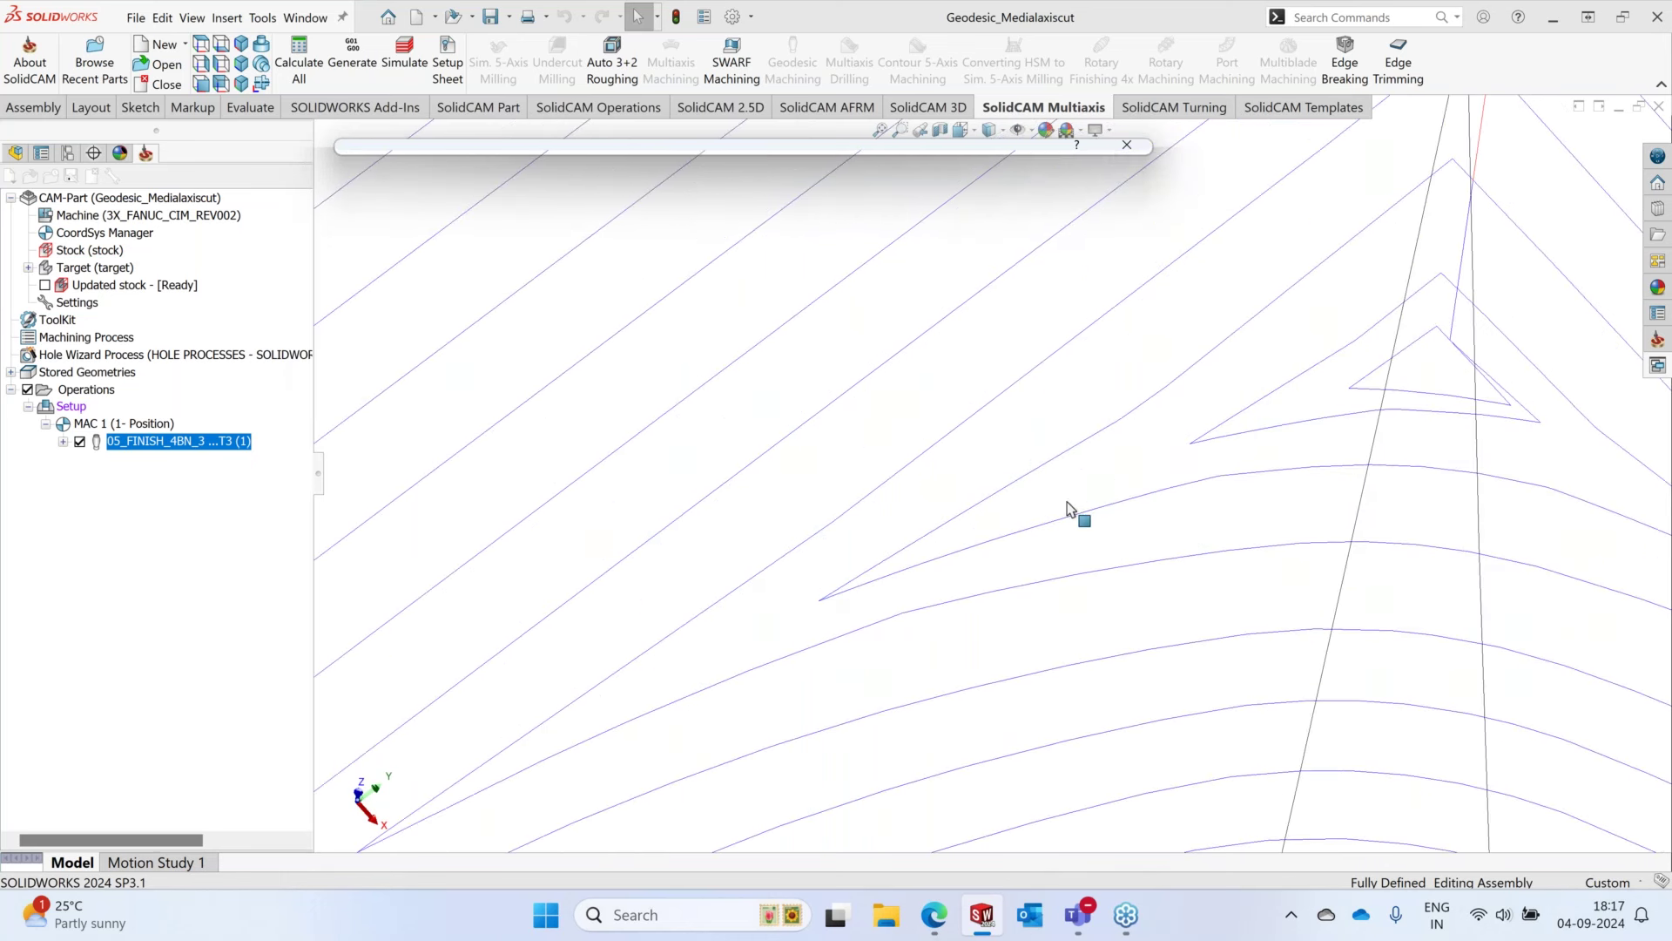
scroll(1041, 514, up, 4)
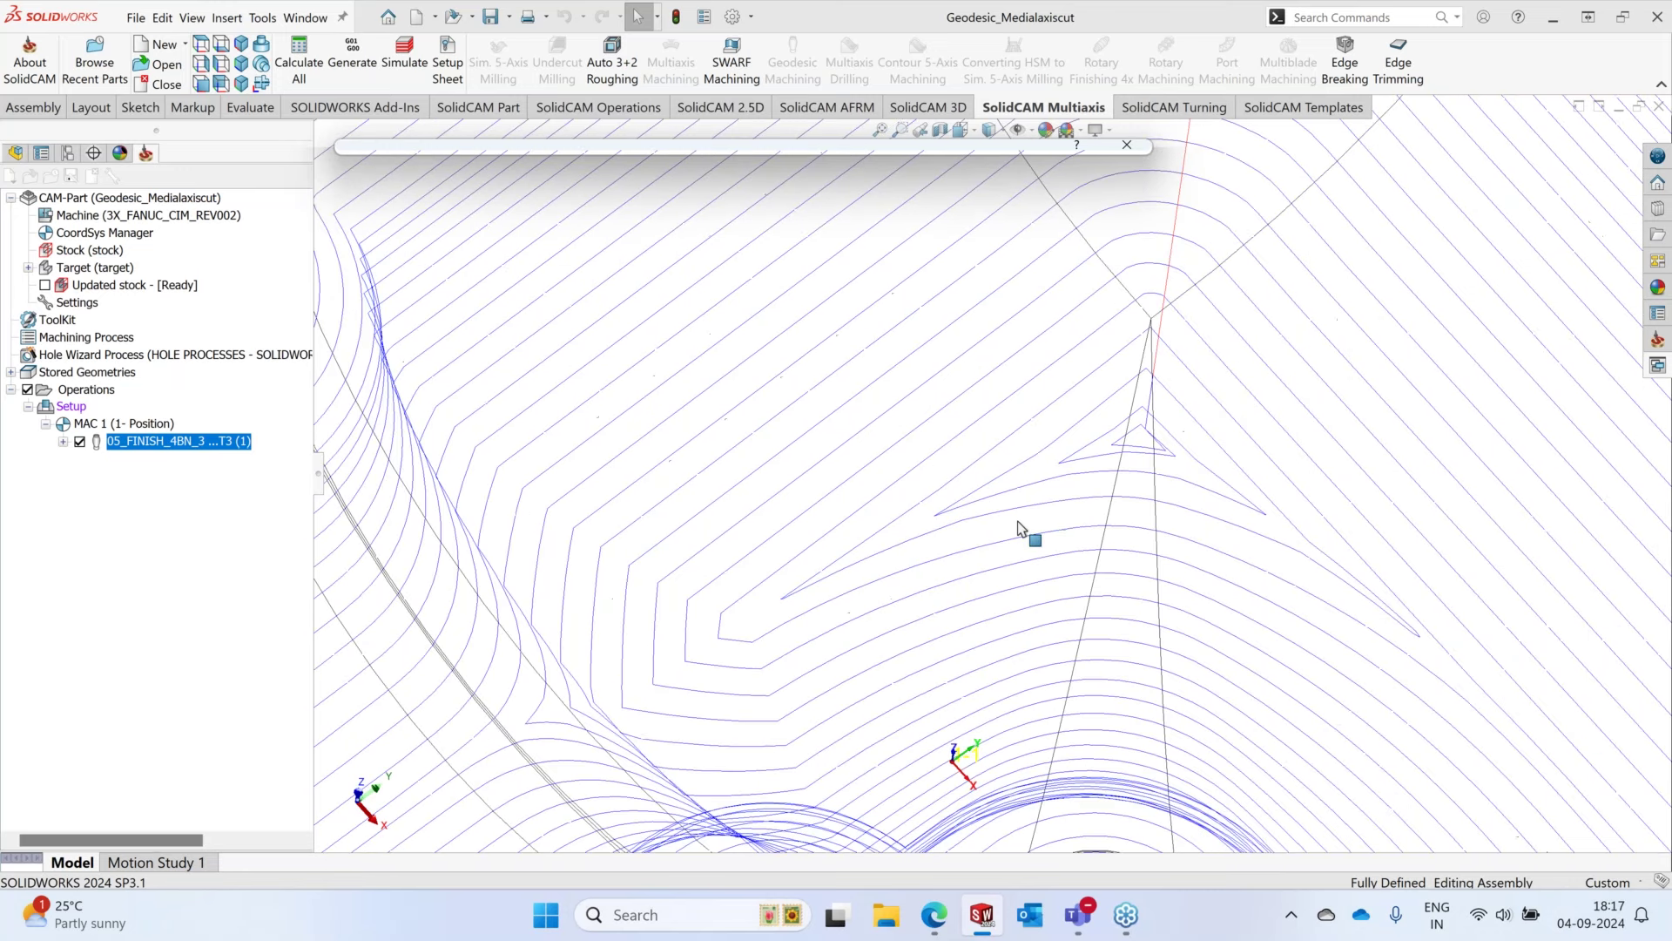
scroll(1019, 527, up, 3)
scroll(714, 618, down, 4)
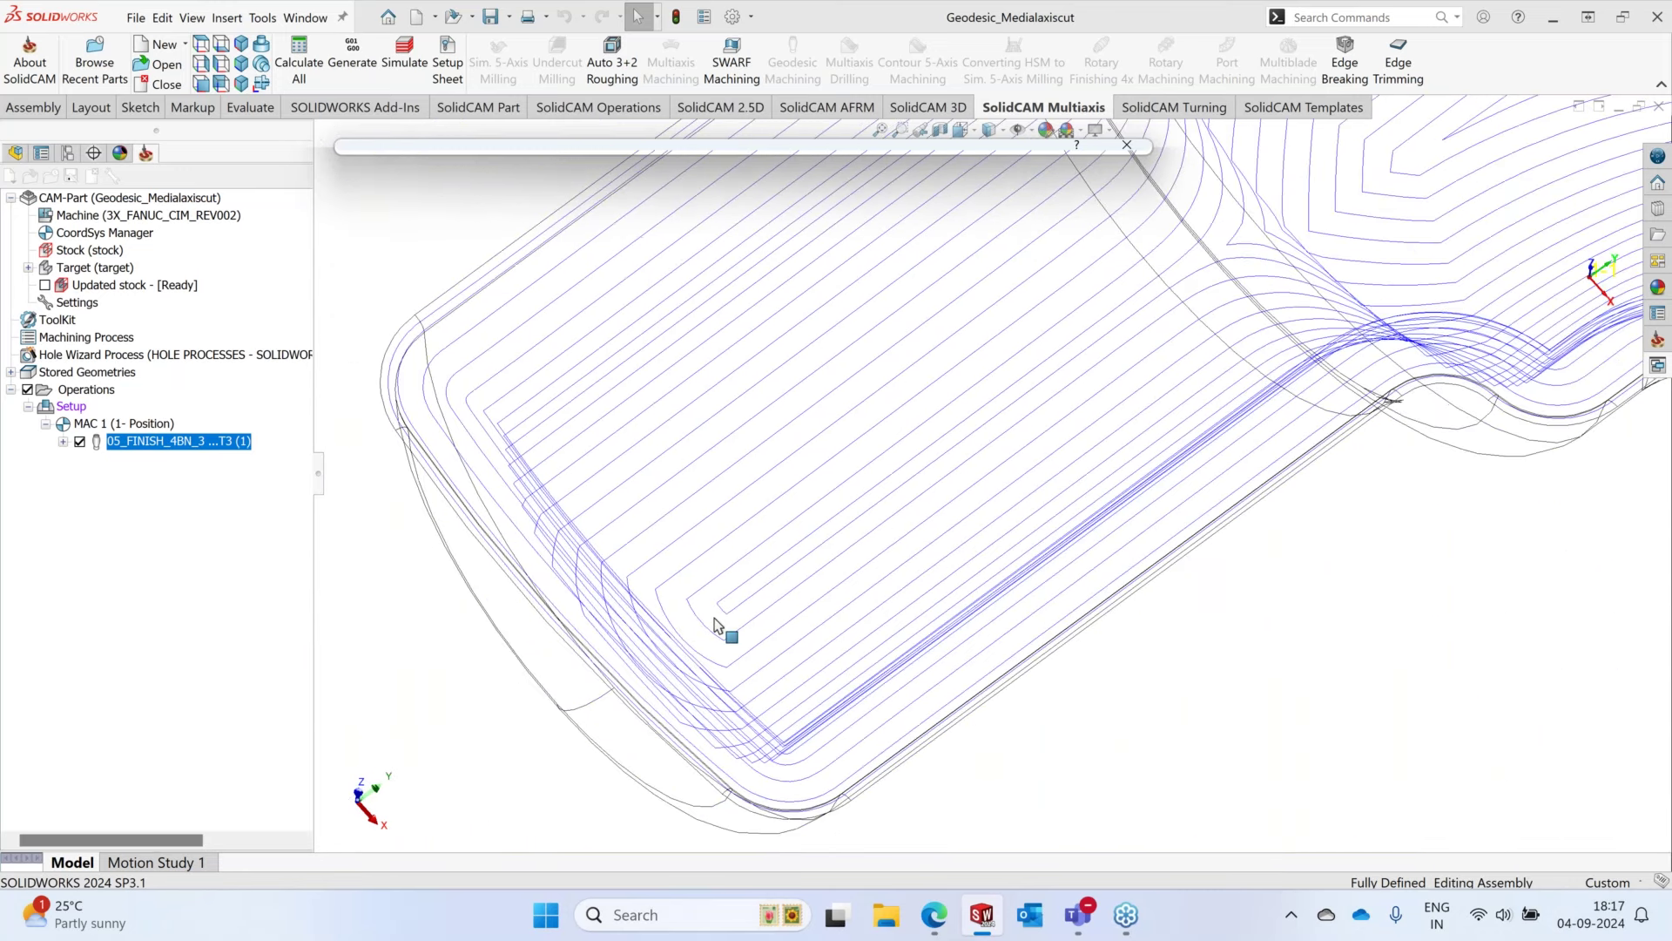
scroll(786, 564, down, 2)
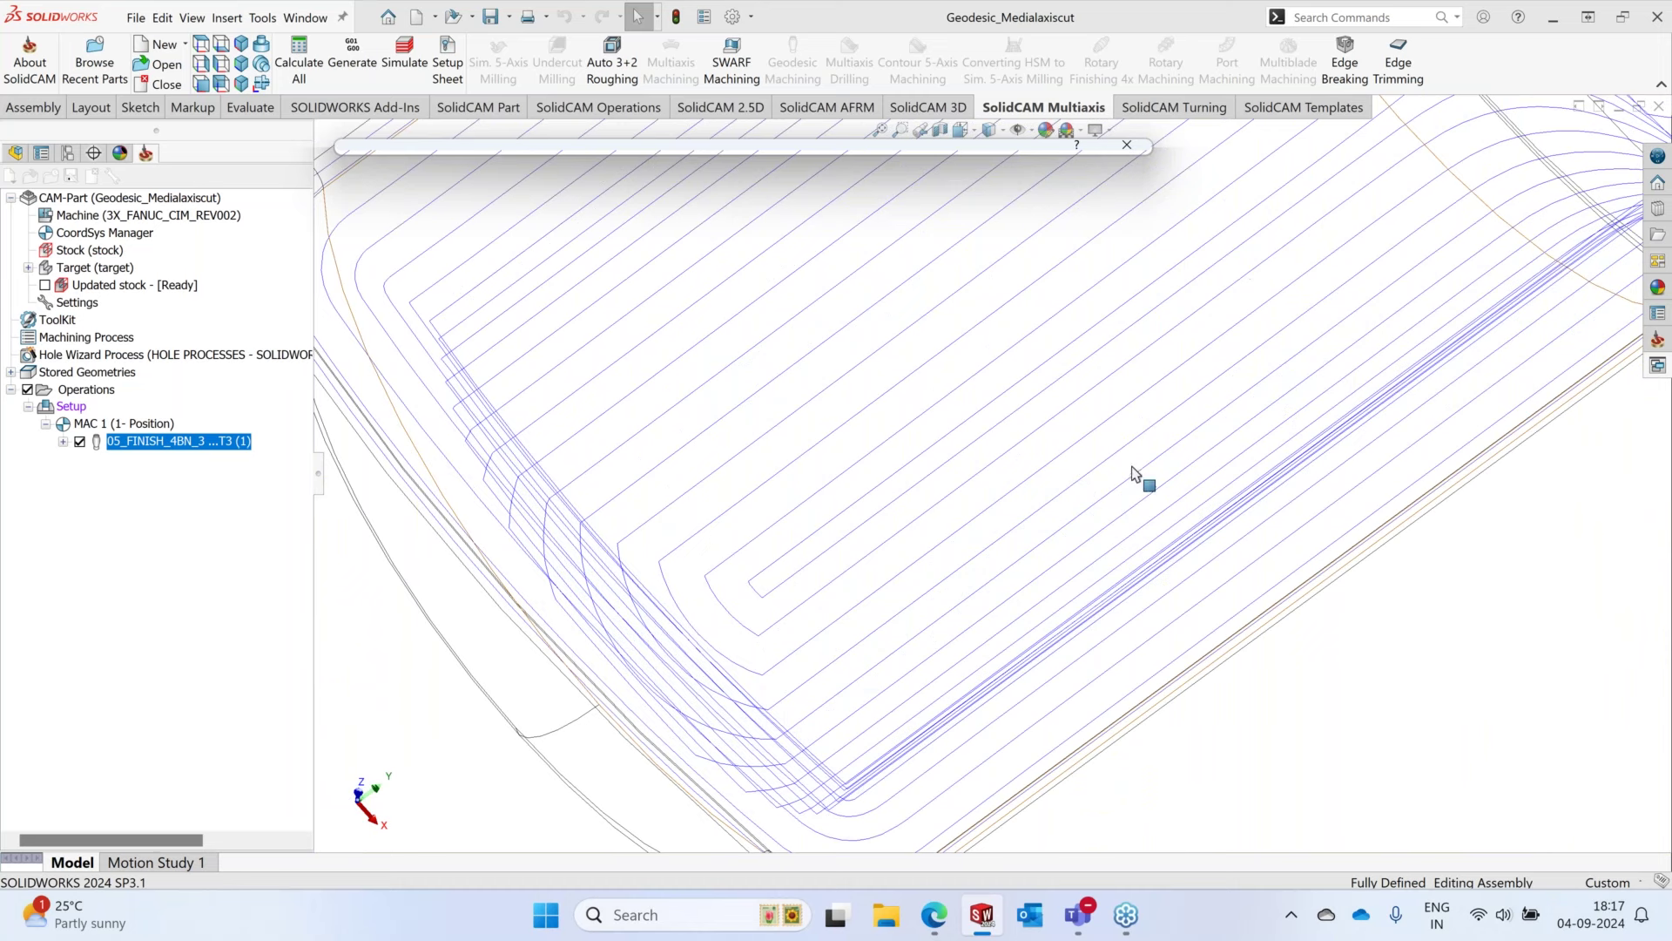
scroll(1130, 480, up, 5)
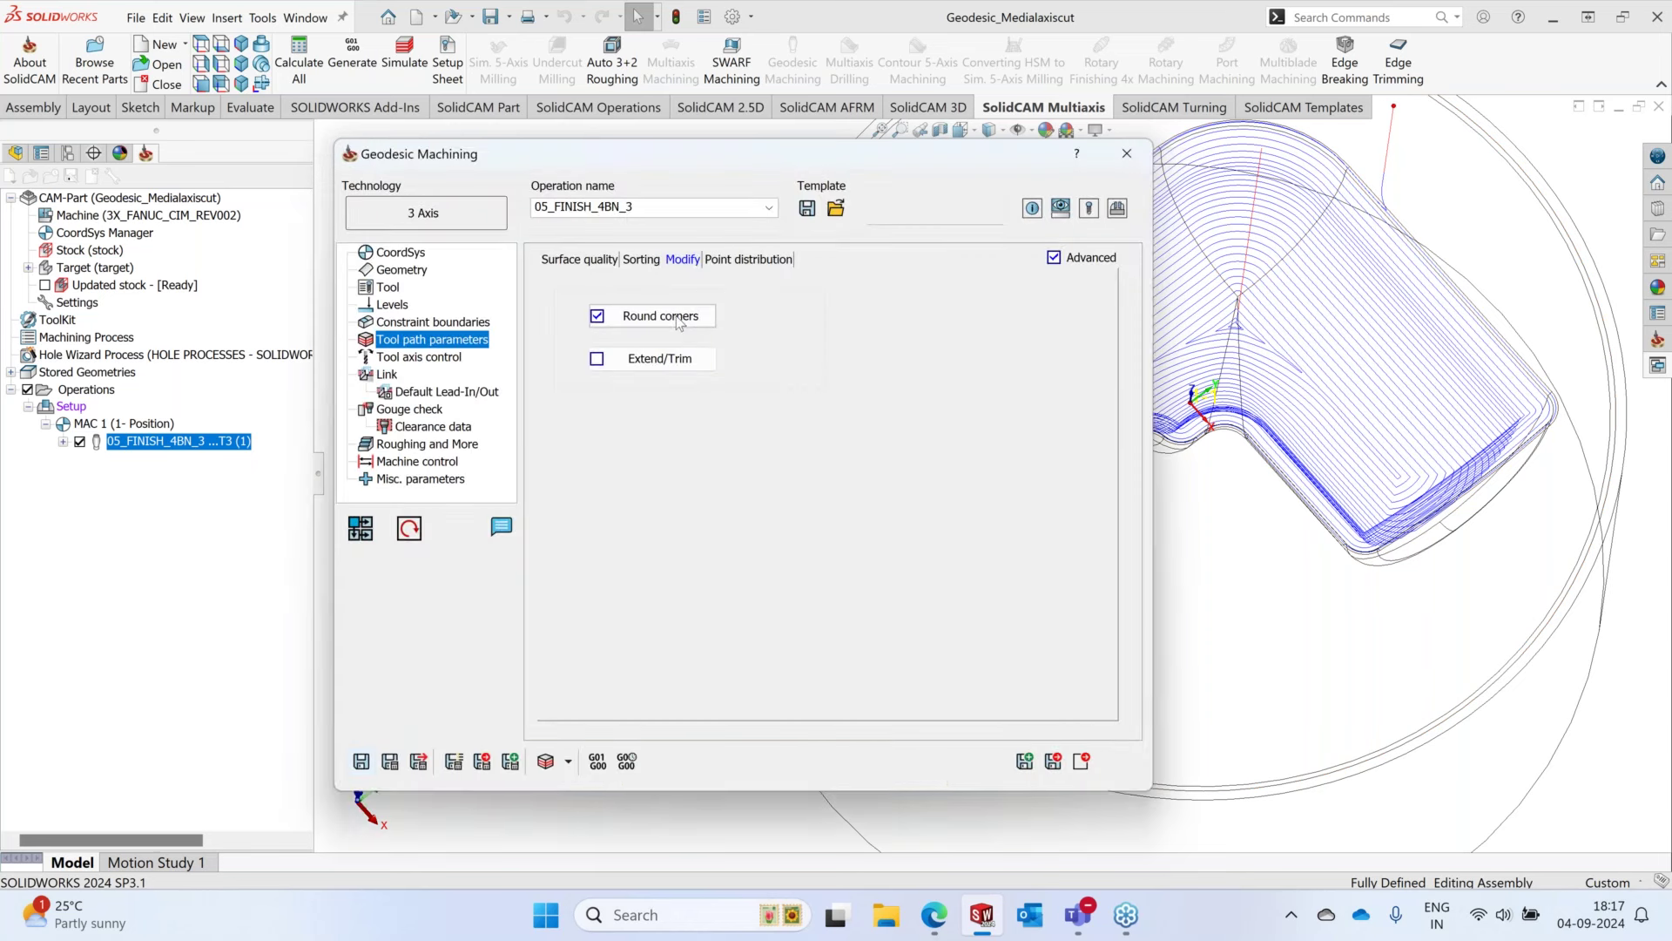
- Change the Medial axis mode of the Round corners settings to Separate contour
click(671, 317)
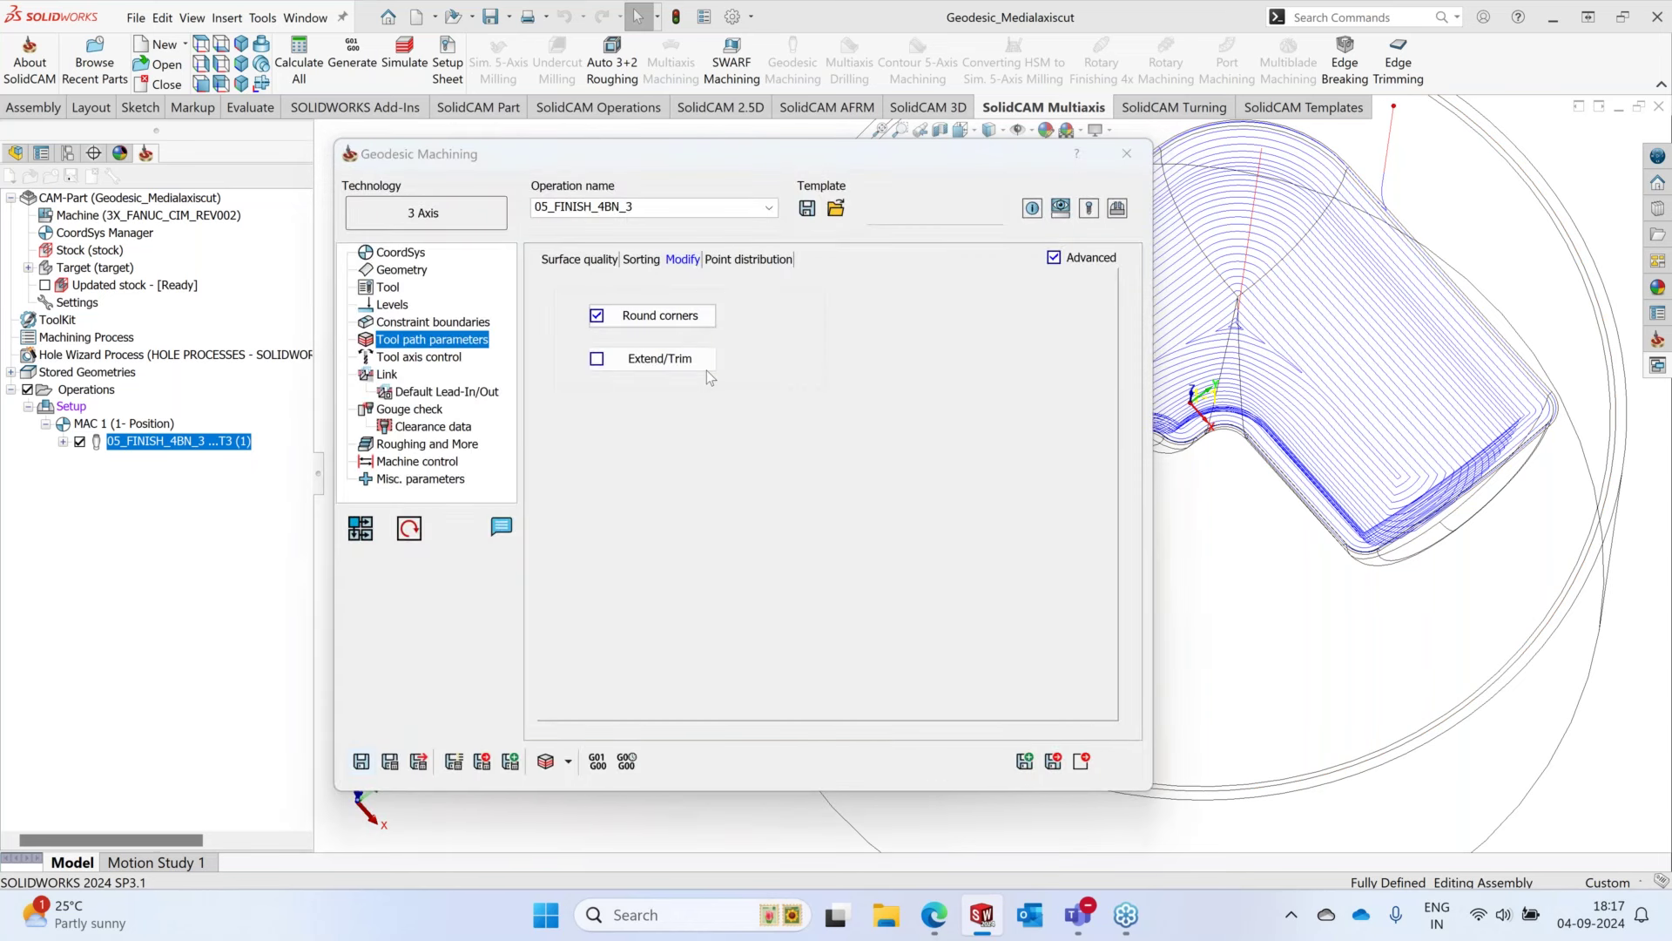
click(858, 316)
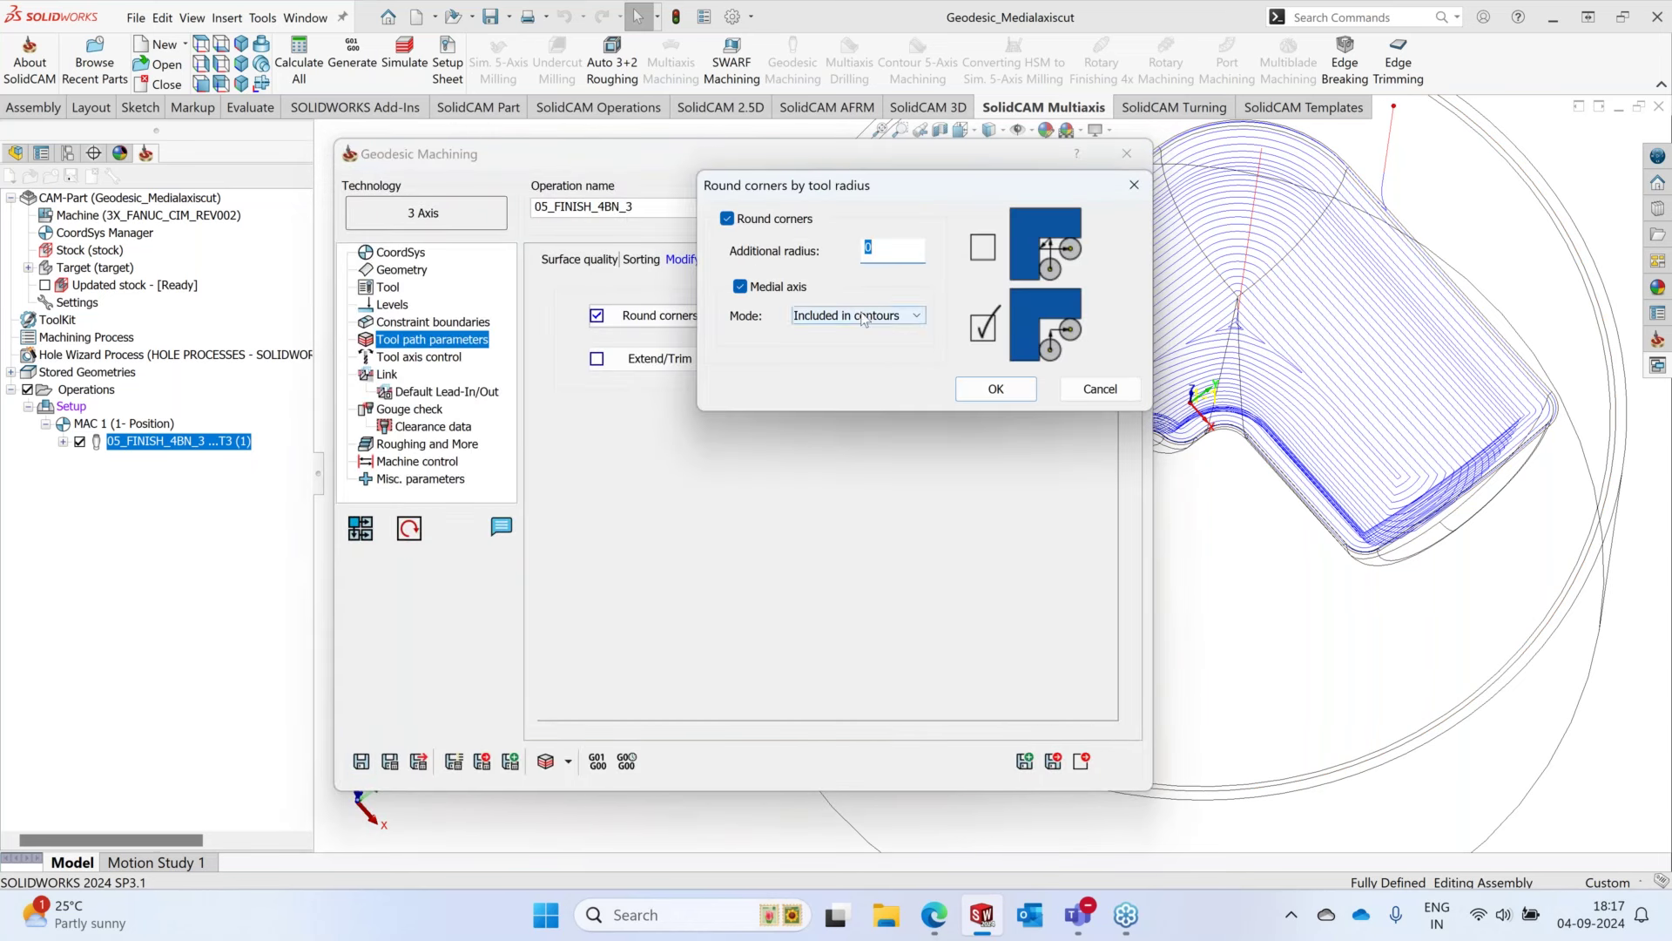
click(836, 350)
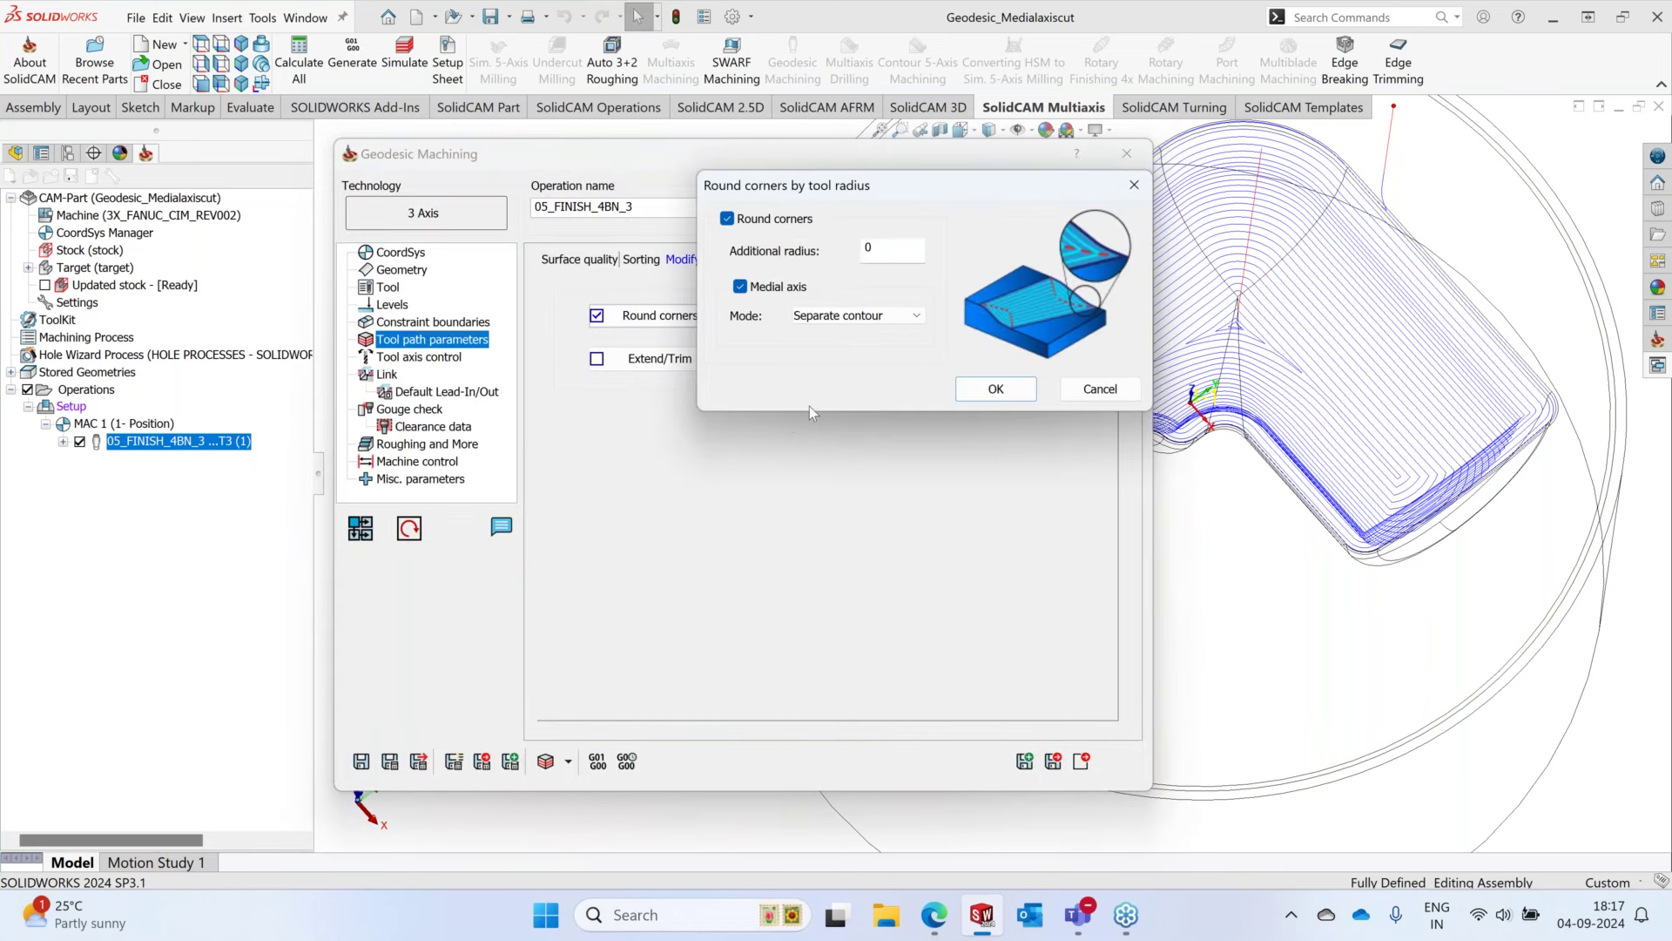
click(998, 391)
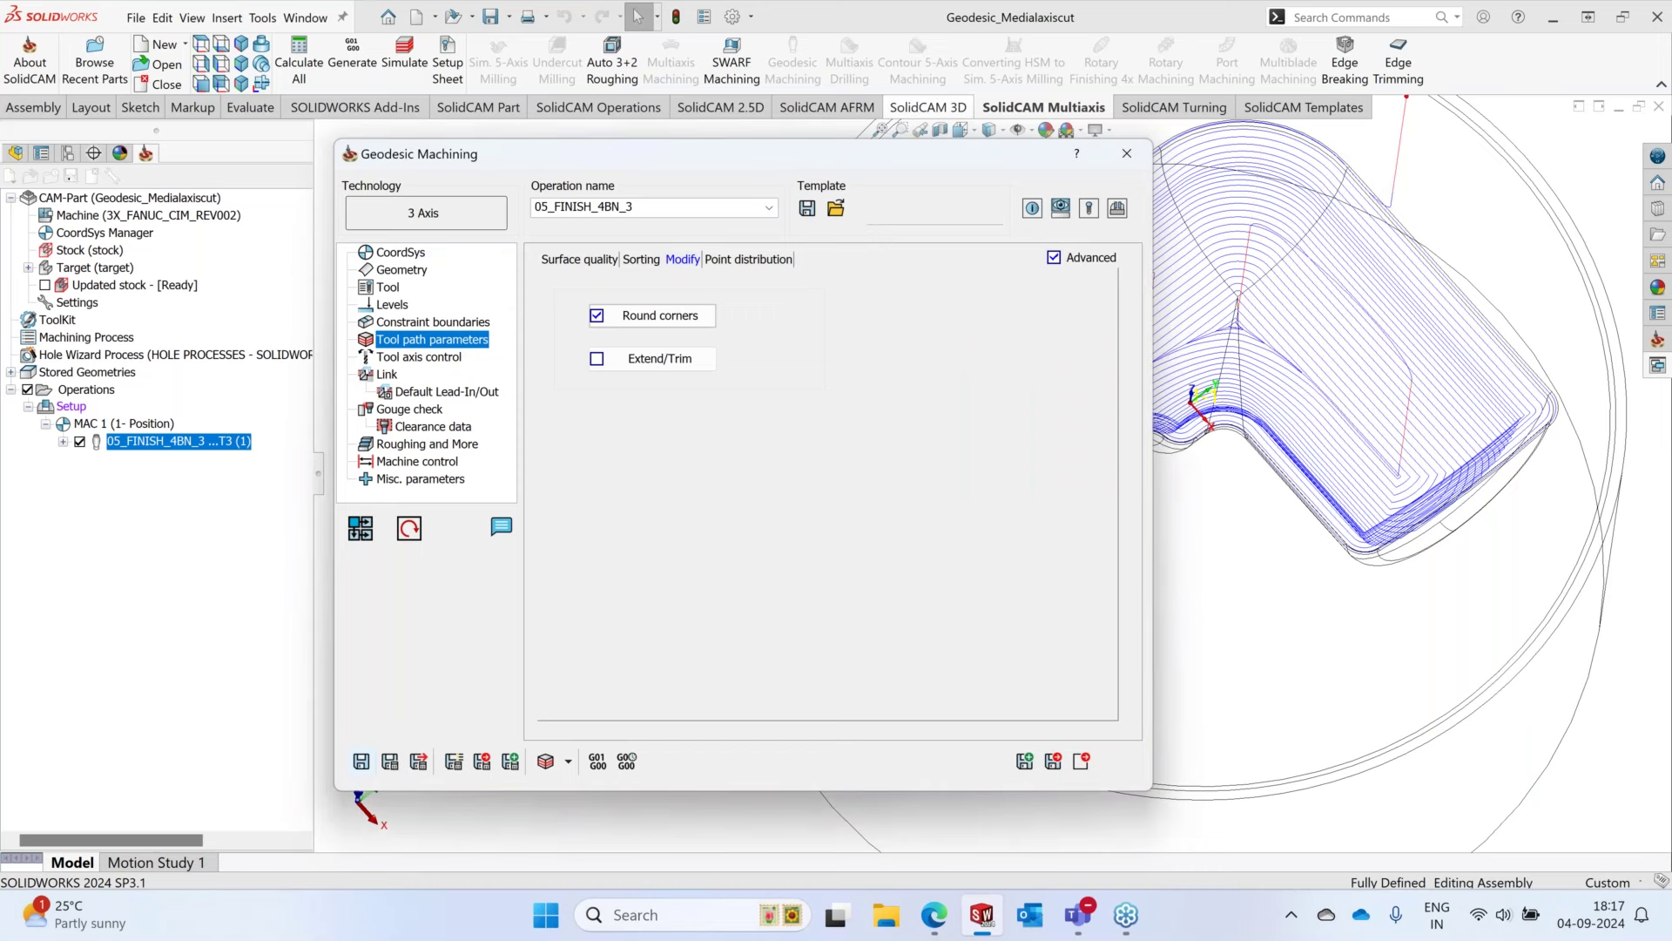
- Examine the separate medial axis contours and their links in the centre and both arms of the elbow pocket
click(1126, 153)
scroll(1193, 359, down, 5)
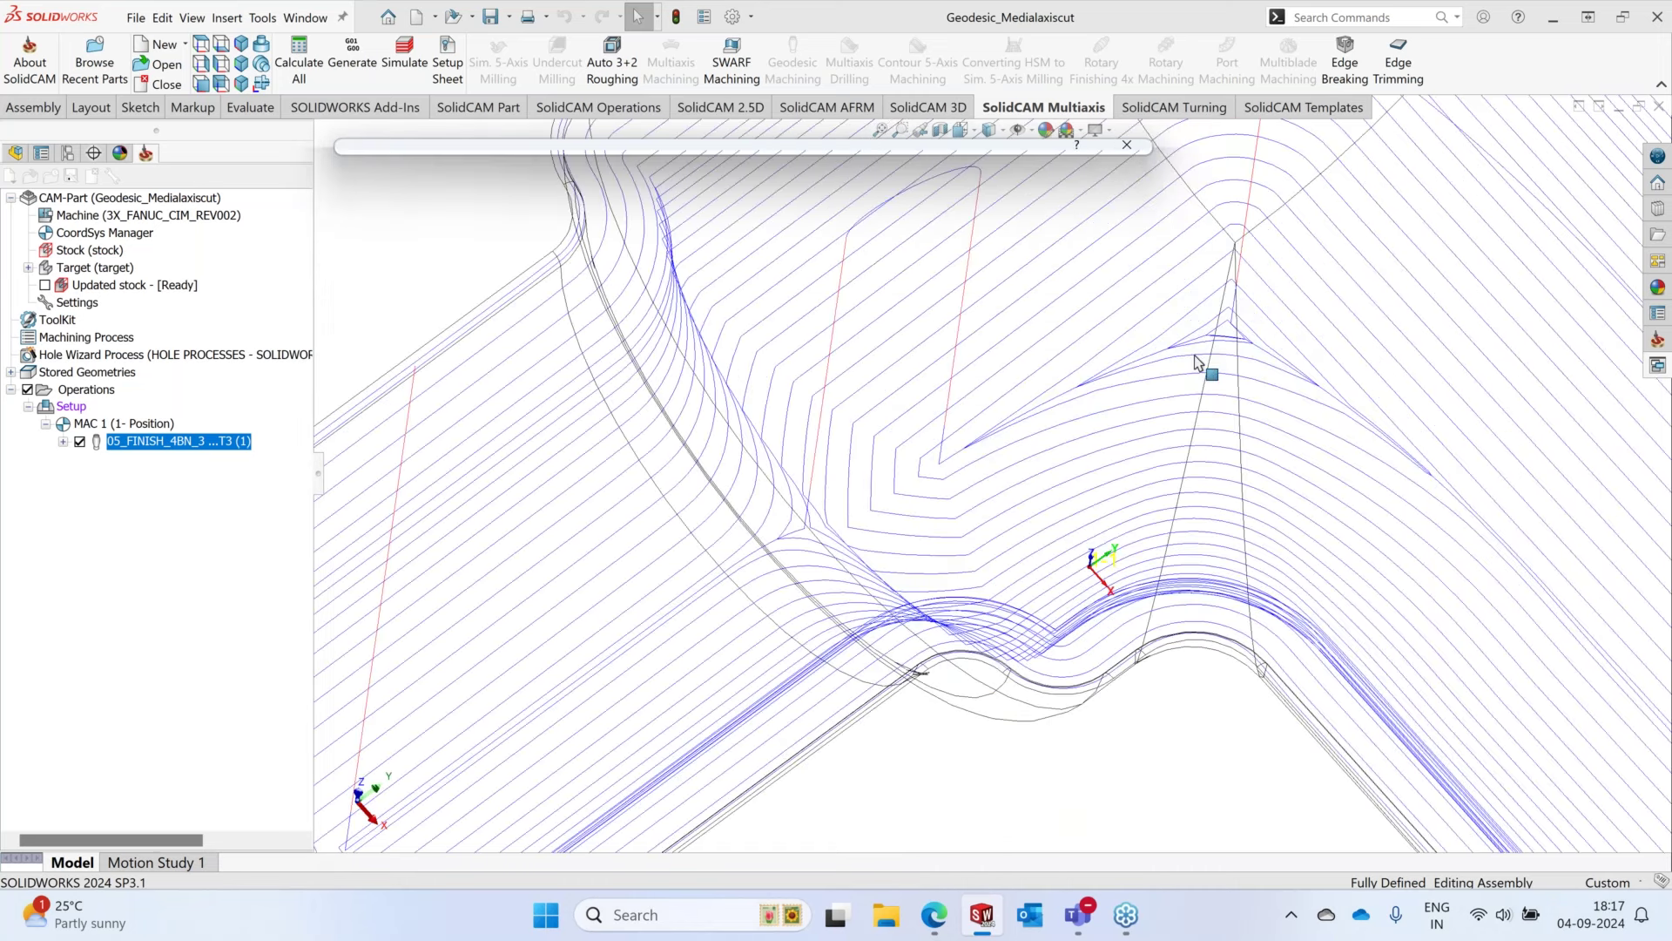
scroll(1195, 361, down, 3)
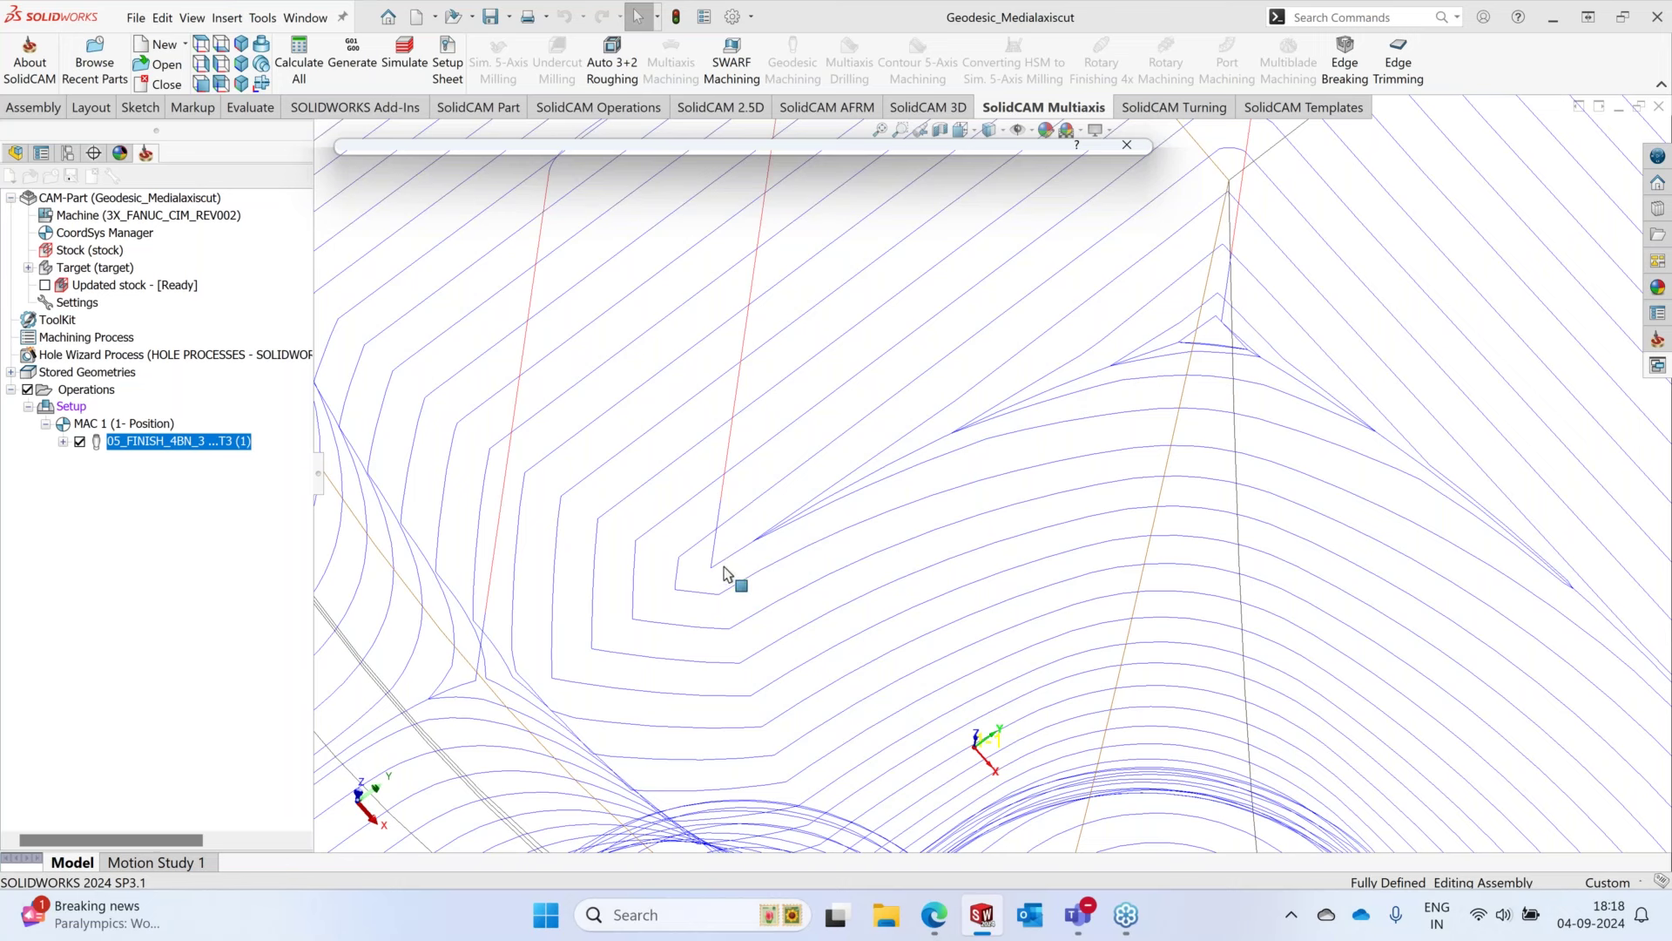
scroll(799, 697, up, 5)
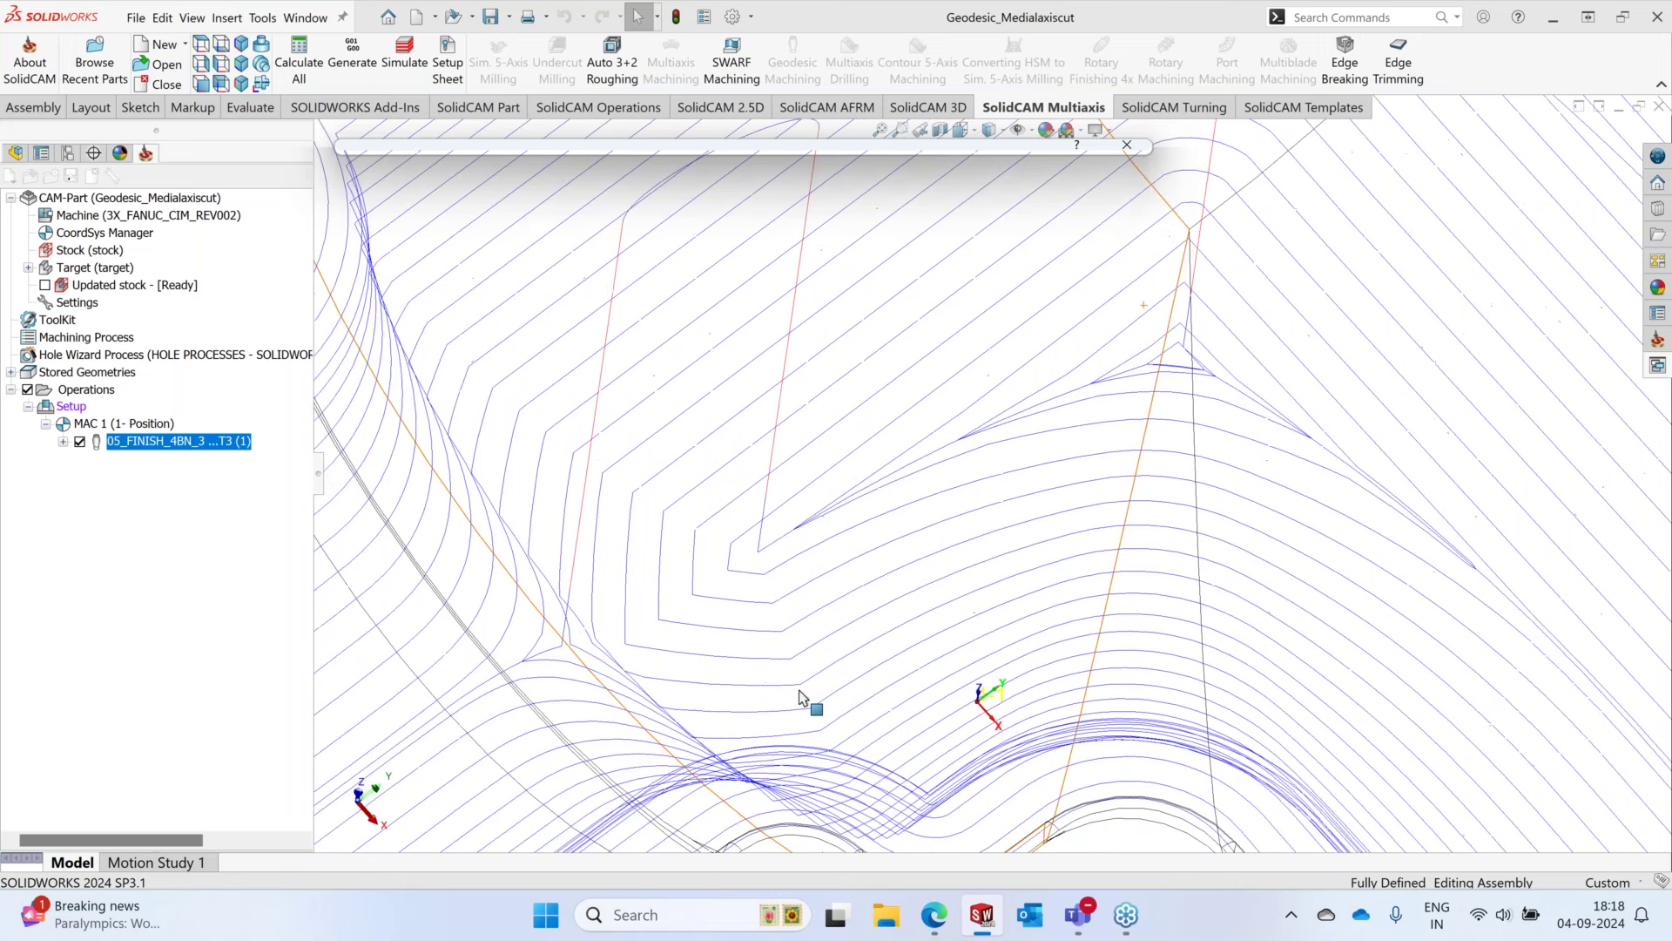
scroll(816, 584, down, 5)
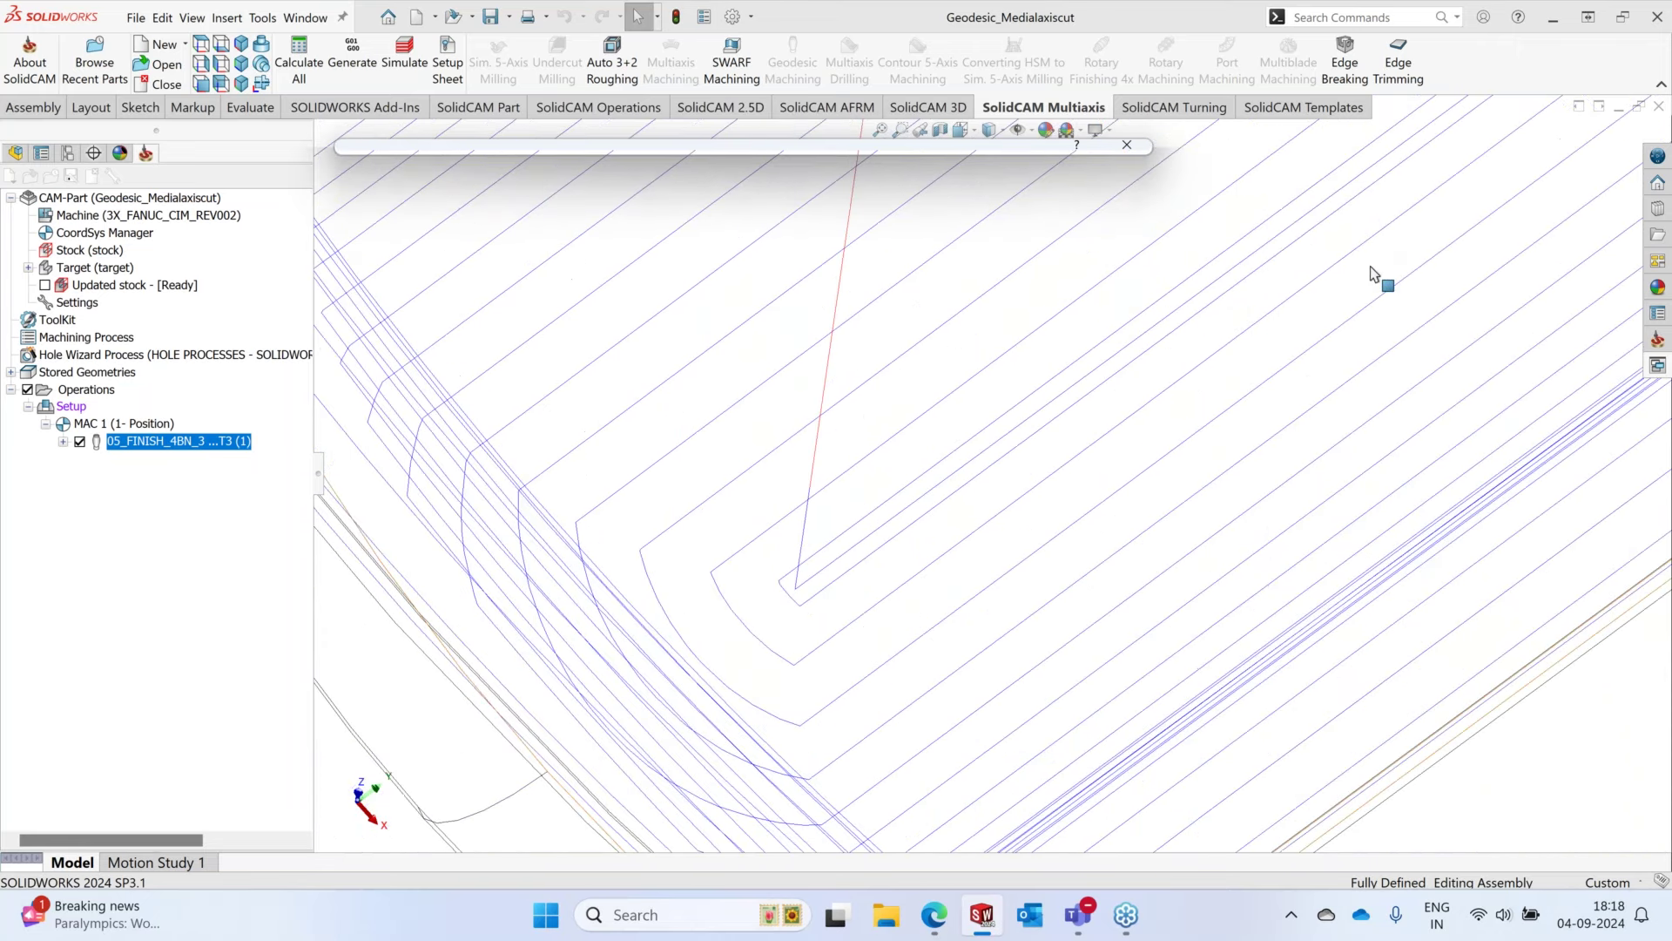
scroll(1376, 277, up, 3)
scroll(1372, 225, down, 2)
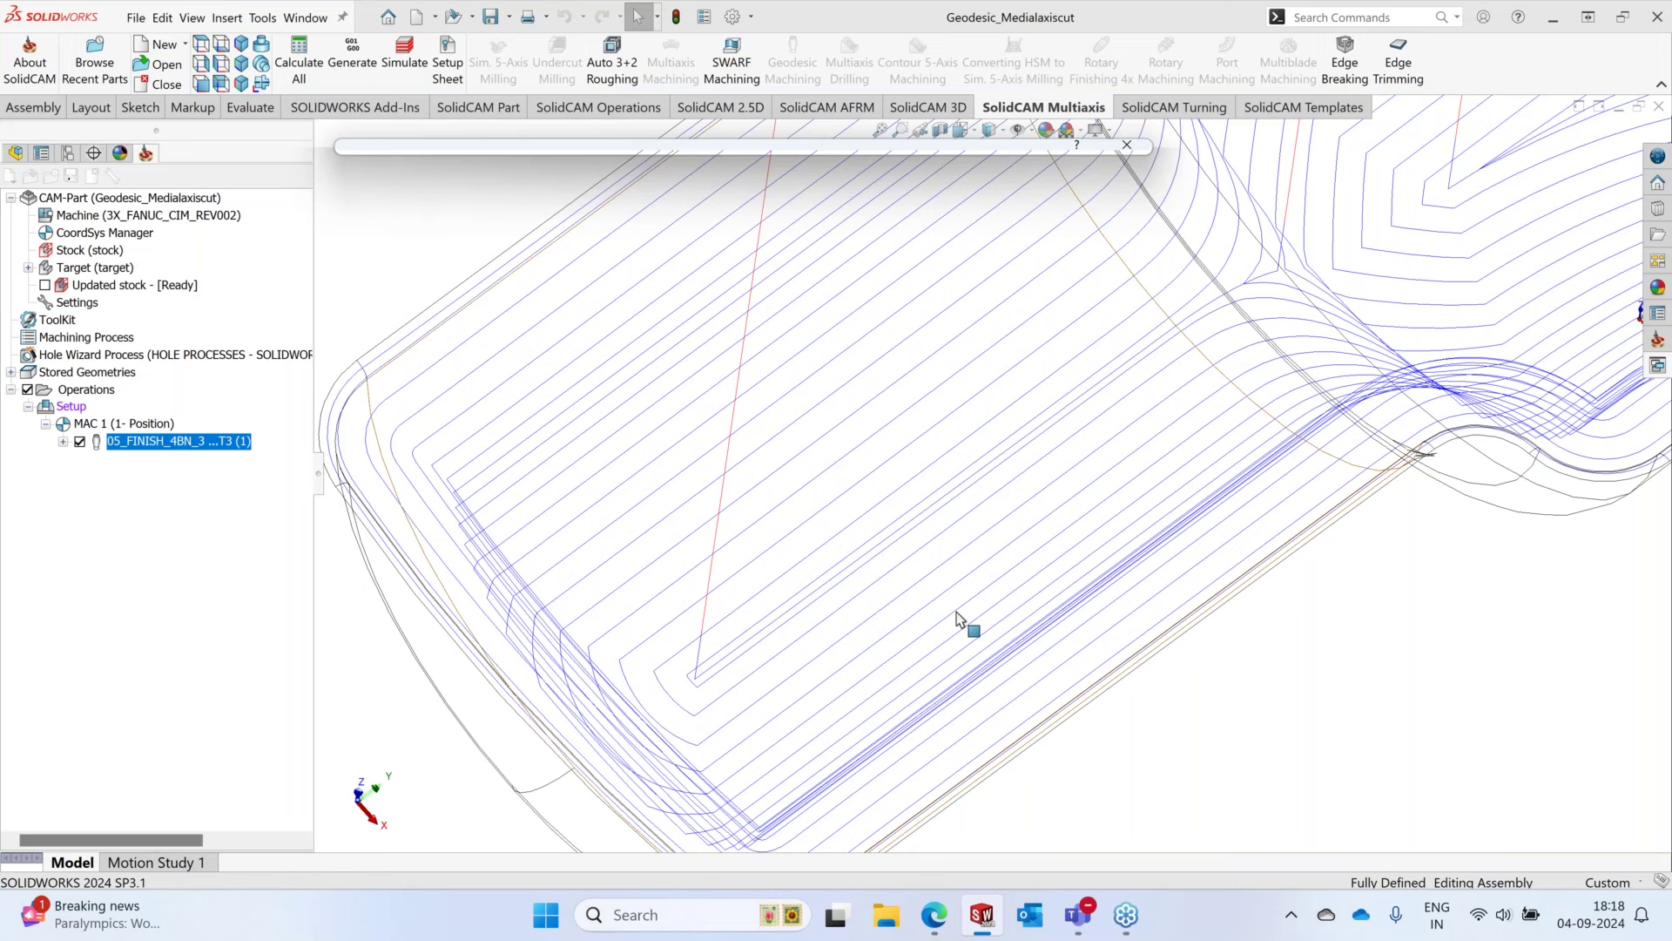
scroll(956, 612, up, 2)
scroll(1001, 607, up, 2)
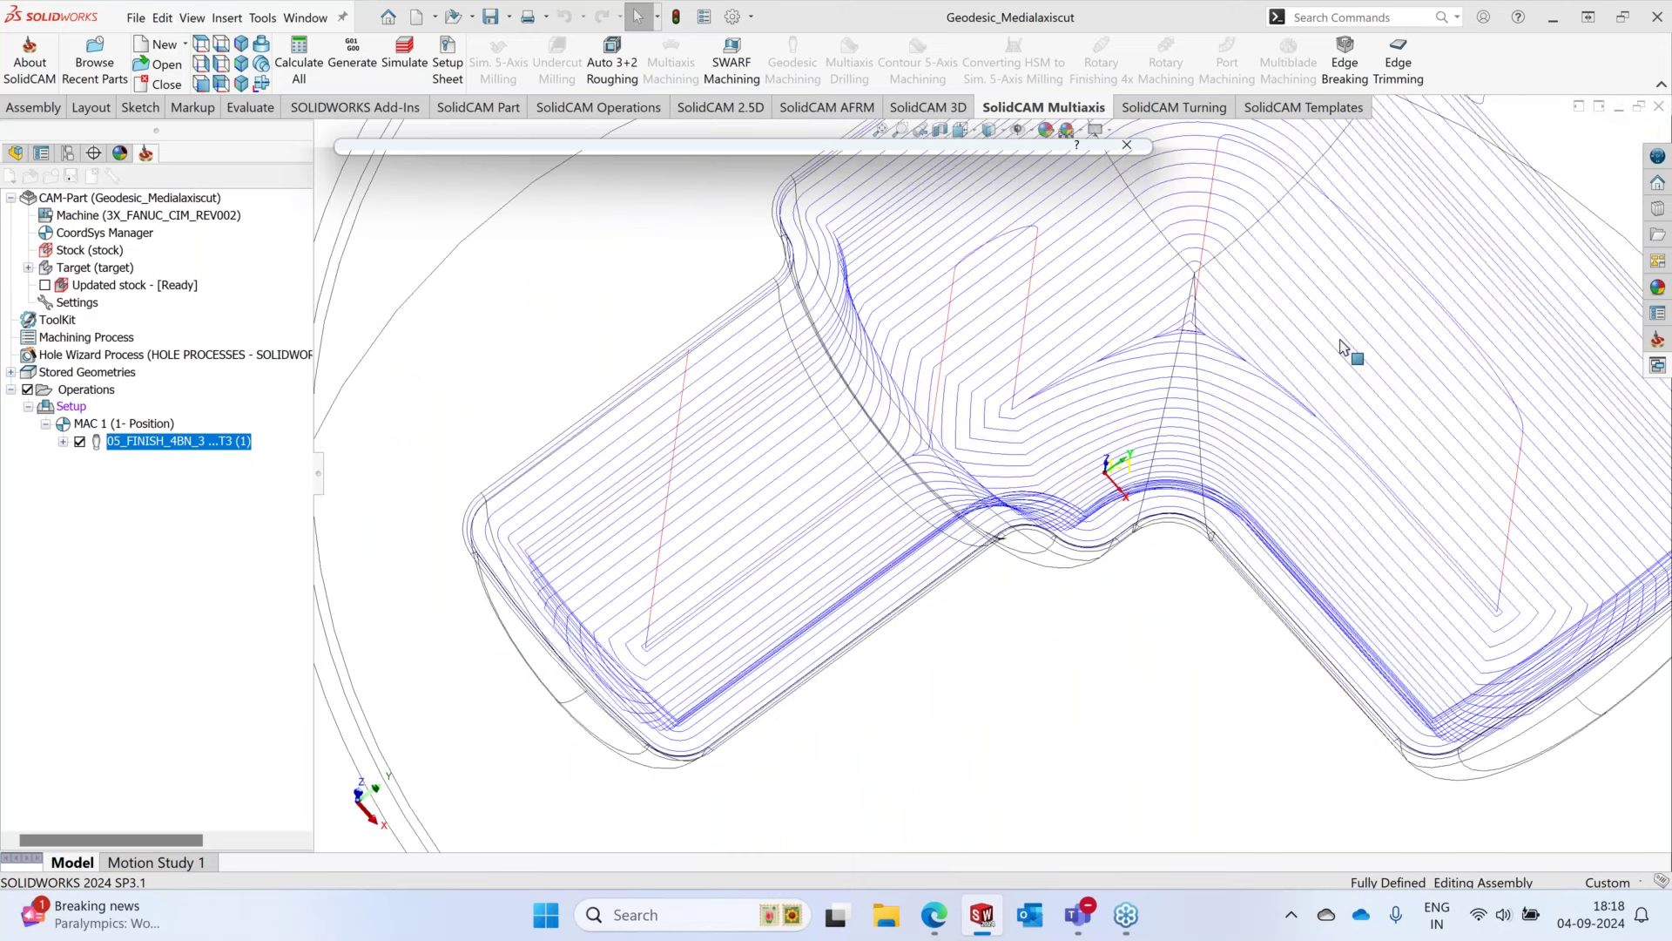
scroll(1341, 347, down, 3)
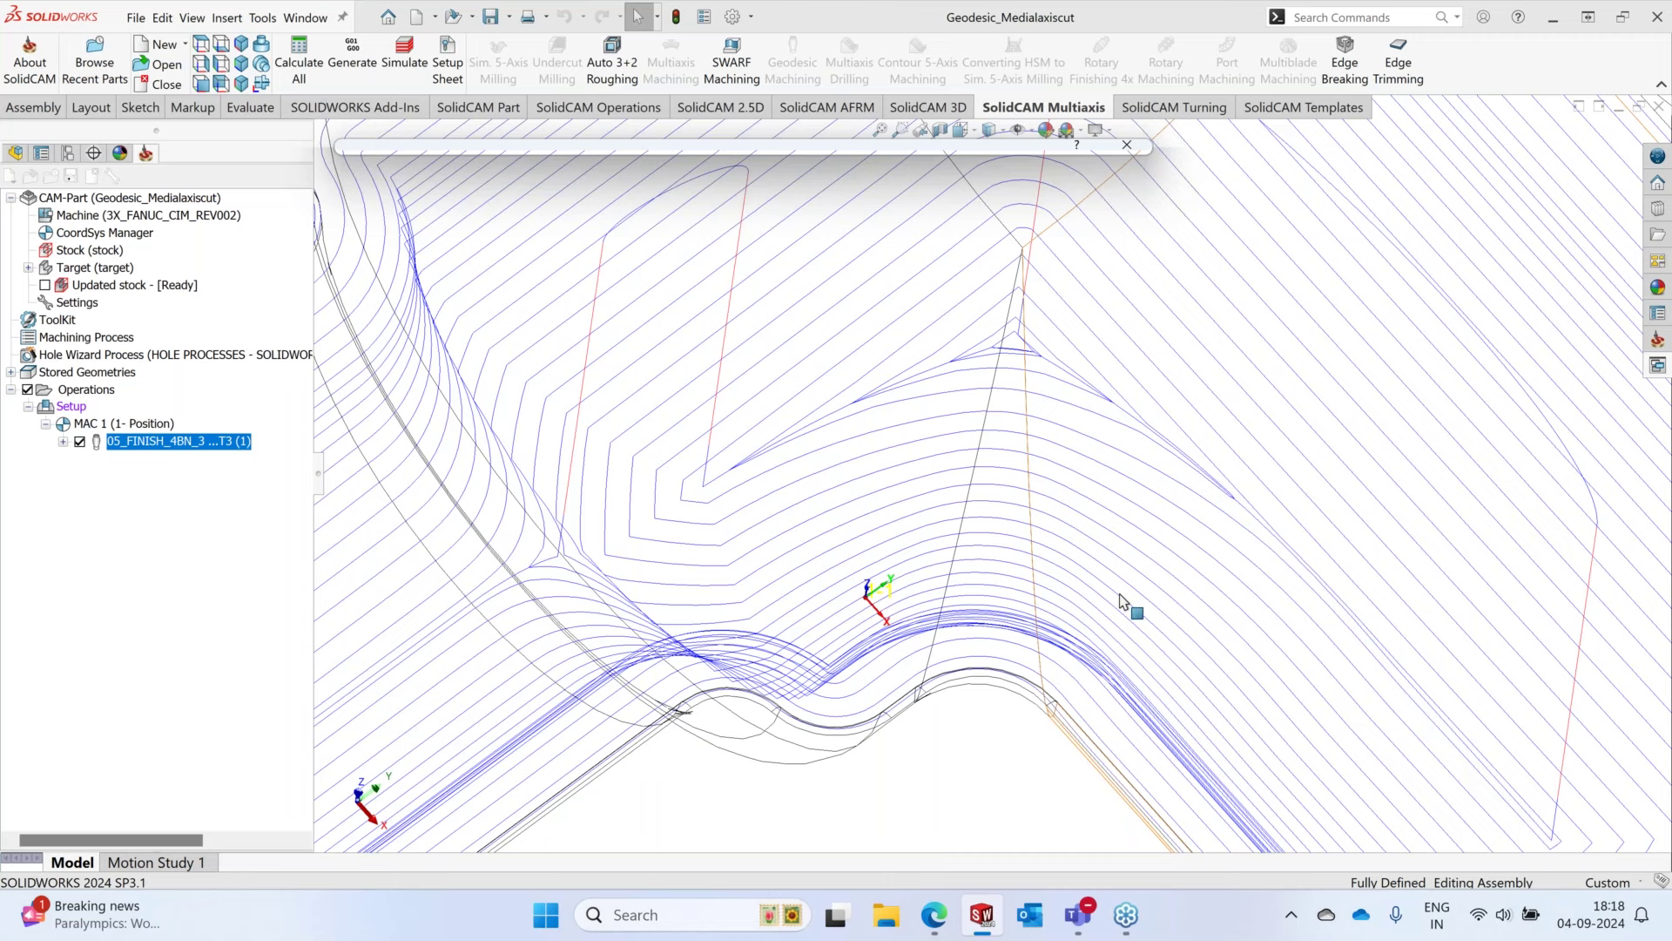
scroll(1123, 601, up, 5)
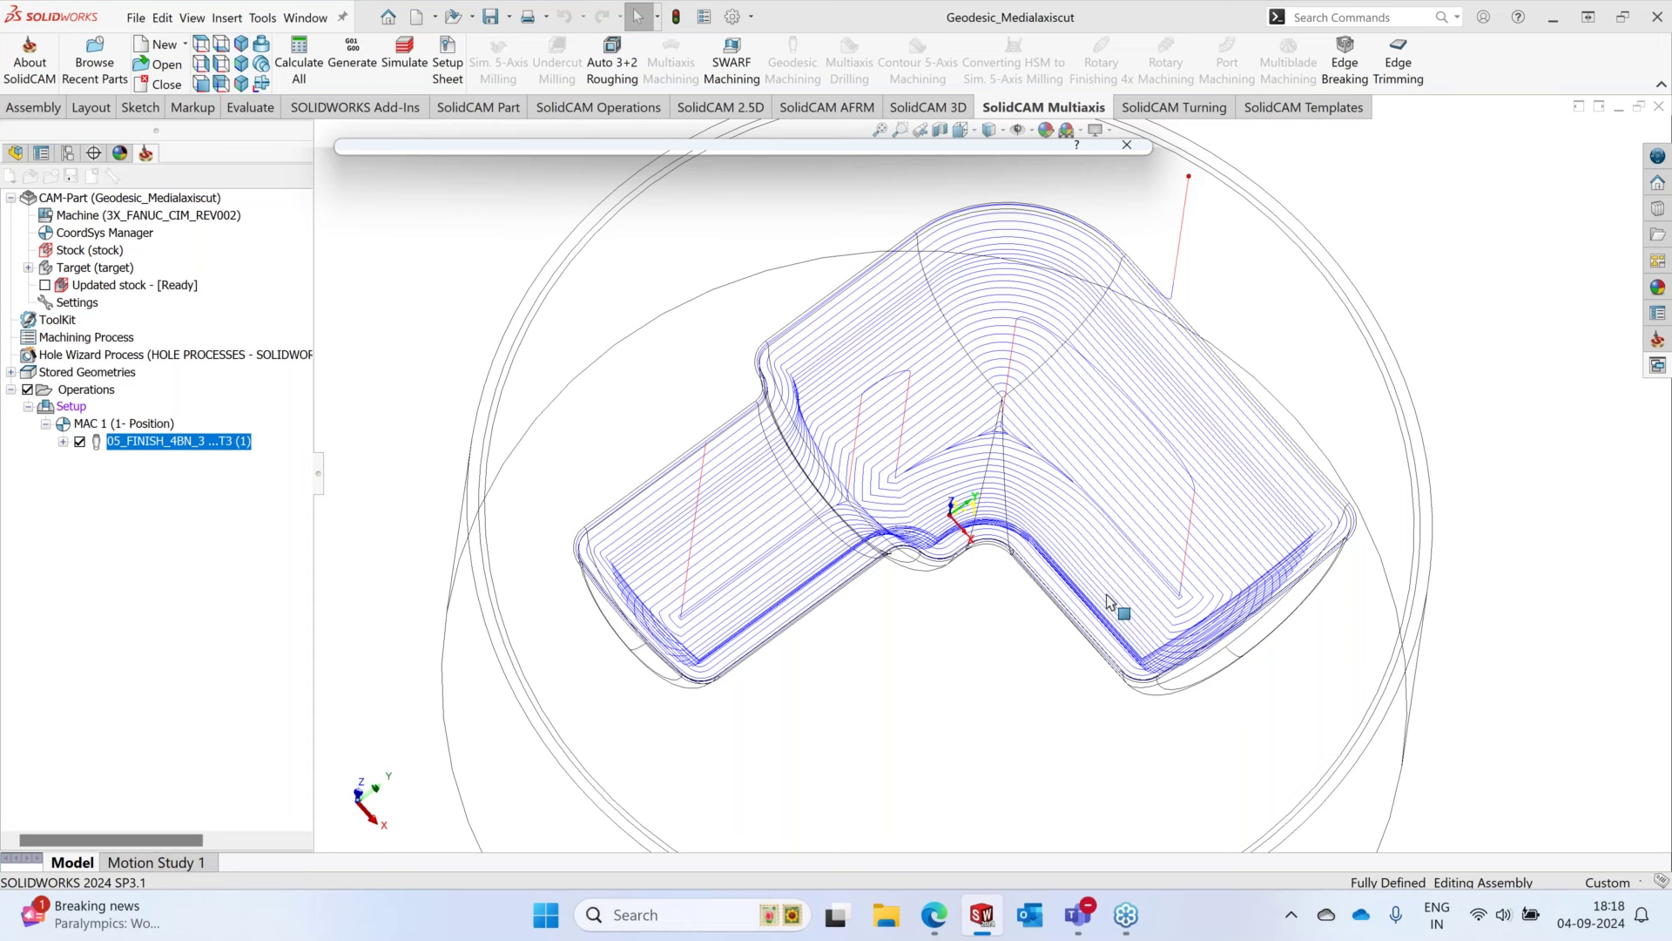
- Close the current operation and open the CAM-Part Undercut_Multiaxis from the 3-MULTIAXIS UNDERCUT folder
click(1128, 147)
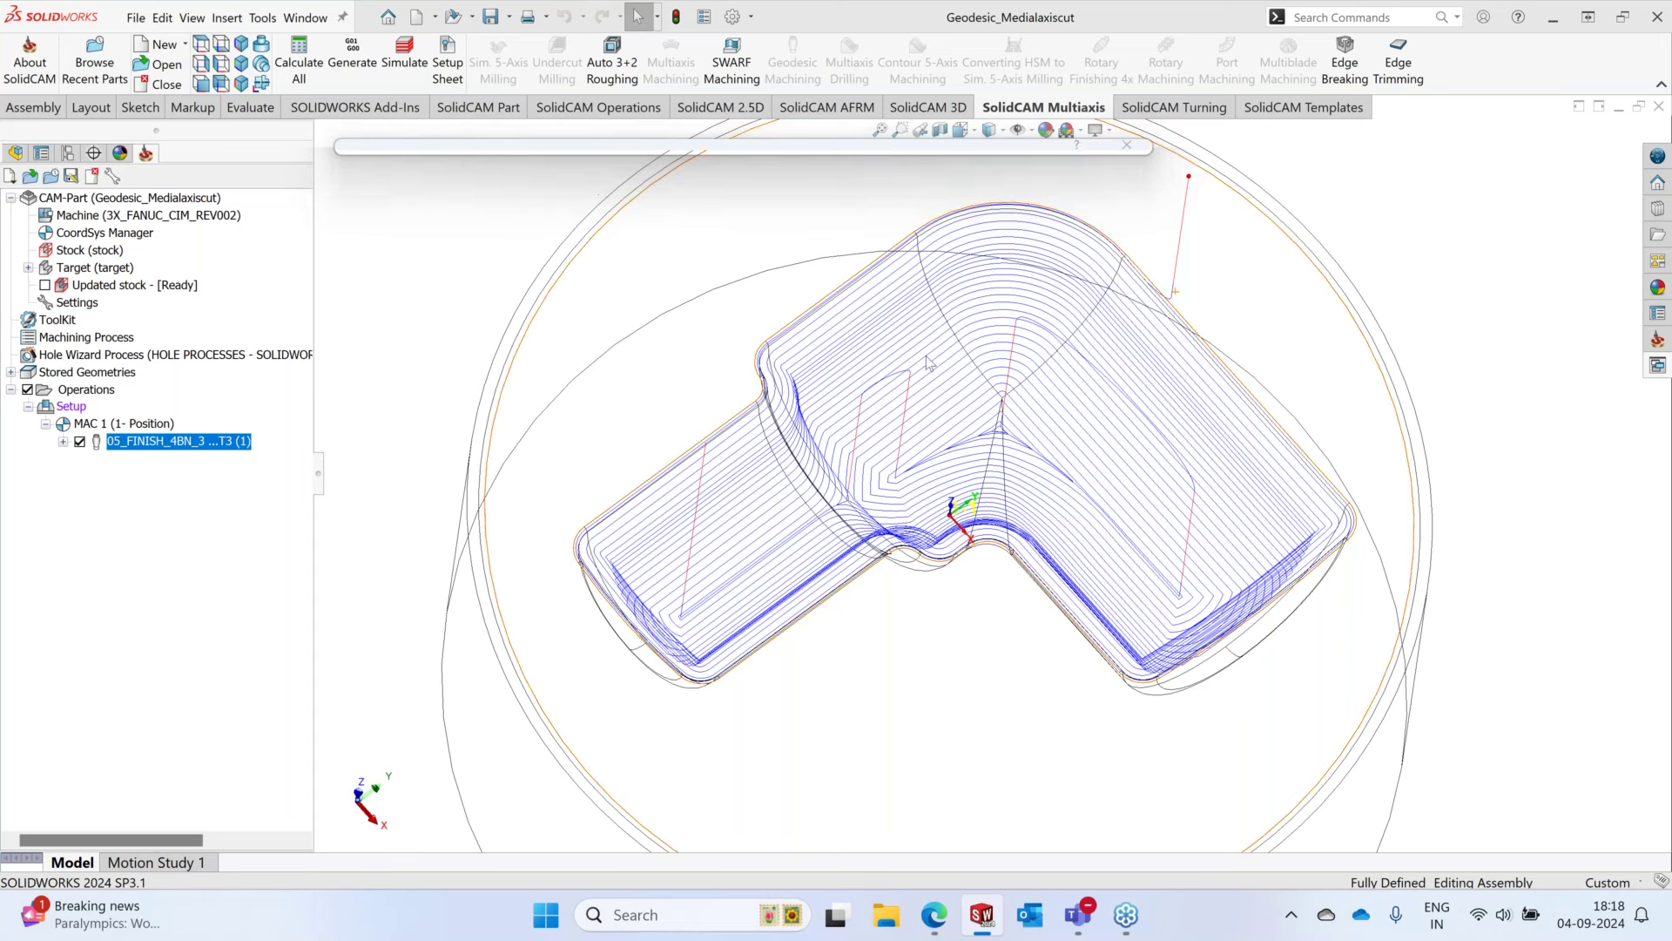
click(262, 18)
mouse_move(348, 107)
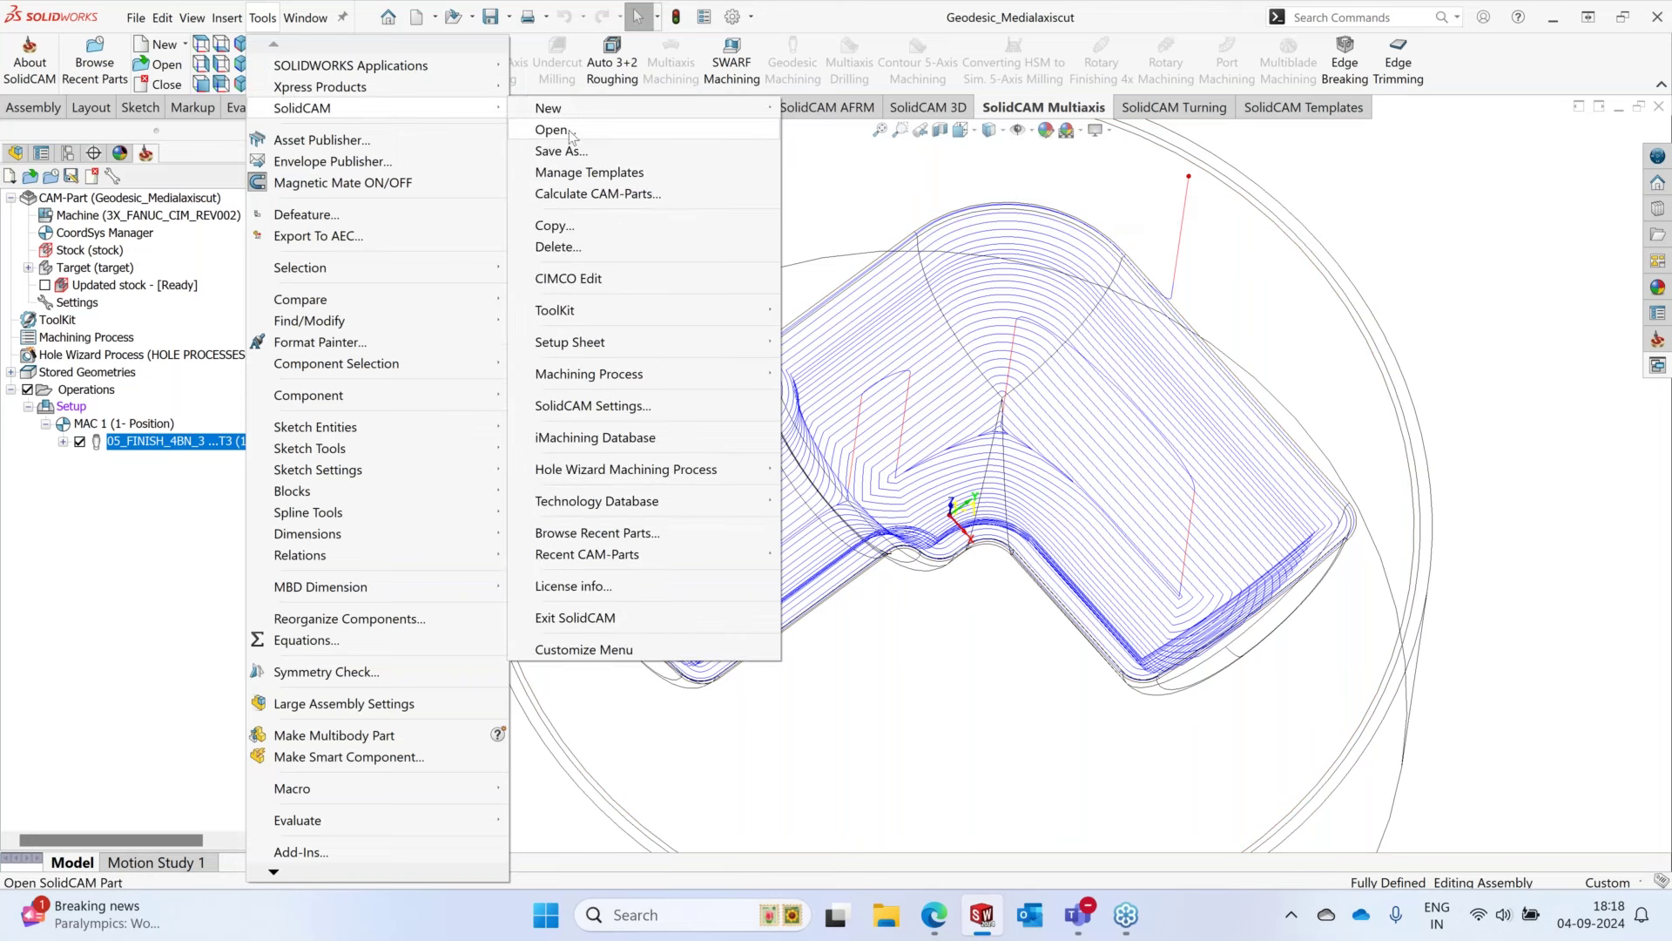
click(552, 130)
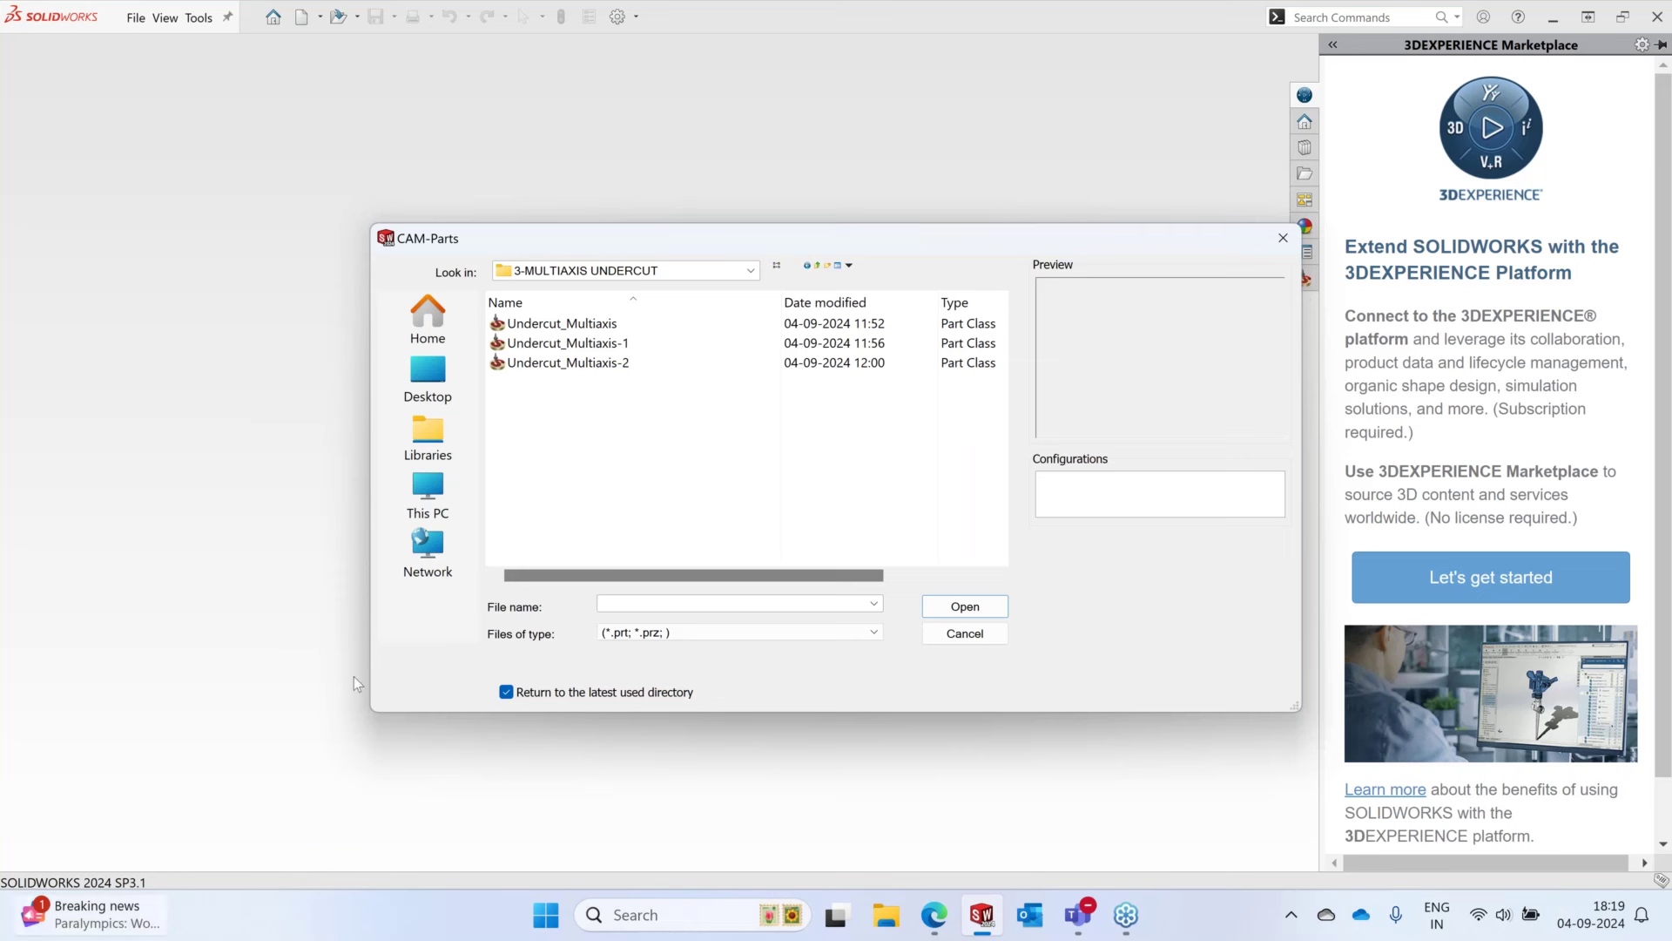
click(570, 324)
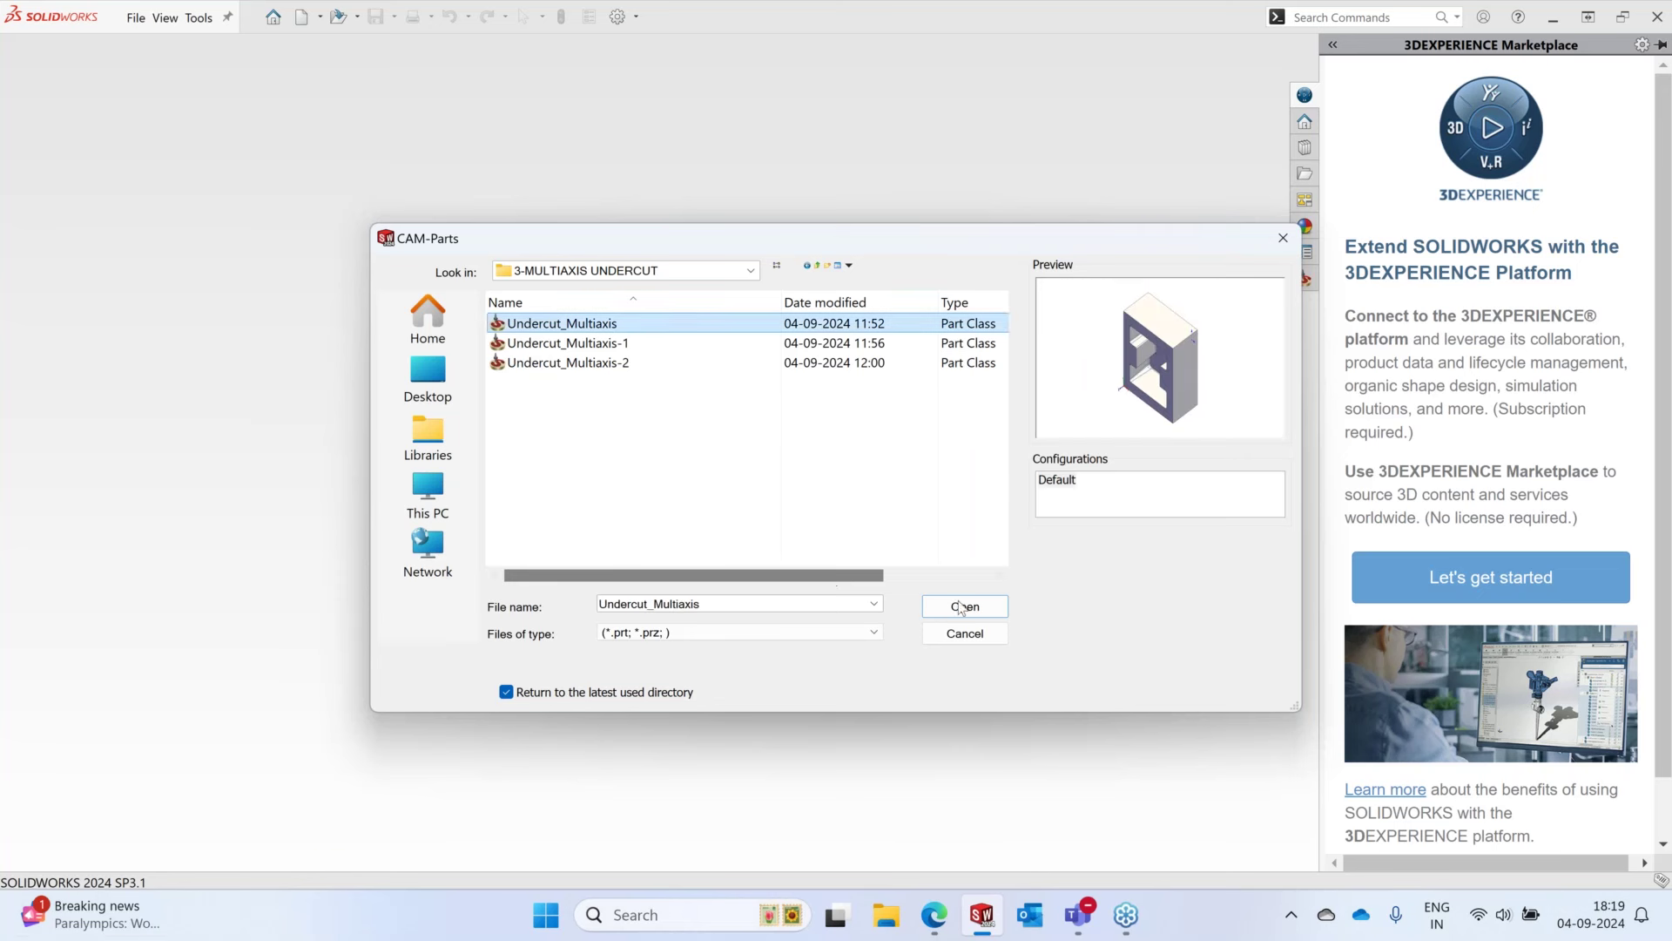
click(961, 607)
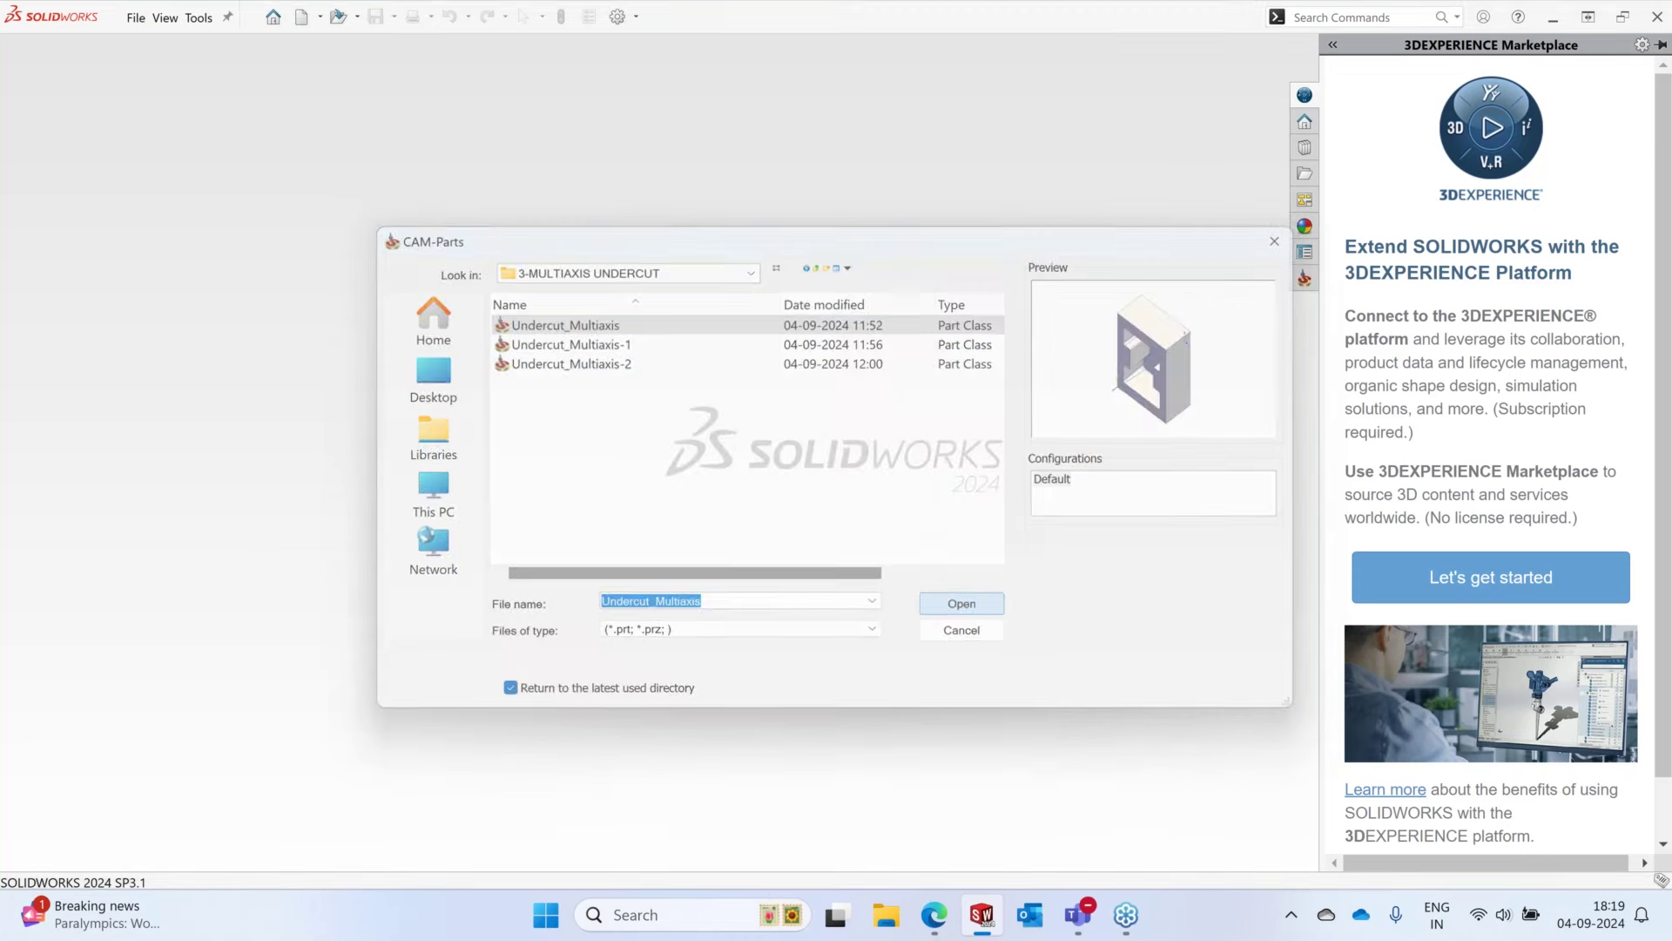
click(1028, 454)
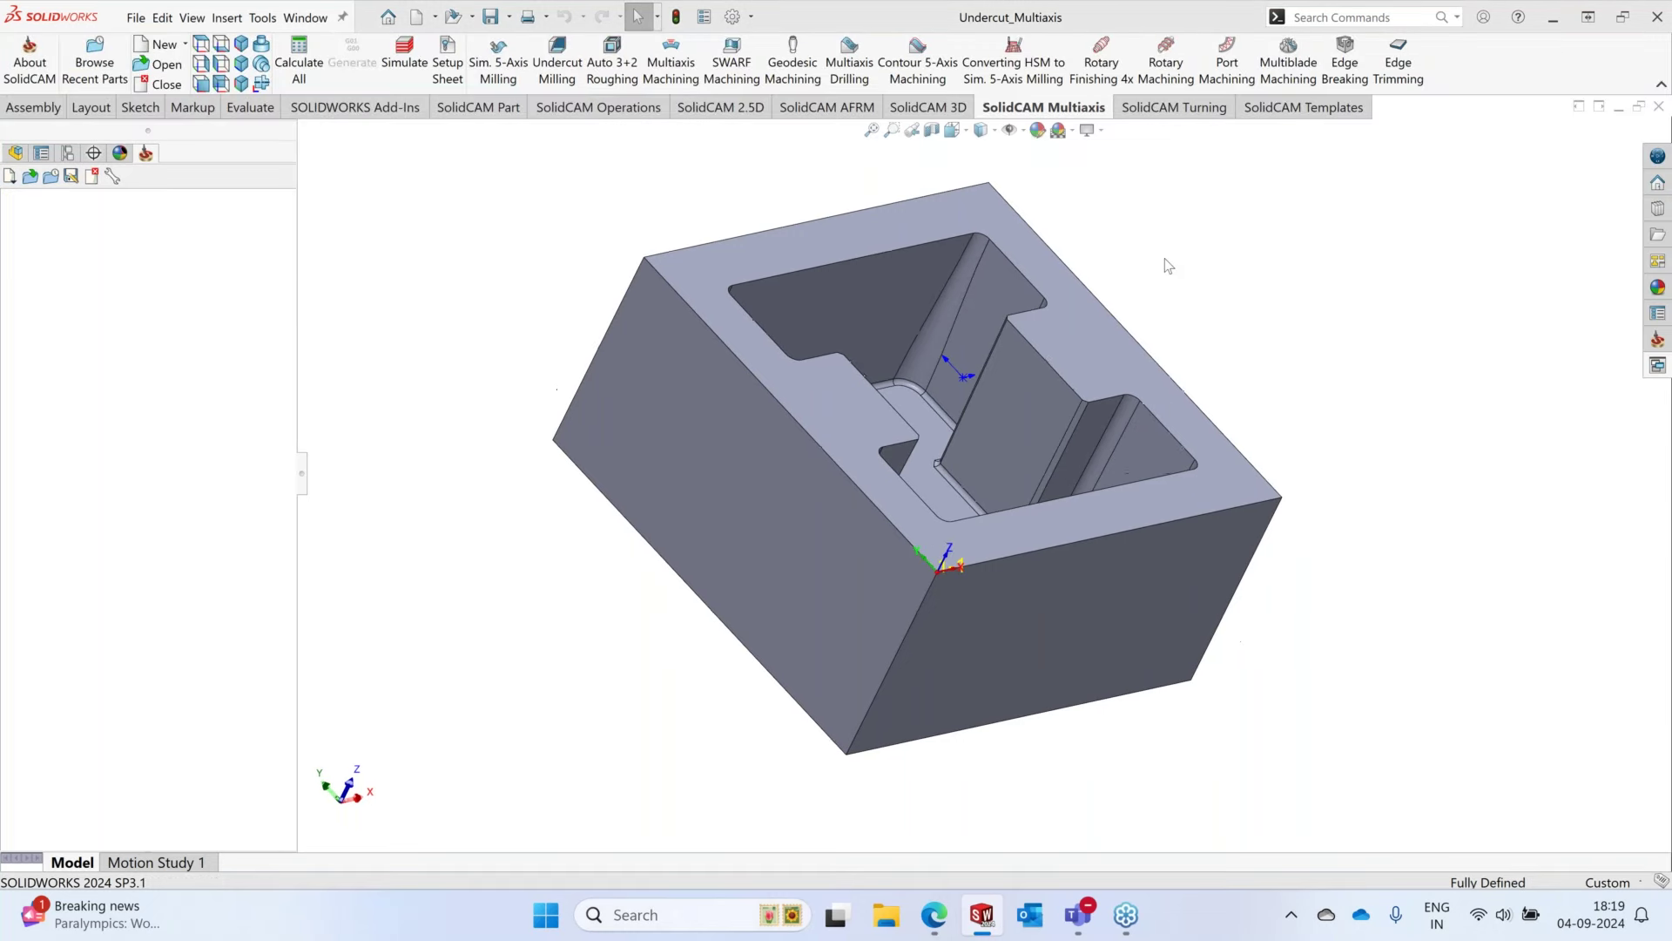
- Edit the design model in place and run a Draft Analysis using its top face as the pull direction
right_click(728, 268)
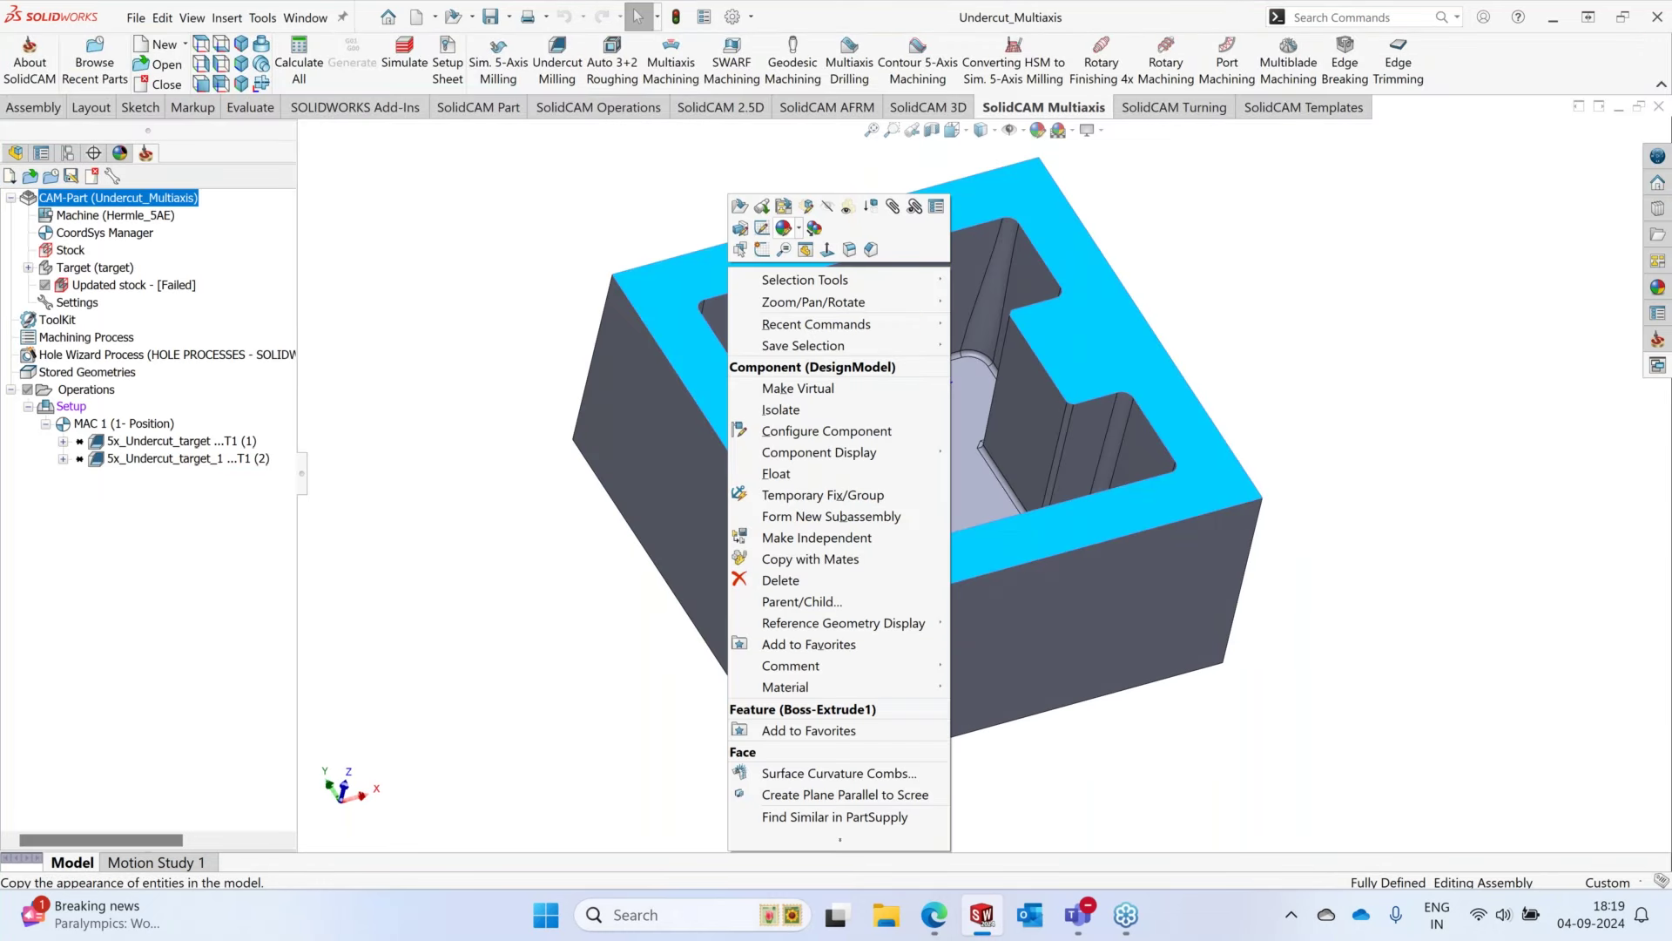
click(807, 209)
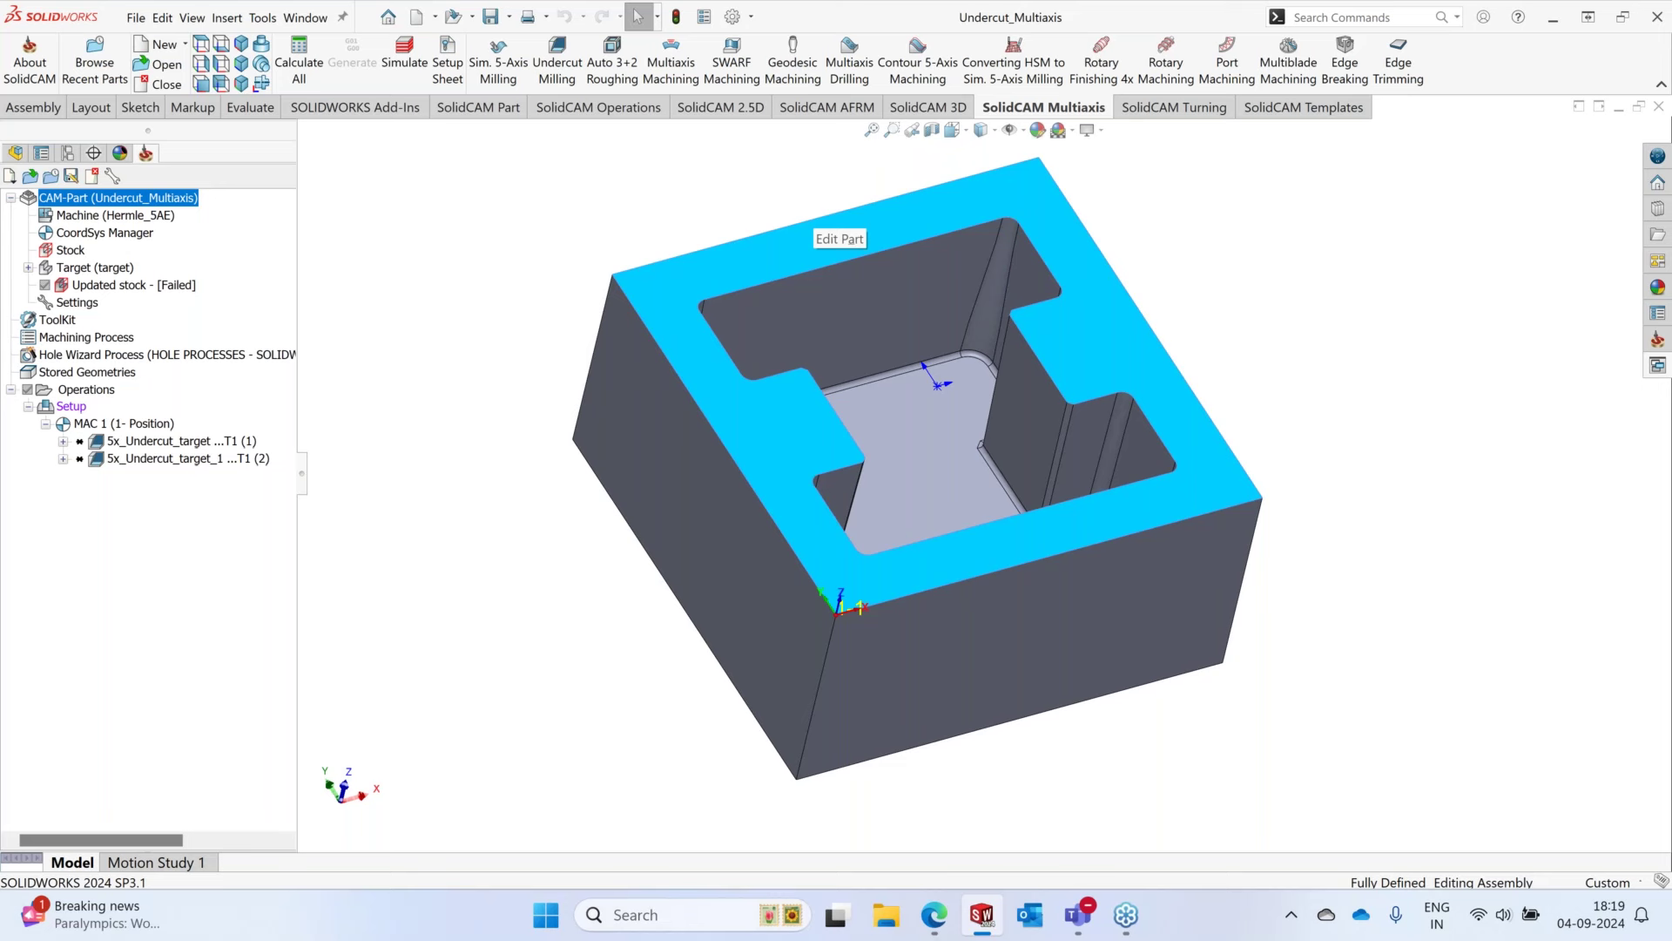
click(876, 63)
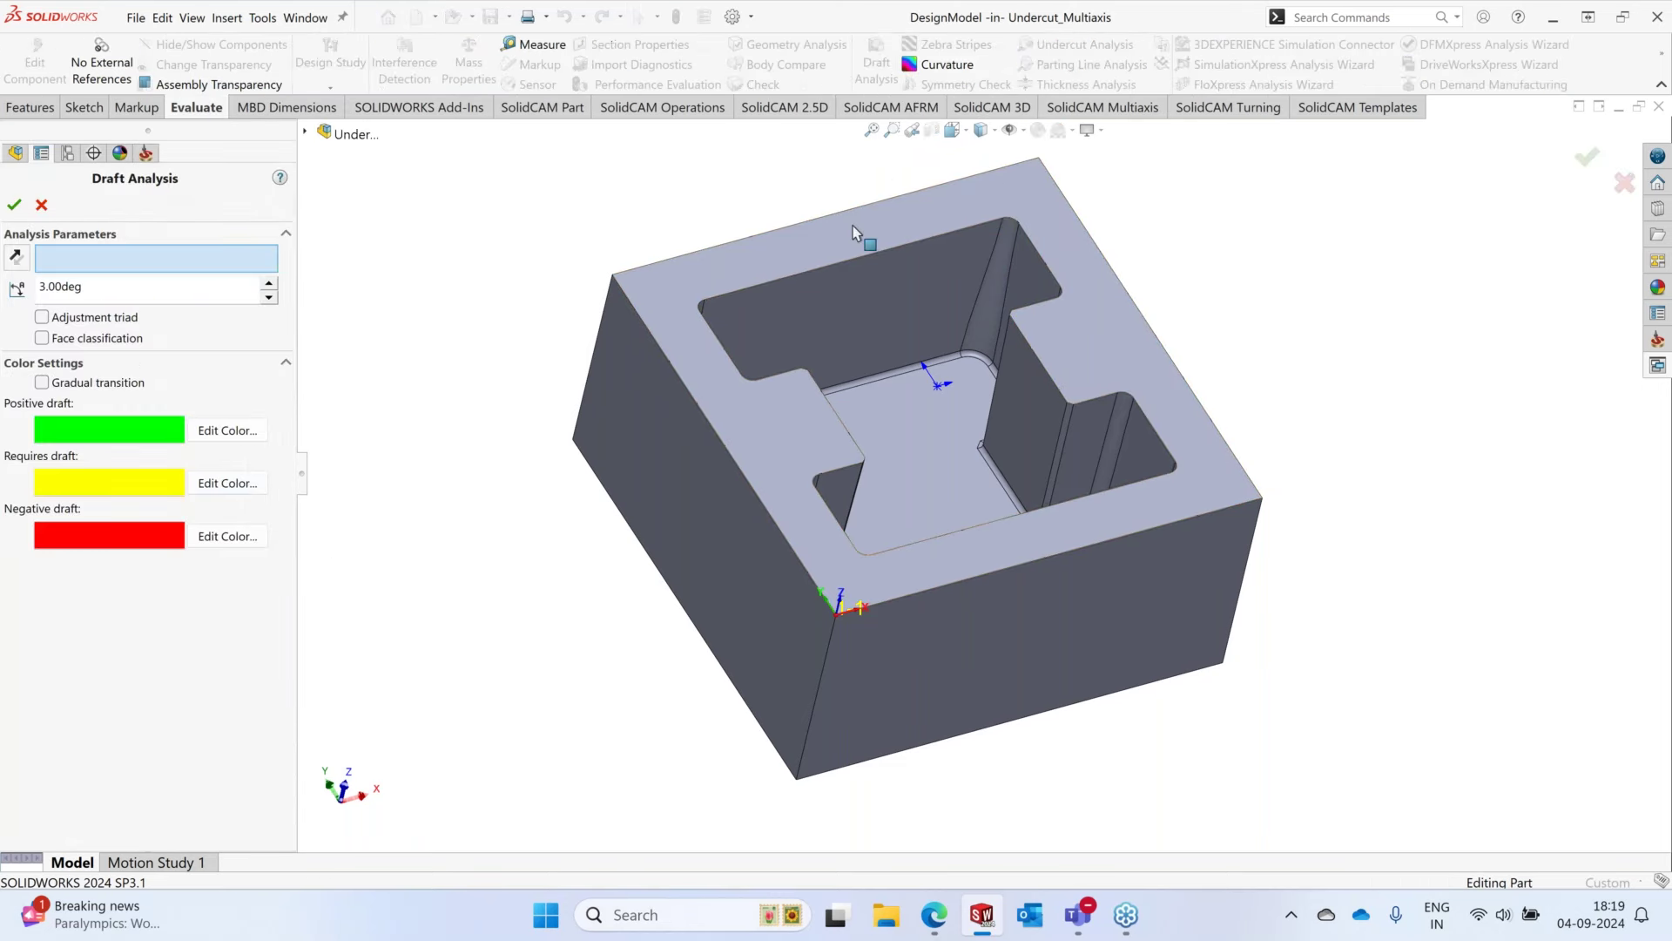
click(853, 227)
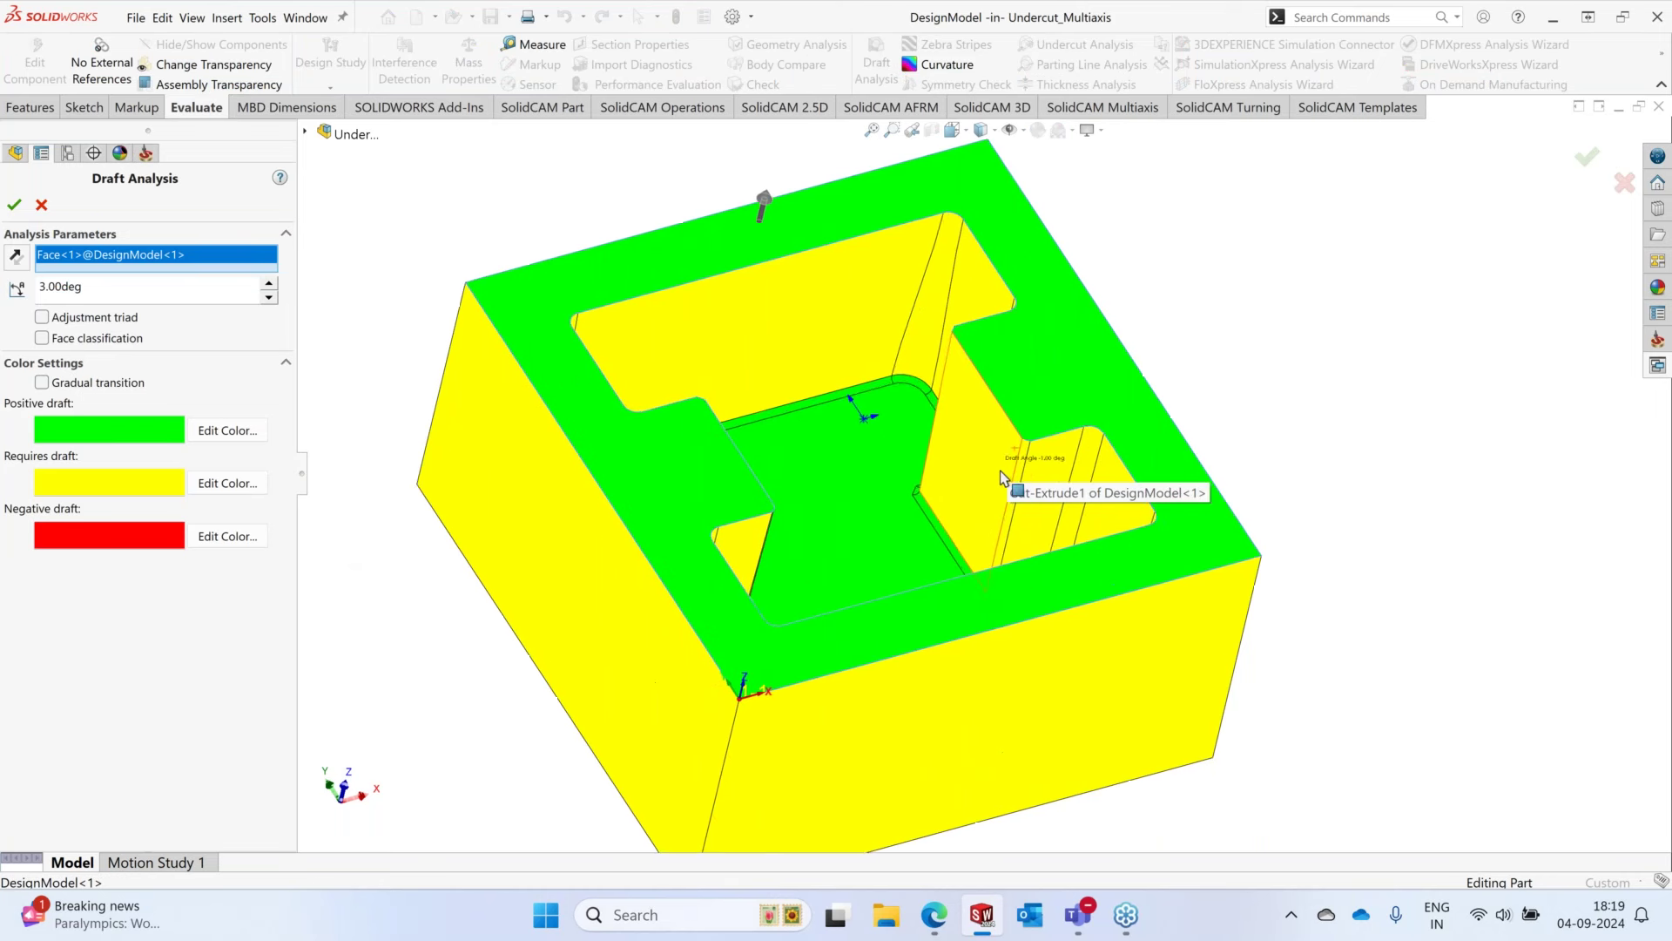
scroll(1014, 457, down, 5)
scroll(984, 383, up, 5)
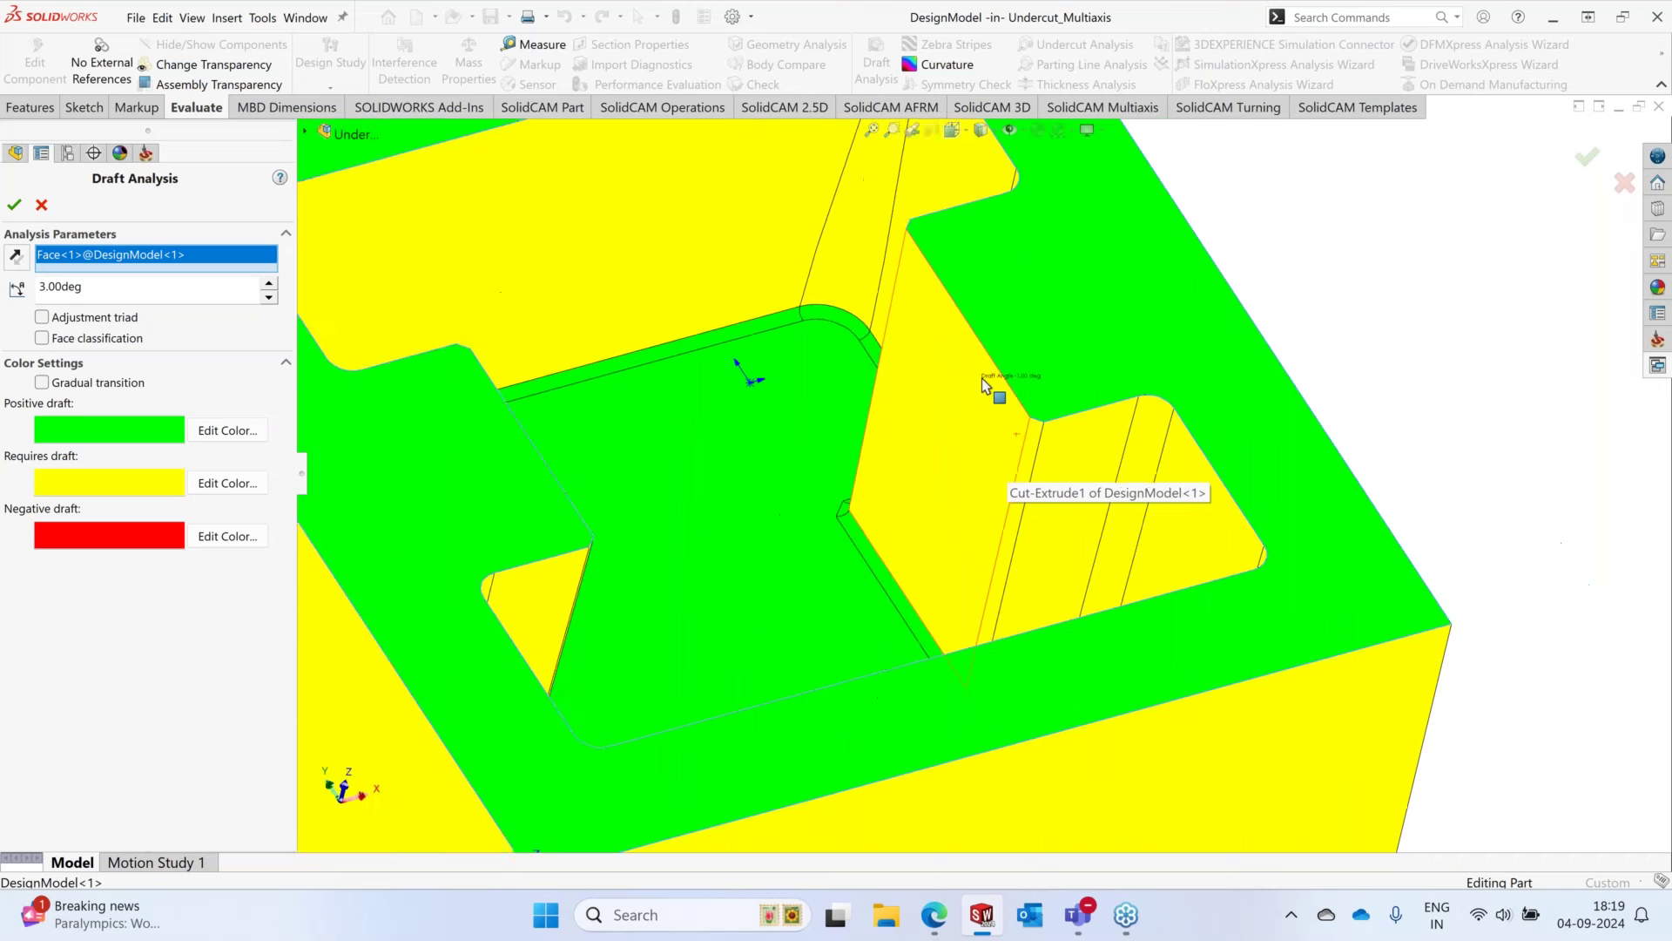
- Set the draft angle to 0.5 degrees, inspect the pocket walls for negative draft, then cancel the analysis and return to the assembly
click(61, 287)
text(0.5)
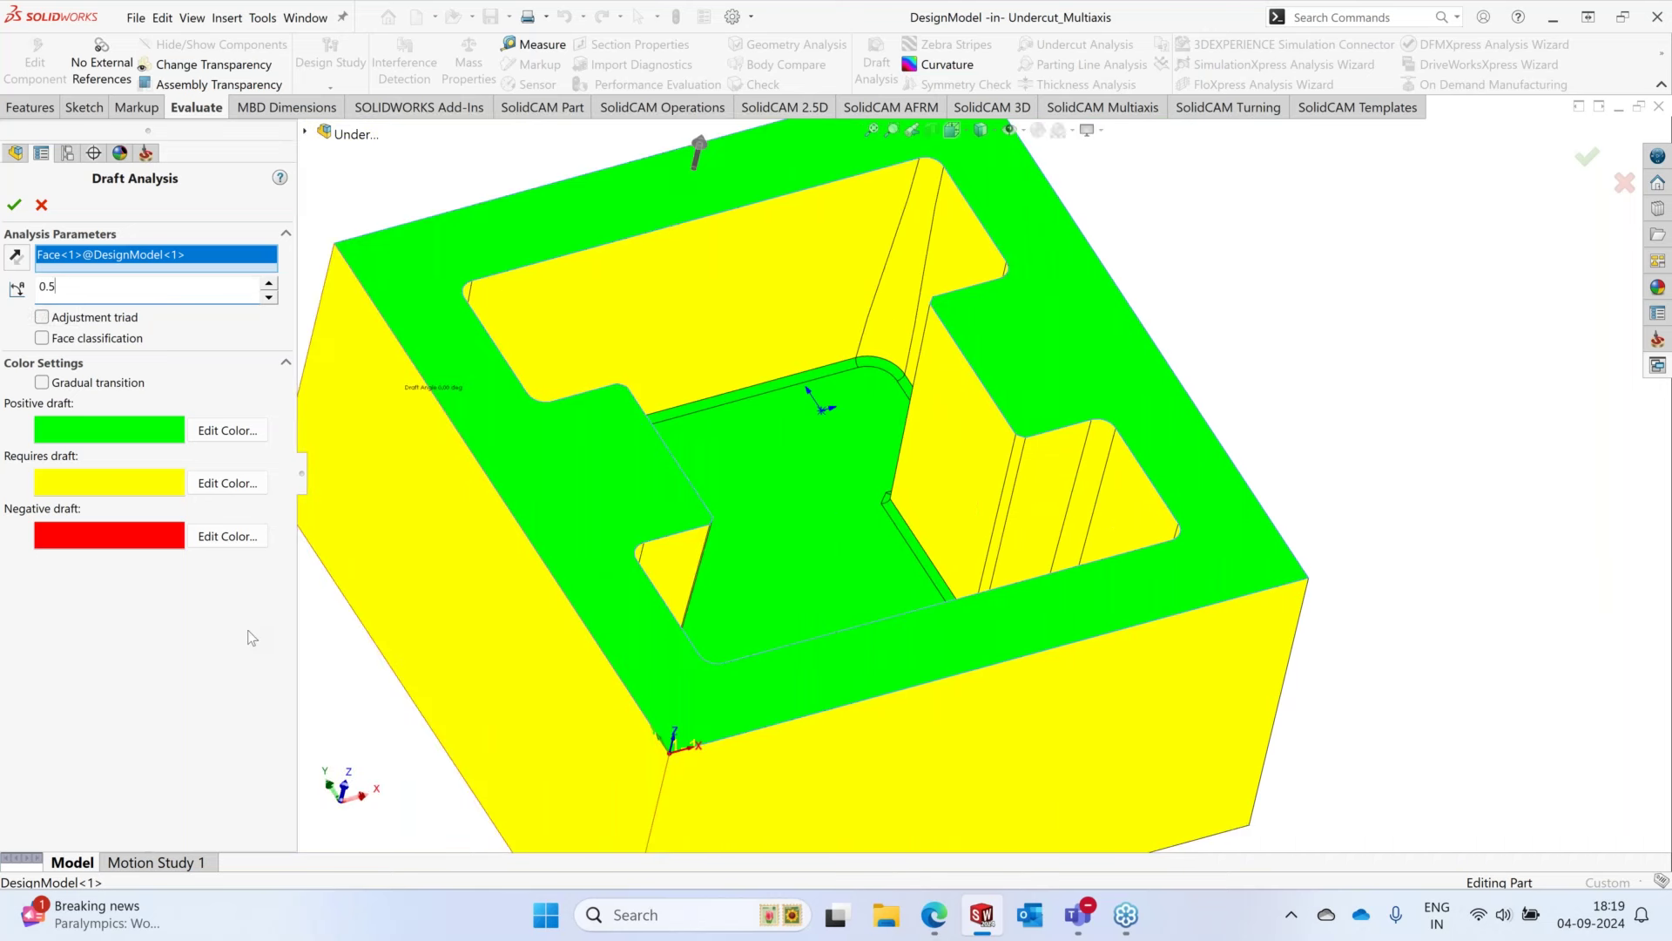
key(Return)
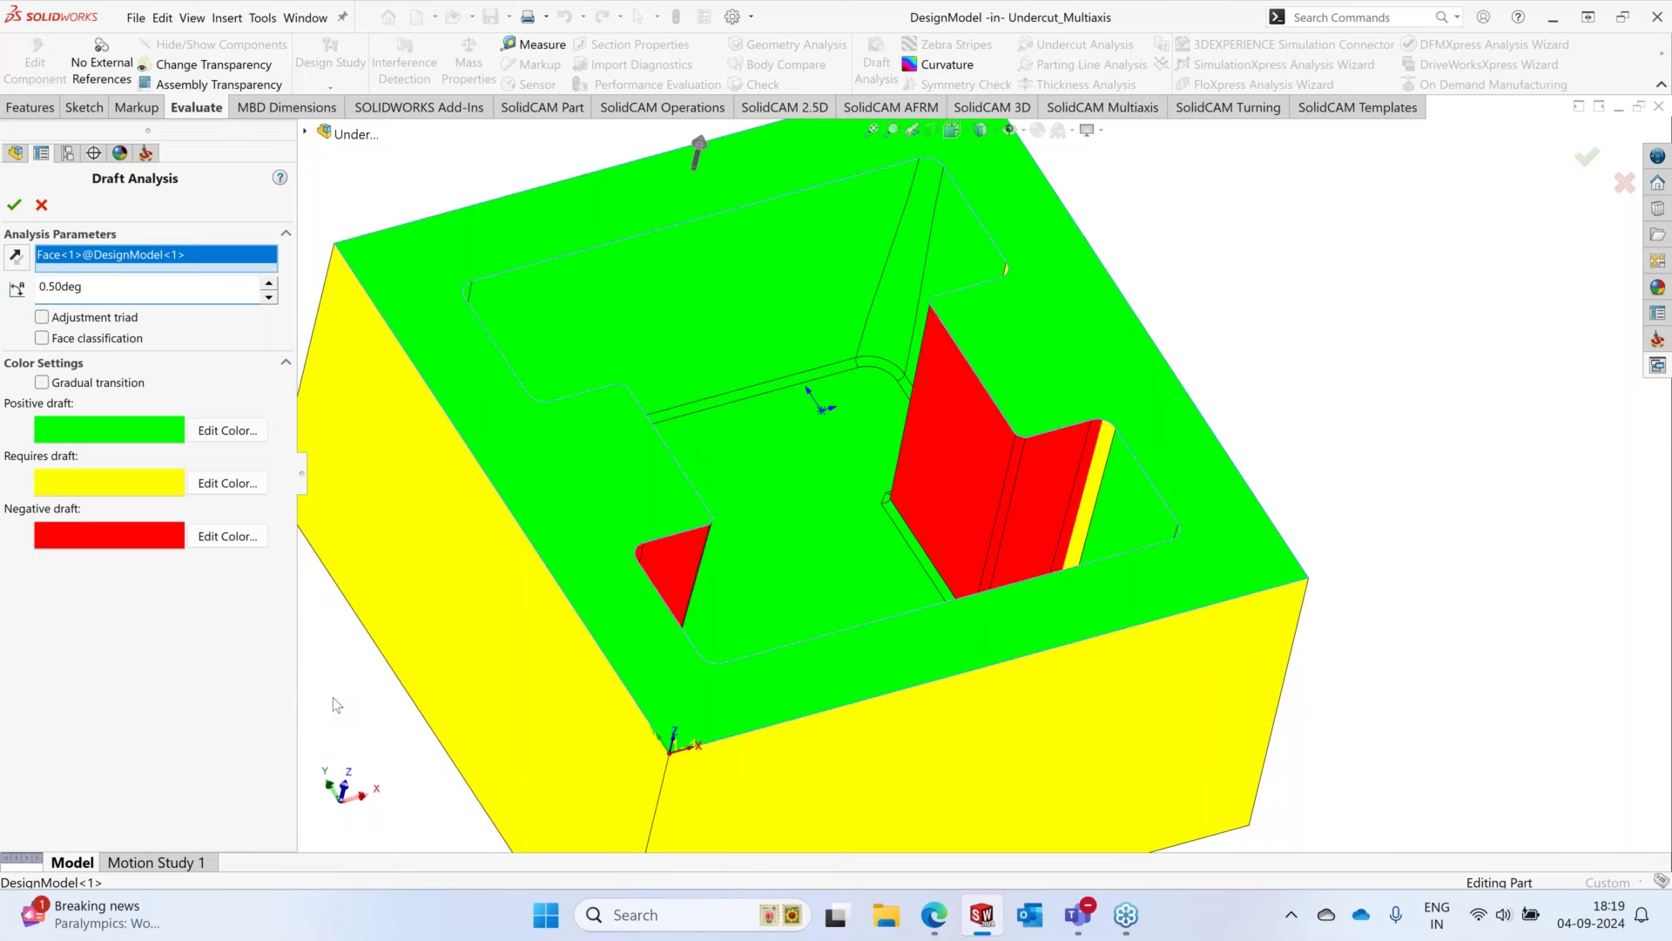
middle_drag(1002, 462, 1060, 457)
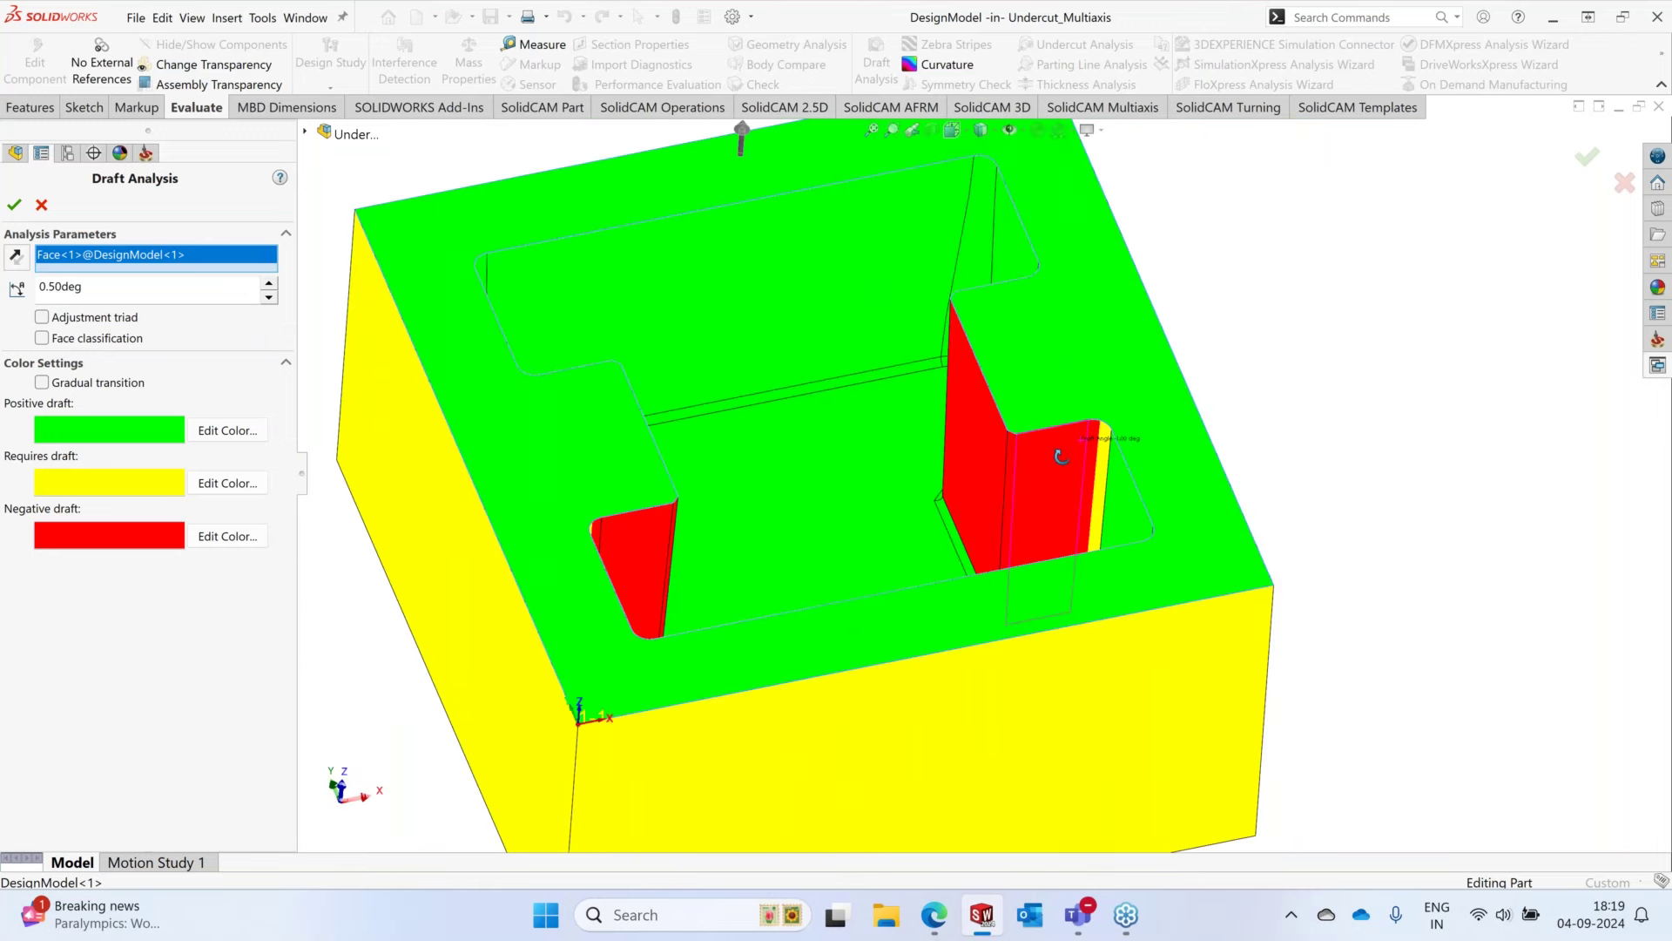
scroll(1061, 457, up, 4)
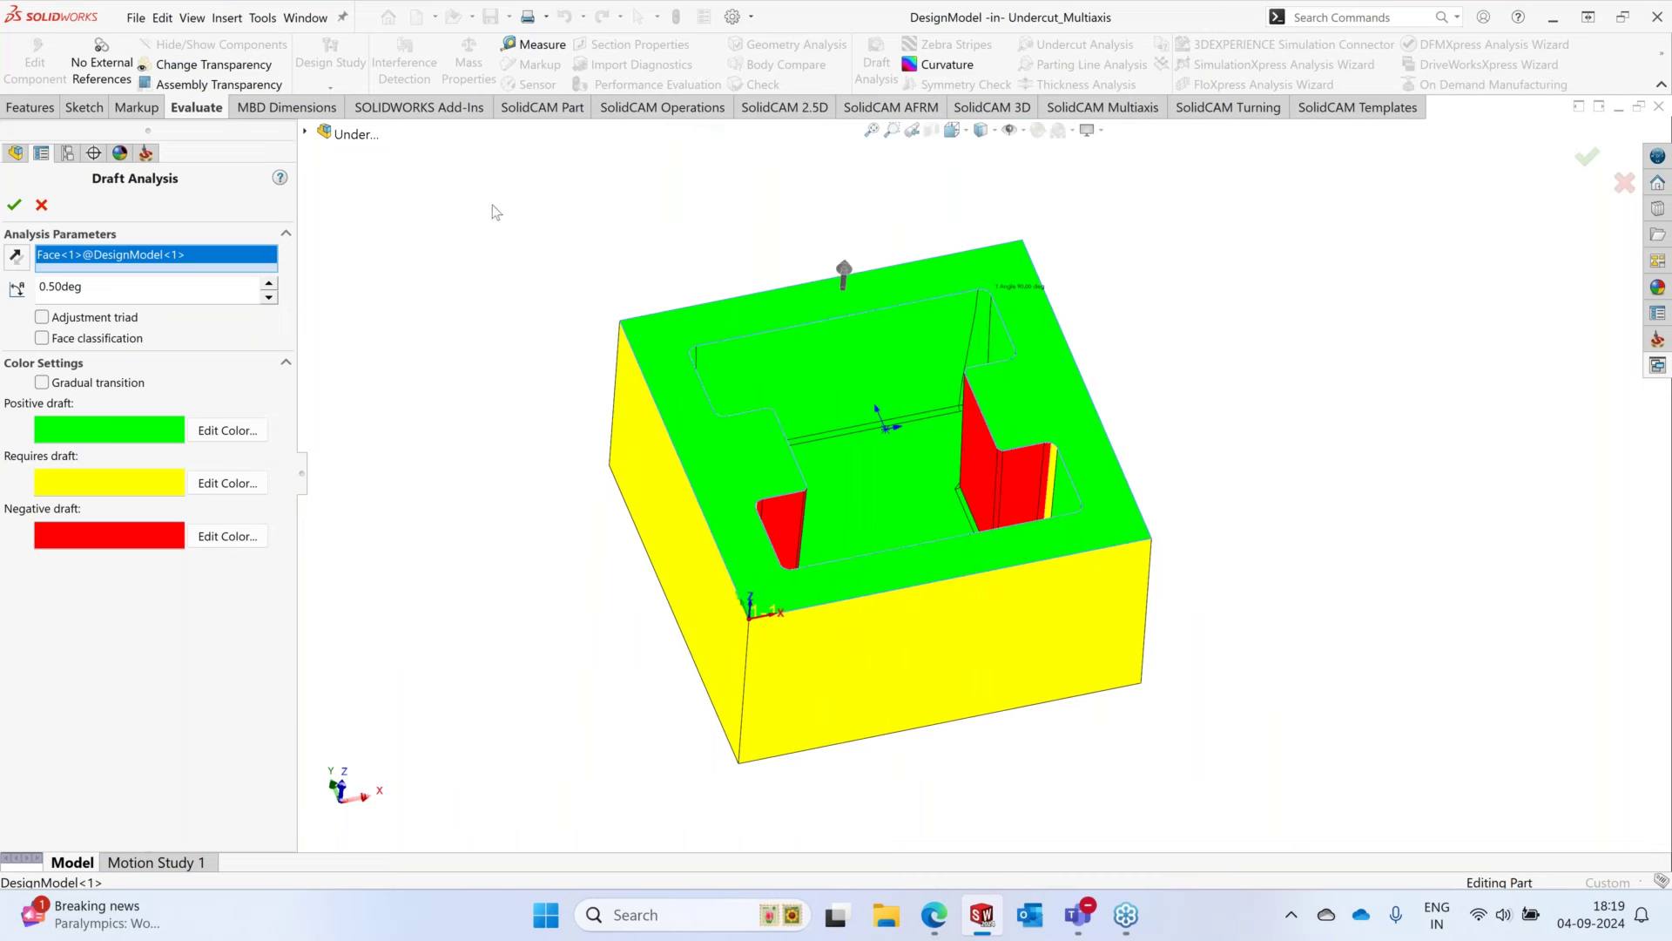
click(41, 205)
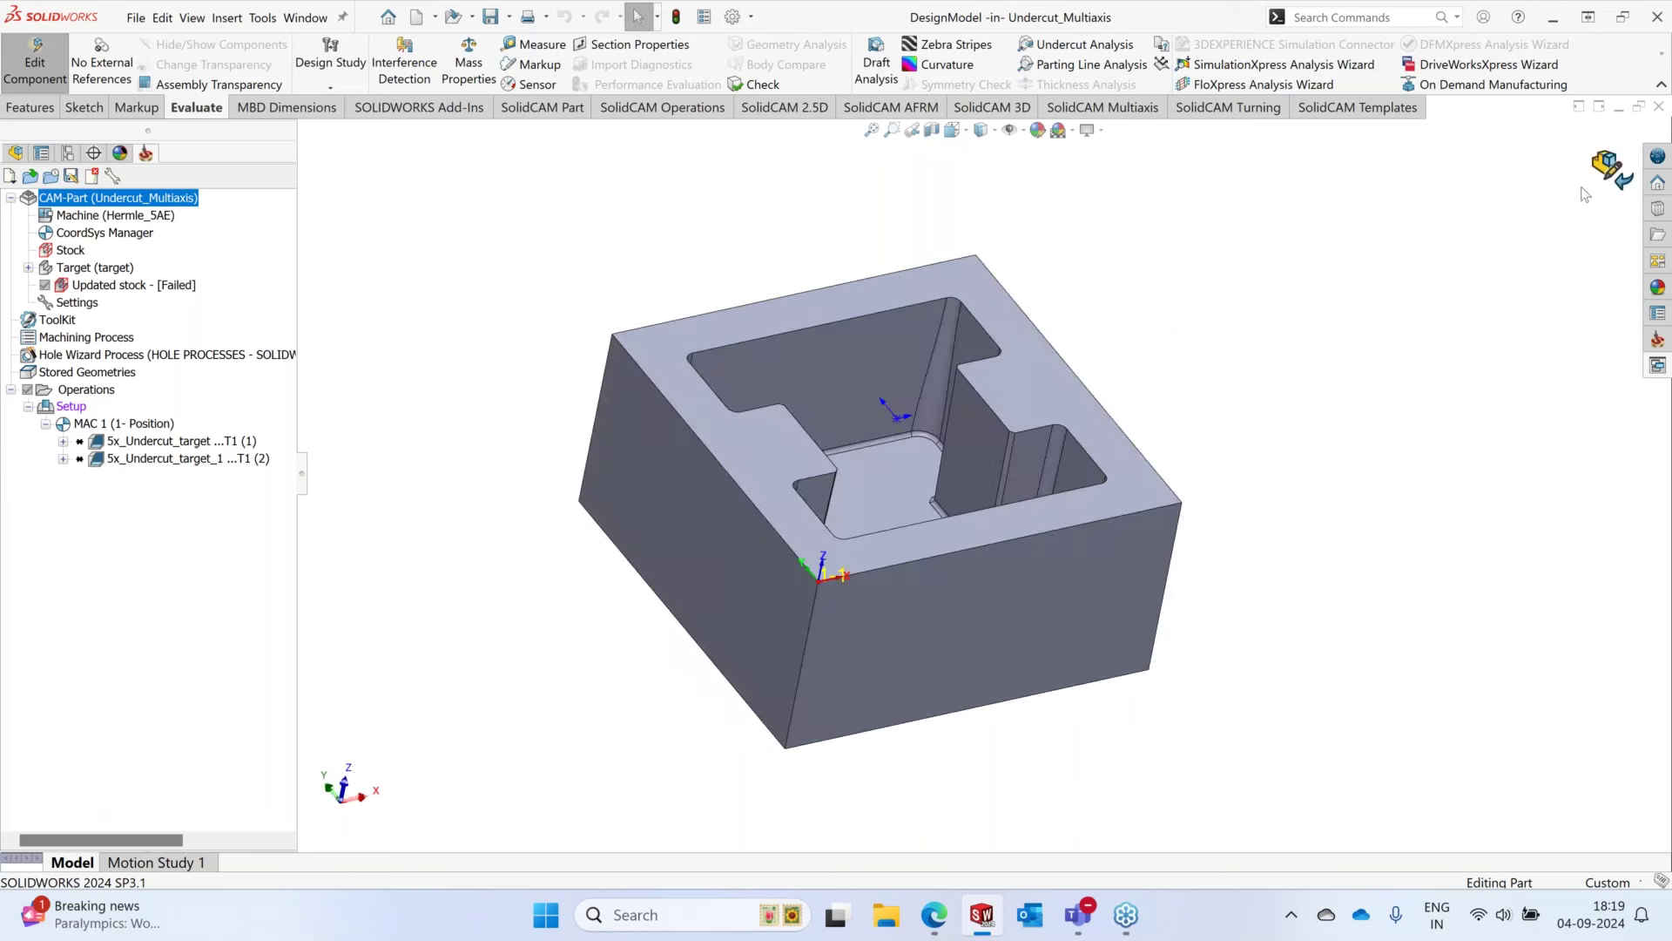
scroll(881, 439, down, 4)
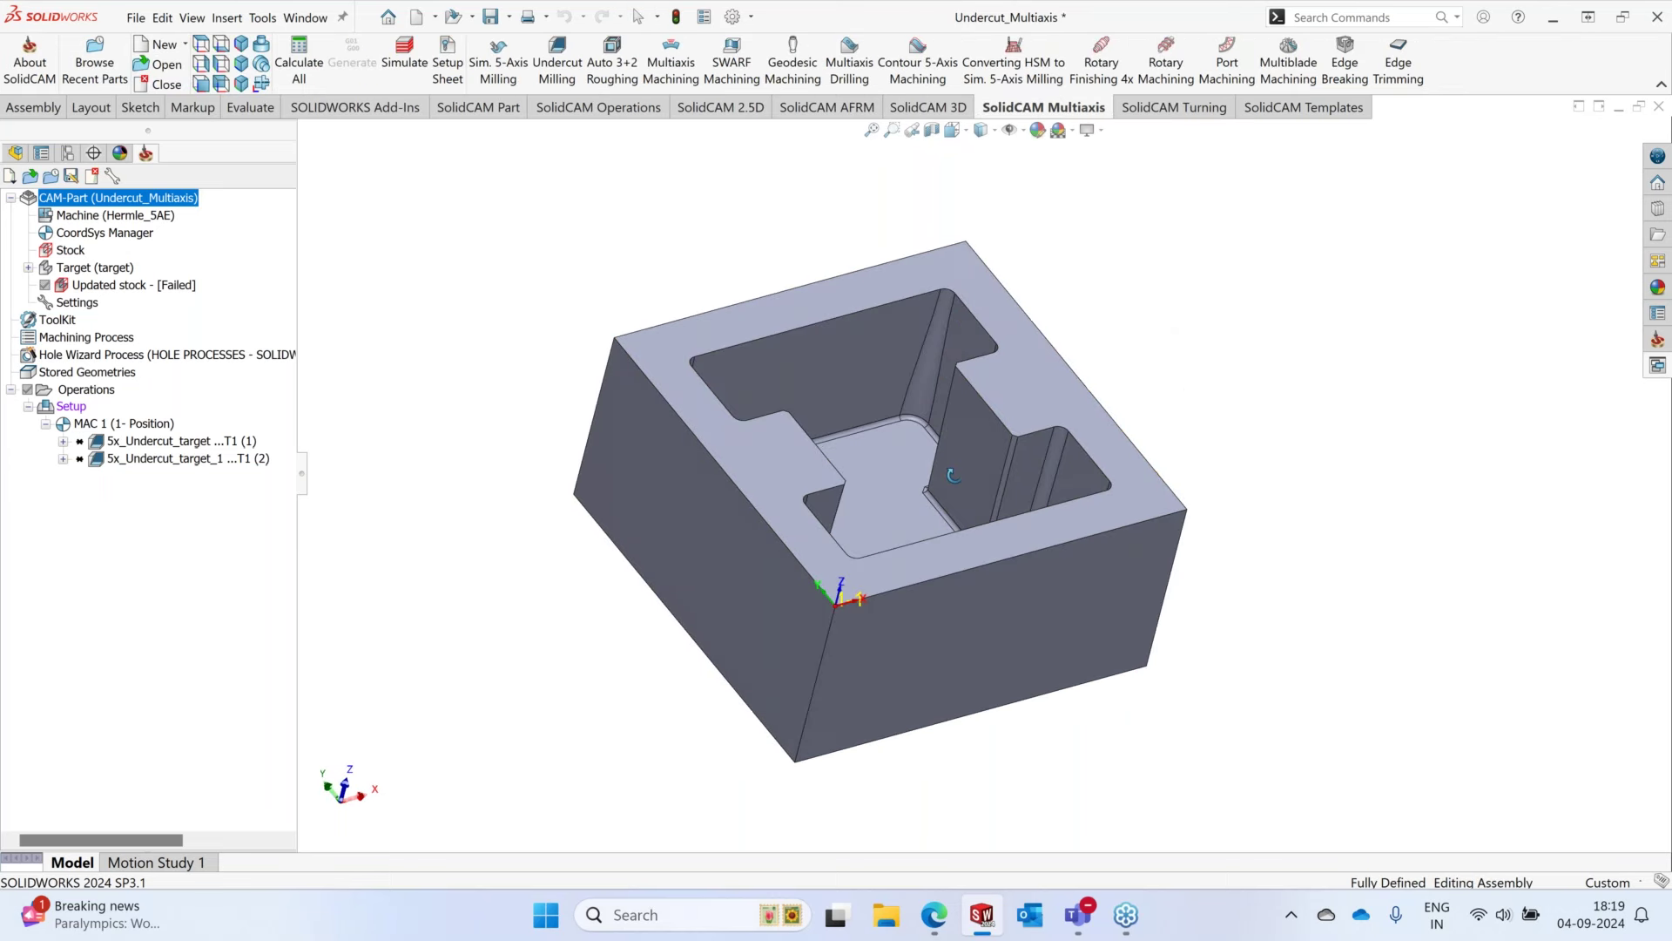
scroll(881, 439, down, 2)
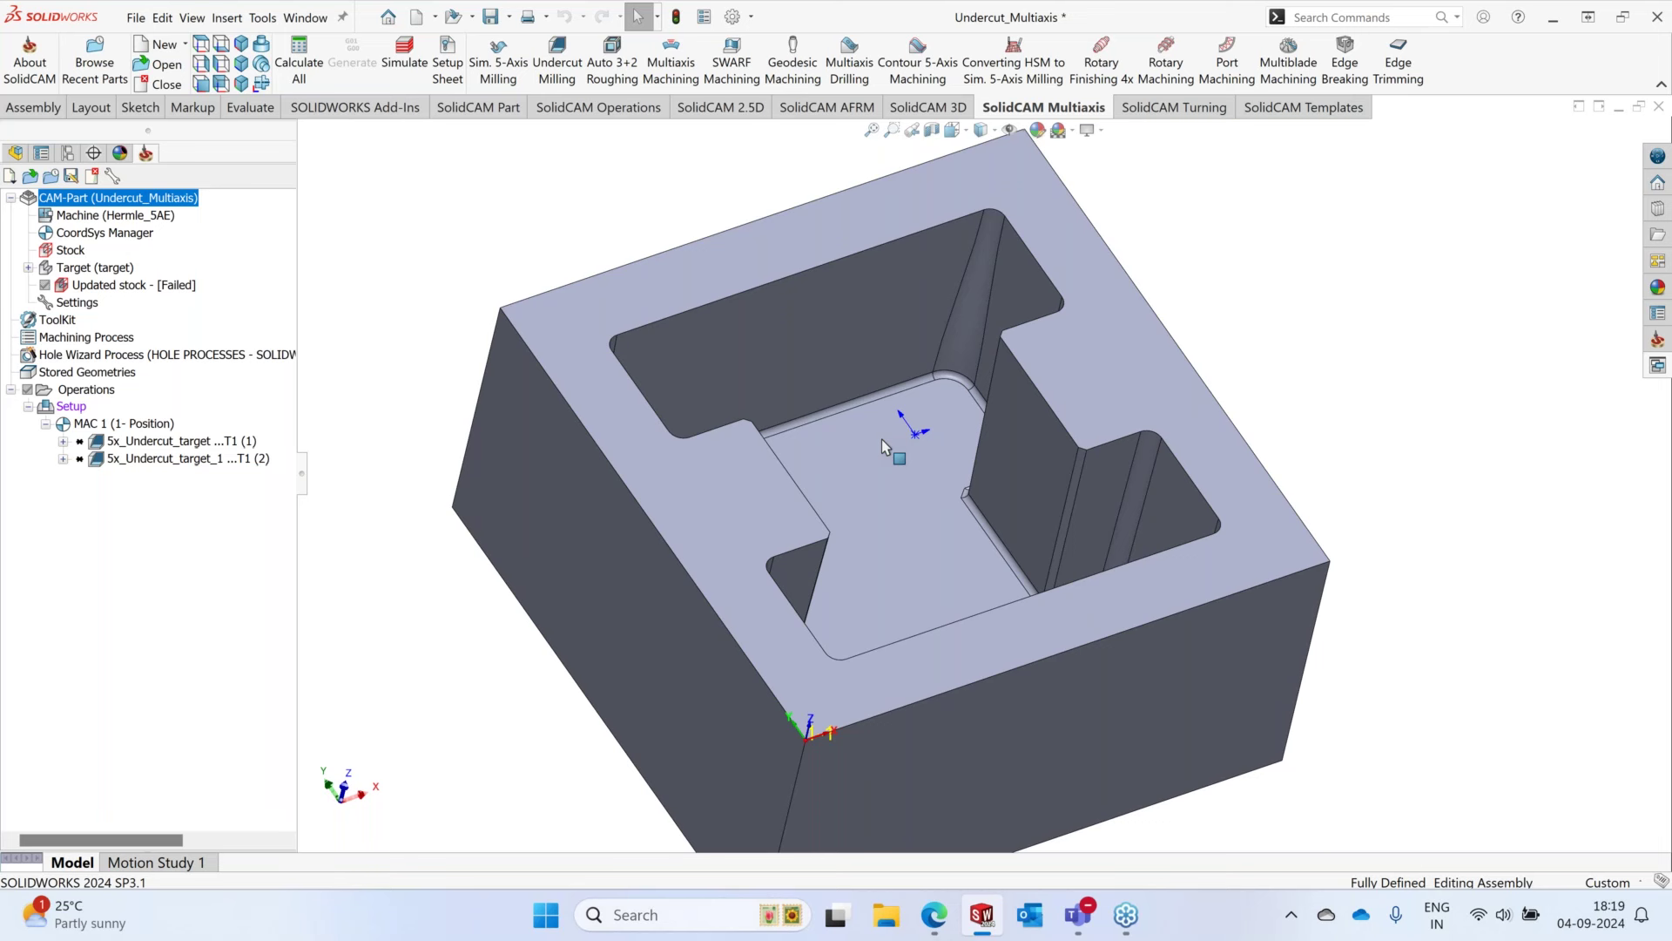
- Review the tool, geometry and passes settings of the 5x_Undercut_target operation, then close it
click(181, 442)
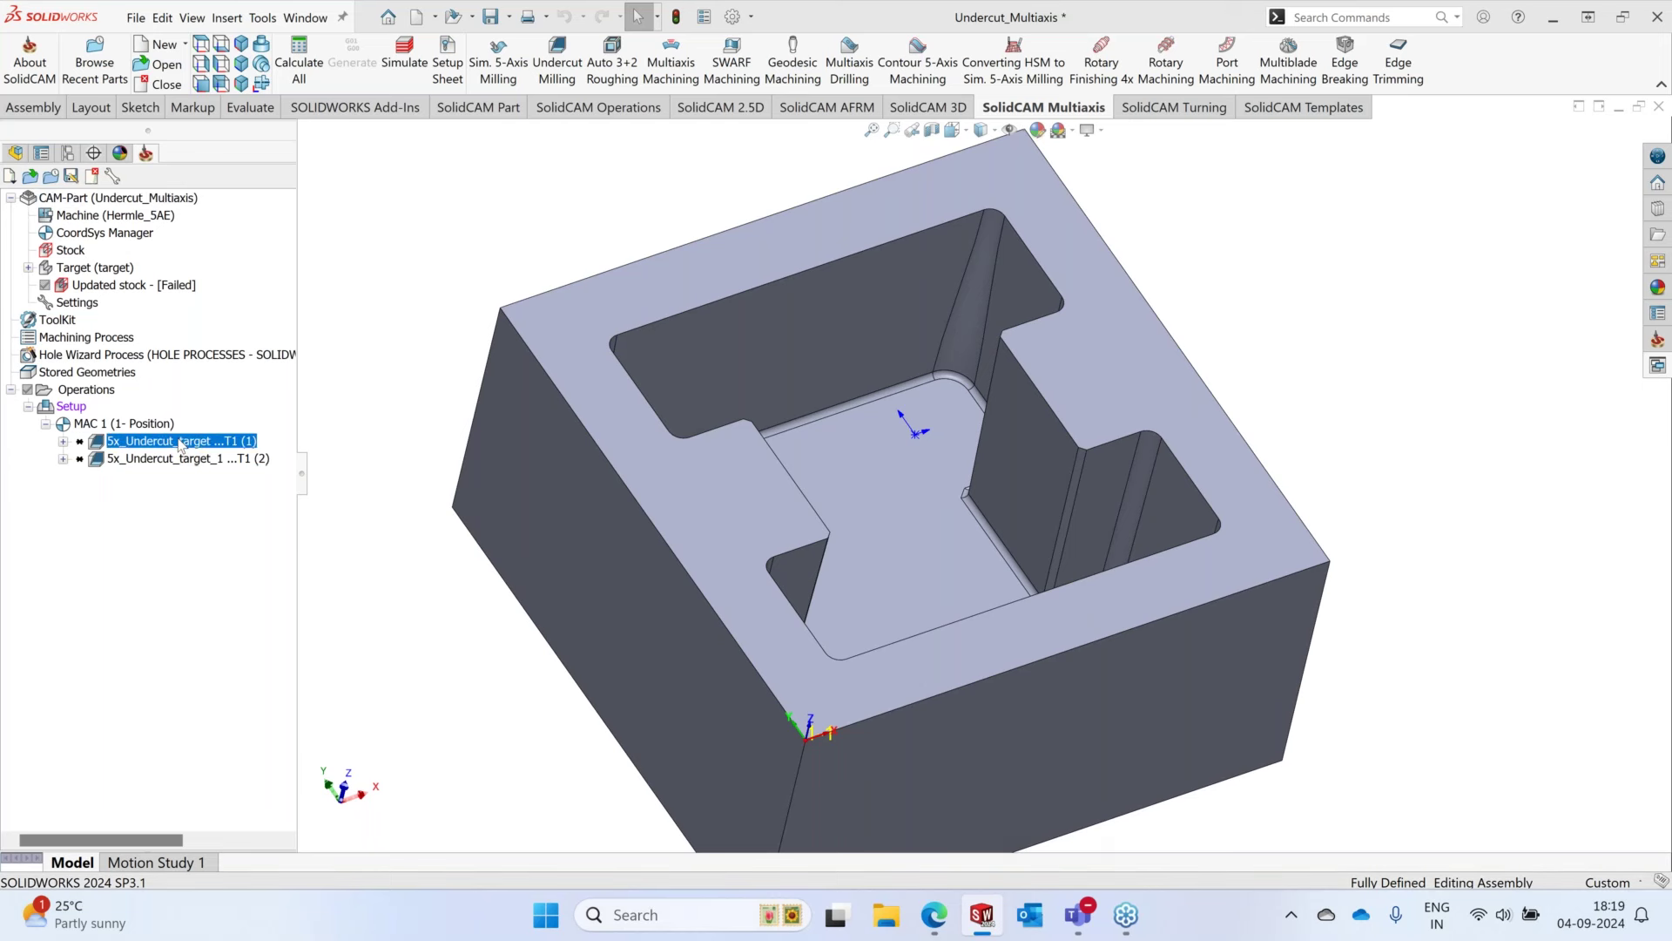
double_click(181, 441)
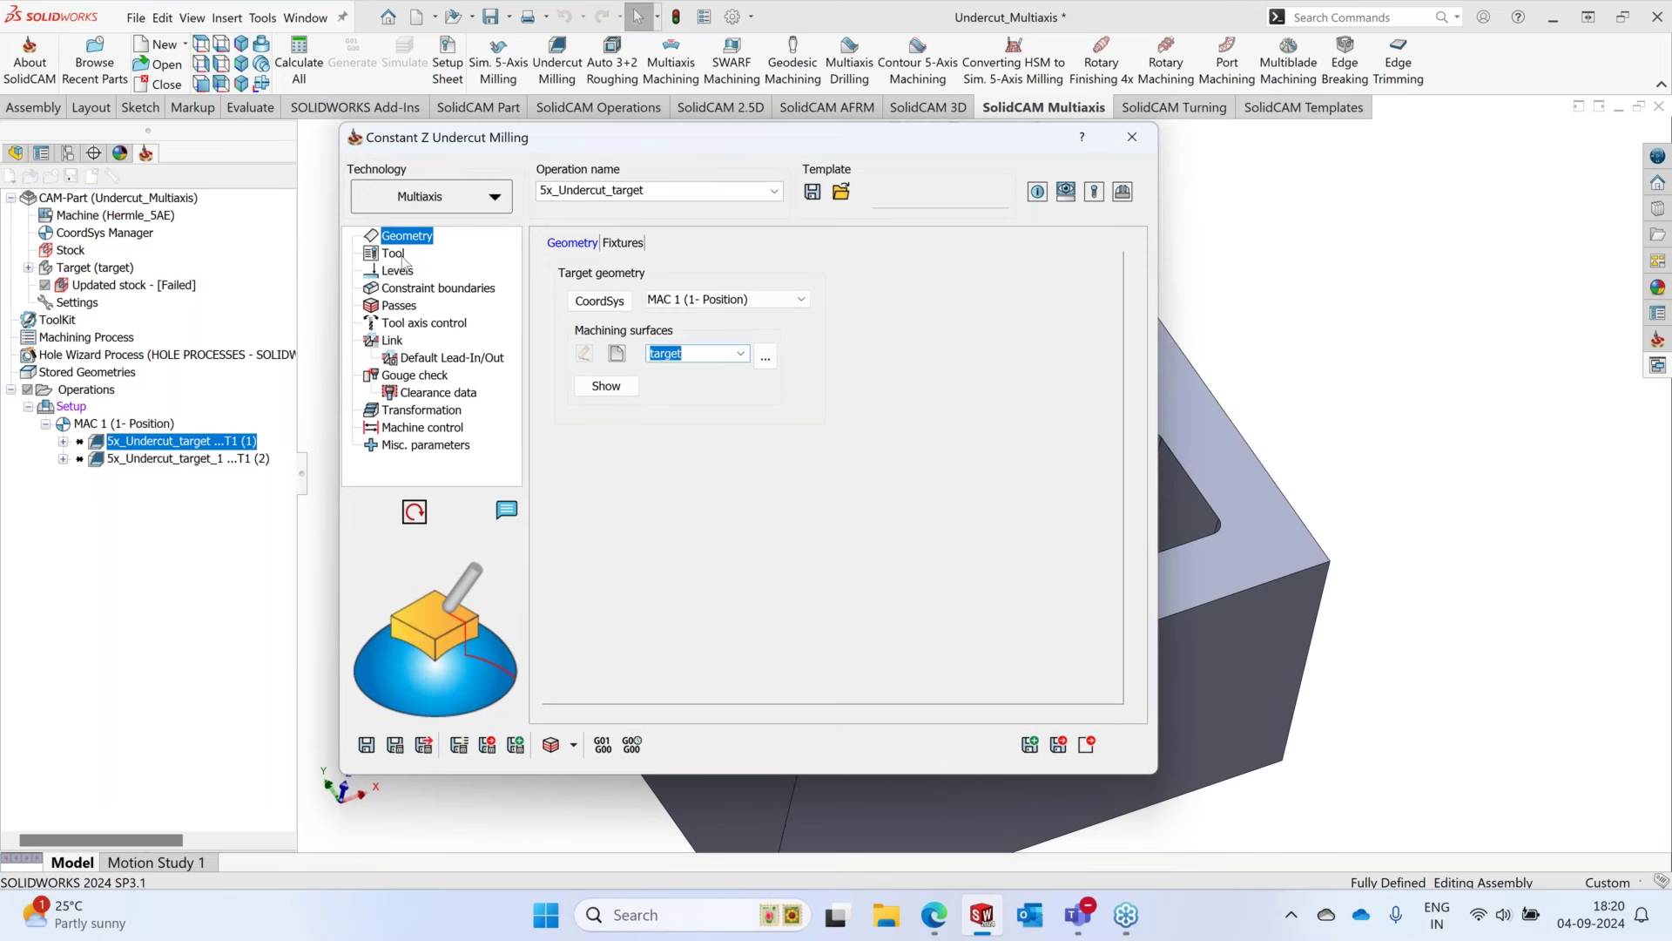
click(397, 255)
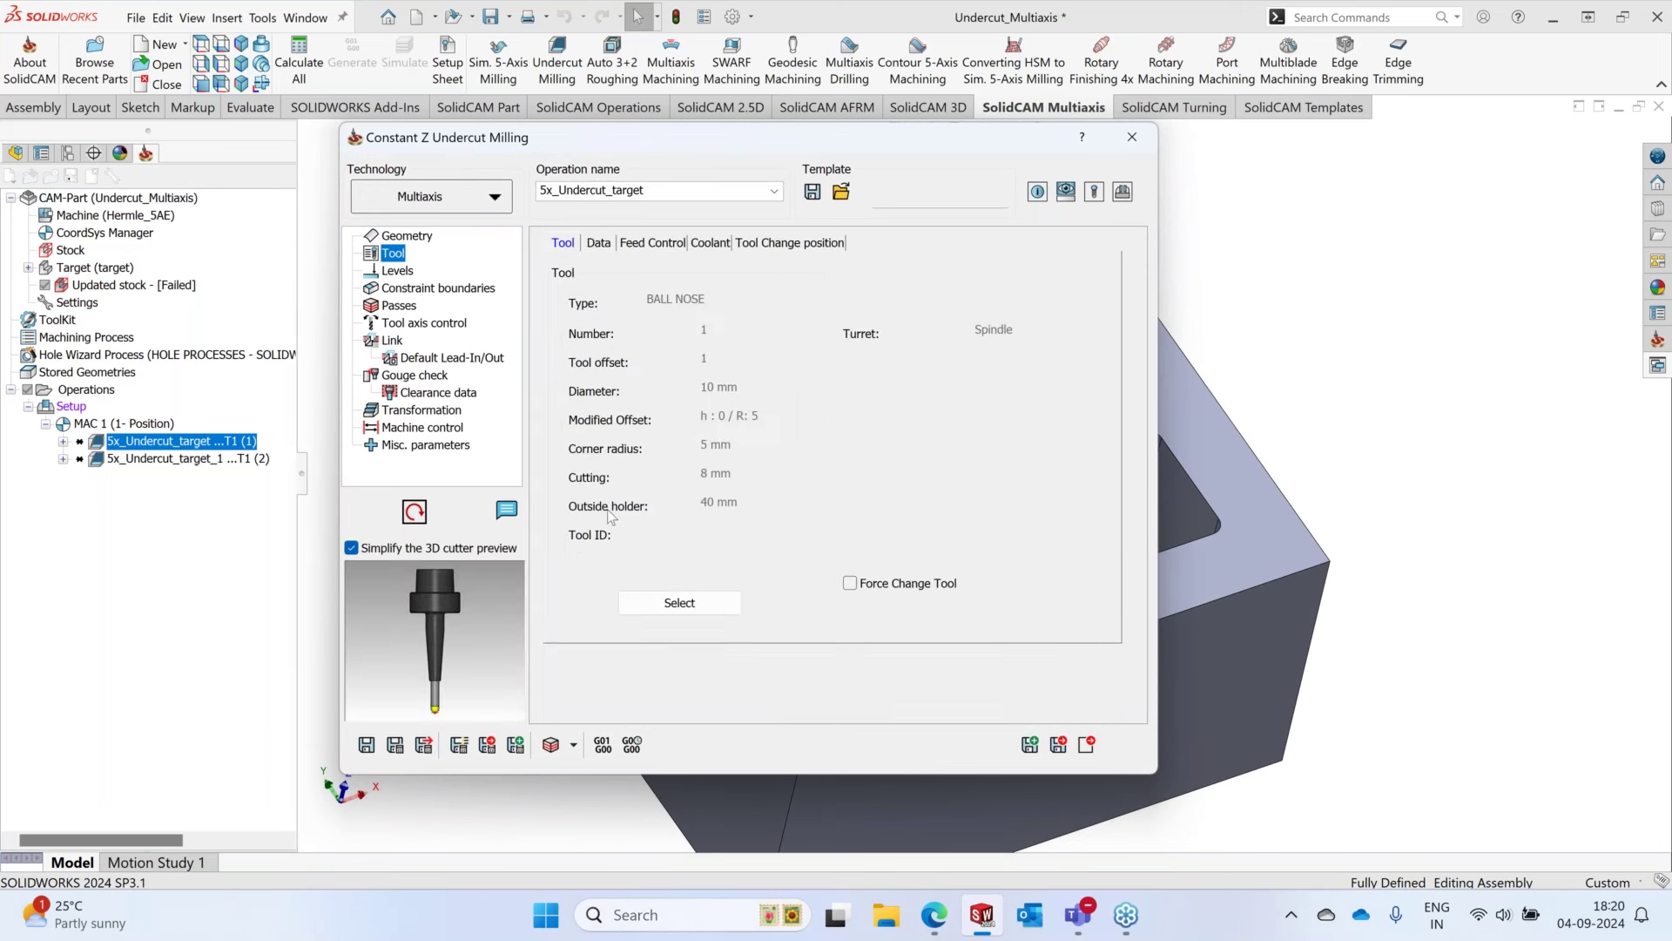
key(Up)
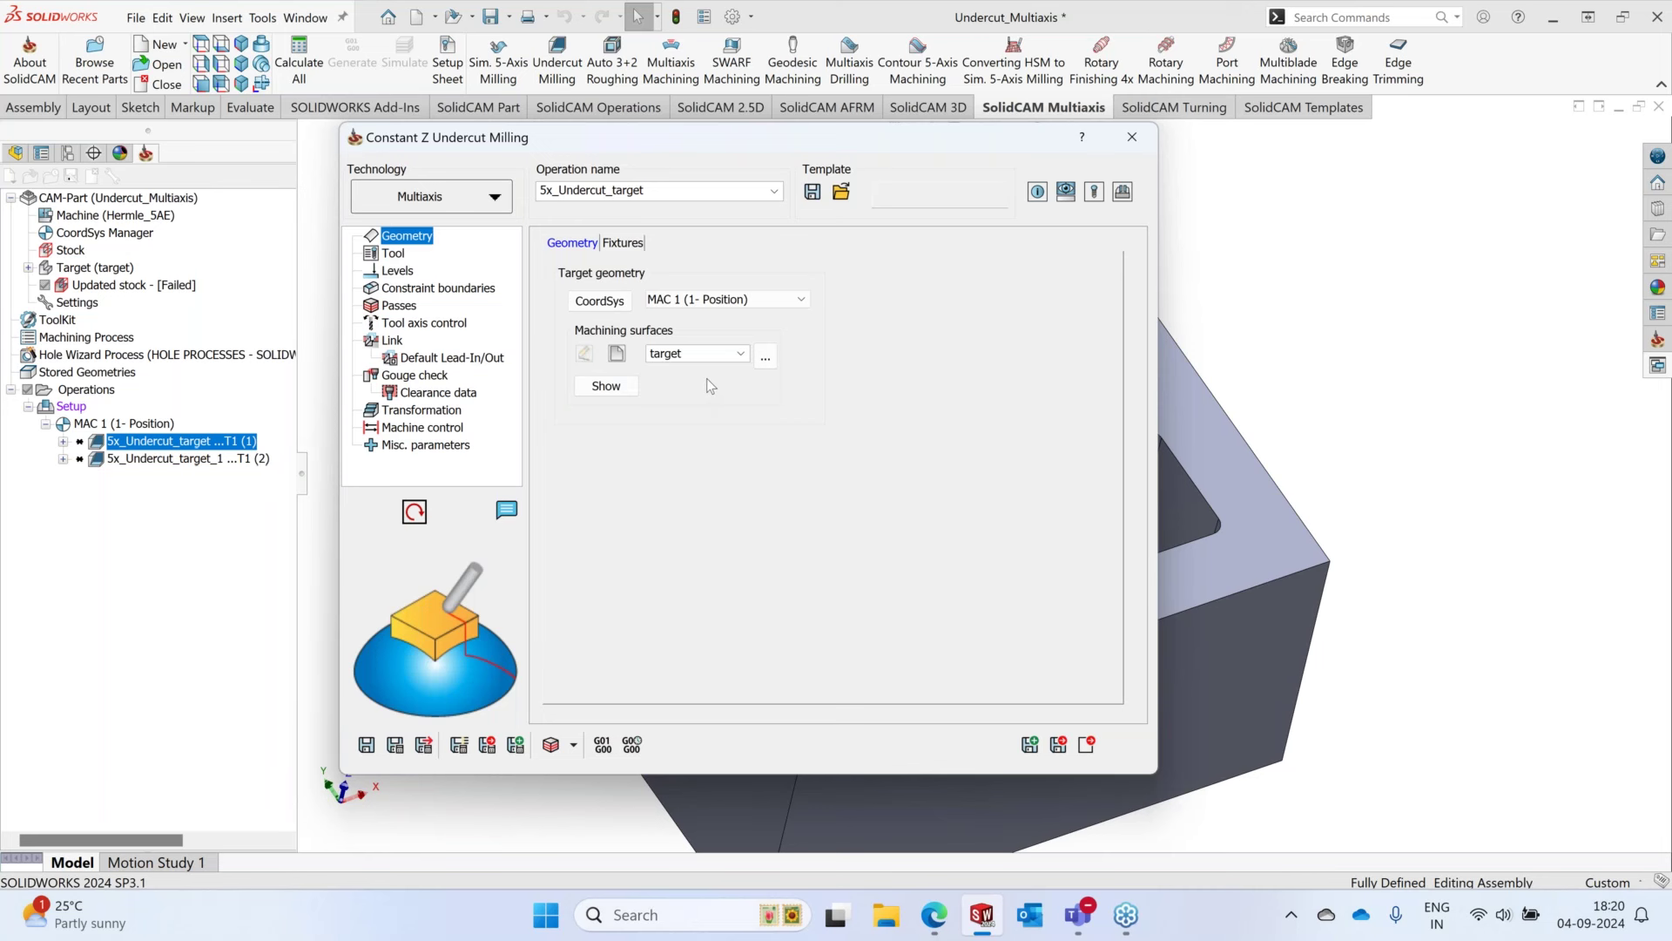
click(394, 307)
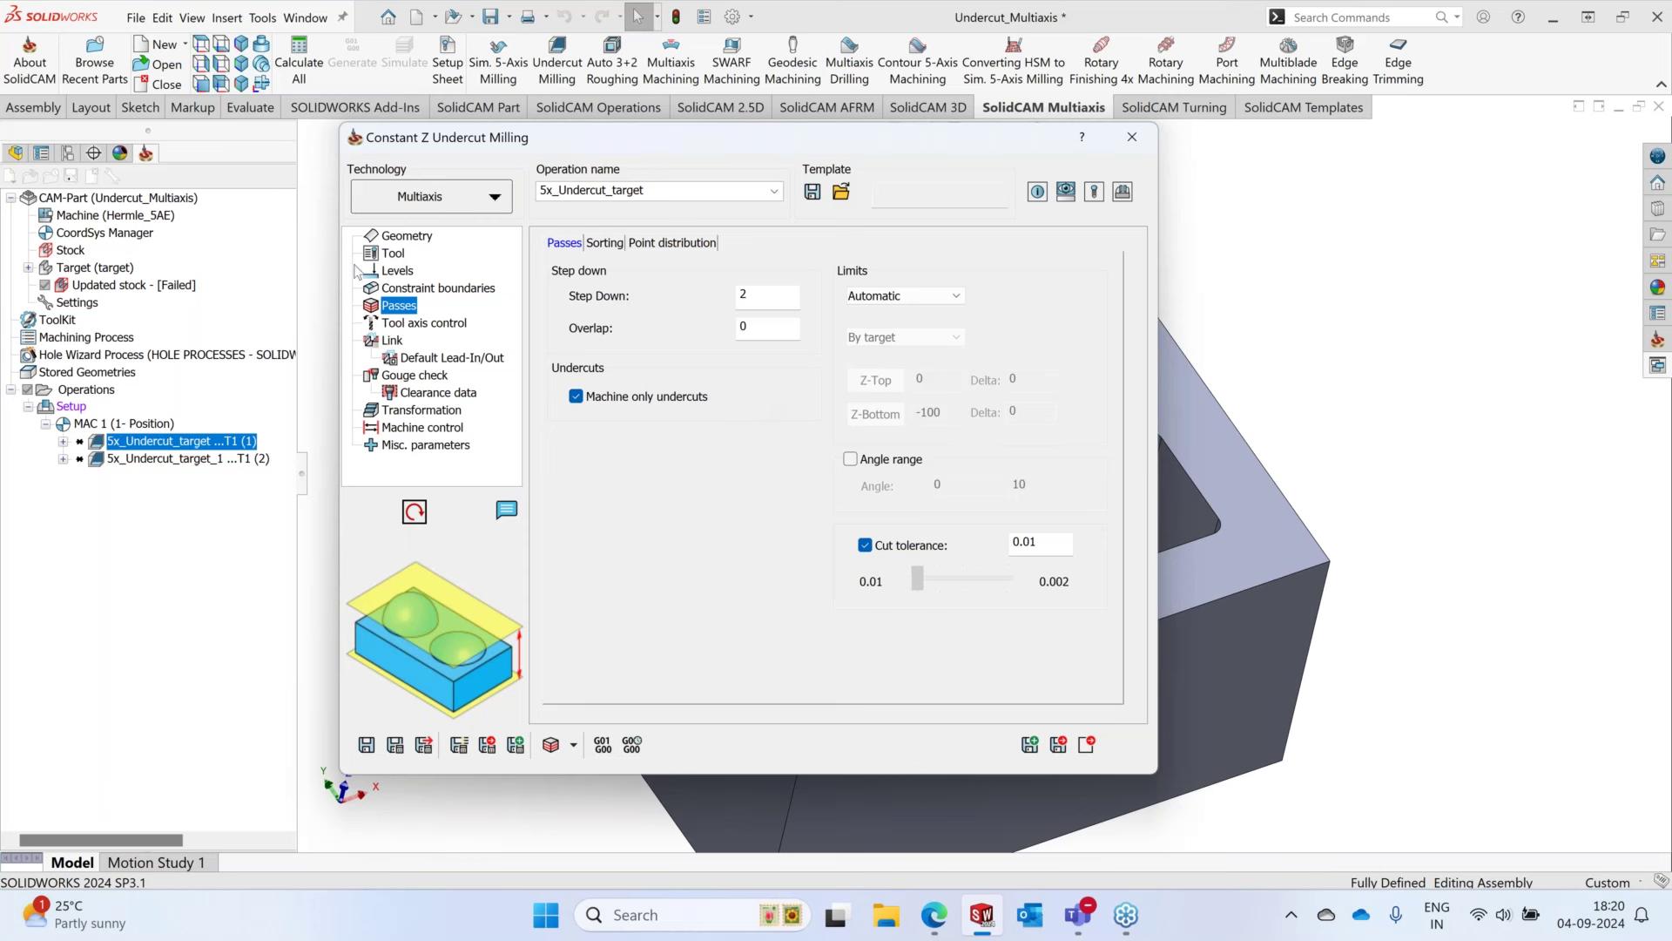
click(1131, 137)
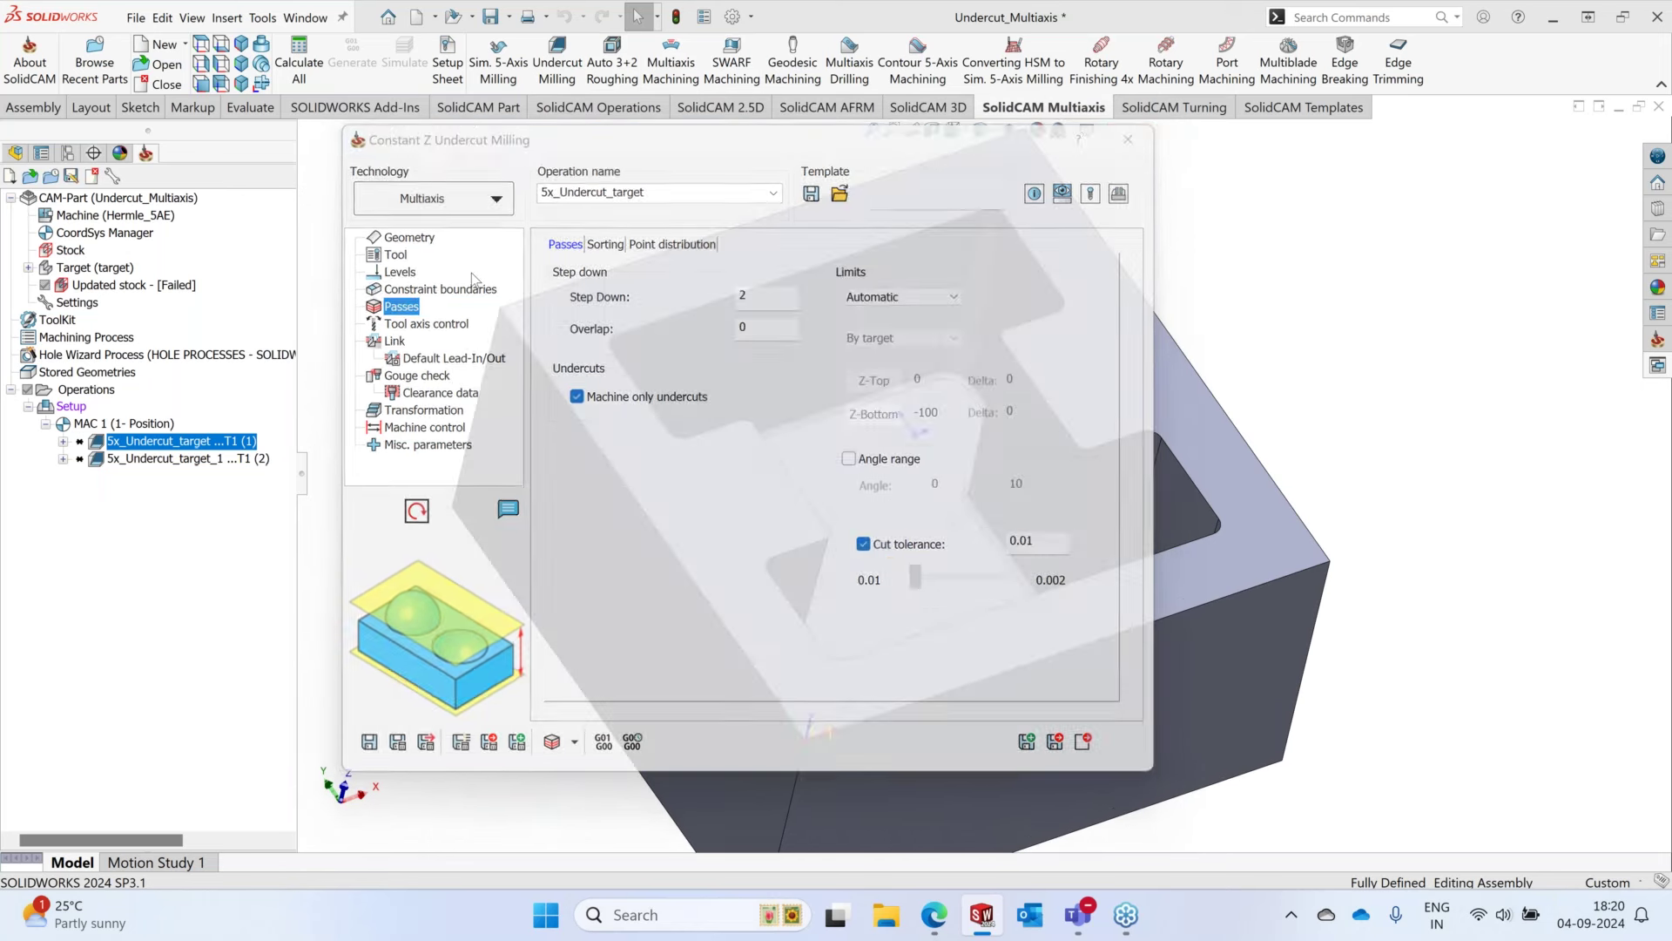
- Look up the 3 Axis and Multiaxis variants of Undercut Milling among the available milling operations without adding one
right_click(87, 391)
mouse_move(254, 190)
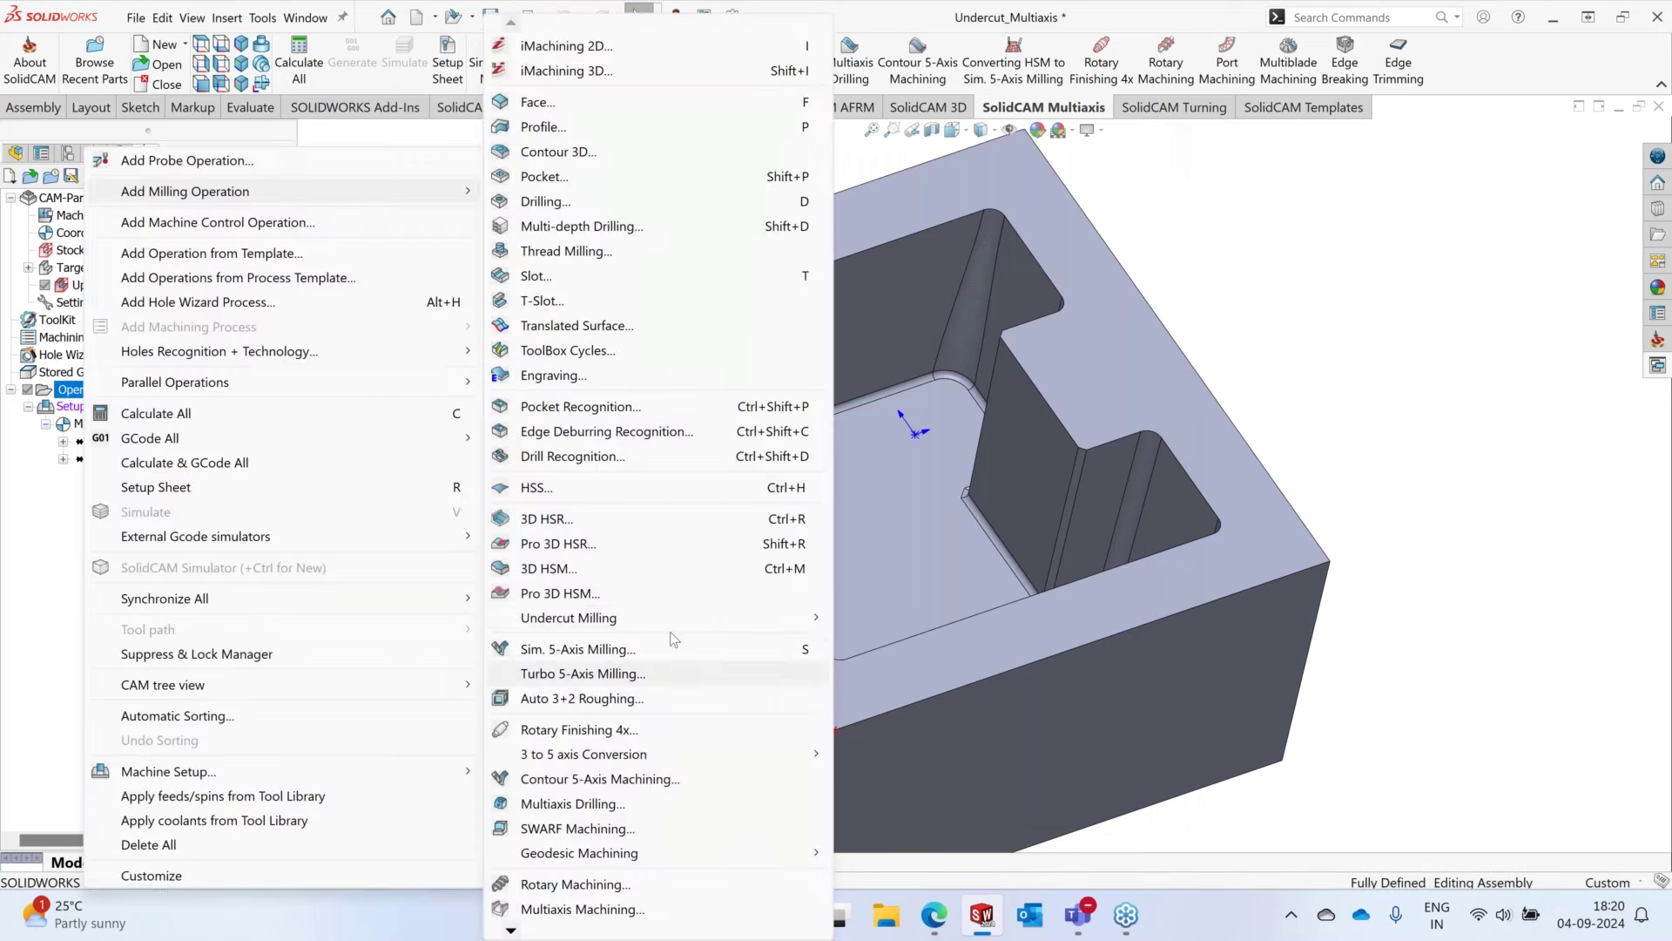
mouse_move(671, 629)
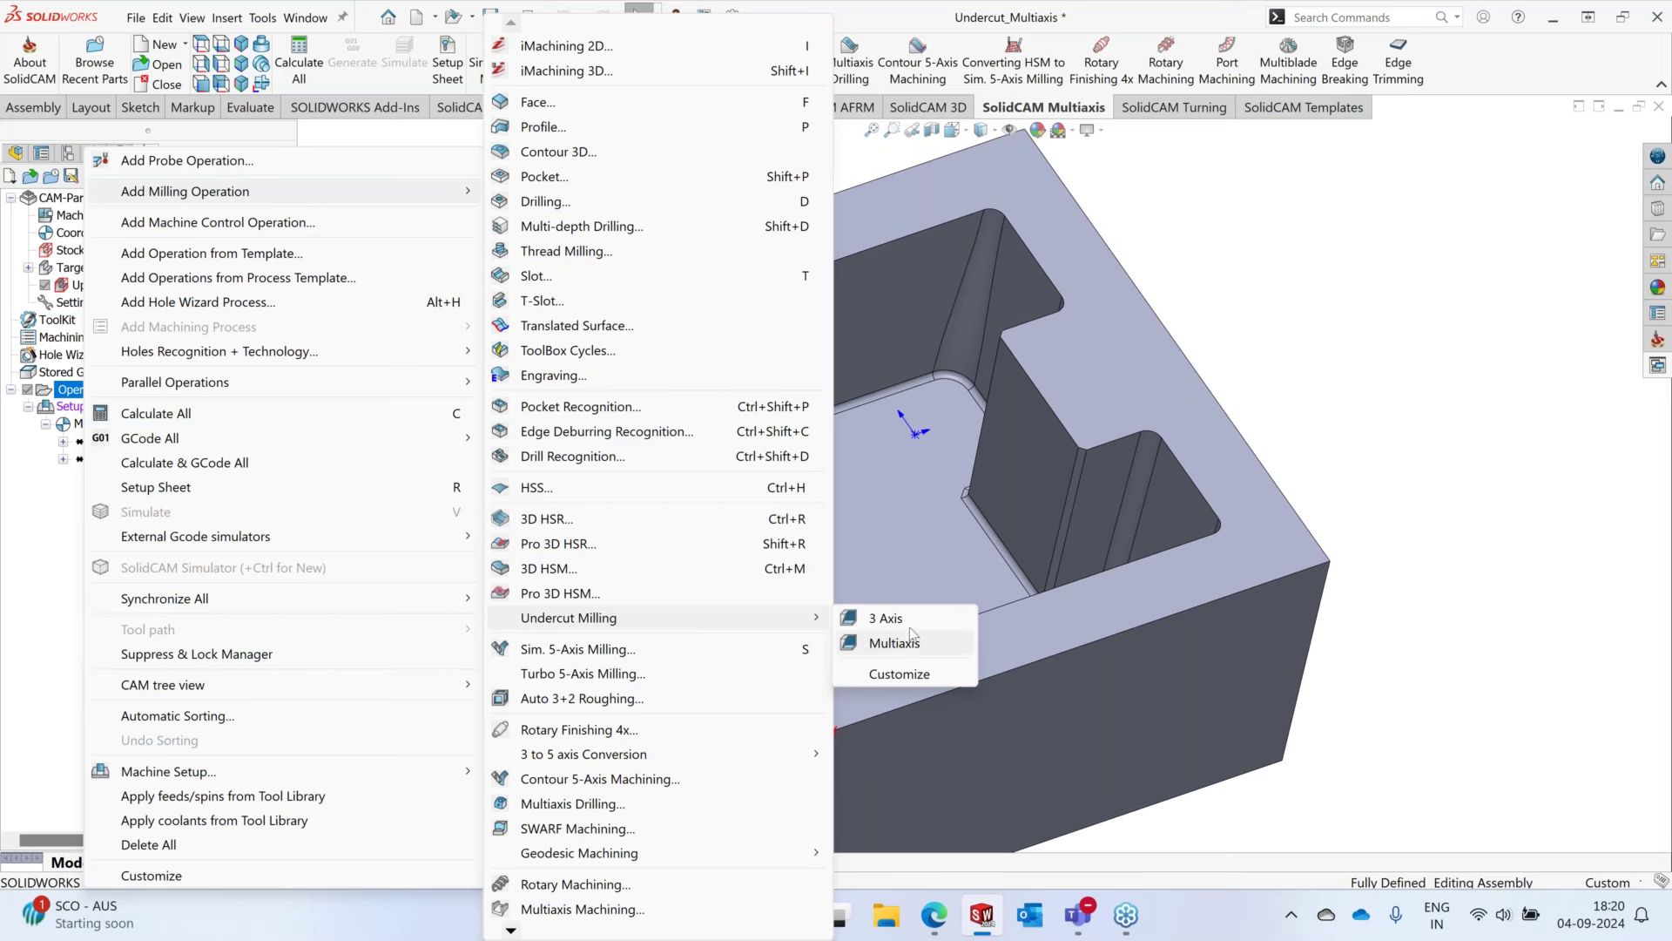
click(1301, 180)
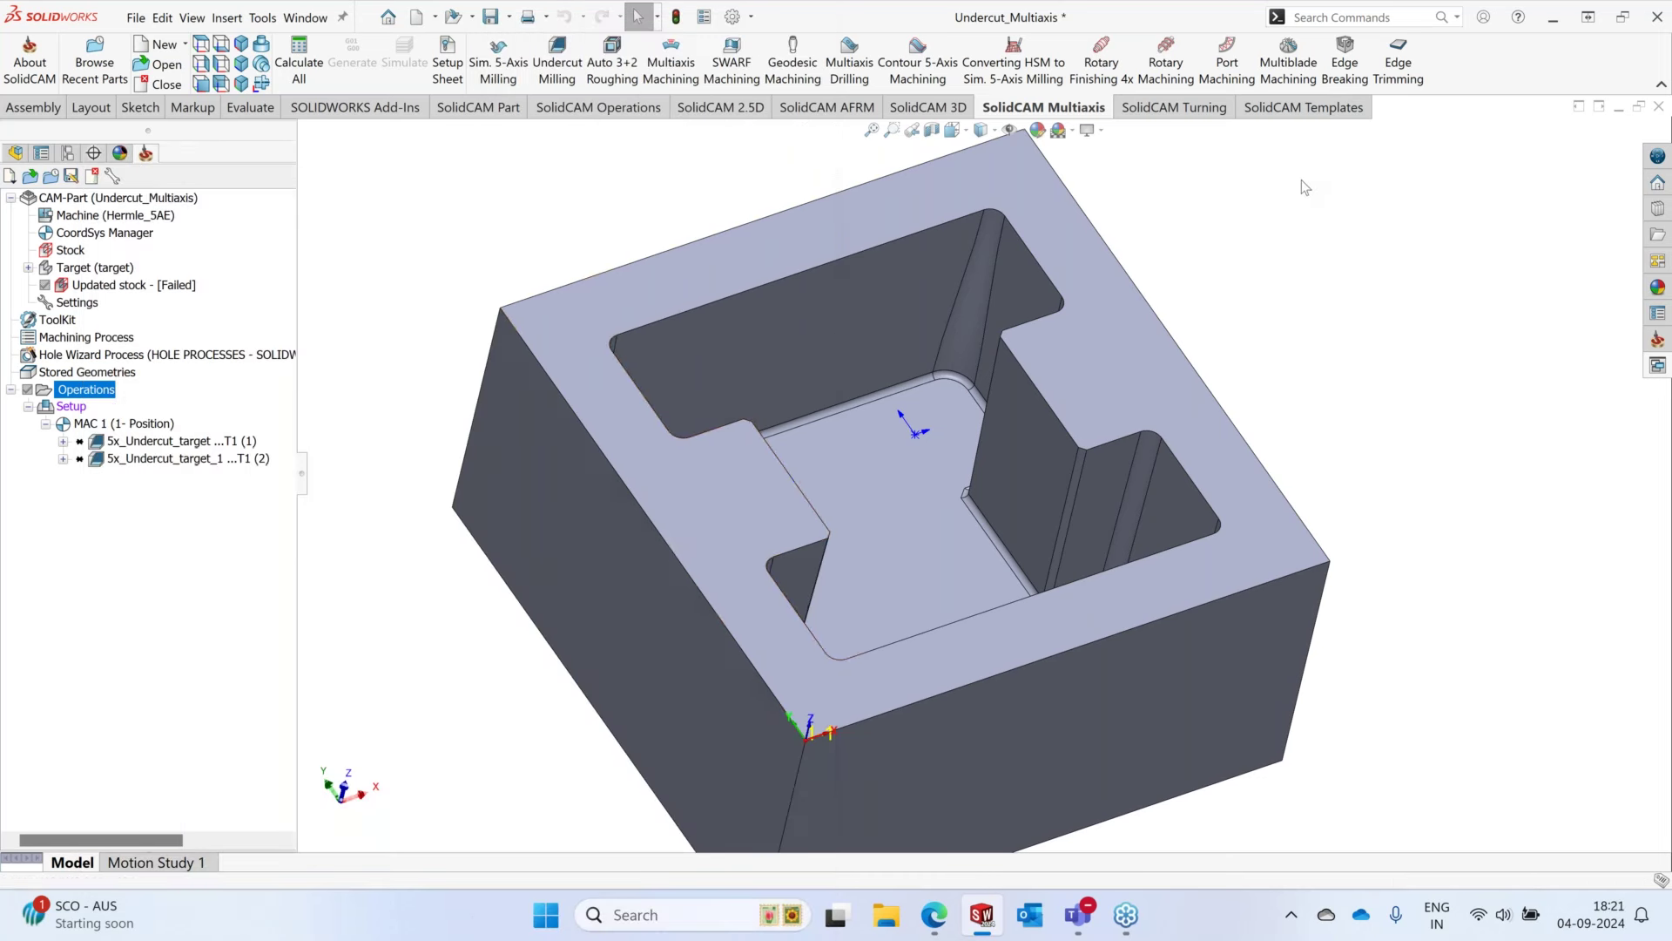
- Edit the 5x_Undercut_target operation, enable Maintain tilt in the tool axis control and save it
click(198, 447)
right_click(199, 448)
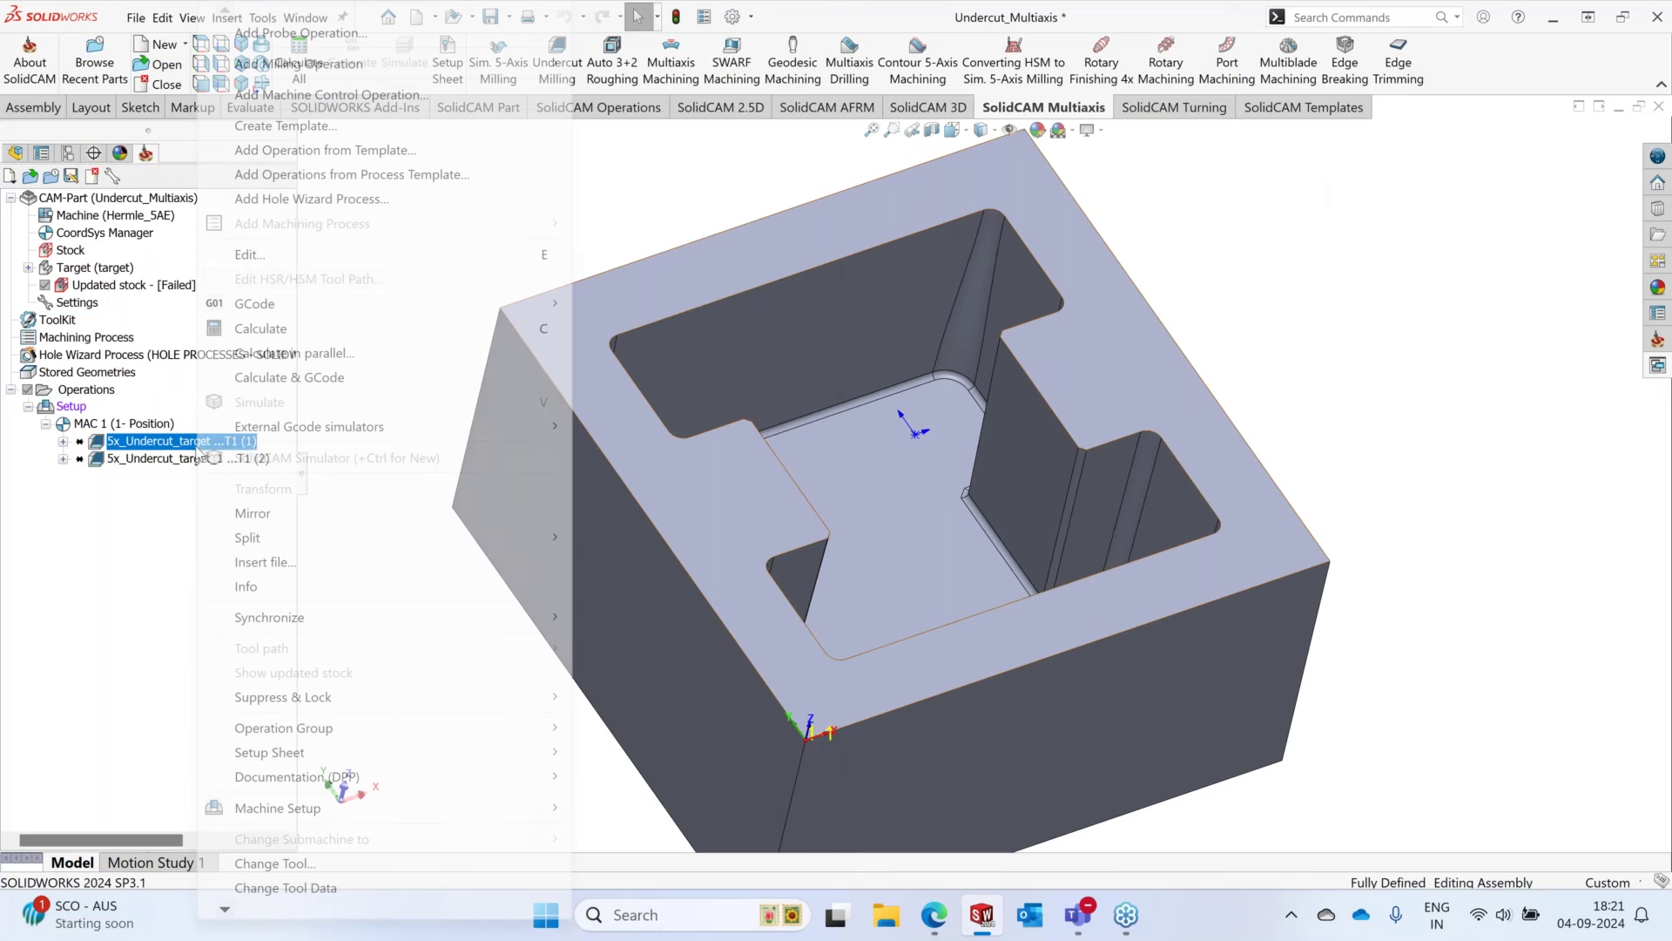
click(290, 254)
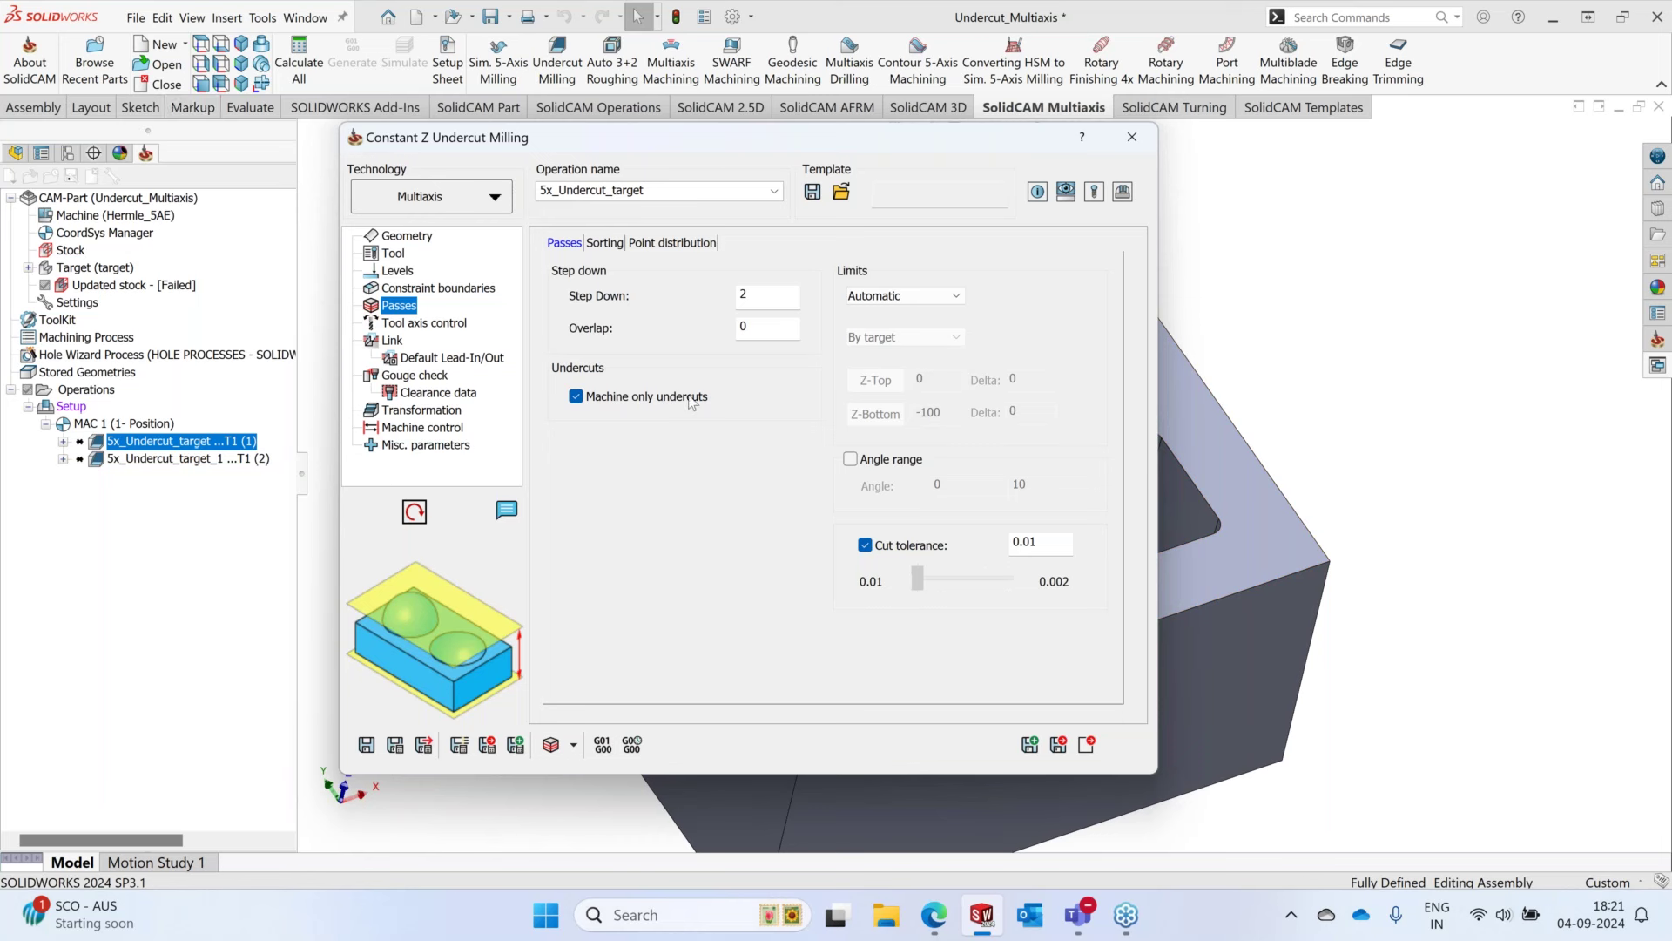
click(454, 323)
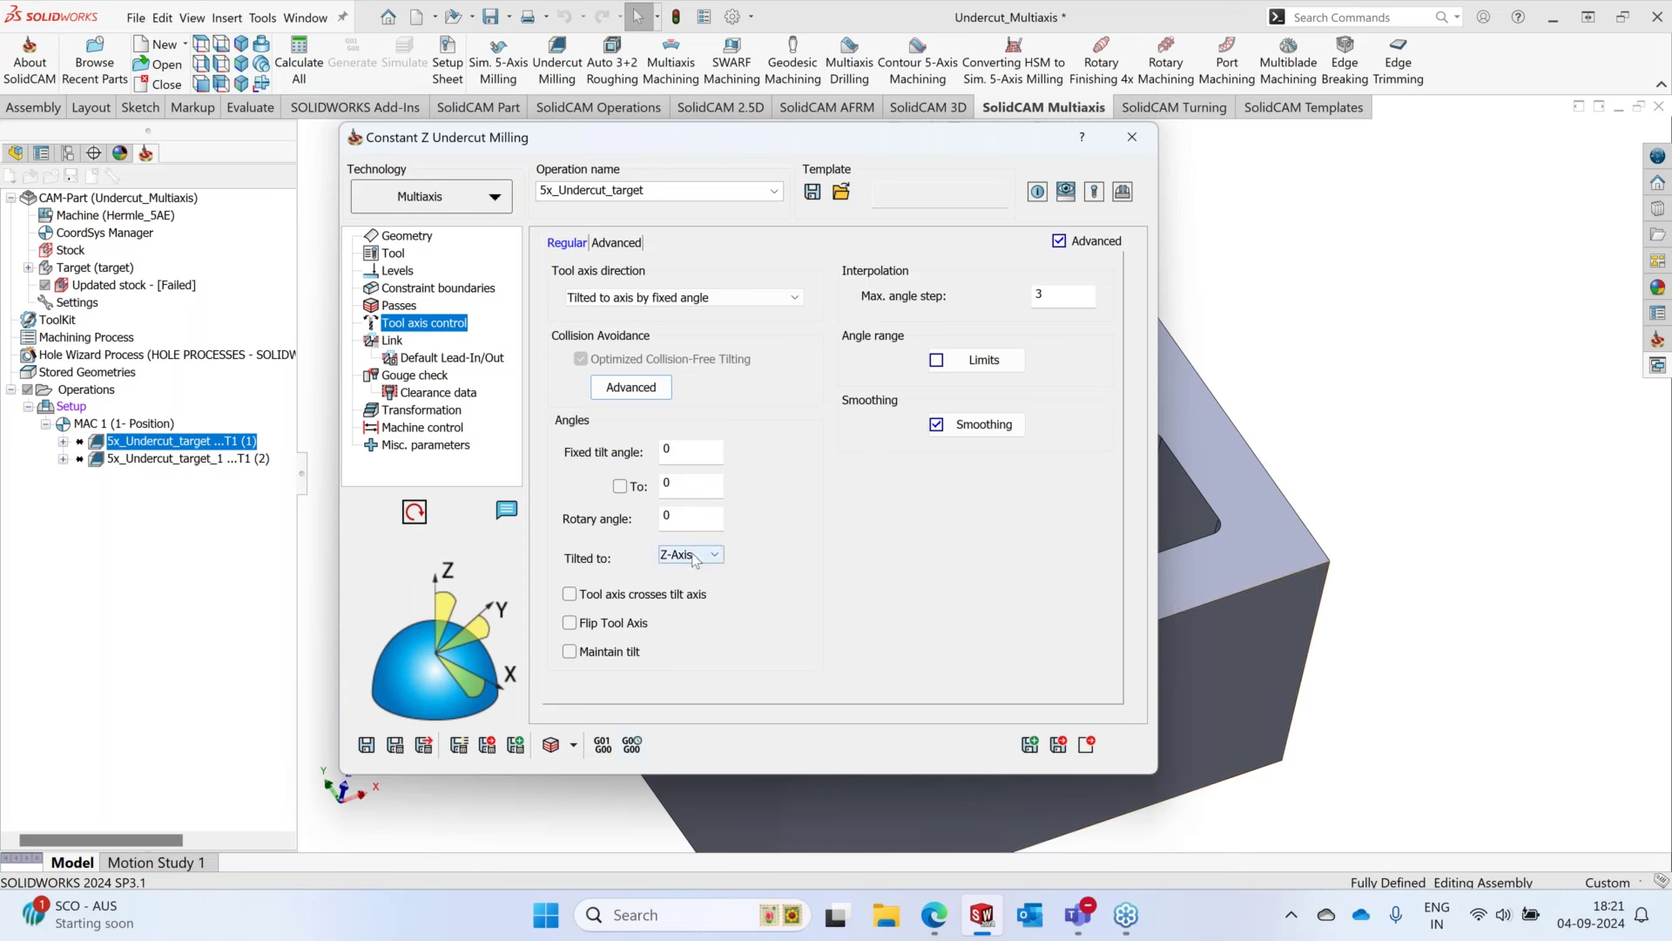
click(570, 651)
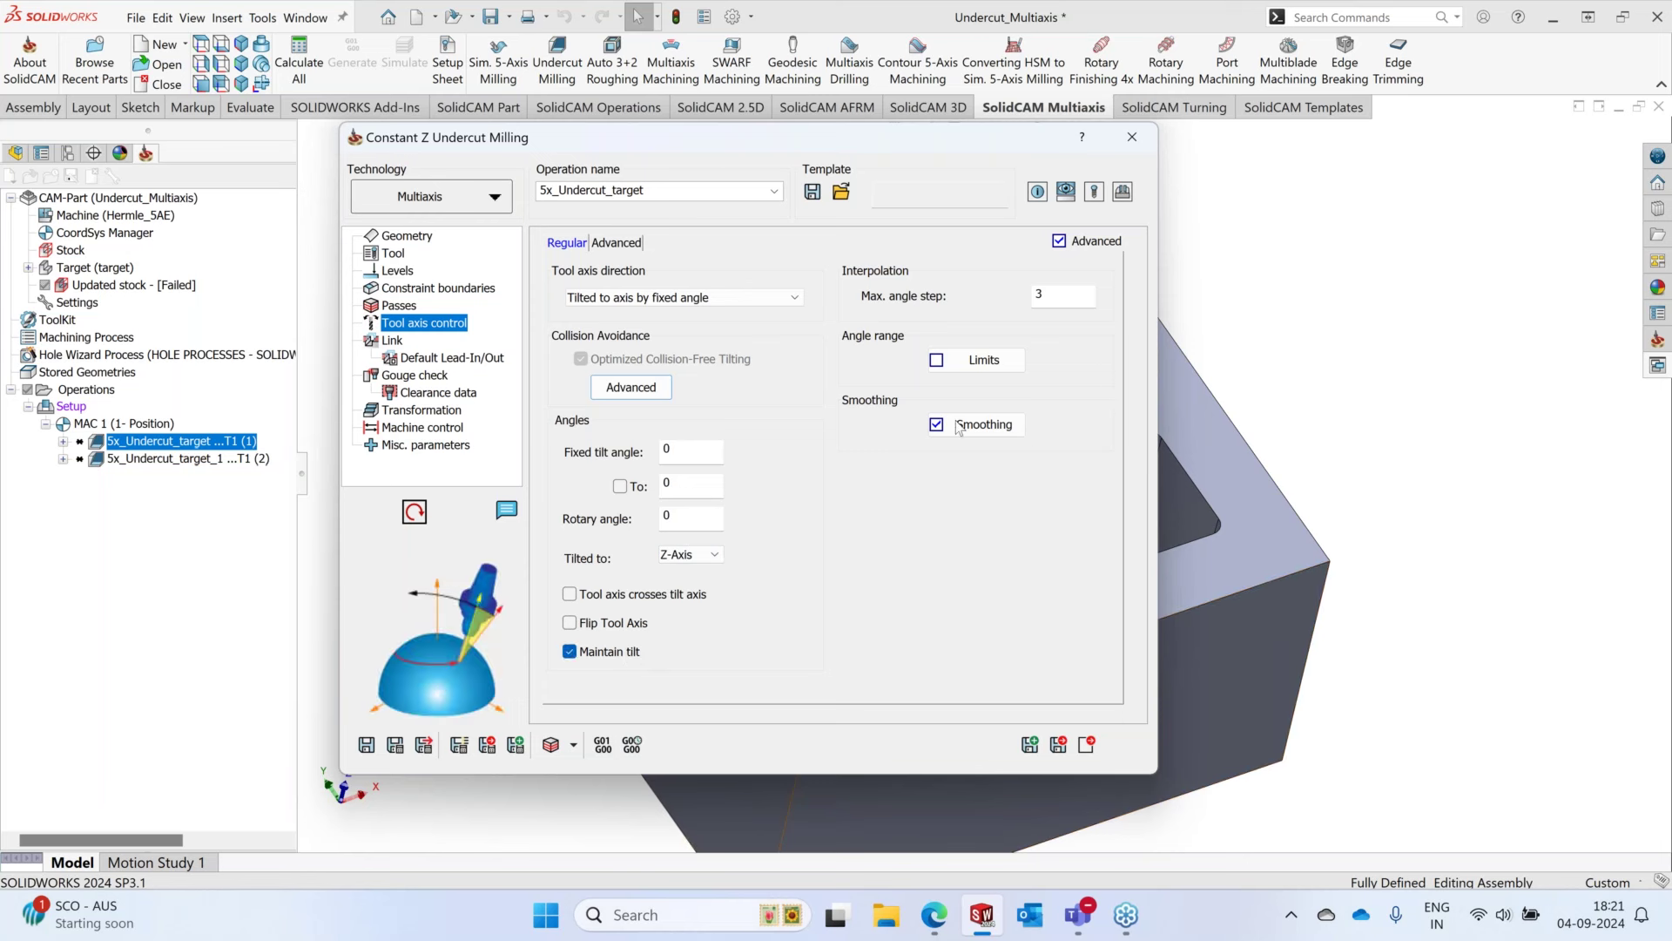
click(366, 746)
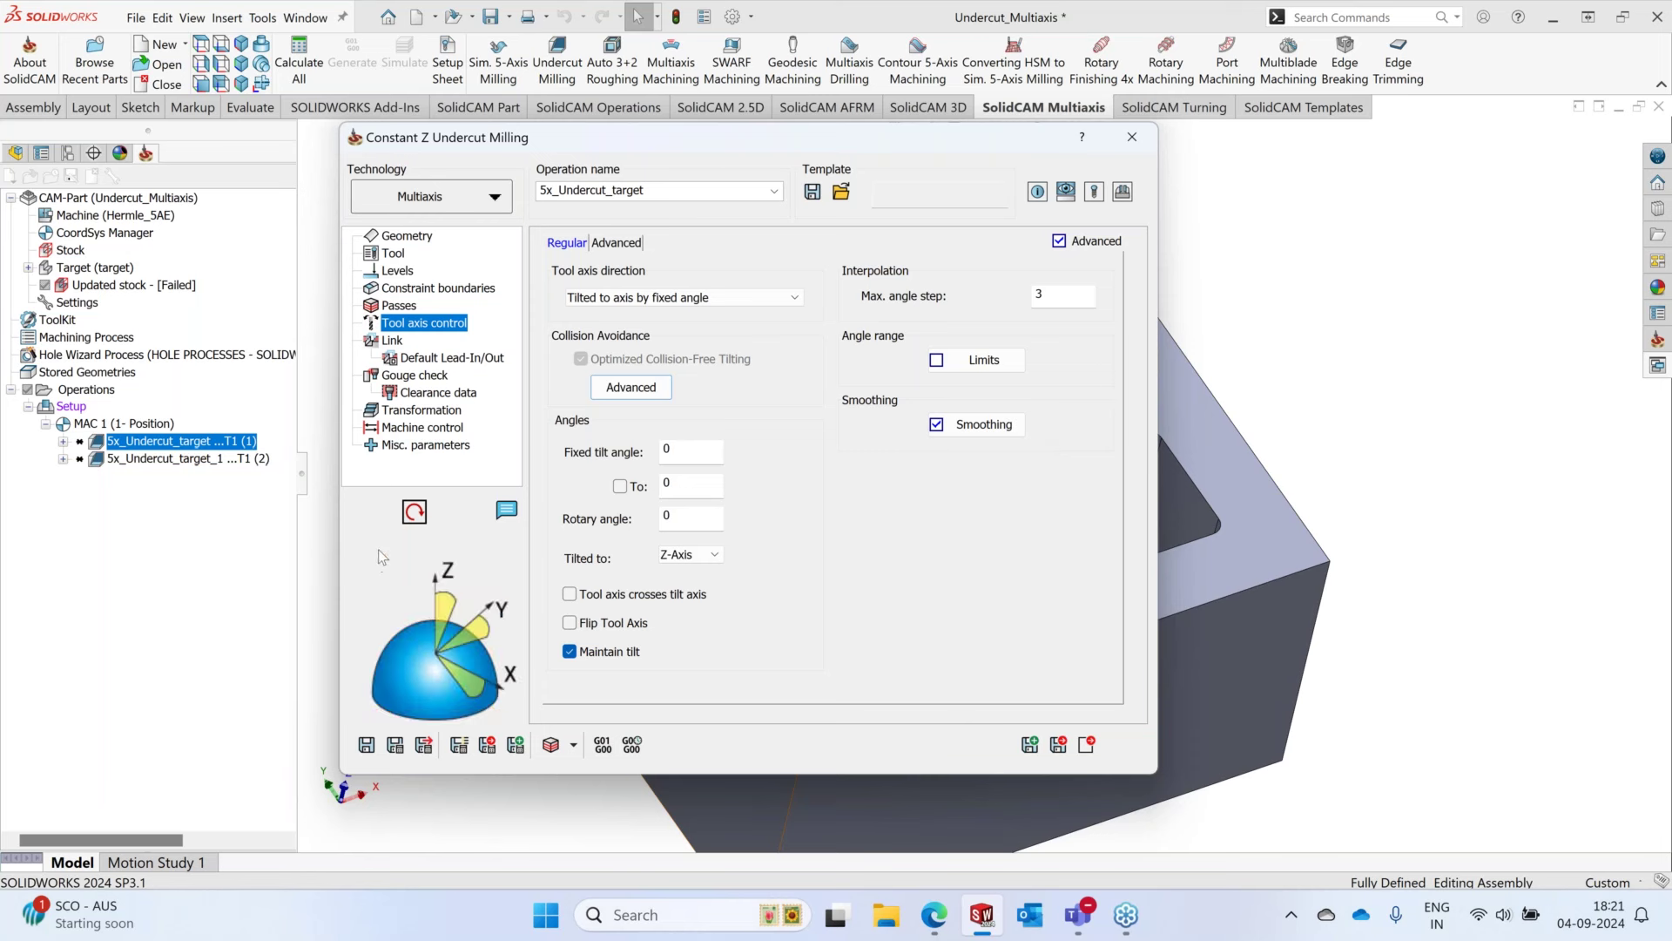
- Check the tool's feed control settings, close the operation and calculate the 5x_Undercut_target tool path
click(394, 254)
click(664, 244)
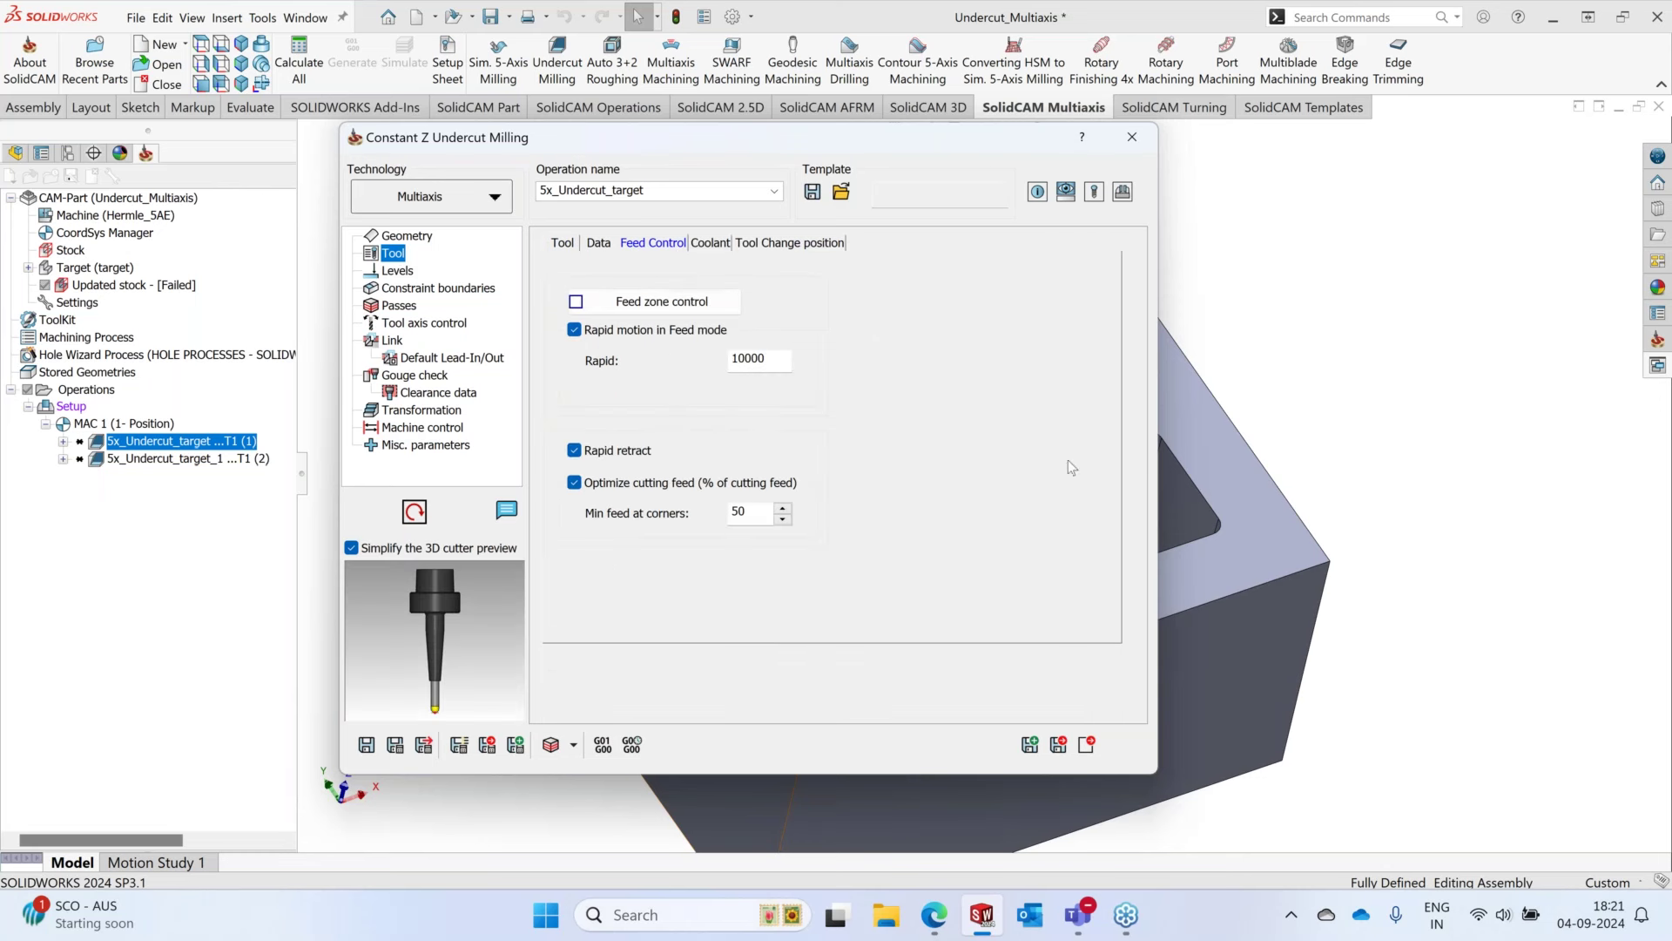
click(1132, 140)
right_click(136, 385)
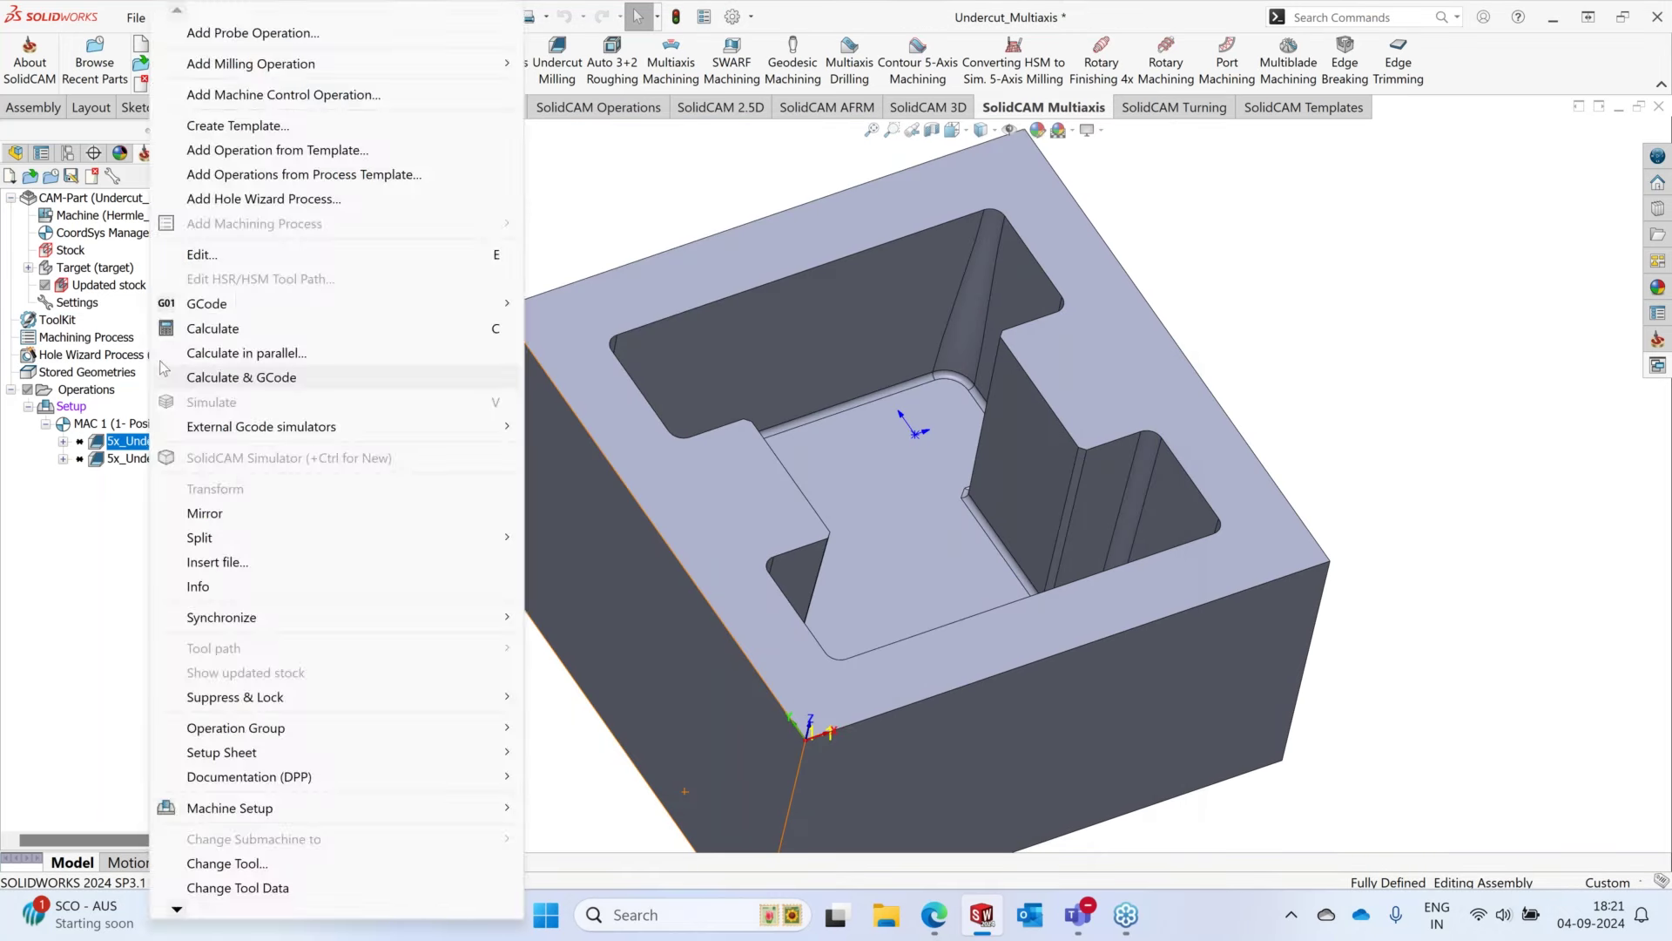
click(202, 324)
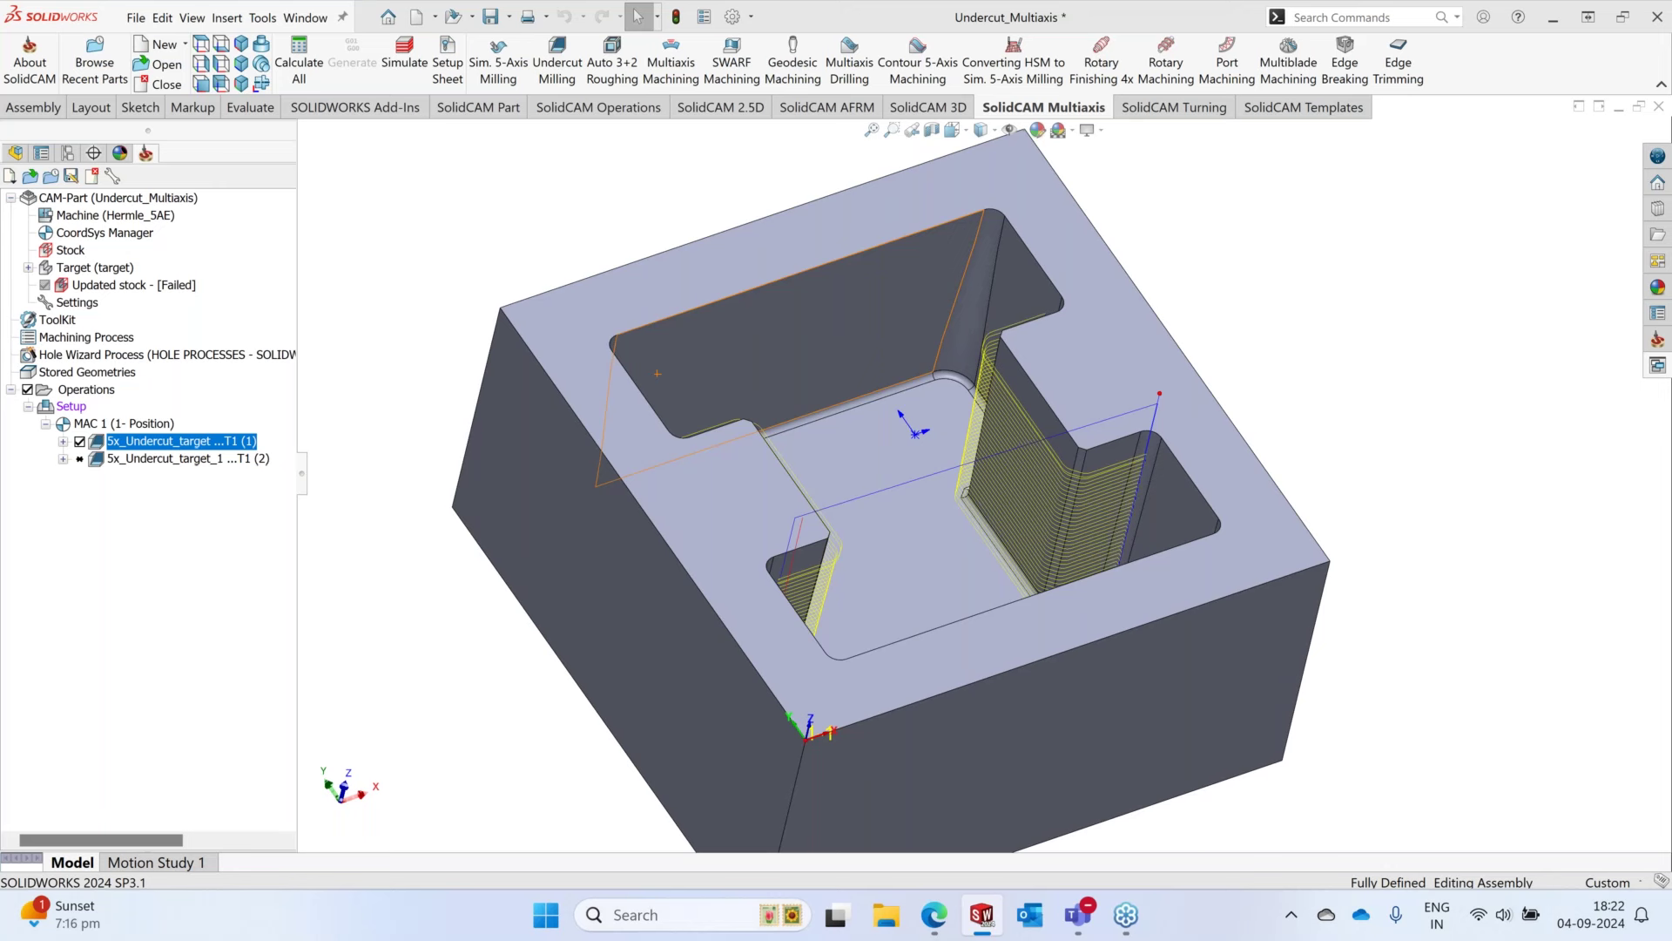
- Simulate the 5x_Undercut_target tool path on the CAD model, view the tool tilting along the undercut walls, and close the simulation
scroll(1028, 509, up, 3)
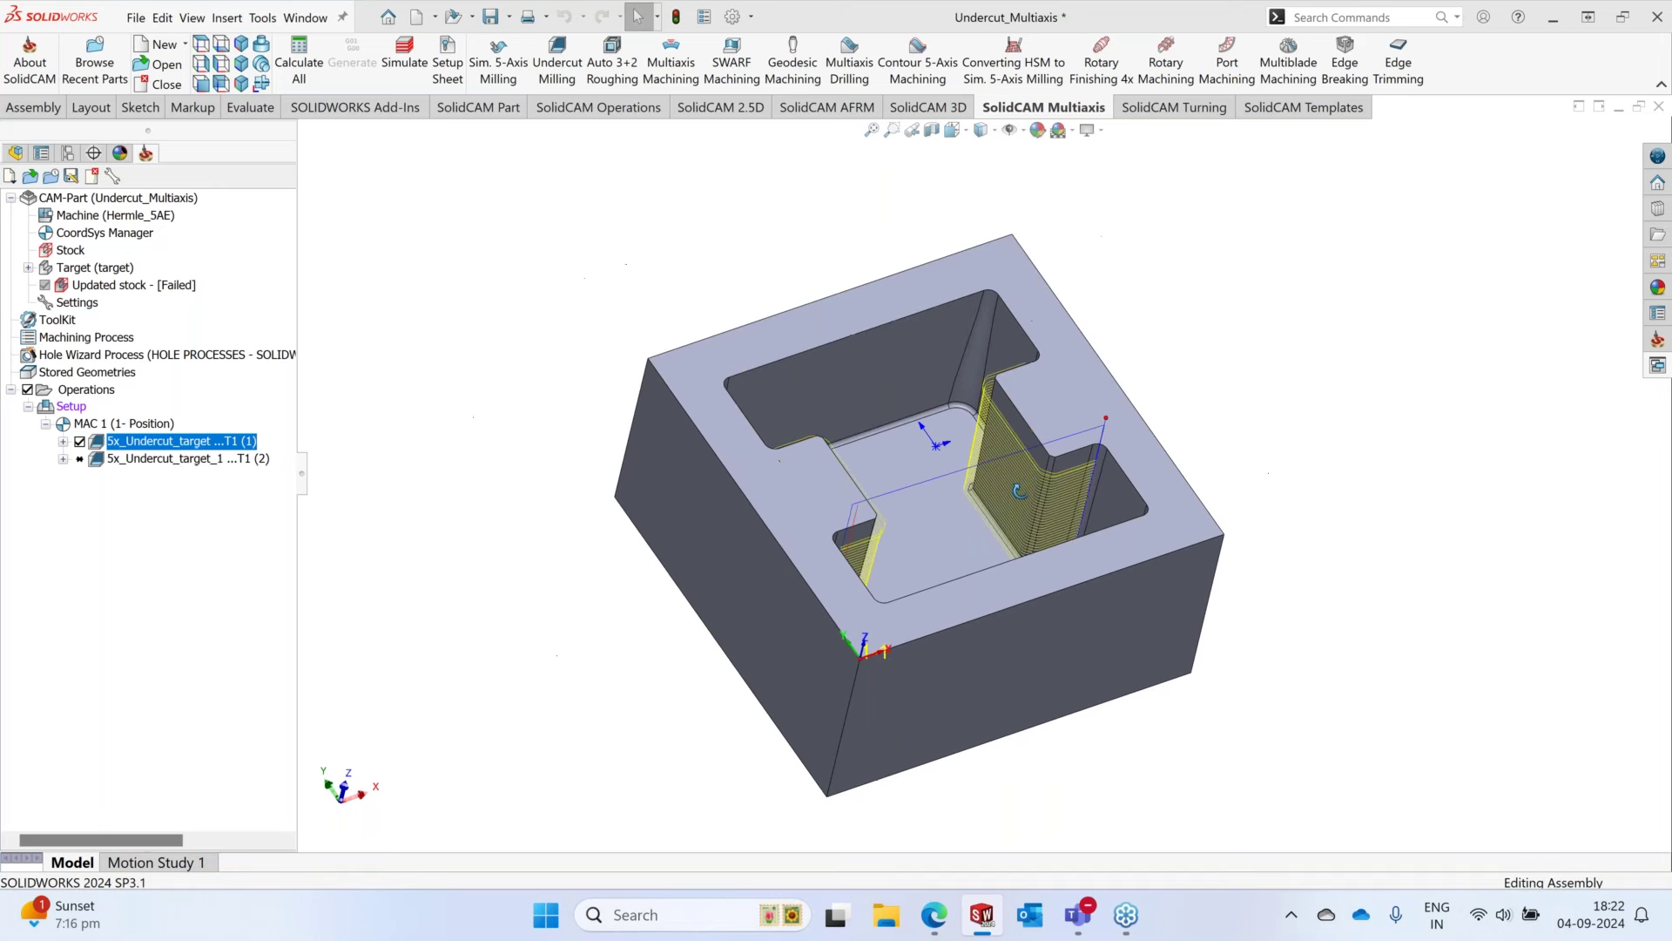
mouse_move(1019, 490)
middle_down()
mouse_move(977, 738)
mouse_move(994, 778)
mouse_move(1003, 462)
middle_up()
scroll(1004, 462, down, 3)
right_click(209, 441)
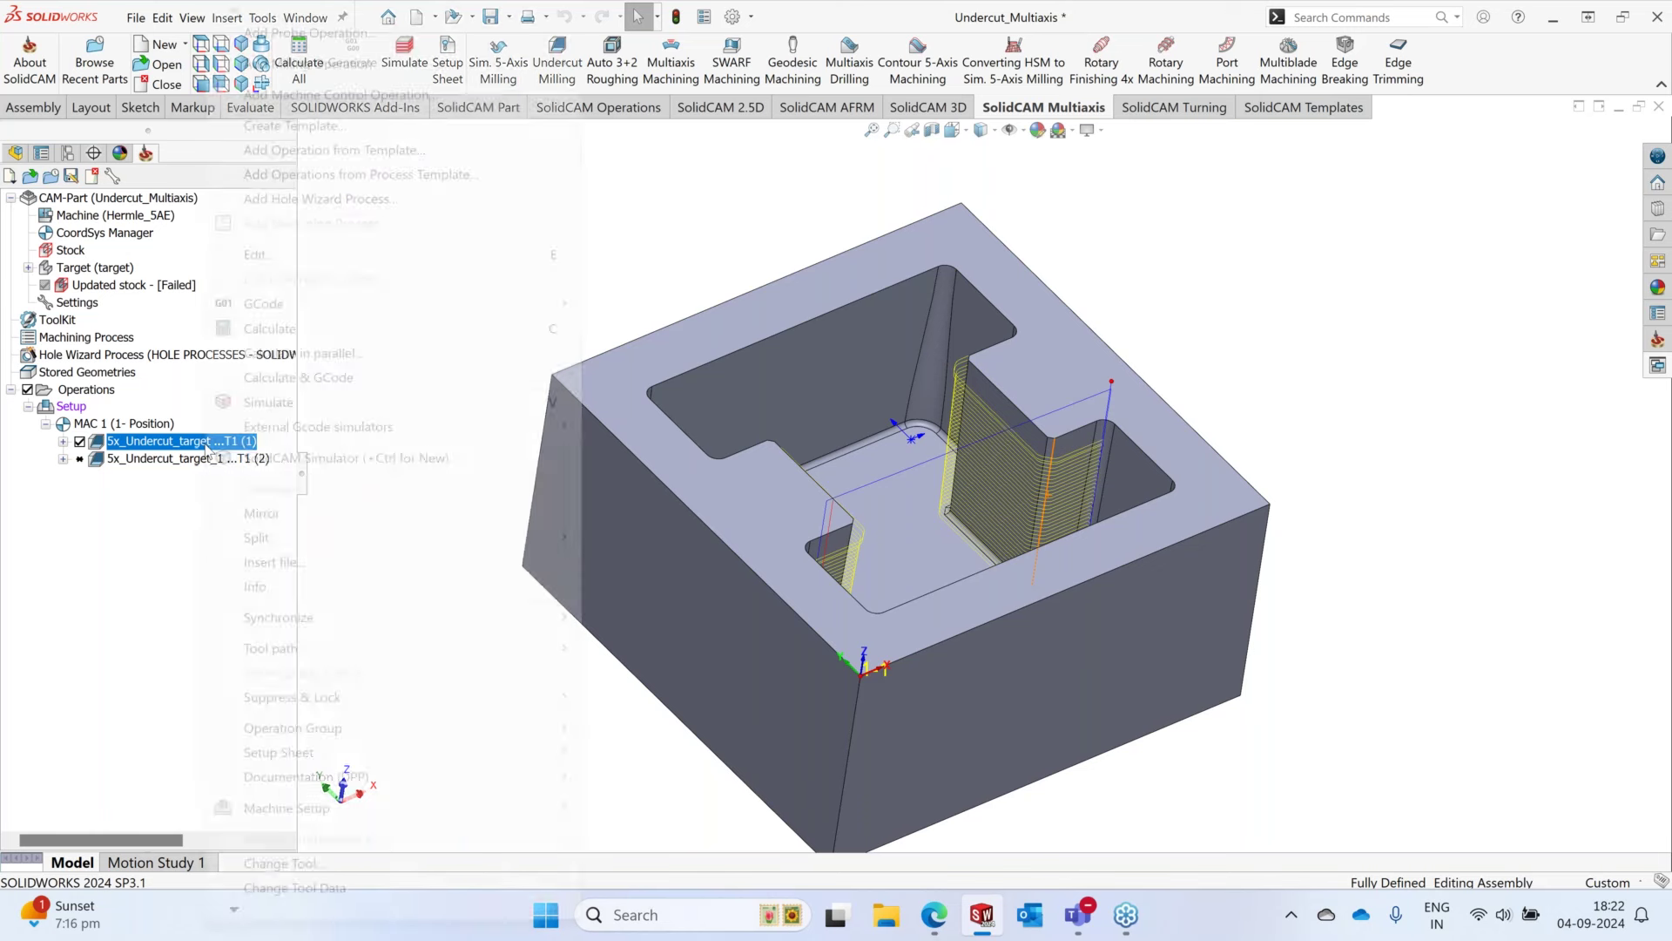
click(250, 406)
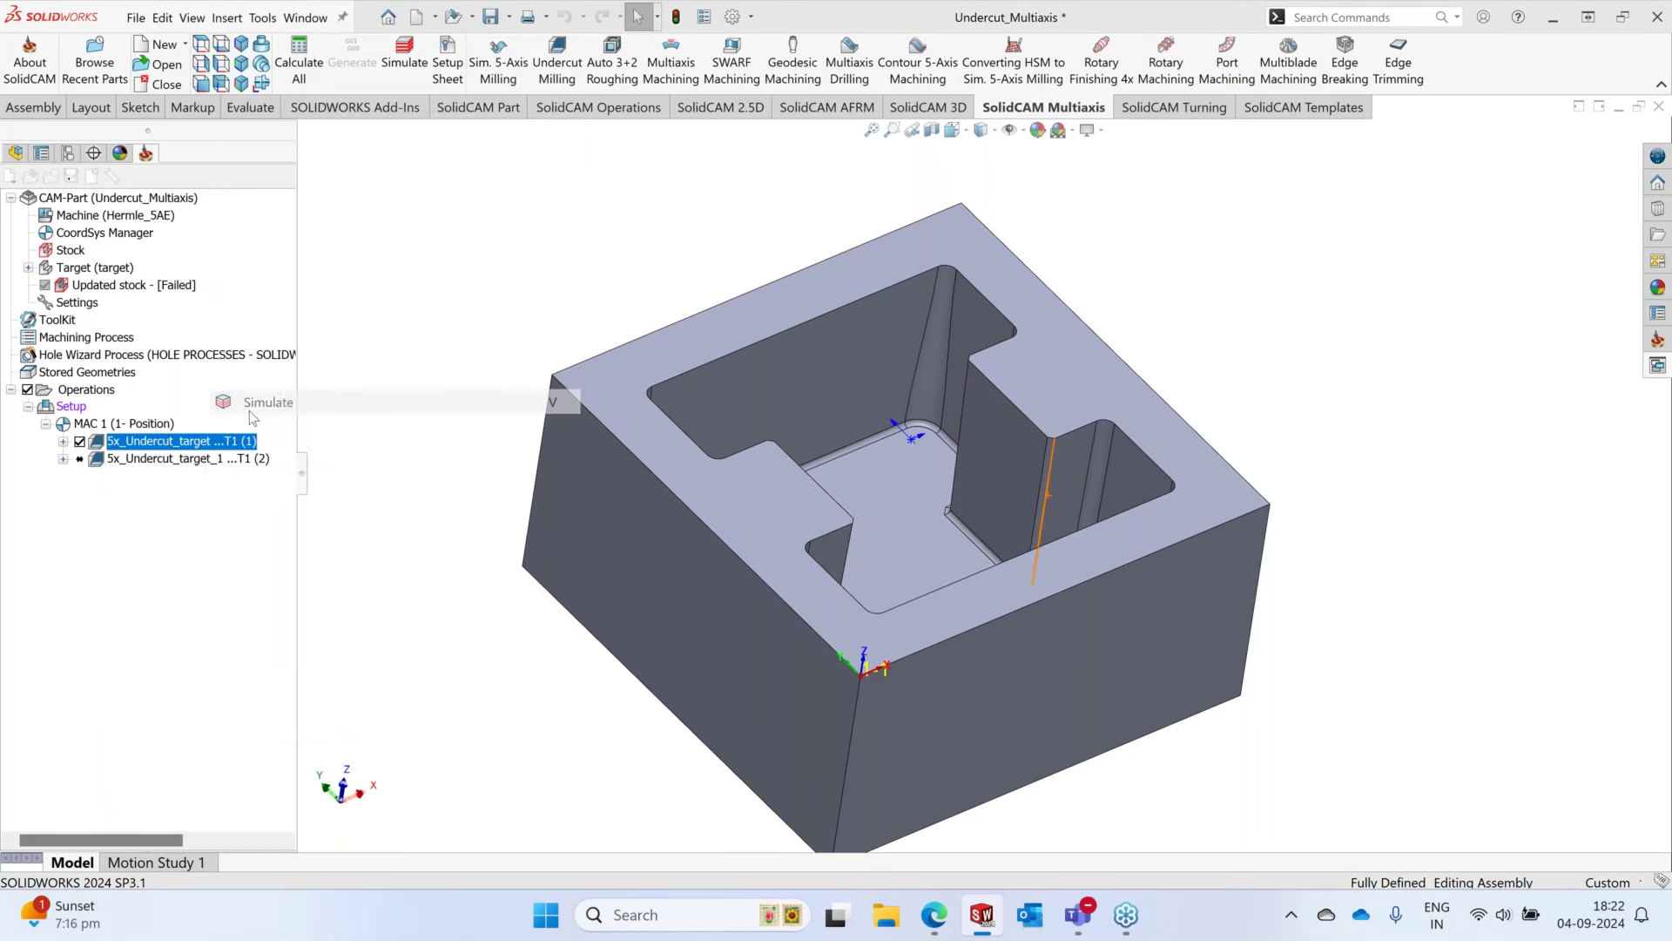
click(175, 630)
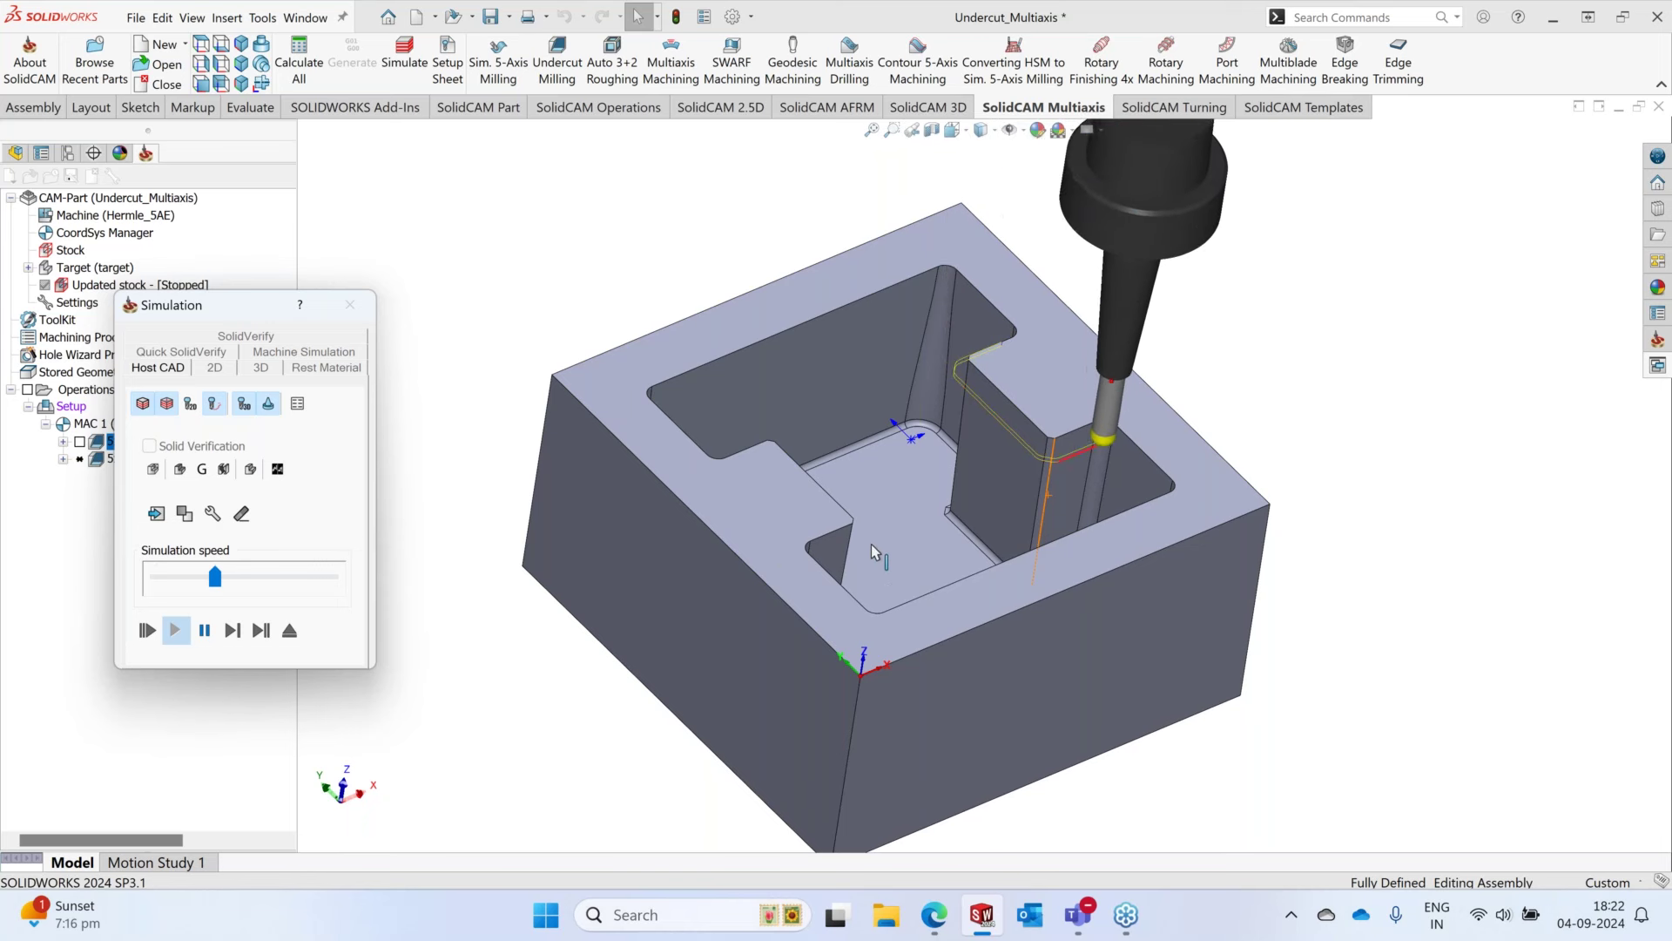
click(895, 535)
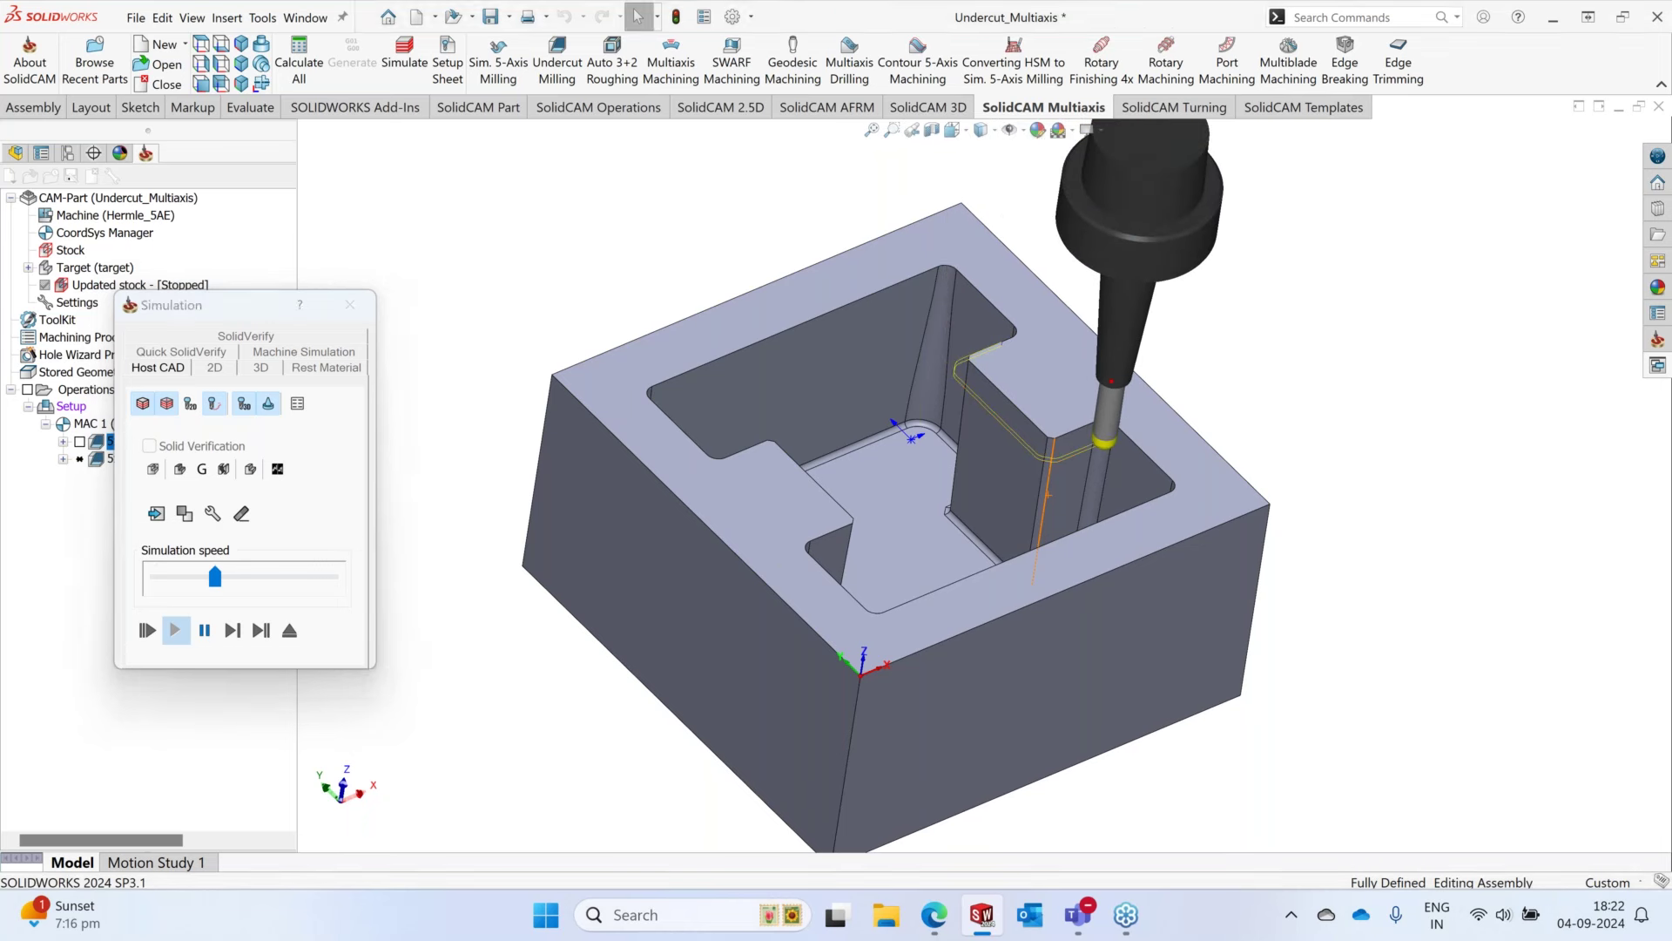
middle_drag(895, 535, 854, 495)
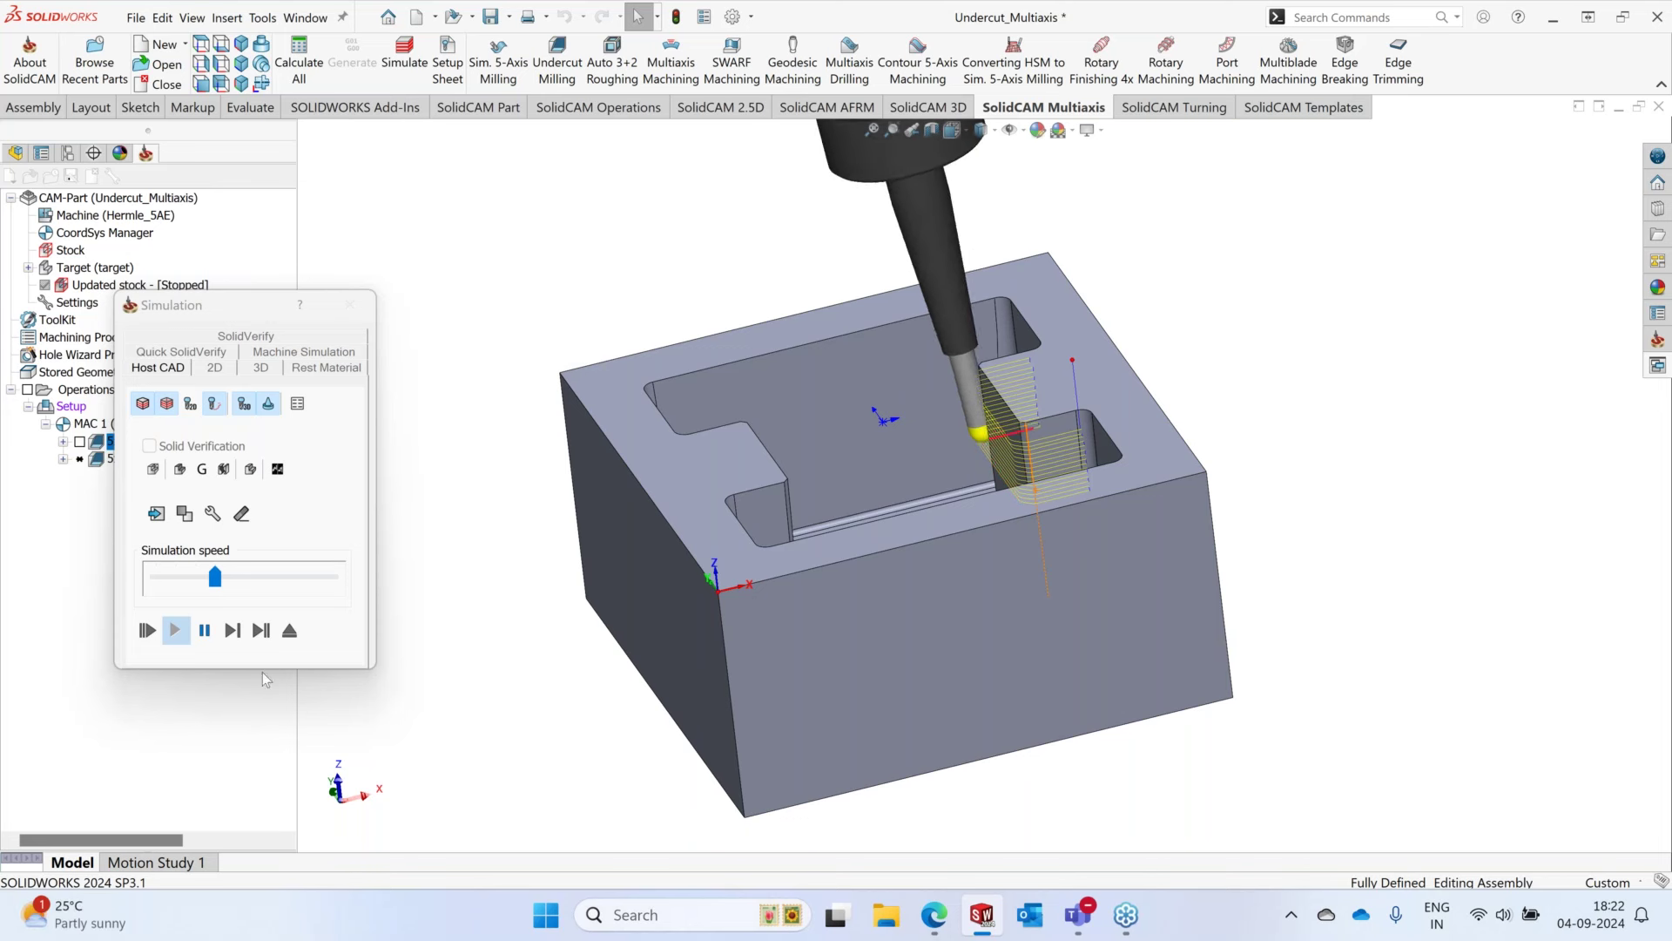
key(Escape)
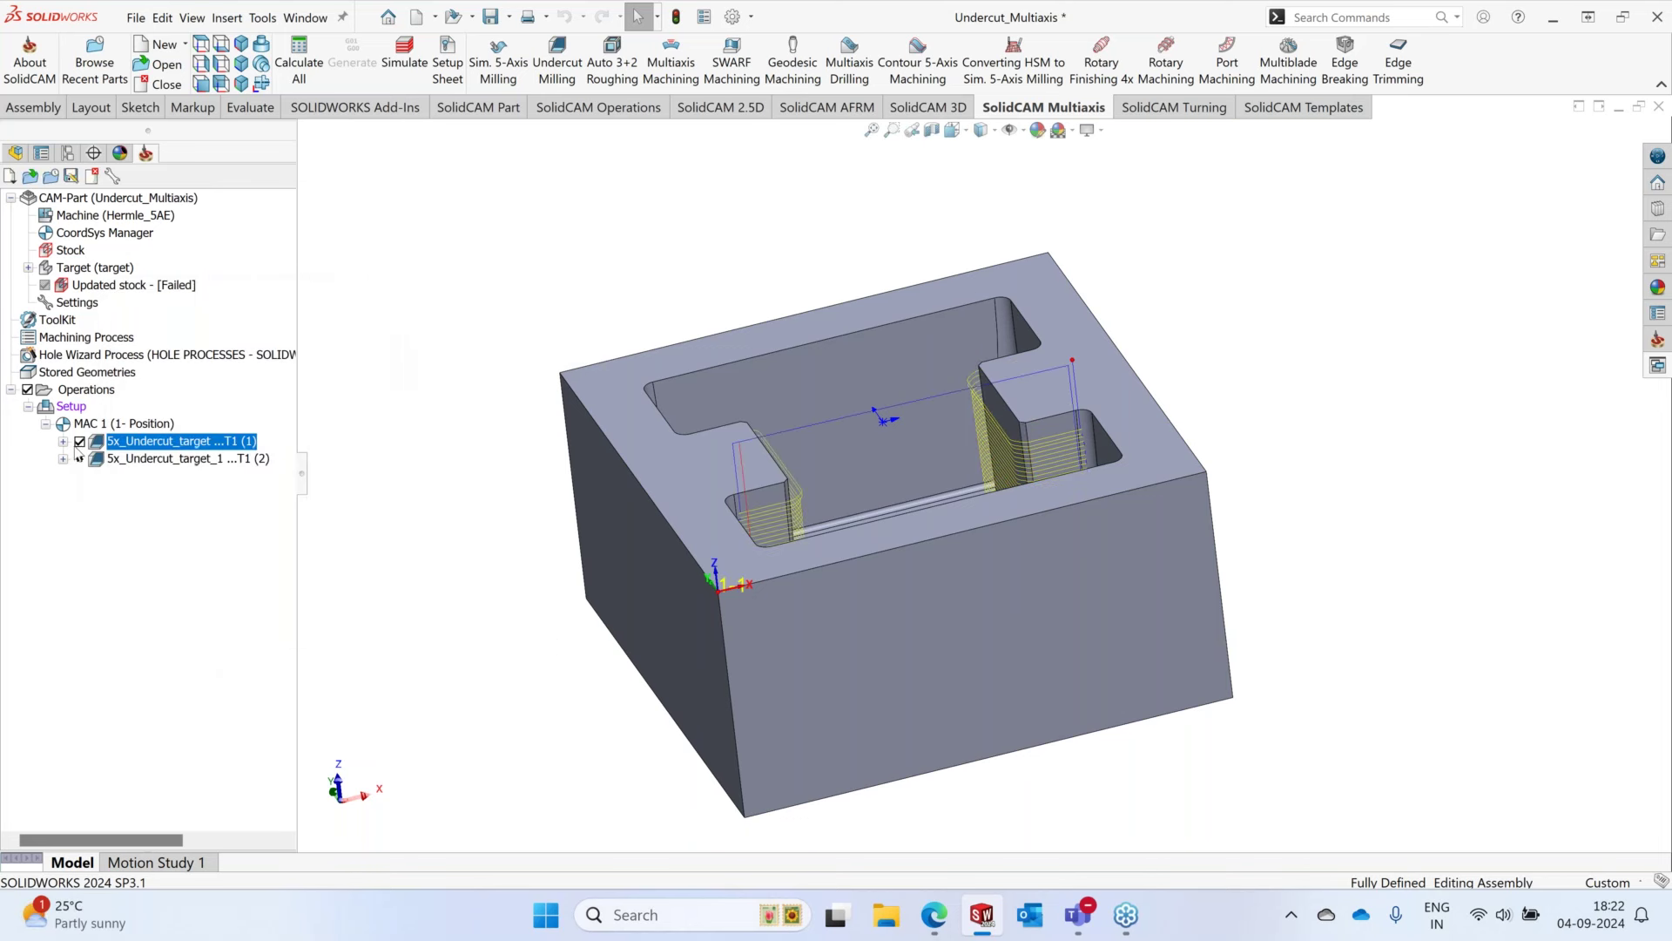
- Open the 5x_Undercut_target_1 operation, check its passes settings, and save and calculate it
right_click(183, 460)
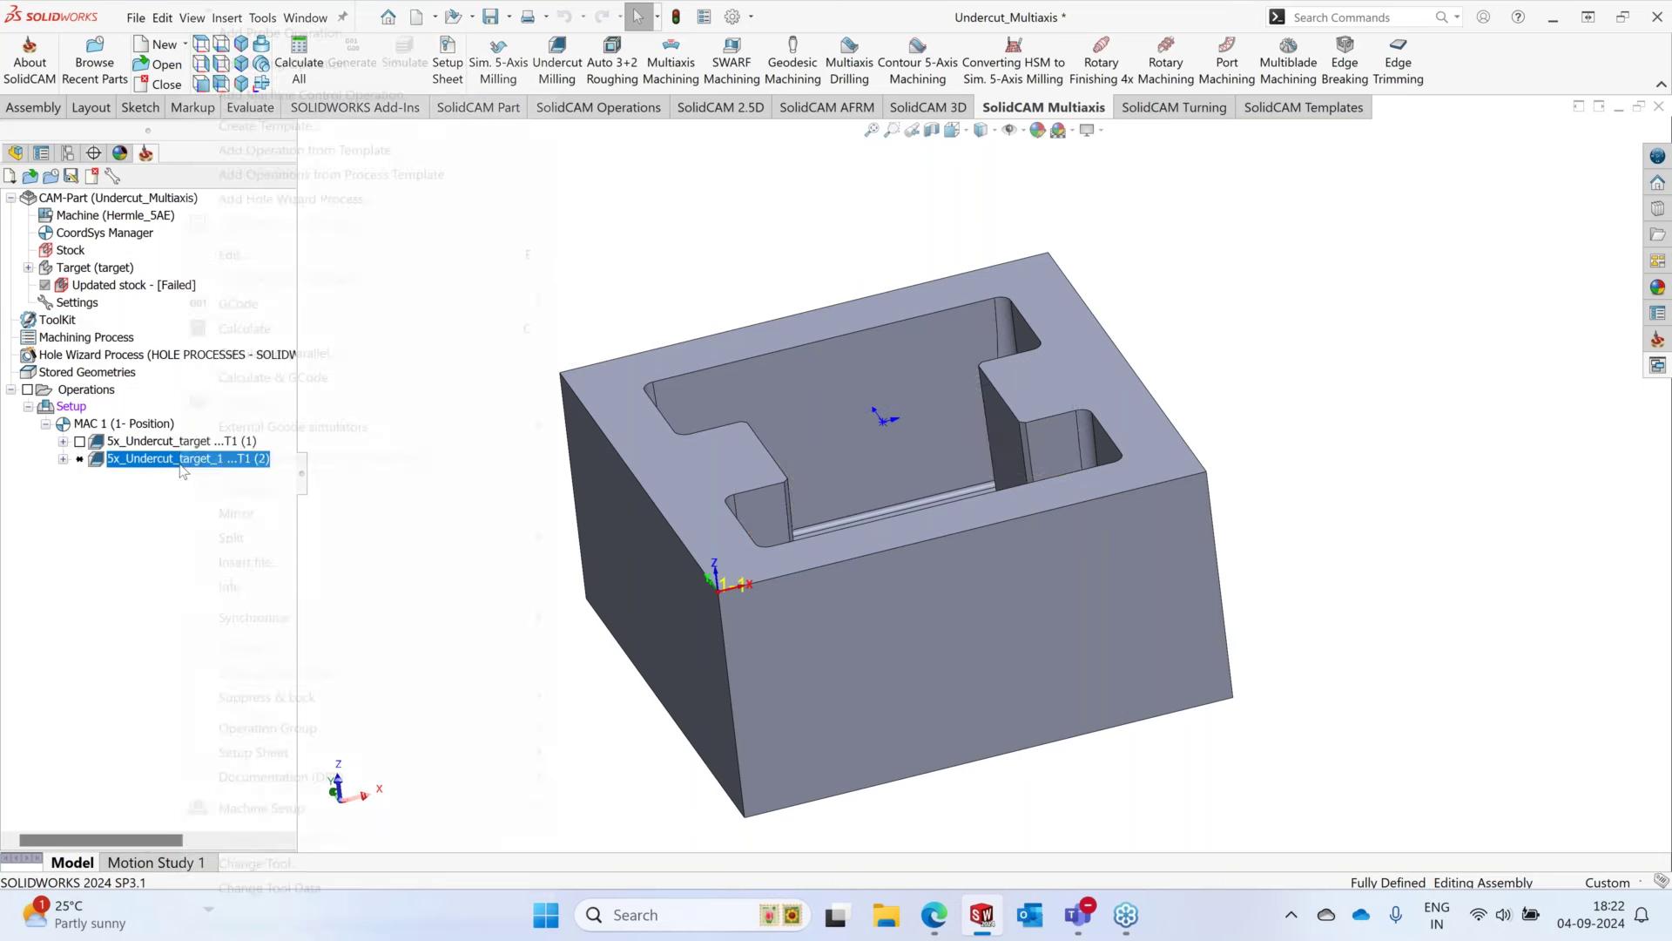
click(234, 254)
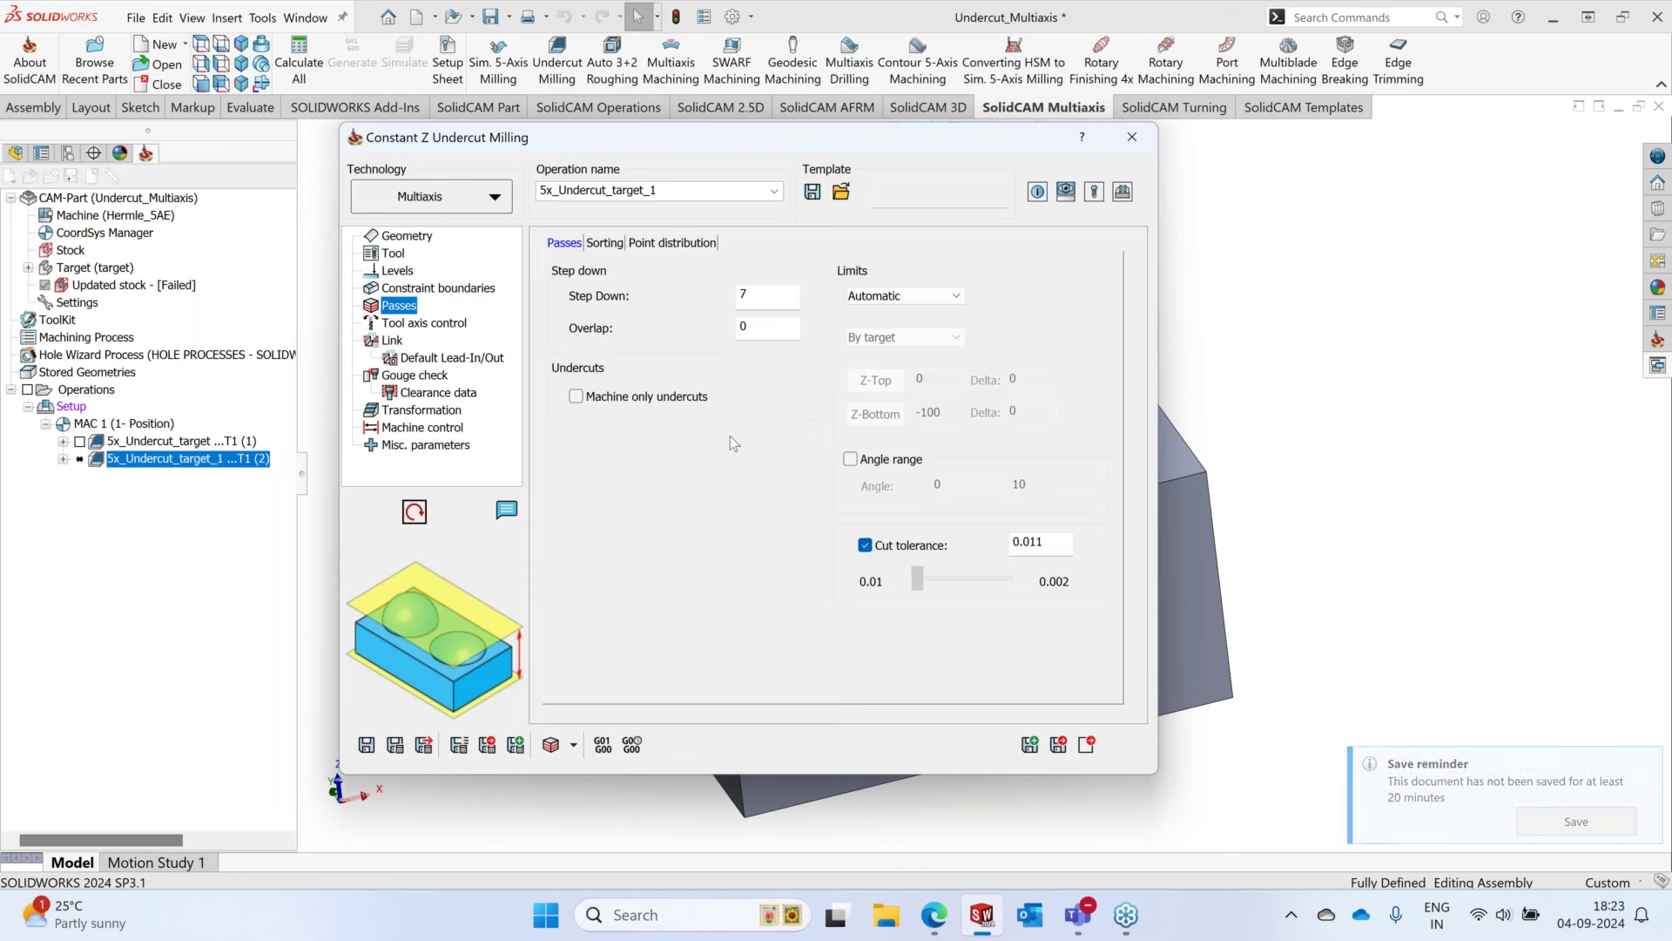
click(397, 745)
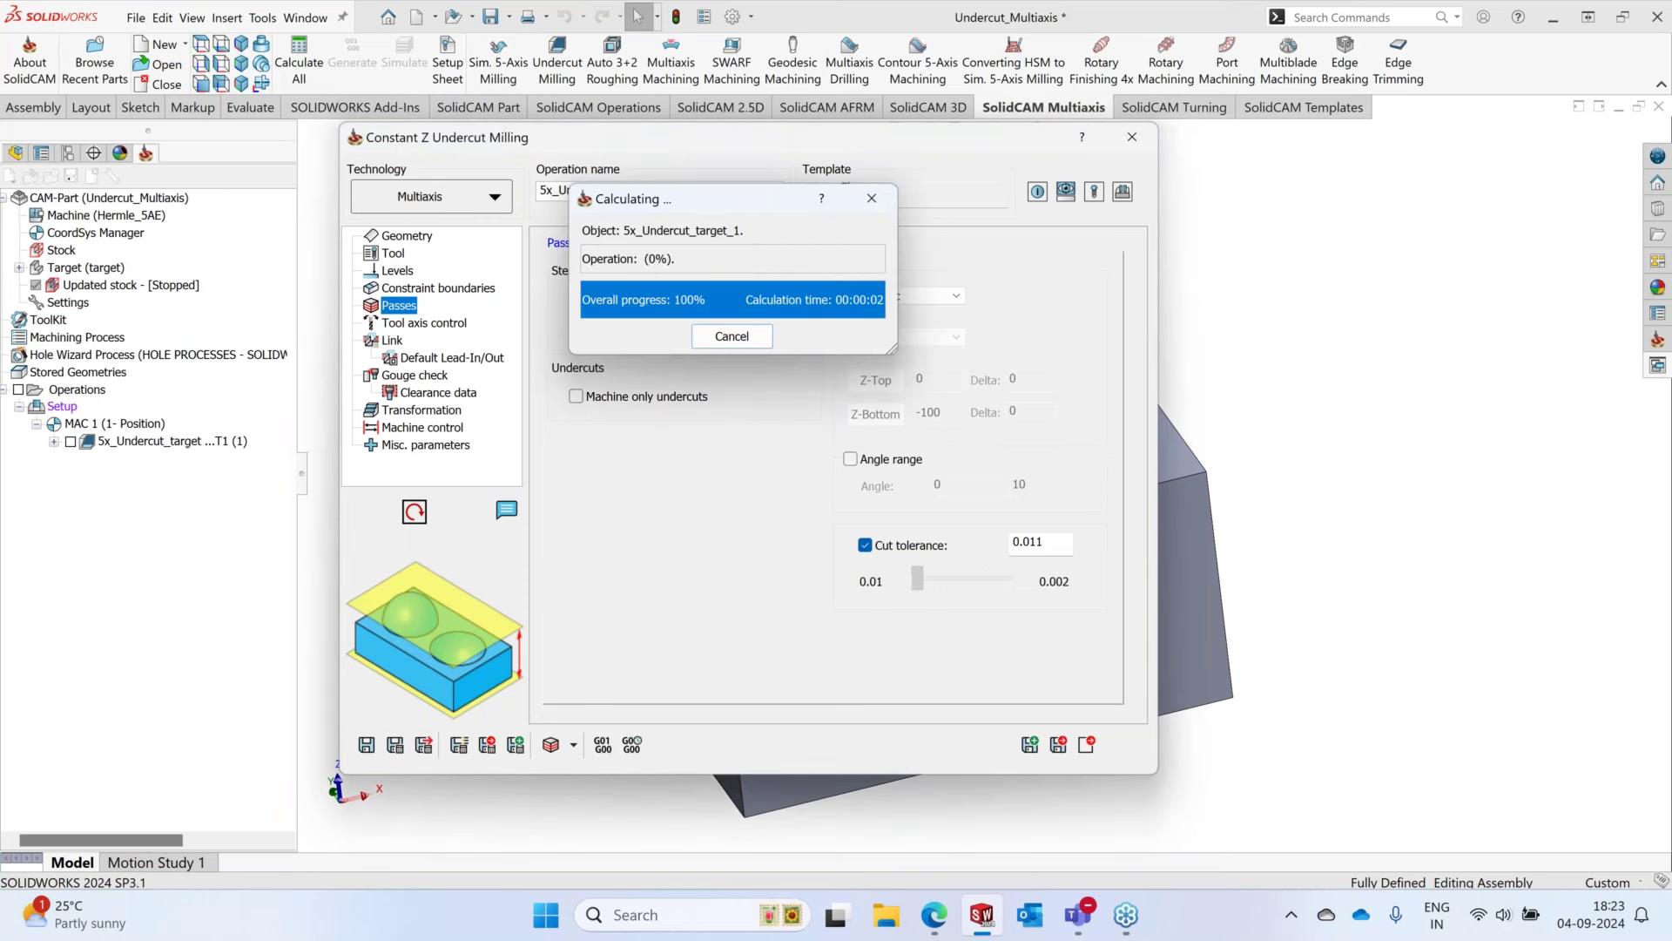
- Simulate the 5x_Undercut_target_1 tool path, pausing to examine the tool tilt, and close the simulation and the operation
click(551, 744)
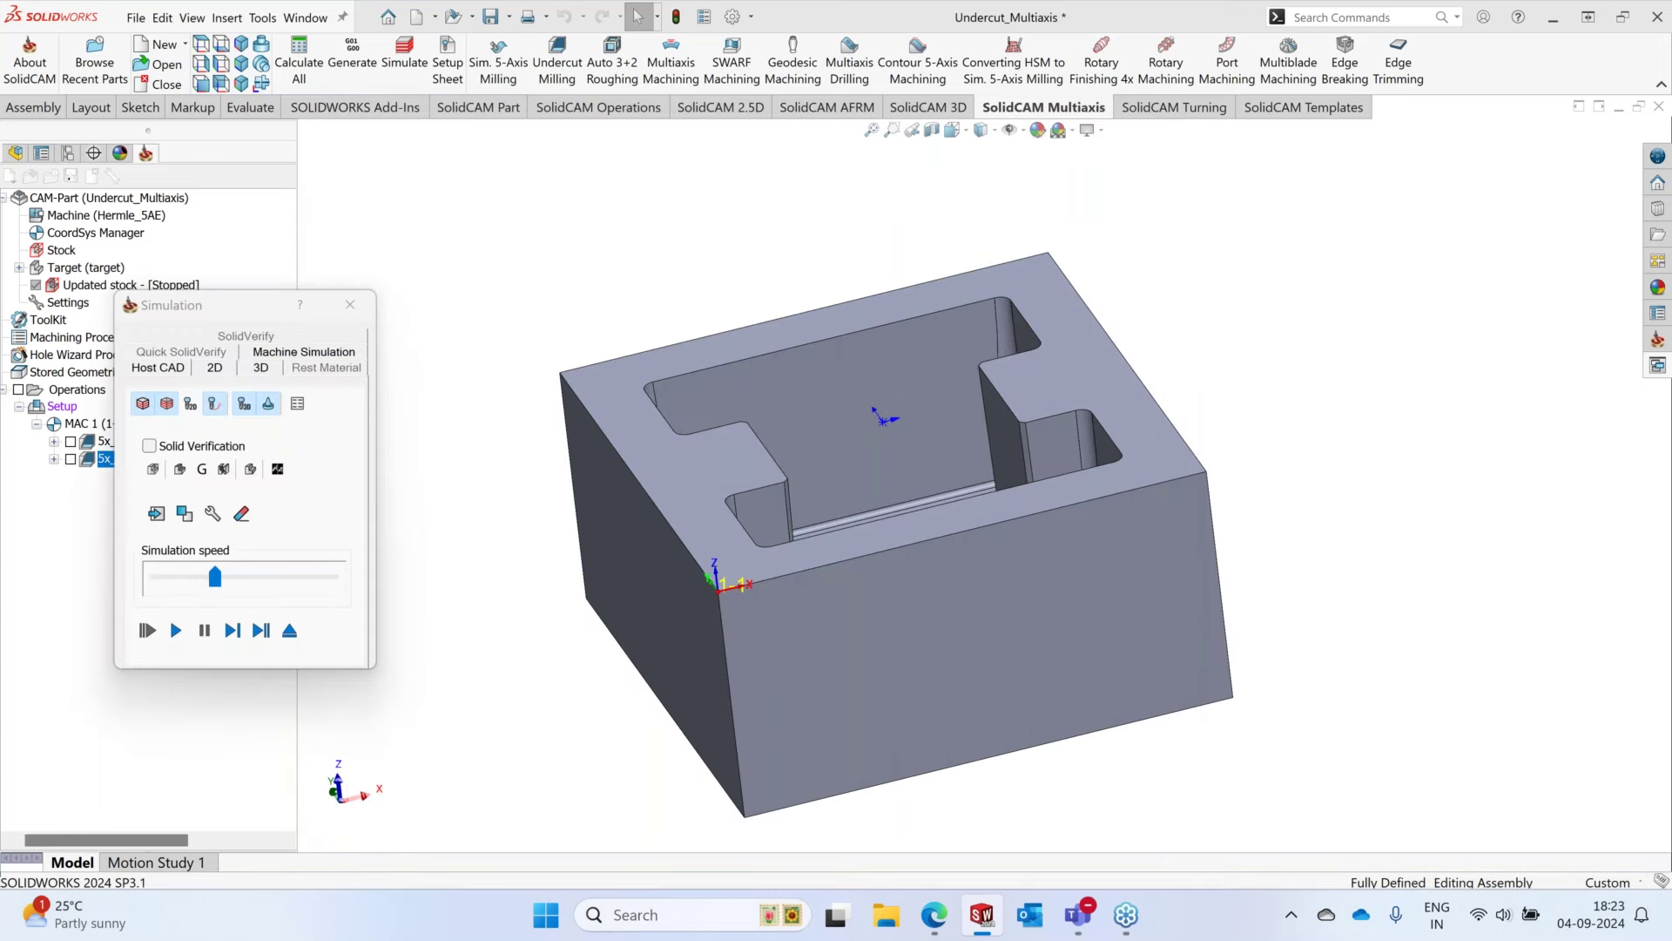
click(175, 629)
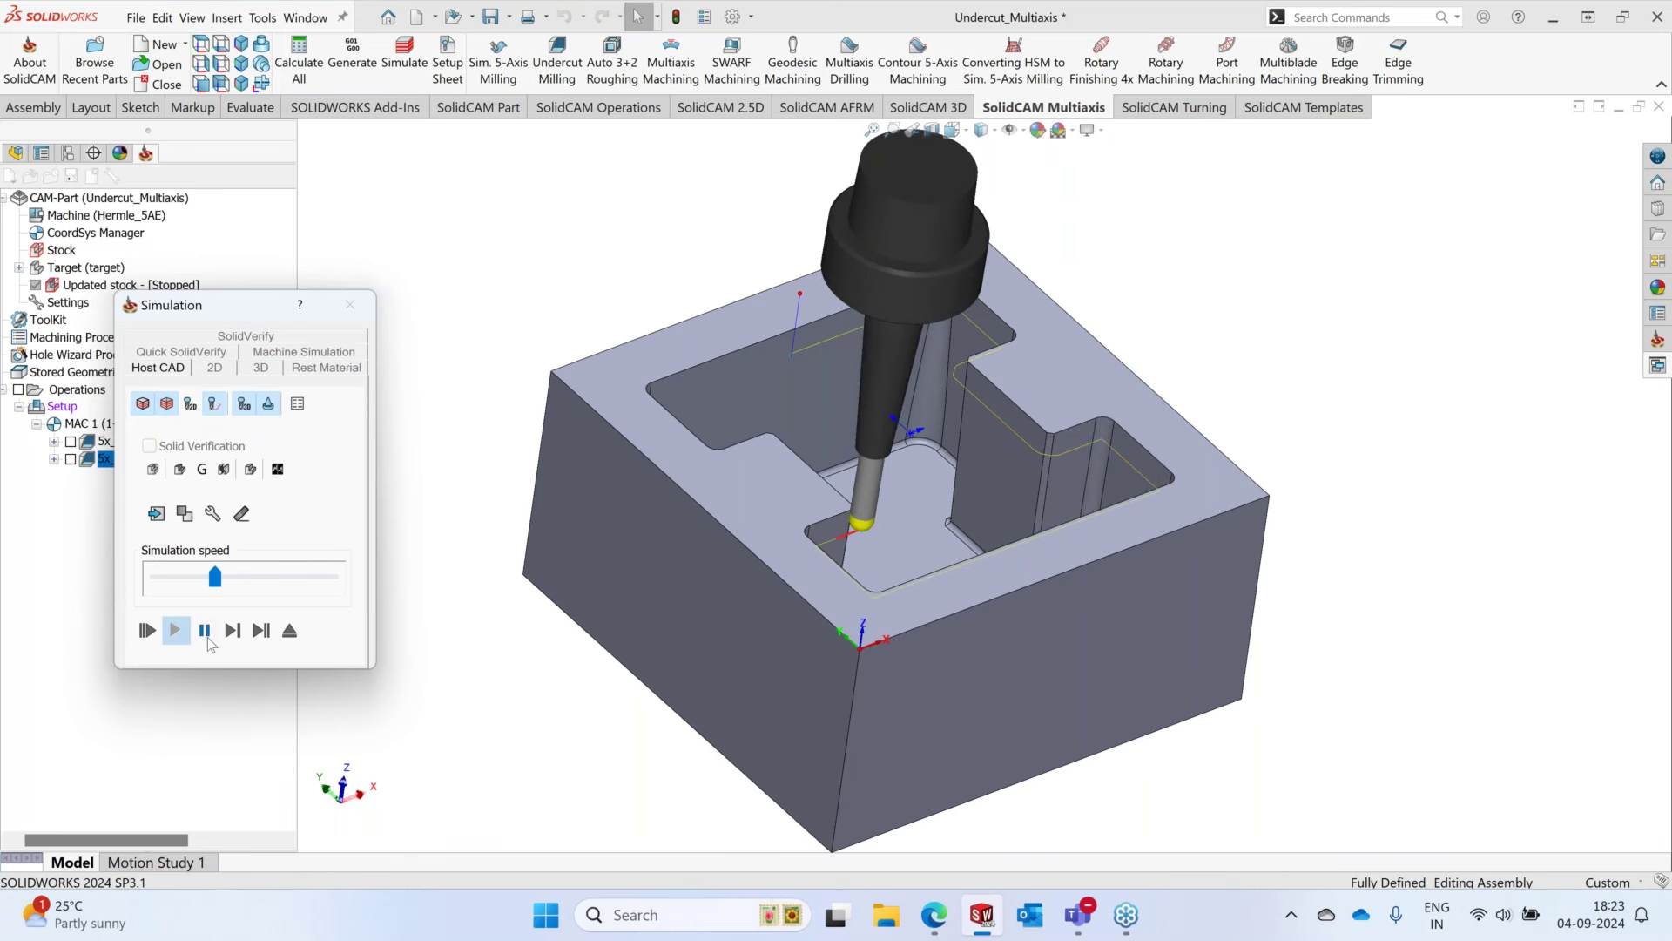
click(205, 630)
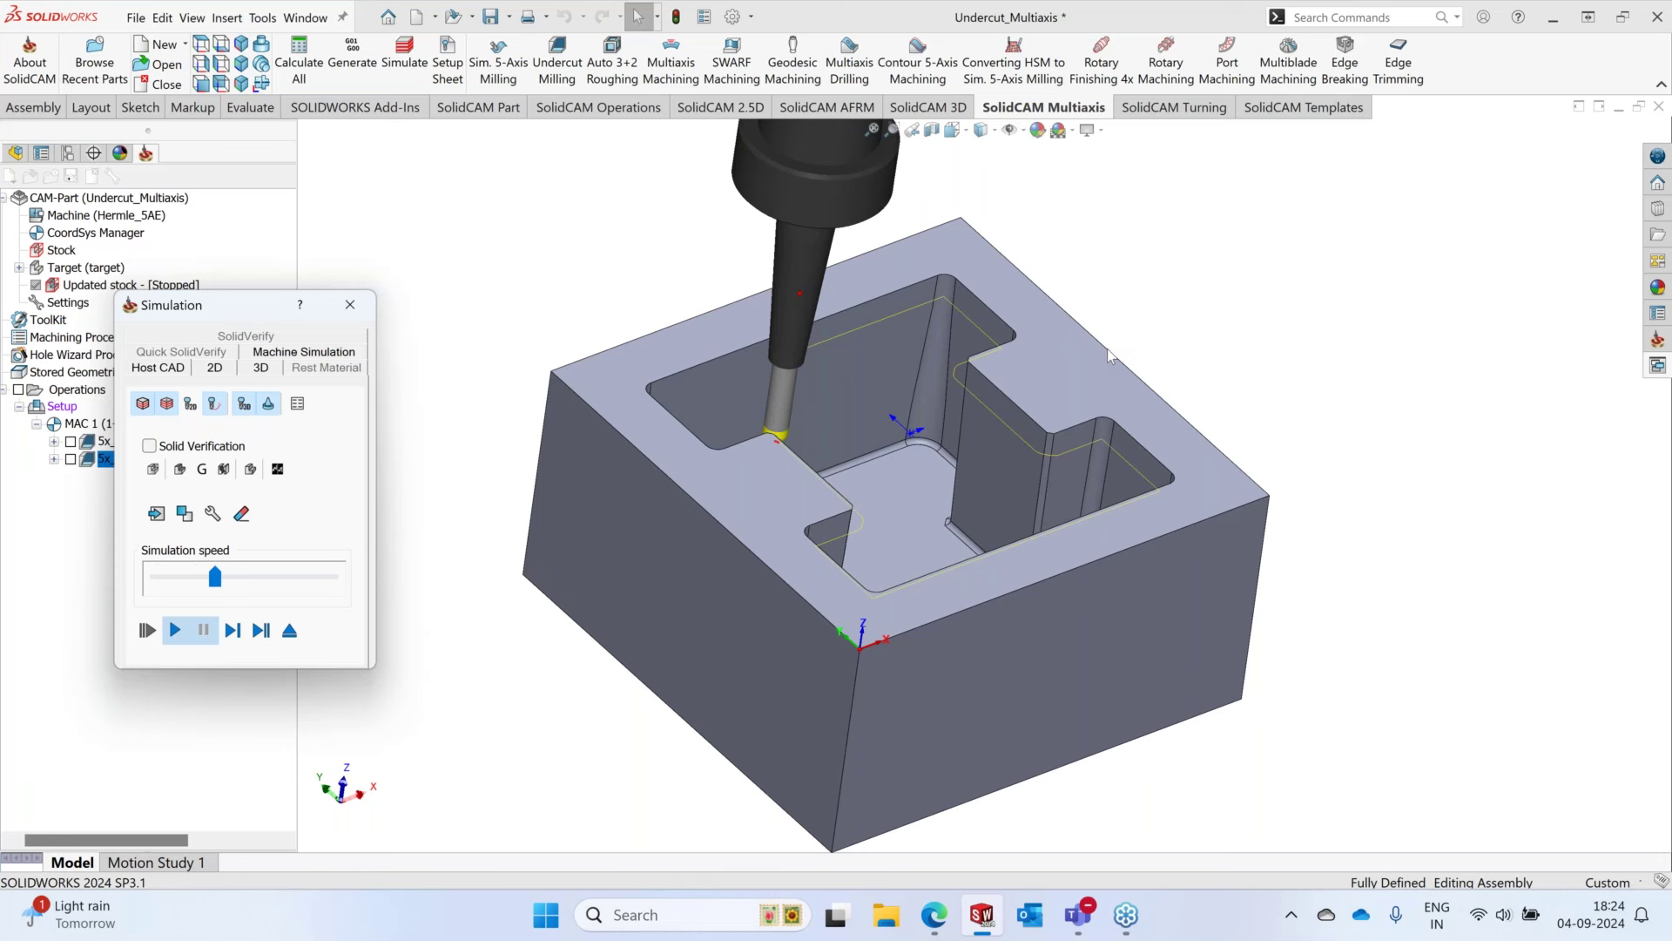
click(177, 632)
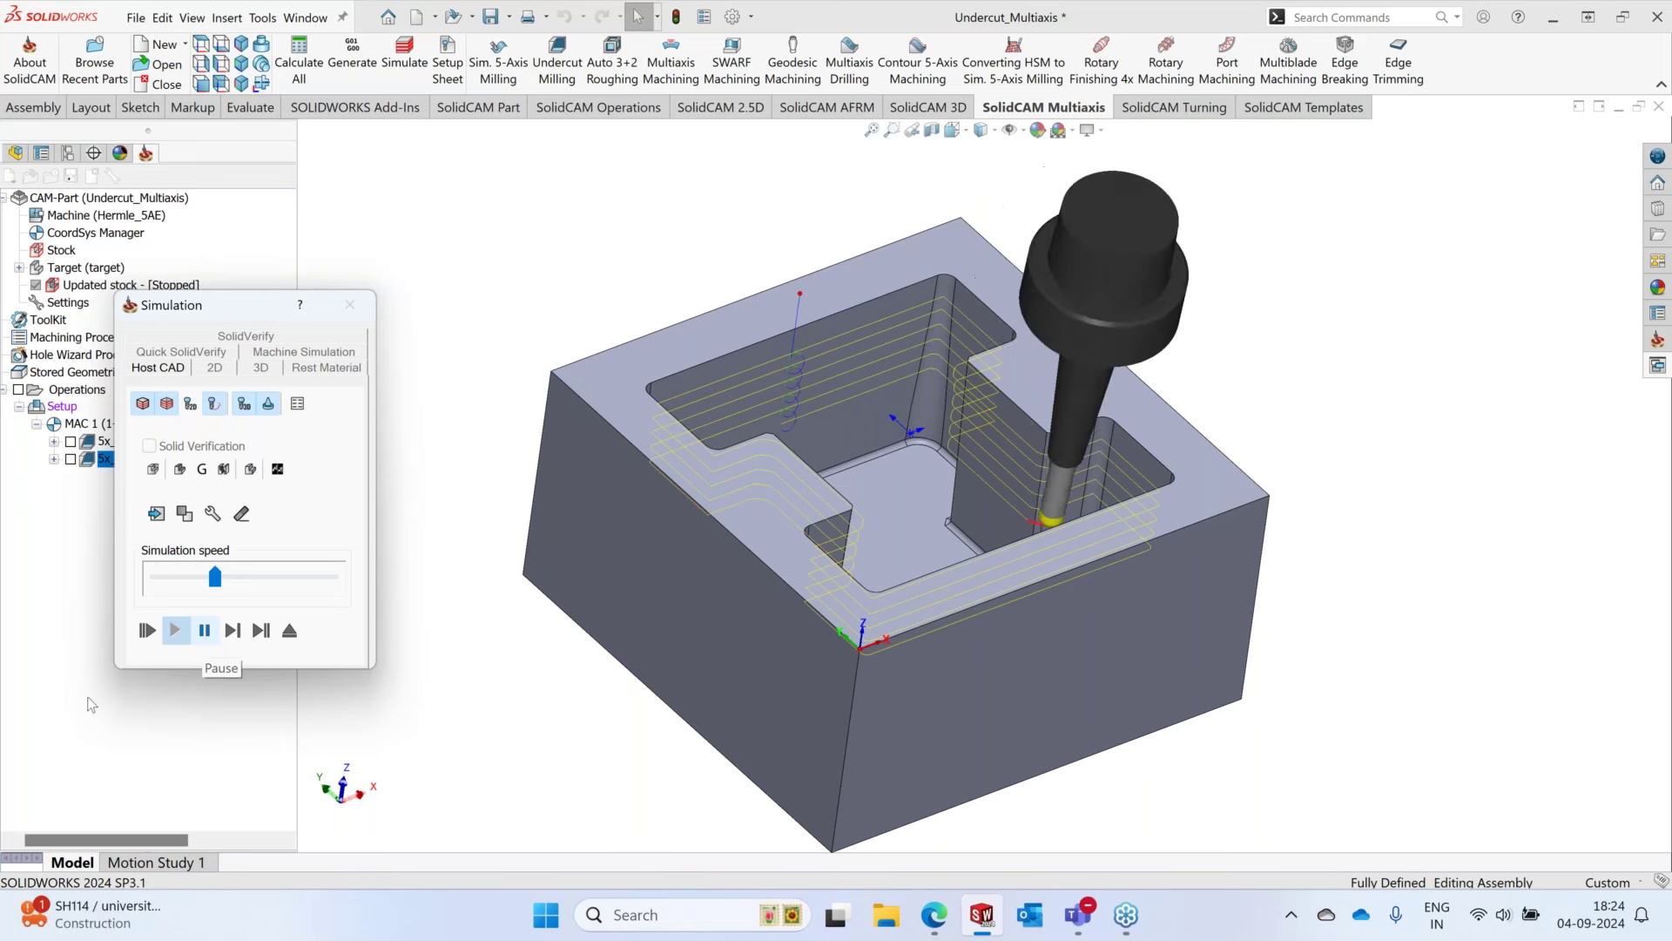
click(207, 630)
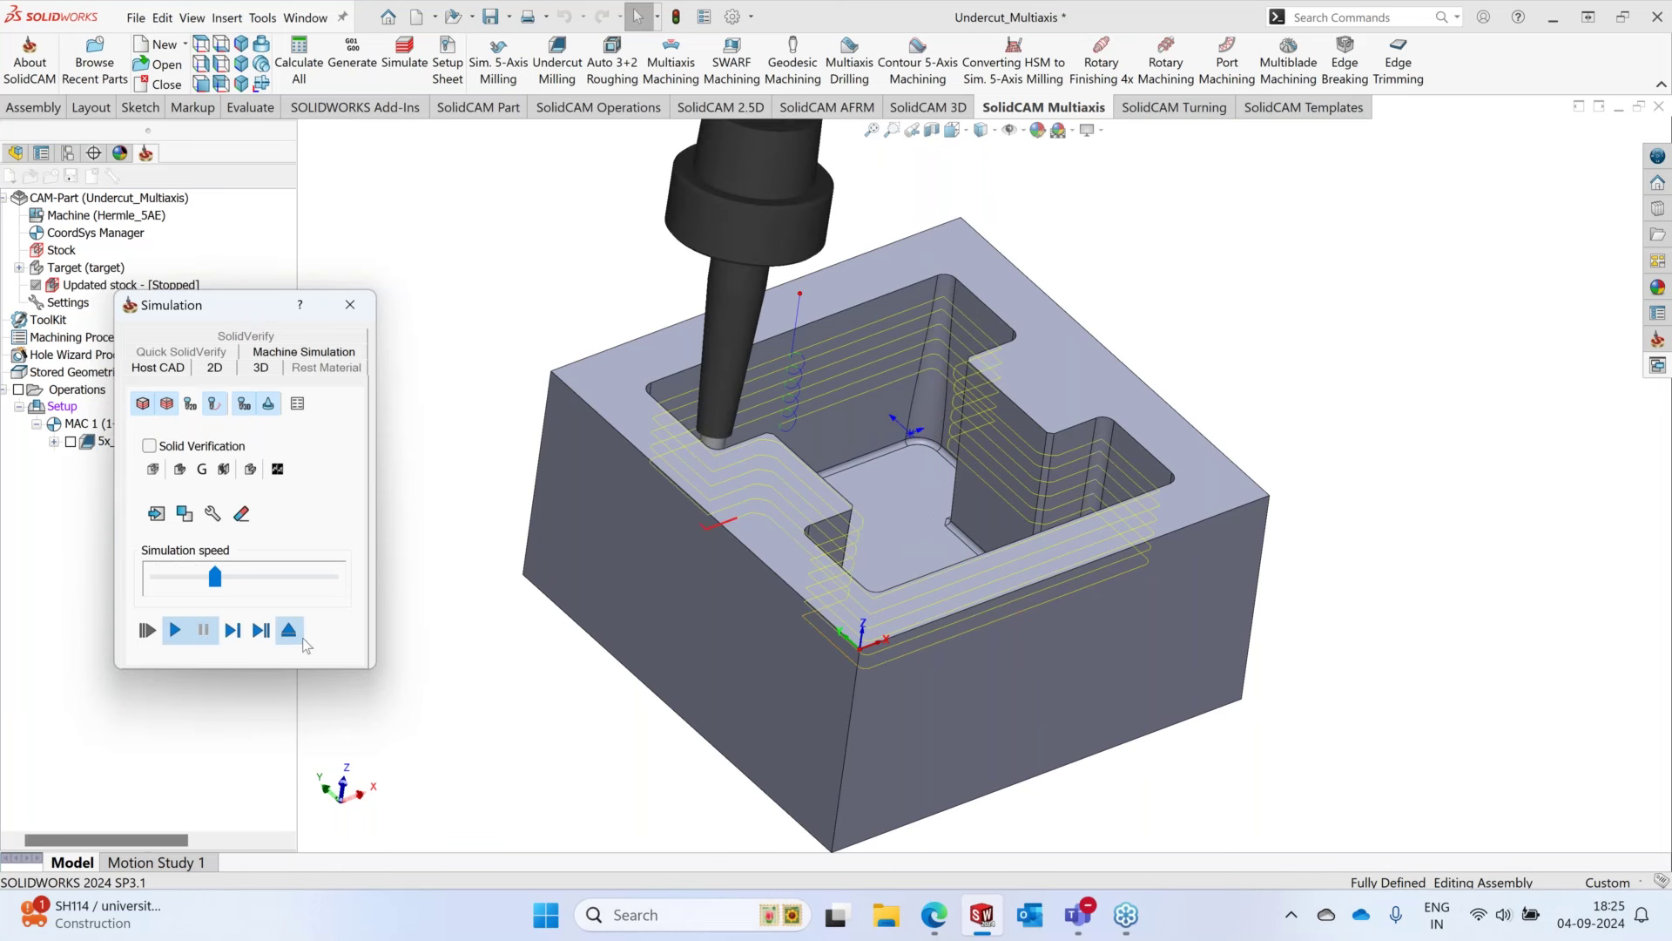
click(288, 630)
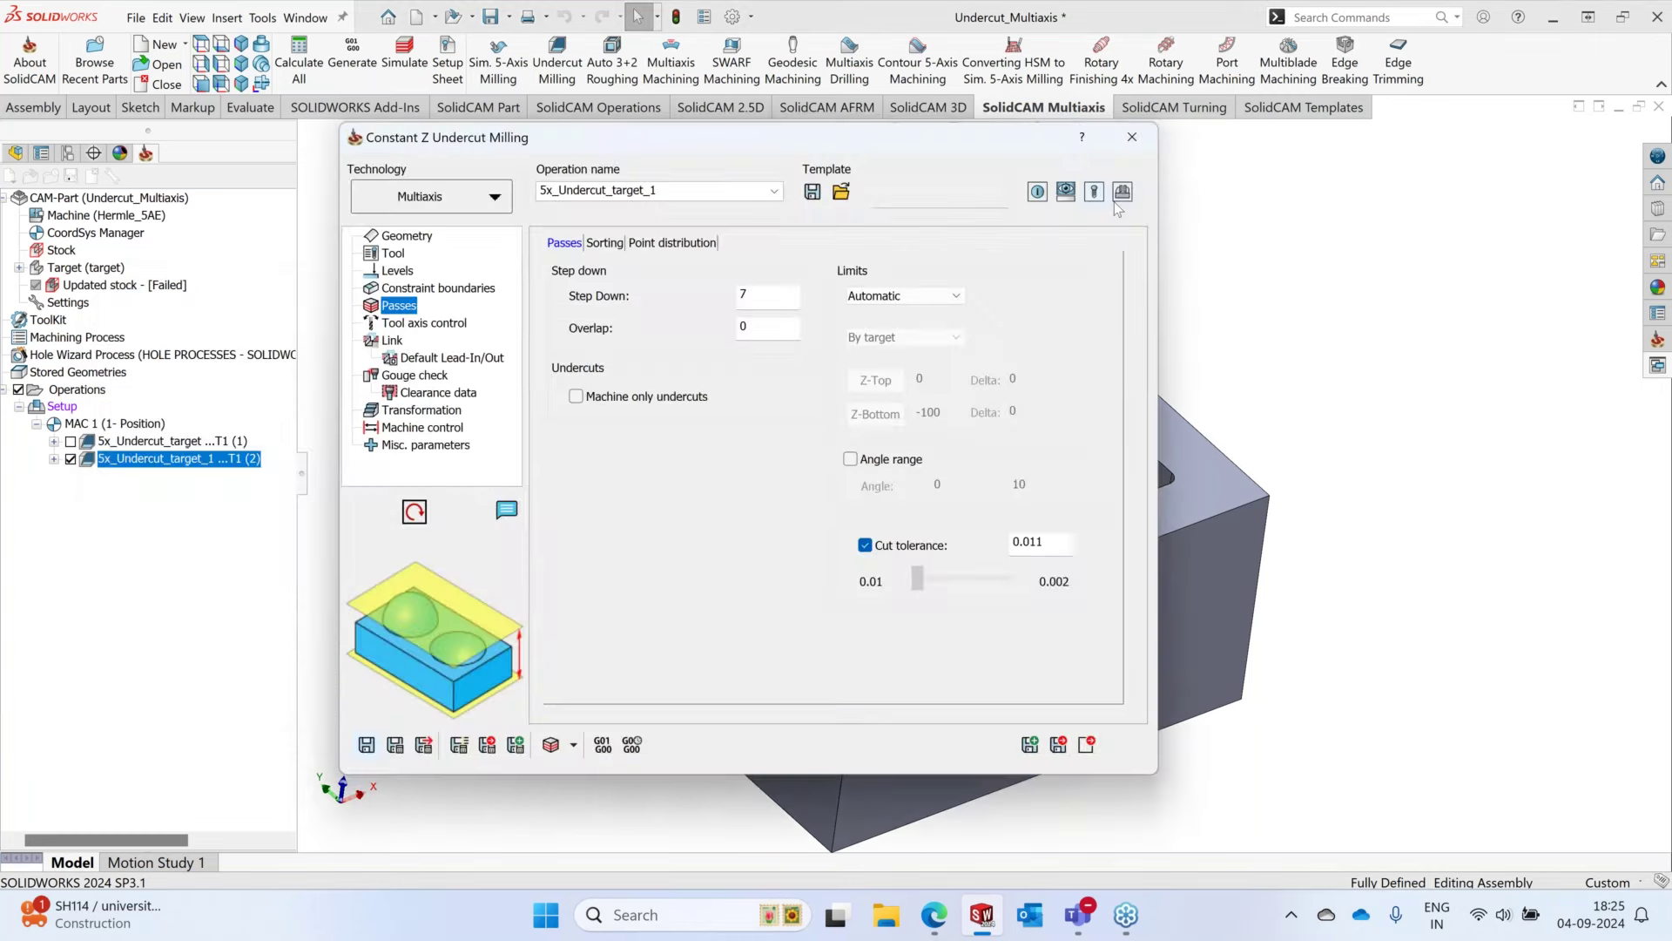
key(Escape)
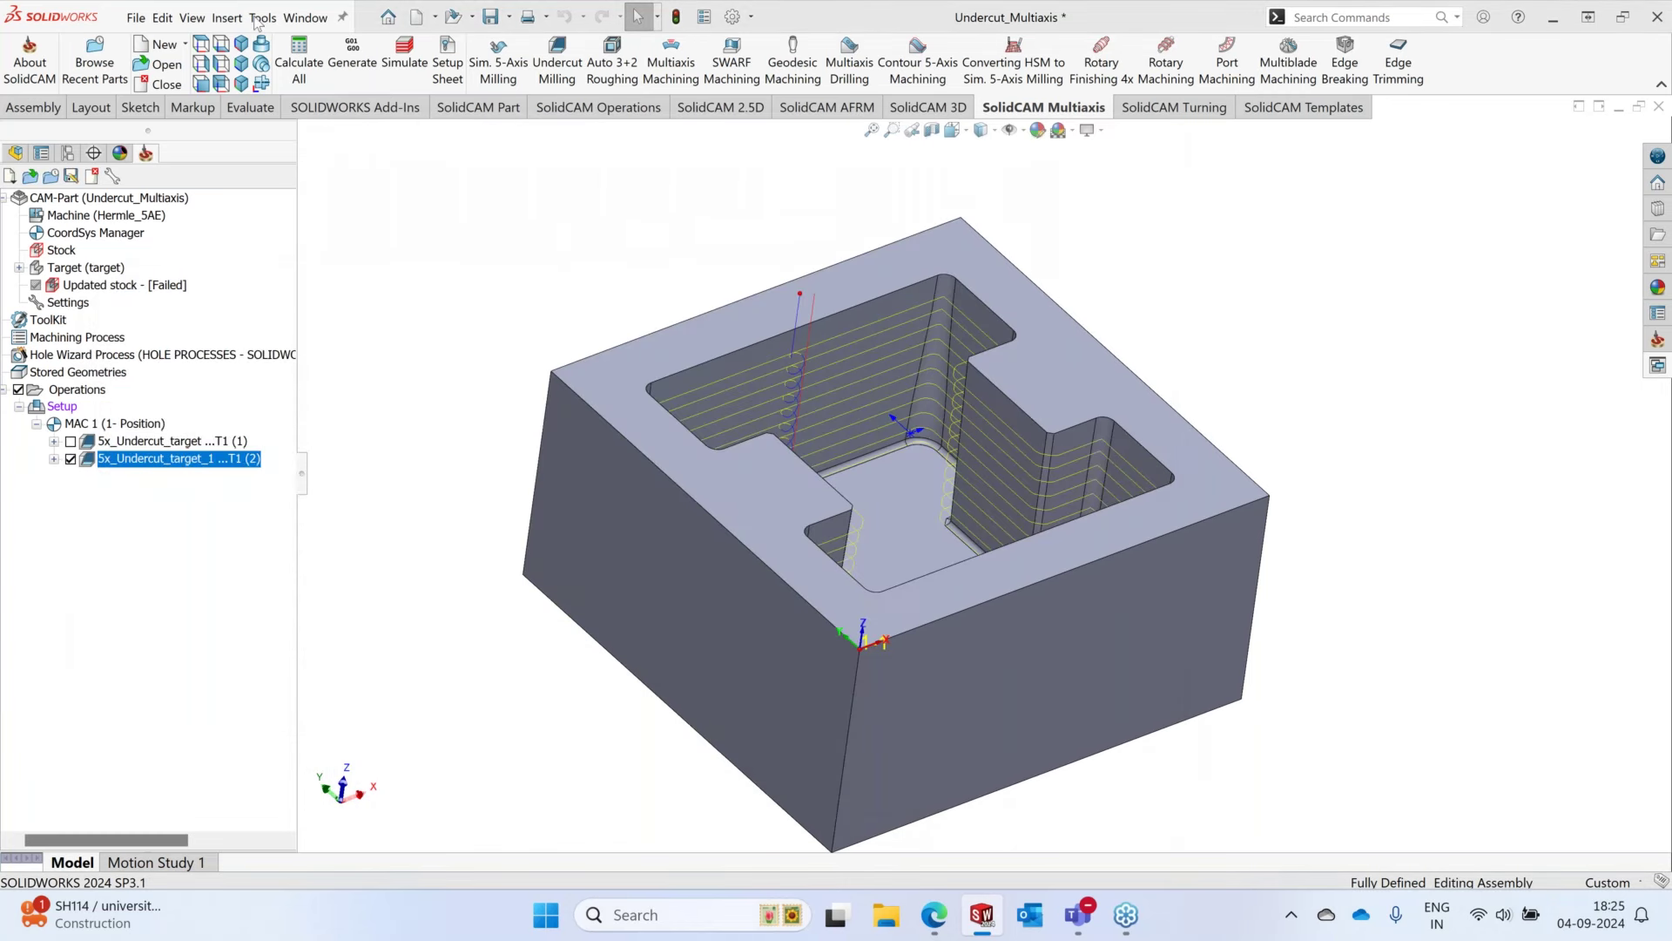
- Open the CAM-Part Undercut_Multiaxis-1 from the 3-MULTIAXIS UNDERCUT folder
click(305, 17)
click(262, 17)
mouse_move(302, 107)
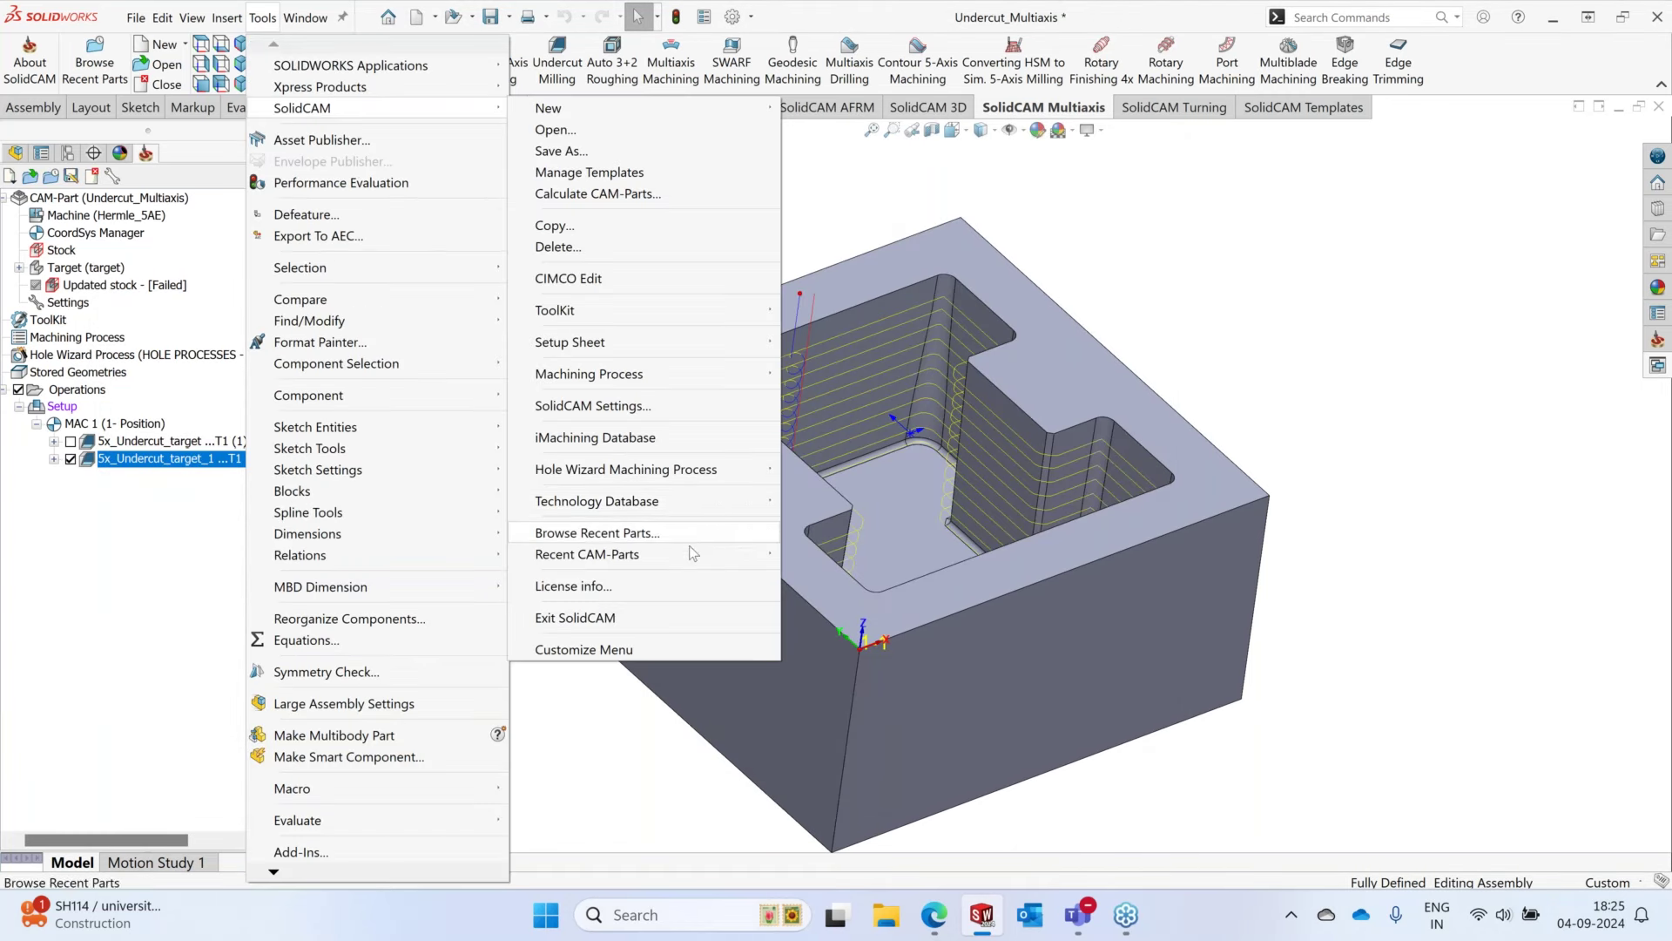
click(551, 131)
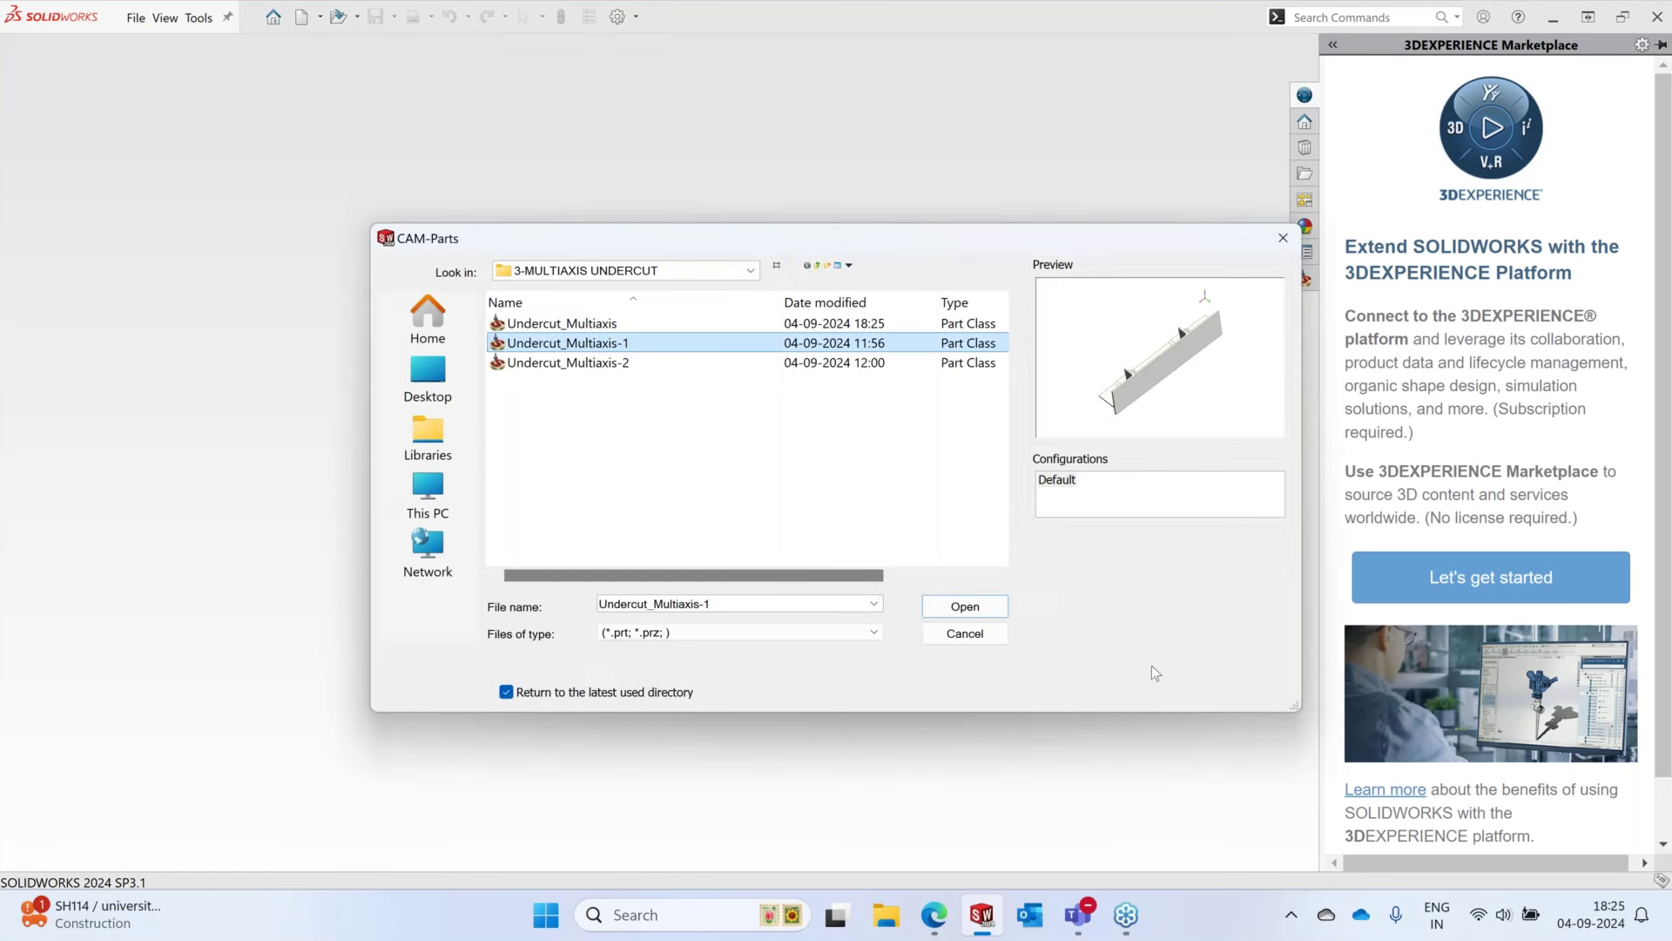
click(973, 615)
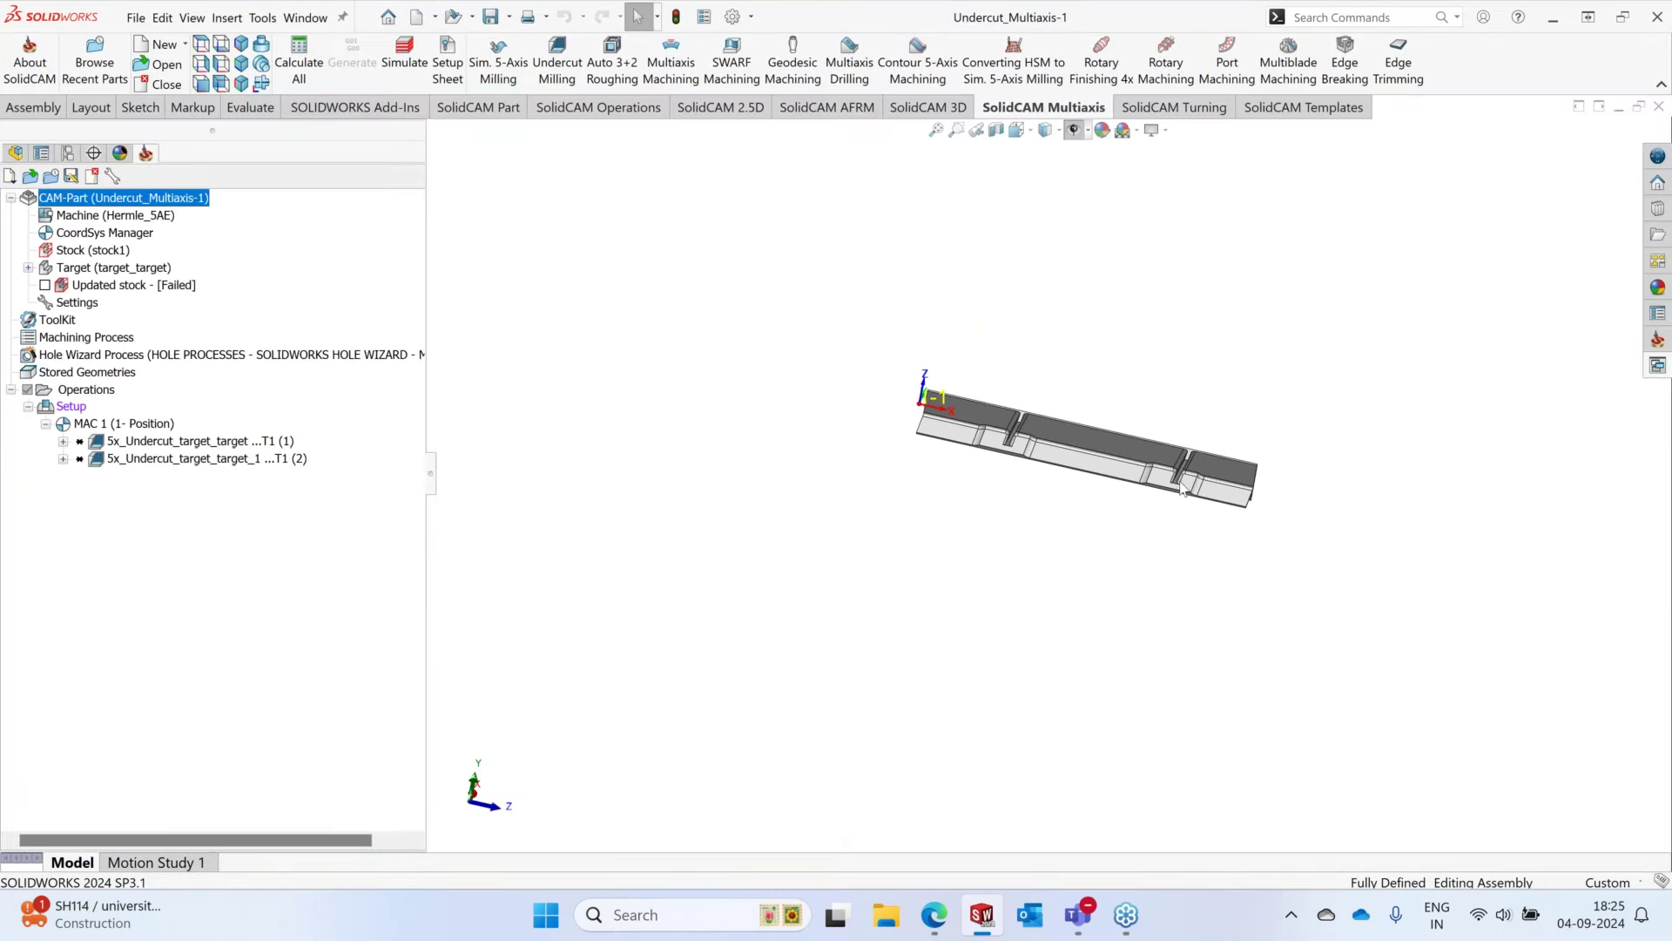
- Calculate the 5x_Undercut_target_target operation and inspect its tool path in the middle pocket between the two ribs
middle_drag(1015, 477, 969, 508)
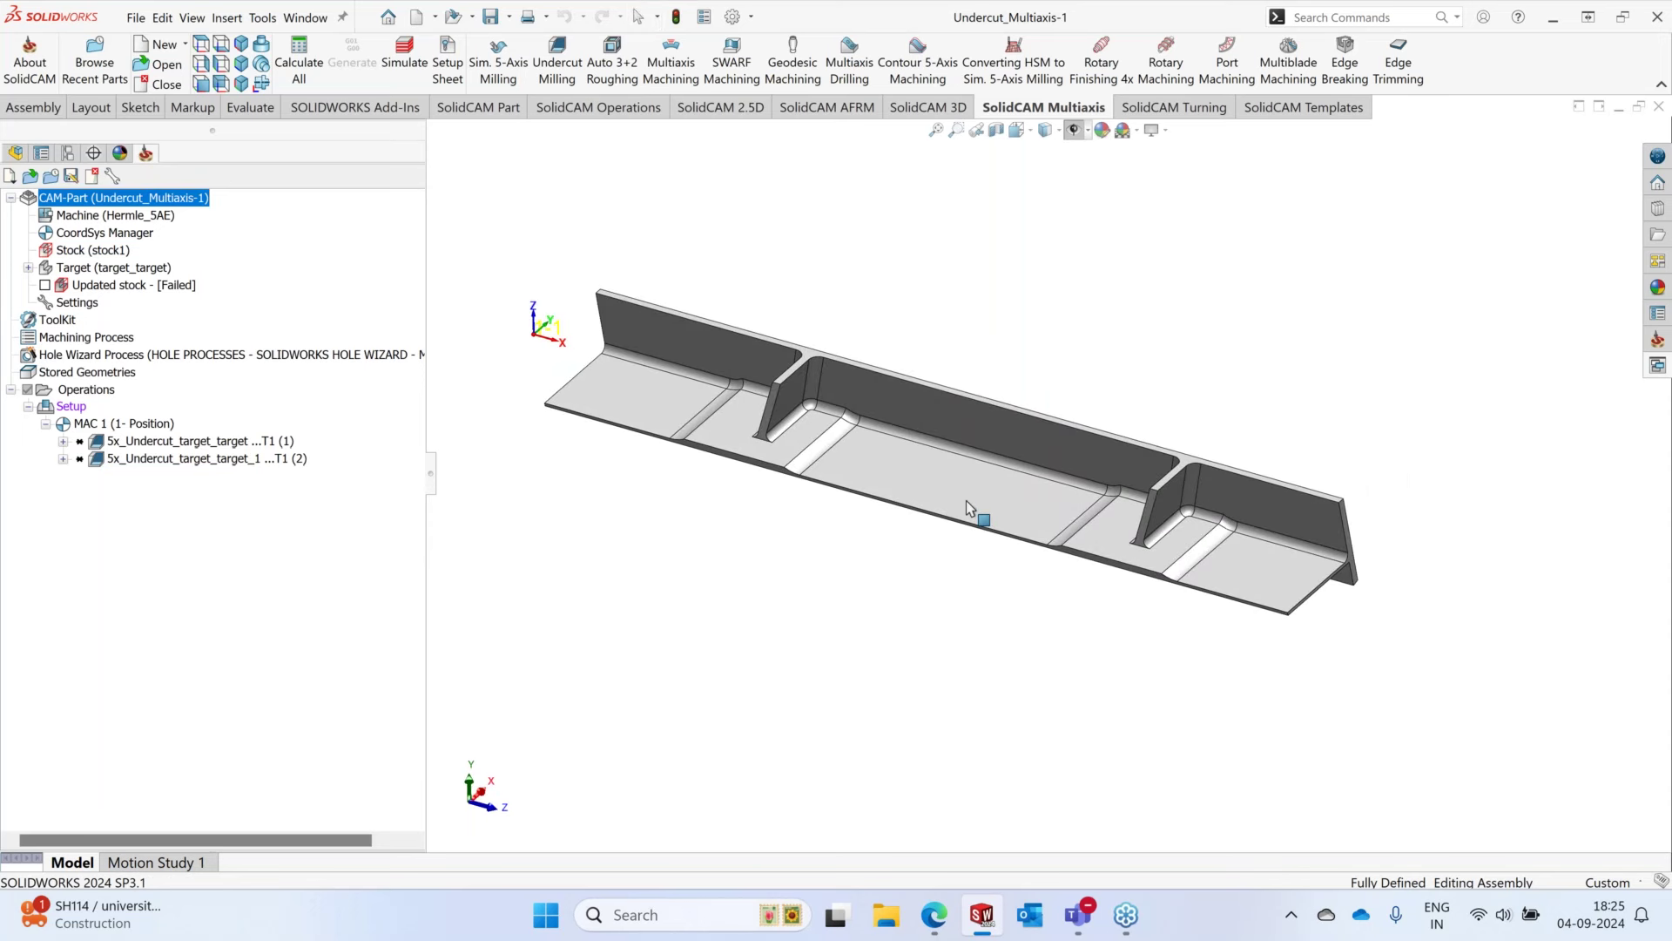
right_click(149, 441)
click(228, 329)
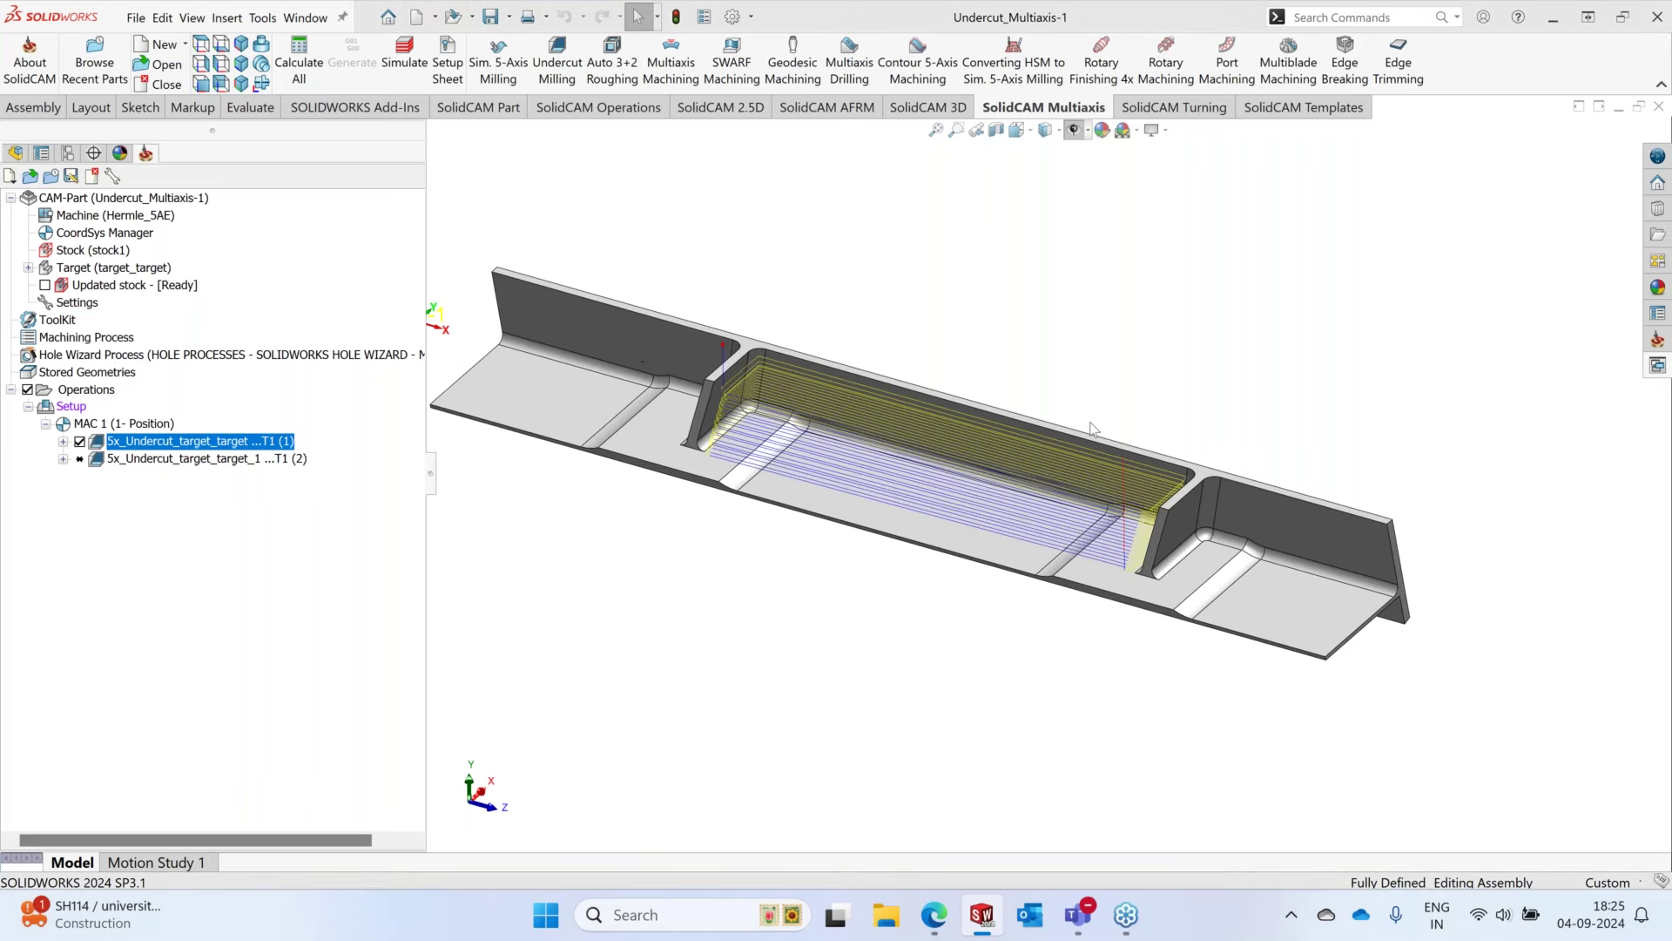
scroll(1116, 527, down, 3)
middle_drag(1117, 523, 1256, 585)
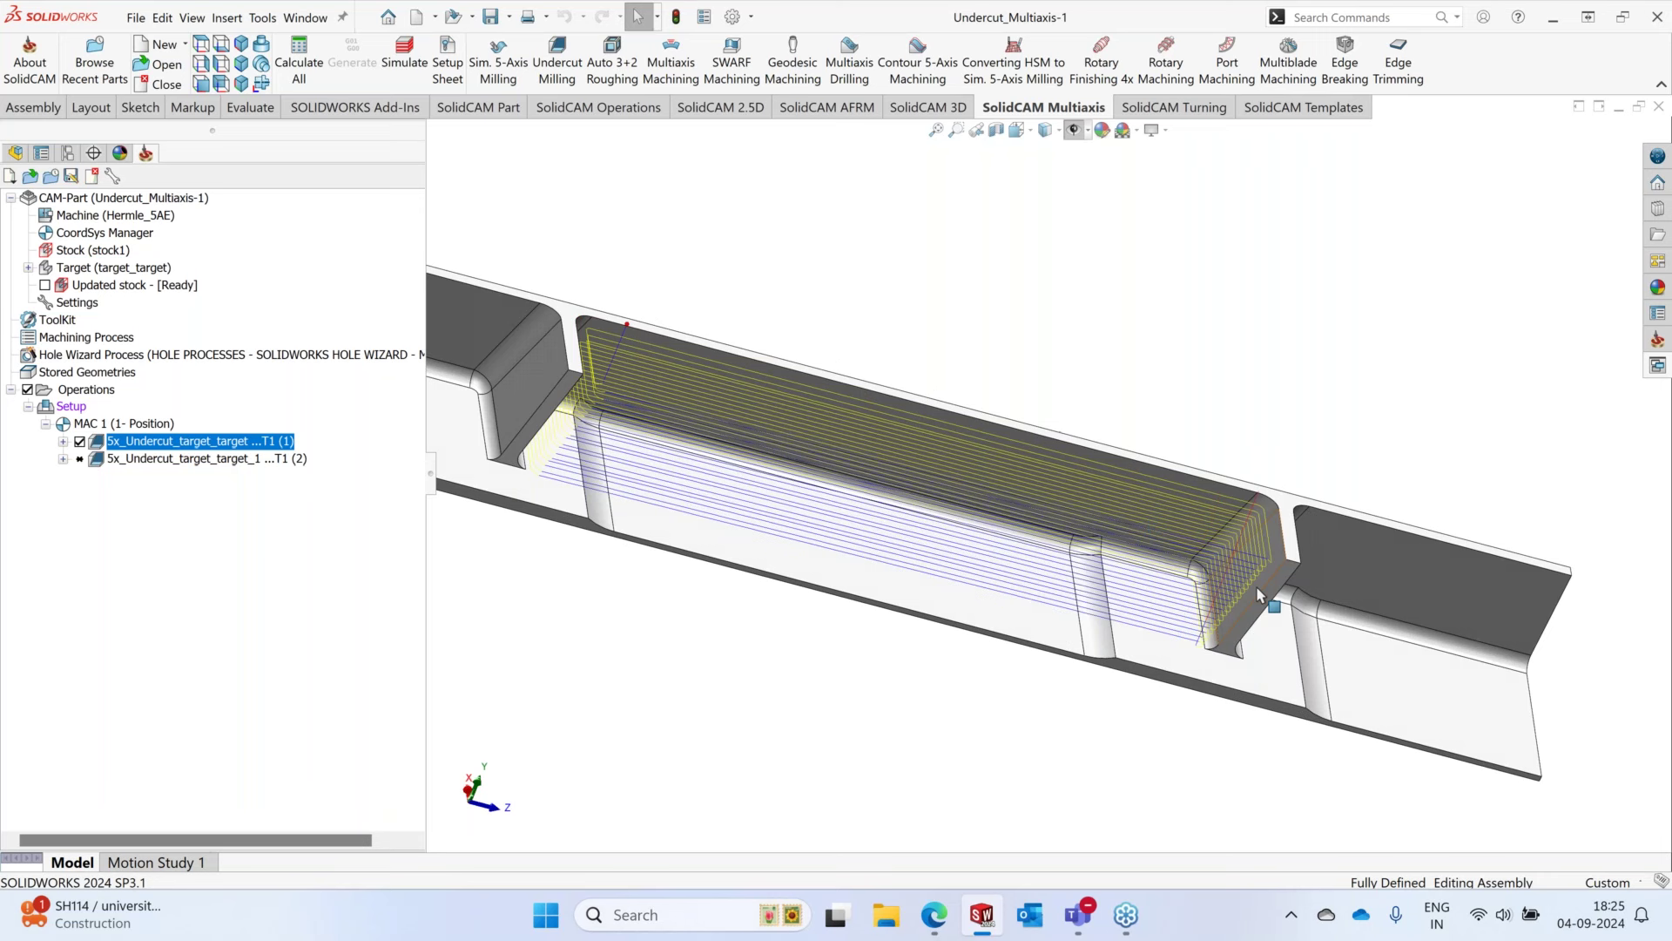
- Edit the design model in place, run a 3.00 deg Draft Analysis using its narrow top face as direction, and exit the analysis
right_click(1339, 661)
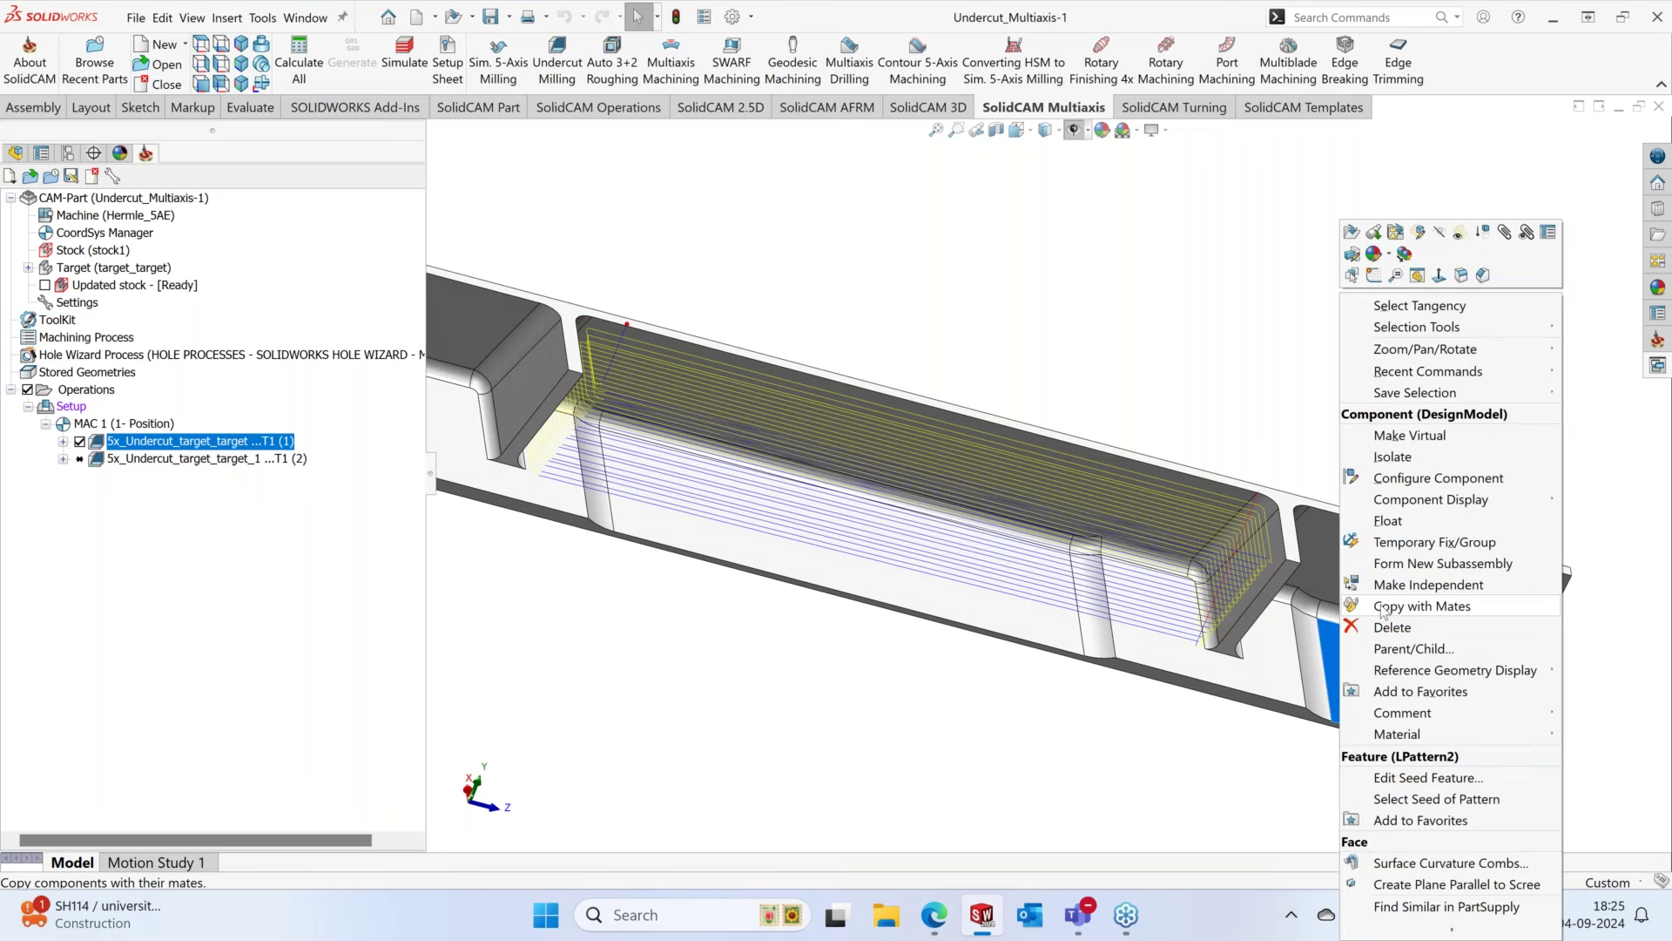
click(1418, 233)
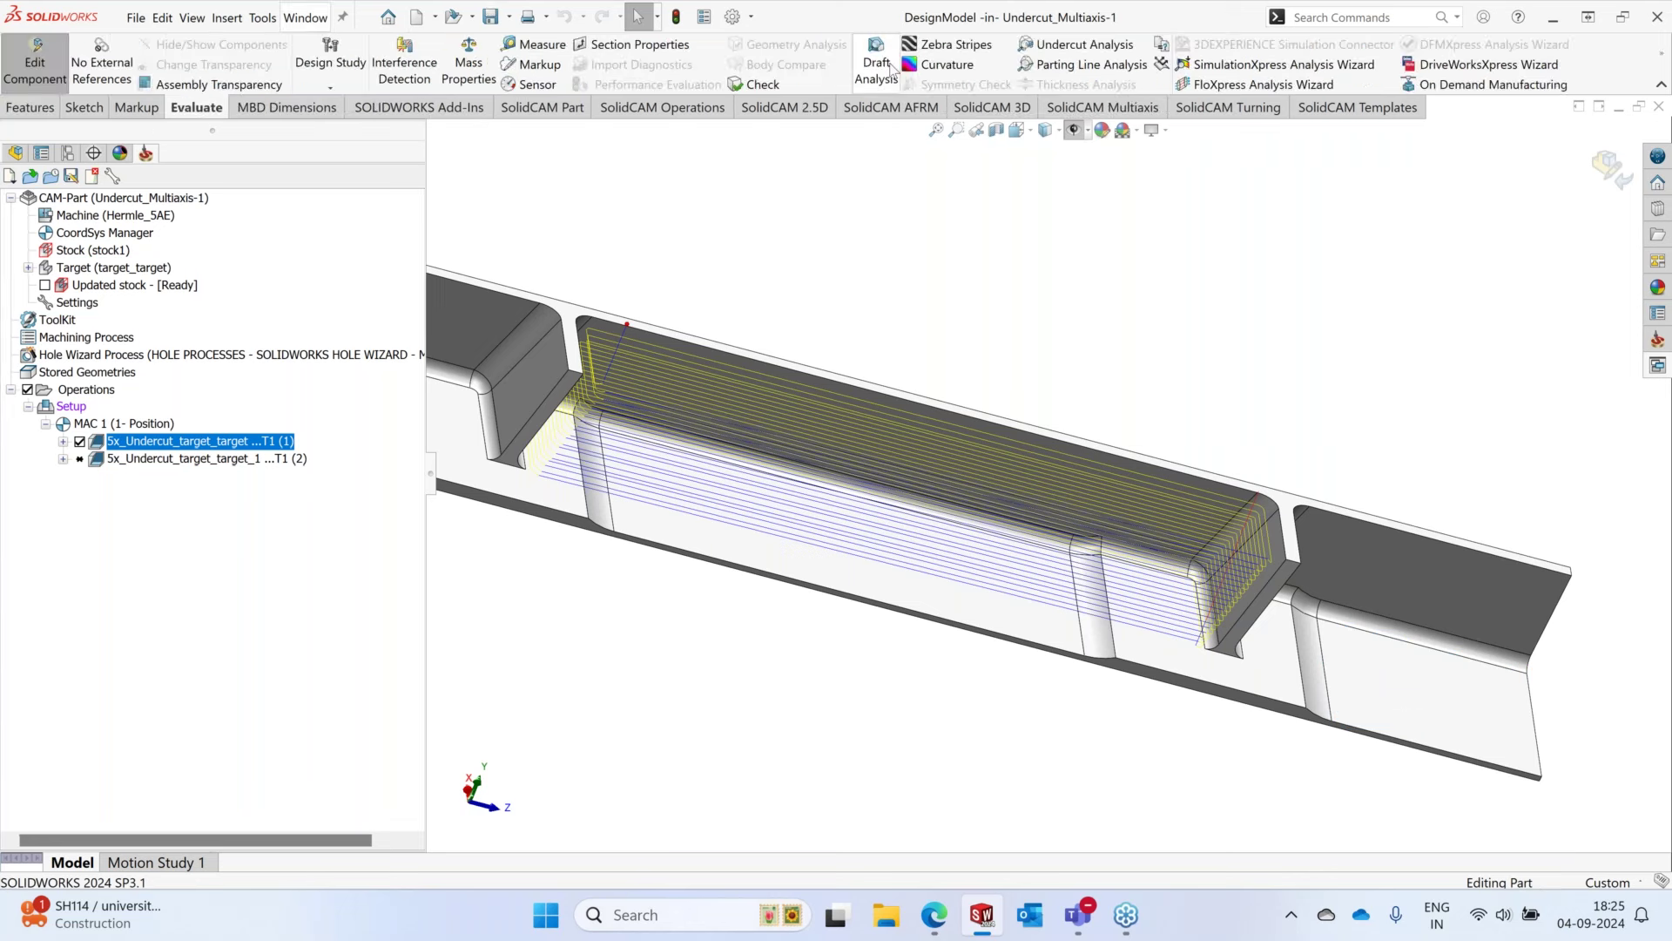
click(890, 65)
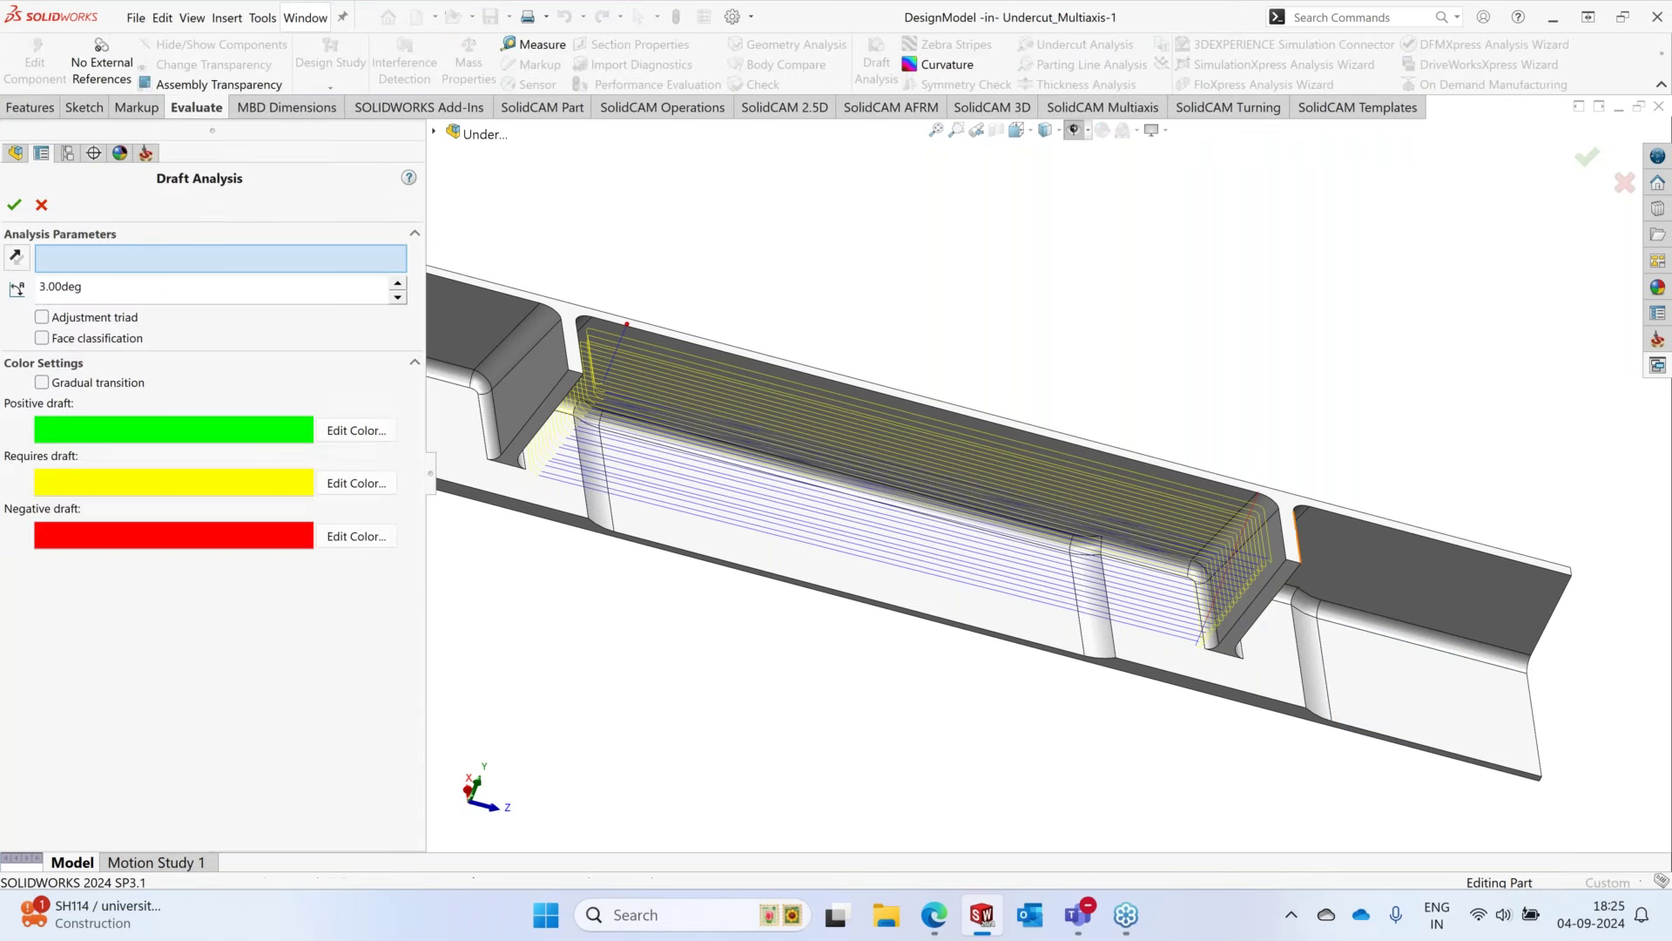
click(1350, 558)
middle_drag(1350, 557, 1202, 523)
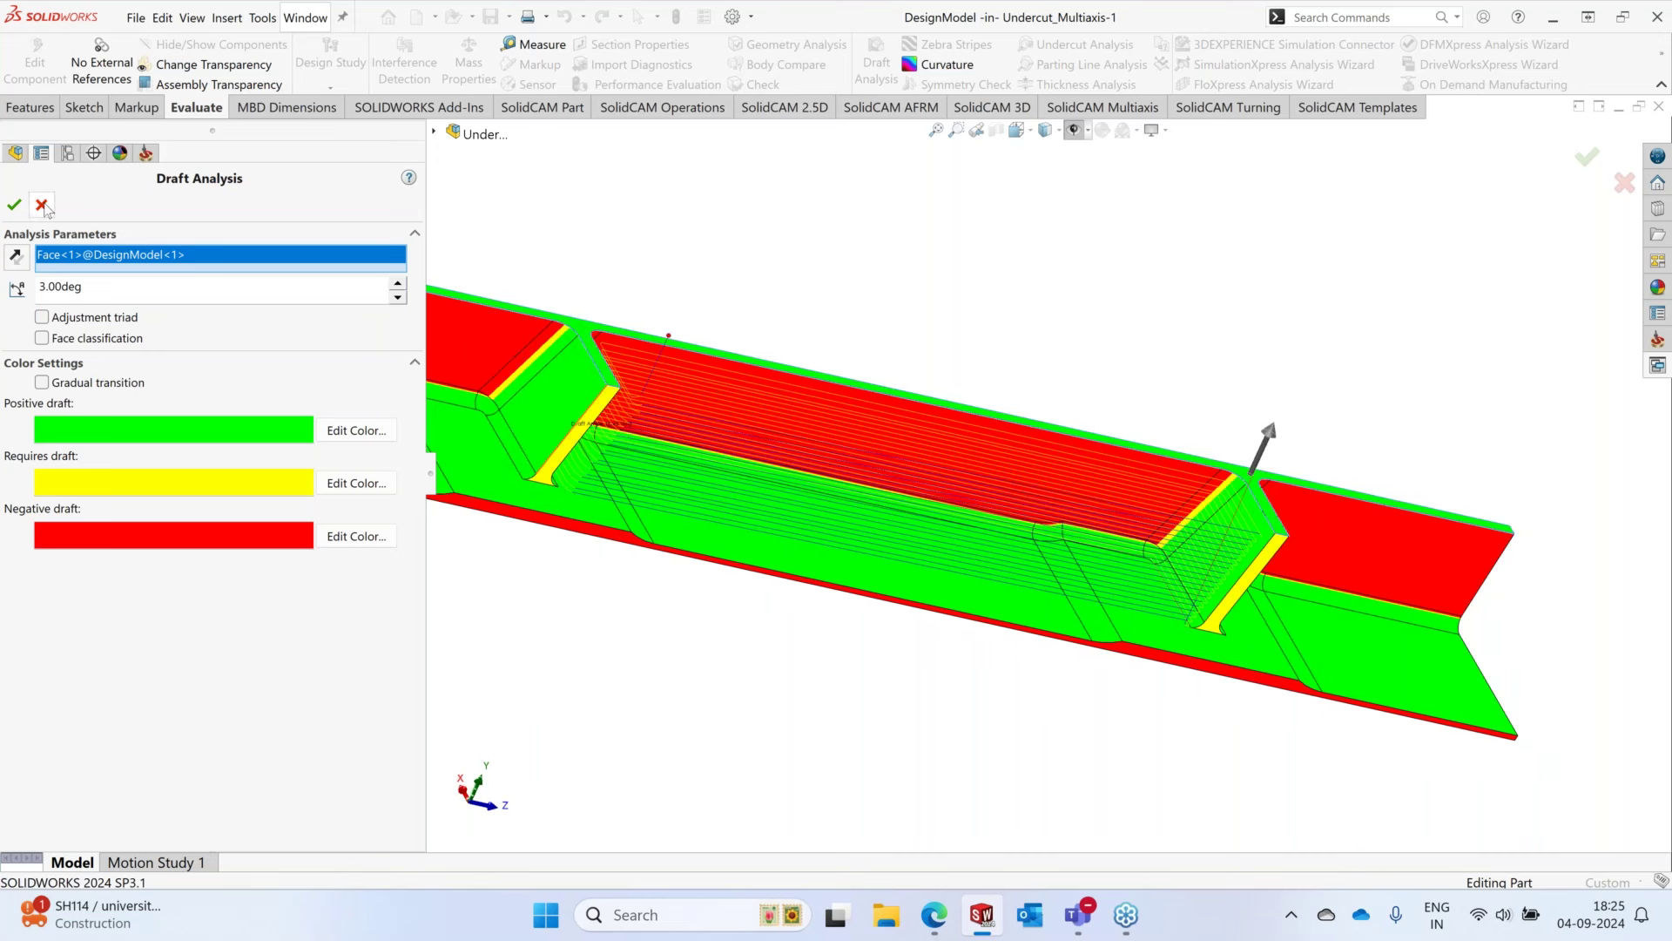
key(Escape)
middle_drag(684, 381, 936, 334)
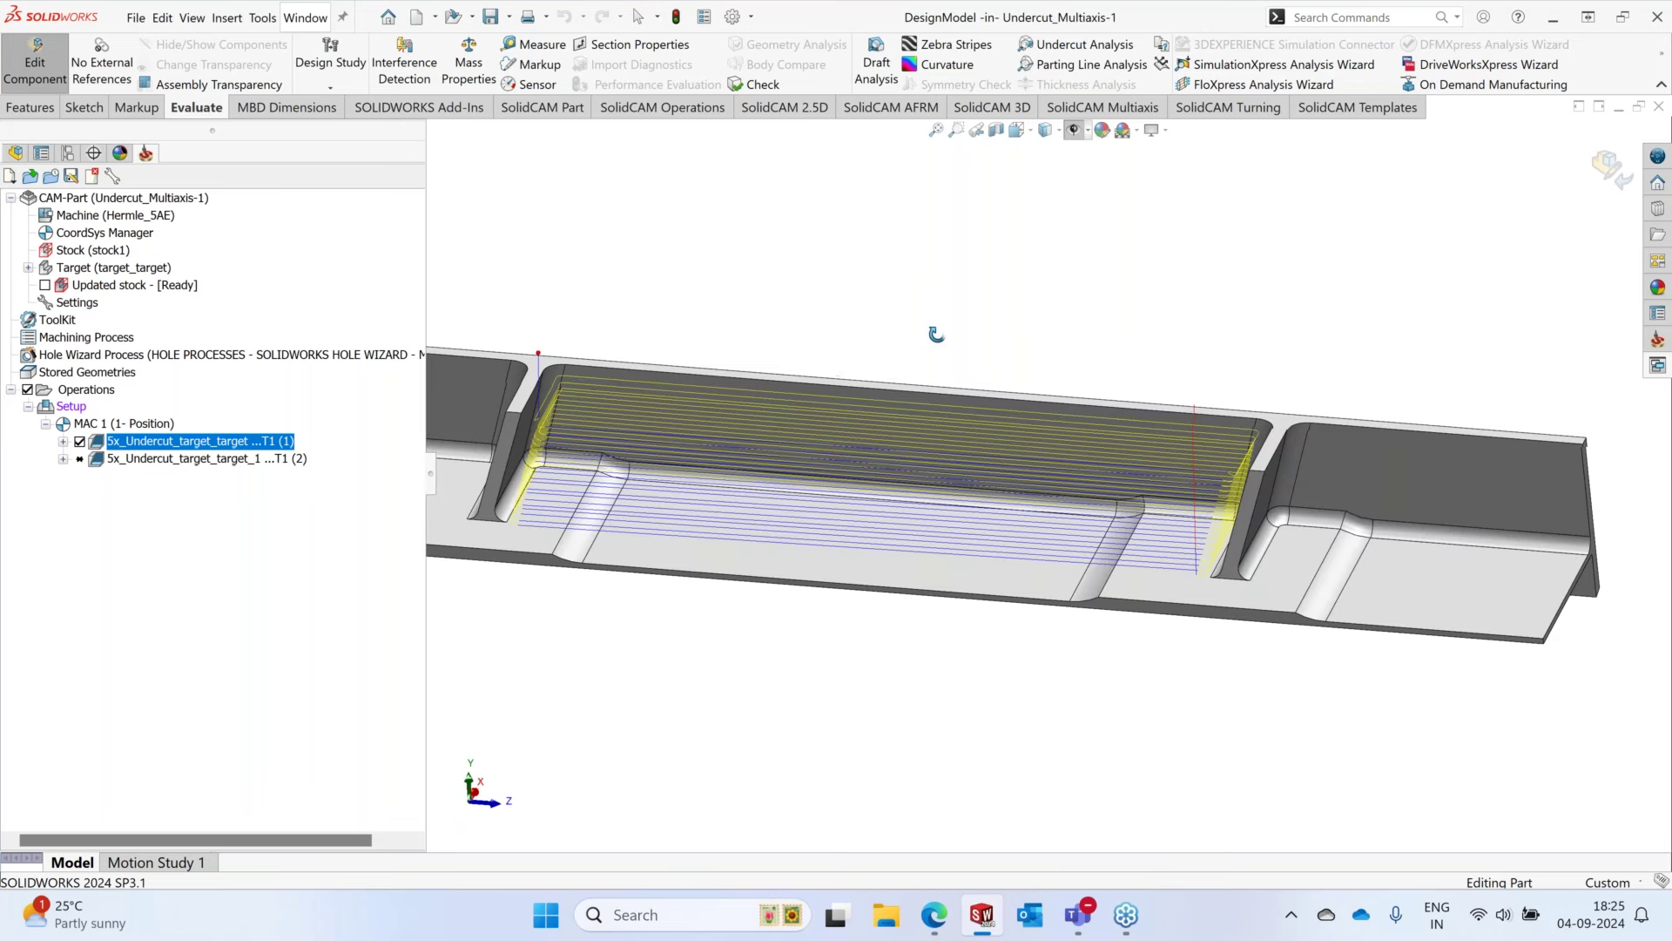
- Hide the first operation's tool path, calculate 5x_Undercut_target_target_1, inspect its tool path and hide it too
click(79, 441)
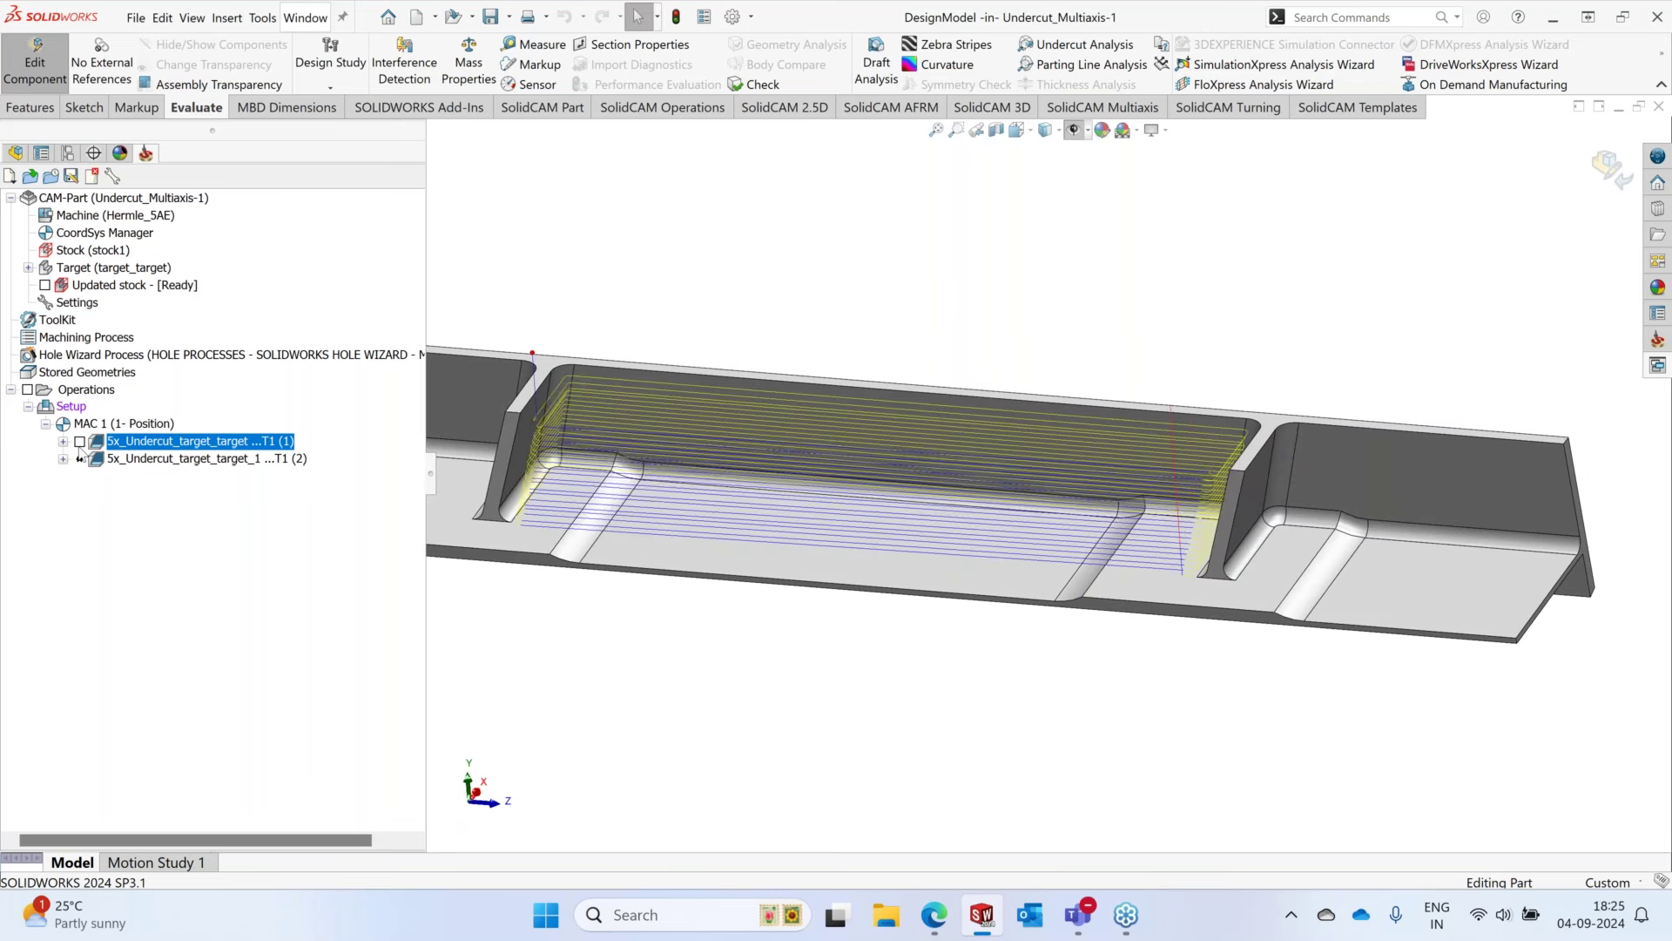
right_click(135, 460)
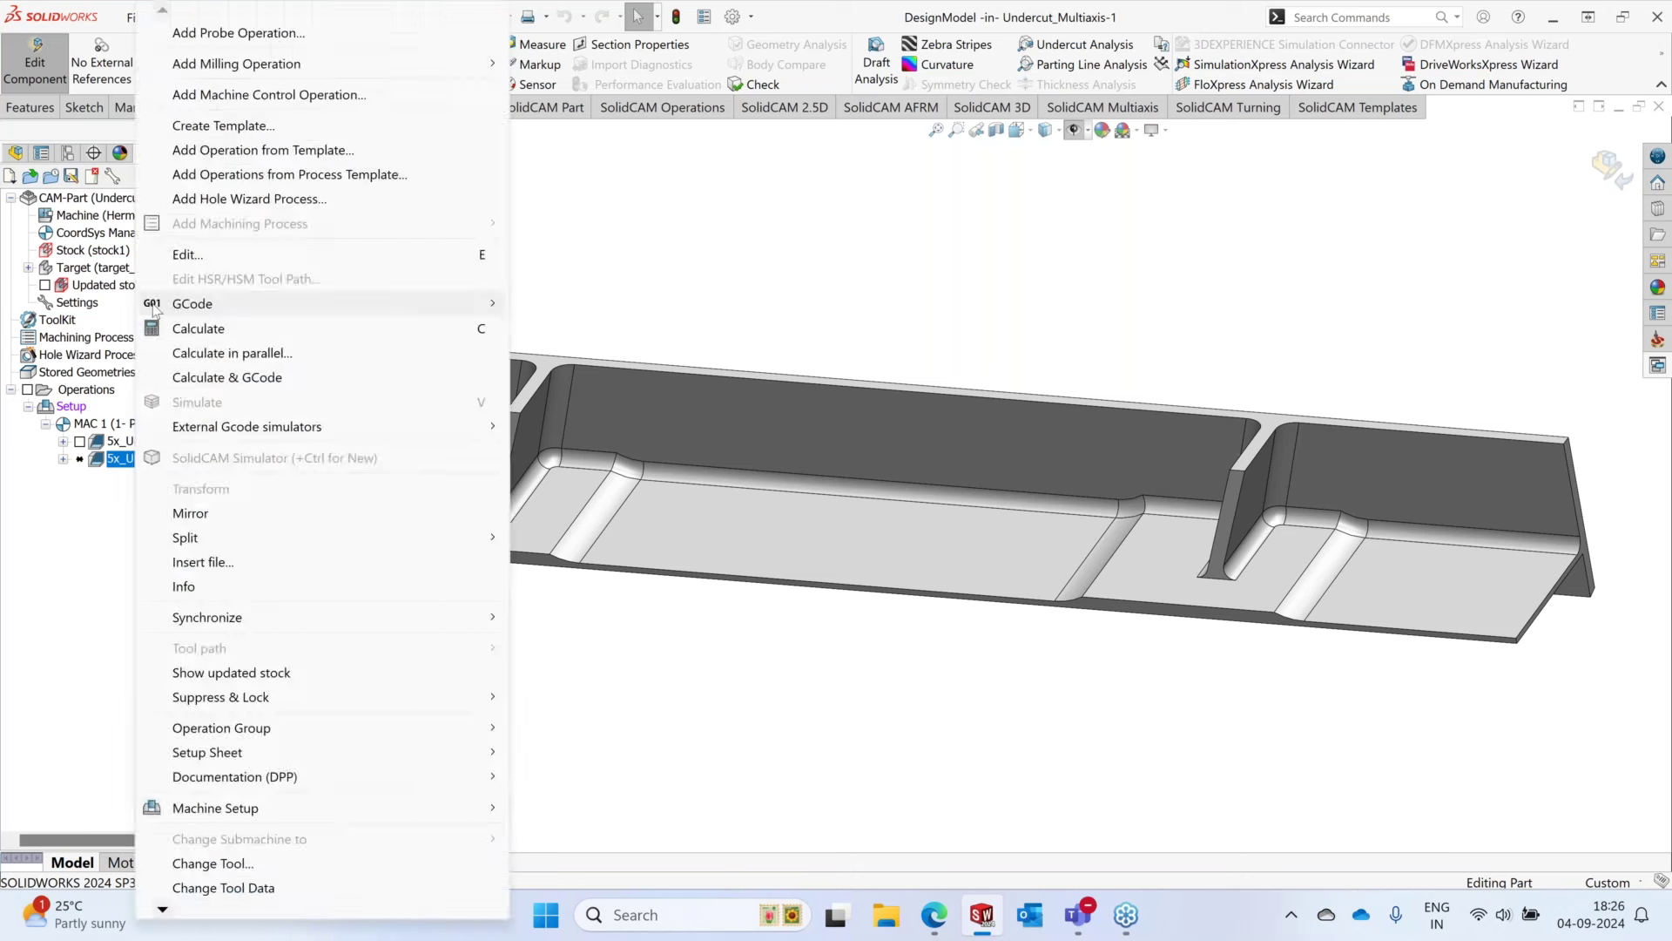
click(200, 328)
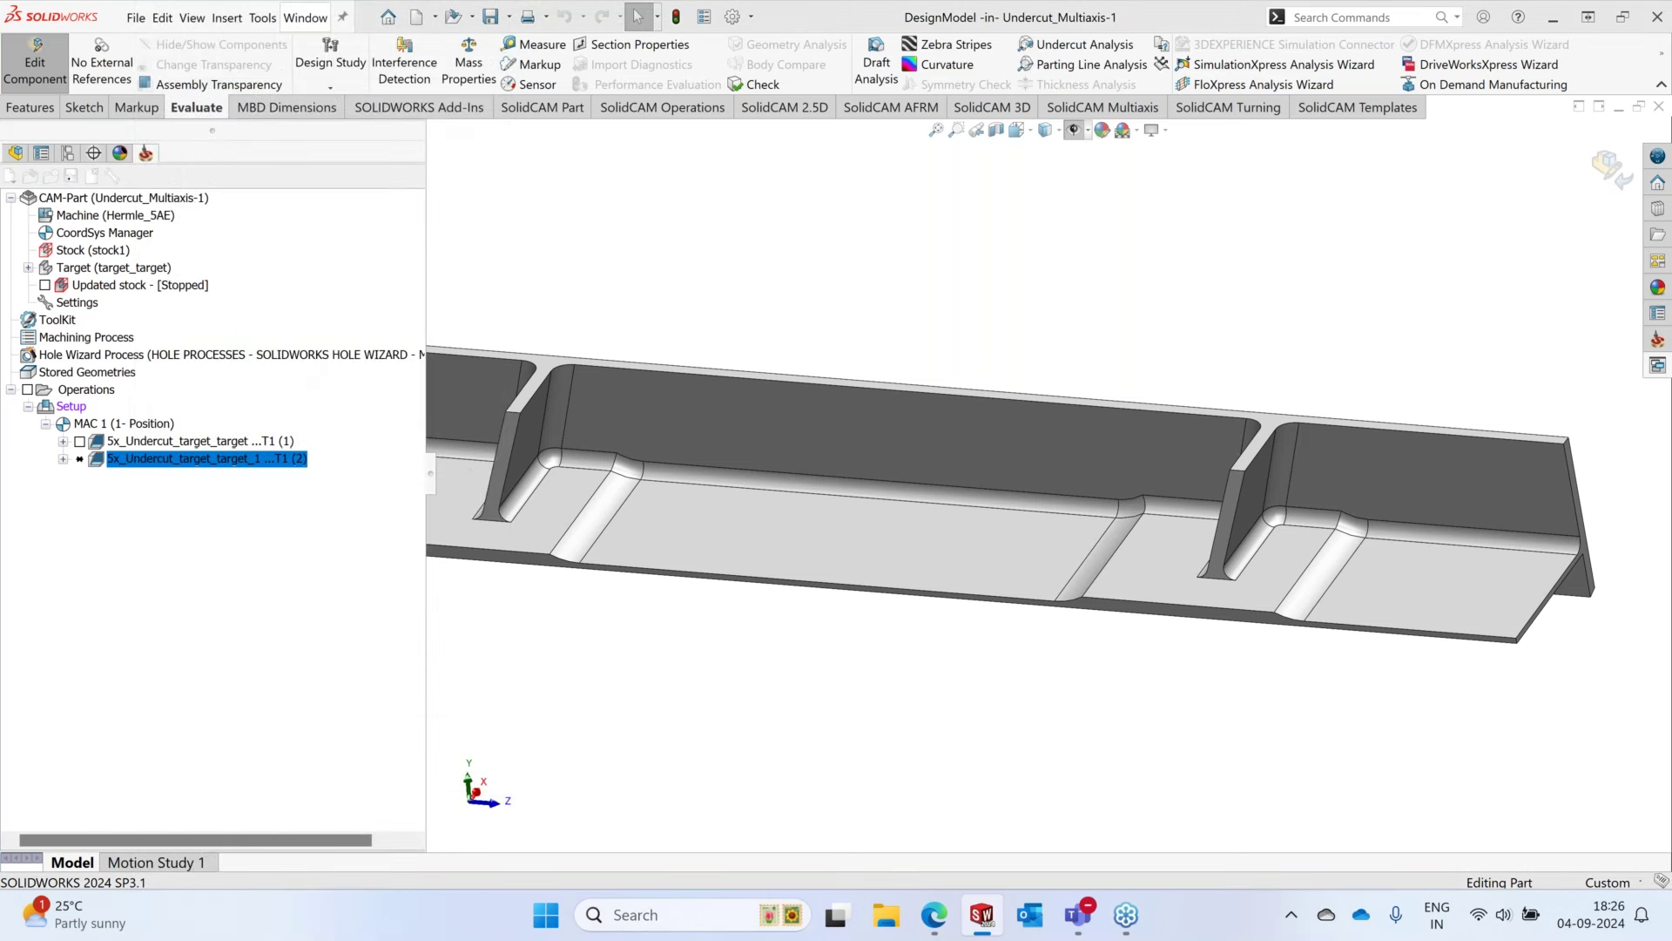
middle_drag(1008, 463, 1021, 595)
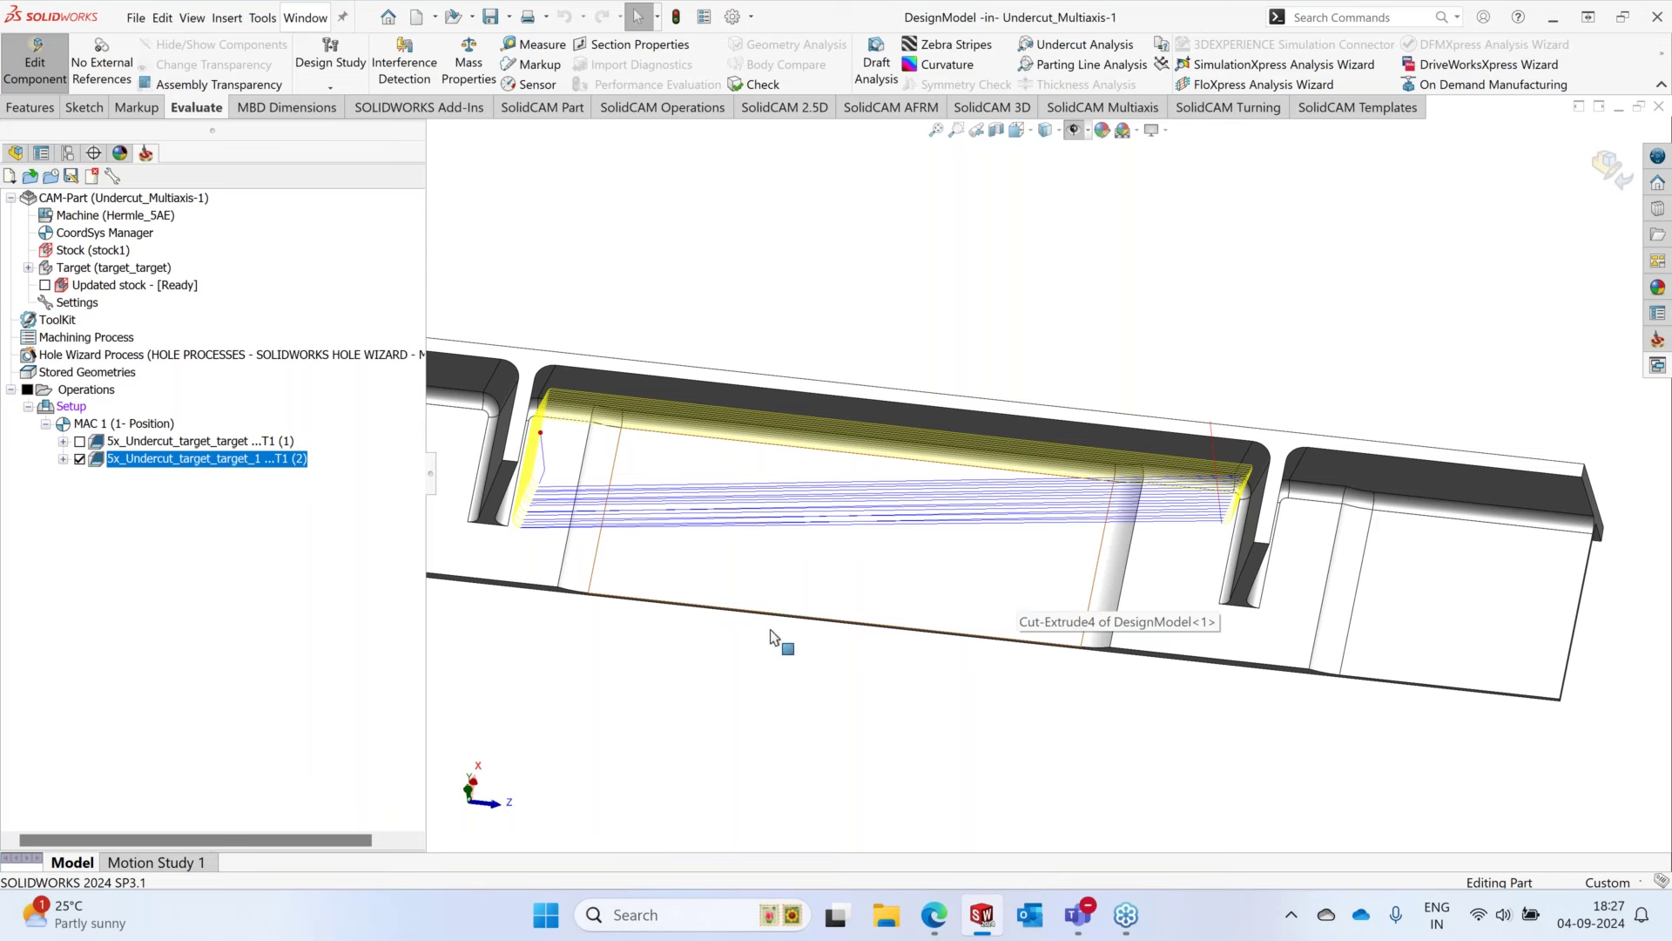
click(79, 459)
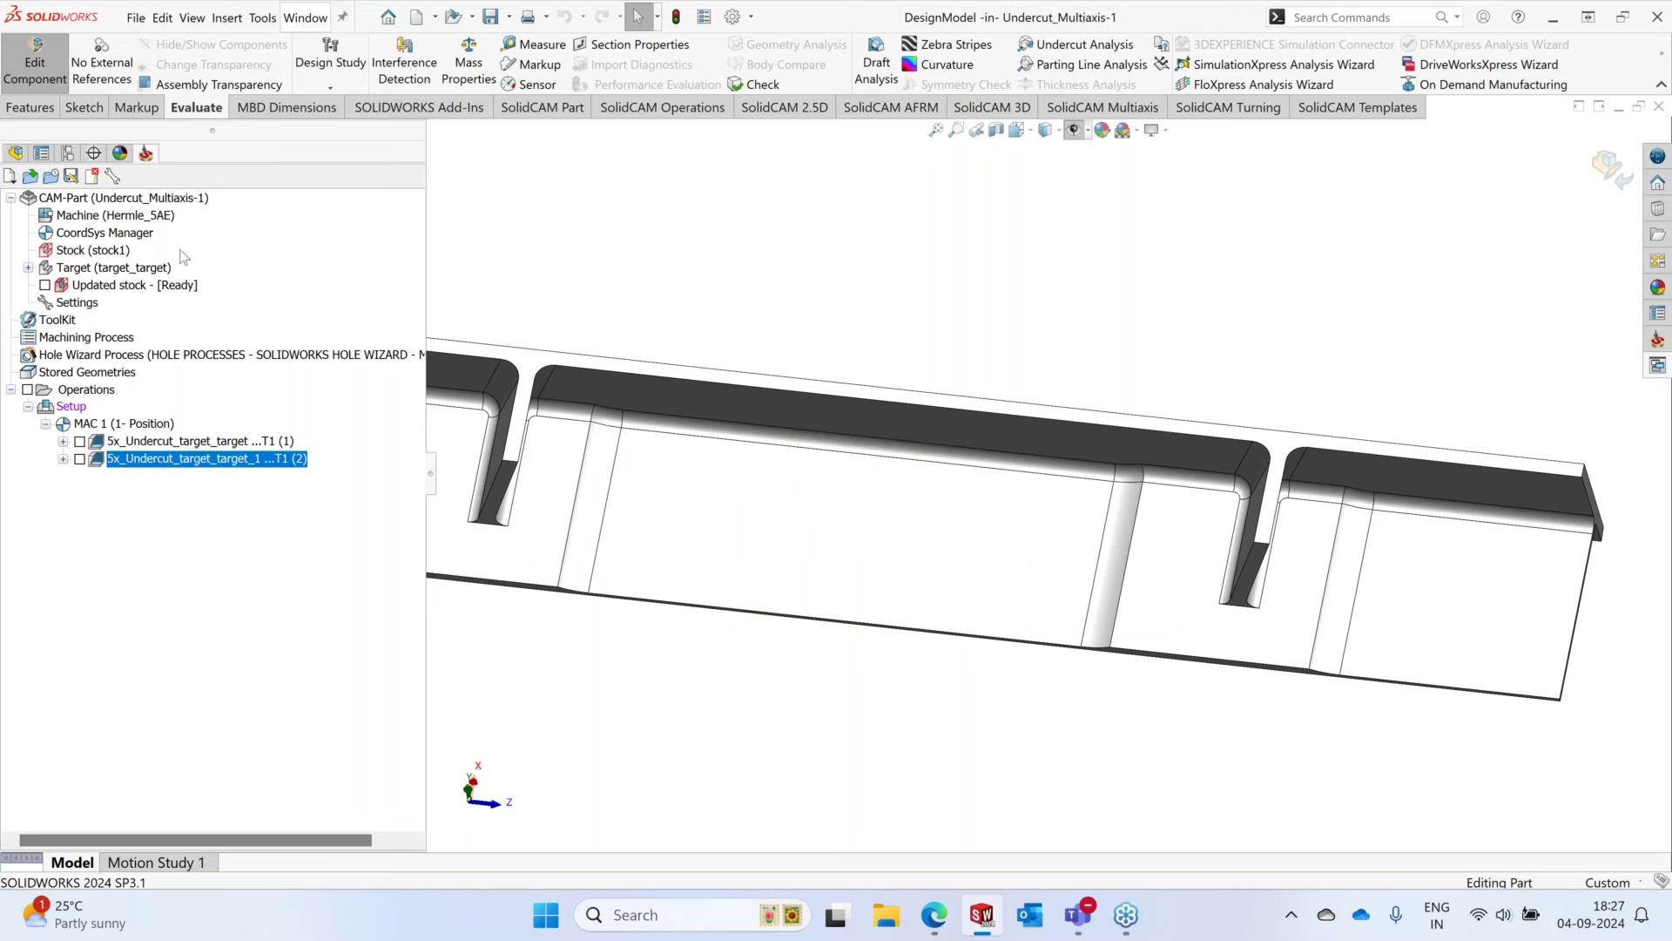
- Open the CAM-Part Undercut_Multiaxis-2 from the 3-MULTIAXIS UNDERCUT folder
click(262, 18)
mouse_move(336, 104)
click(555, 129)
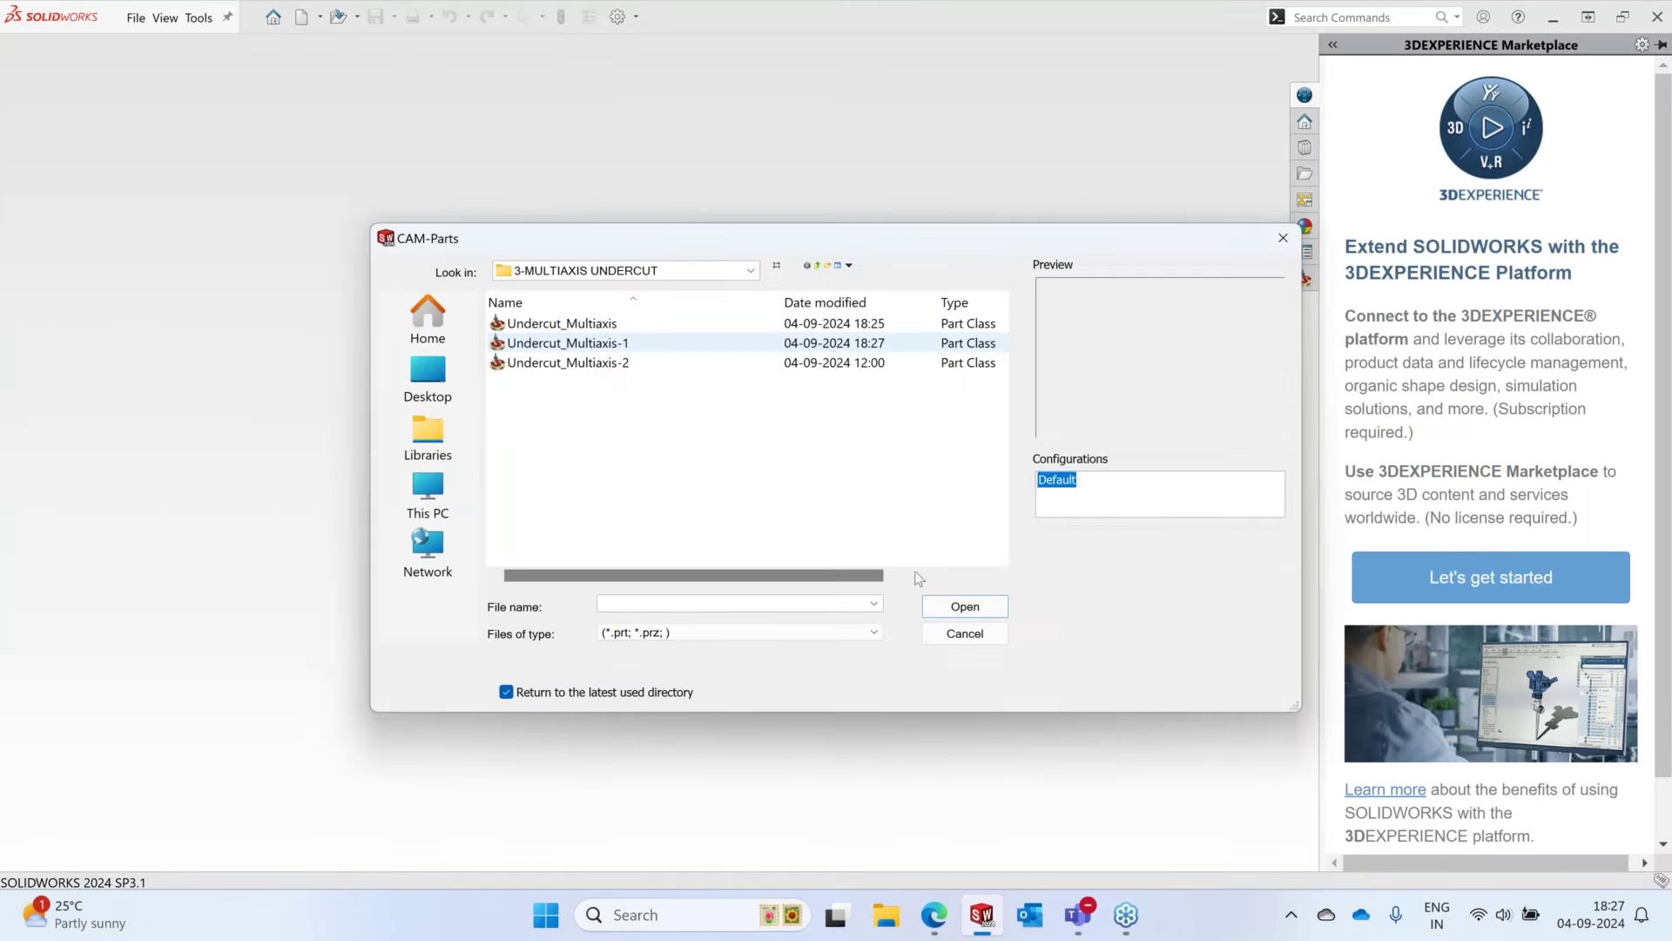
click(566, 363)
click(965, 607)
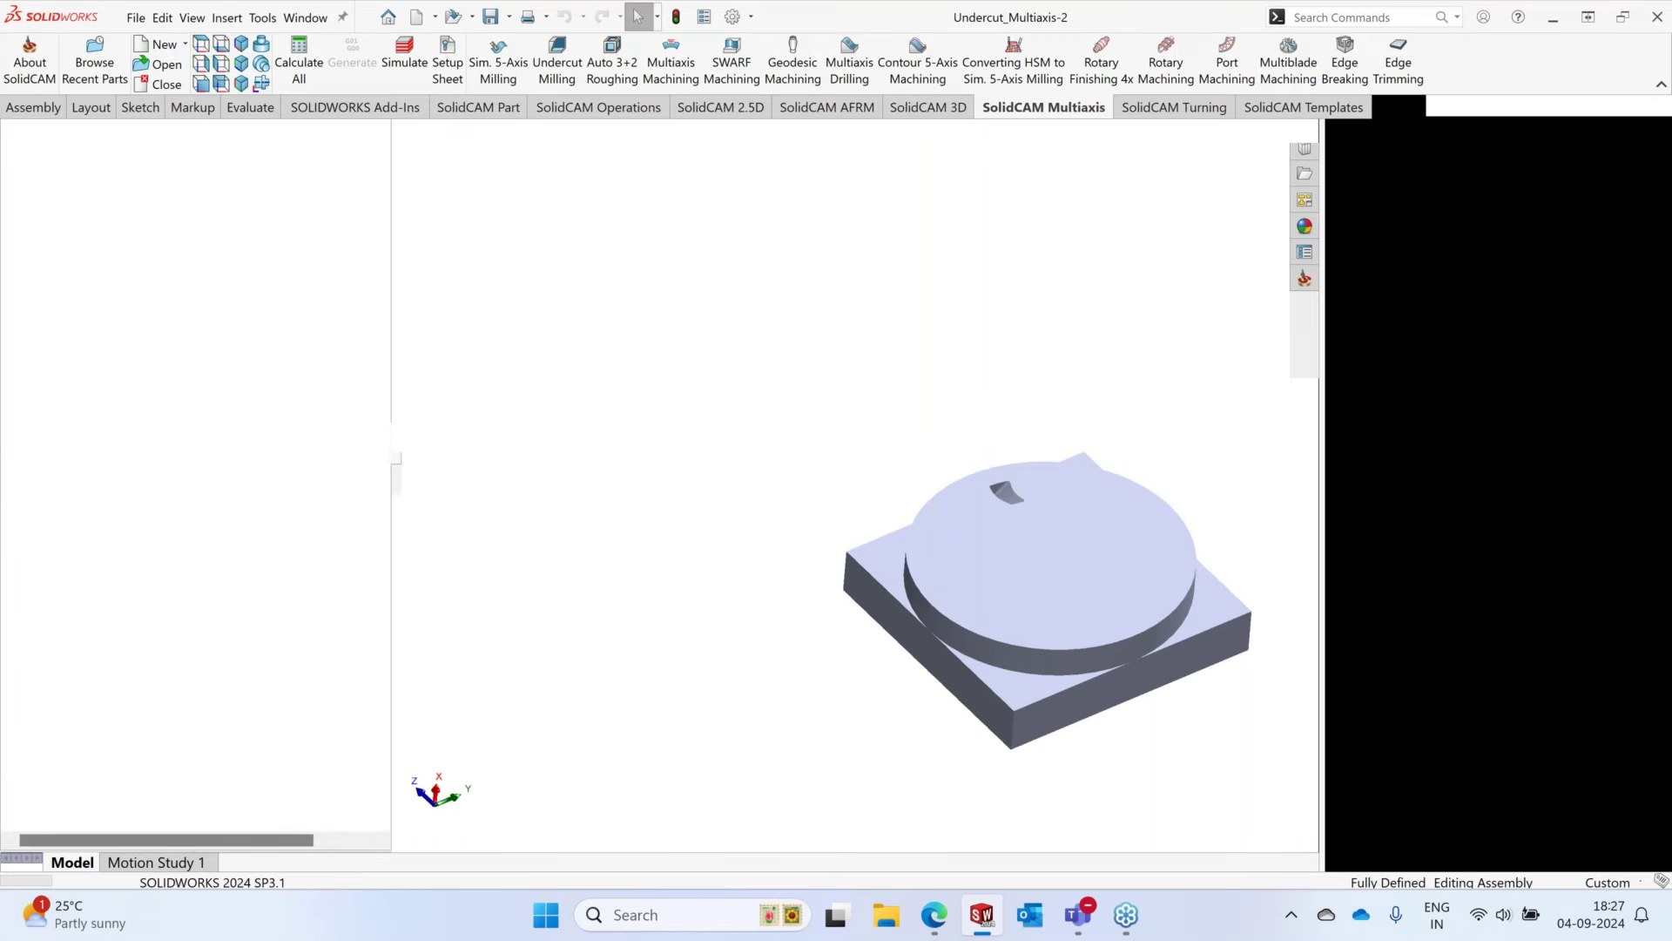
- Edit the design model in place and run a 3.00 deg Draft Analysis using the base plate's triangular corner face as direction
scroll(1041, 567, down, 10)
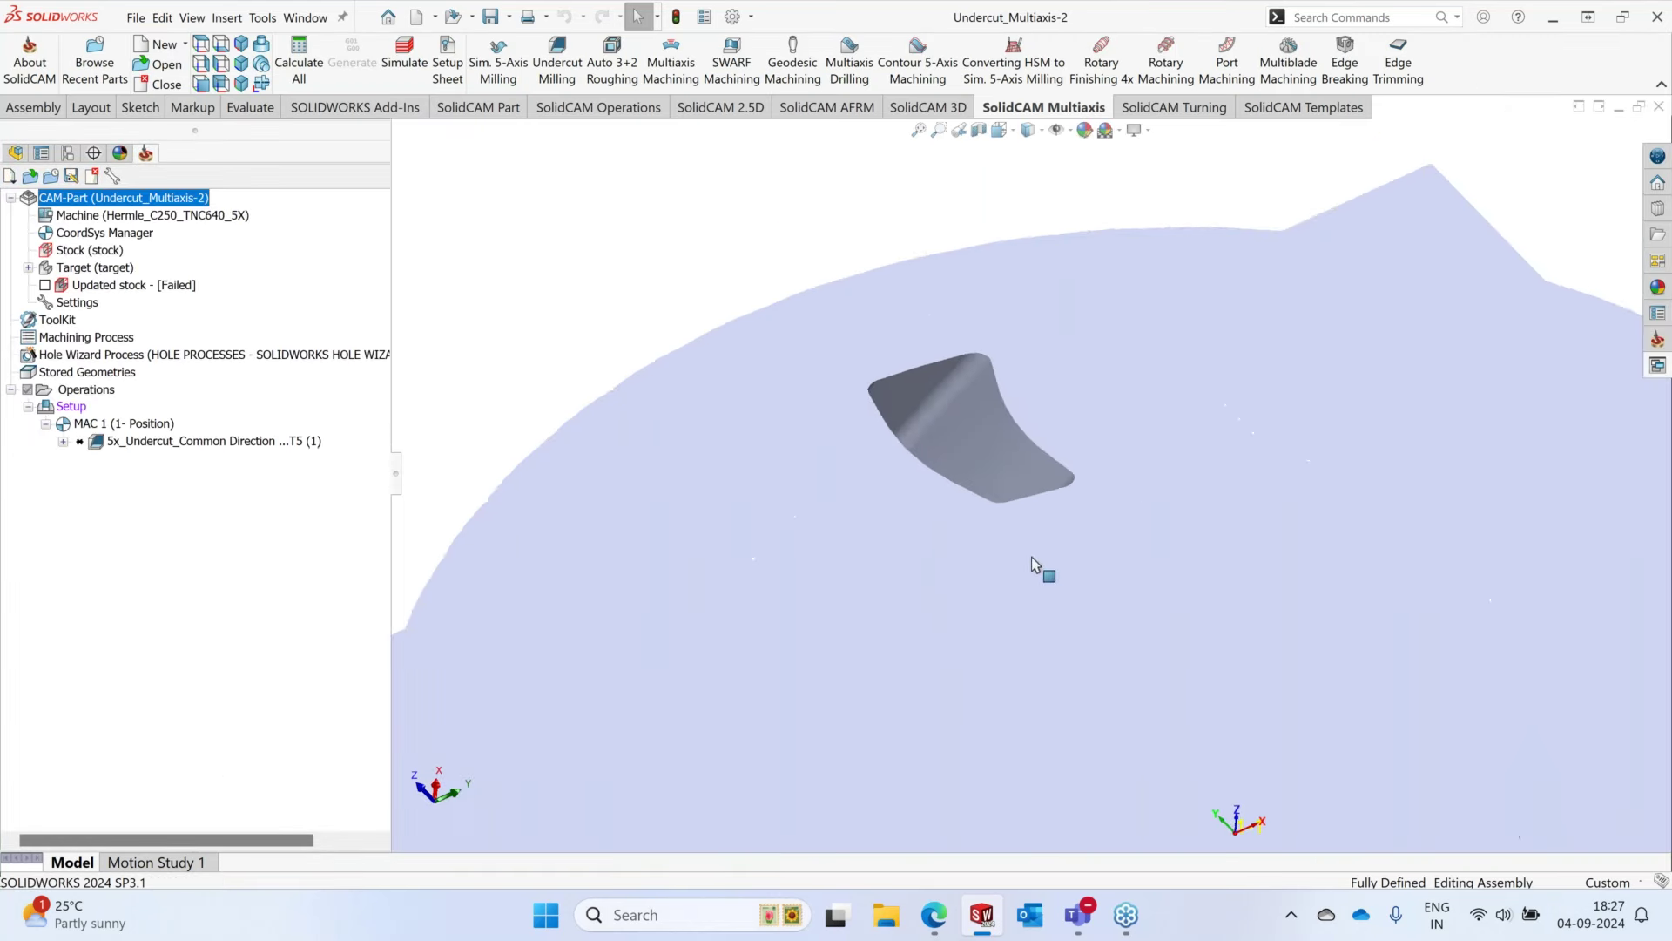
scroll(1073, 392, down, 5)
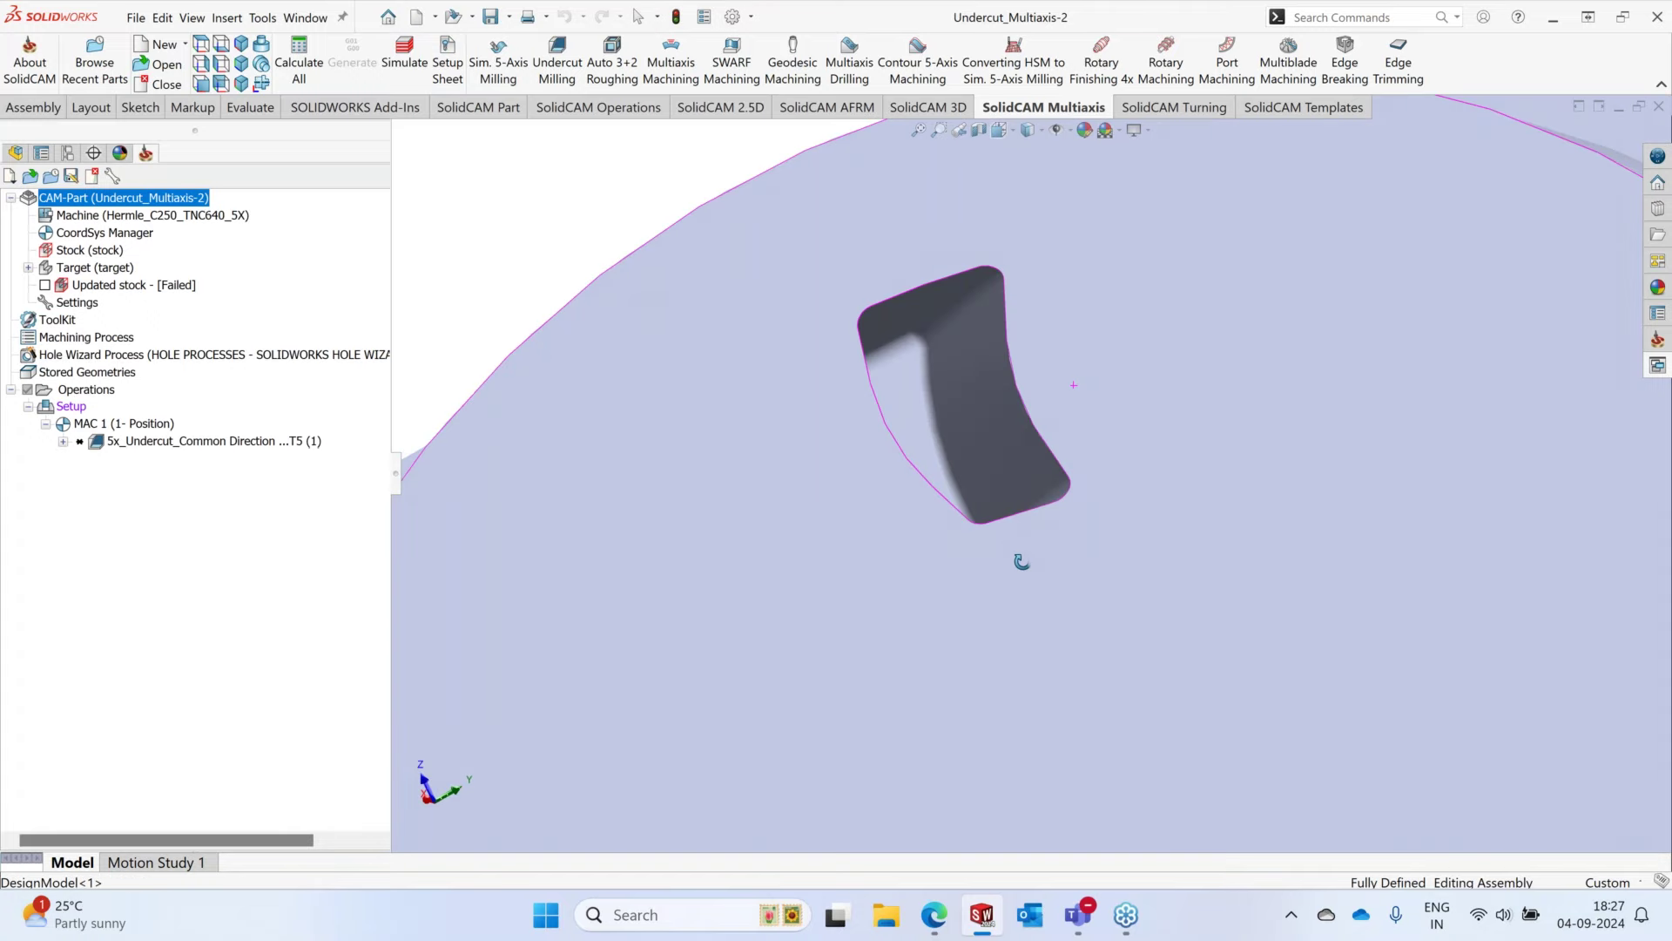
middle_drag(980, 471, 1027, 581)
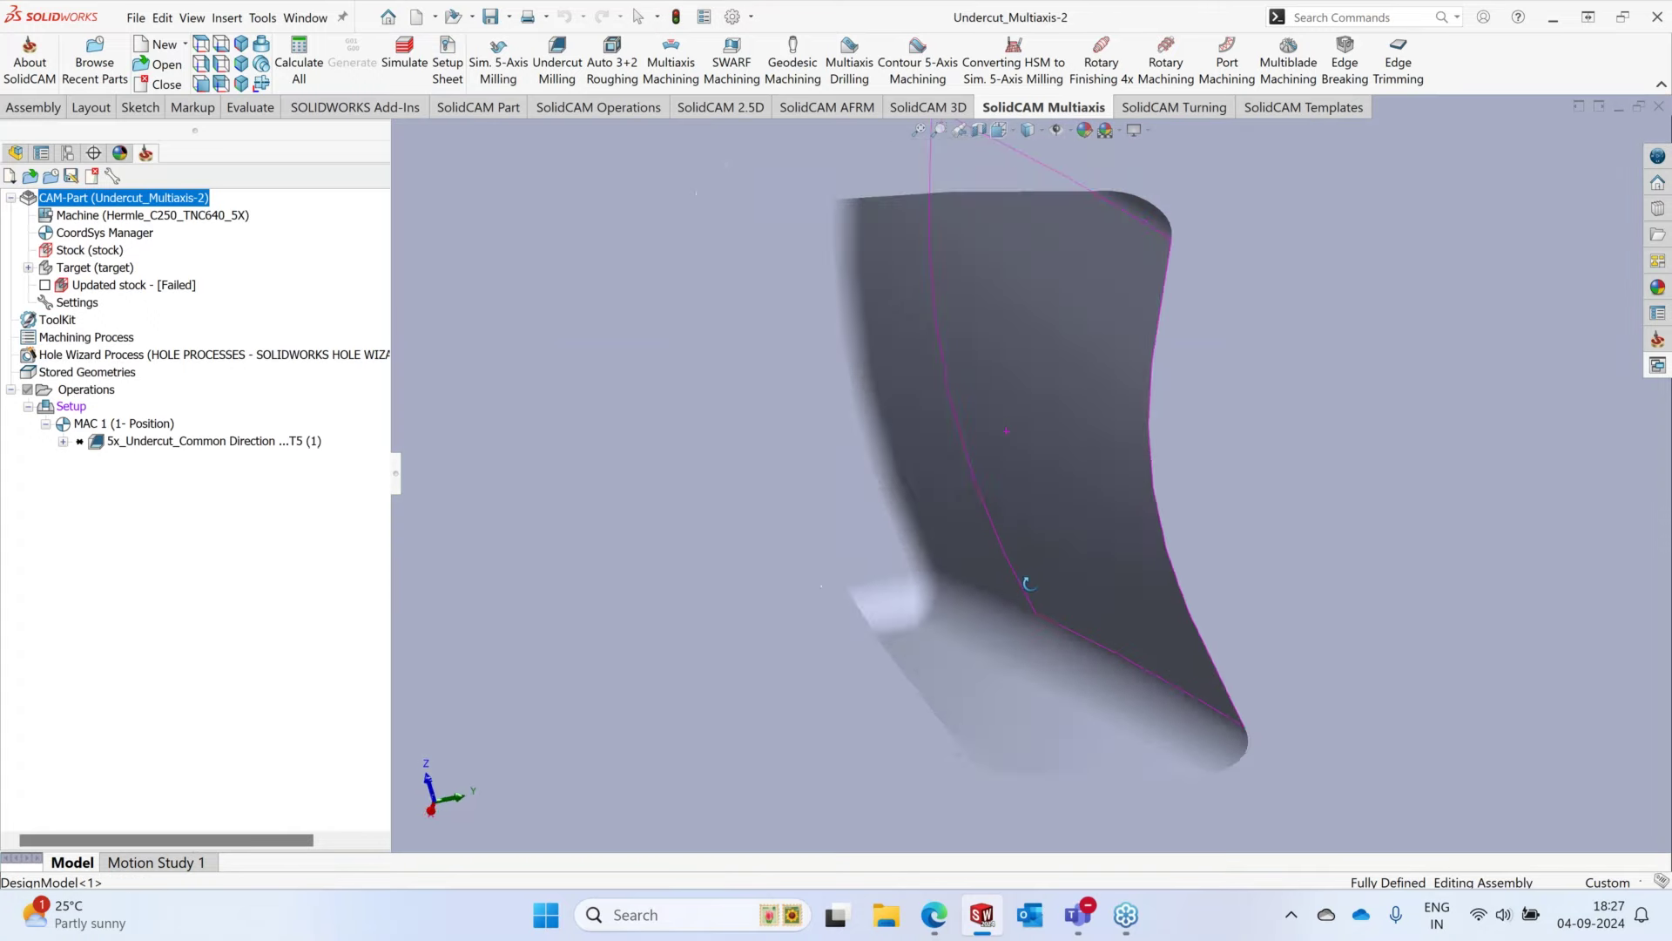
scroll(993, 387, up, 10)
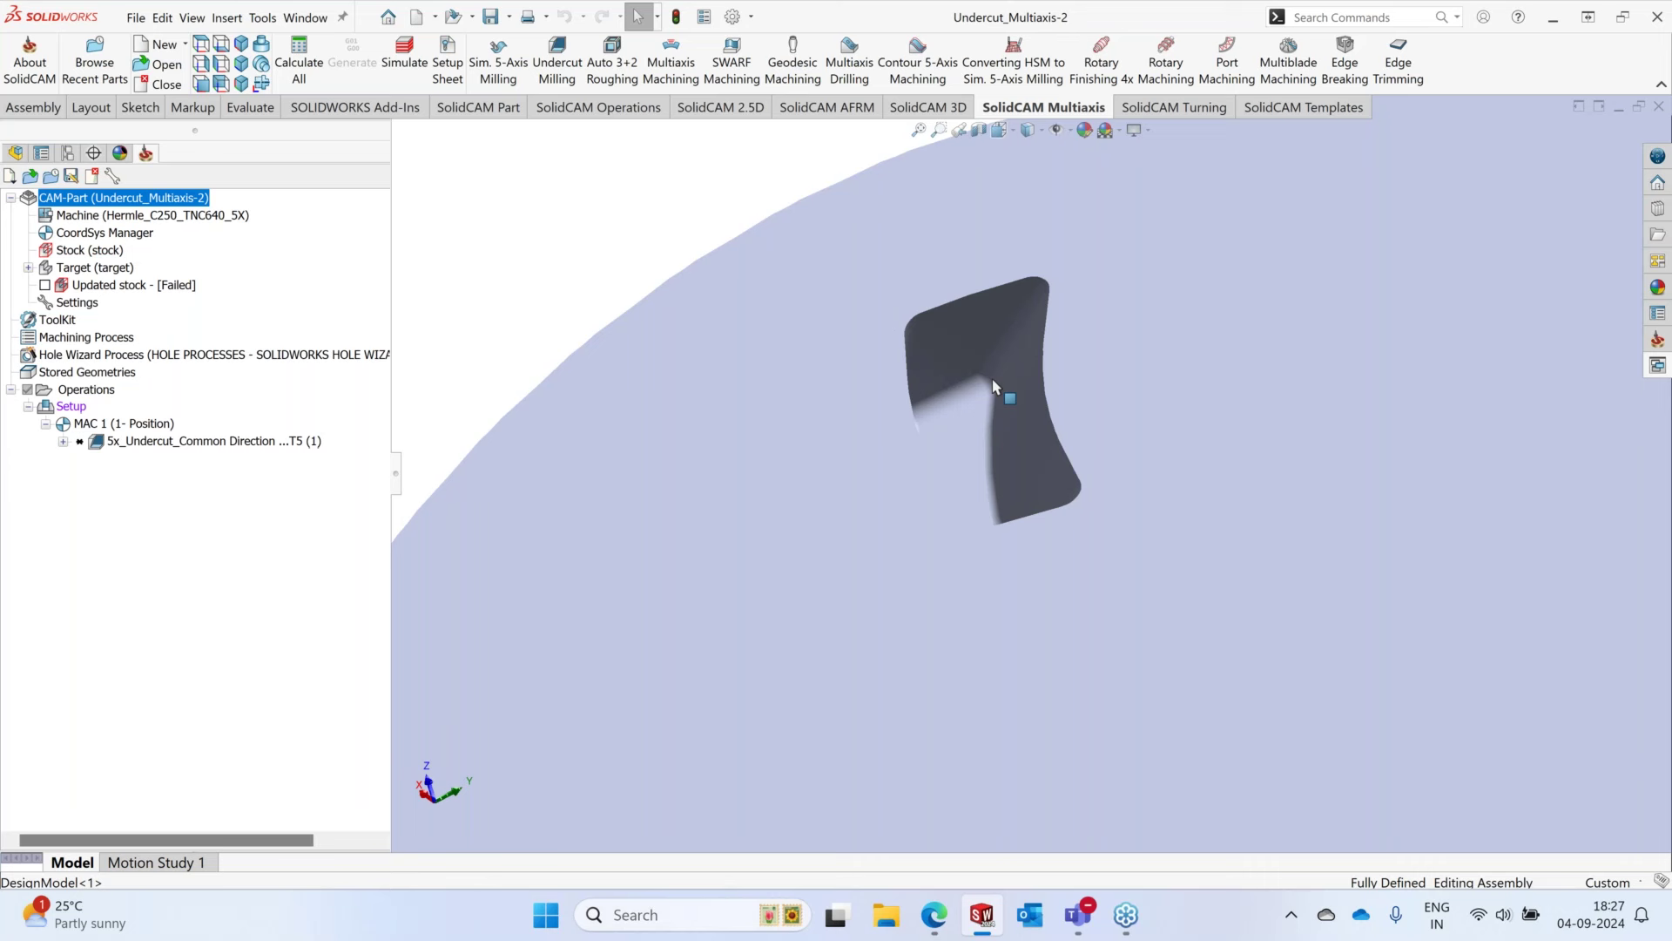
scroll(993, 387, up, 2)
click(1270, 357)
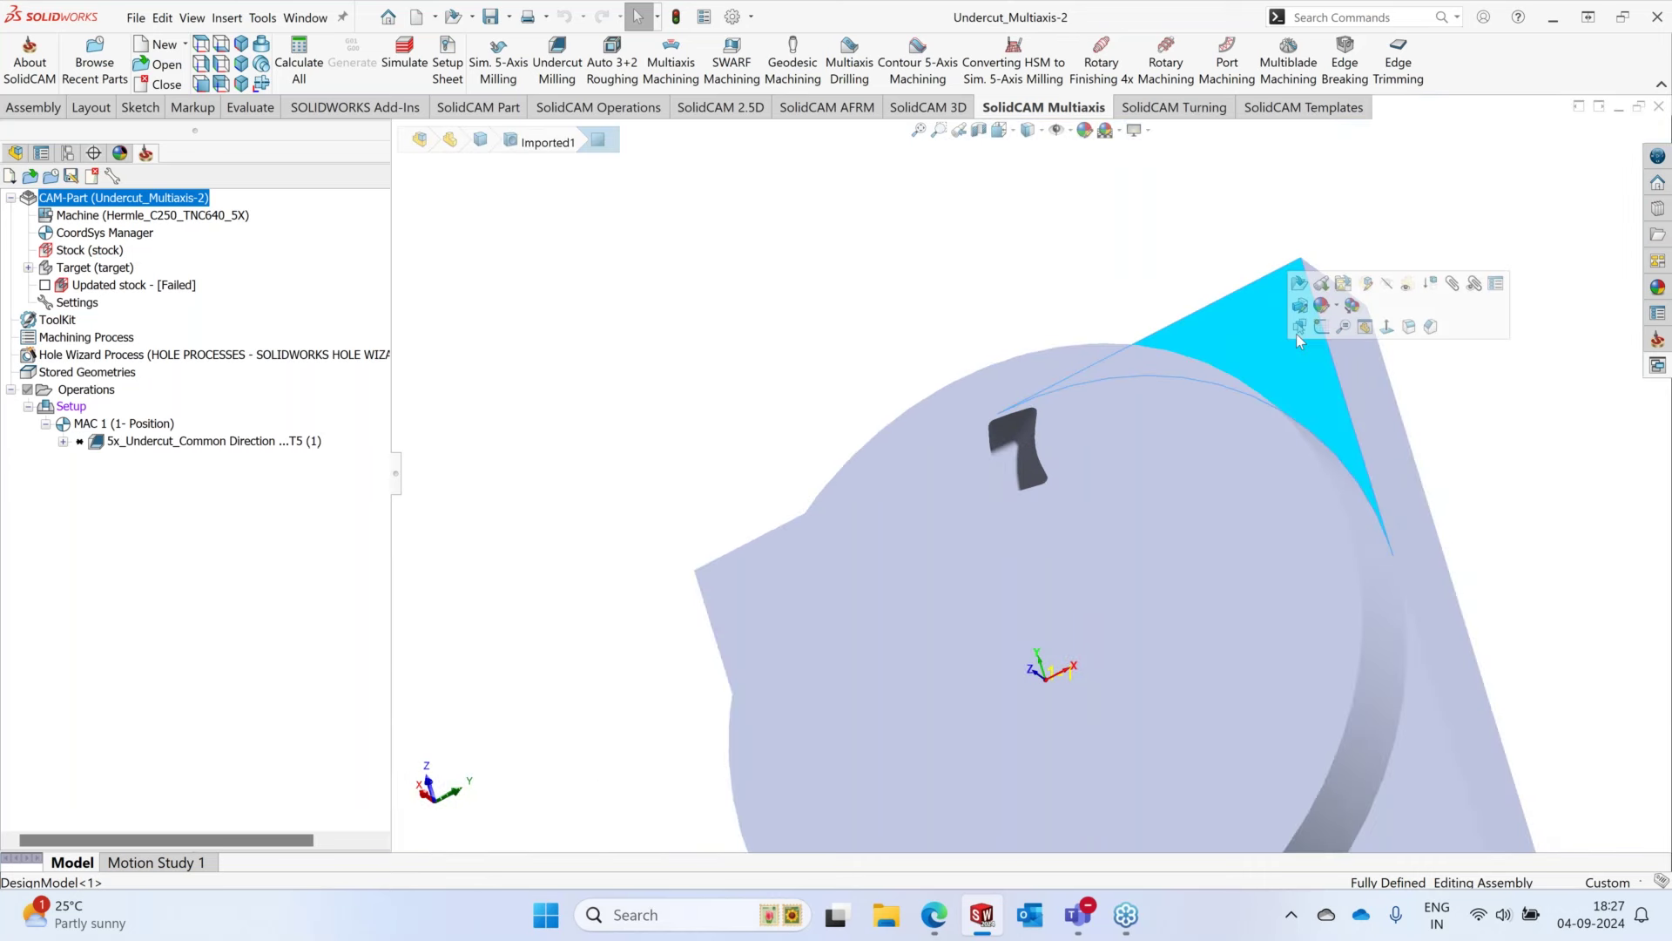
click(1366, 284)
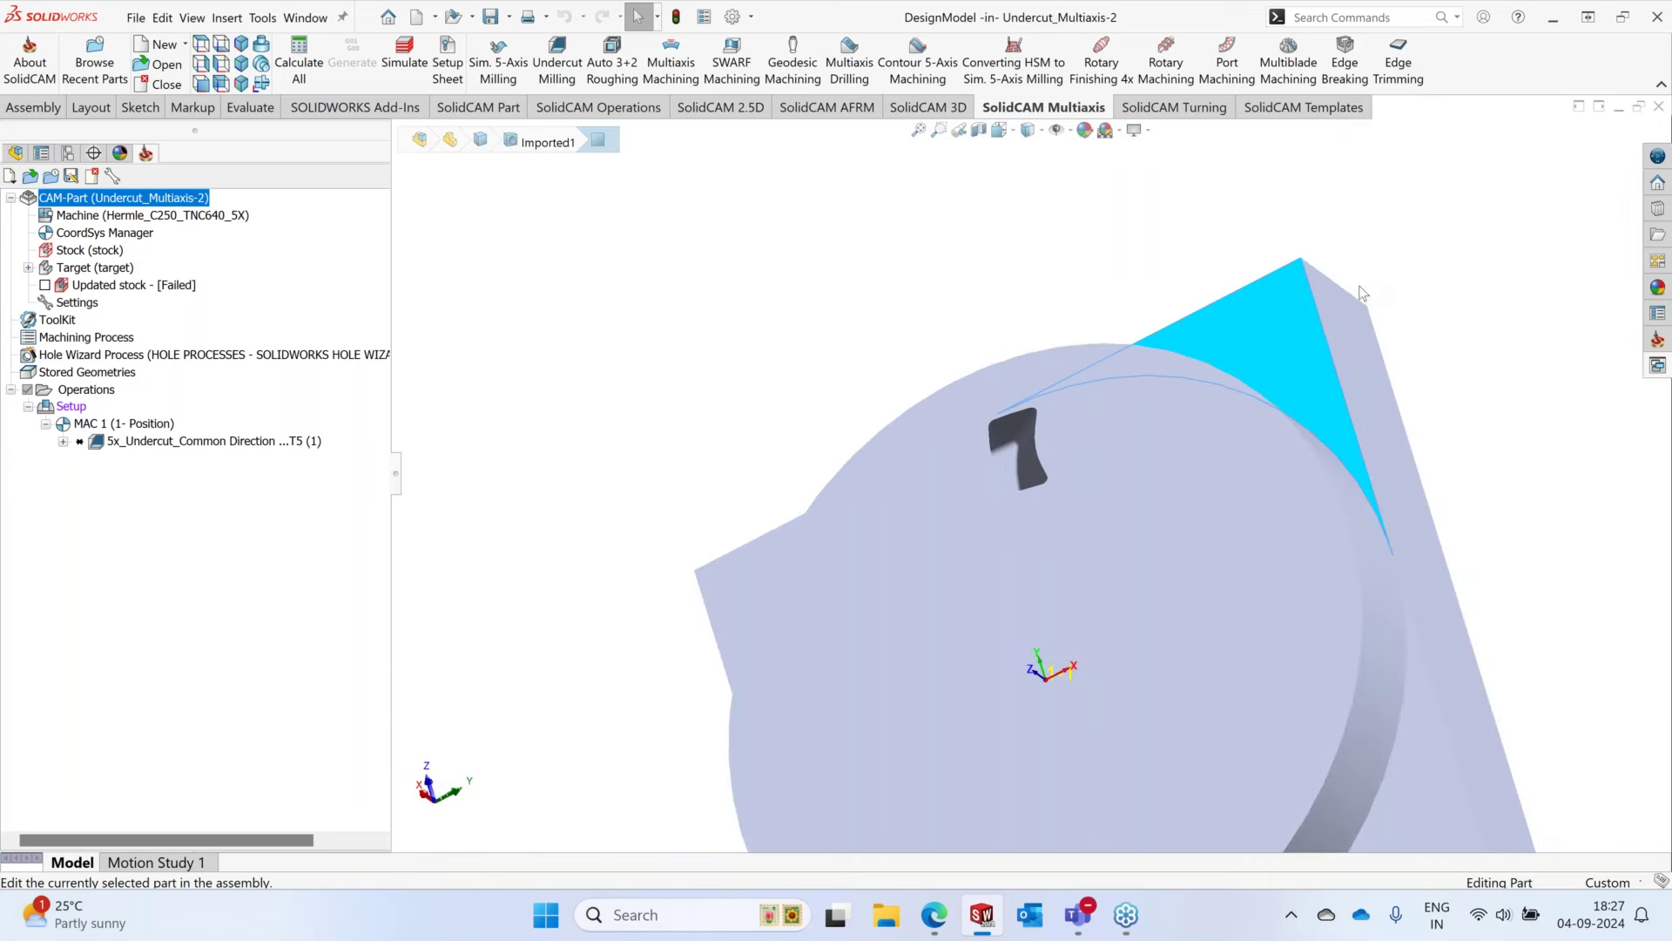
click(893, 80)
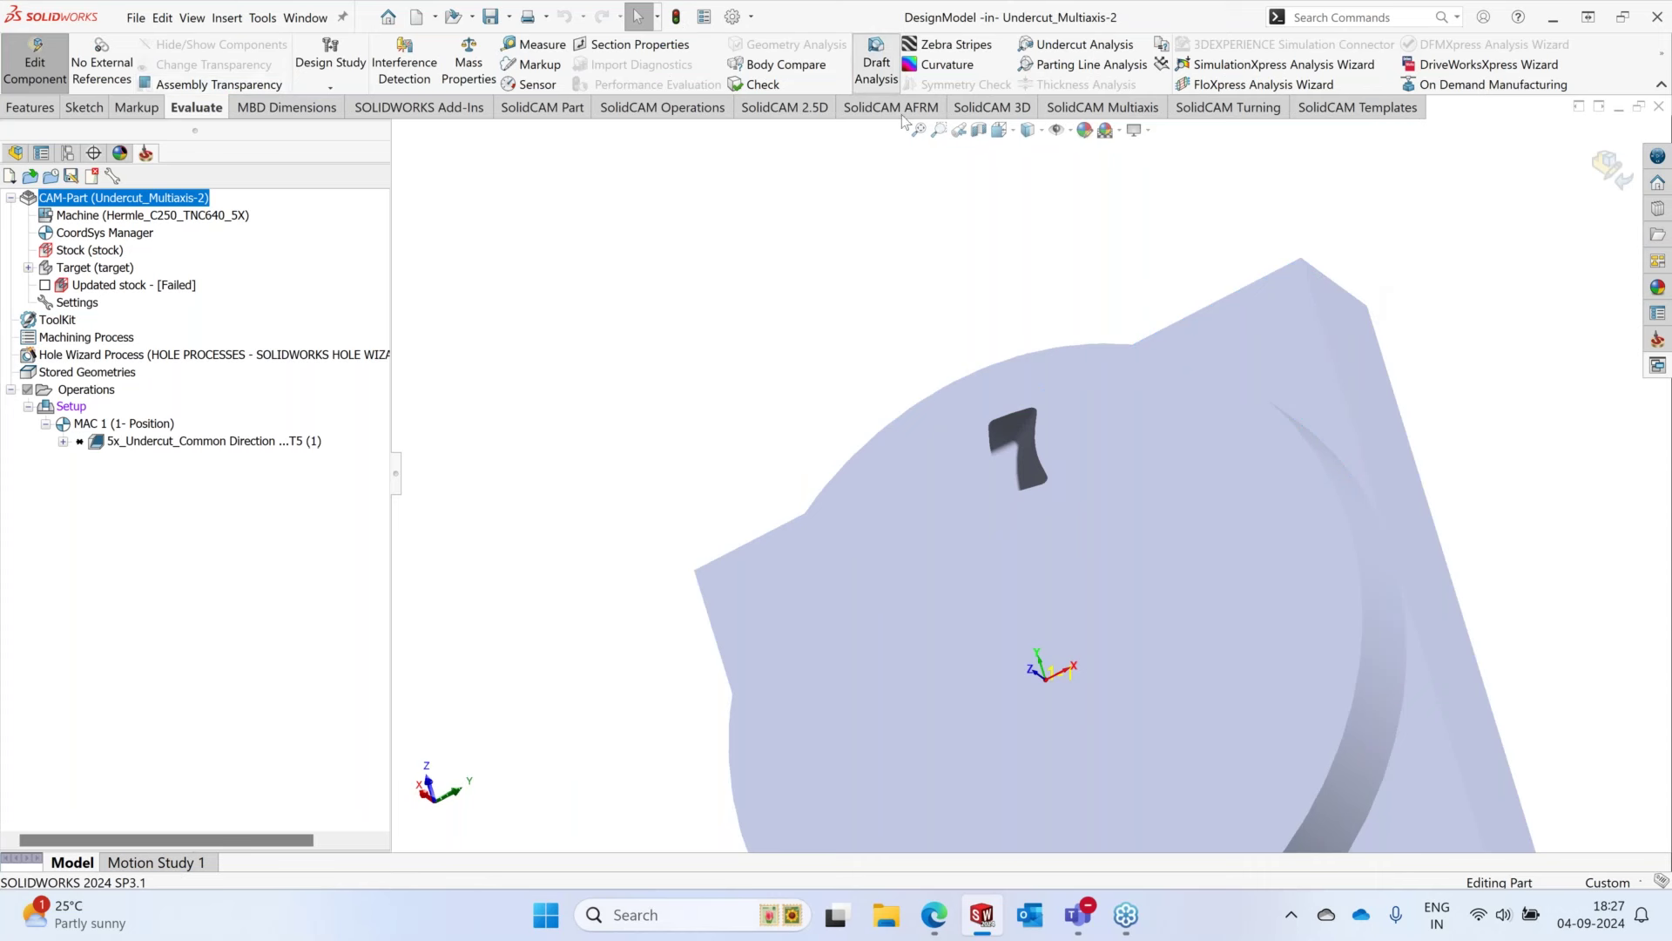
click(1293, 341)
- Inspect the curved pocket's walls for positive and negative draft, and exit the Draft Analysis
scroll(1039, 617, down, 5)
middle_drag(1038, 617, 1033, 653)
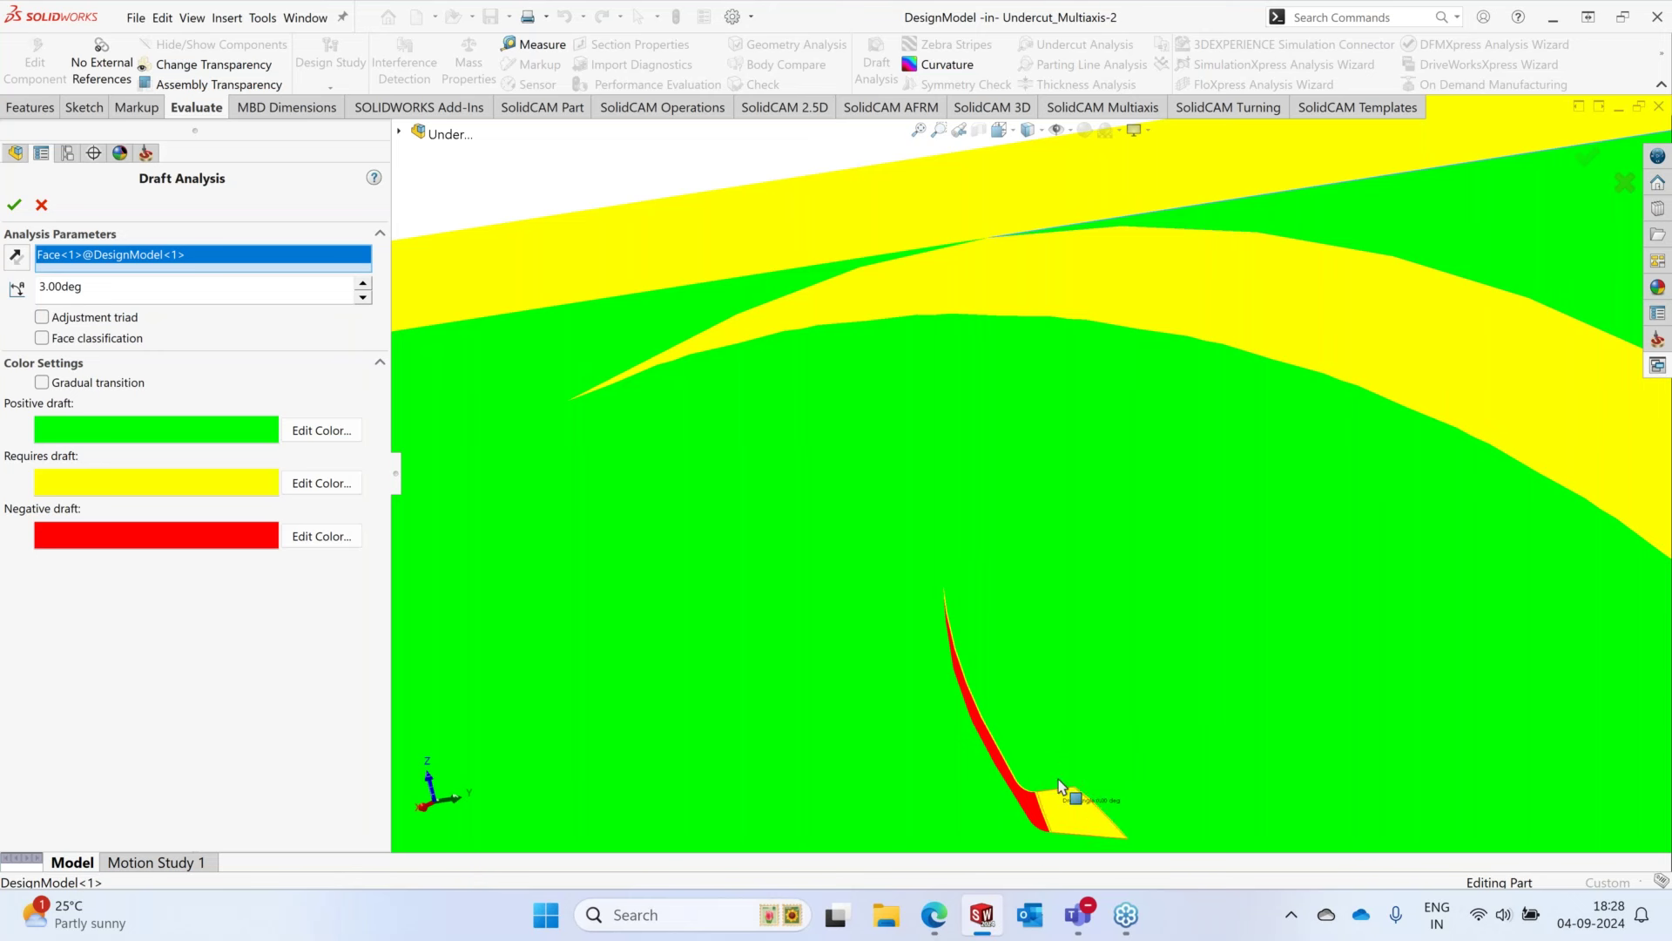
middle_drag(1054, 773, 981, 721)
middle_drag(958, 575, 989, 383)
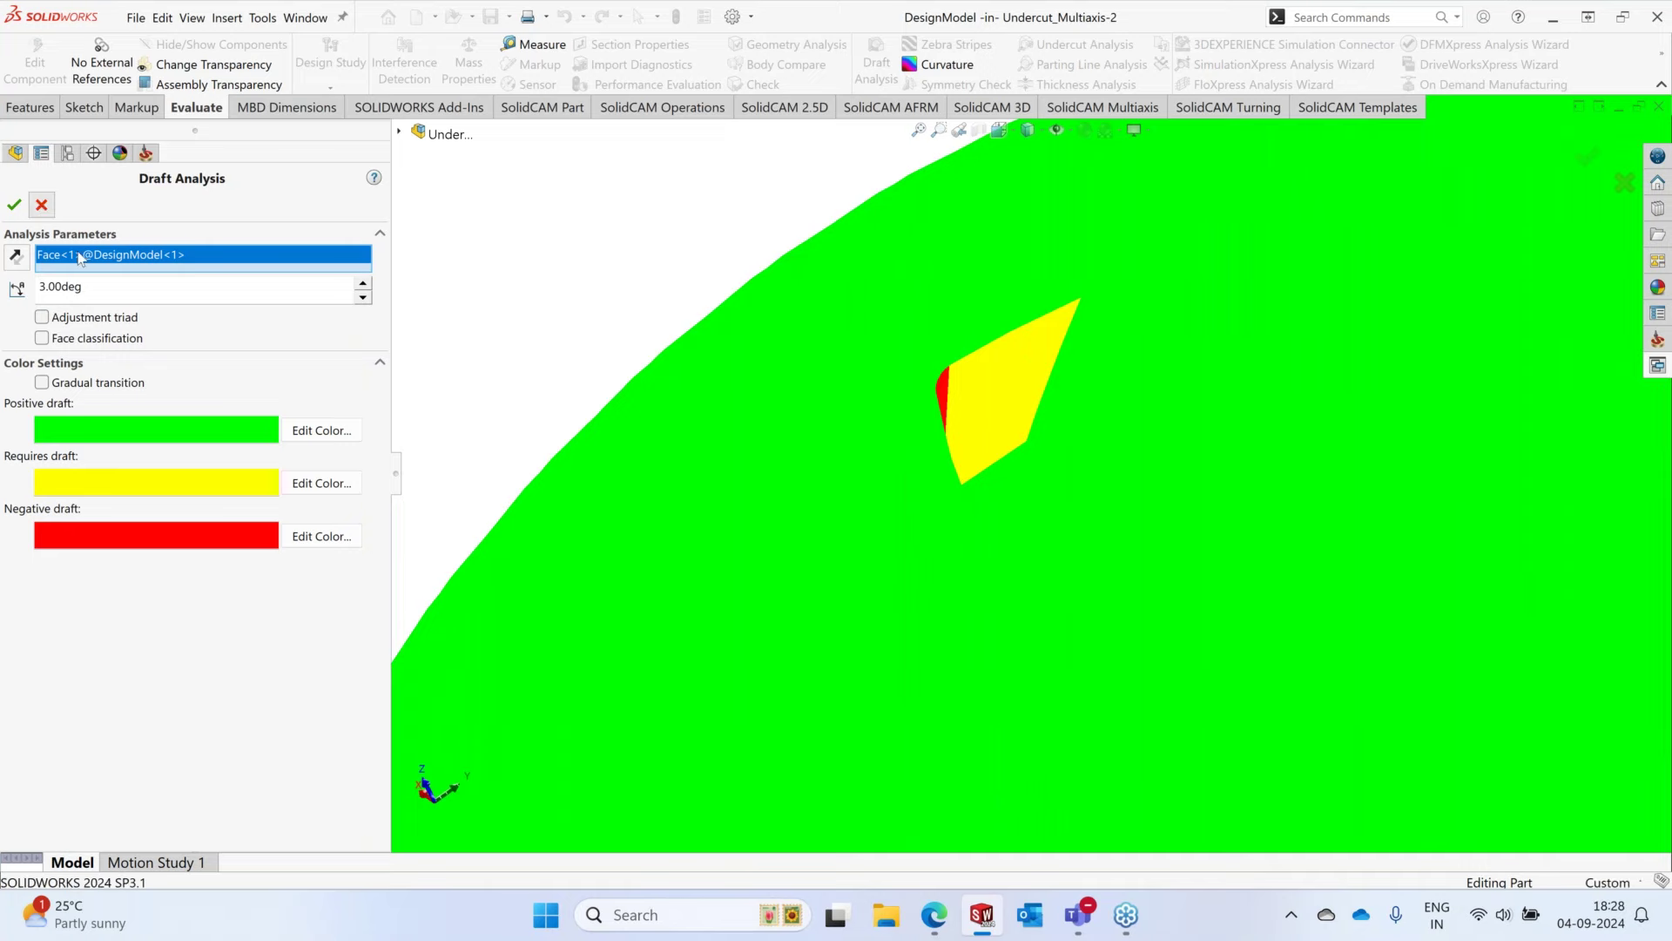
key(Escape)
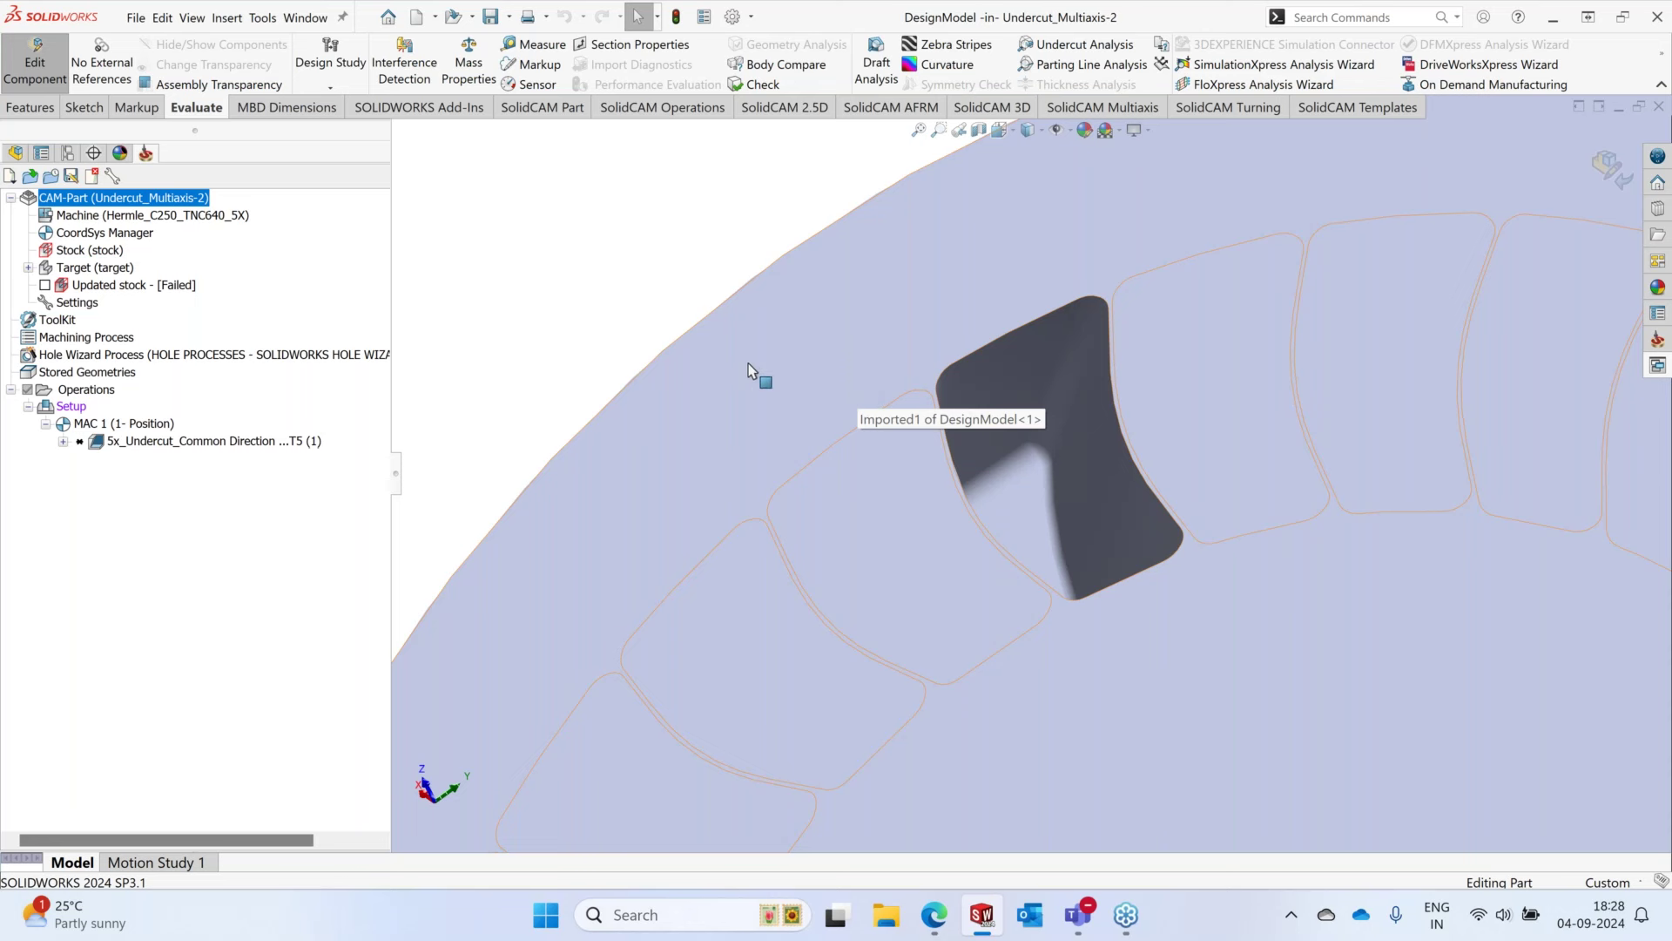
- Calculate the 5x_Undercut_Common Direction operation and inspect its tool path inside the curved pocket
scroll(1252, 338, down, 3)
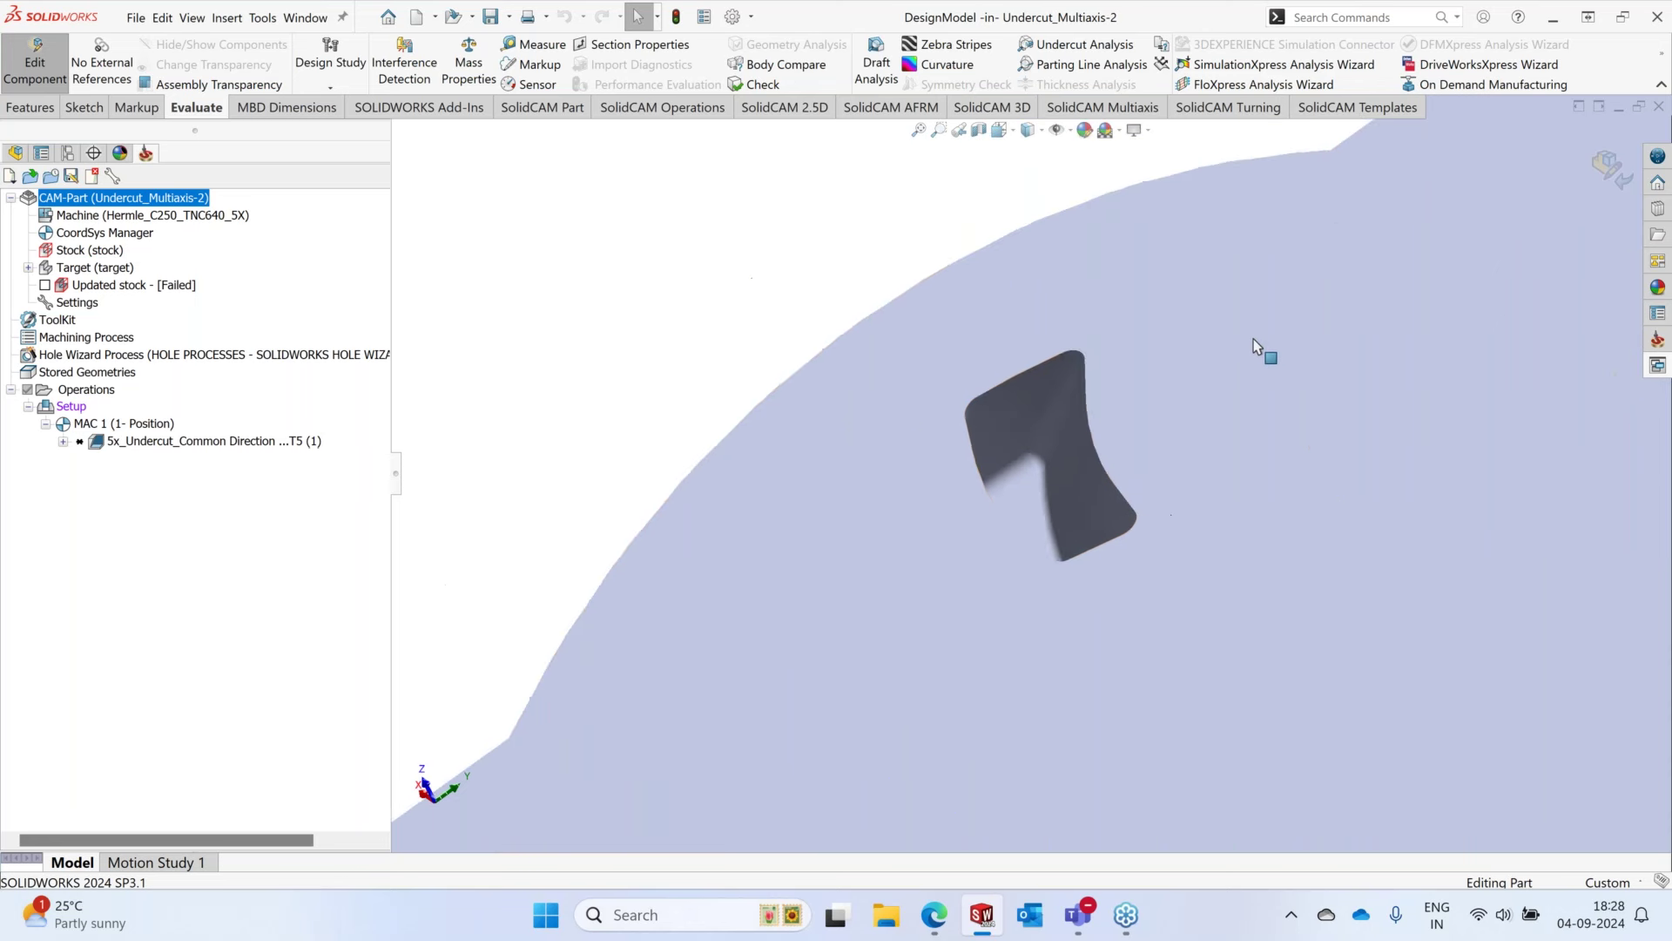
middle_drag(1209, 305, 1061, 467)
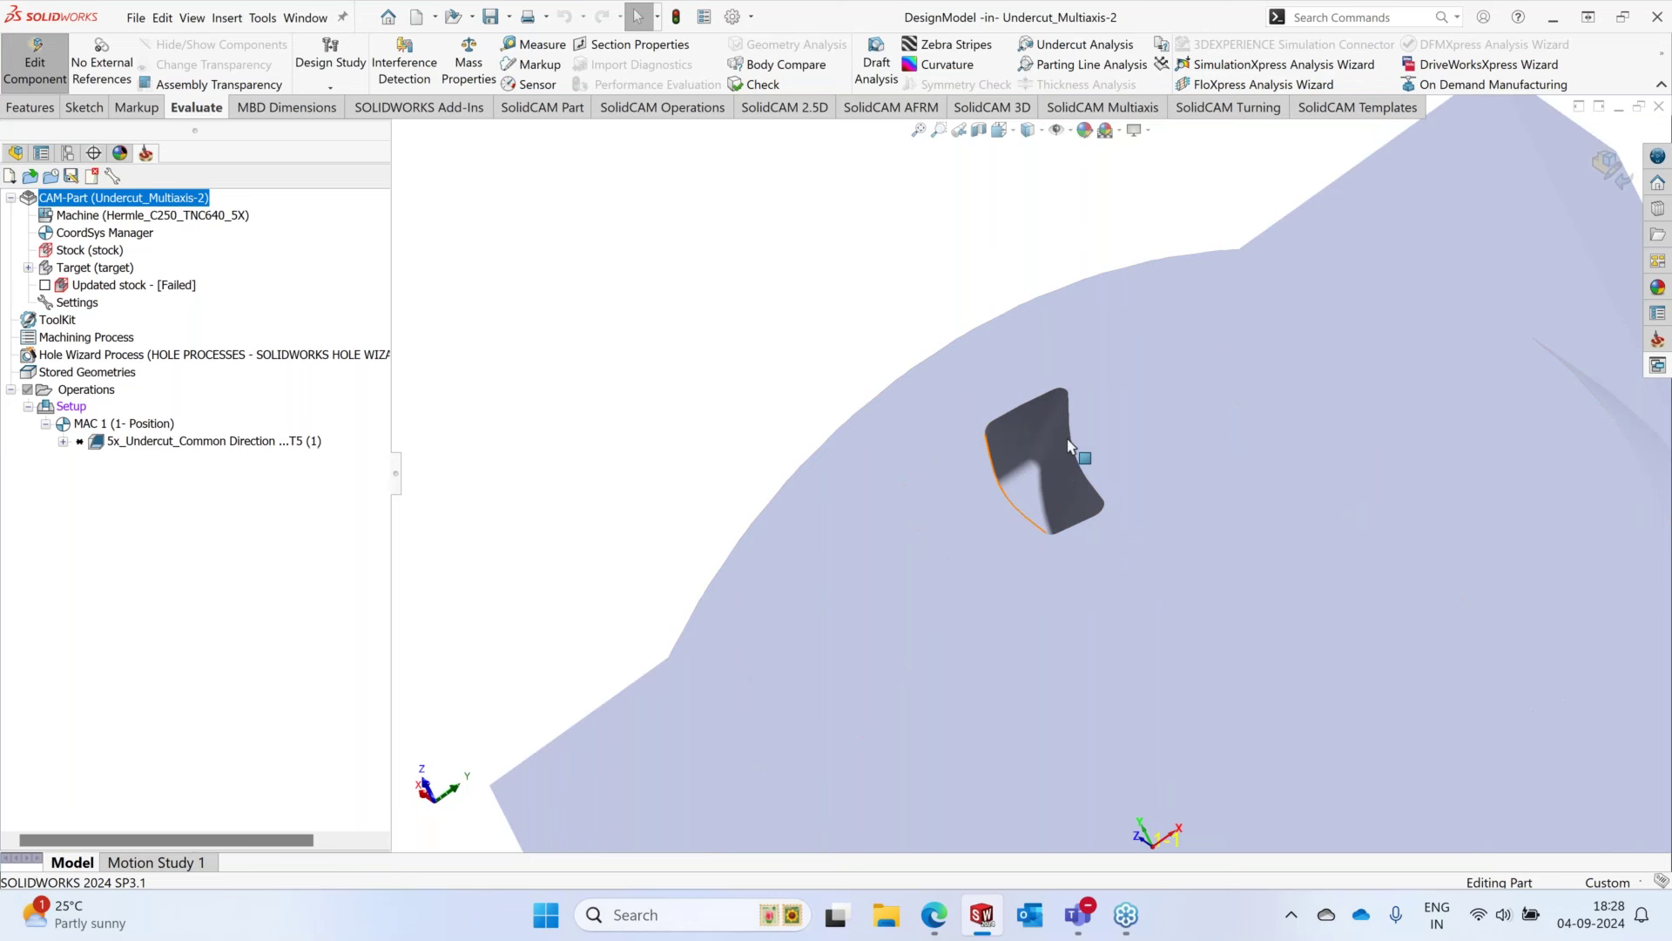
right_click(247, 444)
click(485, 352)
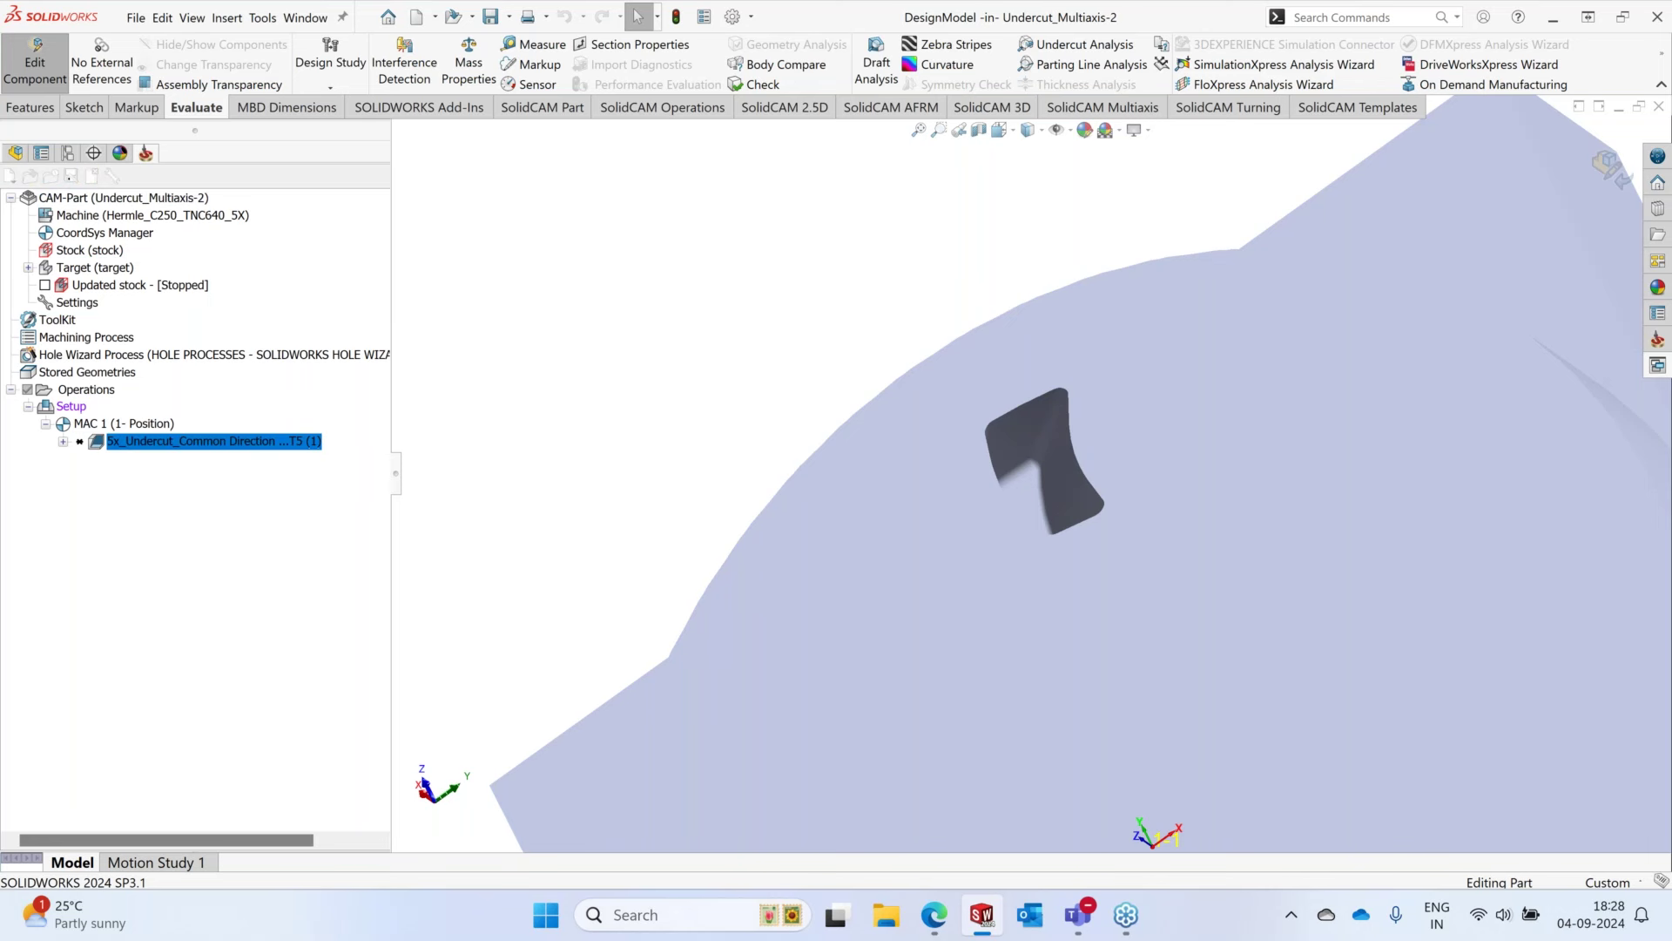
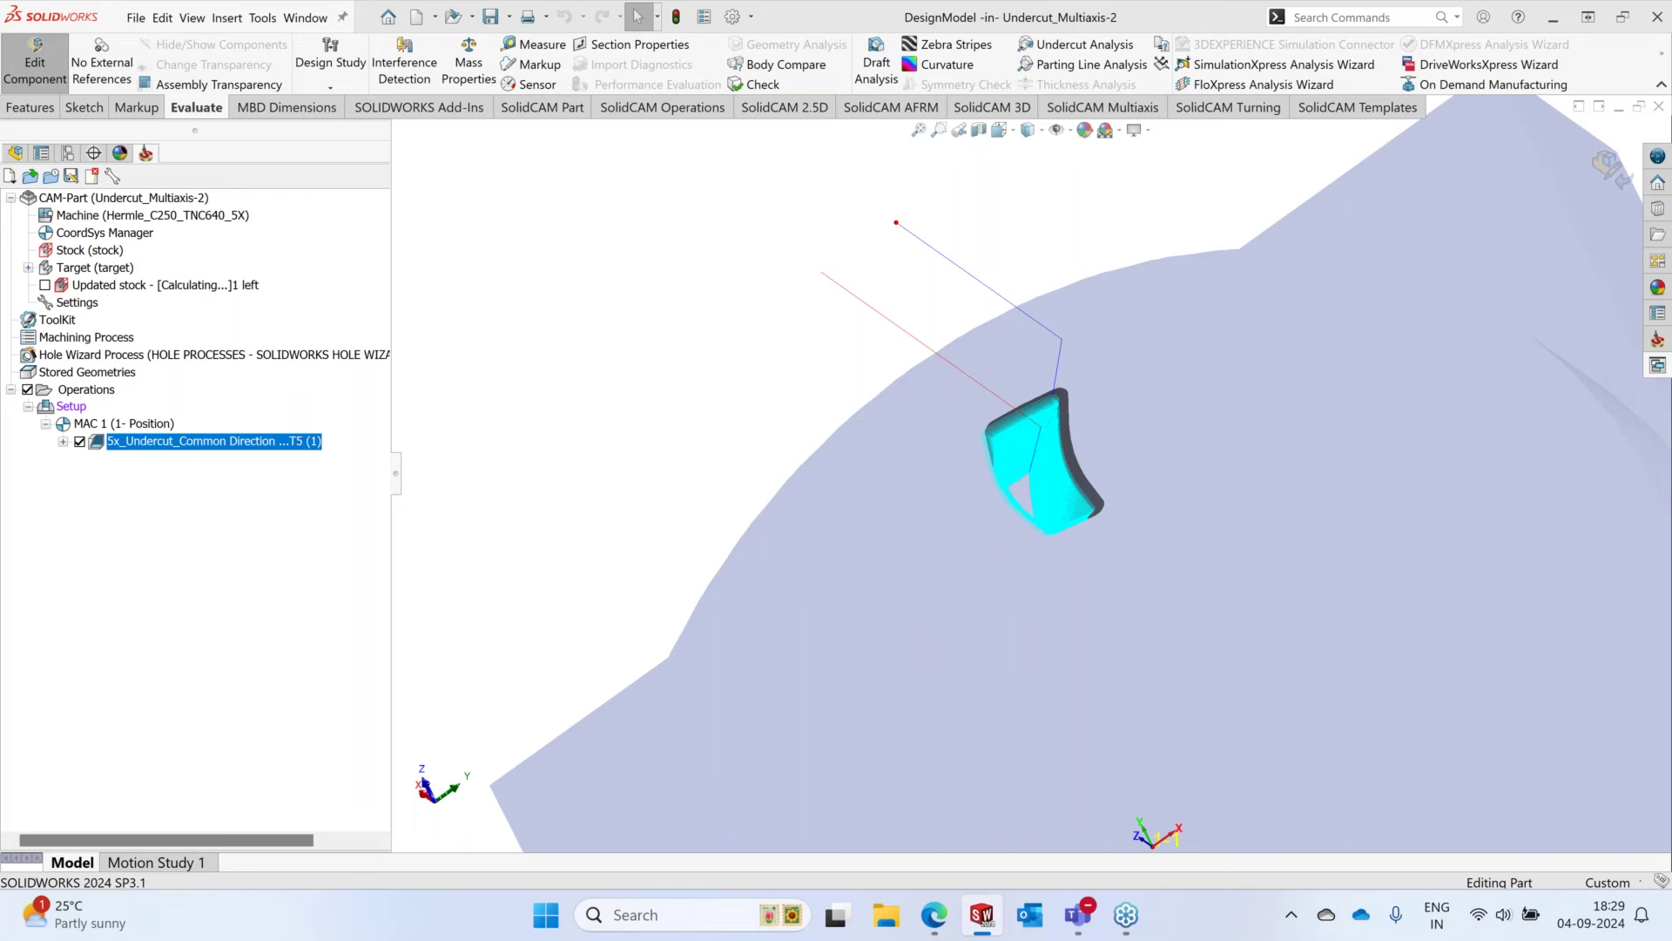
scroll(1054, 499, down, 5)
mouse_move(1054, 499)
middle_down()
mouse_move(1068, 656)
mouse_move(1081, 507)
mouse_move(1102, 527)
mouse_move(1058, 601)
mouse_move(1021, 598)
mouse_move(1044, 575)
mouse_move(1054, 510)
middle_up()
- Simulate the 5x_Undercut_Common Direction operation in Host CAD at increased speed and watch the tilted tool around the pocket
right_click(157, 441)
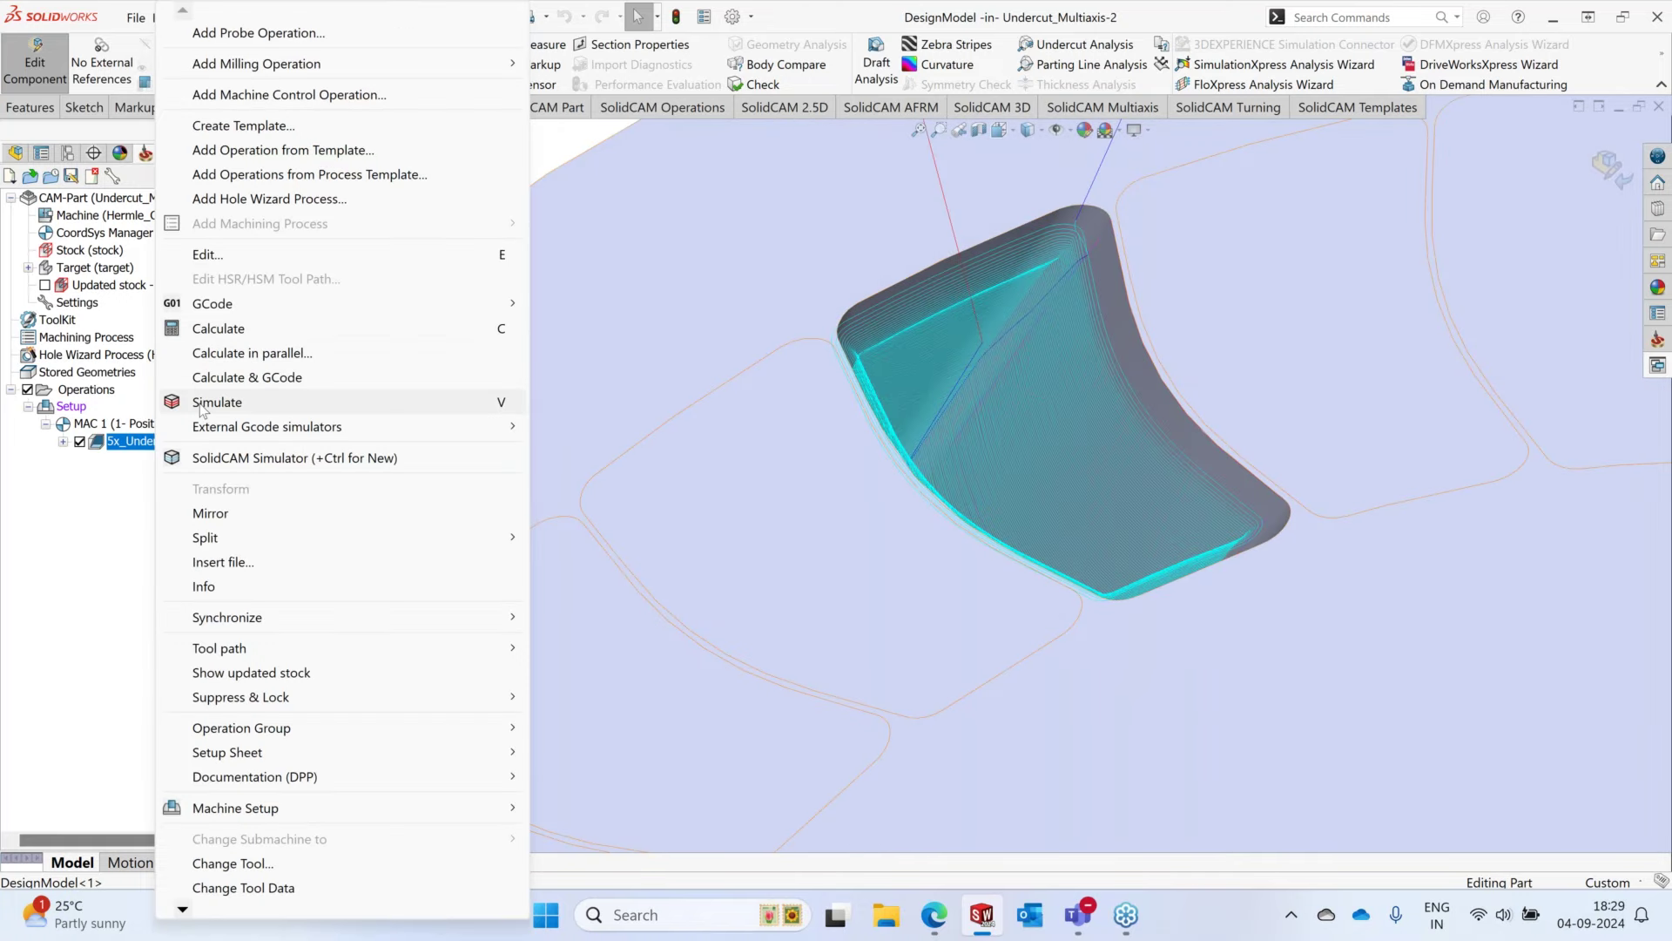
click(203, 403)
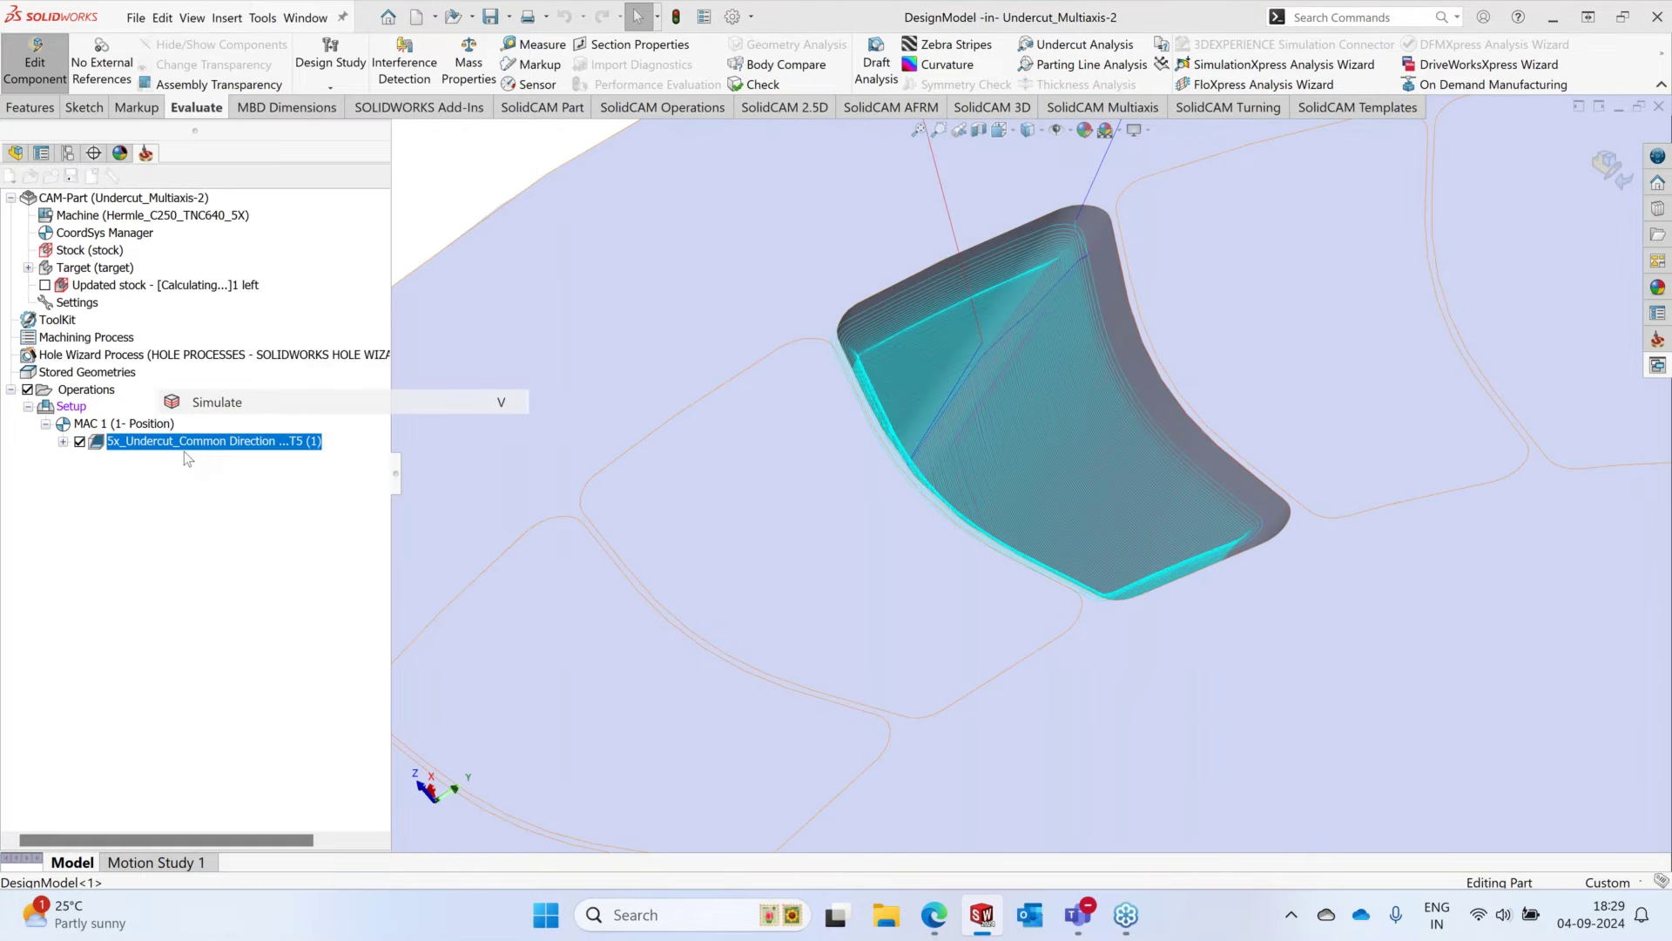
click(175, 630)
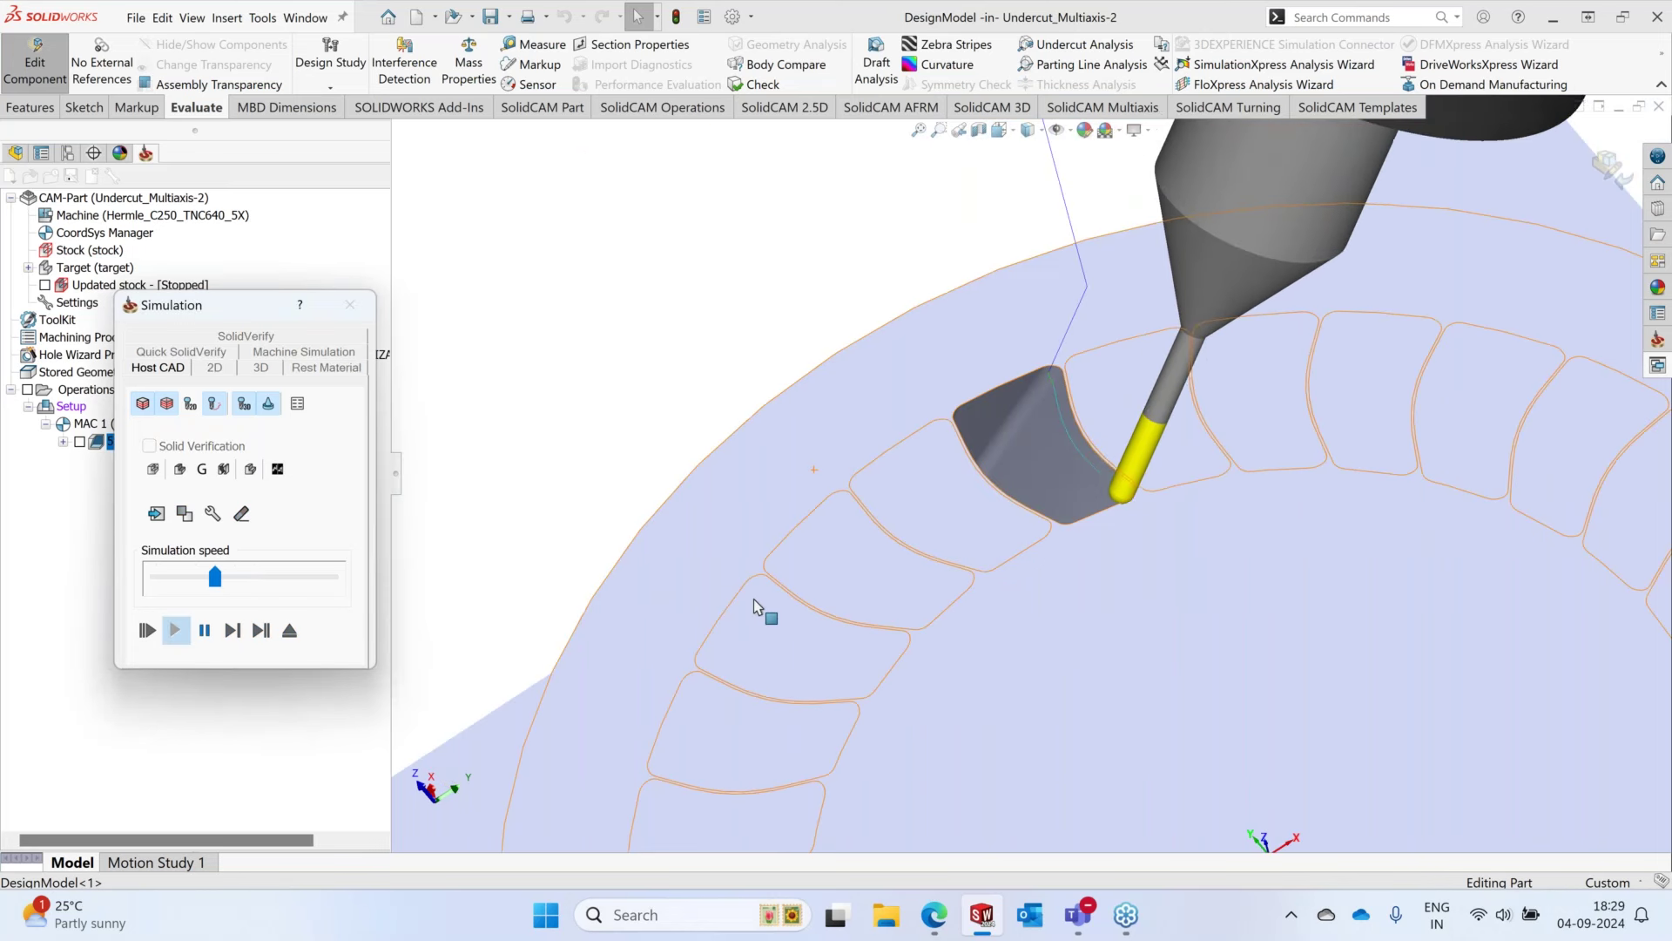
click(251, 575)
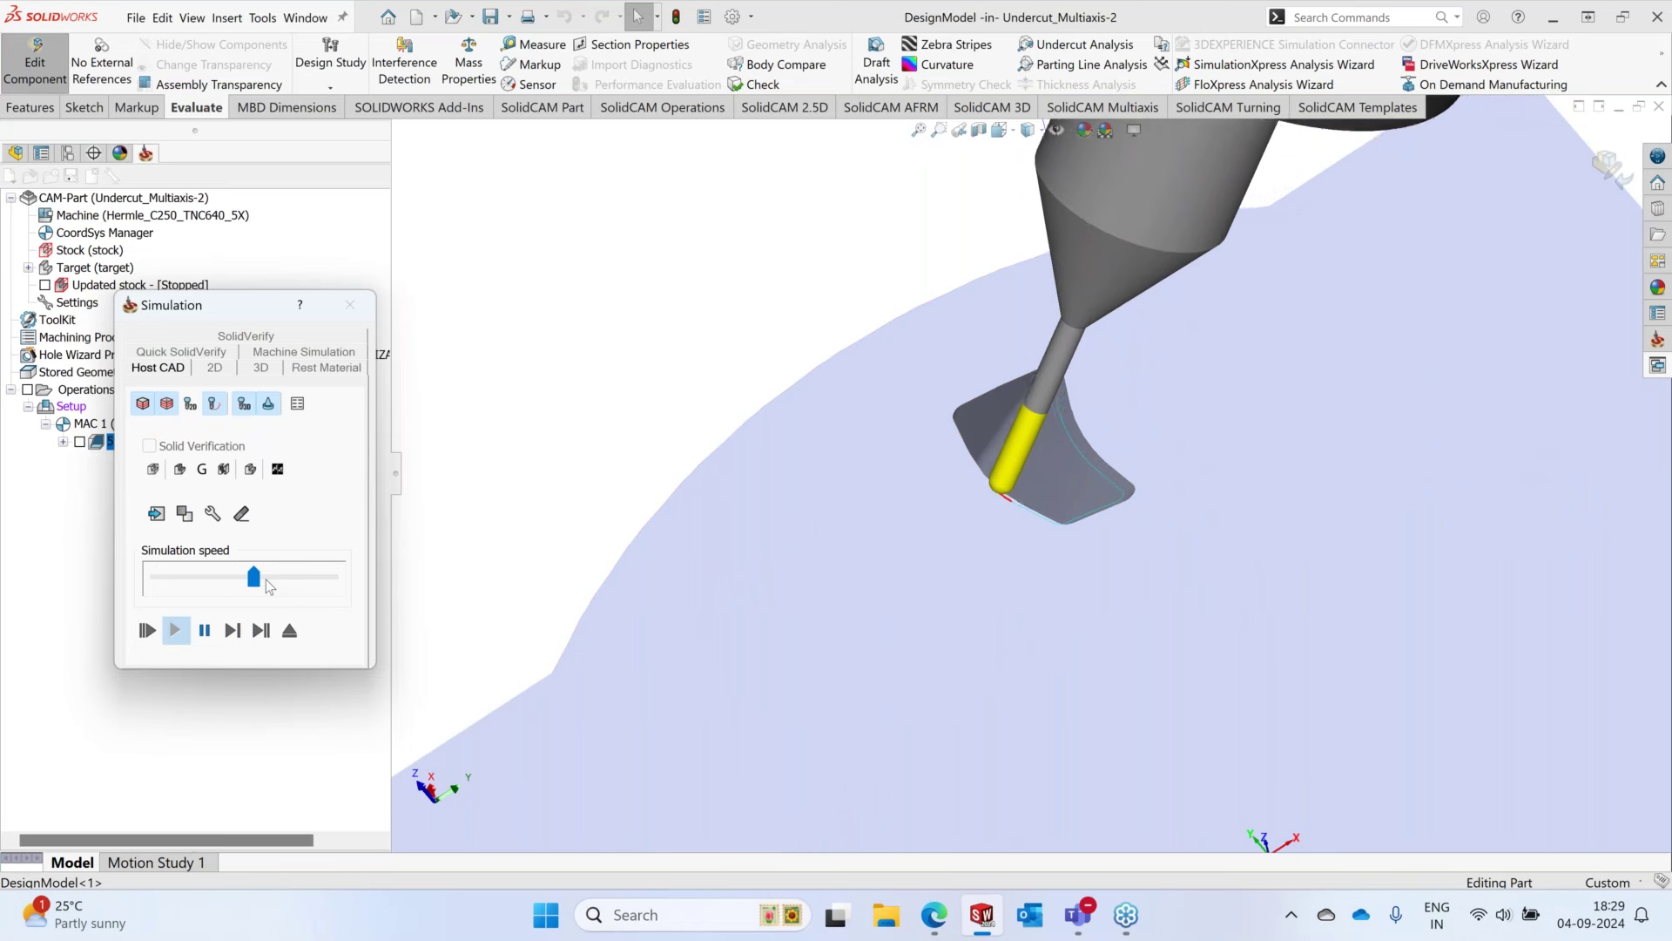
scroll(913, 704, up, 4)
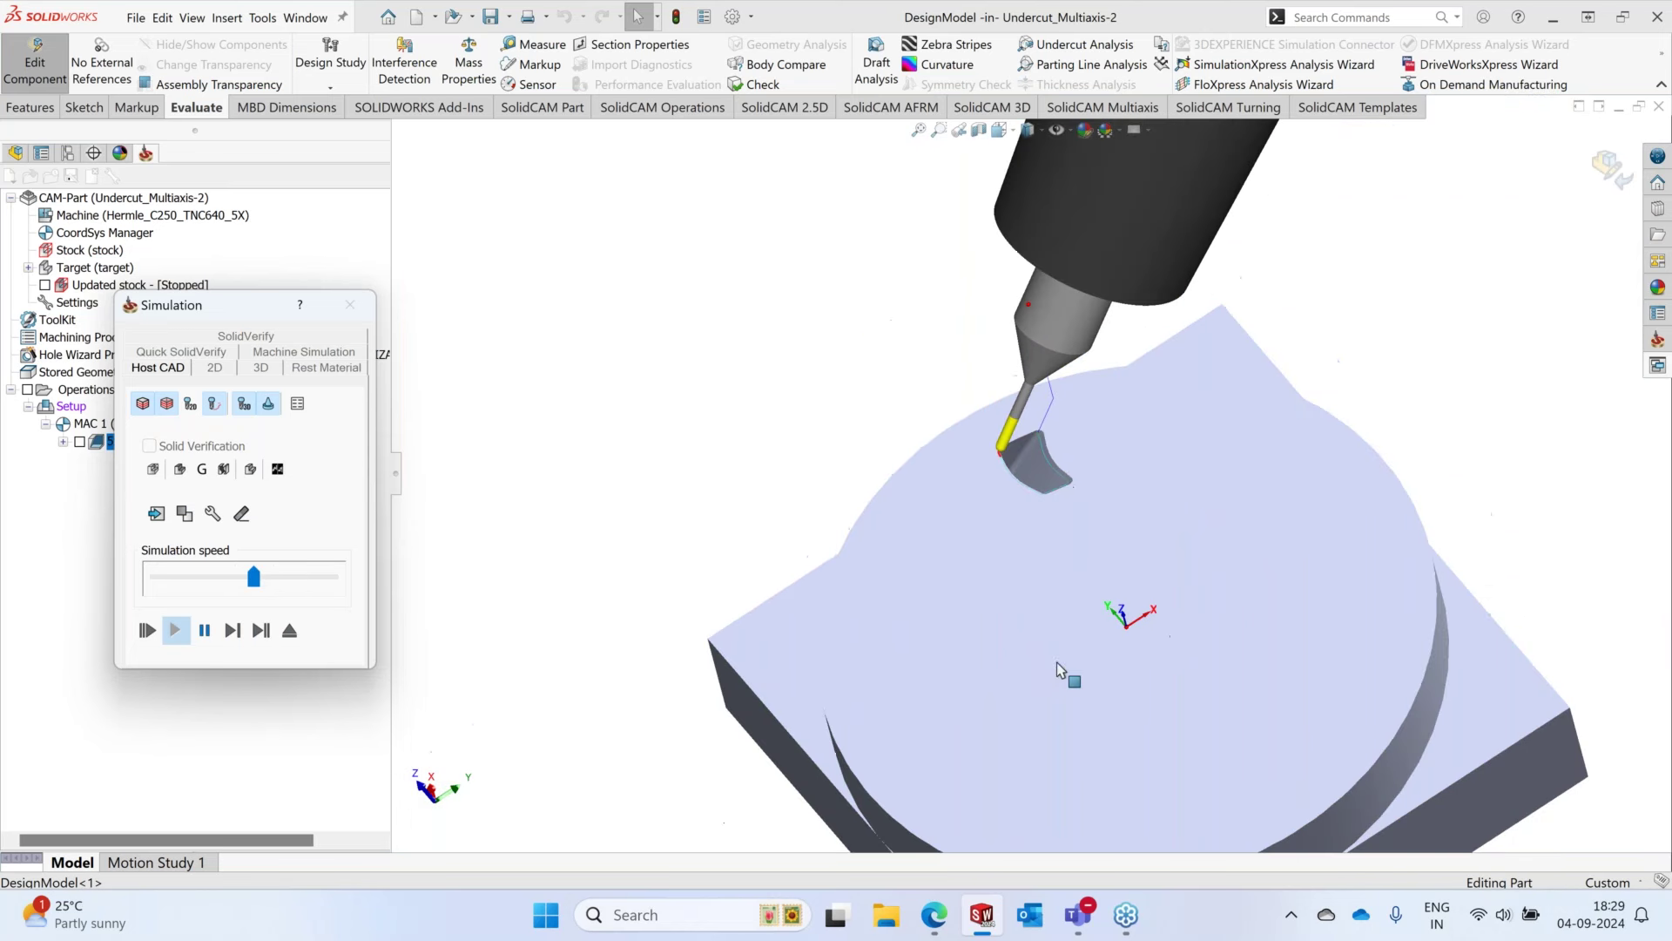
middle_drag(967, 671, 981, 510)
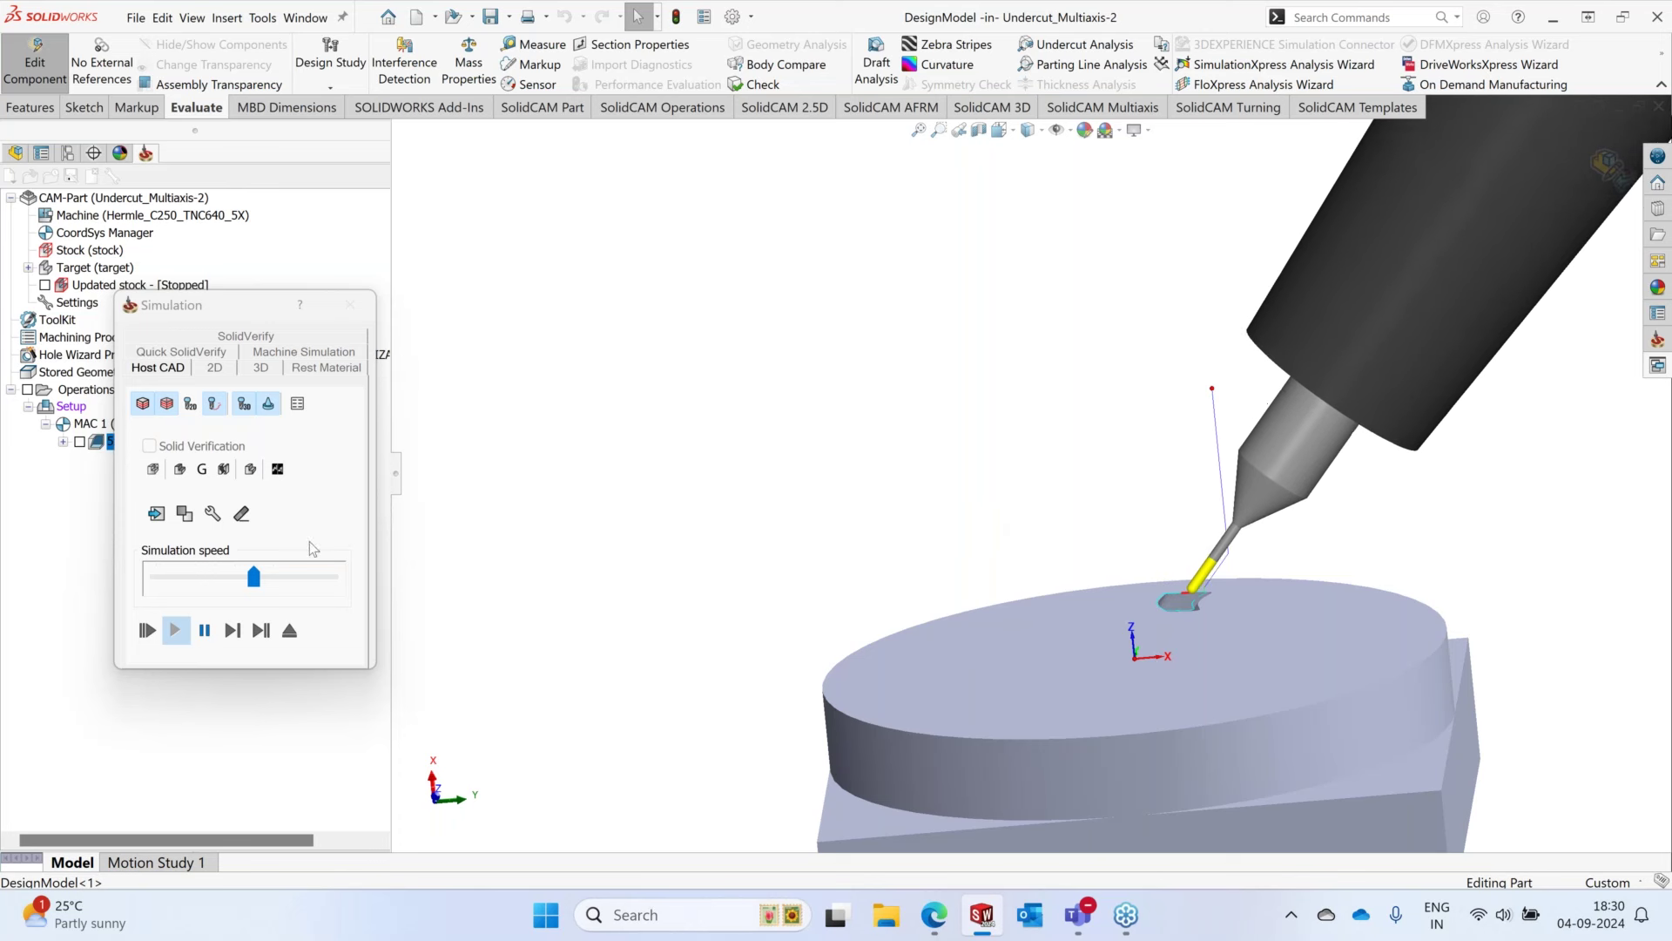
- Speed the simulation up further, pause and exit it, and hide the operation's tool path
click(285, 570)
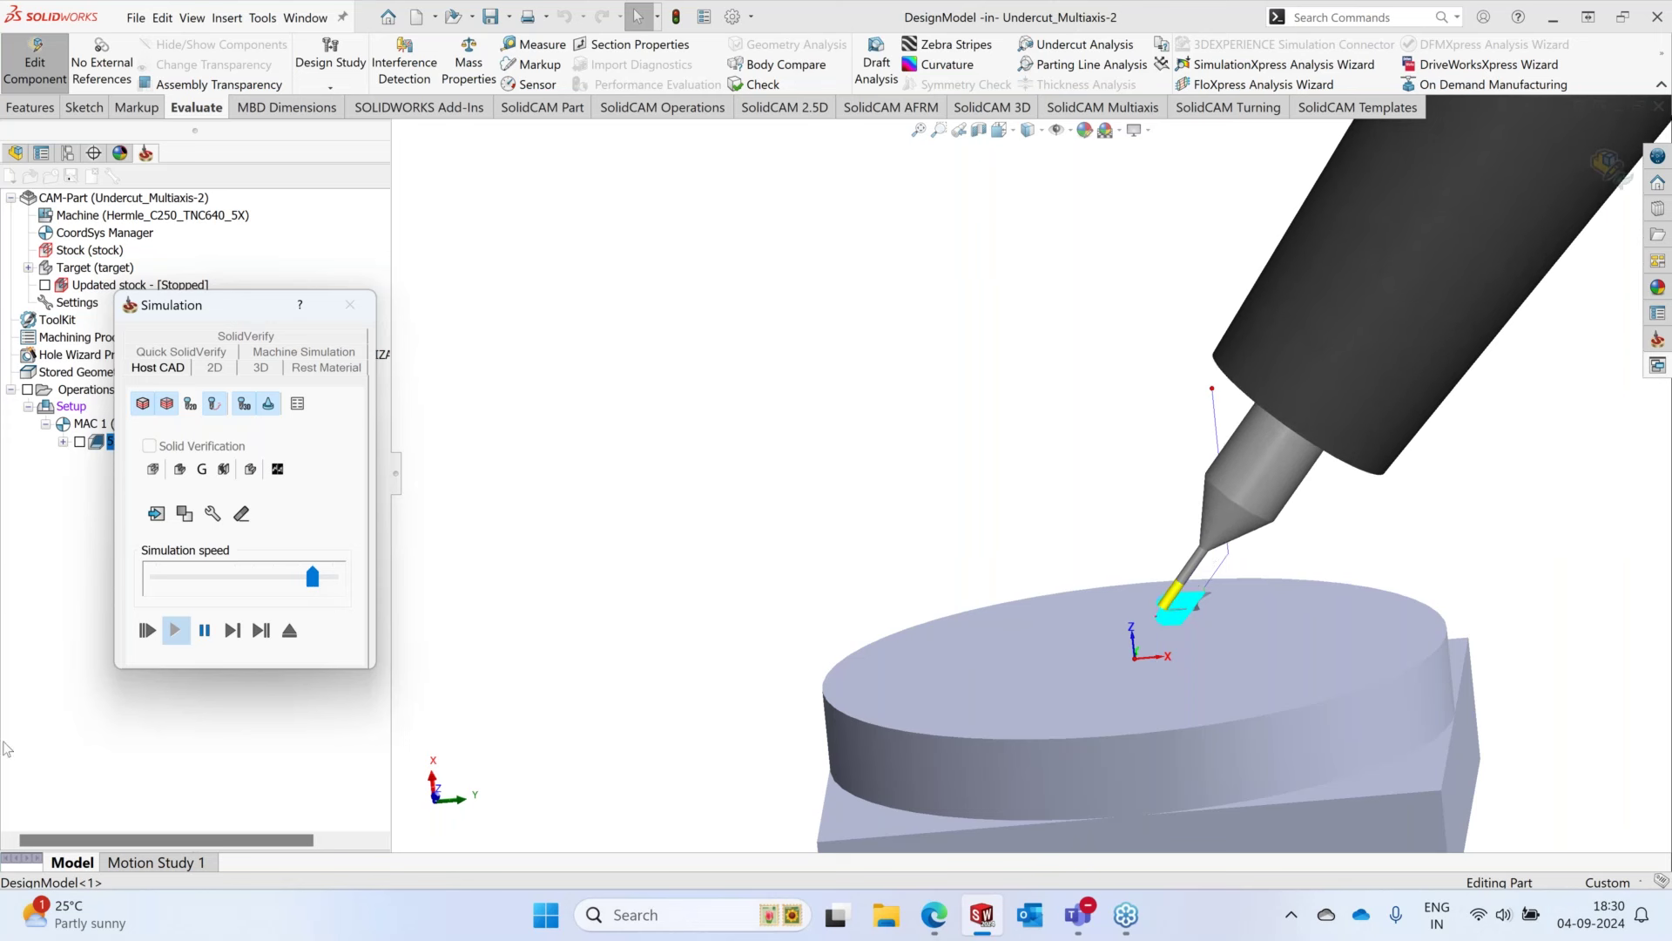
click(205, 631)
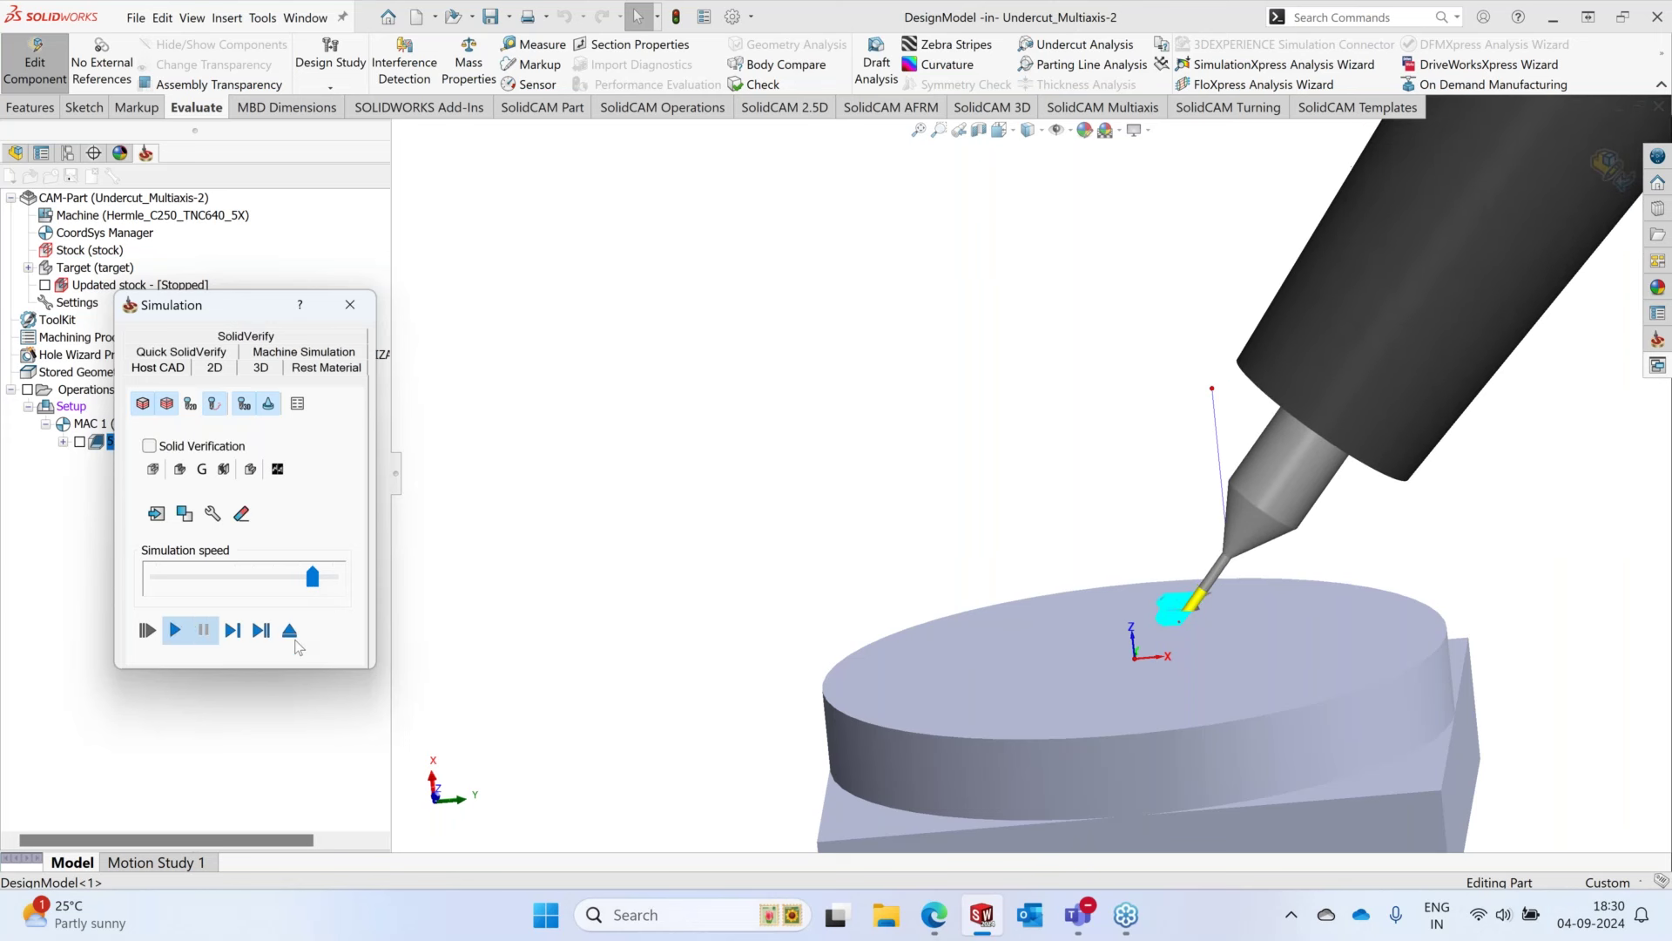
click(289, 629)
click(80, 442)
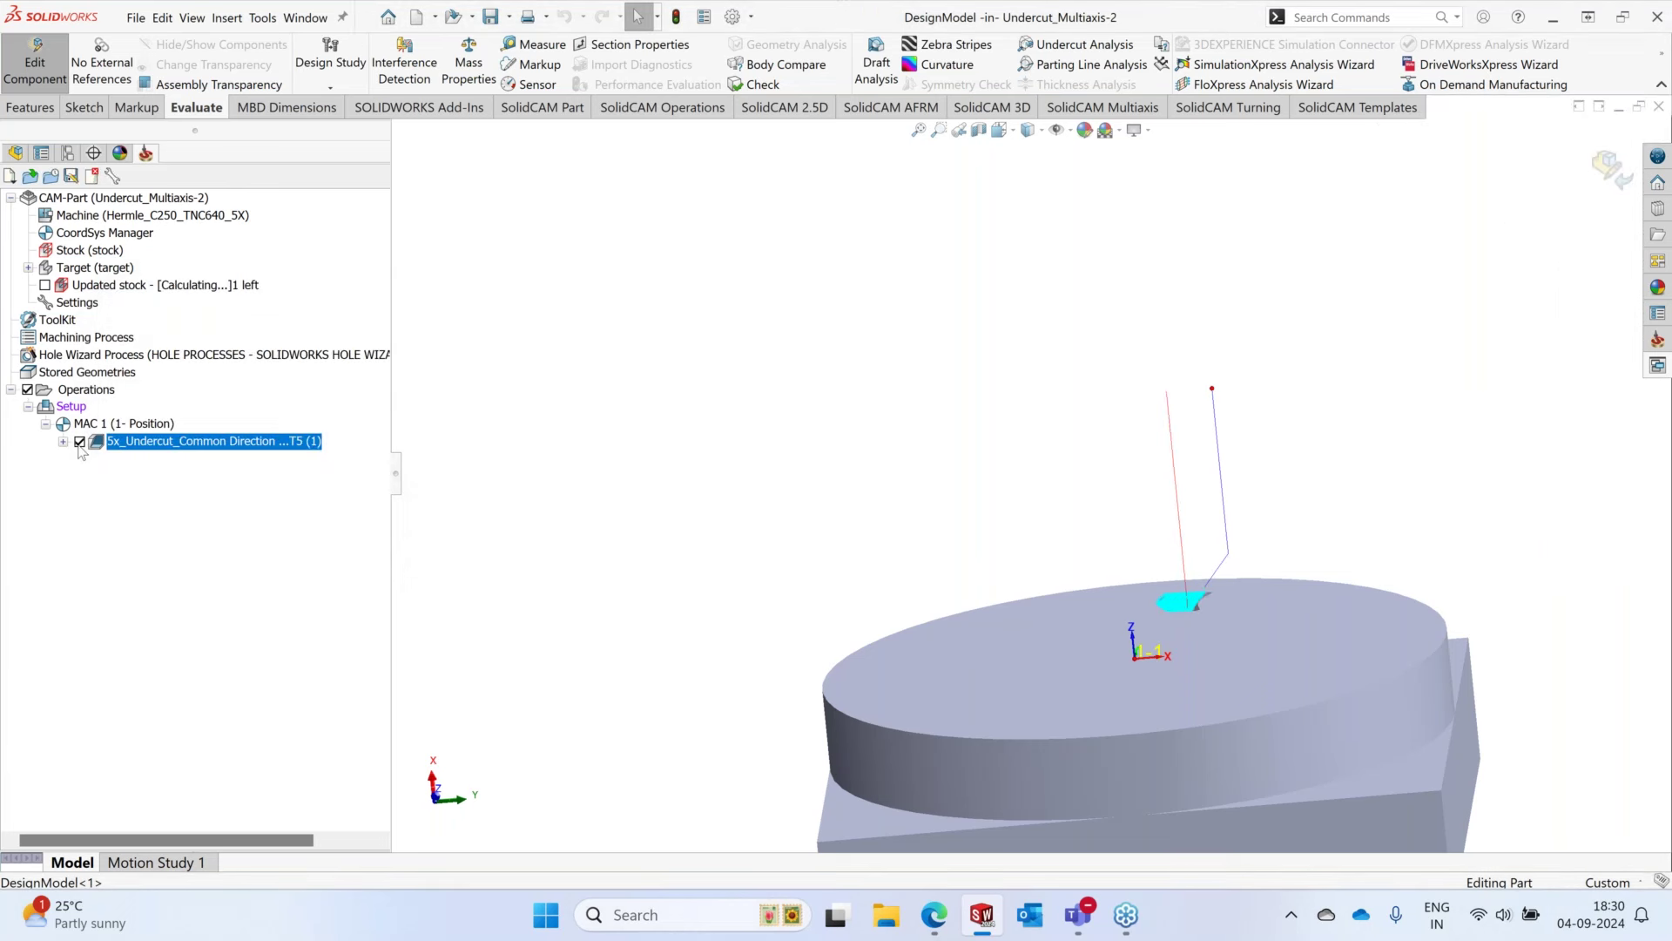
click(80, 442)
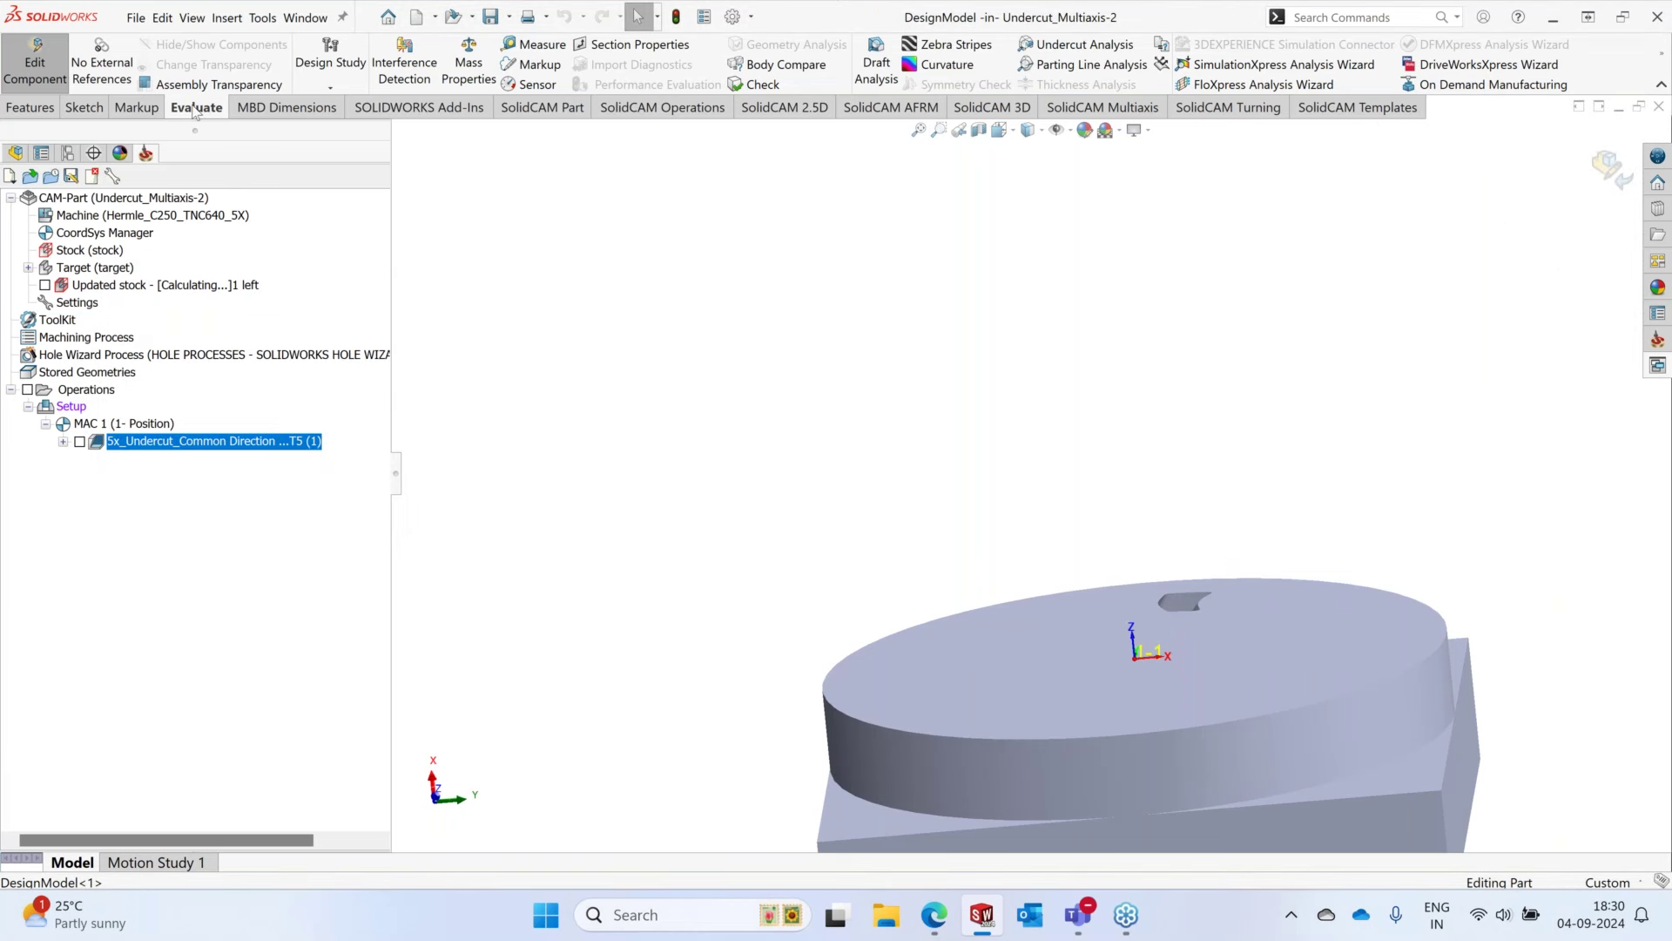
- Reopen the CAM-Part Undercut_Multiaxis-2, declining to locate the missing original model manually
click(261, 20)
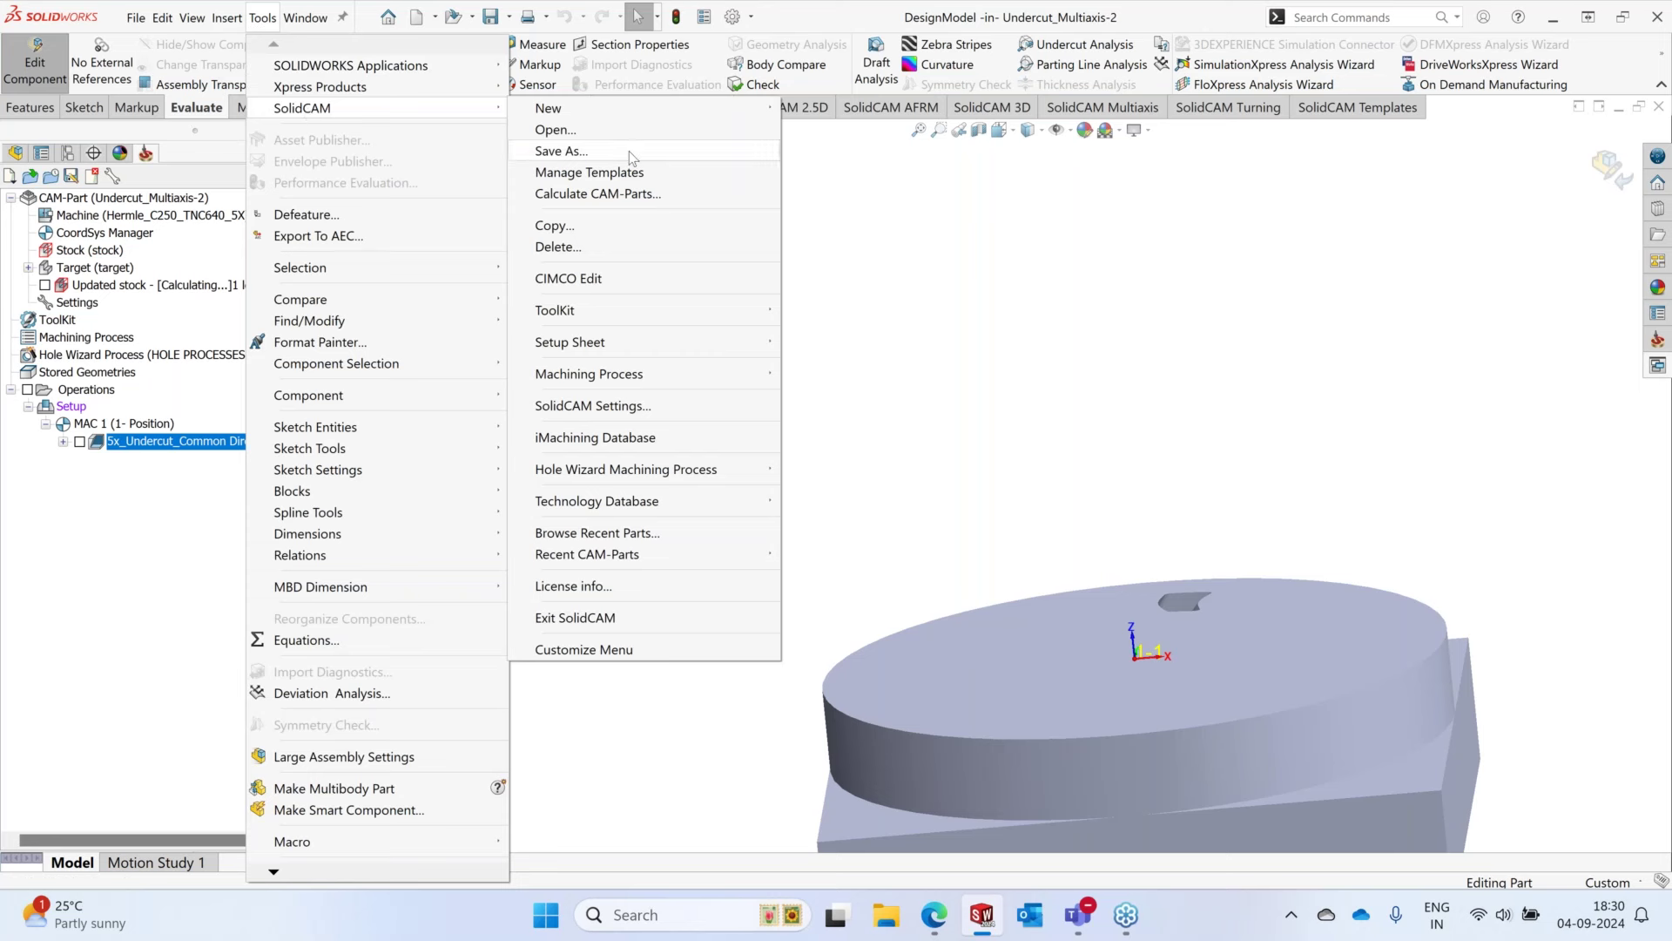
click(634, 138)
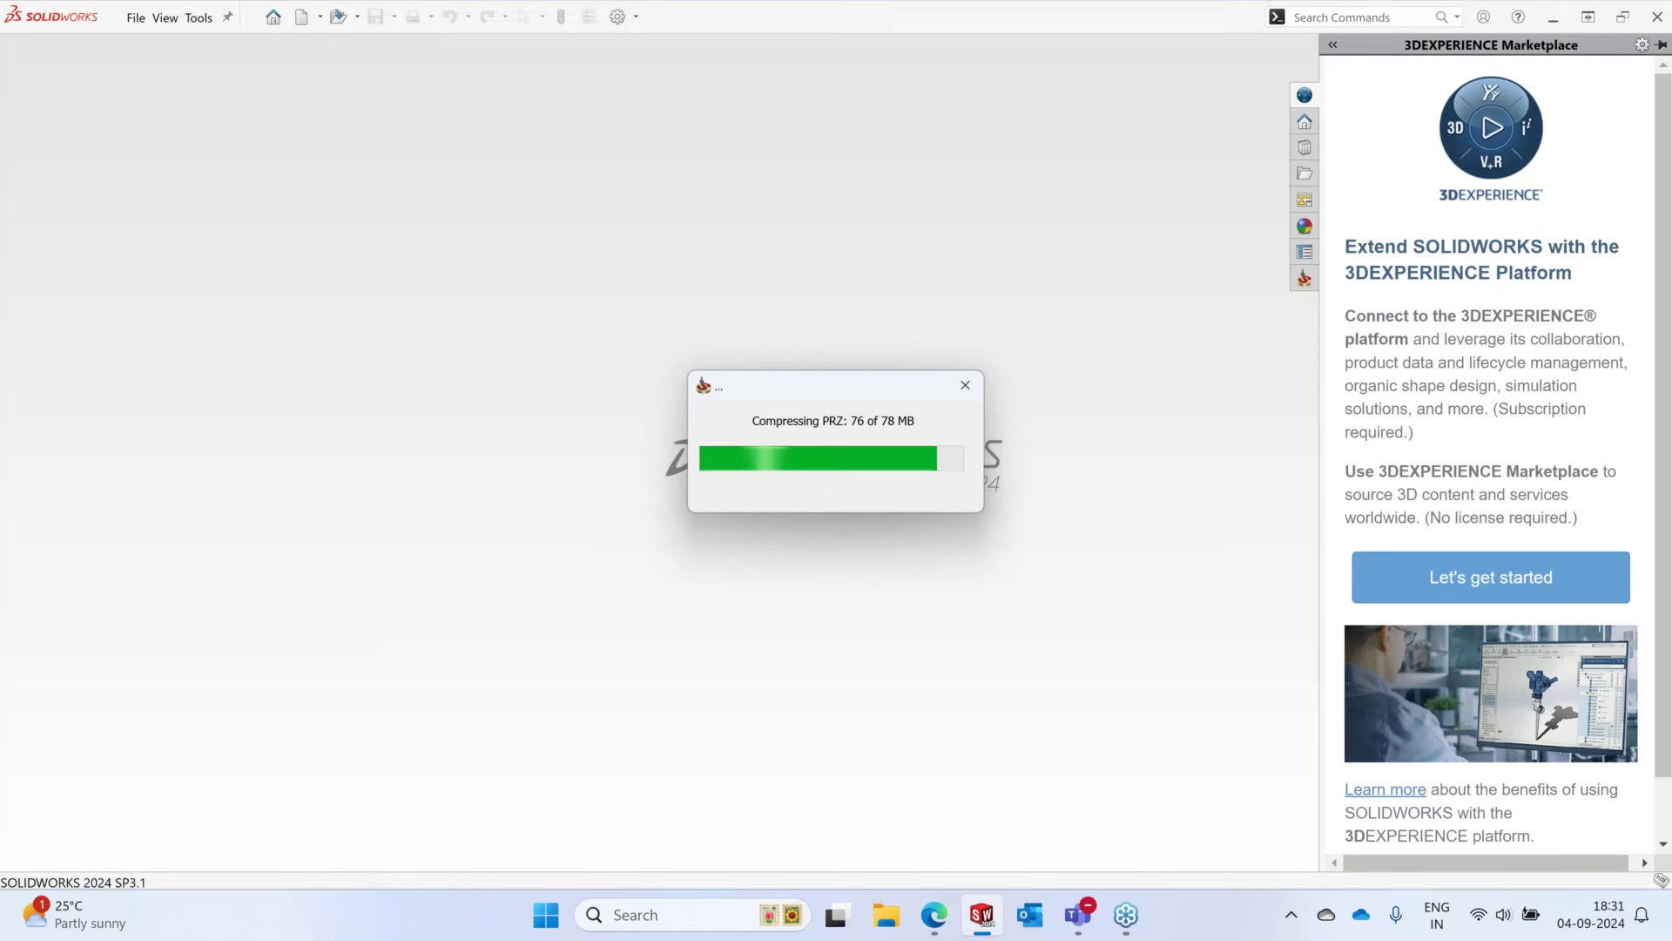
click(541, 362)
click(979, 615)
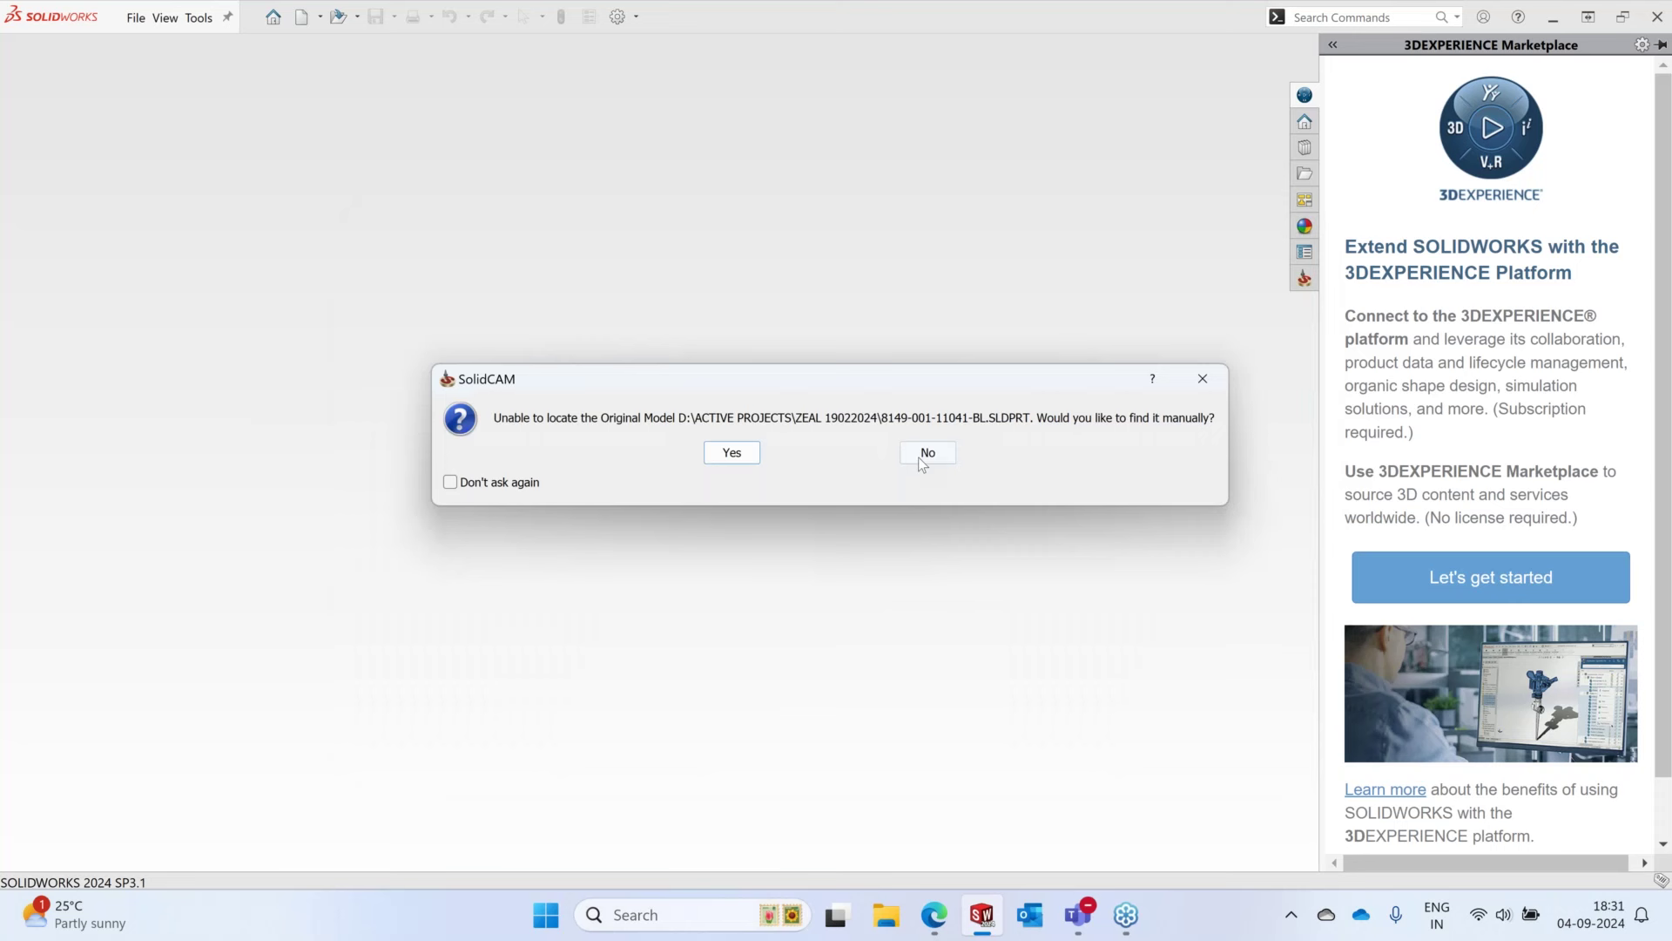
key(Return)
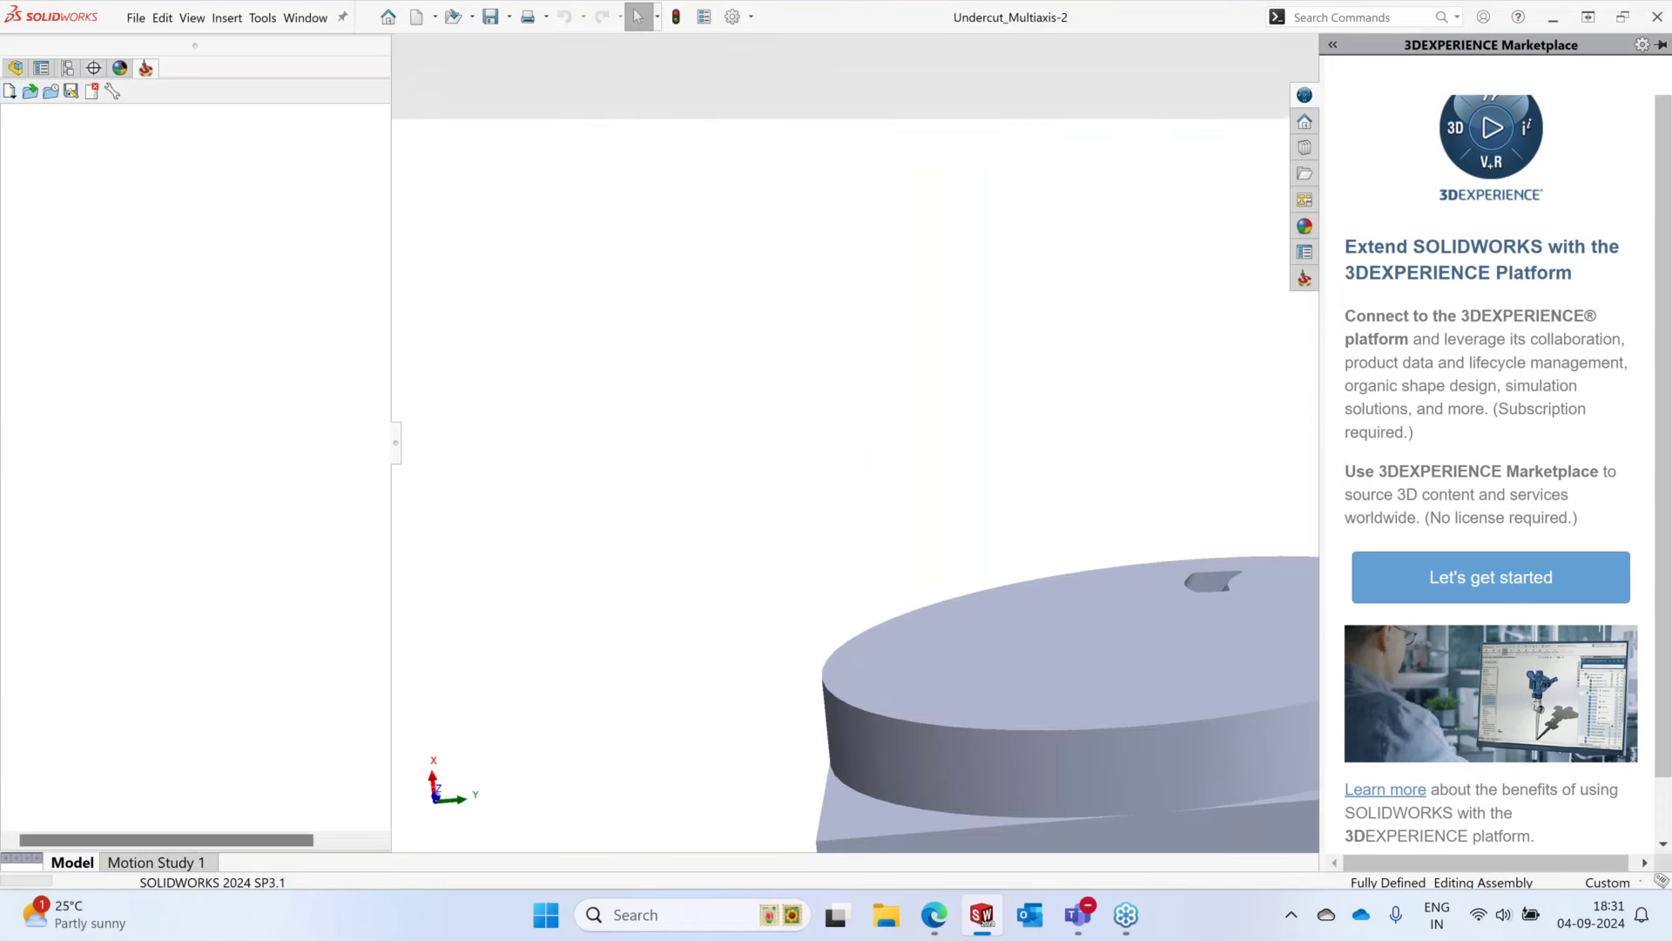
- Review the passes, sorting, point distribution and Z limits of the 5x_Undercut_Common Direction operation, and close it without saving
right_click(227, 444)
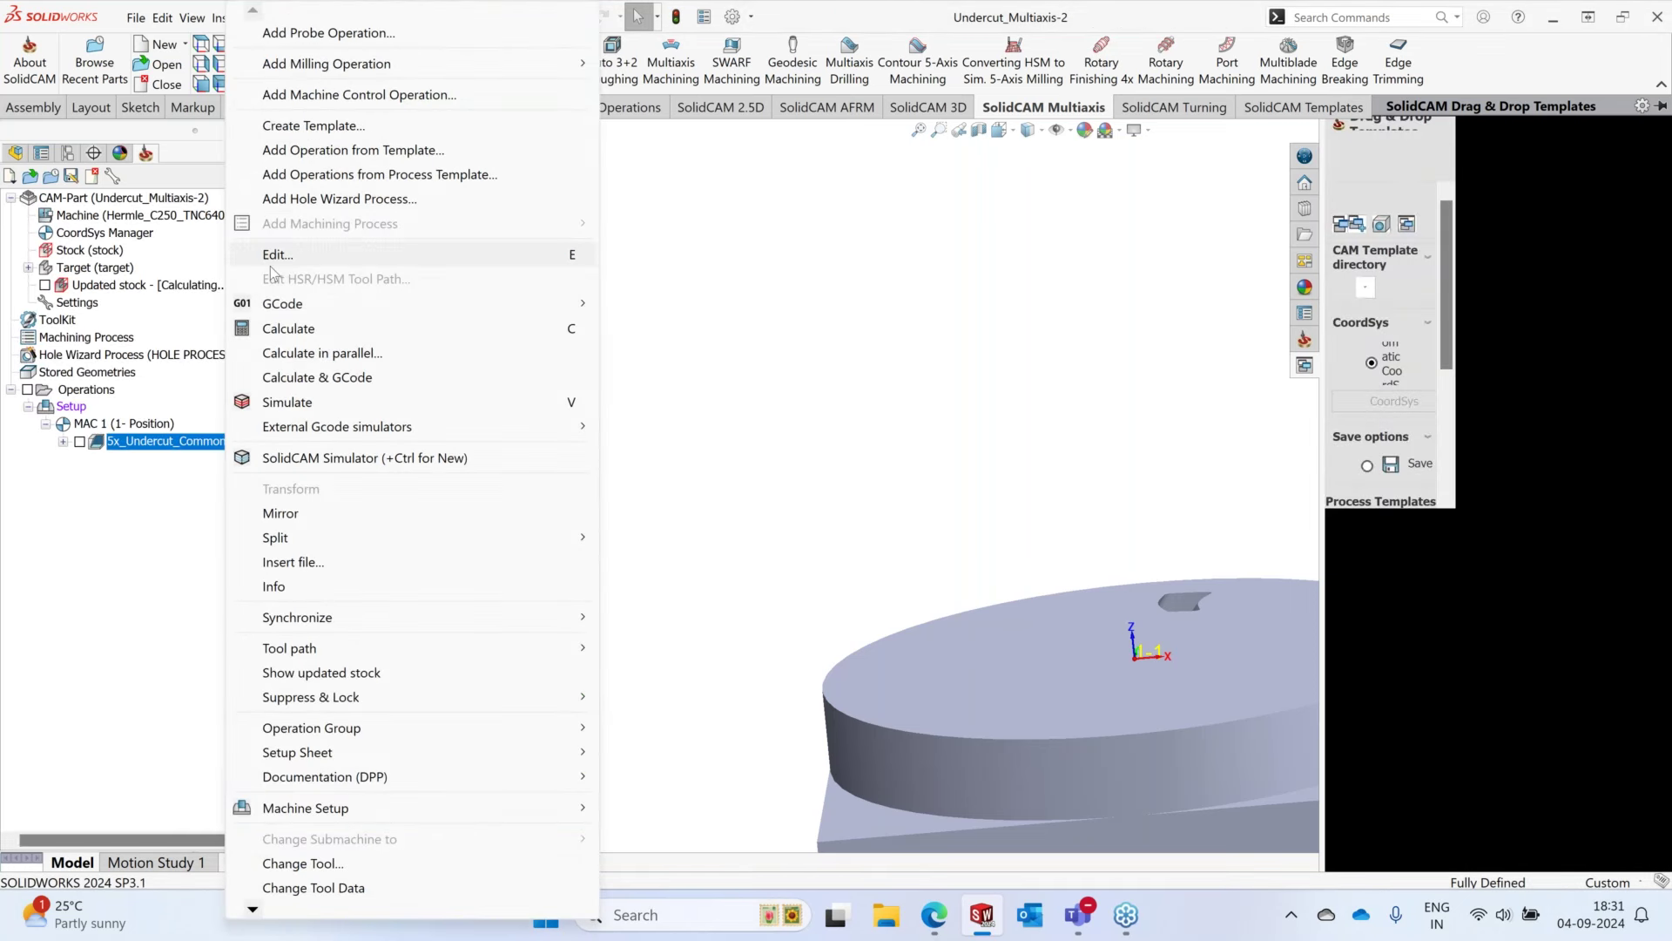
click(276, 256)
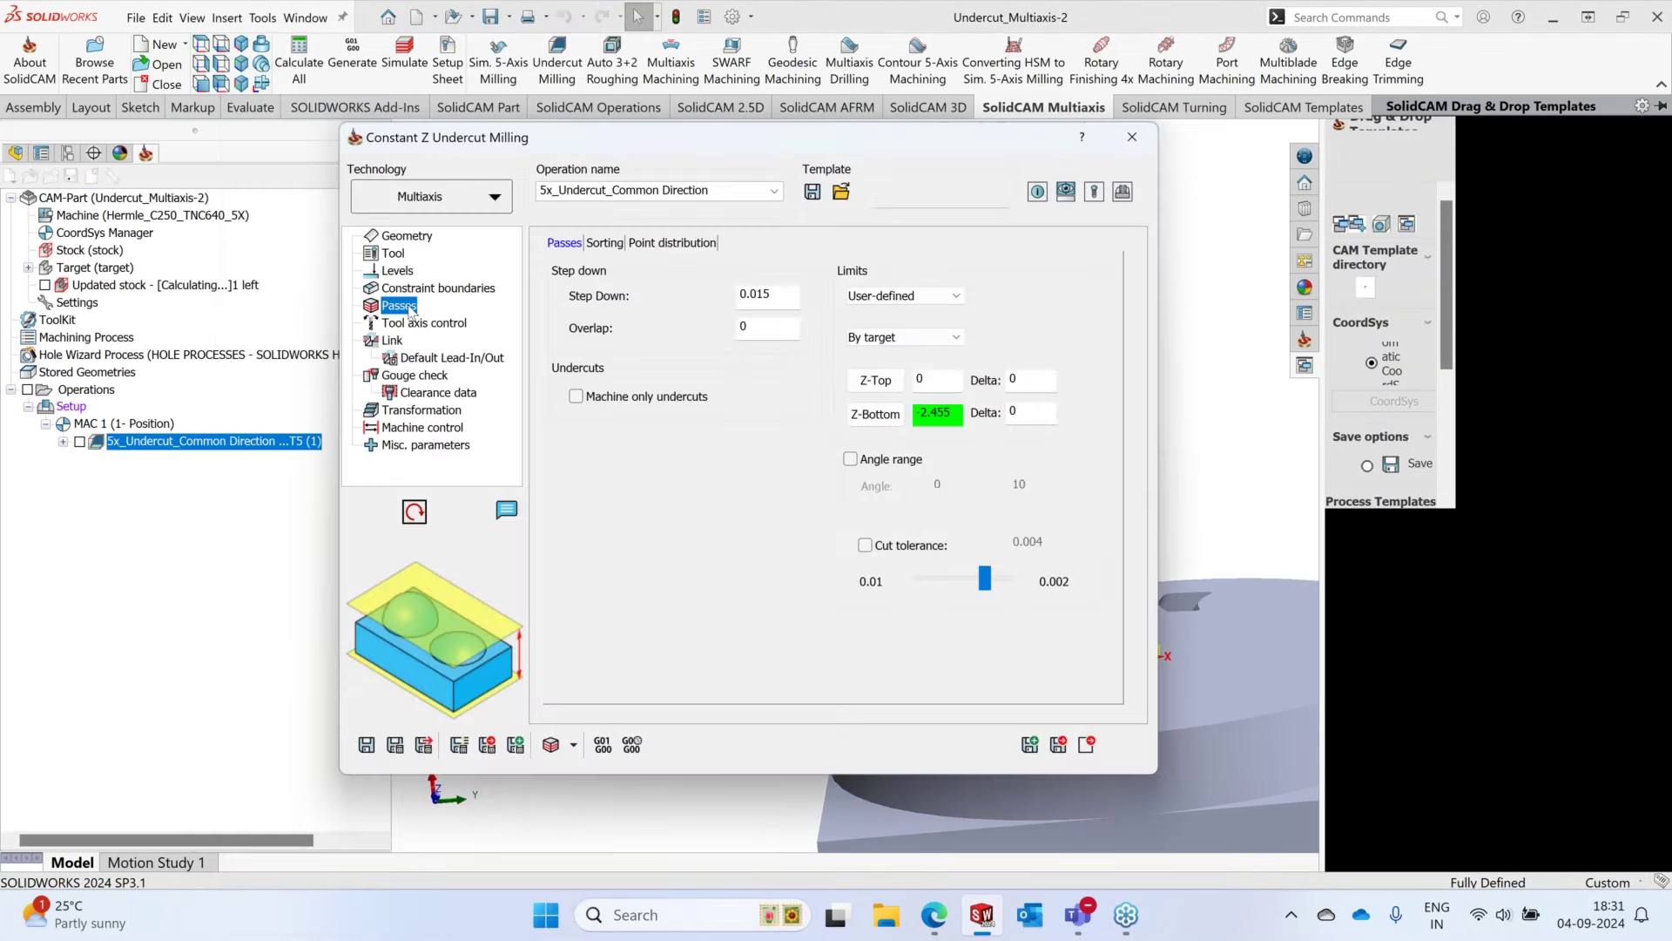
click(606, 244)
click(673, 243)
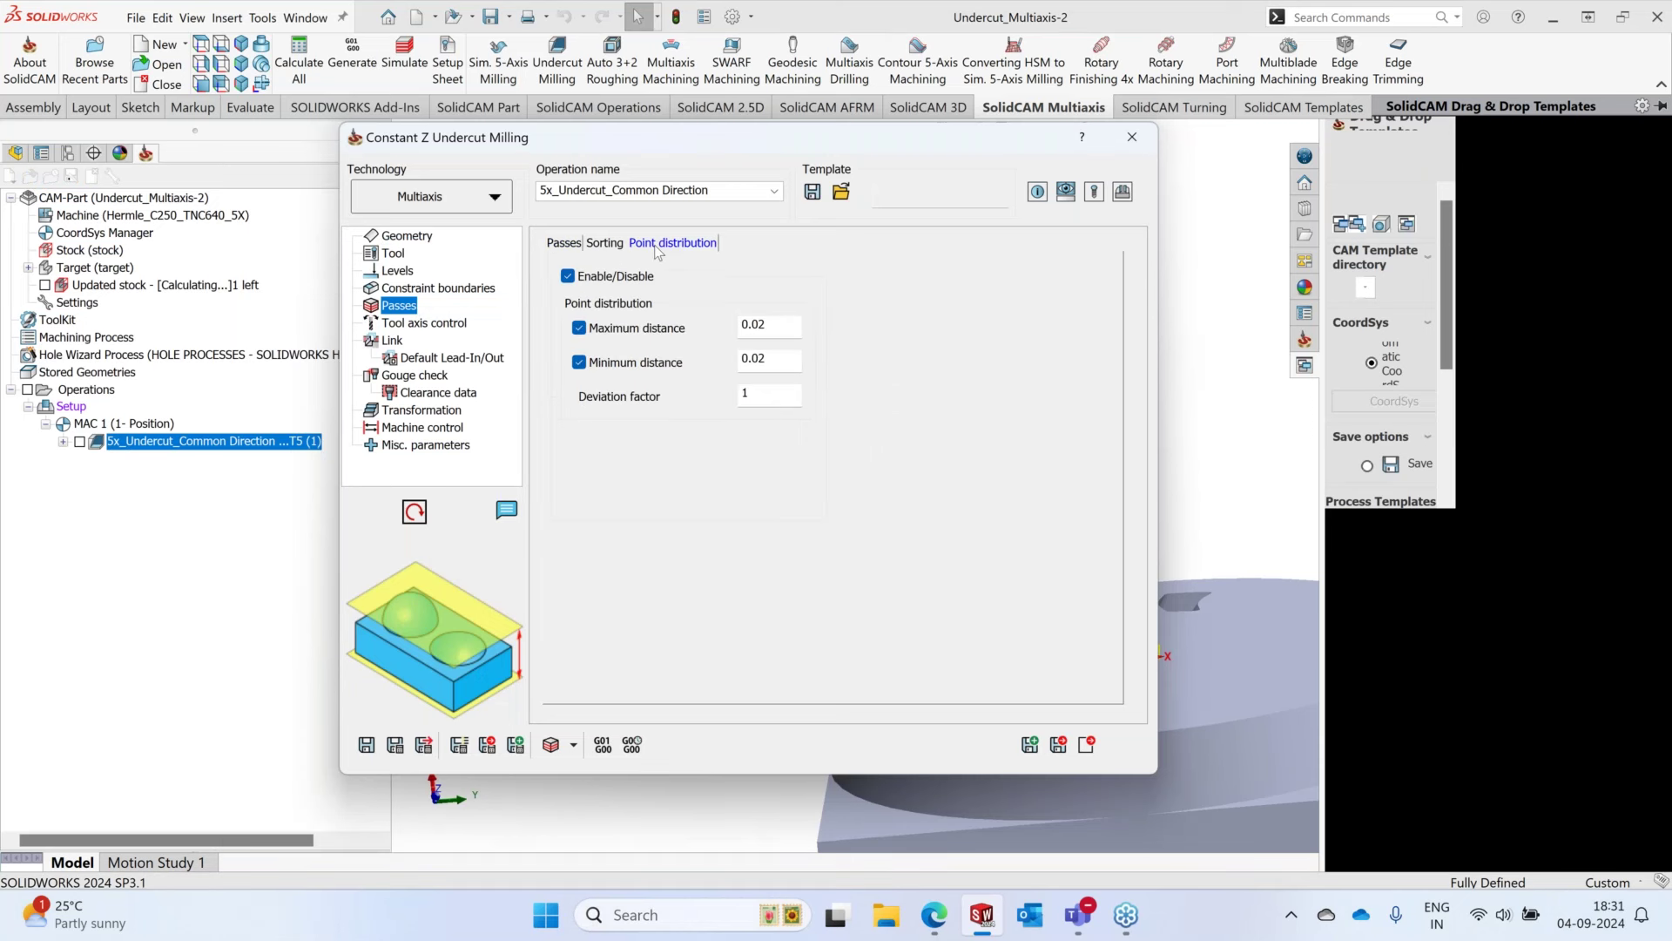
click(605, 243)
click(563, 243)
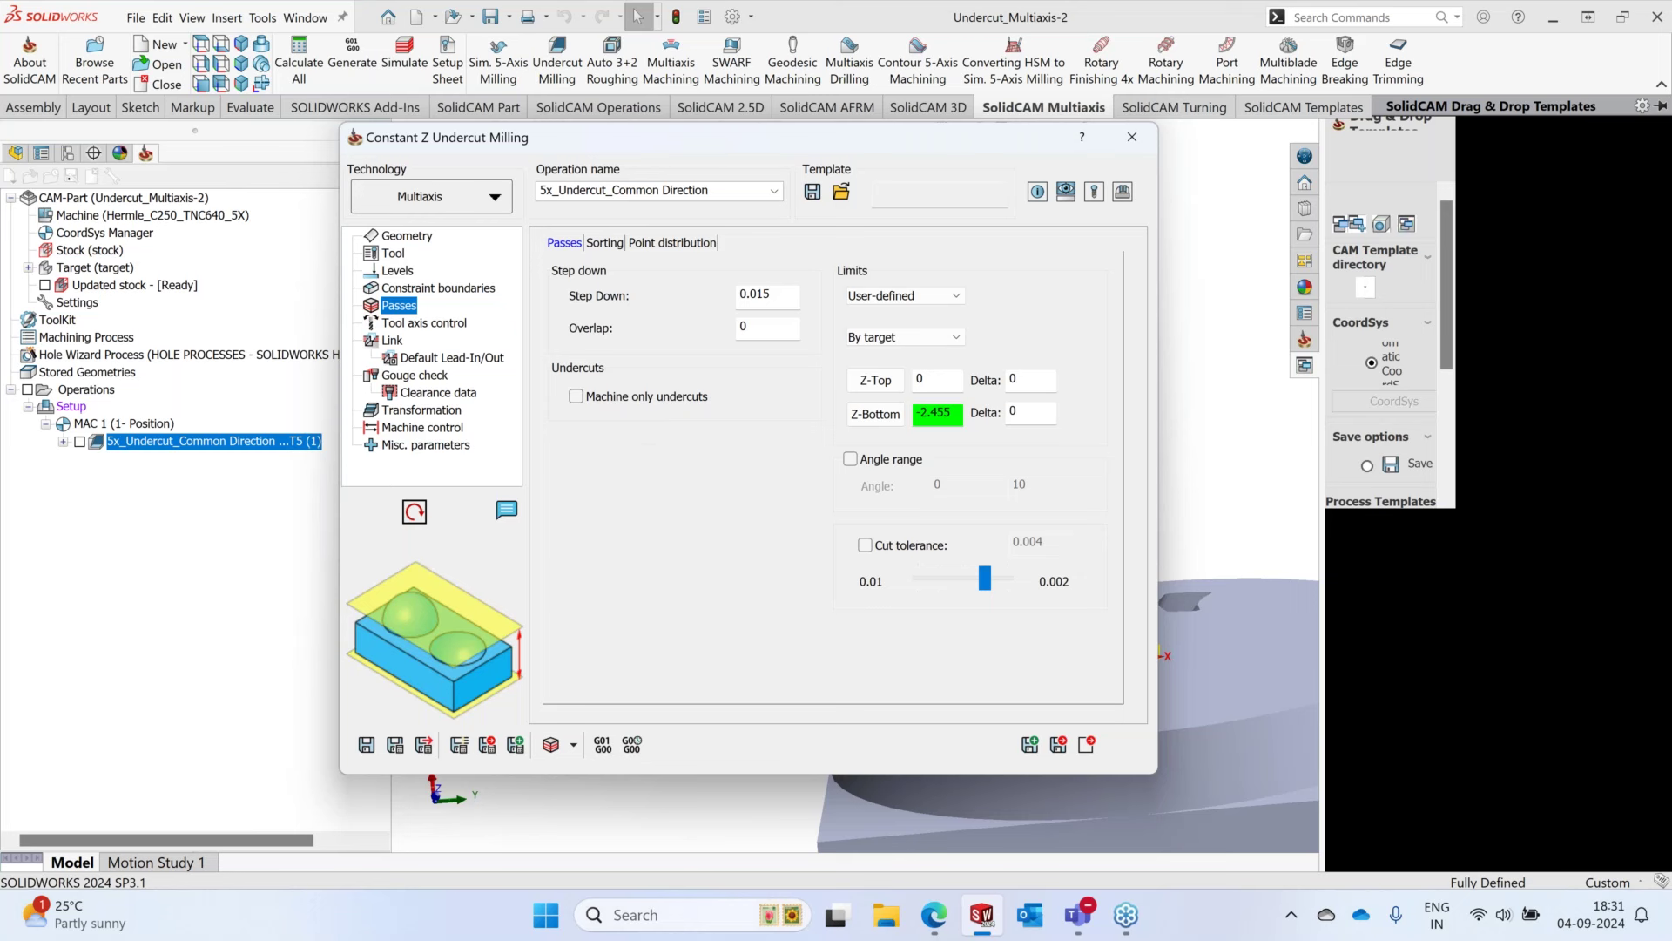
click(884, 381)
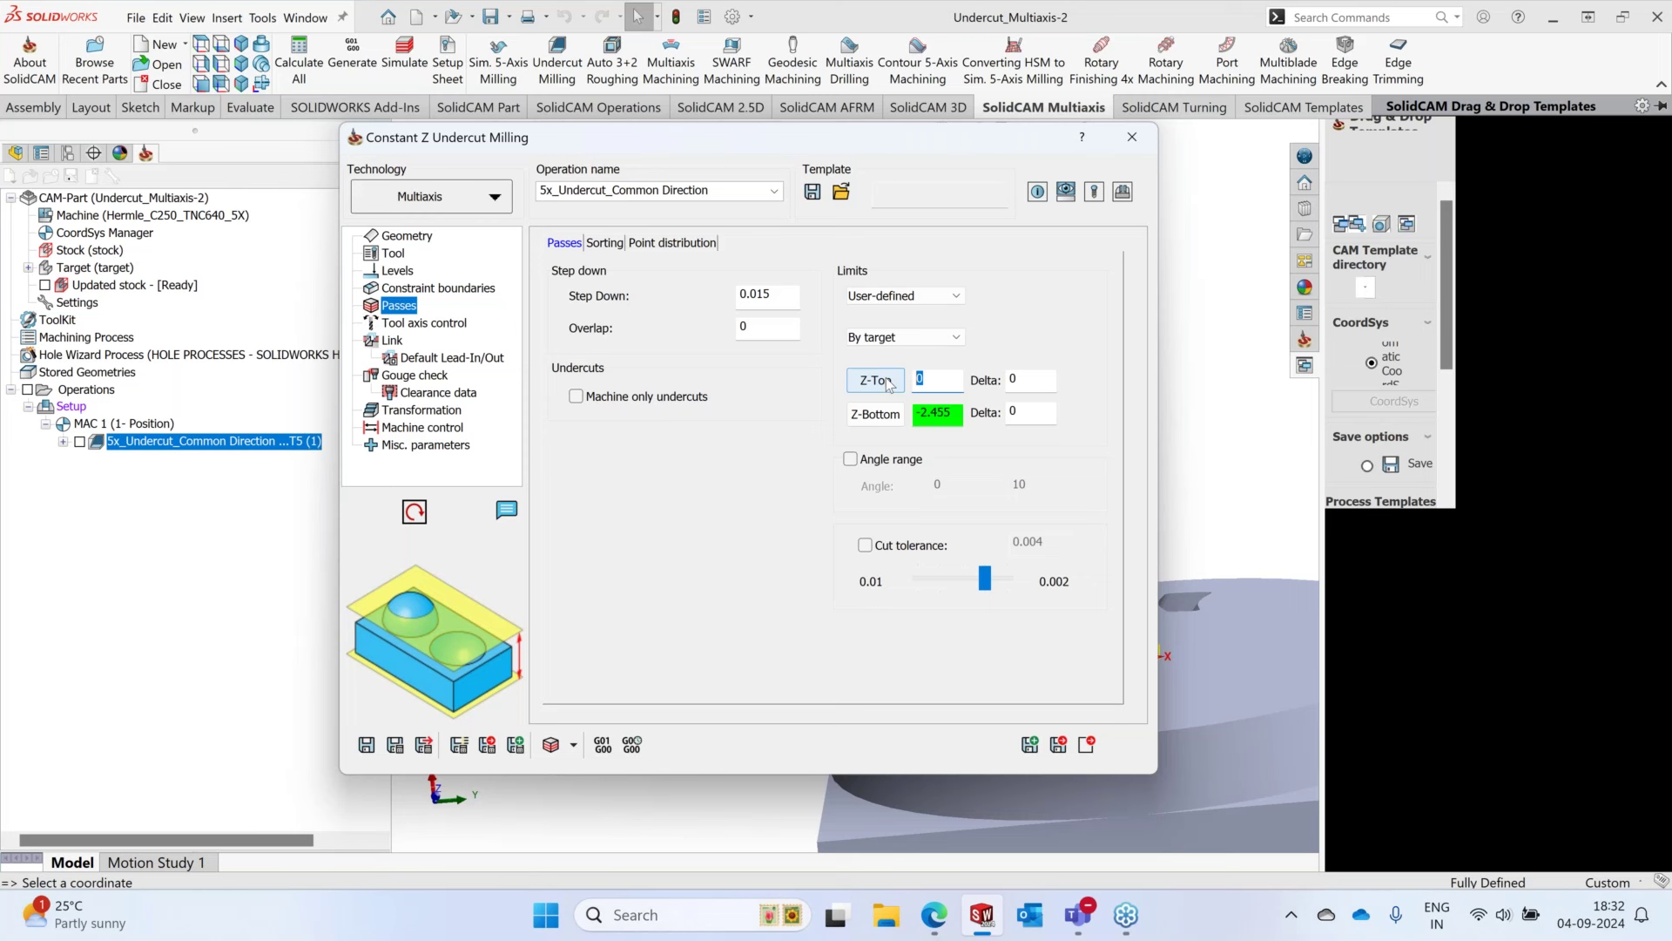
click(1133, 139)
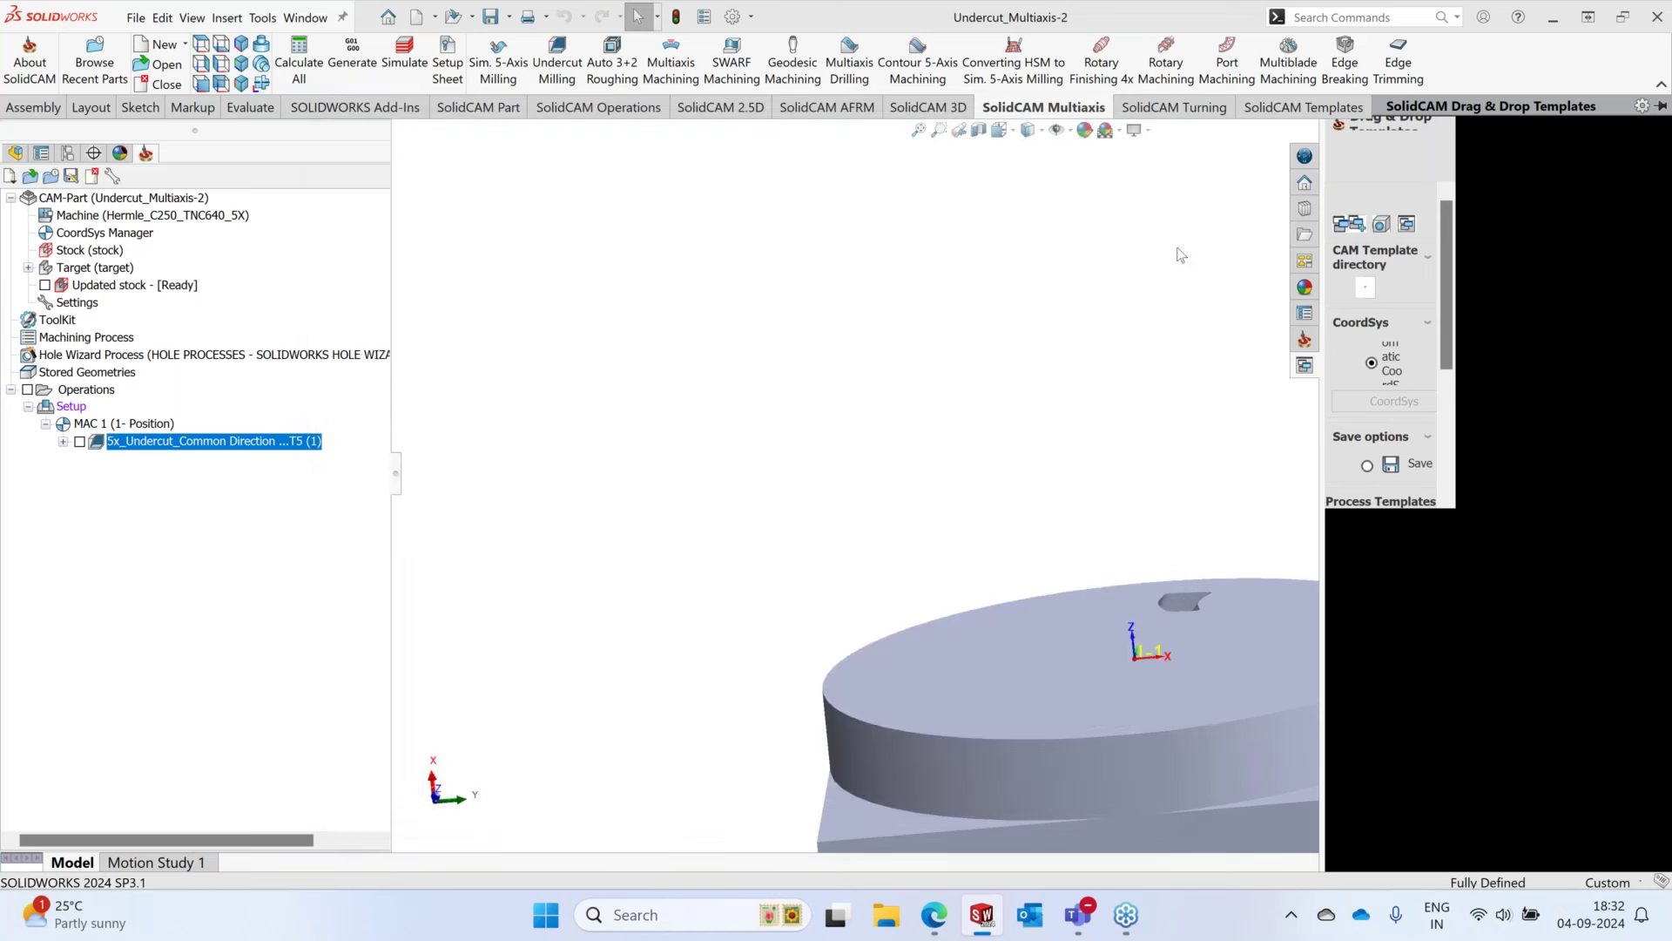
- Open the CAM-Part Multiaxis from the 4-MULTIAXIS MACHINING folder
click(262, 18)
mouse_move(302, 108)
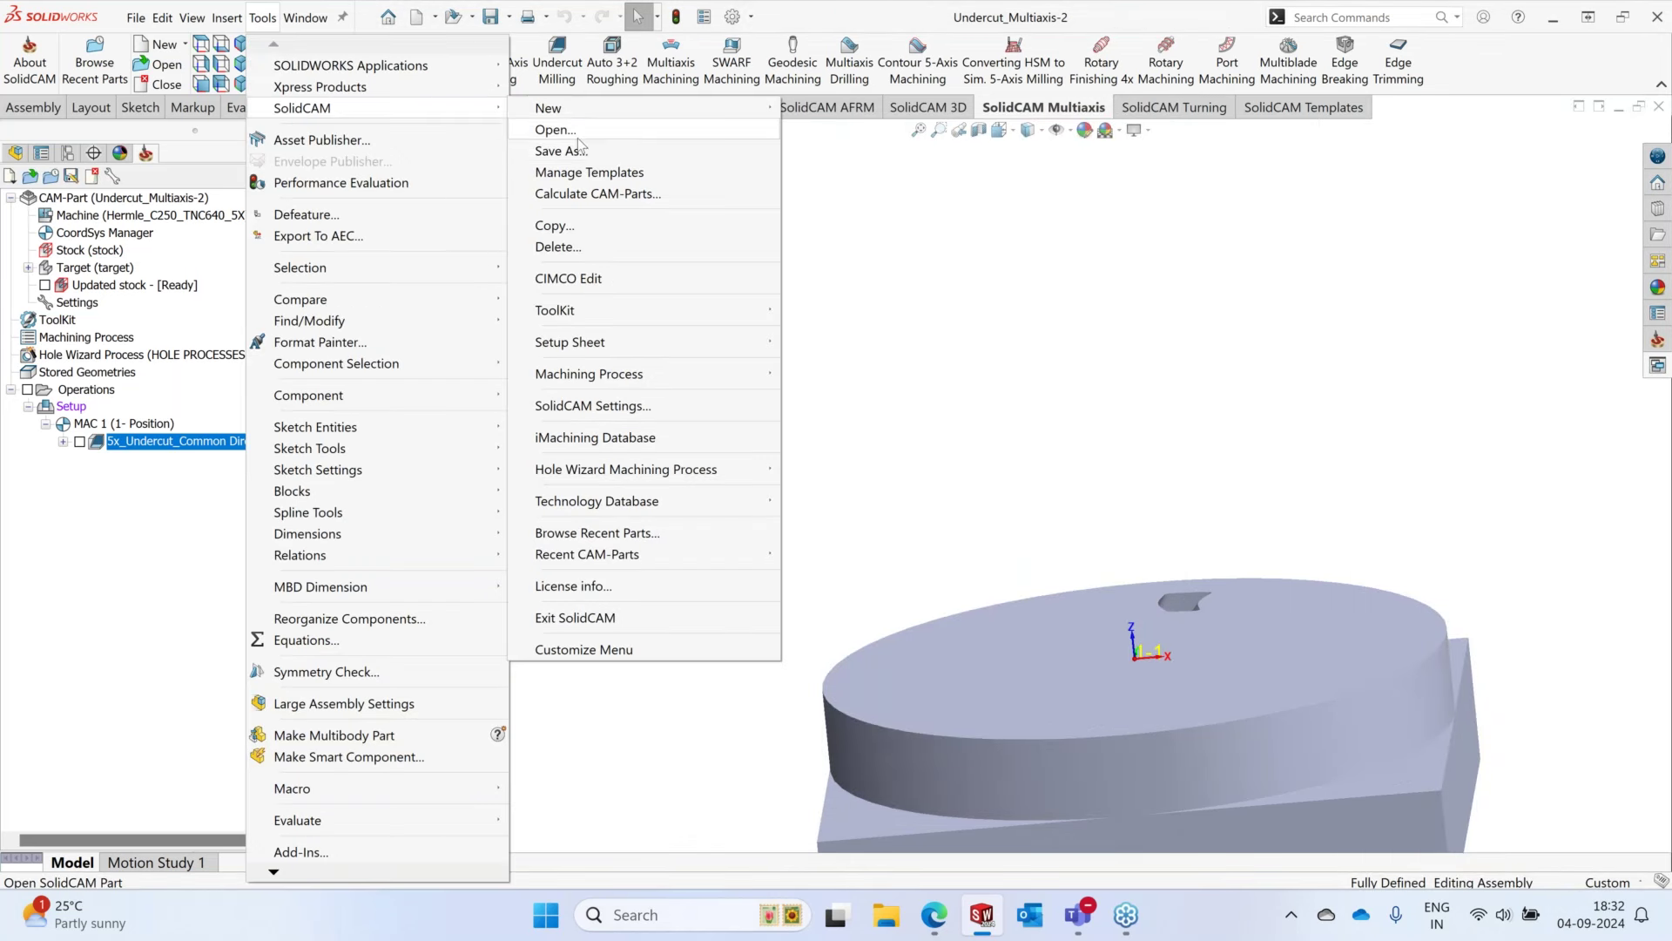
click(556, 129)
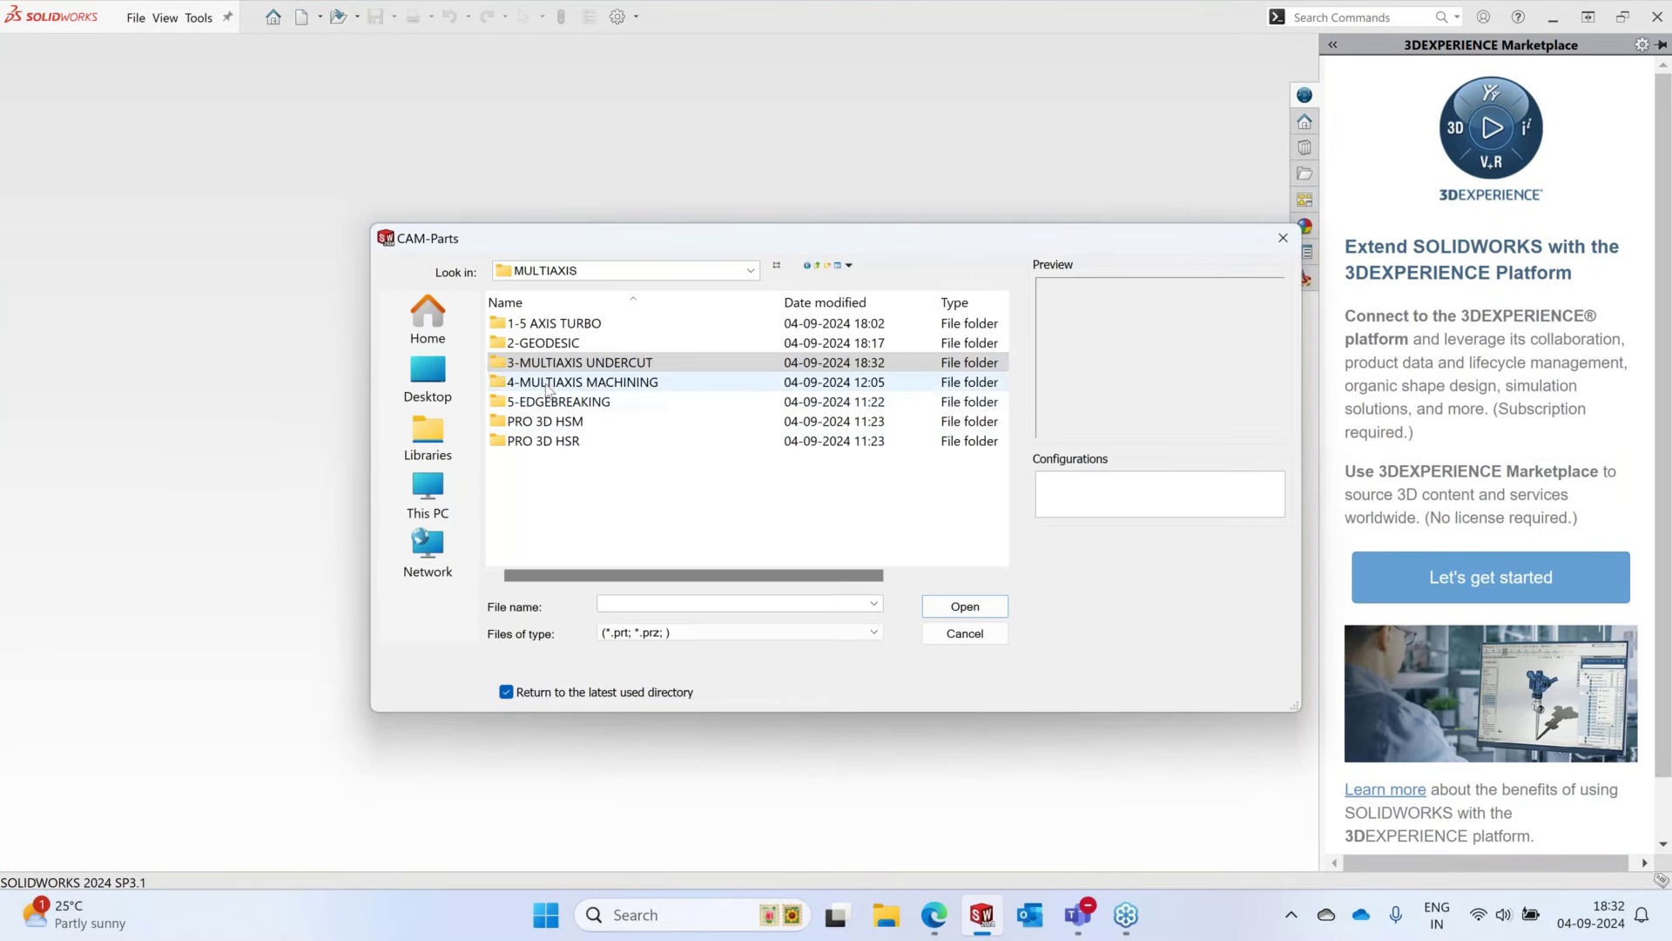
click(549, 383)
double_click(549, 383)
click(566, 362)
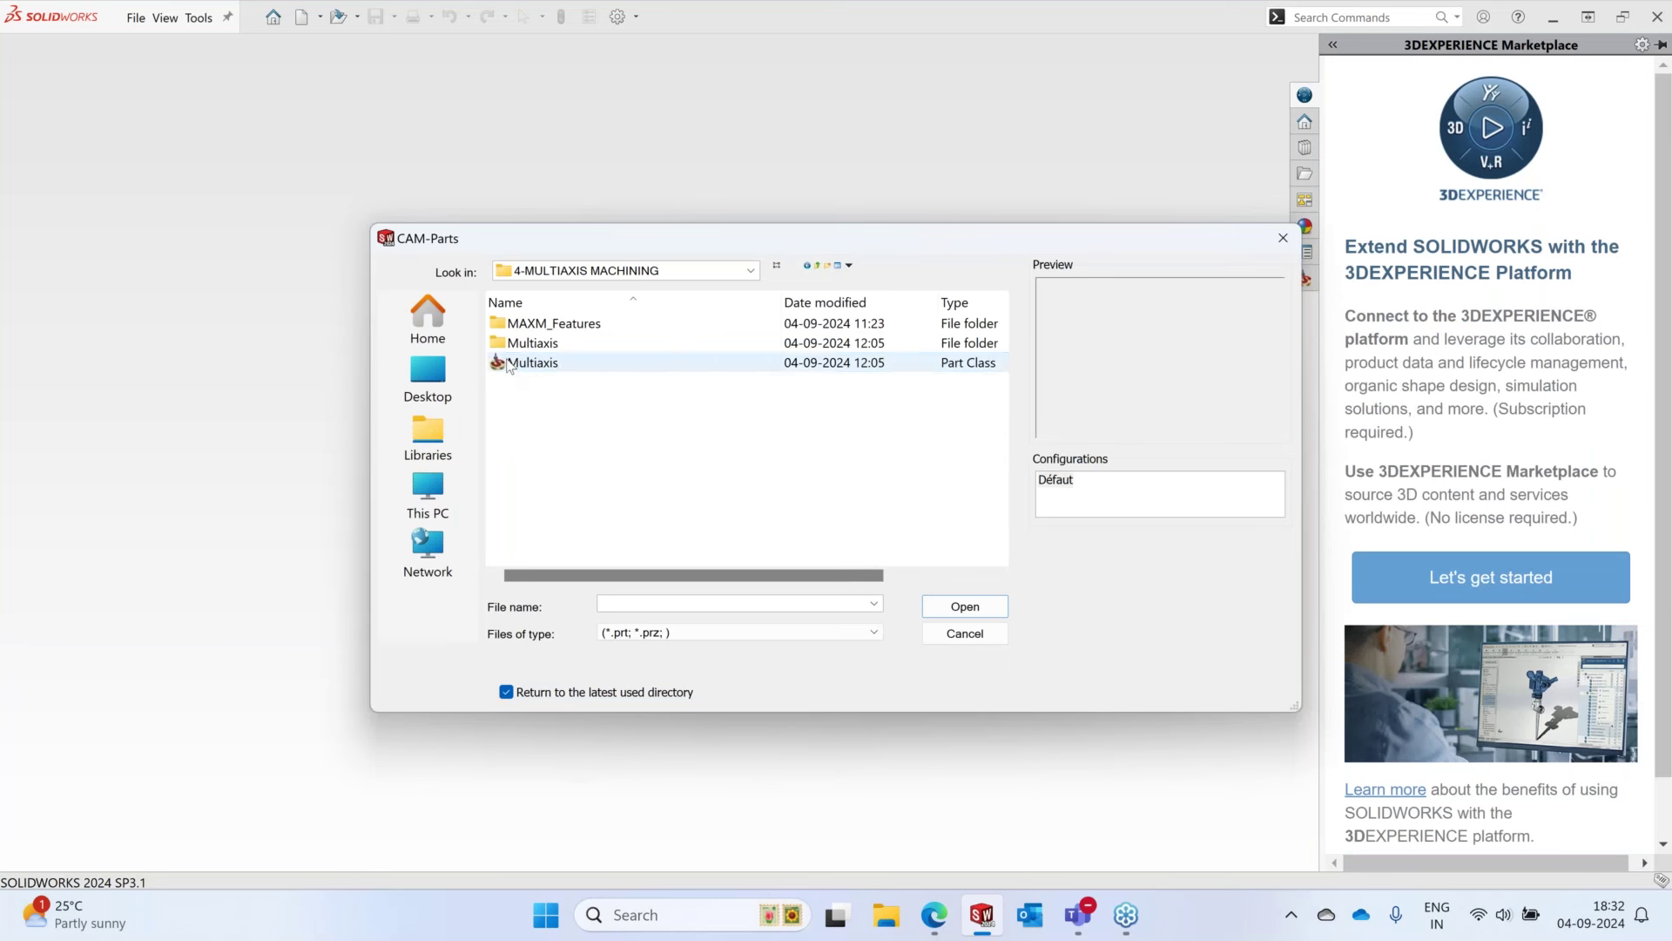
click(982, 611)
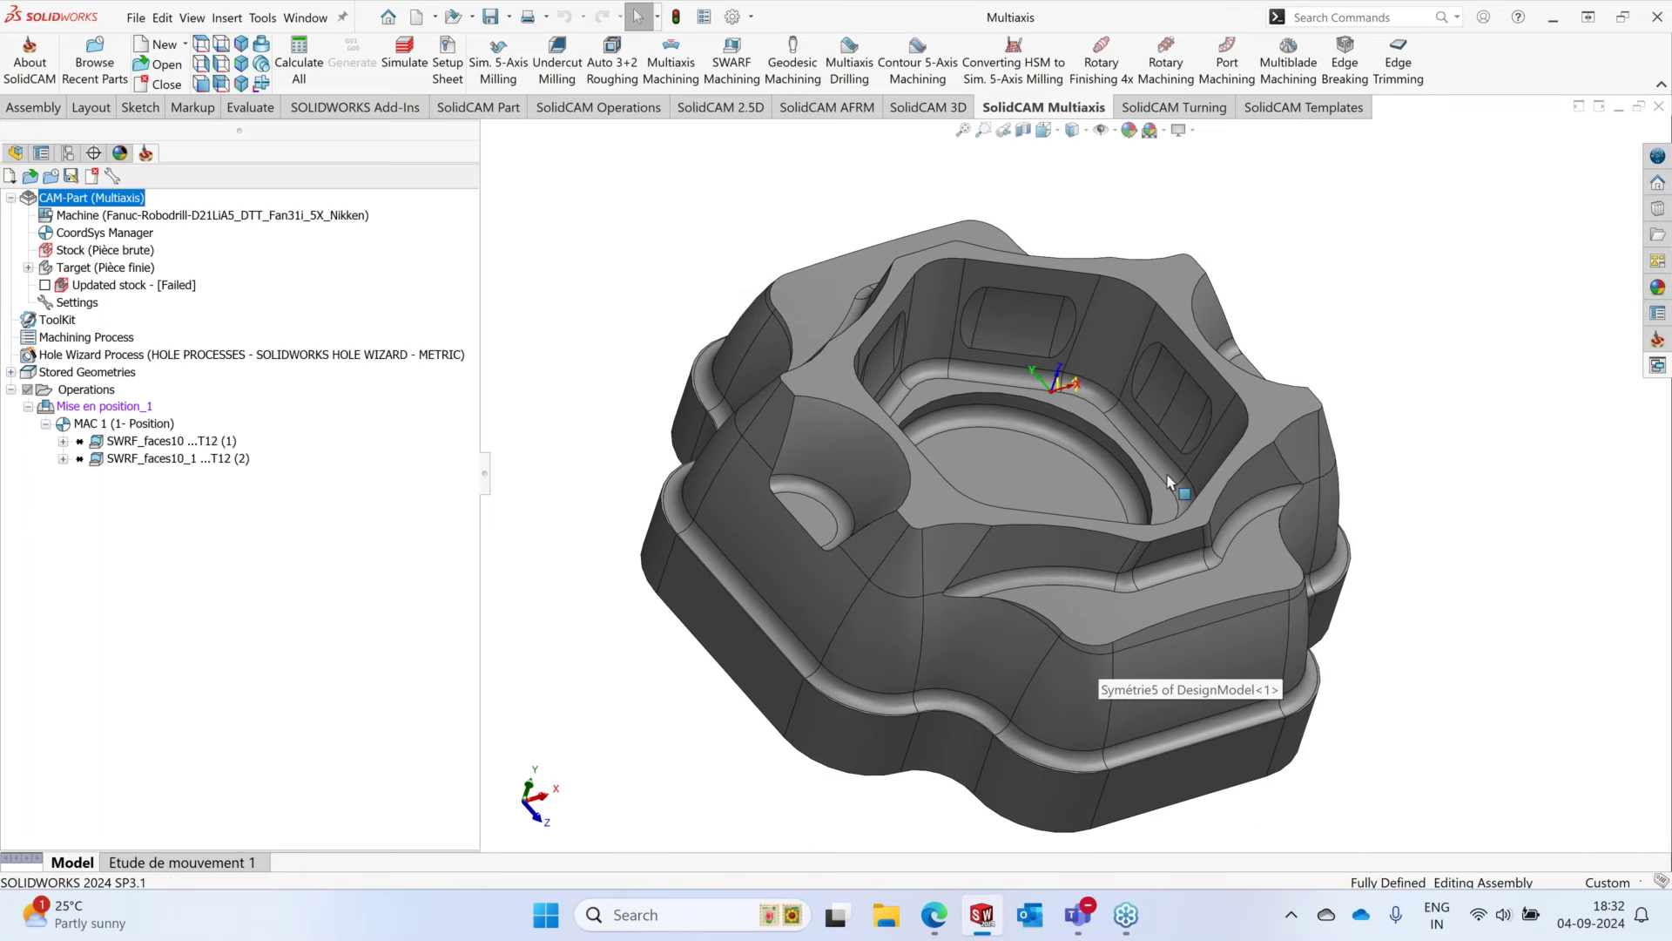
- Highlight the faces10 geometry of the SWRF_faces10 operation and view the selected pocket walls on the model
middle_drag(1168, 482, 1147, 523)
scroll(1005, 411, down, 3)
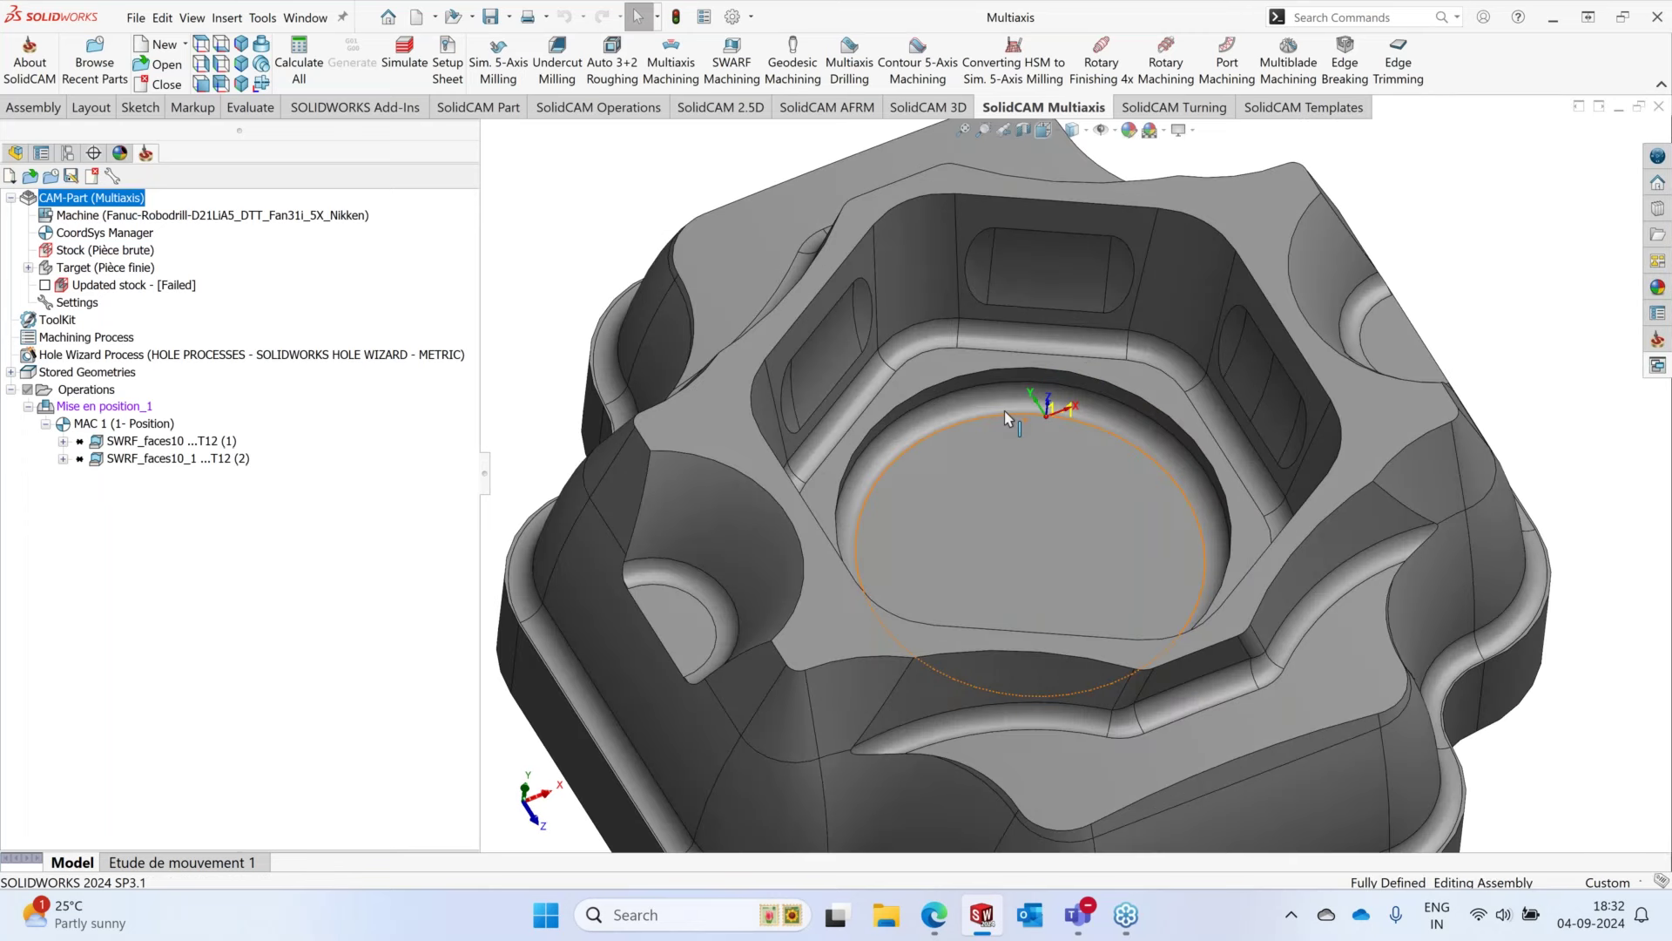
scroll(1006, 411, down, 2)
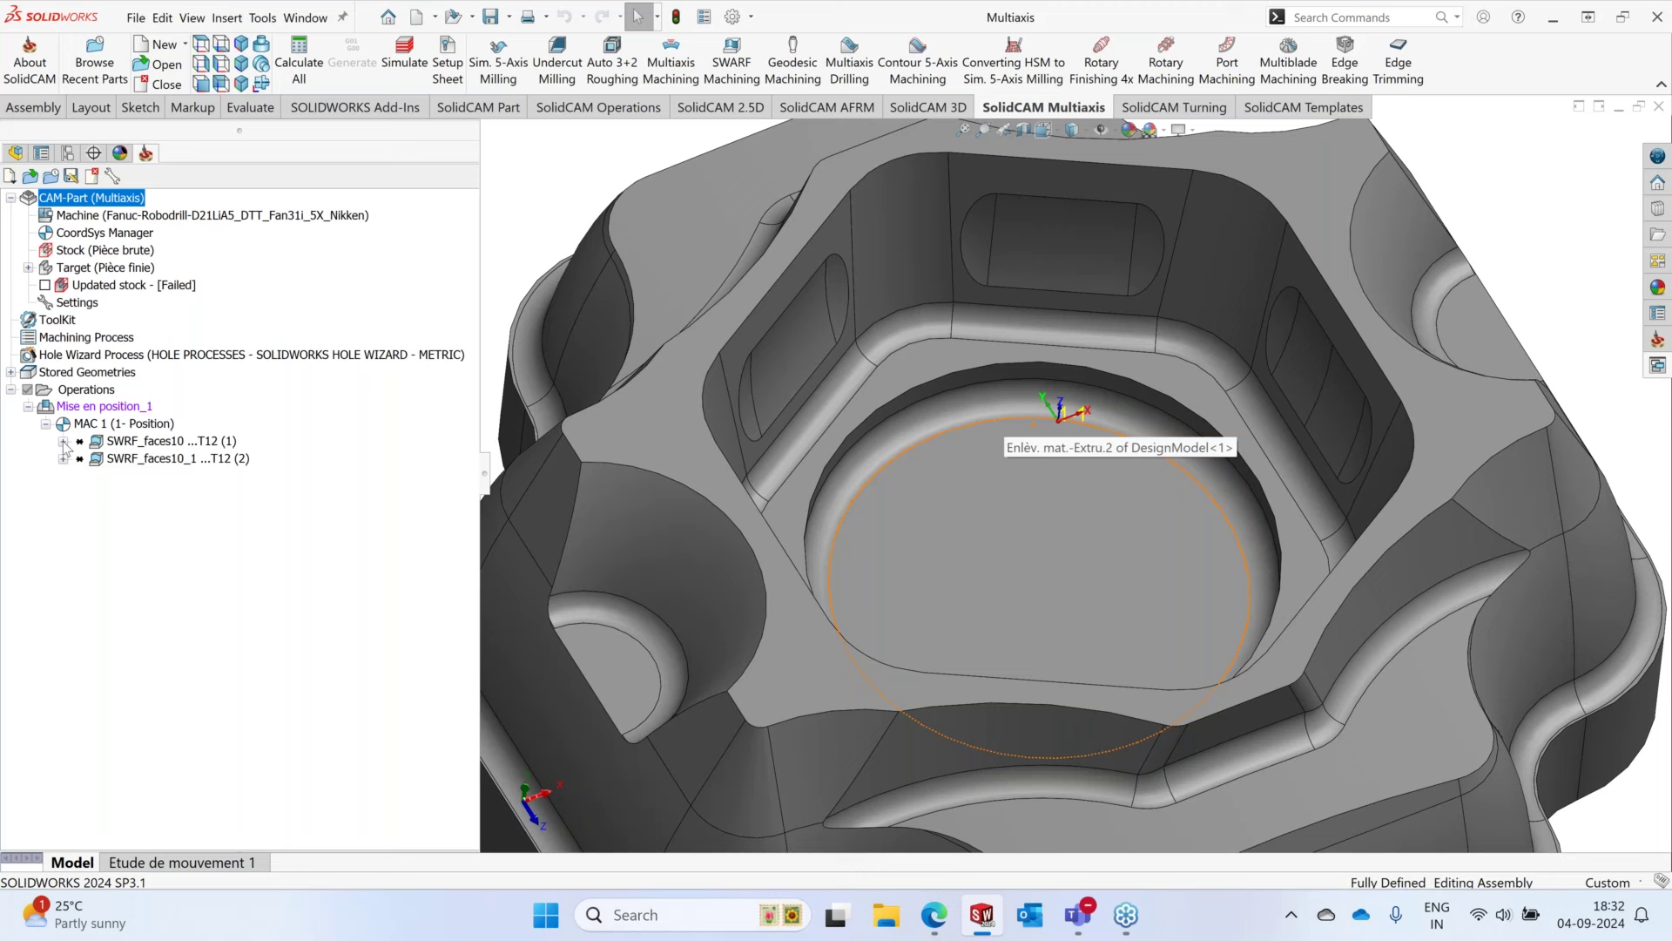
click(63, 442)
click(114, 460)
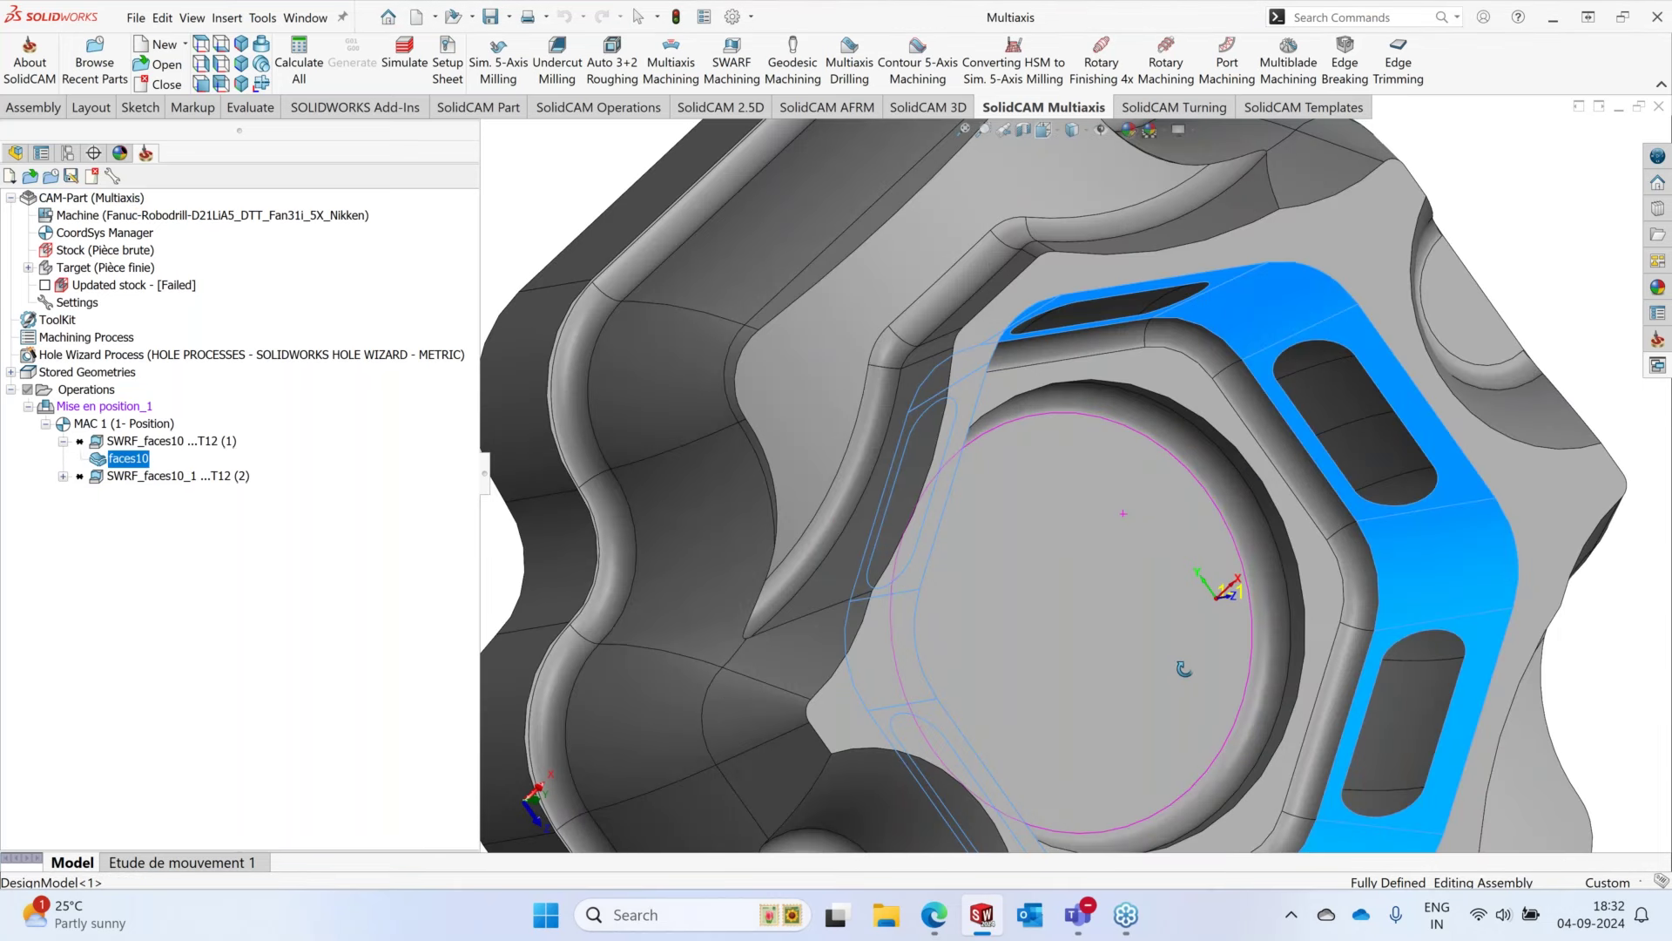
middle_drag(1185, 669, 638, 17)
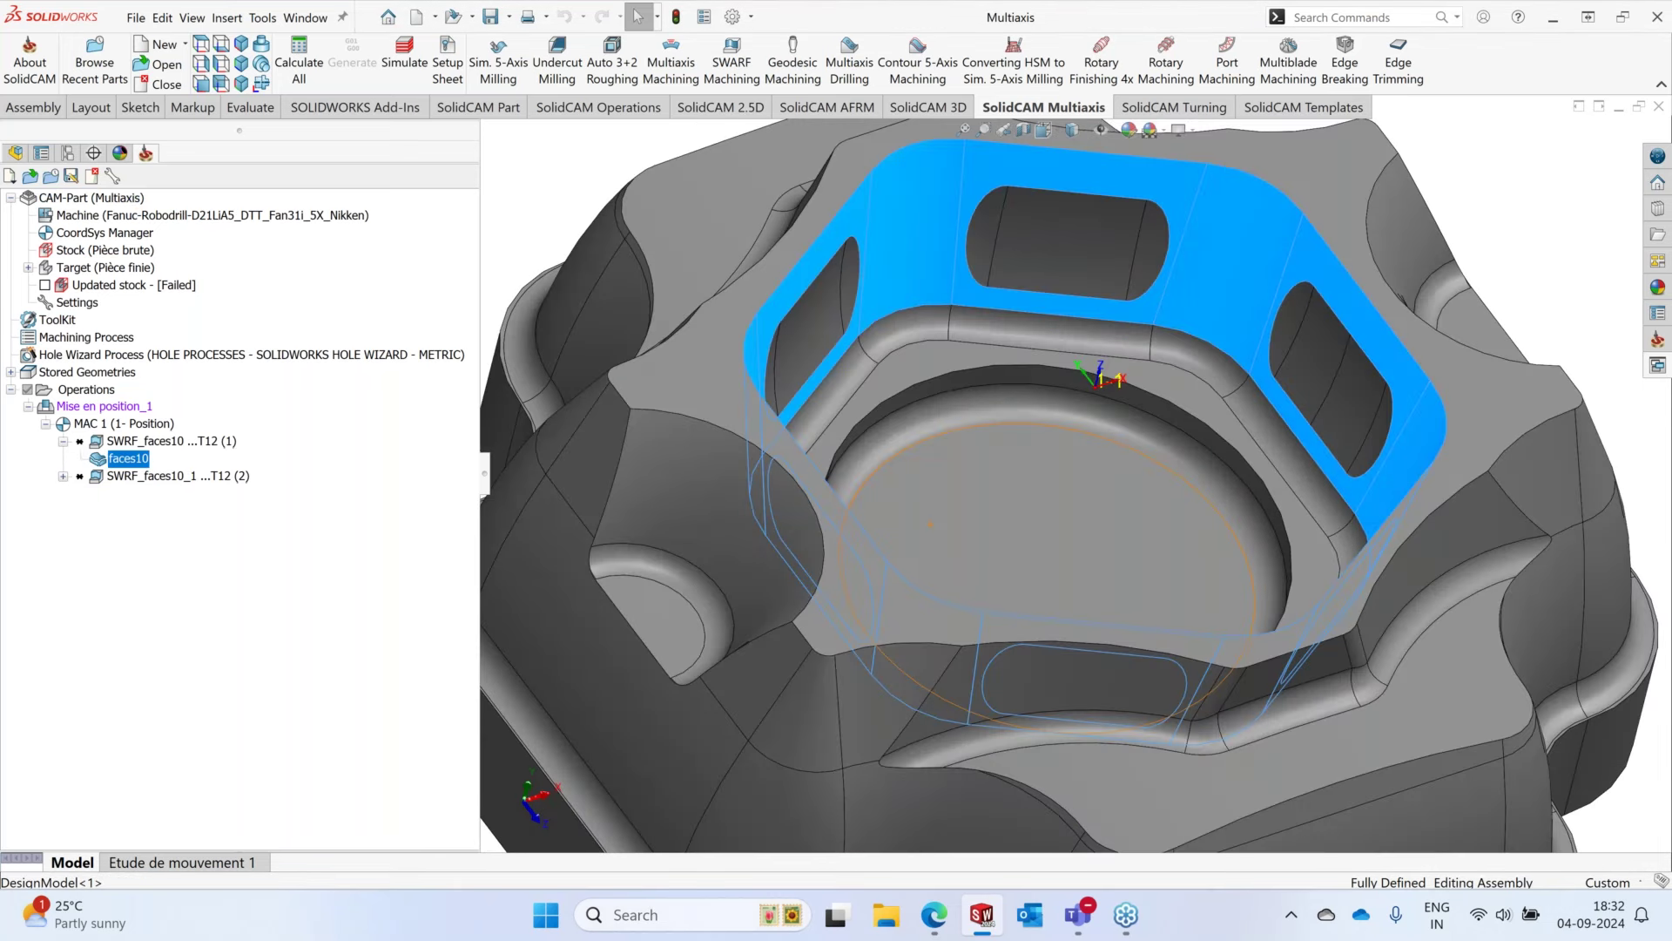
- Set the machining method of the SWRF_faces10 operation to One way, calculate it, and inspect the links between its passes
click(192, 443)
right_click(193, 449)
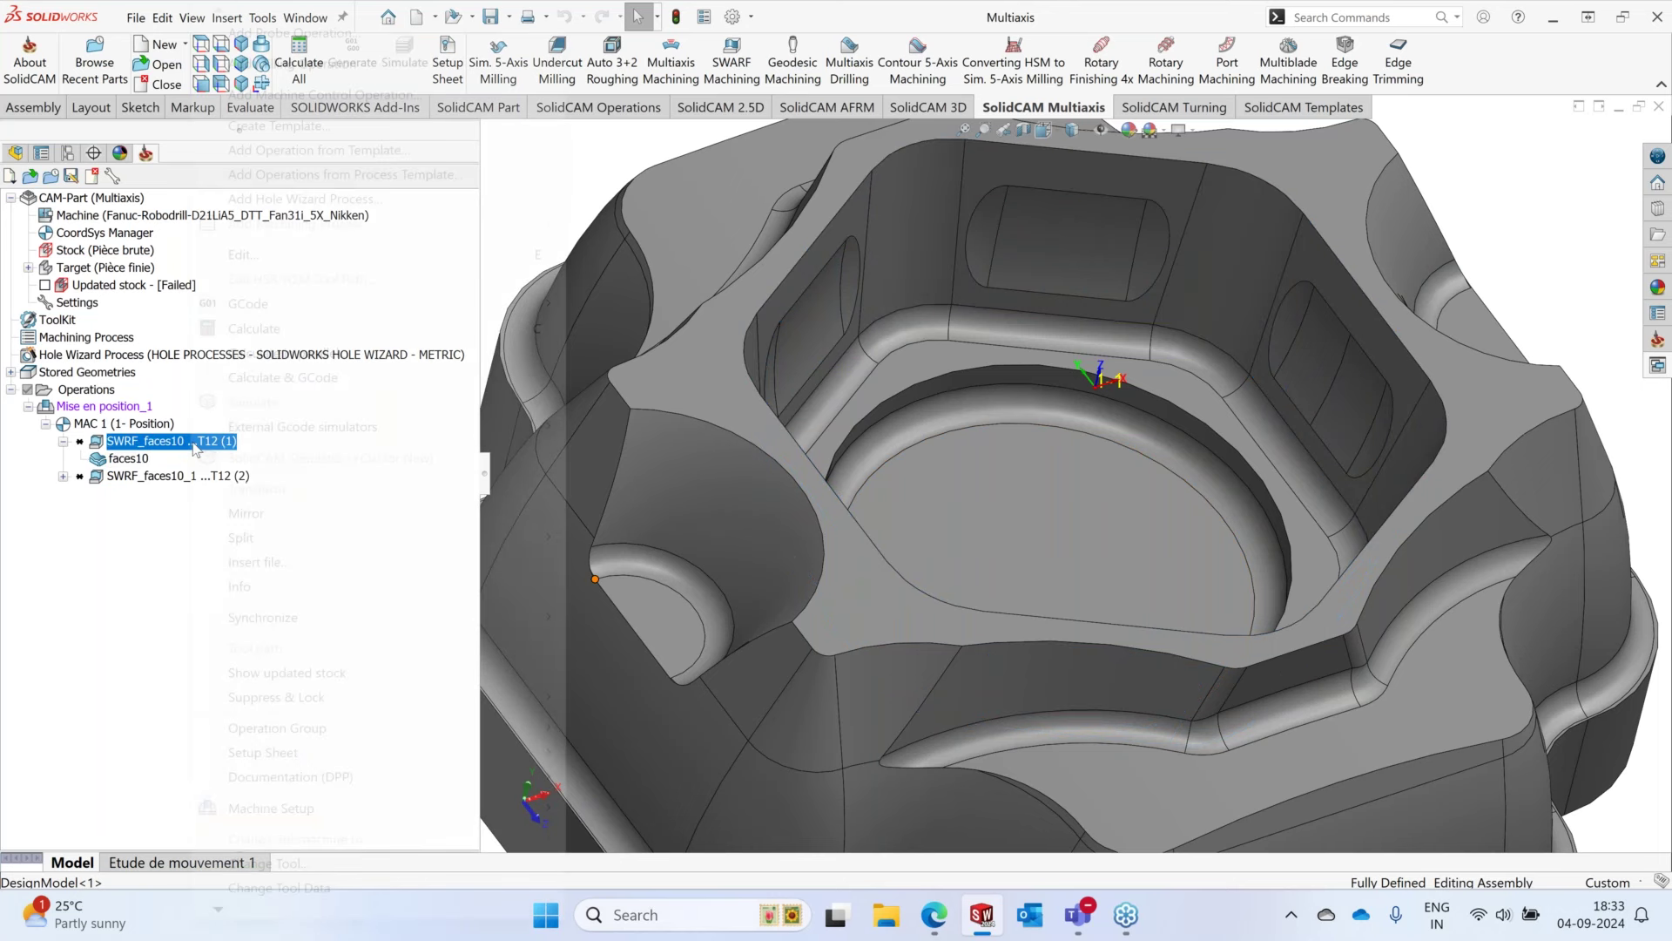
double_click(193, 450)
click(523, 299)
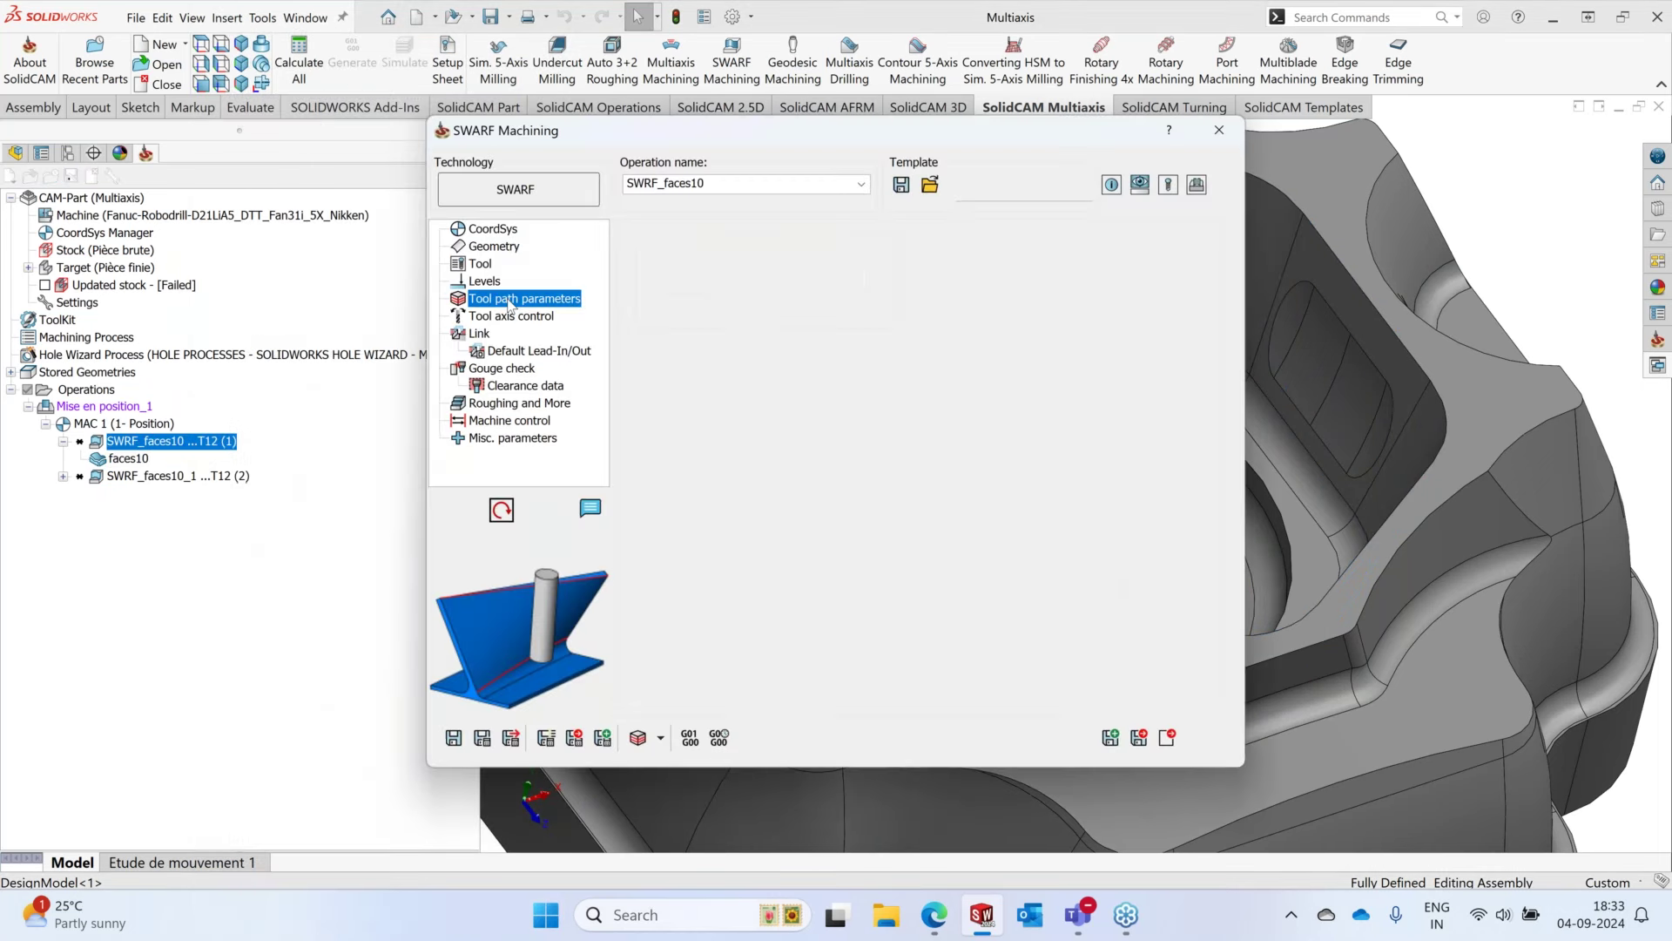
click(784, 567)
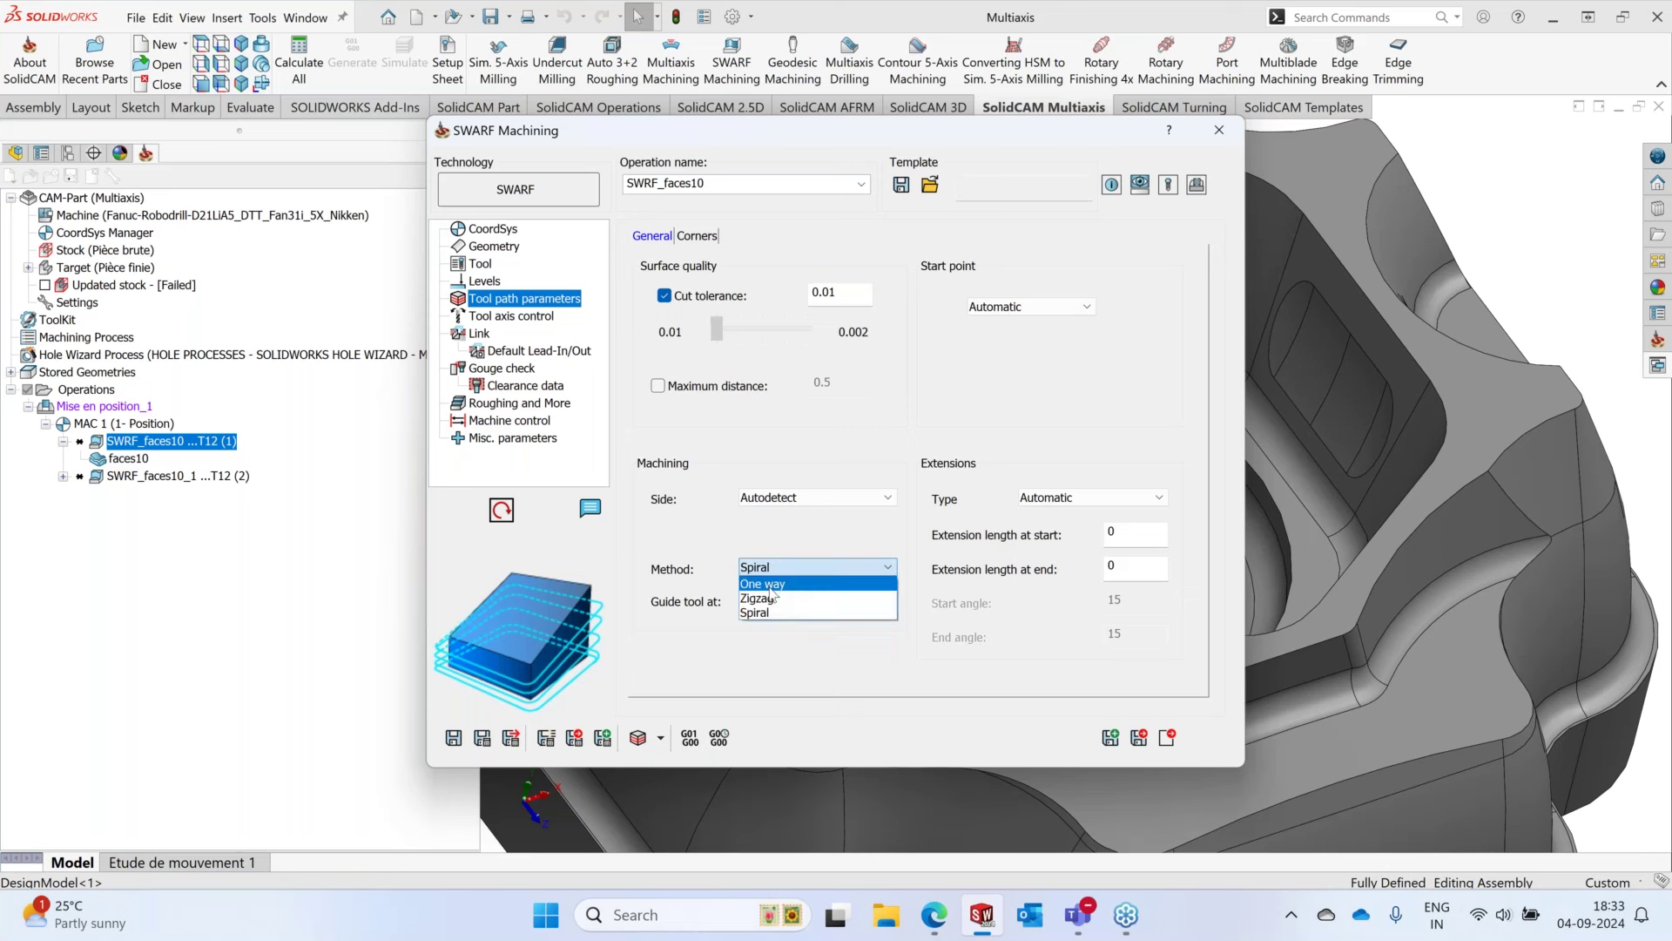
click(773, 583)
click(481, 738)
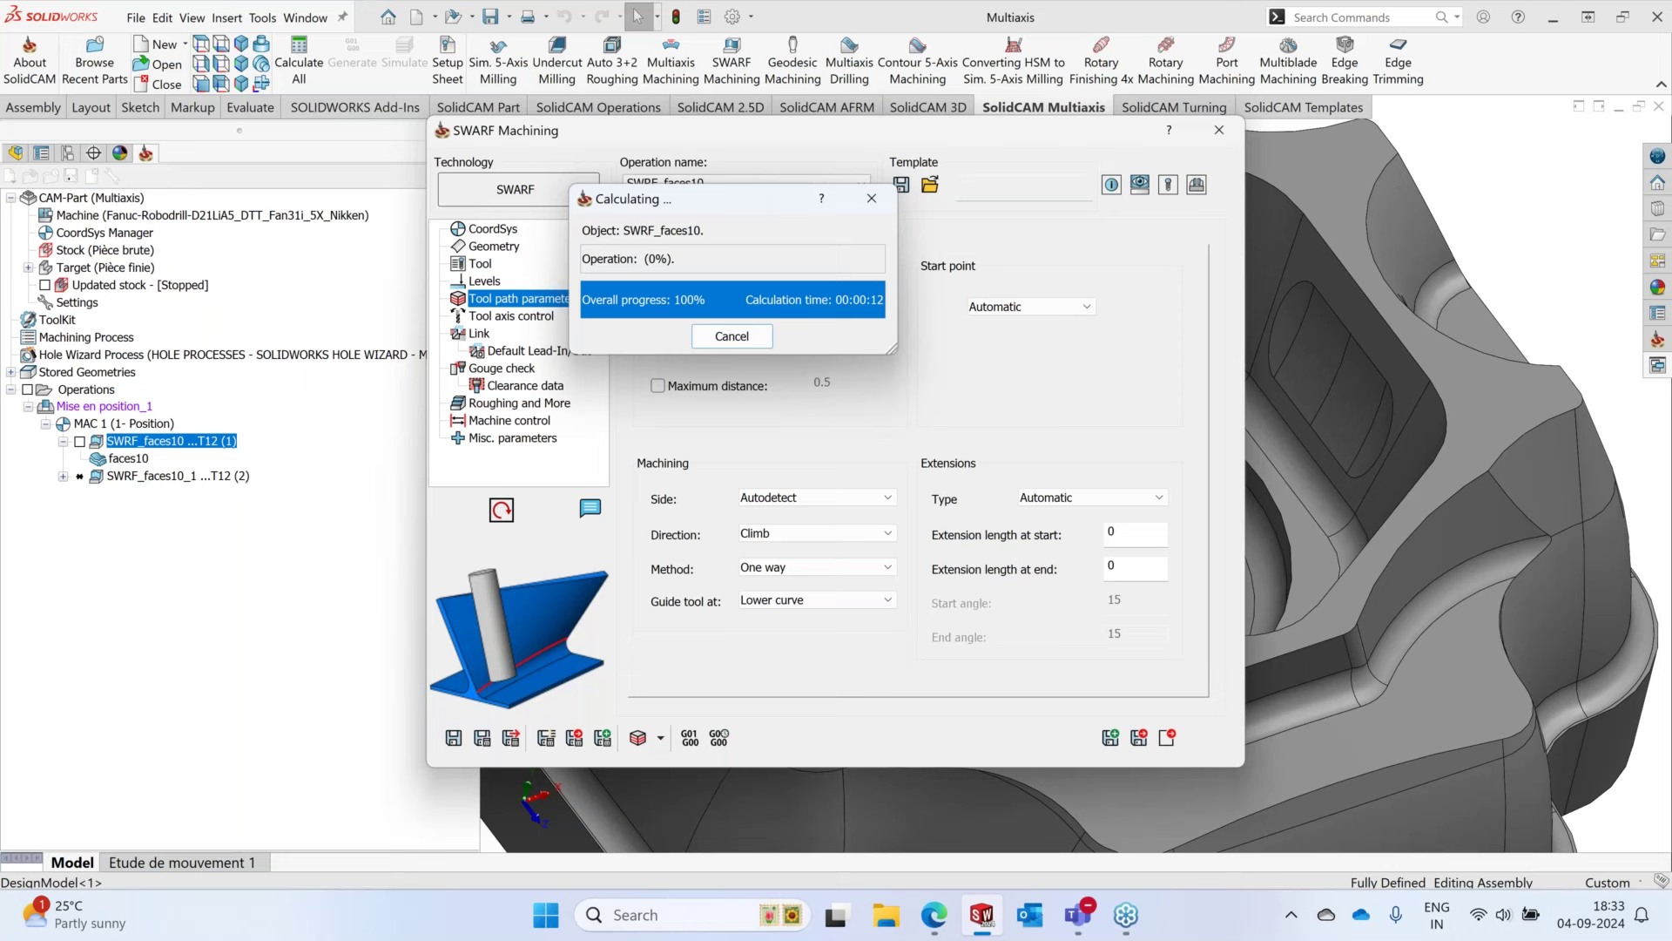
click(1219, 131)
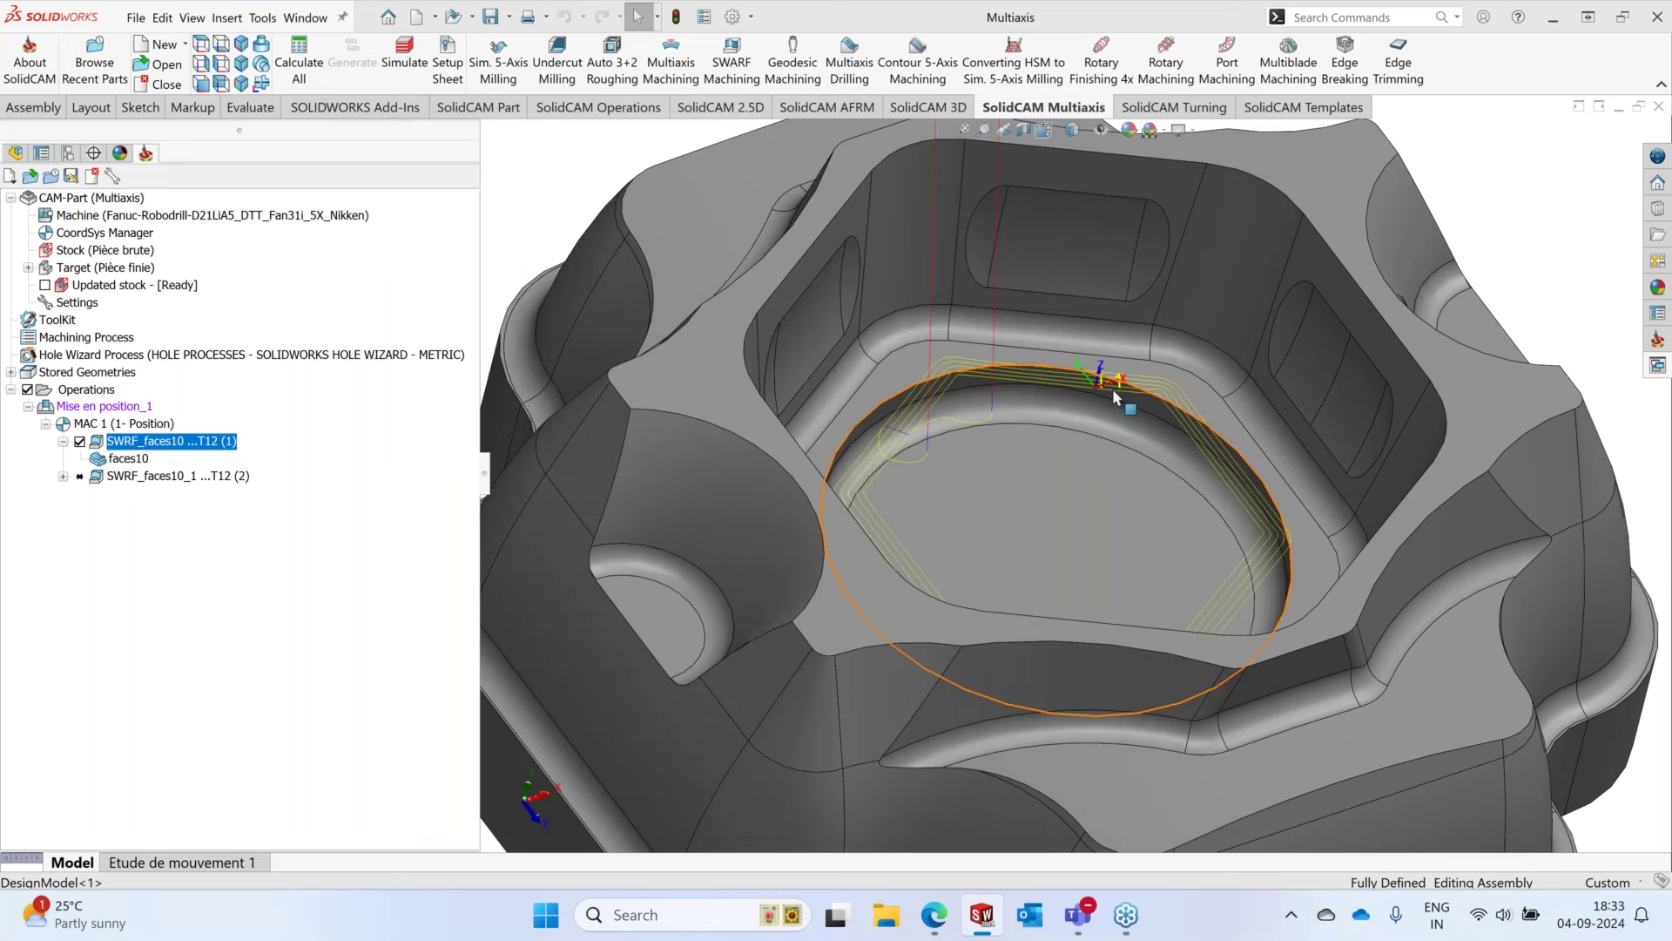
scroll(878, 447, up, 3)
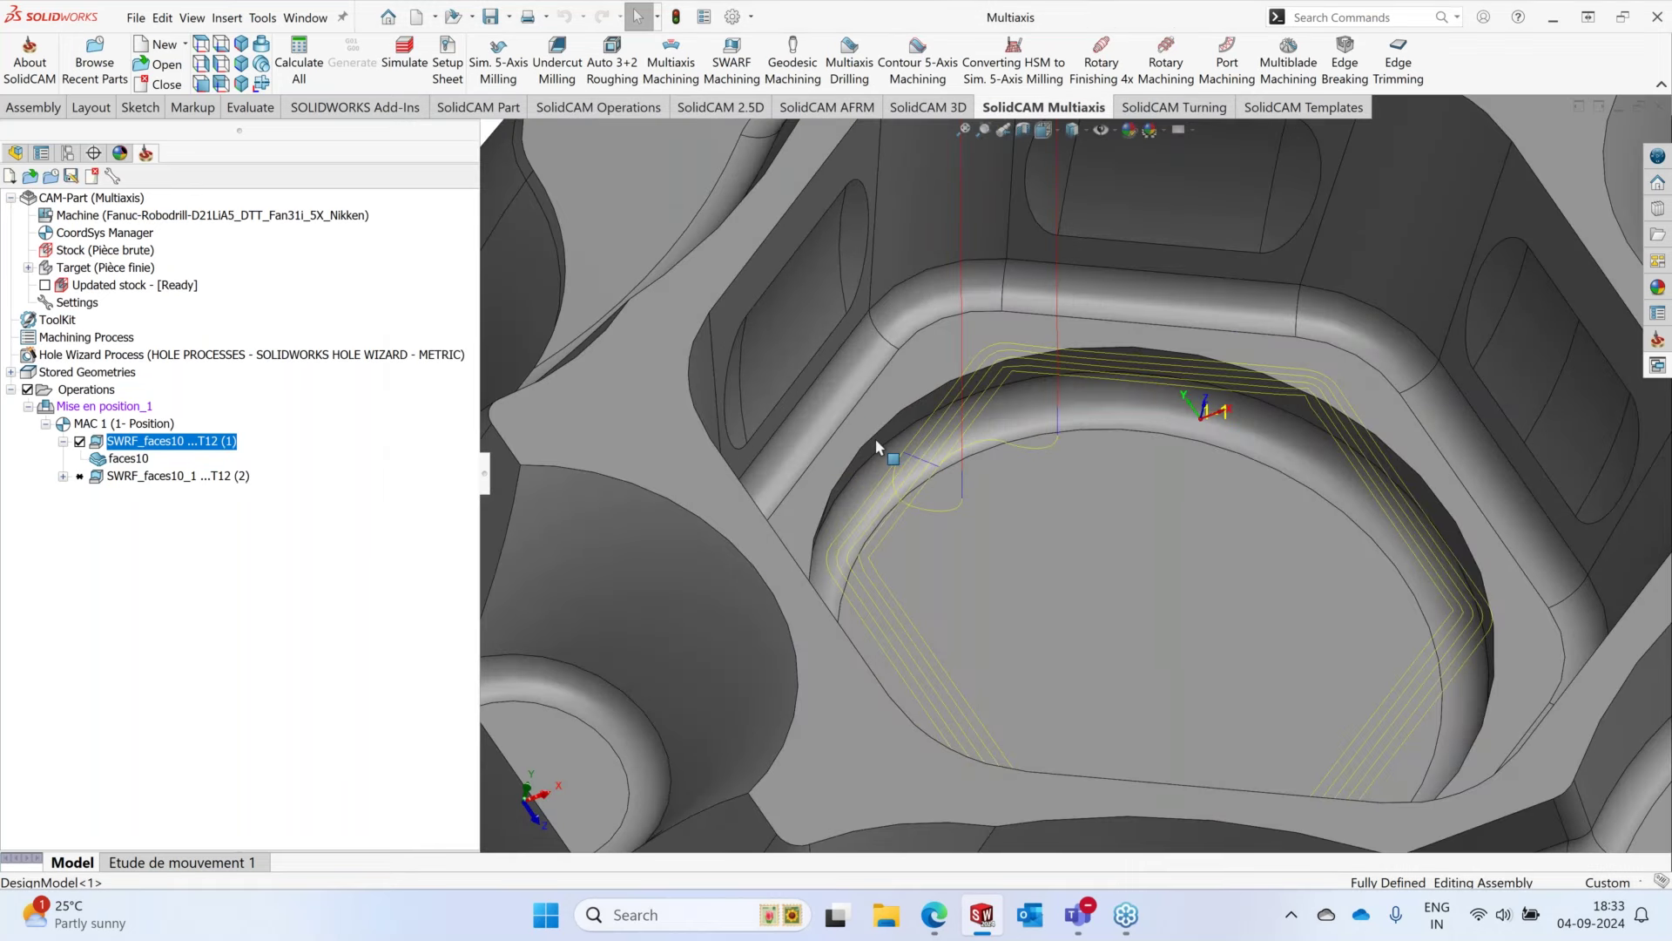
scroll(877, 447, up, 5)
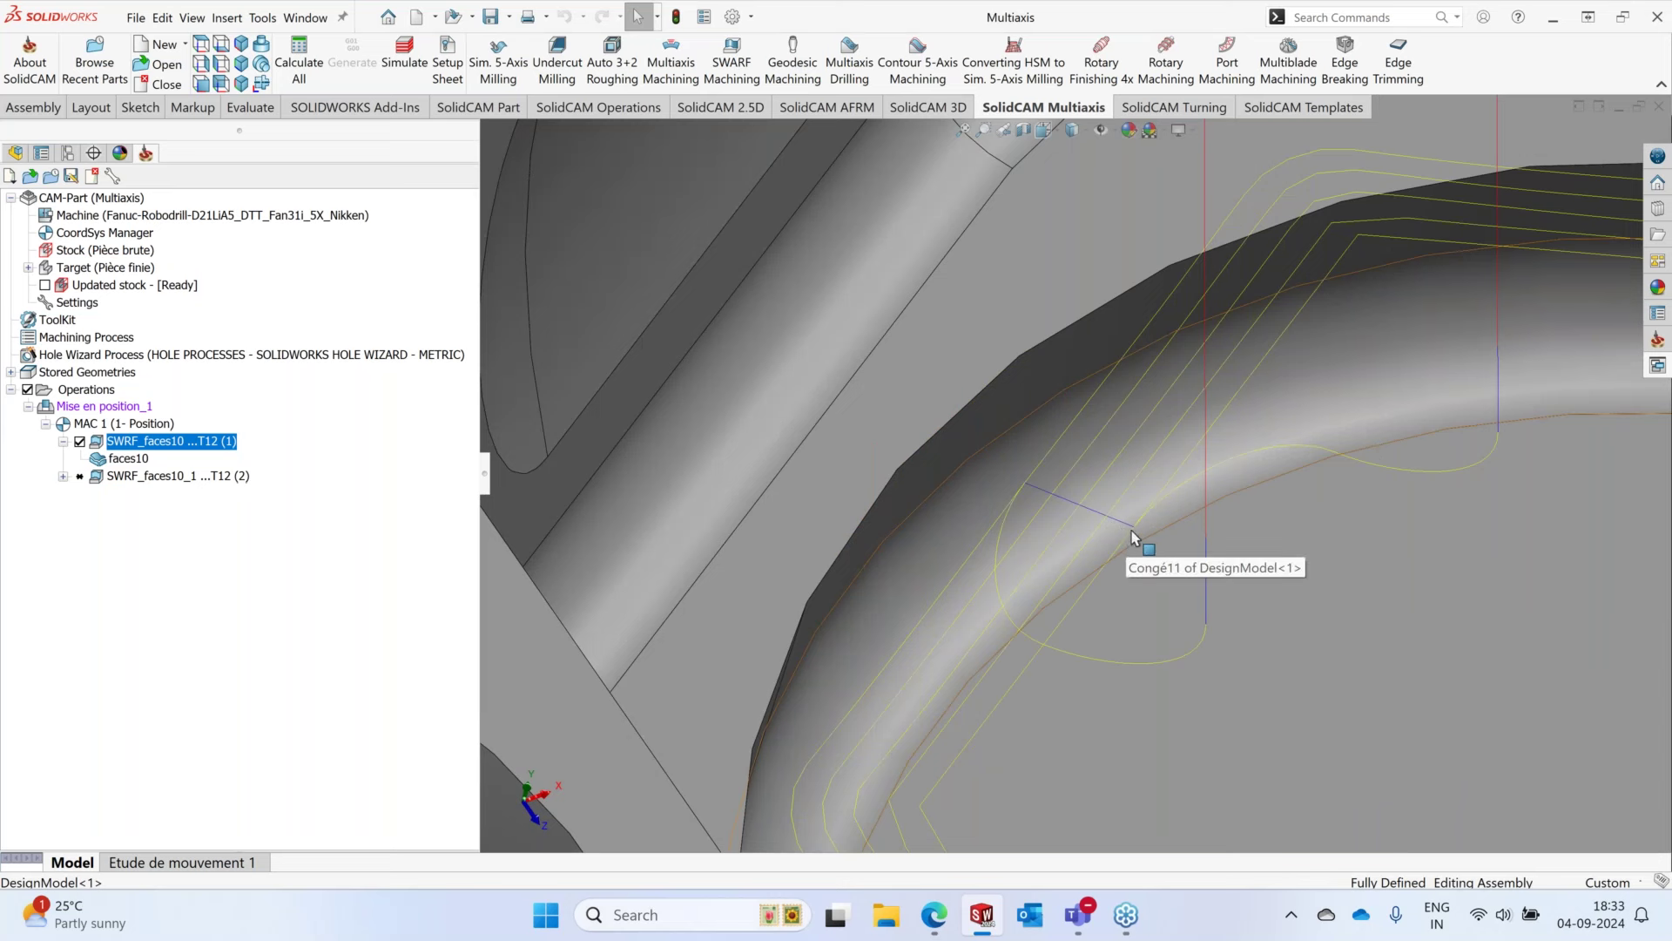
scroll(1171, 556, down, 2)
scroll(1171, 556, down, 3)
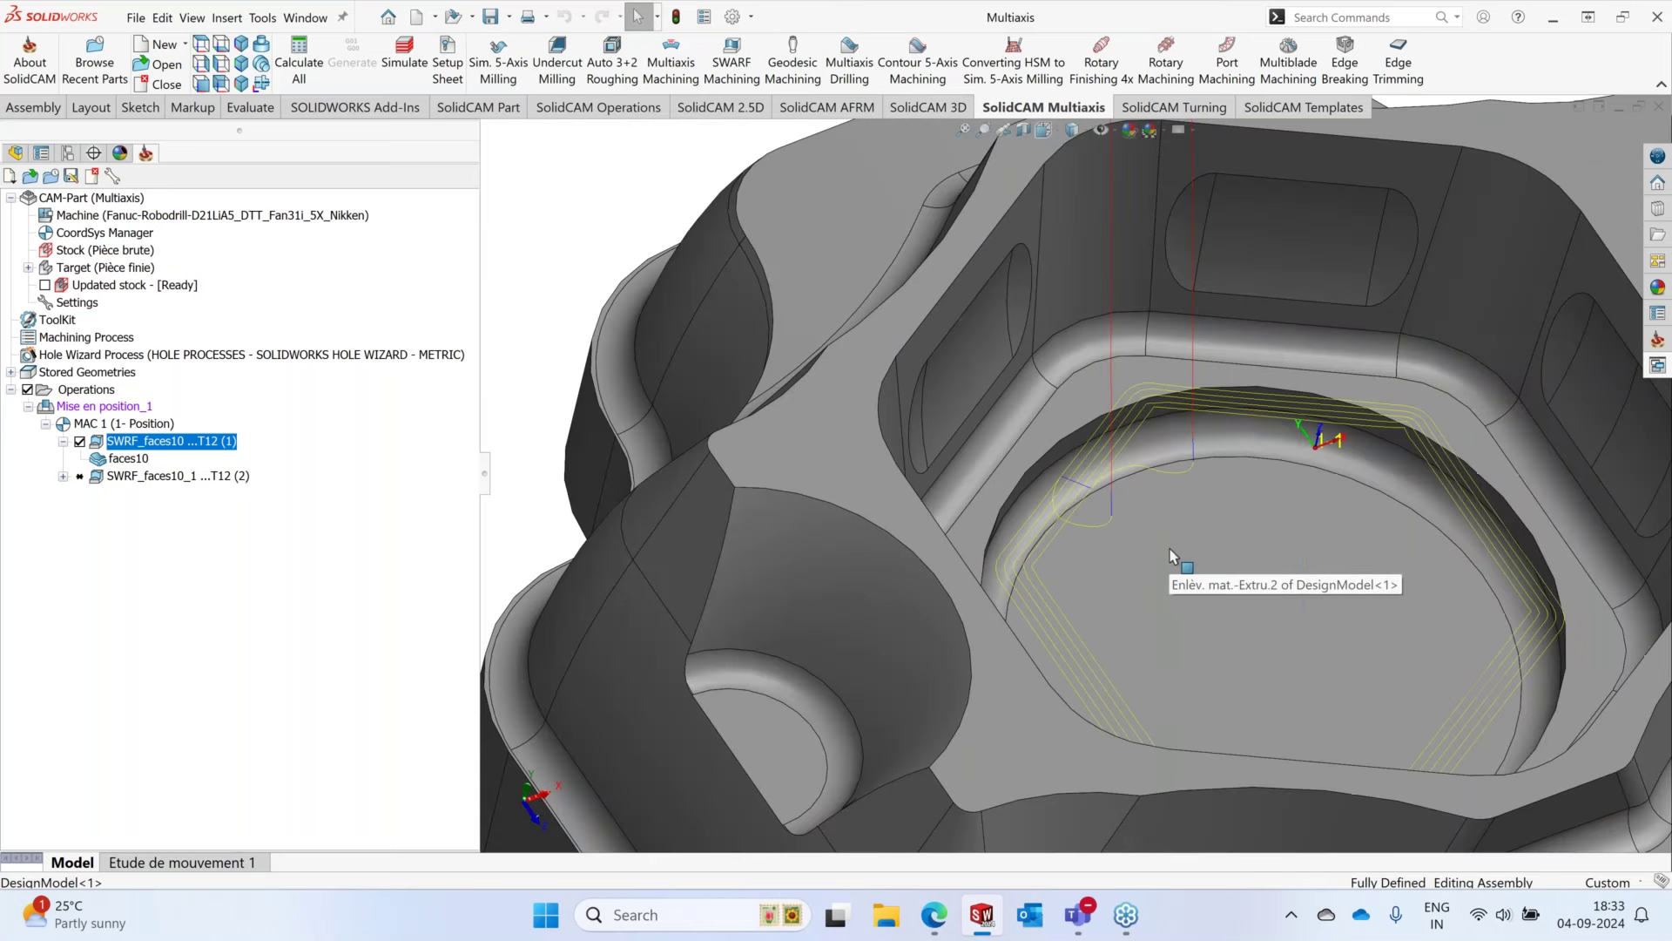
scroll(1172, 556, down, 2)
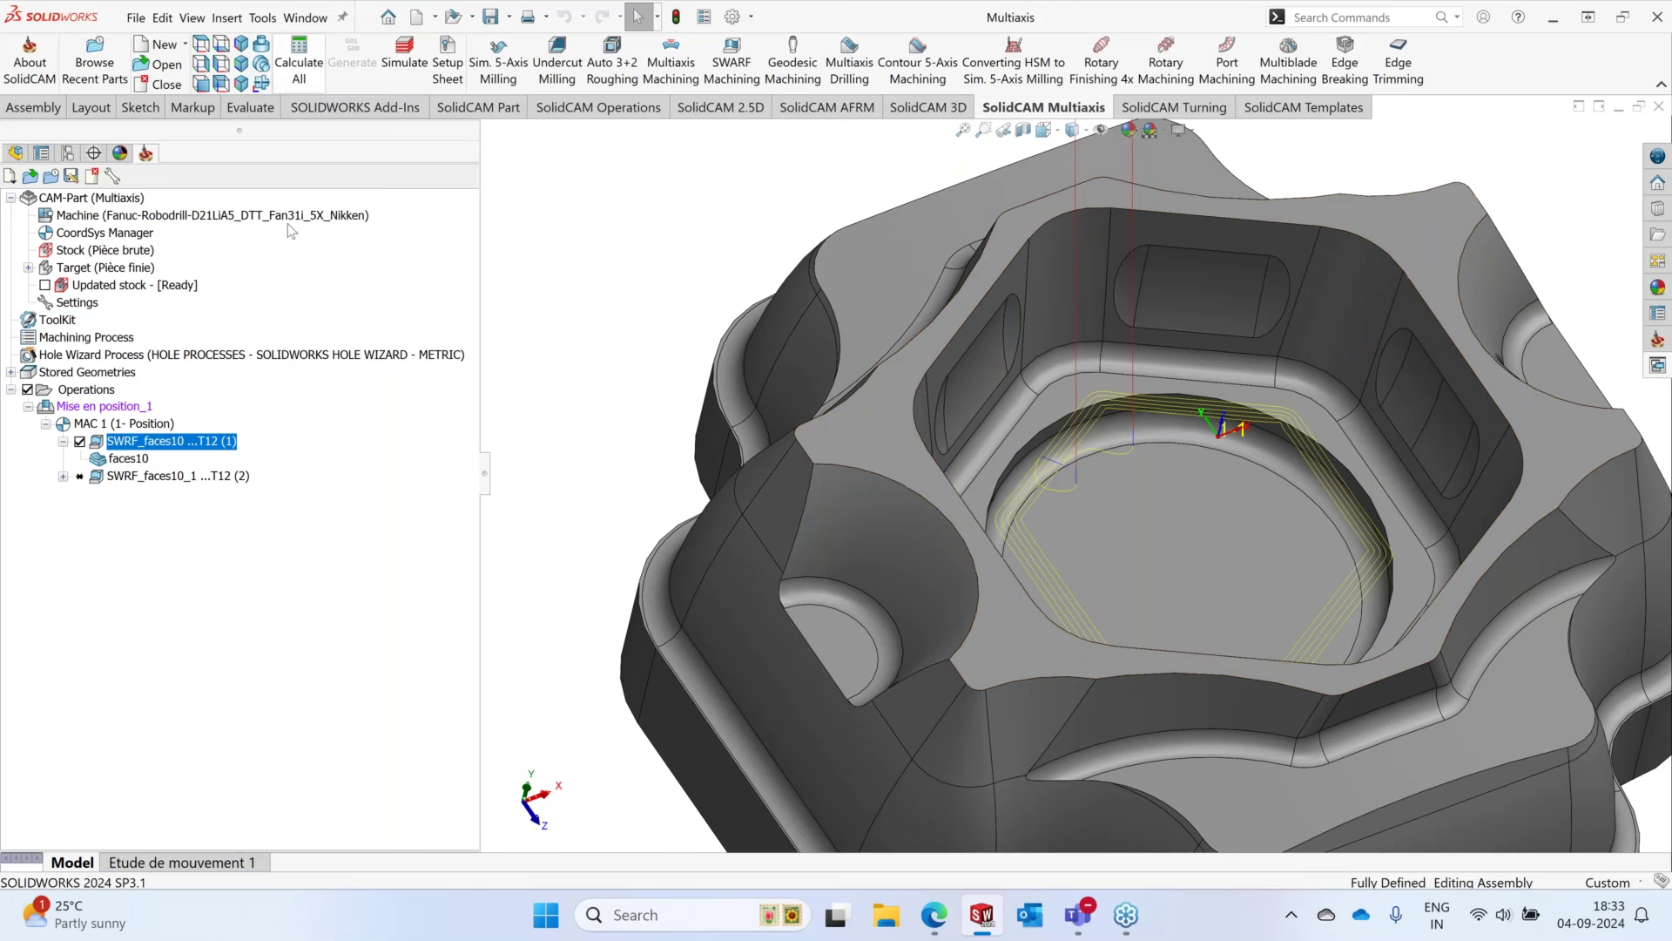
- Recalculate the SWRF_faces10 operation with the machining method set to Spiral and inspect the transitions between its passes
right_click(214, 441)
click(410, 255)
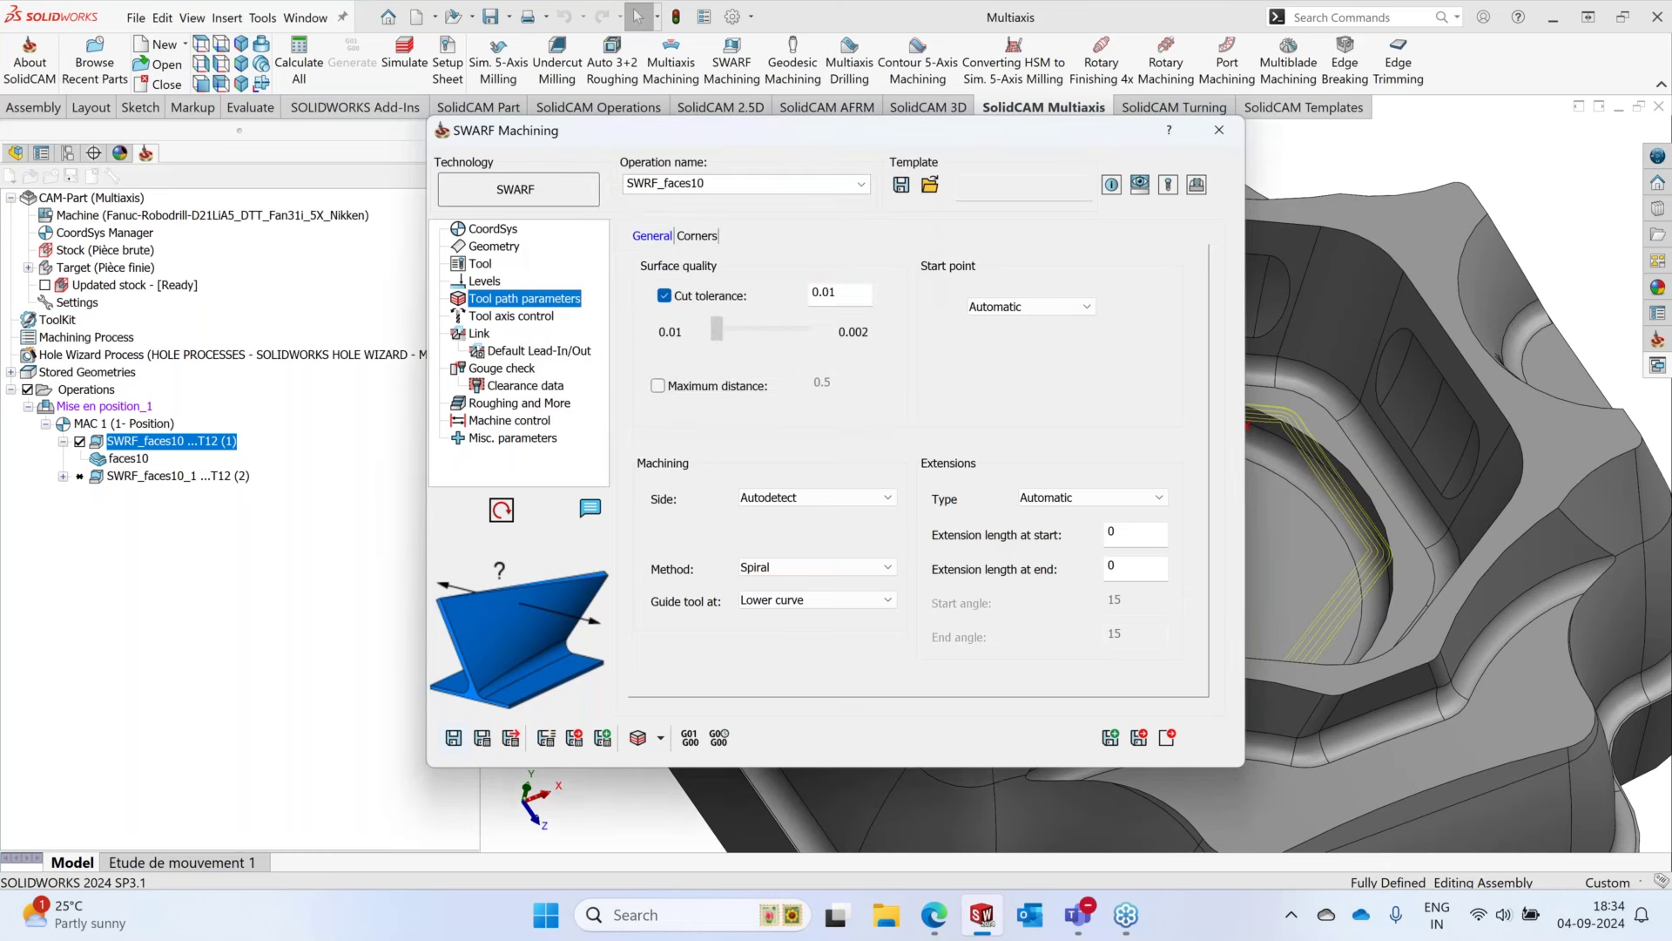
double_click(835, 139)
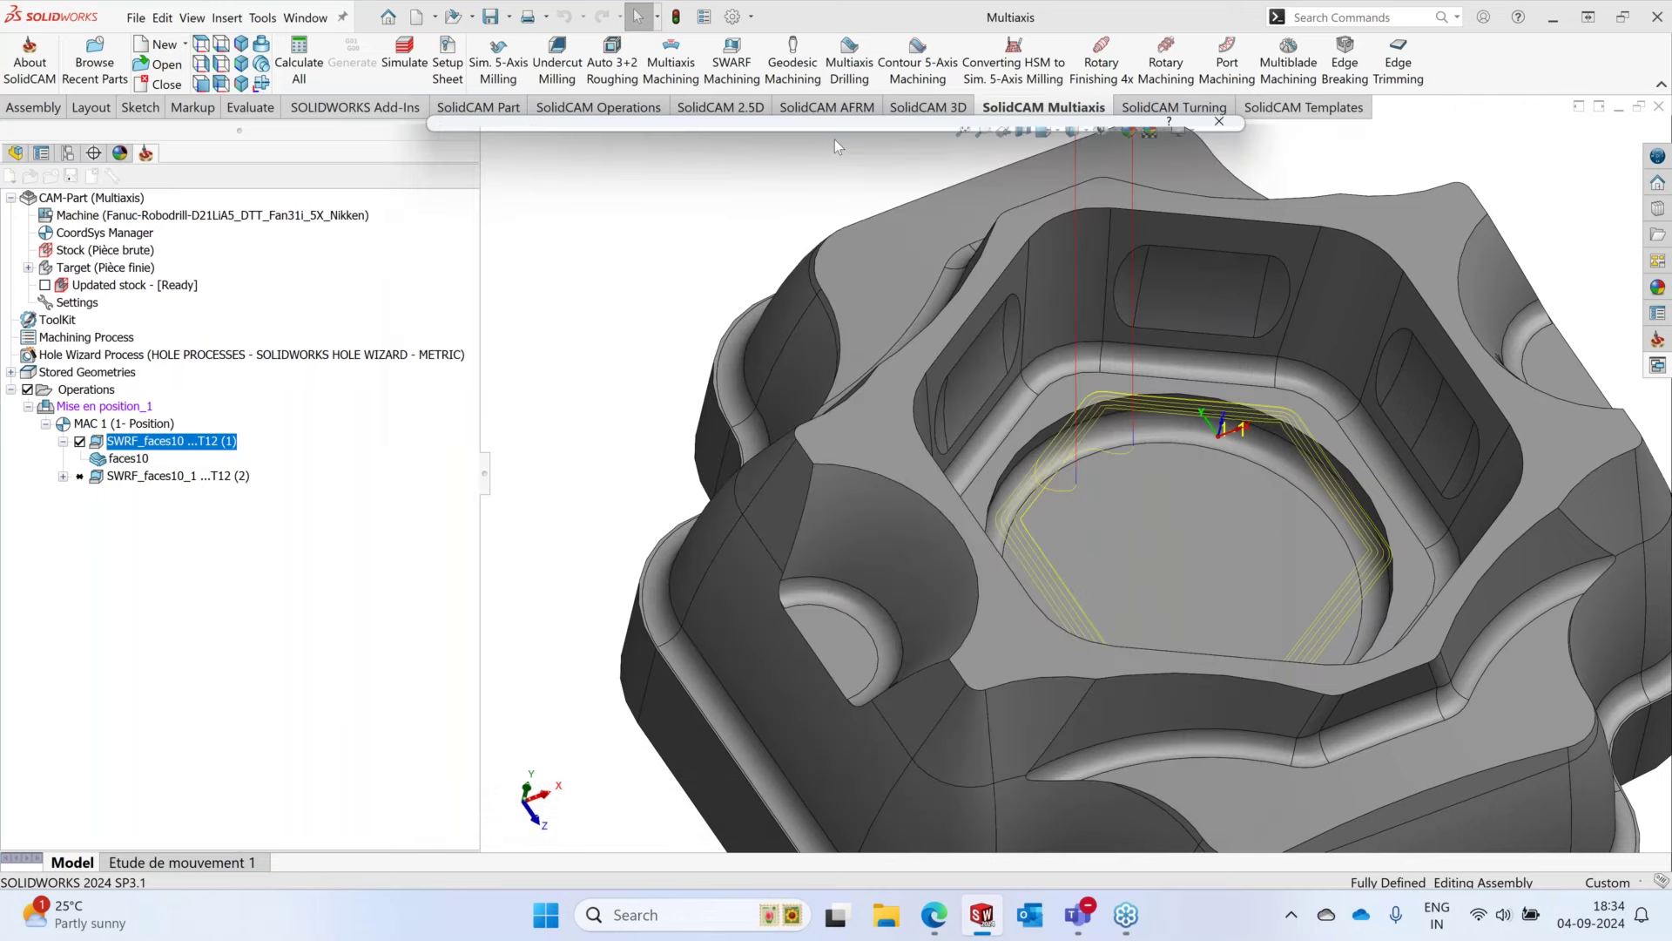
scroll(1027, 441, down, 3)
scroll(1027, 441, down, 5)
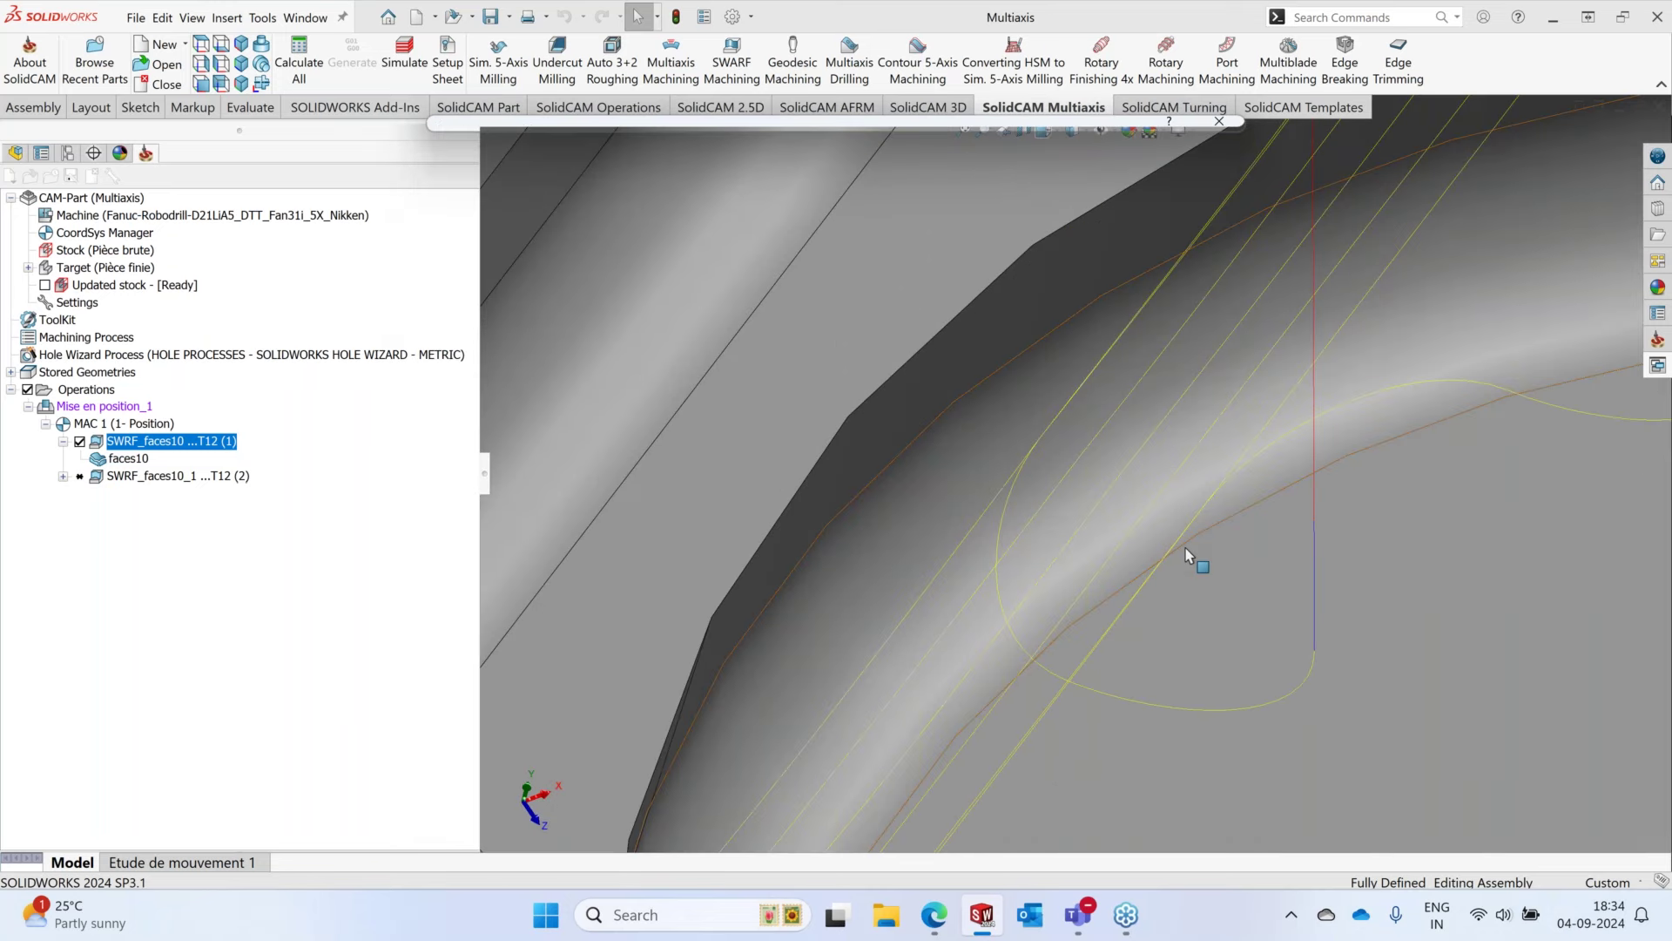
scroll(1045, 617, up, 5)
scroll(1044, 615, up, 3)
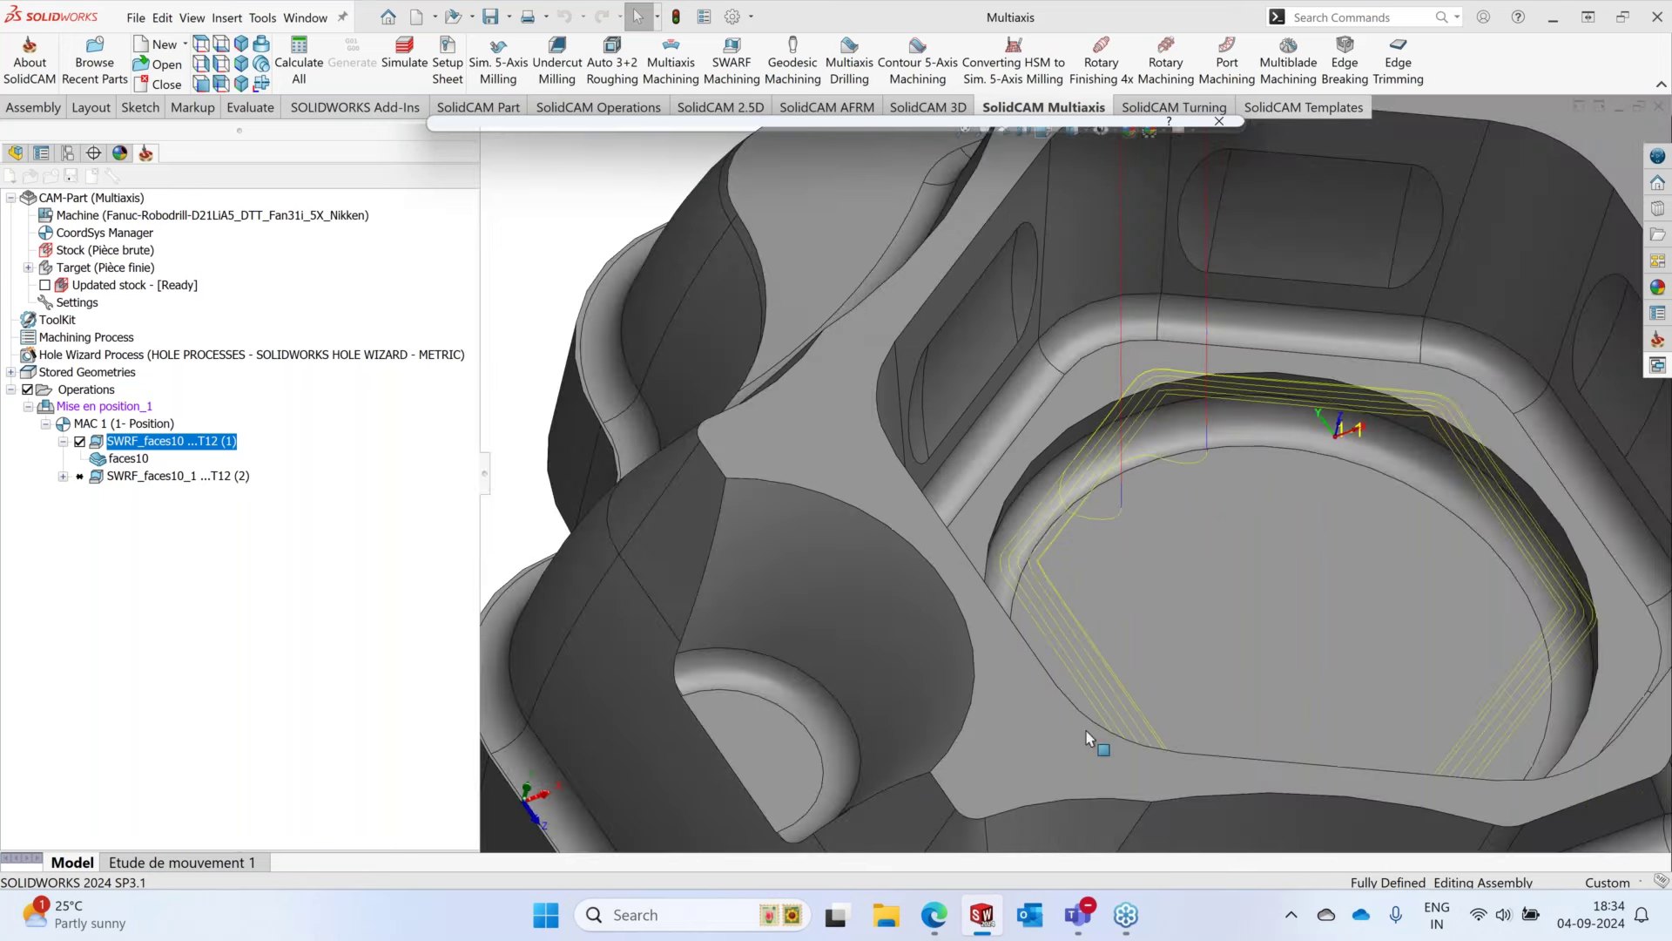
scroll(1088, 738, up, 2)
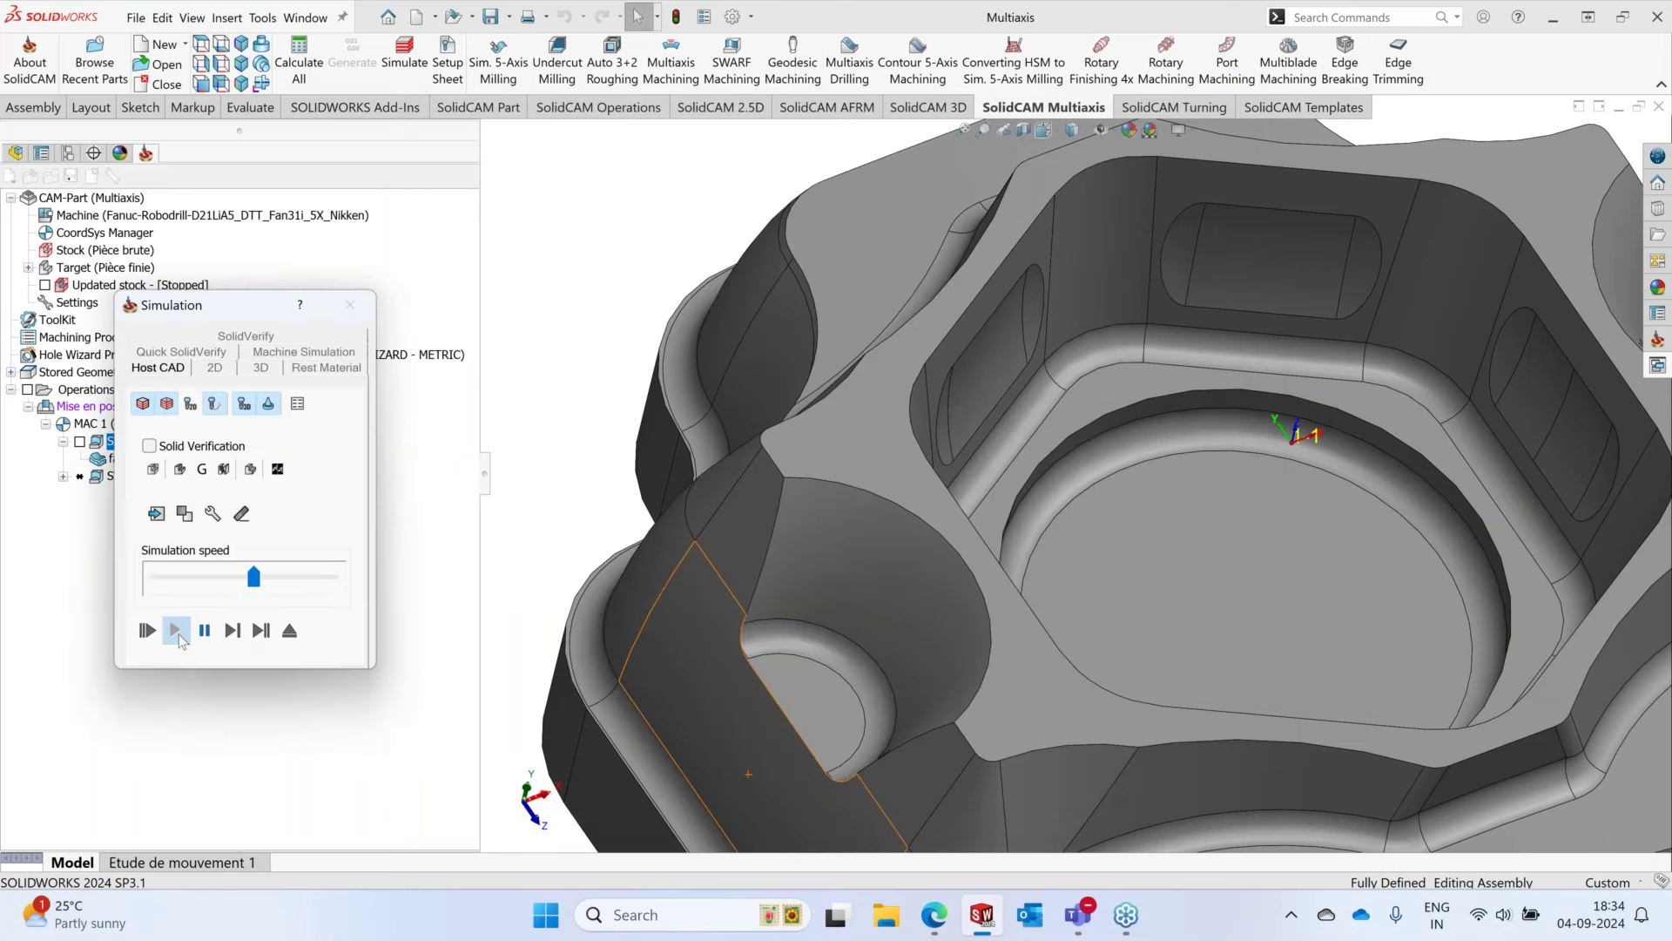
- Simulate the SWRF_faces10 operation in Host CAD, pause and exit the simulation, and close the operation
click(177, 630)
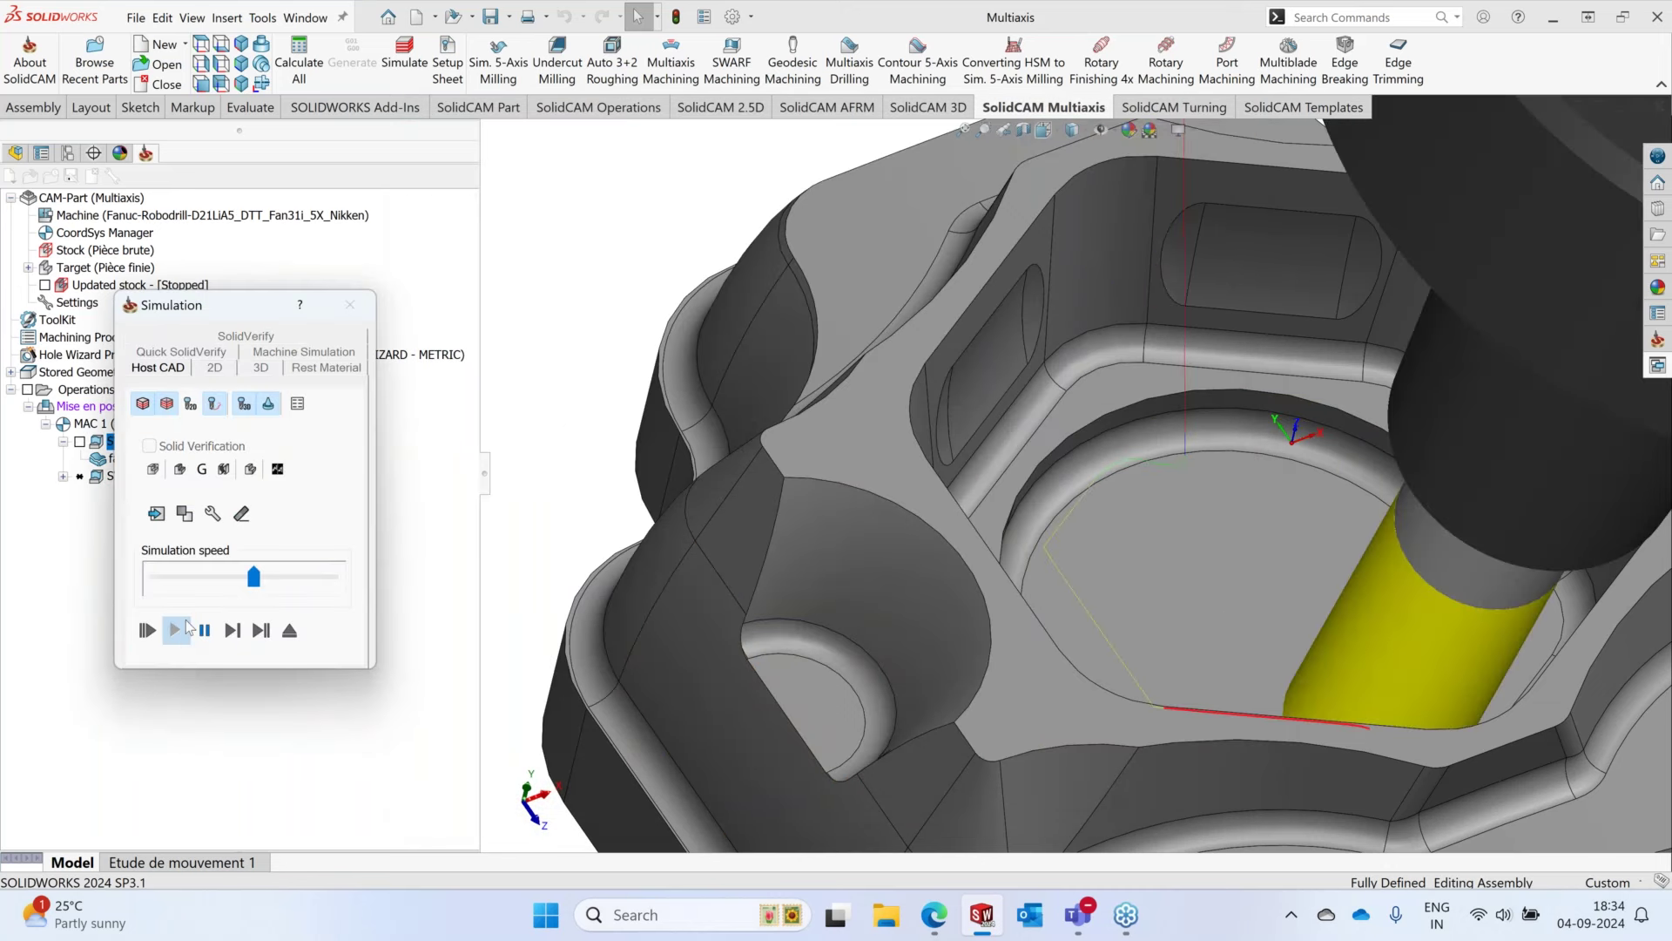
scroll(846, 562, up, 5)
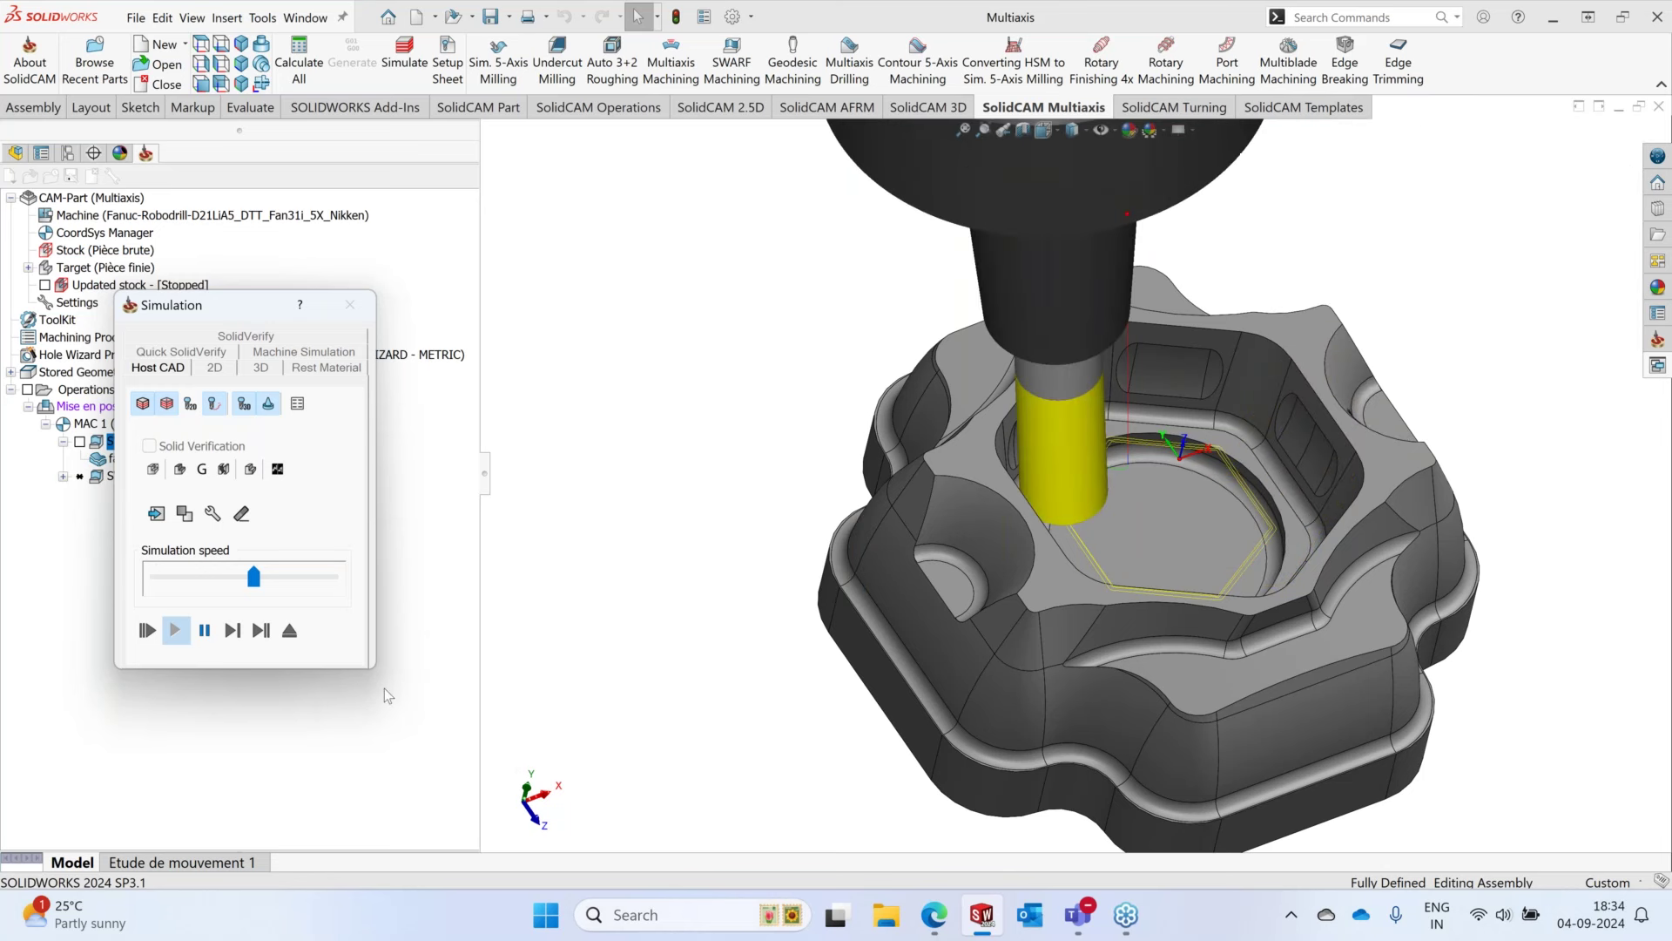
click(206, 629)
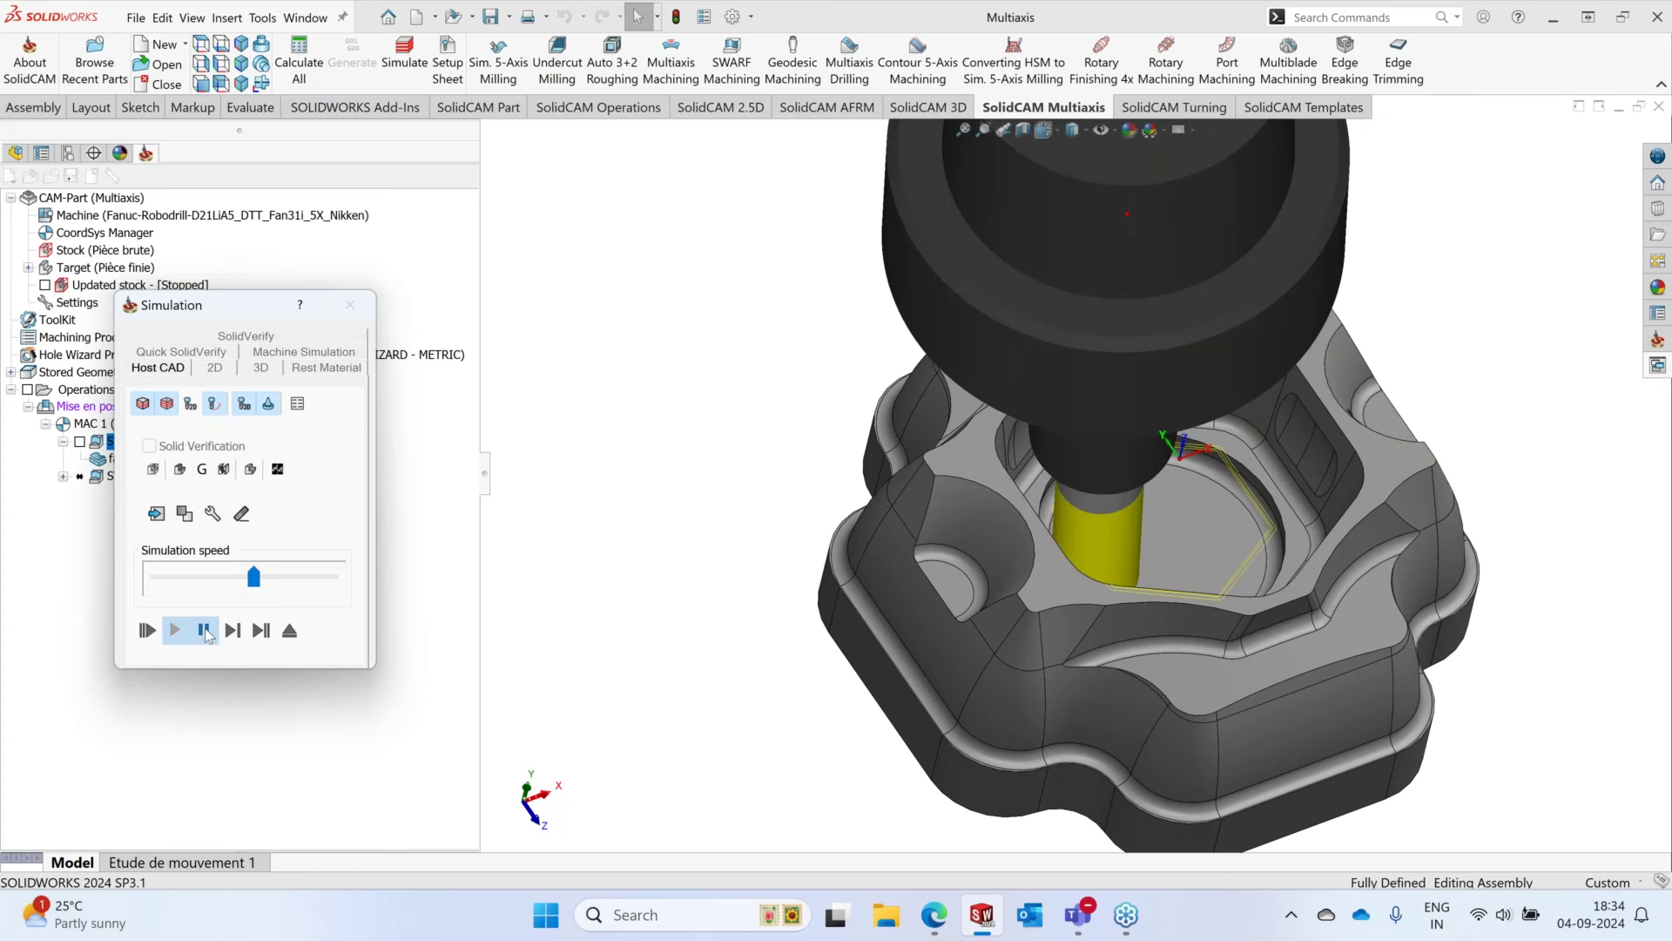
click(289, 632)
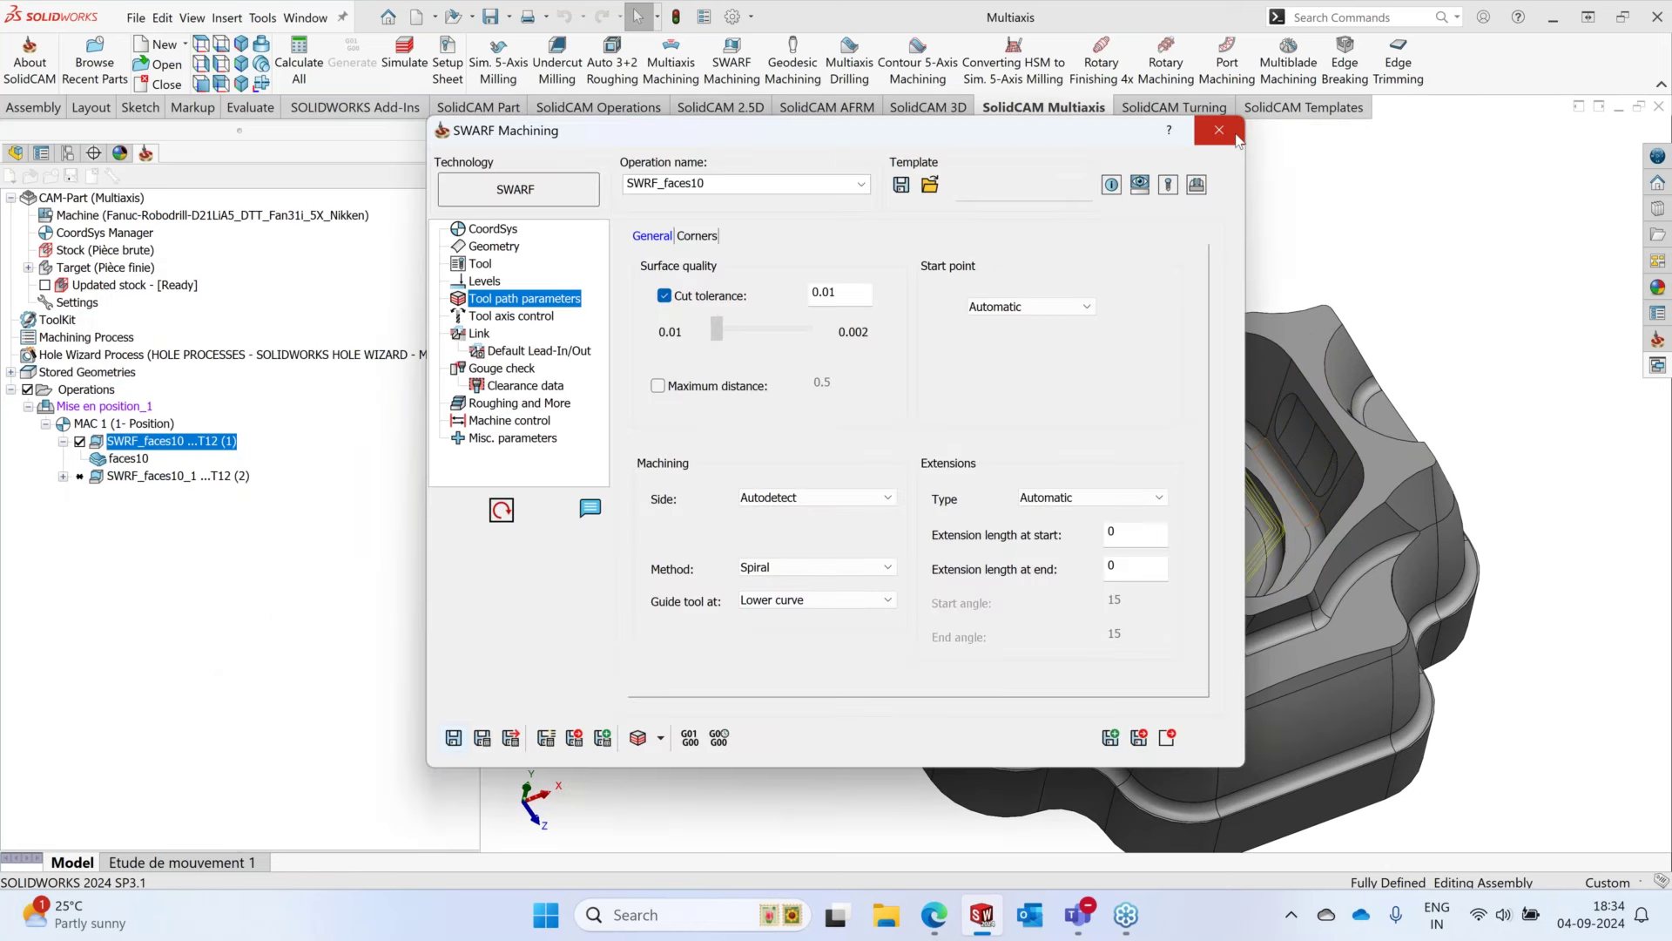
click(1238, 139)
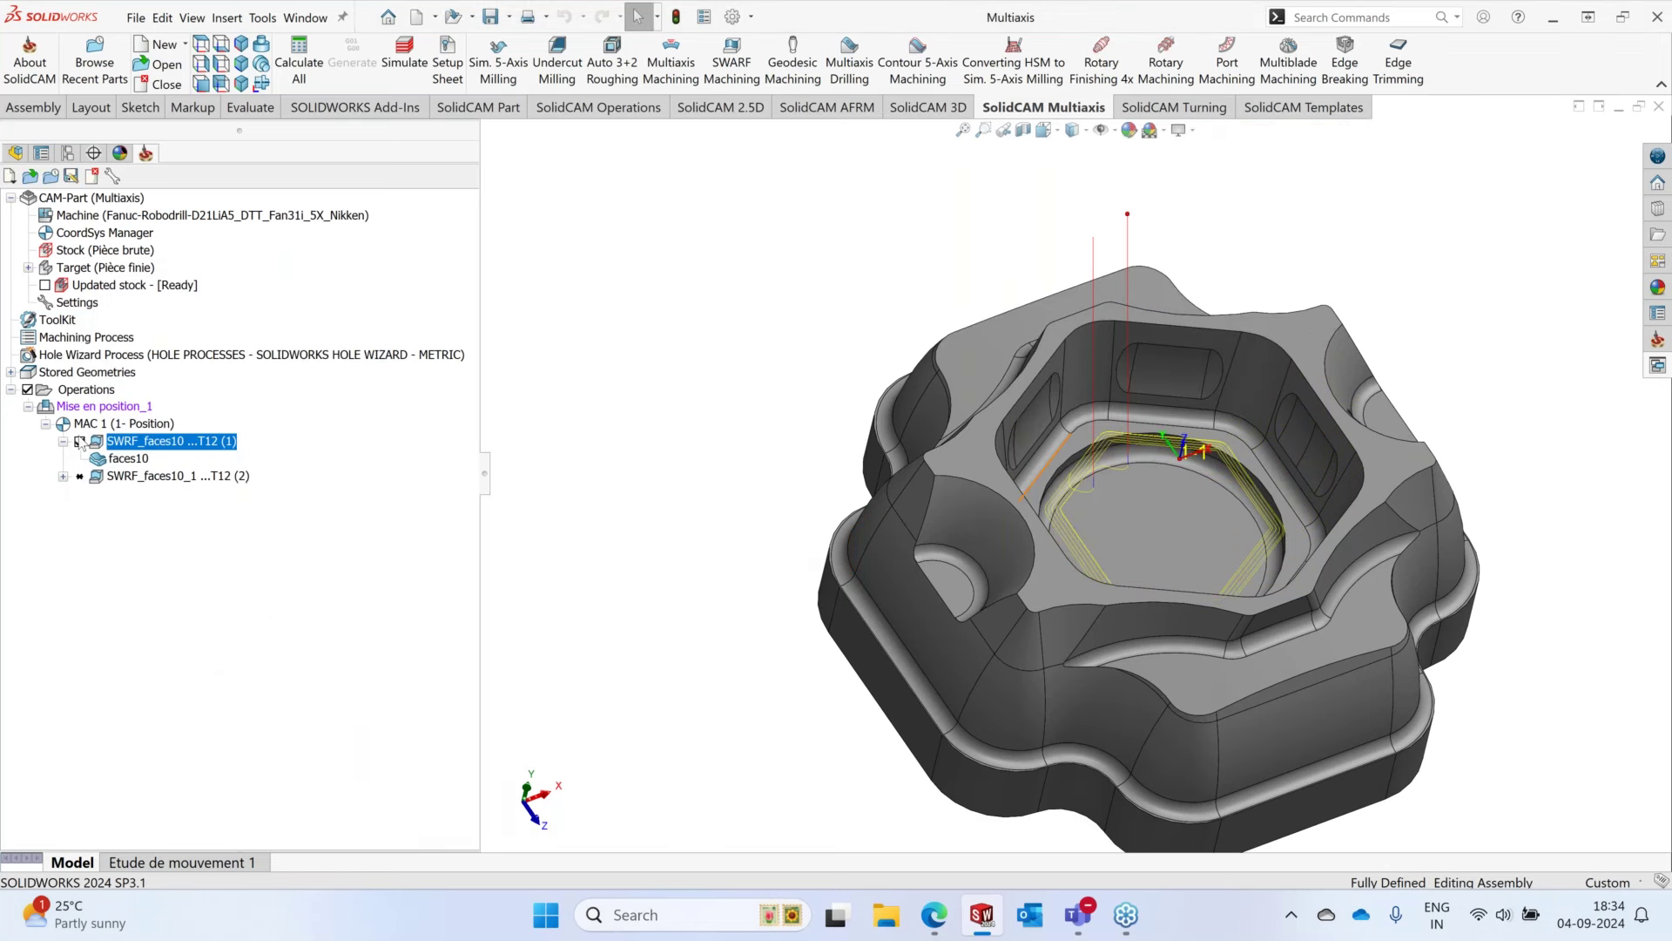
- Calculate the SWRF_faces10_1 operation and inspect its tool path along the pocket walls
right_click(163, 476)
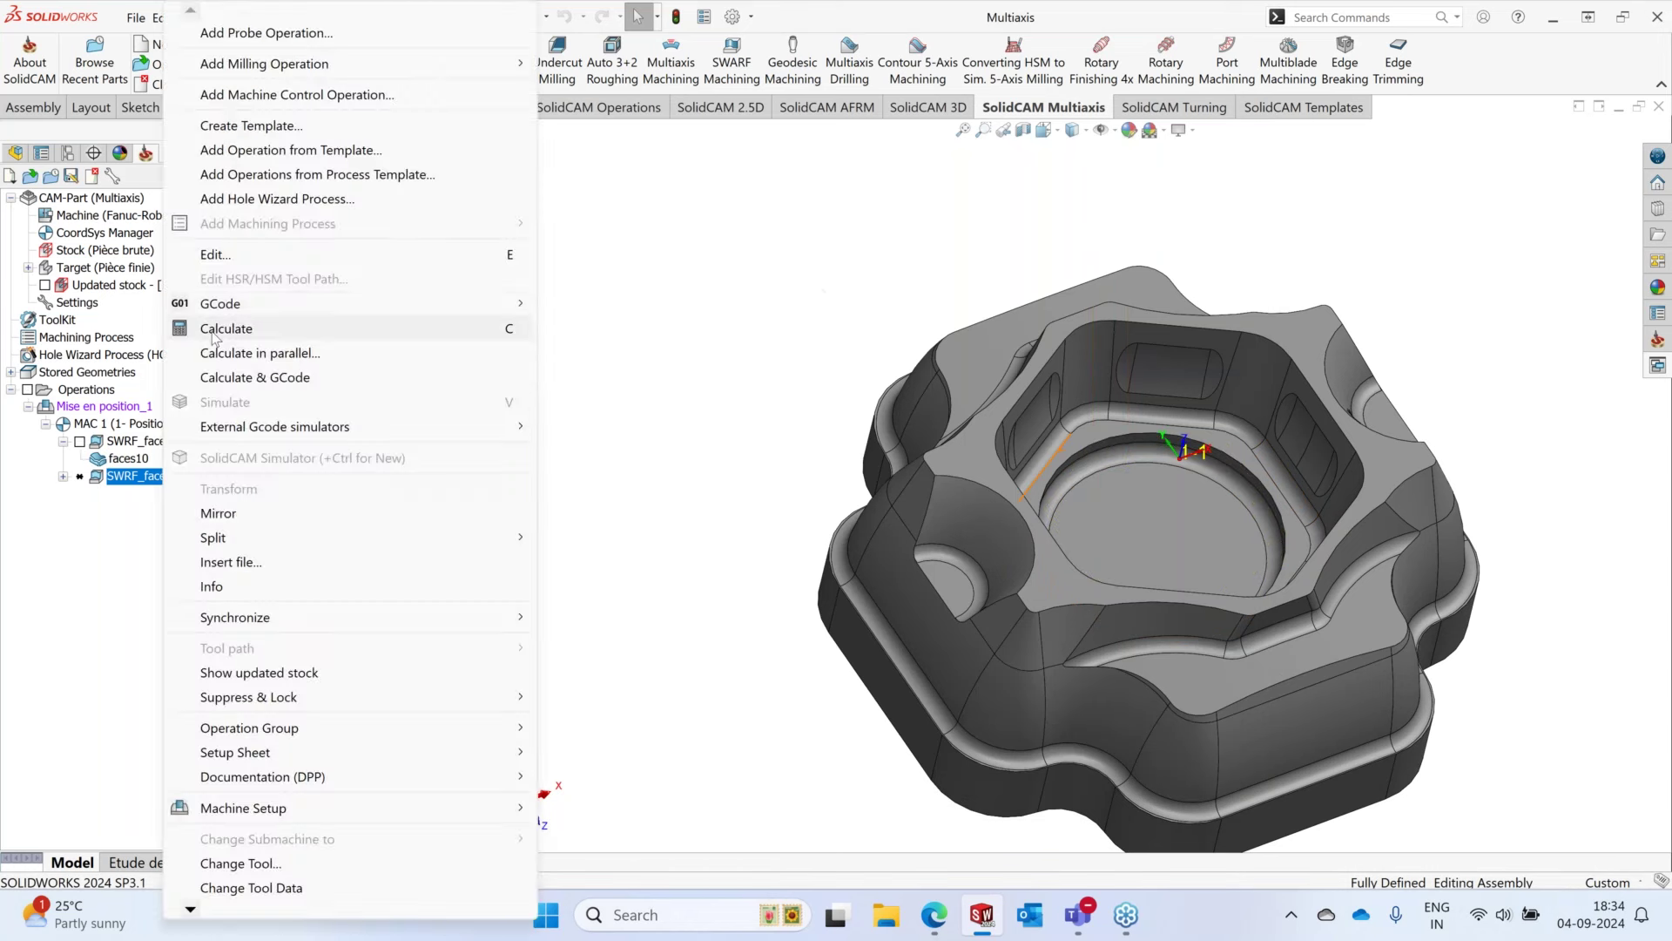
key(Escape)
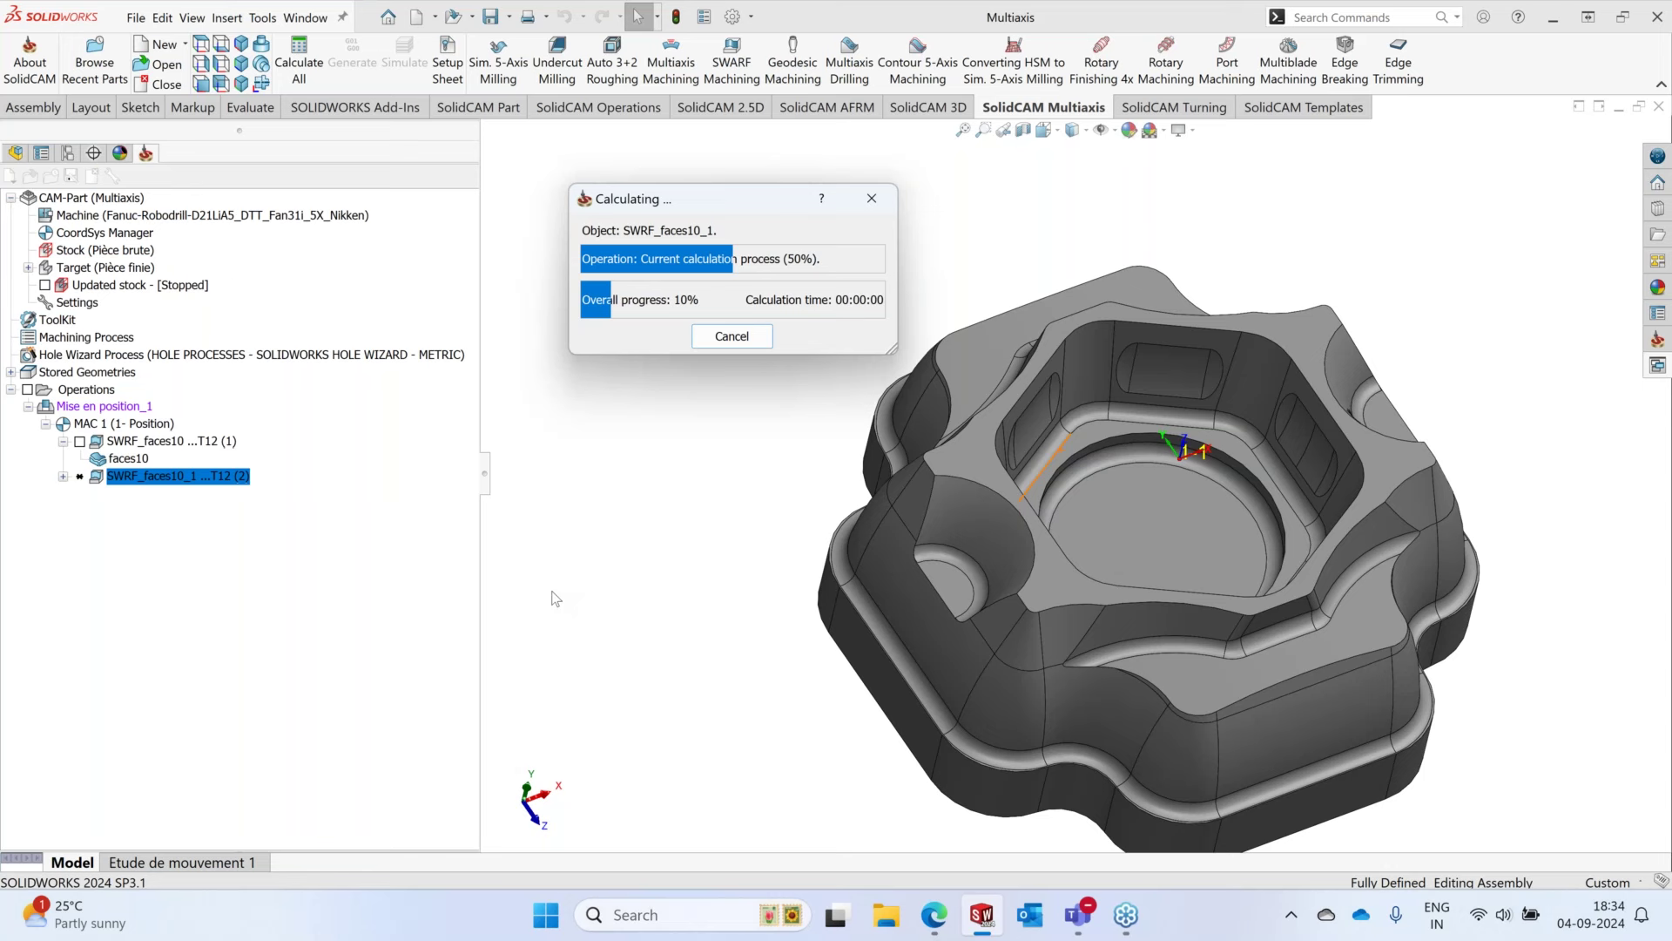
middle_drag(1158, 470, 1123, 509)
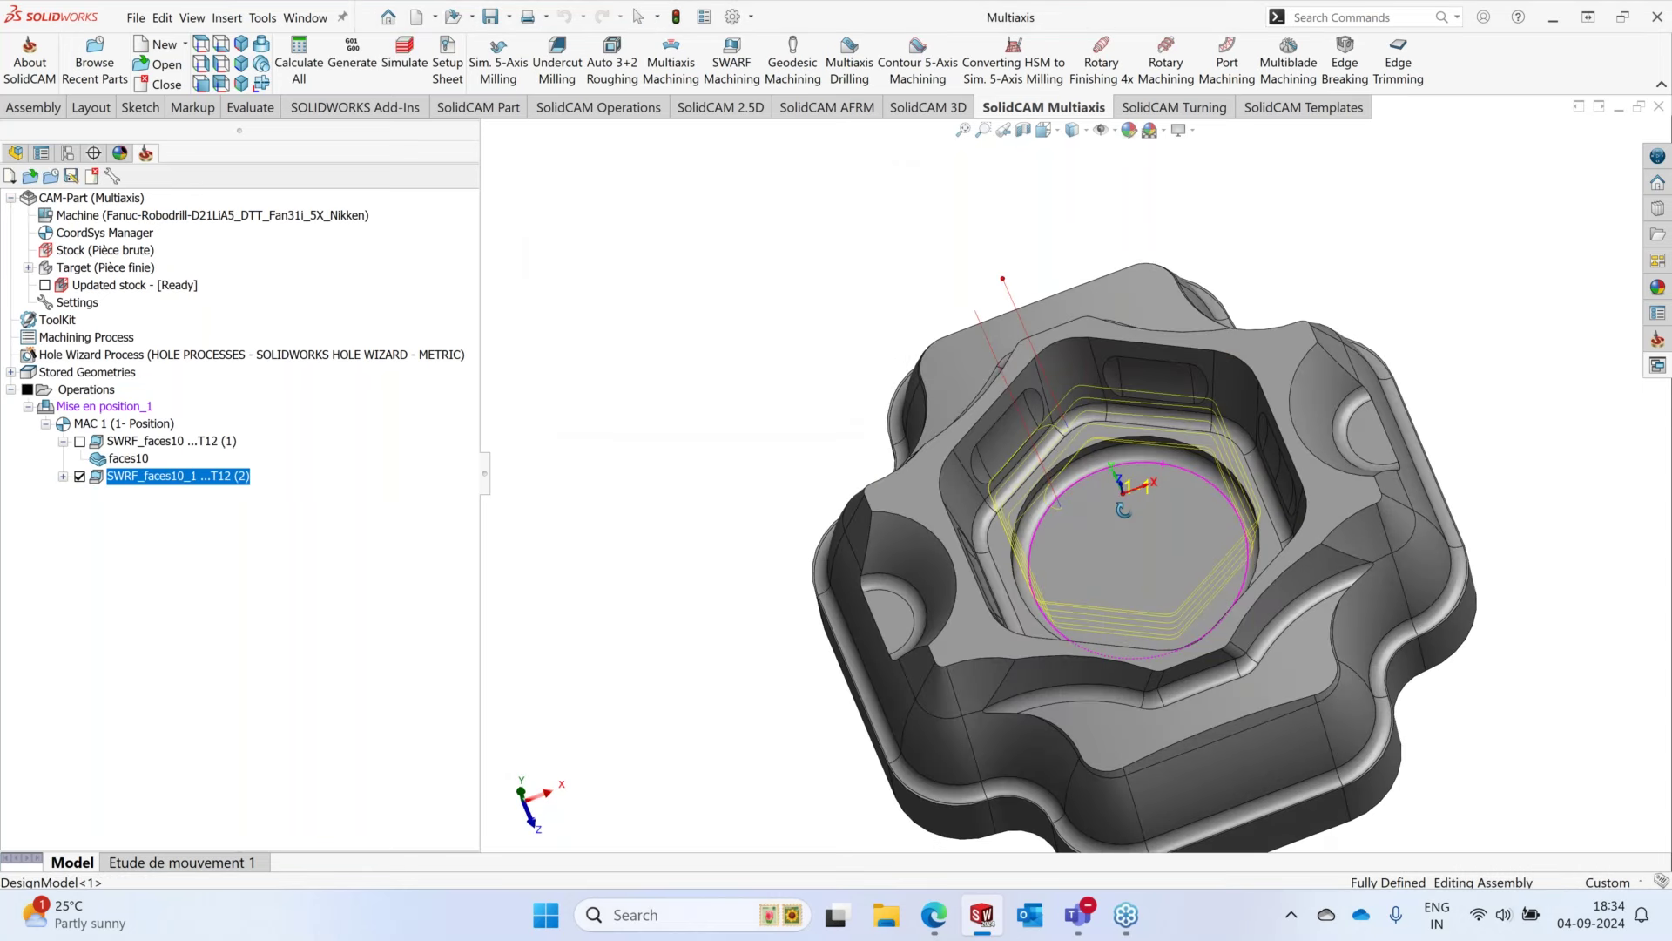
scroll(1024, 484, down, 5)
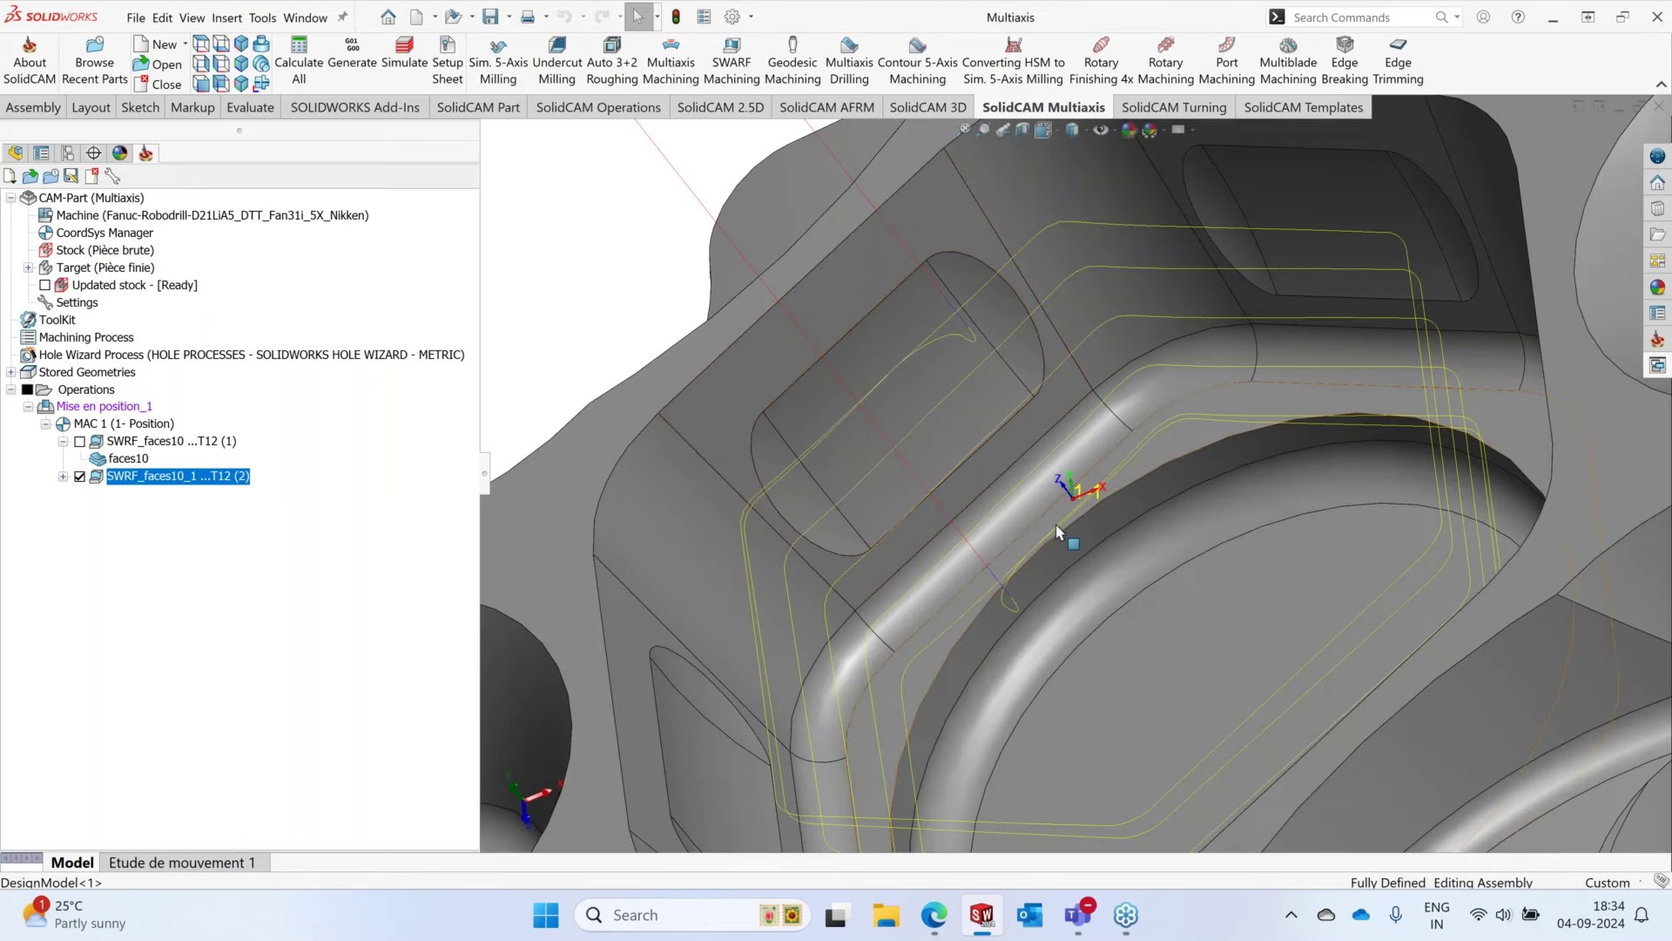
scroll(998, 485, up, 4)
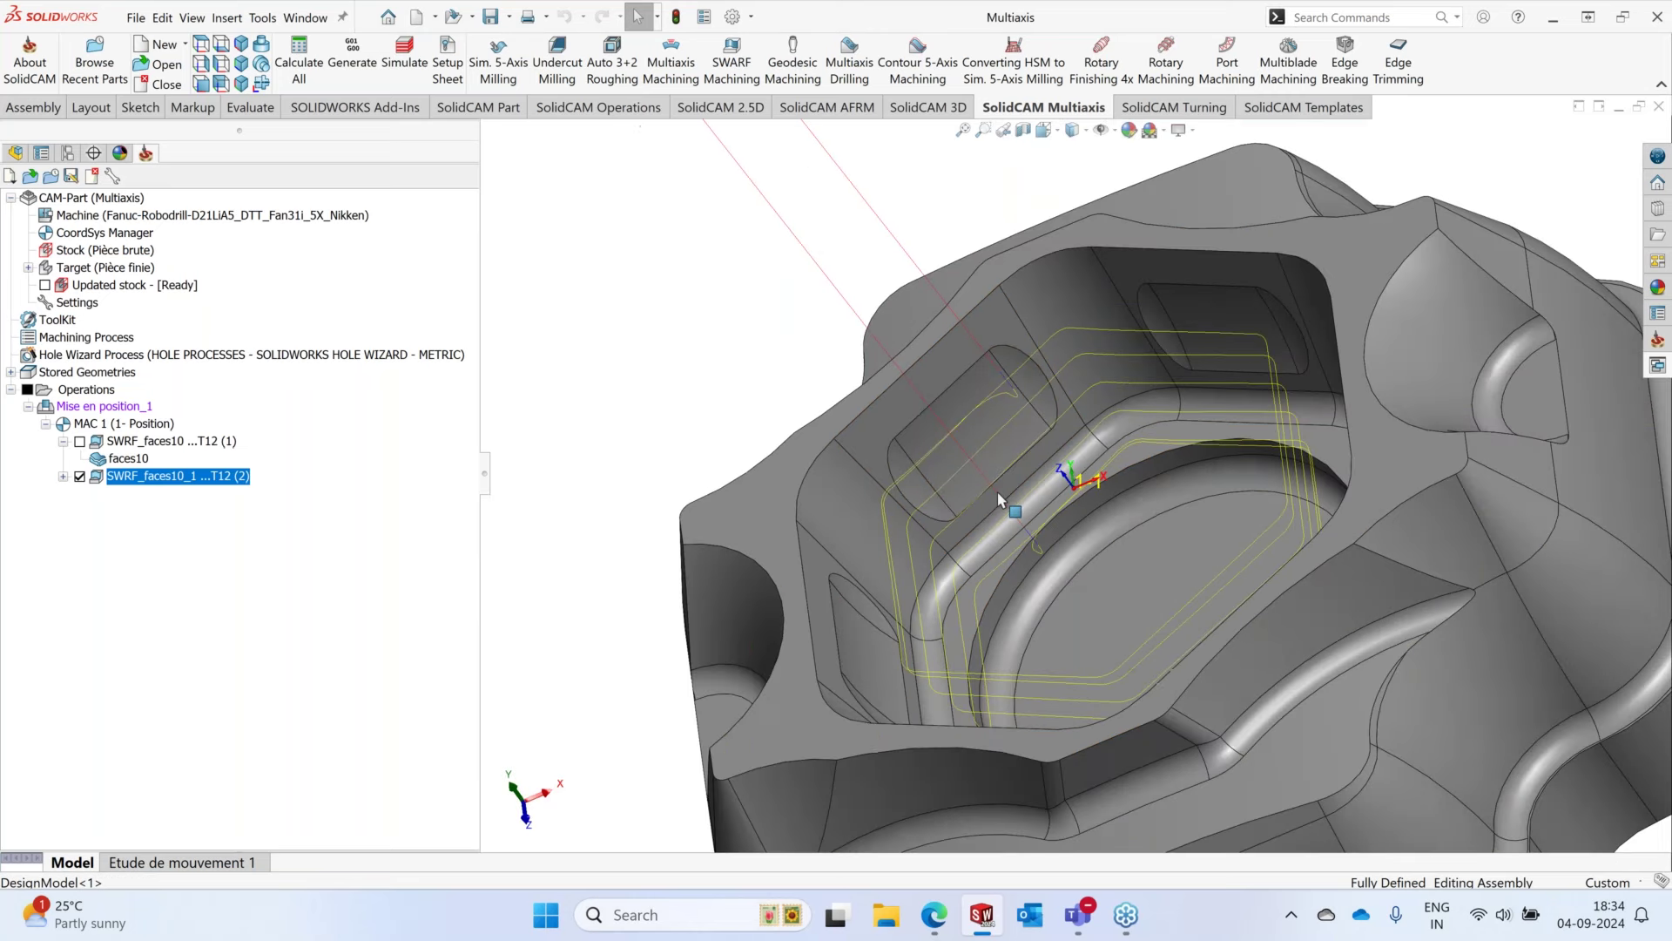
middle_drag(998, 499, 1030, 459)
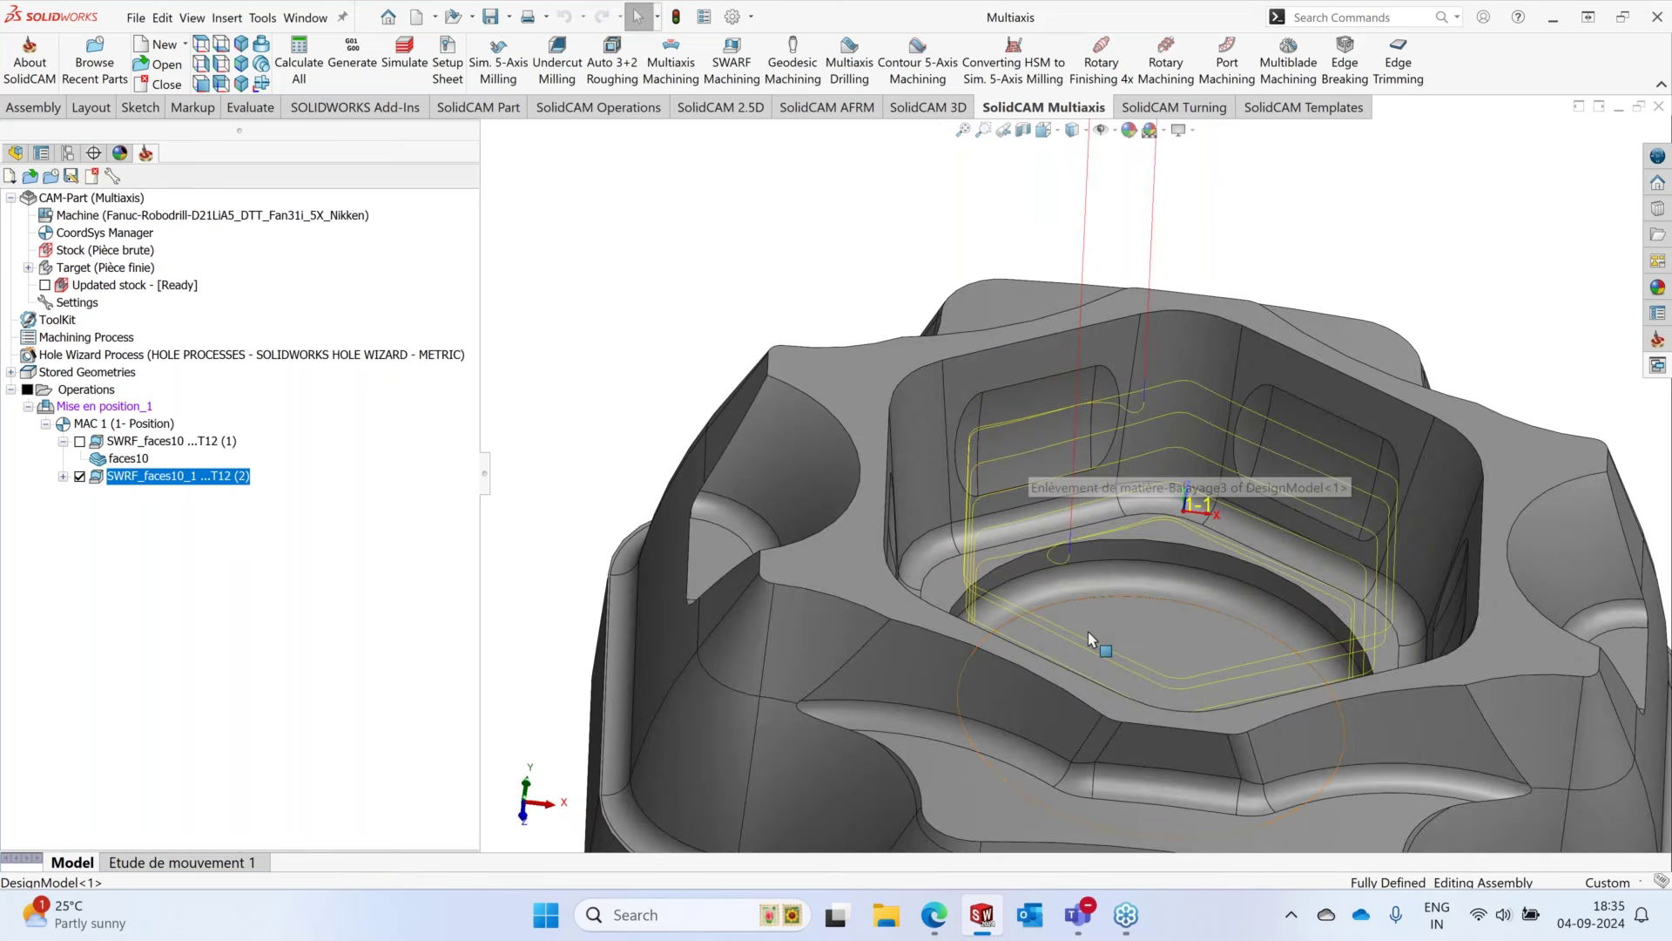
- Hide the SWRF_faces10_1 tool path and collapse the geometry listed under the SWRF_faces10 operation
scroll(1088, 638, up, 2)
scroll(1089, 639, up, 2)
middle_drag(1088, 639, 1081, 616)
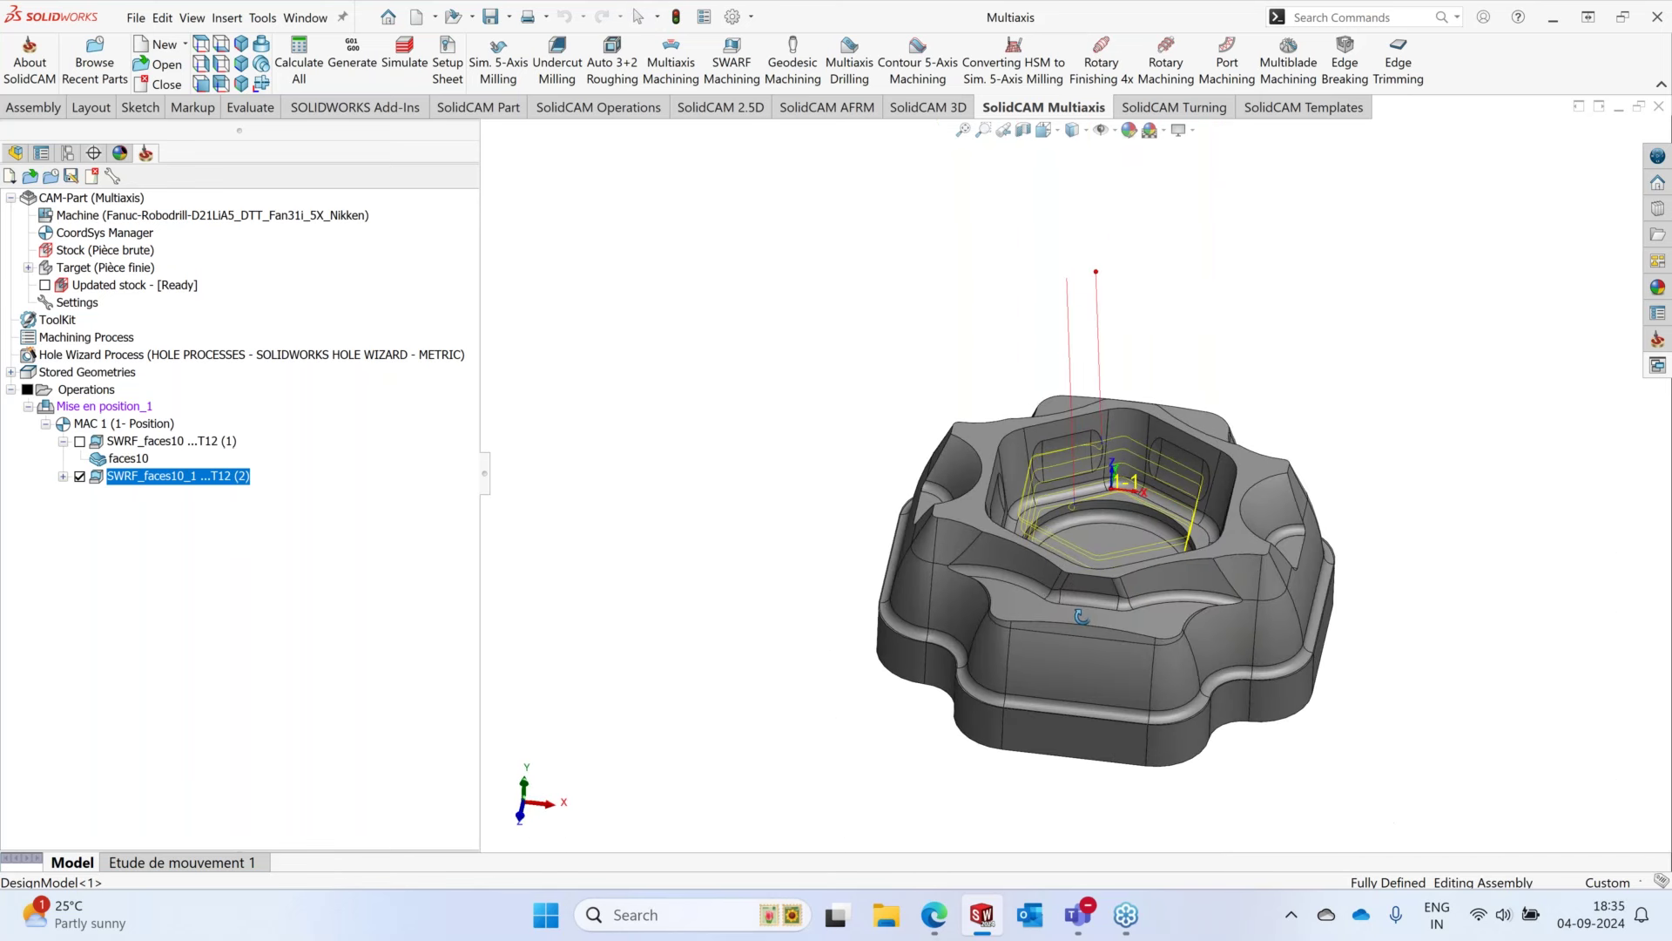
scroll(1132, 531, down, 3)
click(79, 478)
click(63, 442)
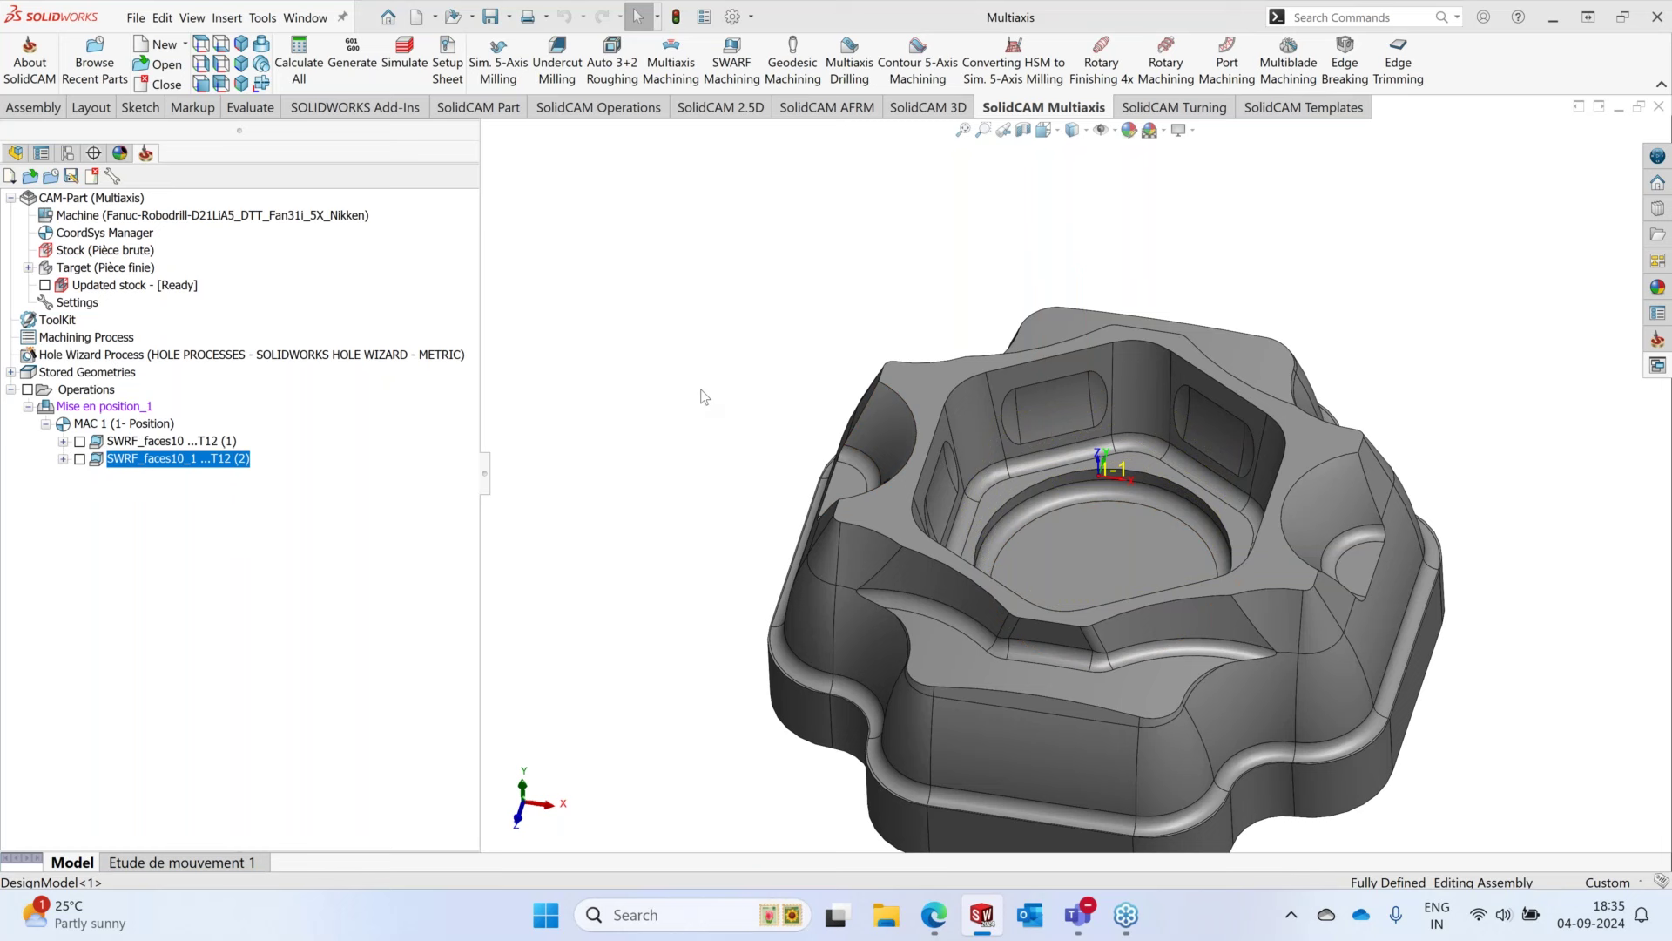
- Open the CAM-Part EdgeBreaking_UnsharpEdges from the 5-EDGEBREAKING folder's EdgeBreaking_CornerImprovement subfolder, without locating the original model manually
click(262, 17)
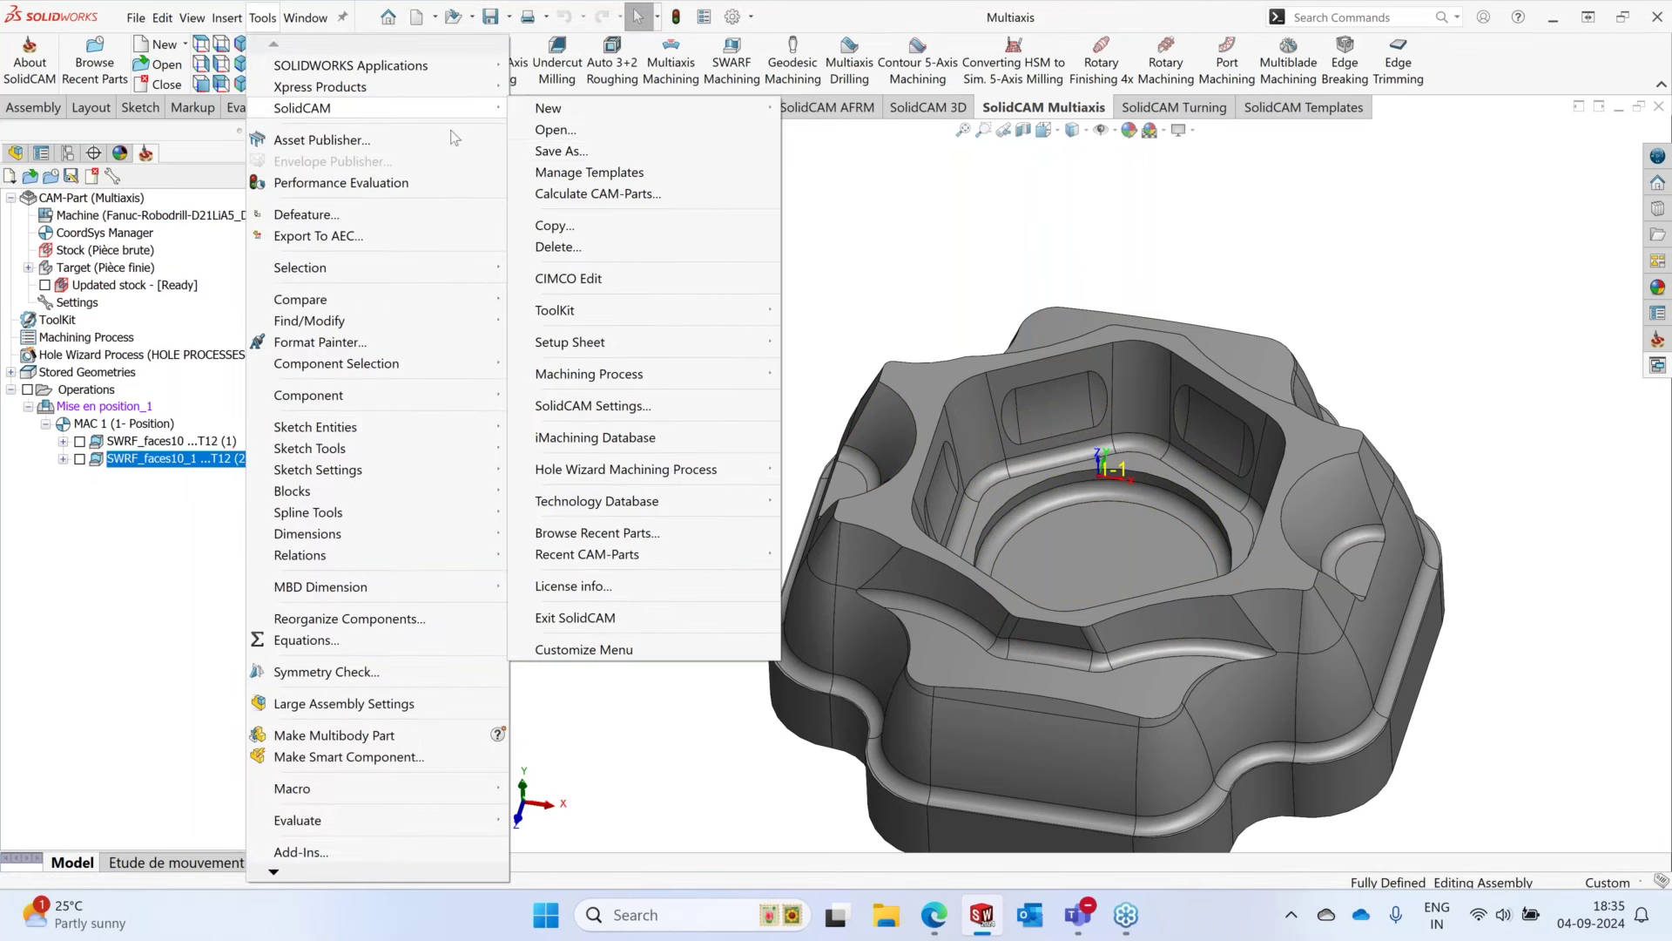
click(591, 131)
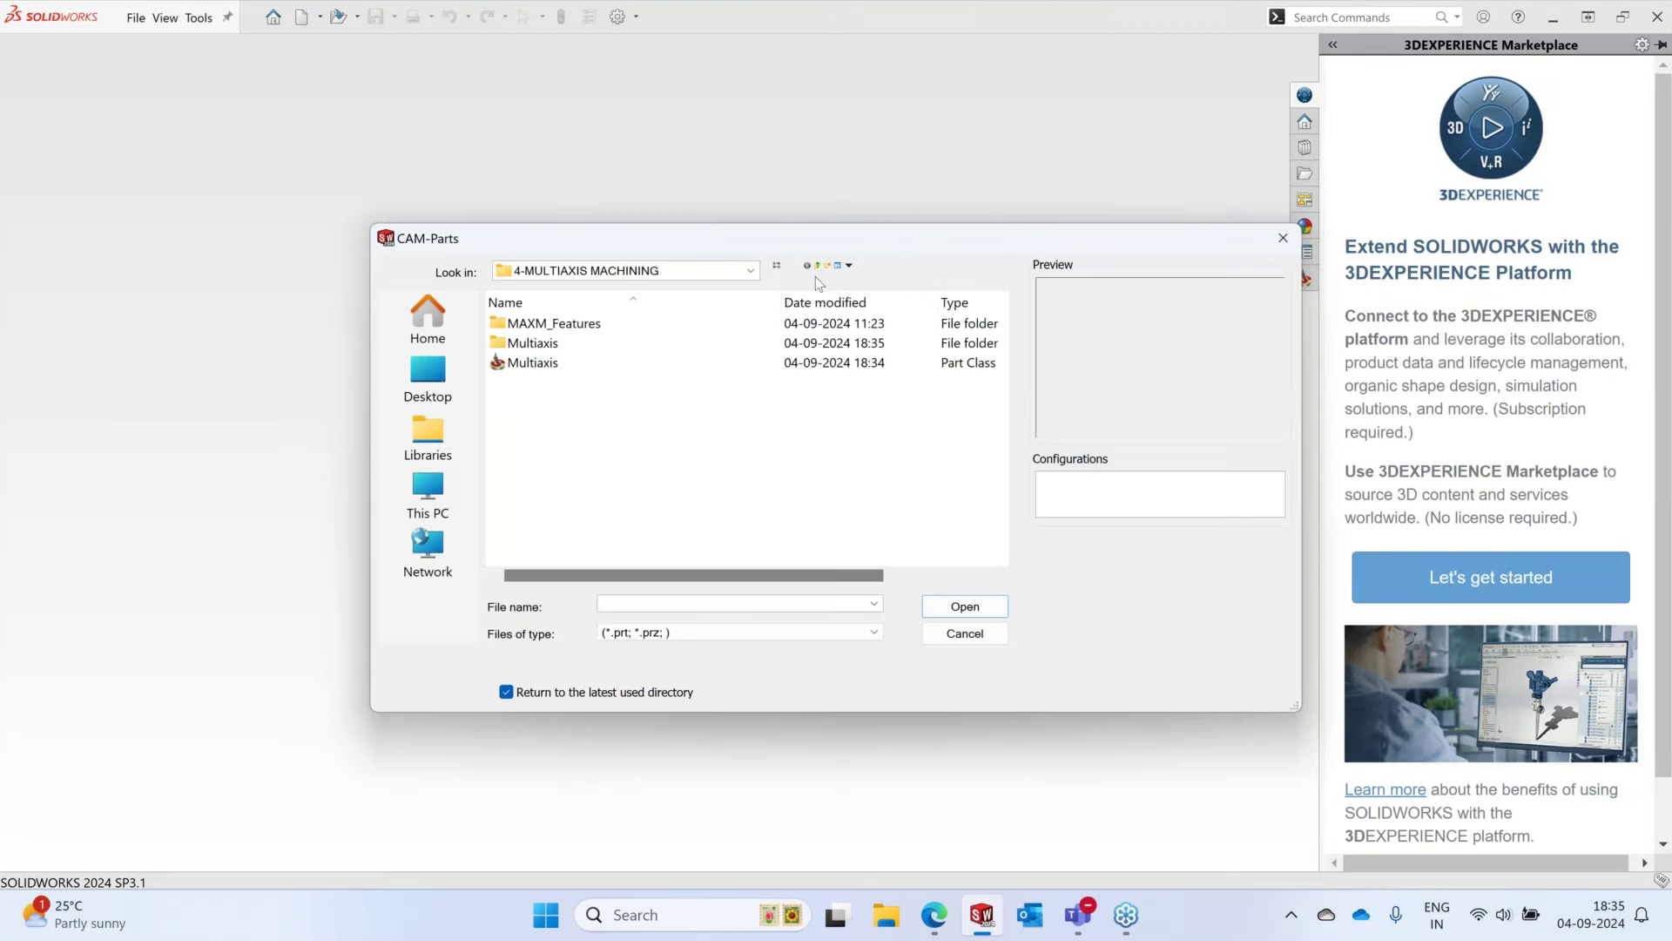
click(818, 264)
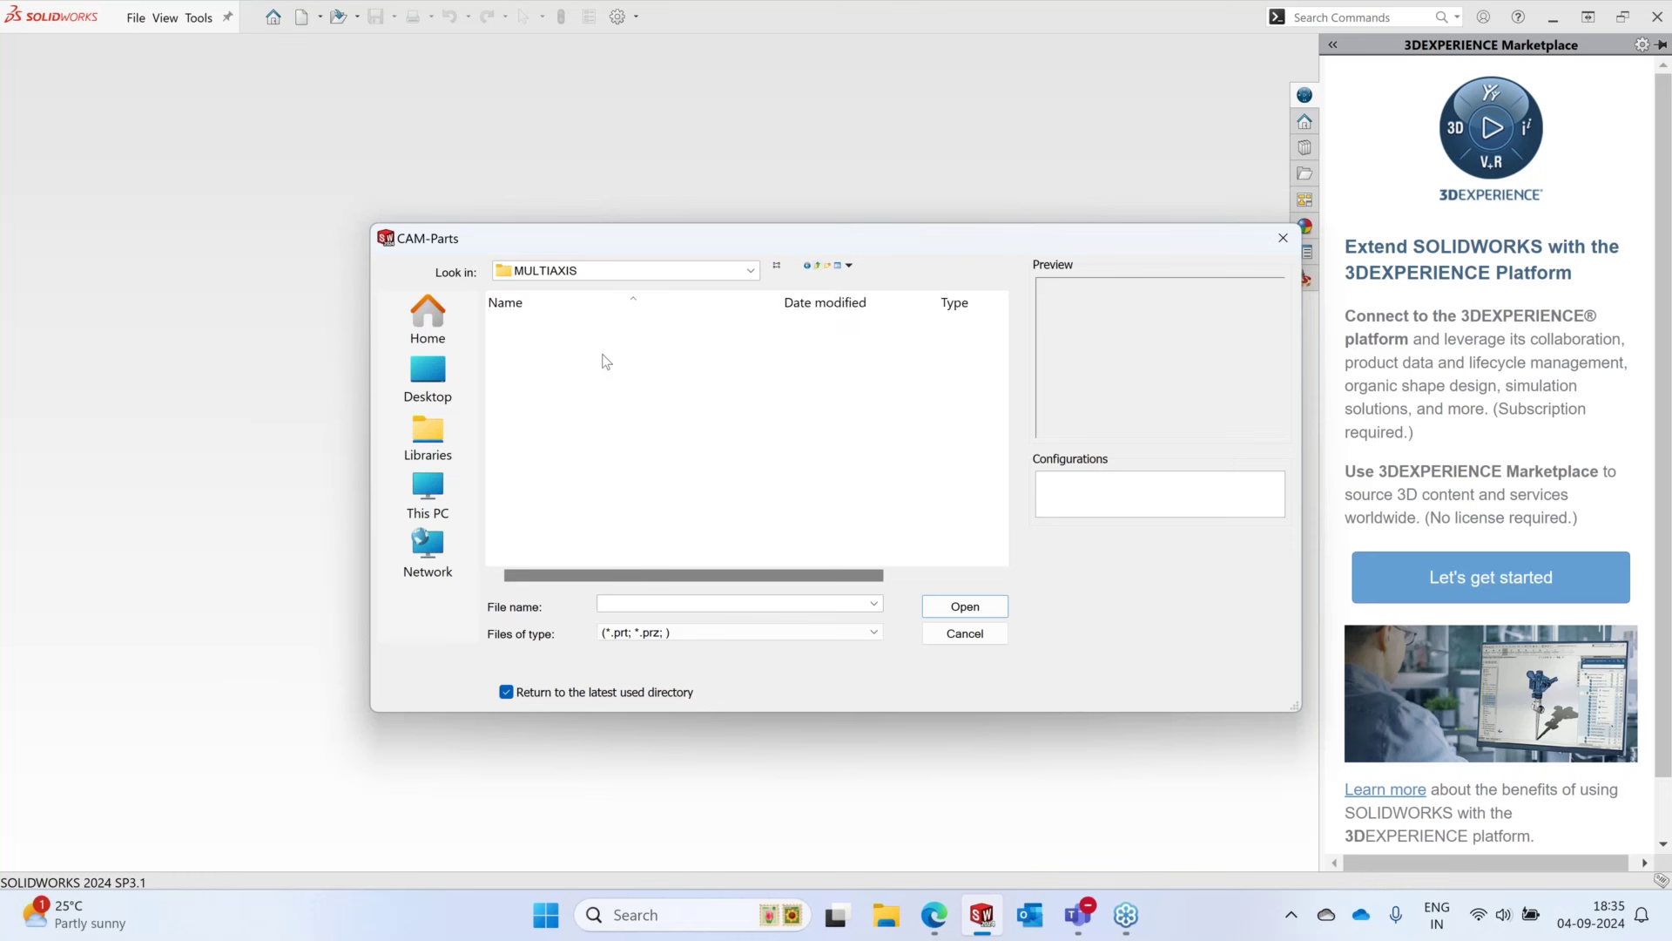
double_click(590, 405)
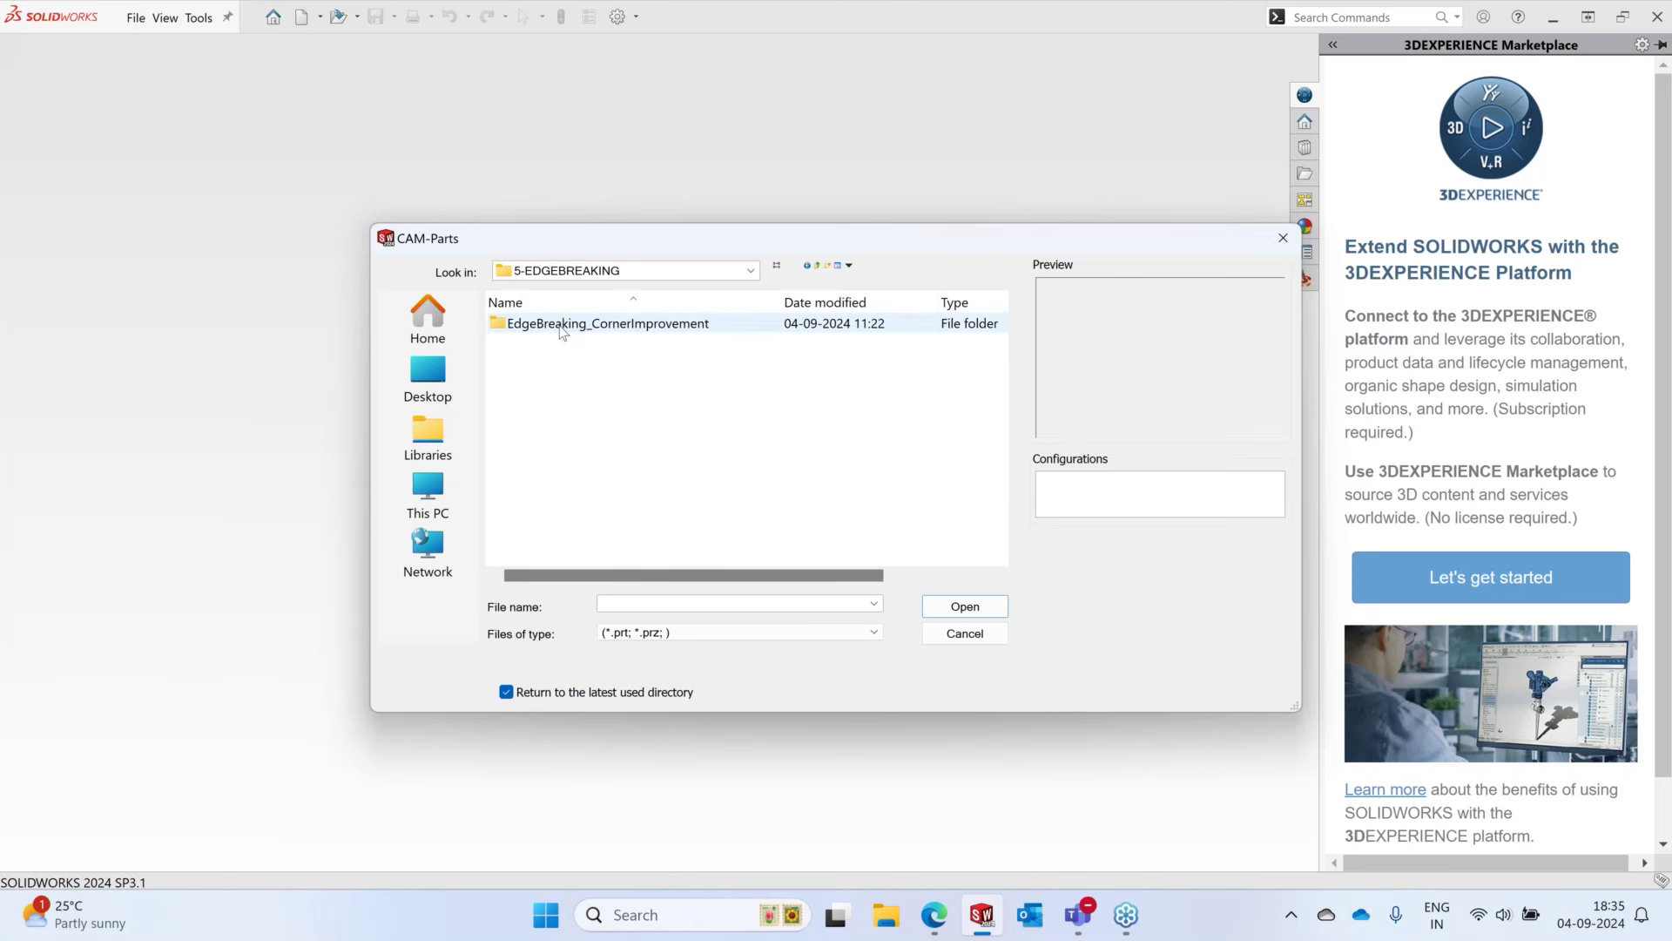
double_click(562, 326)
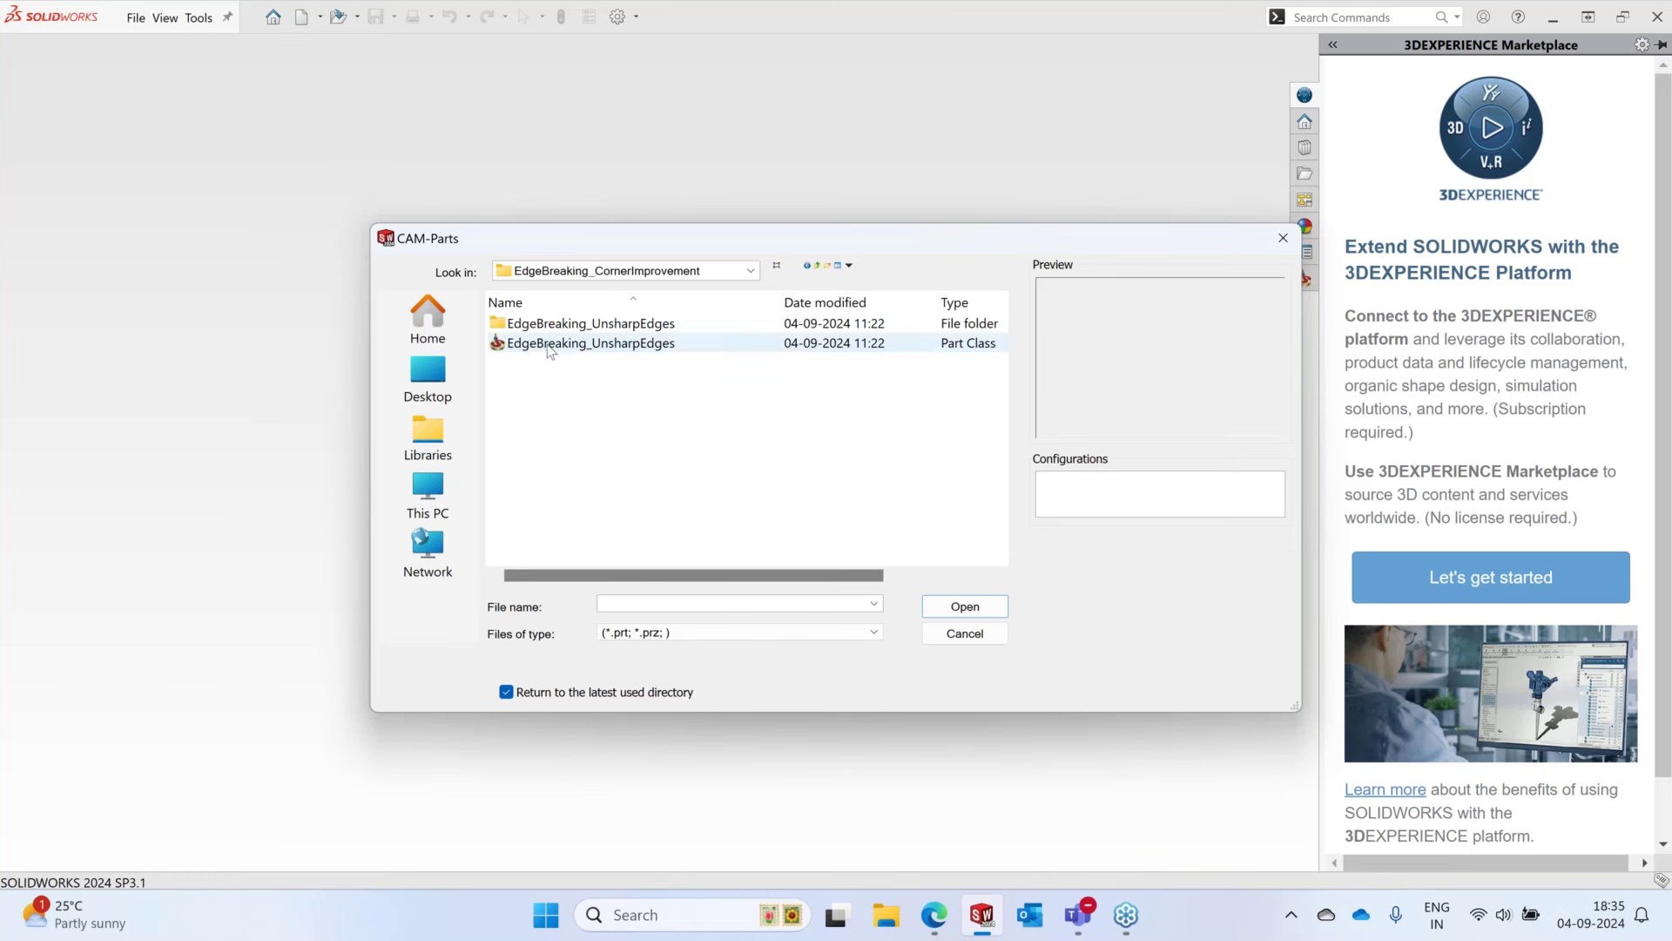
click(601, 343)
click(949, 610)
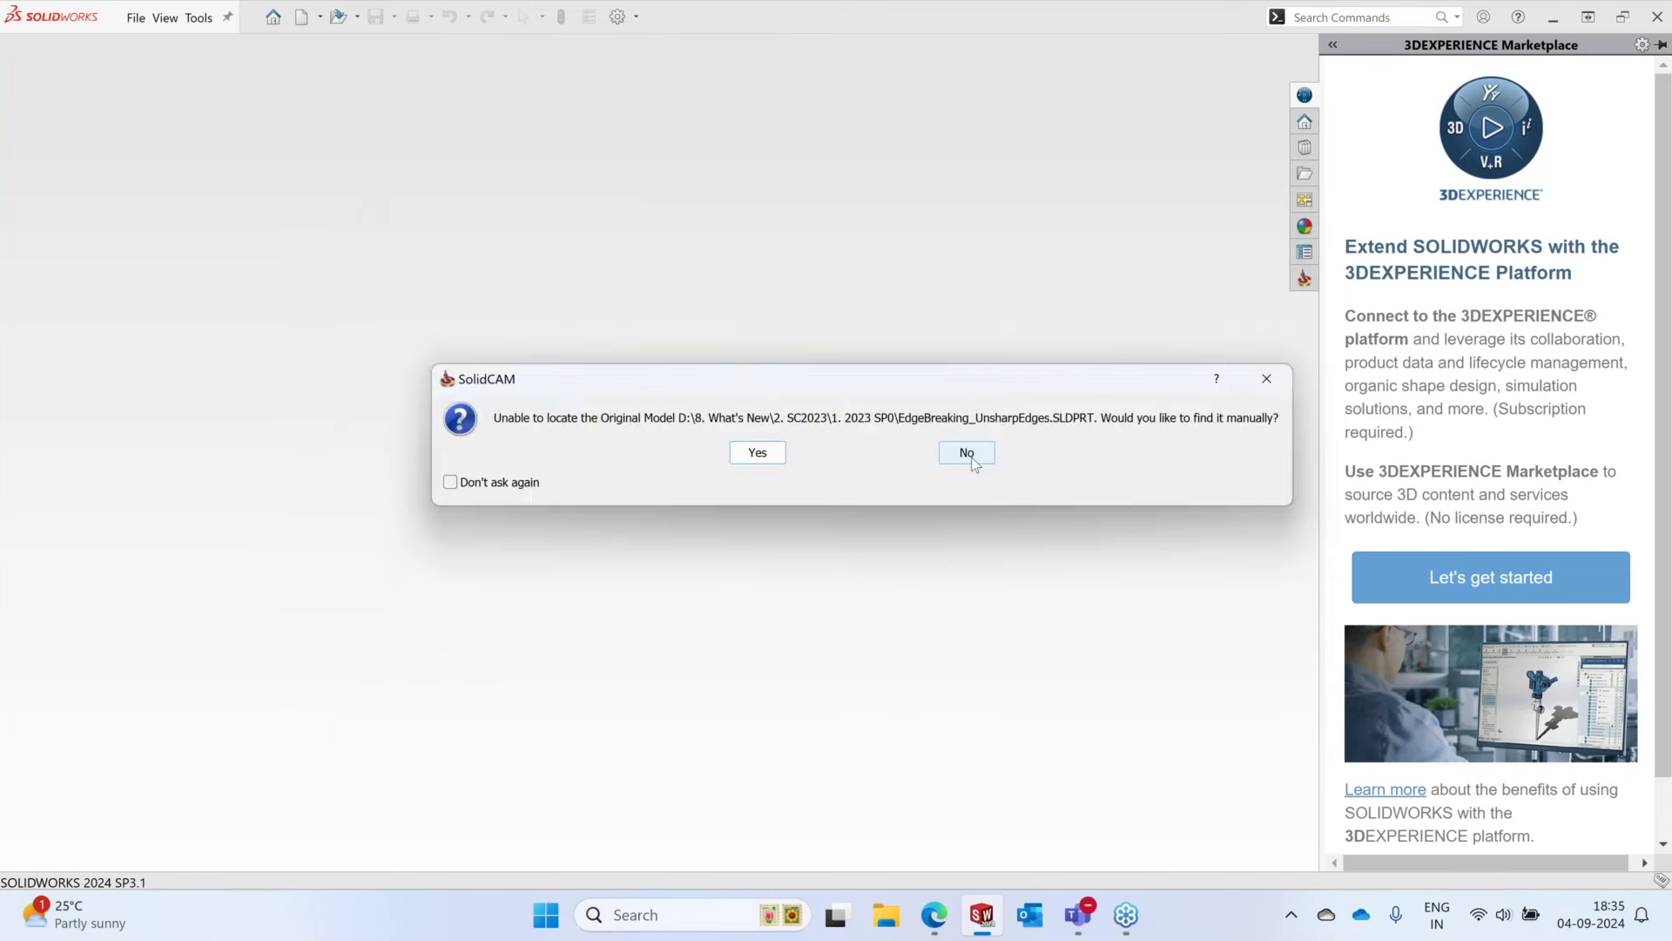
click(969, 454)
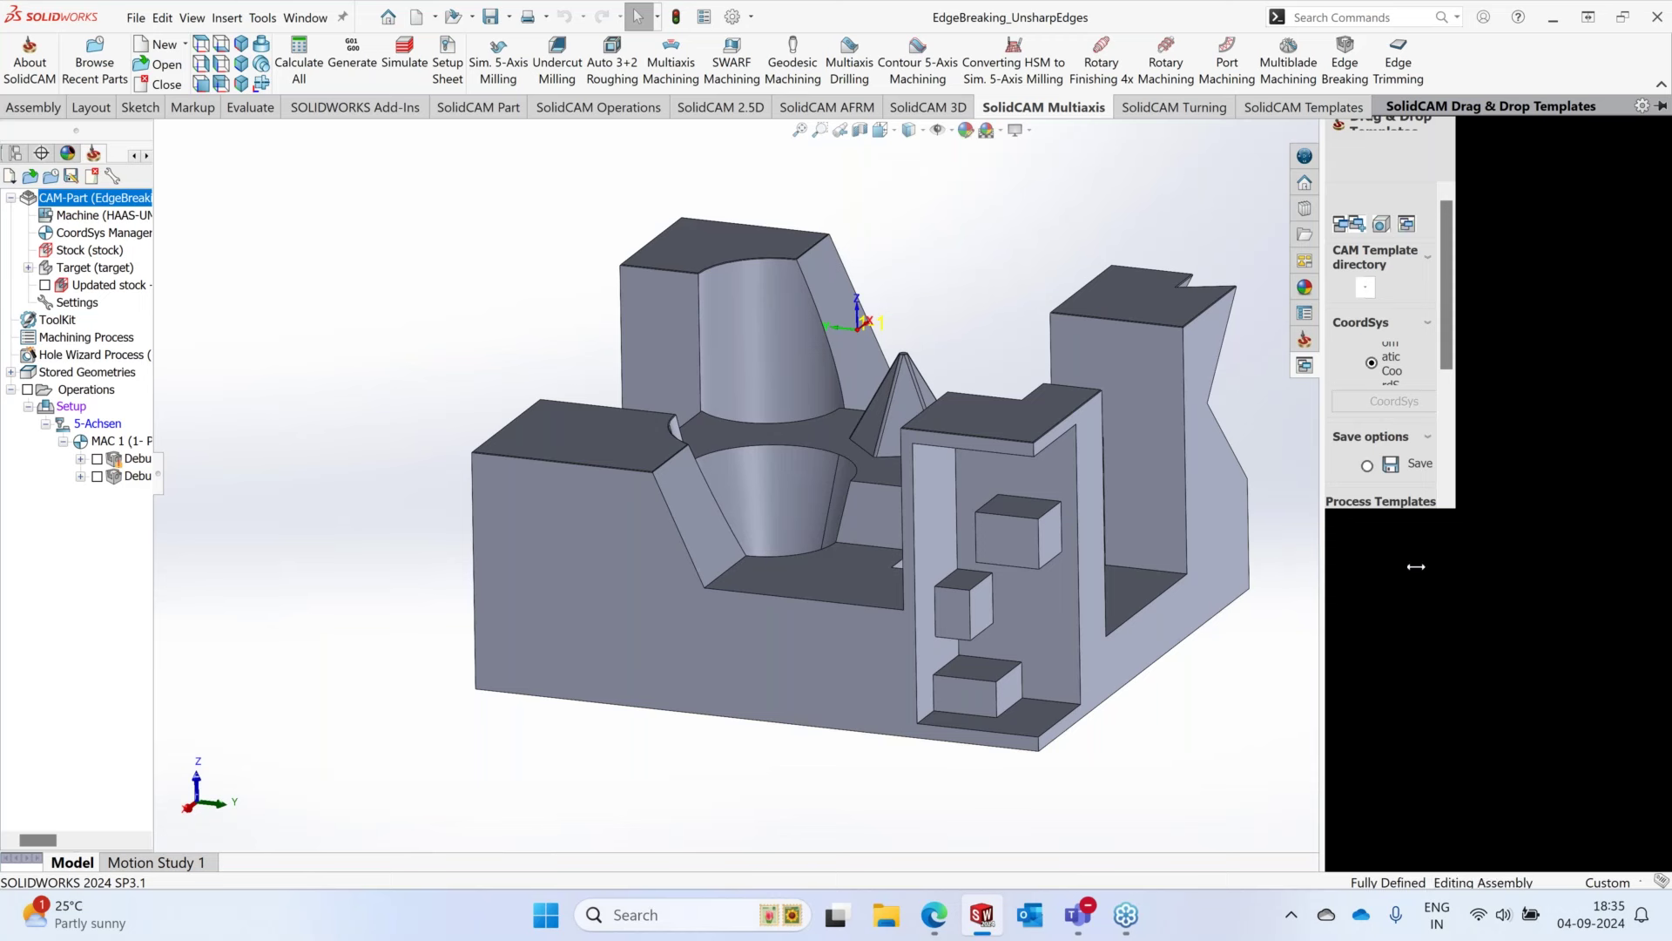
- Widen the CAM tree and inspect the tool paths of Debur_target and Debur_target_2 on the part, leaving only Debur_target_2 displayed
middle_drag(1289, 517, 1202, 601)
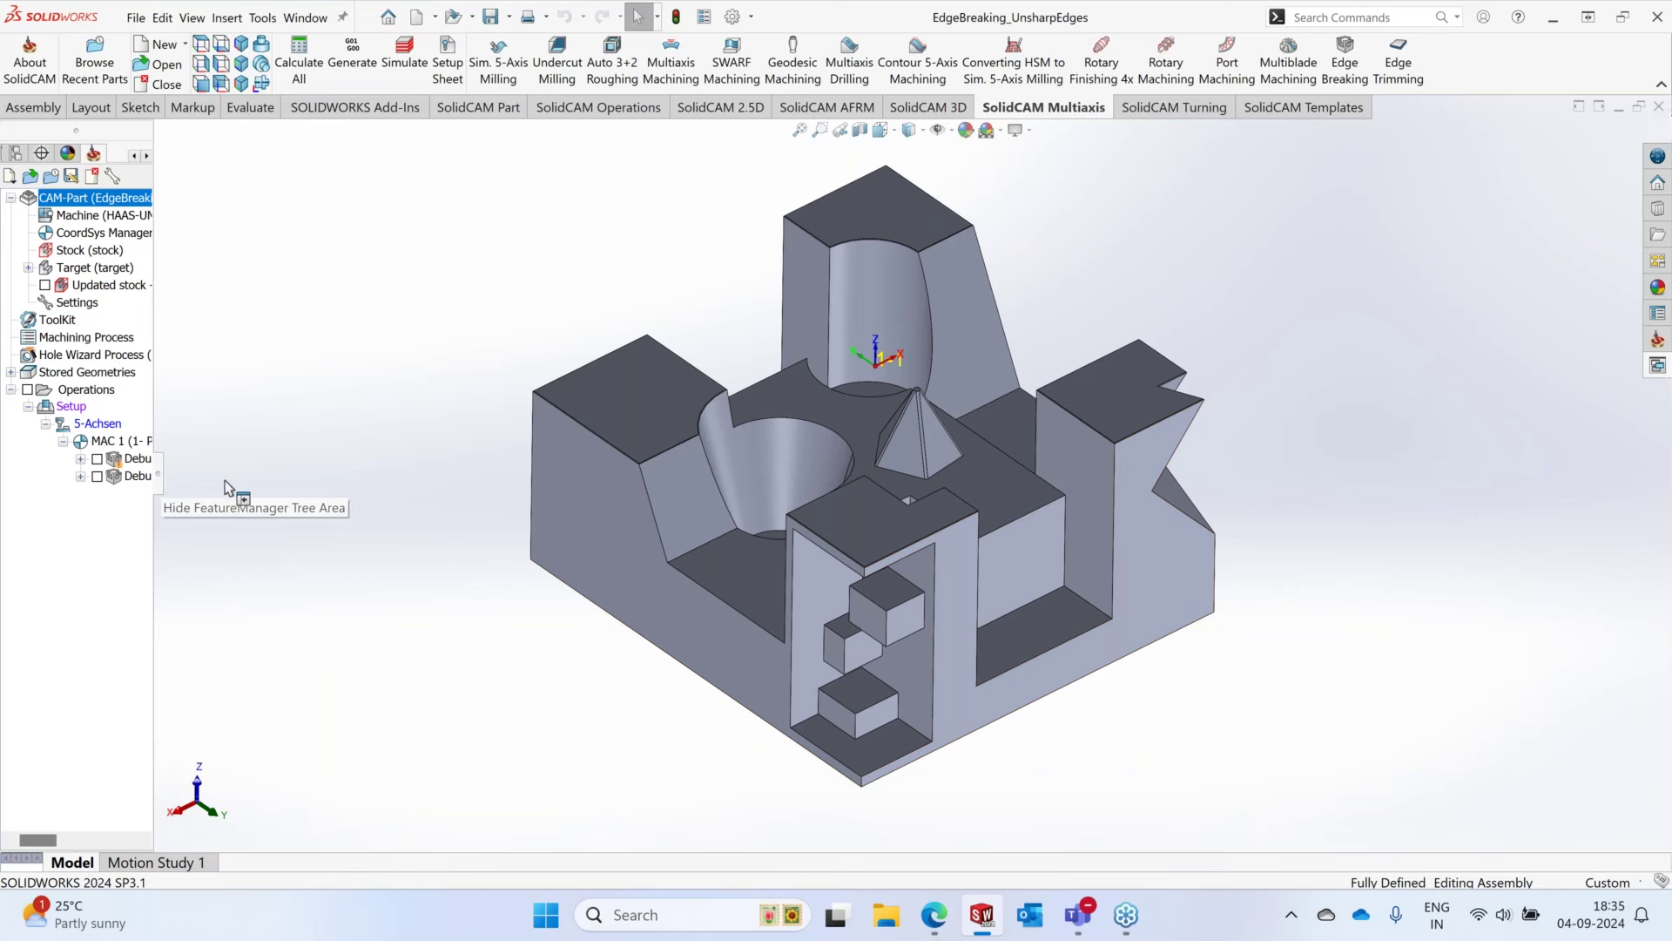
drag(225, 479, 398, 507)
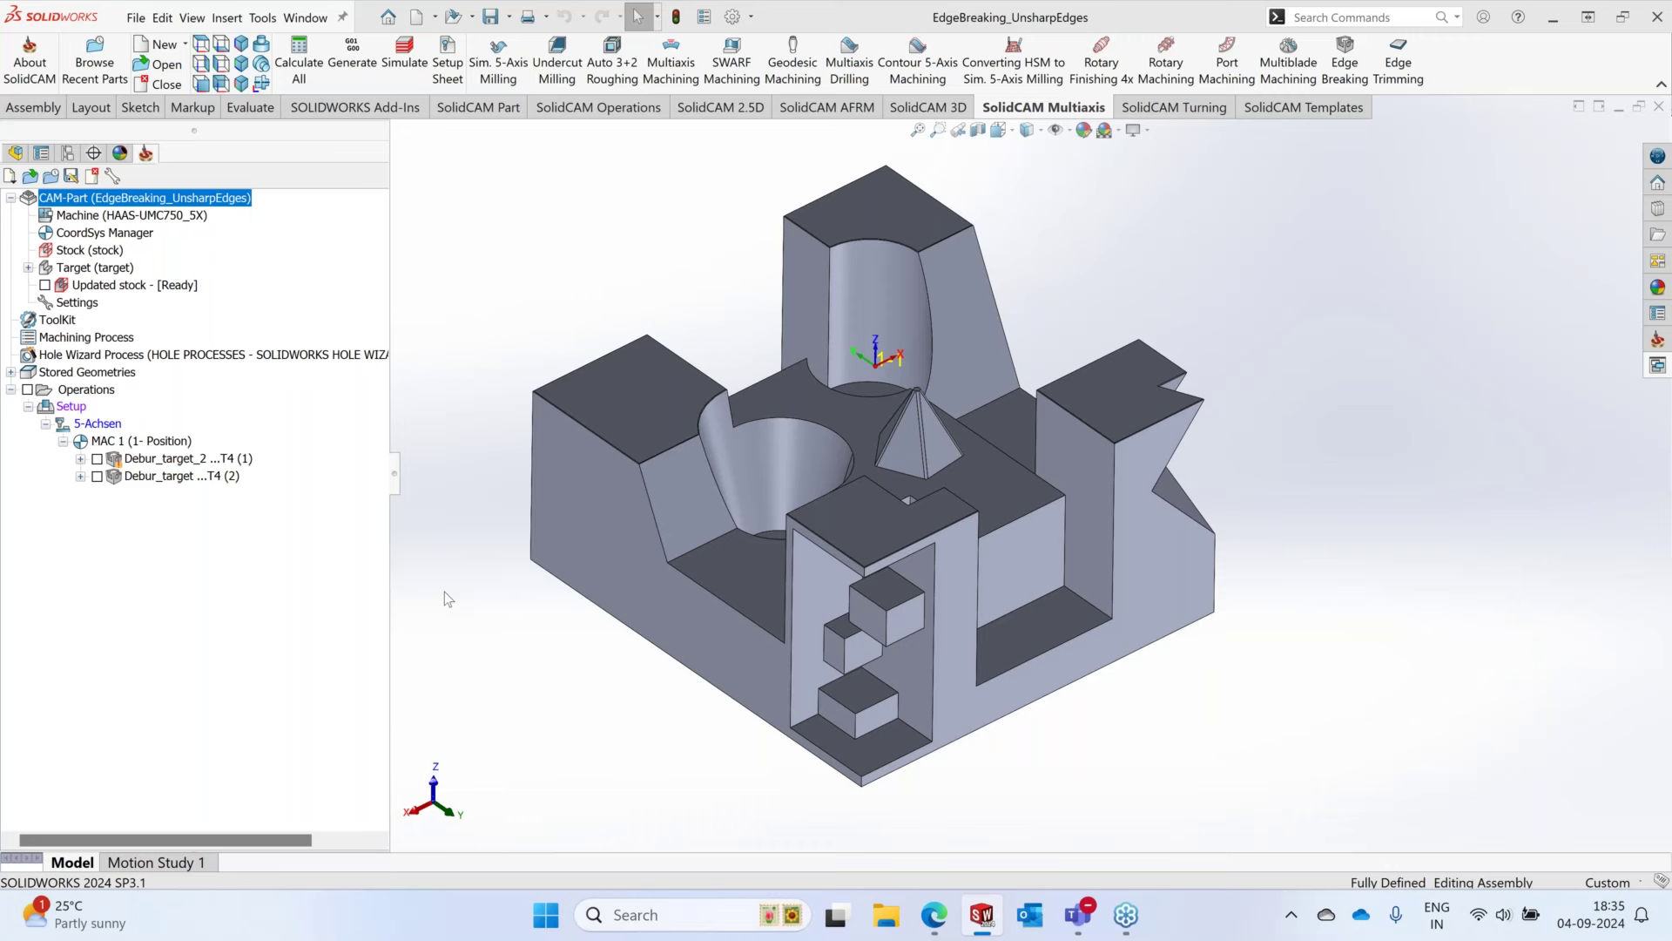
click(99, 476)
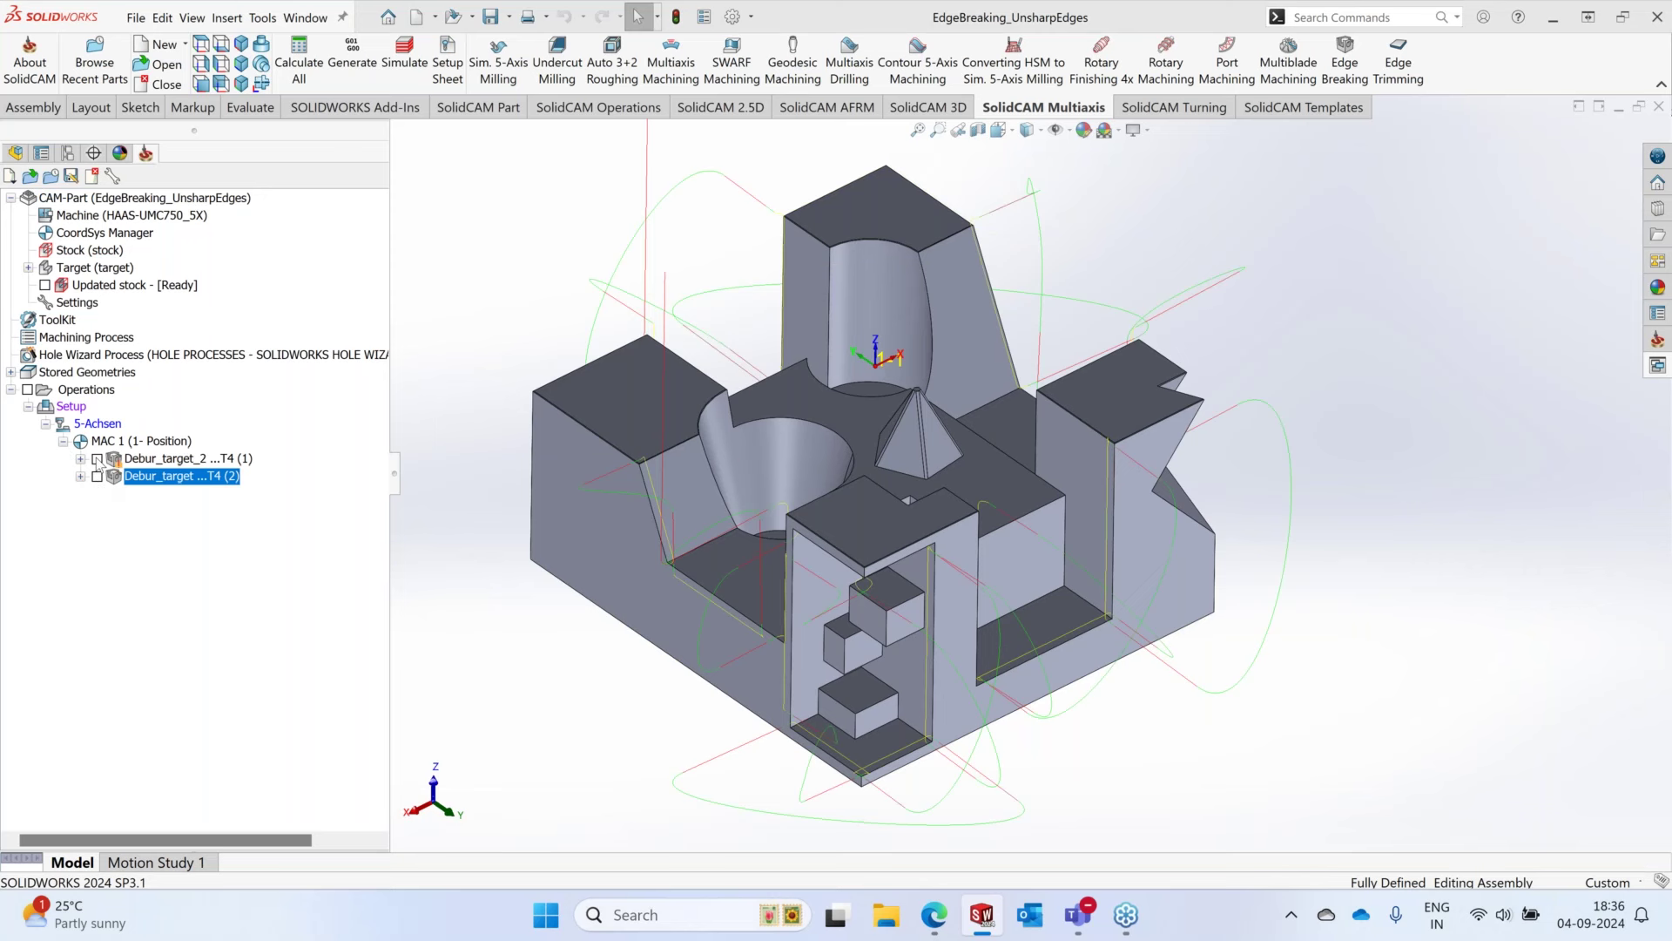
click(98, 459)
middle_drag(871, 392, 958, 562)
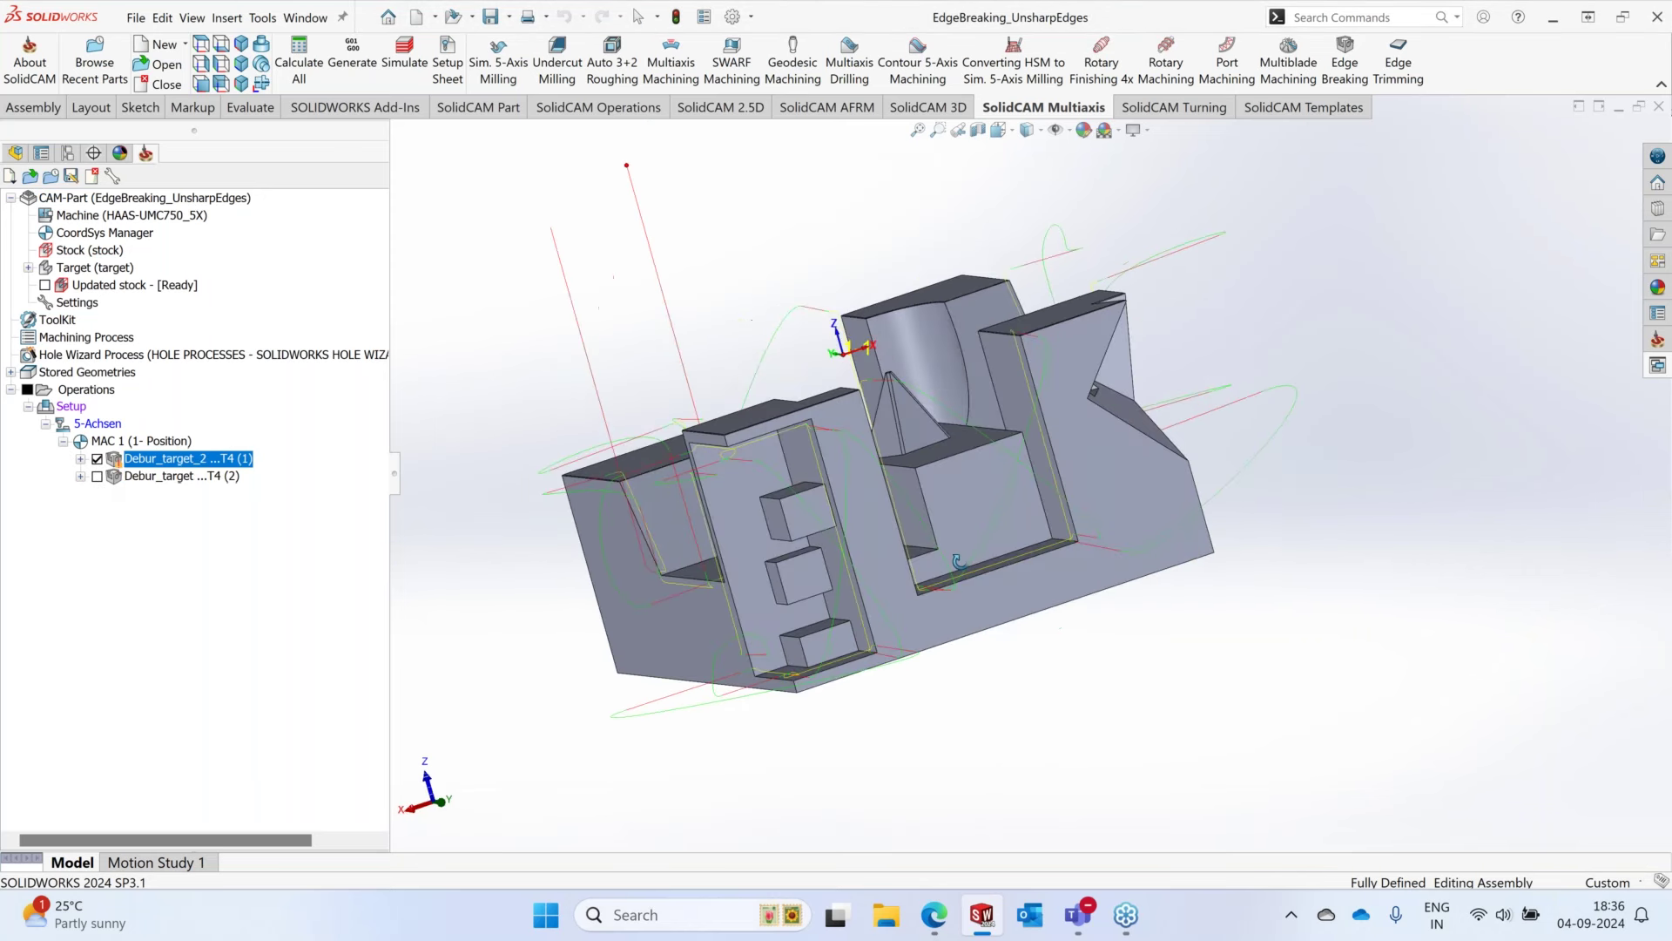
- Open the Debur_target_2 operation for editing and review its taper mill's parameters in the toolkit, keeping the same tool
right_click(170, 461)
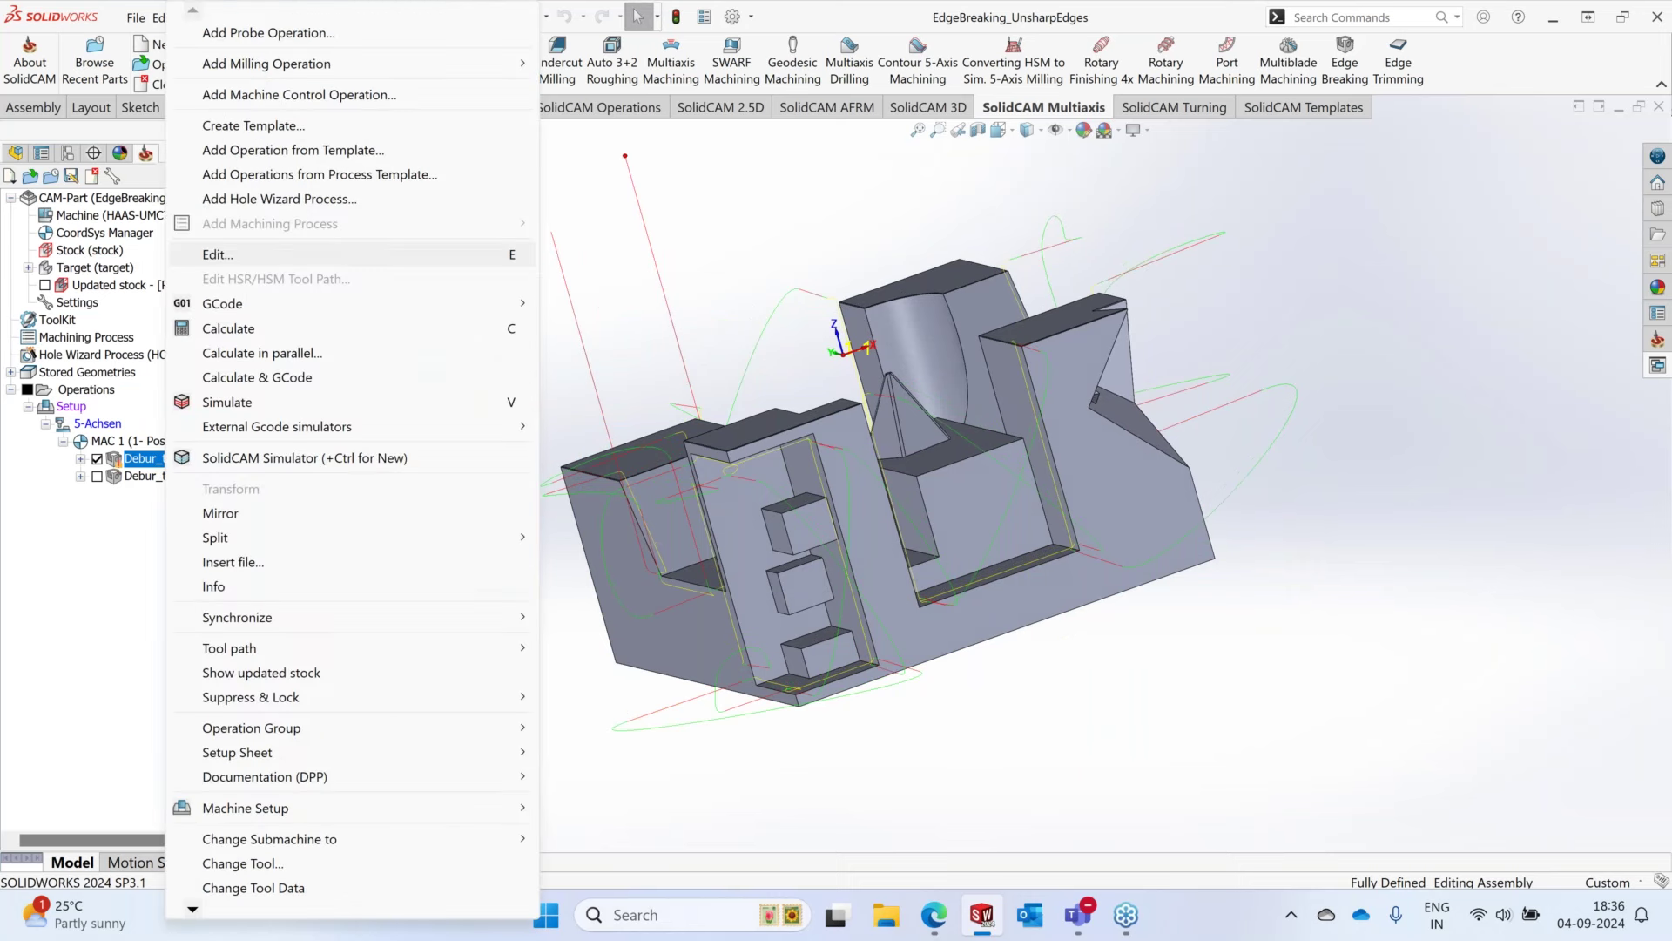
click(261, 254)
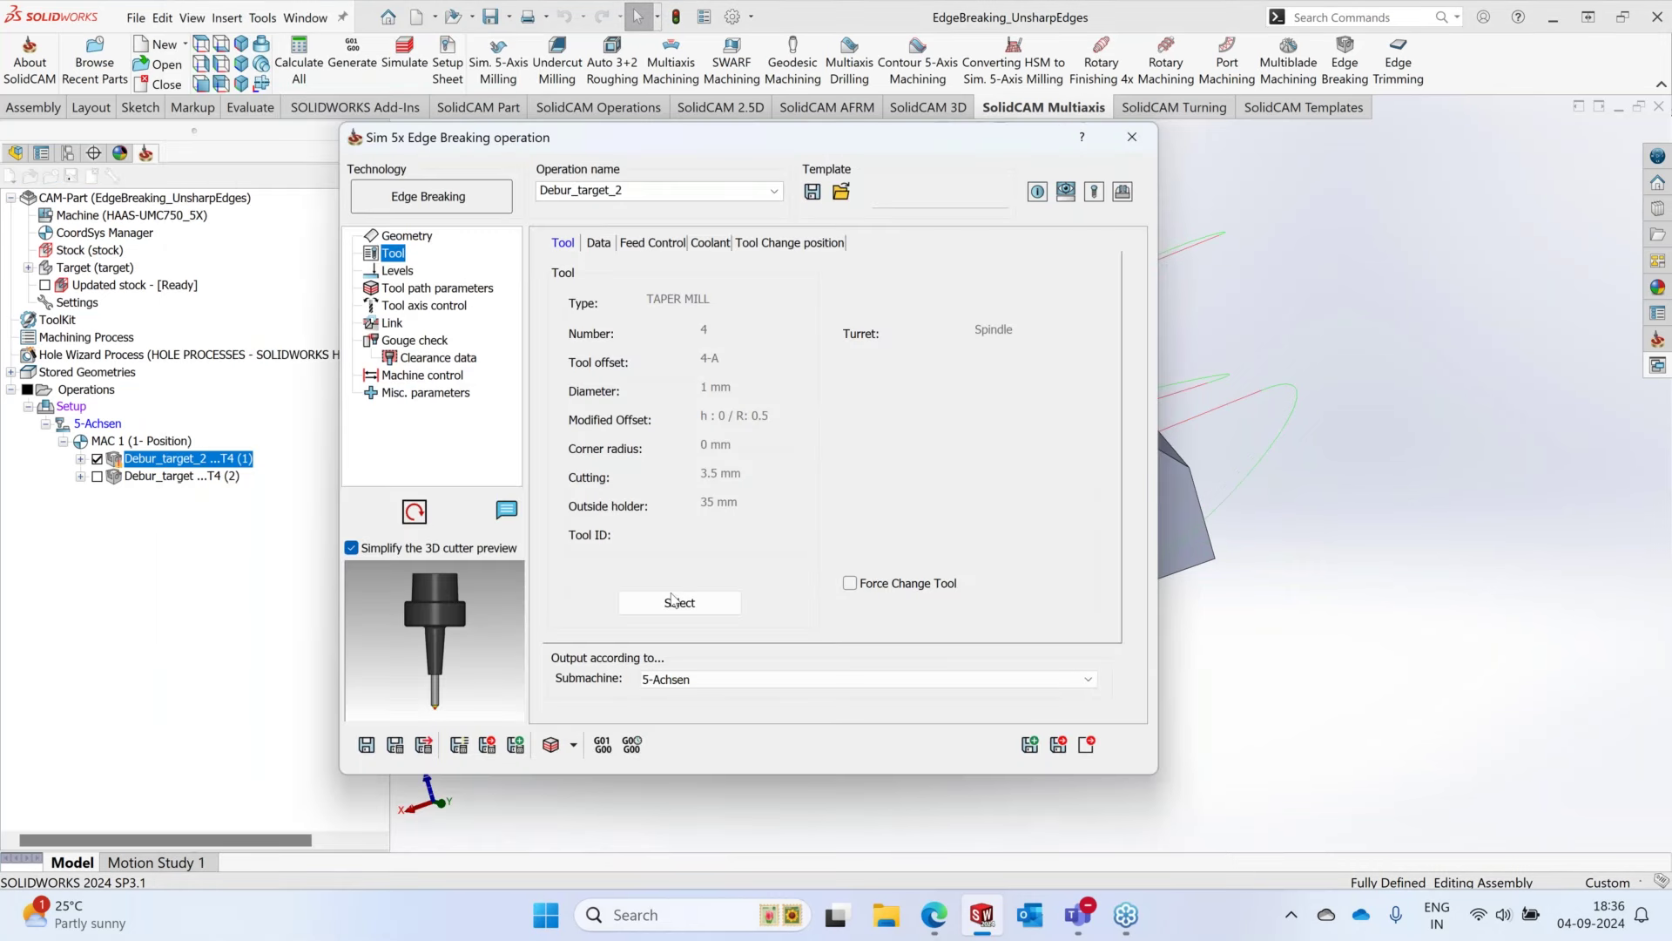
click(675, 602)
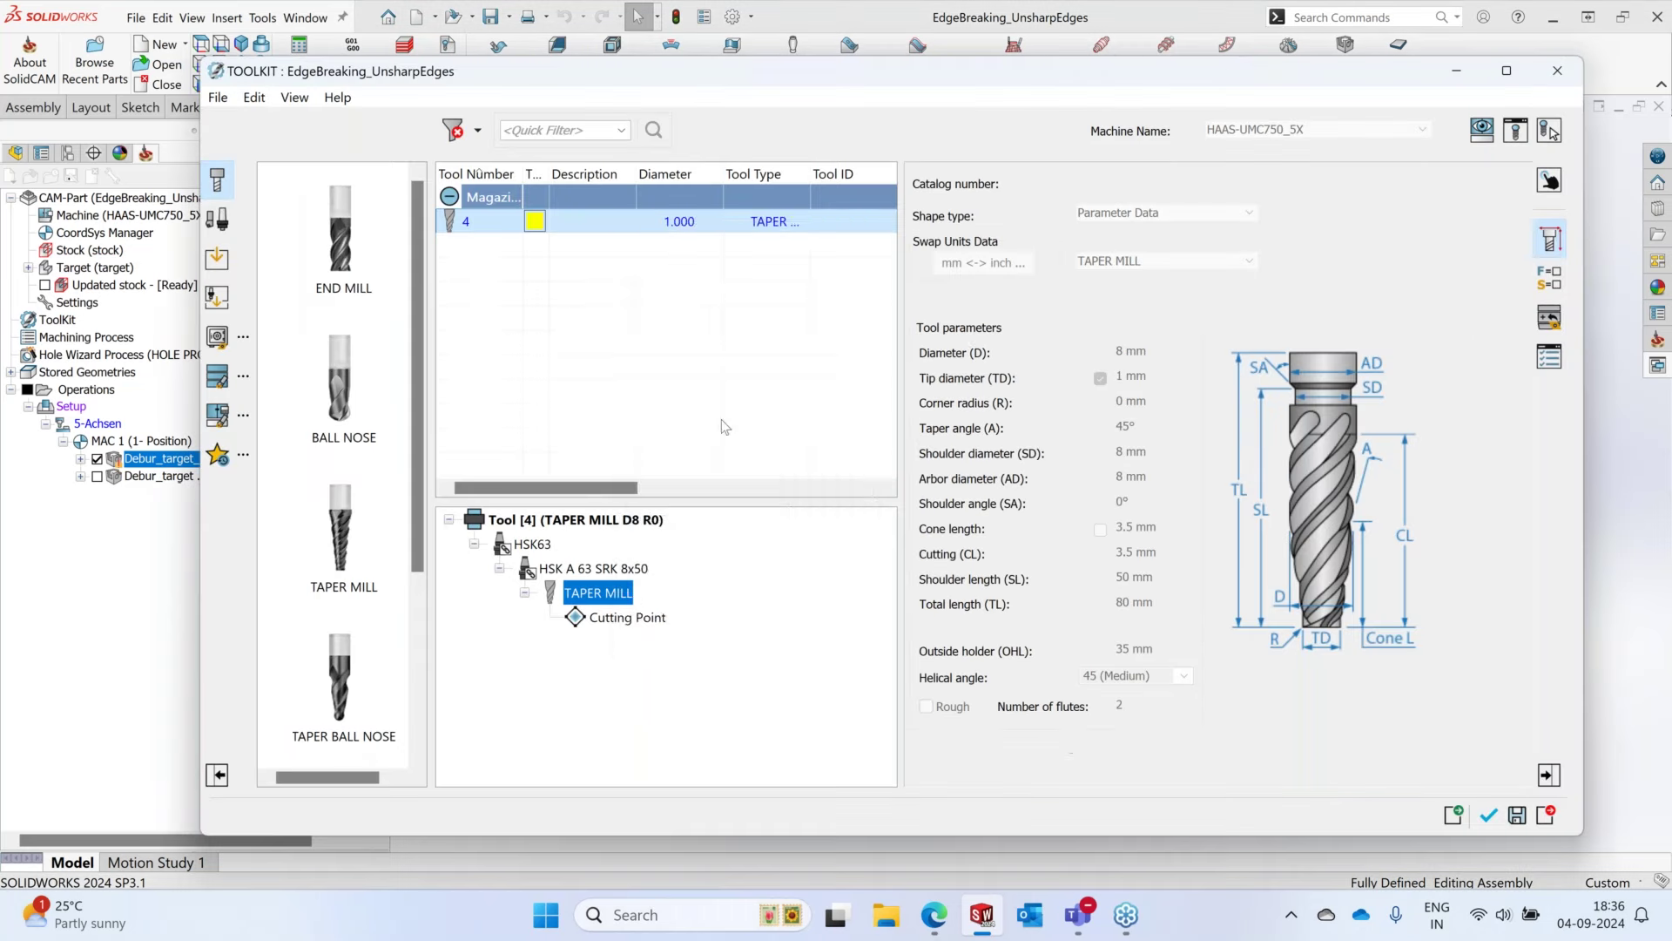
right_click(616, 218)
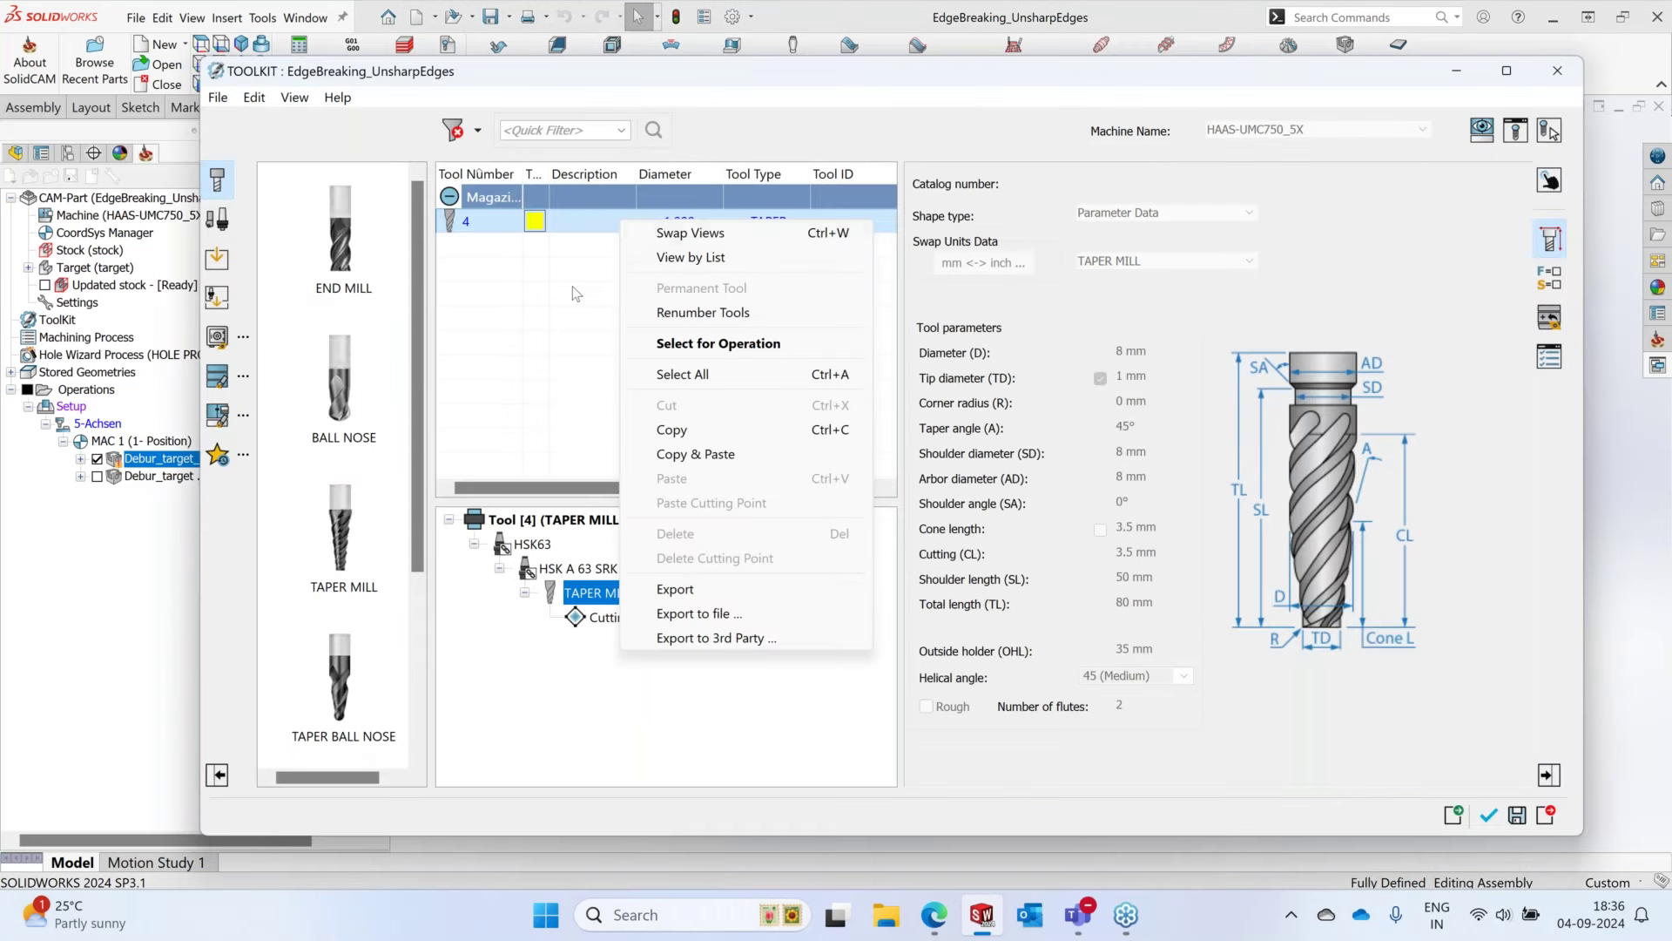
click(759, 385)
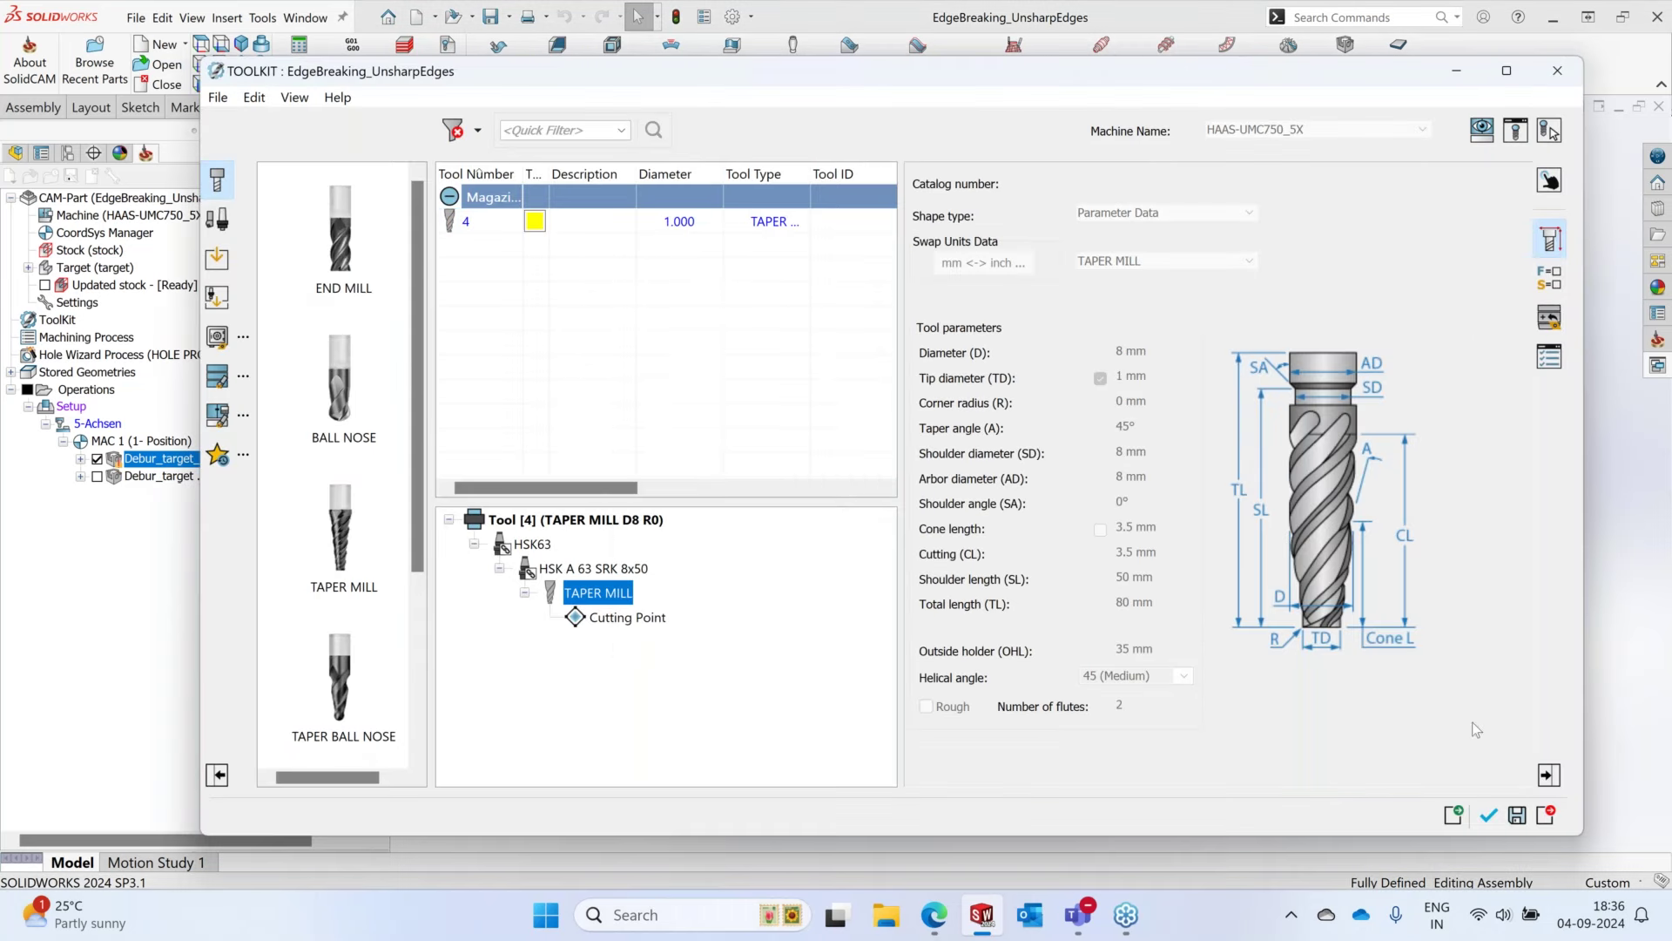
click(1488, 816)
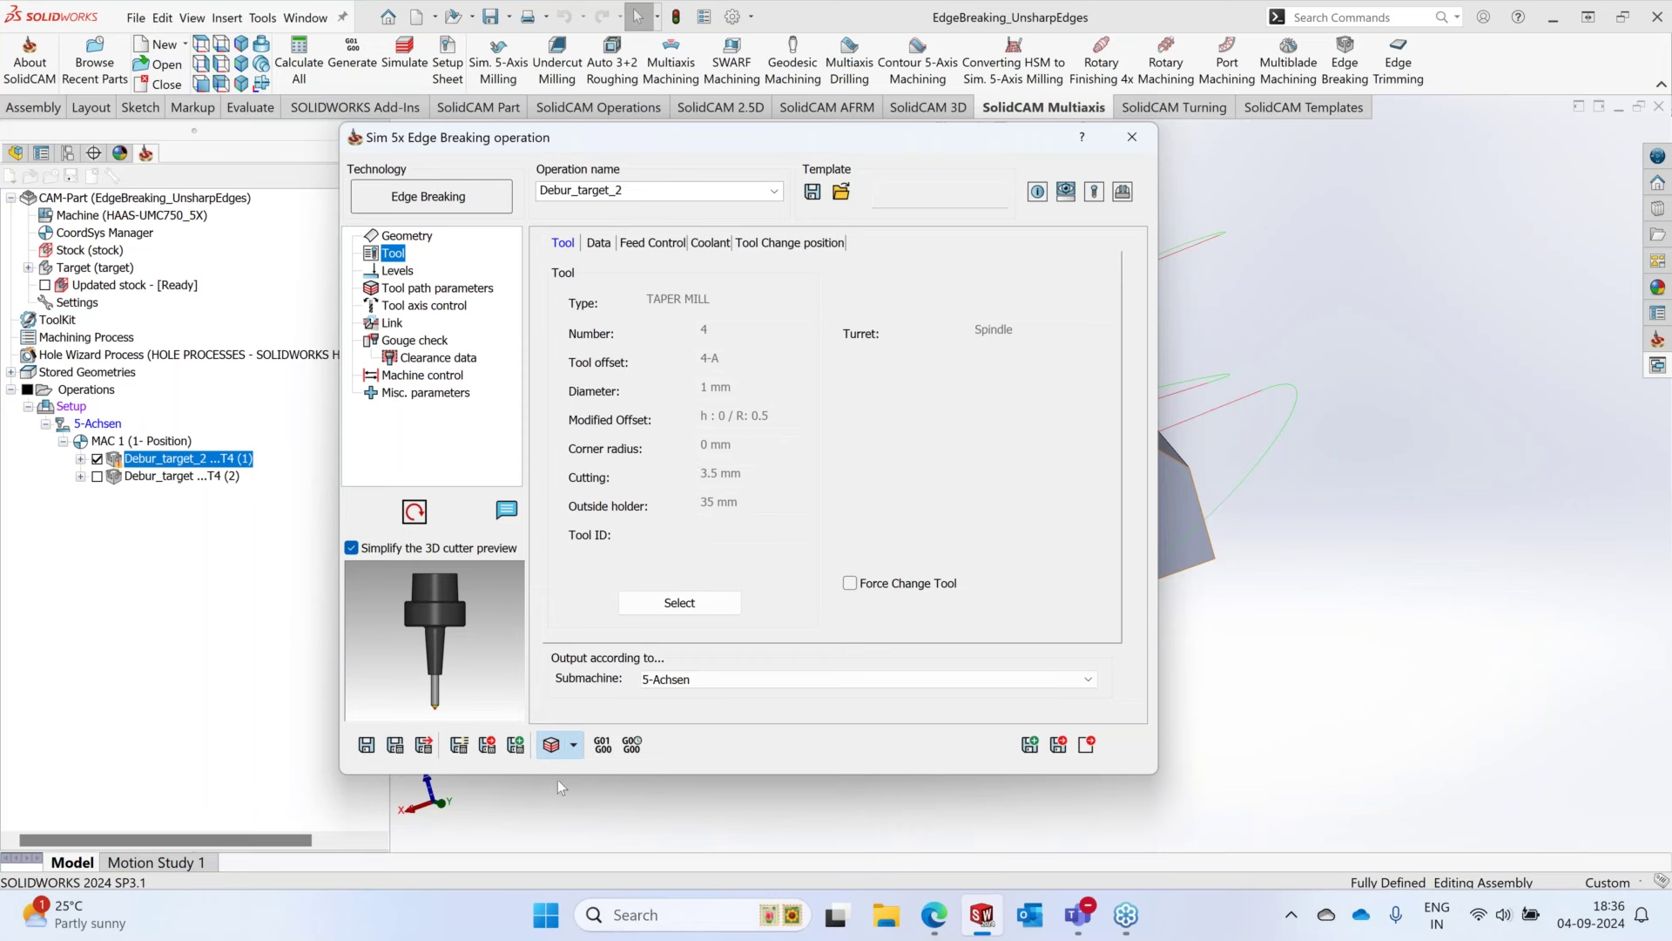
- Simulate the Debur_target_2 edge breaking operation in Host CAD and increase the simulation speed while it runs
click(550, 745)
click(191, 578)
click(175, 630)
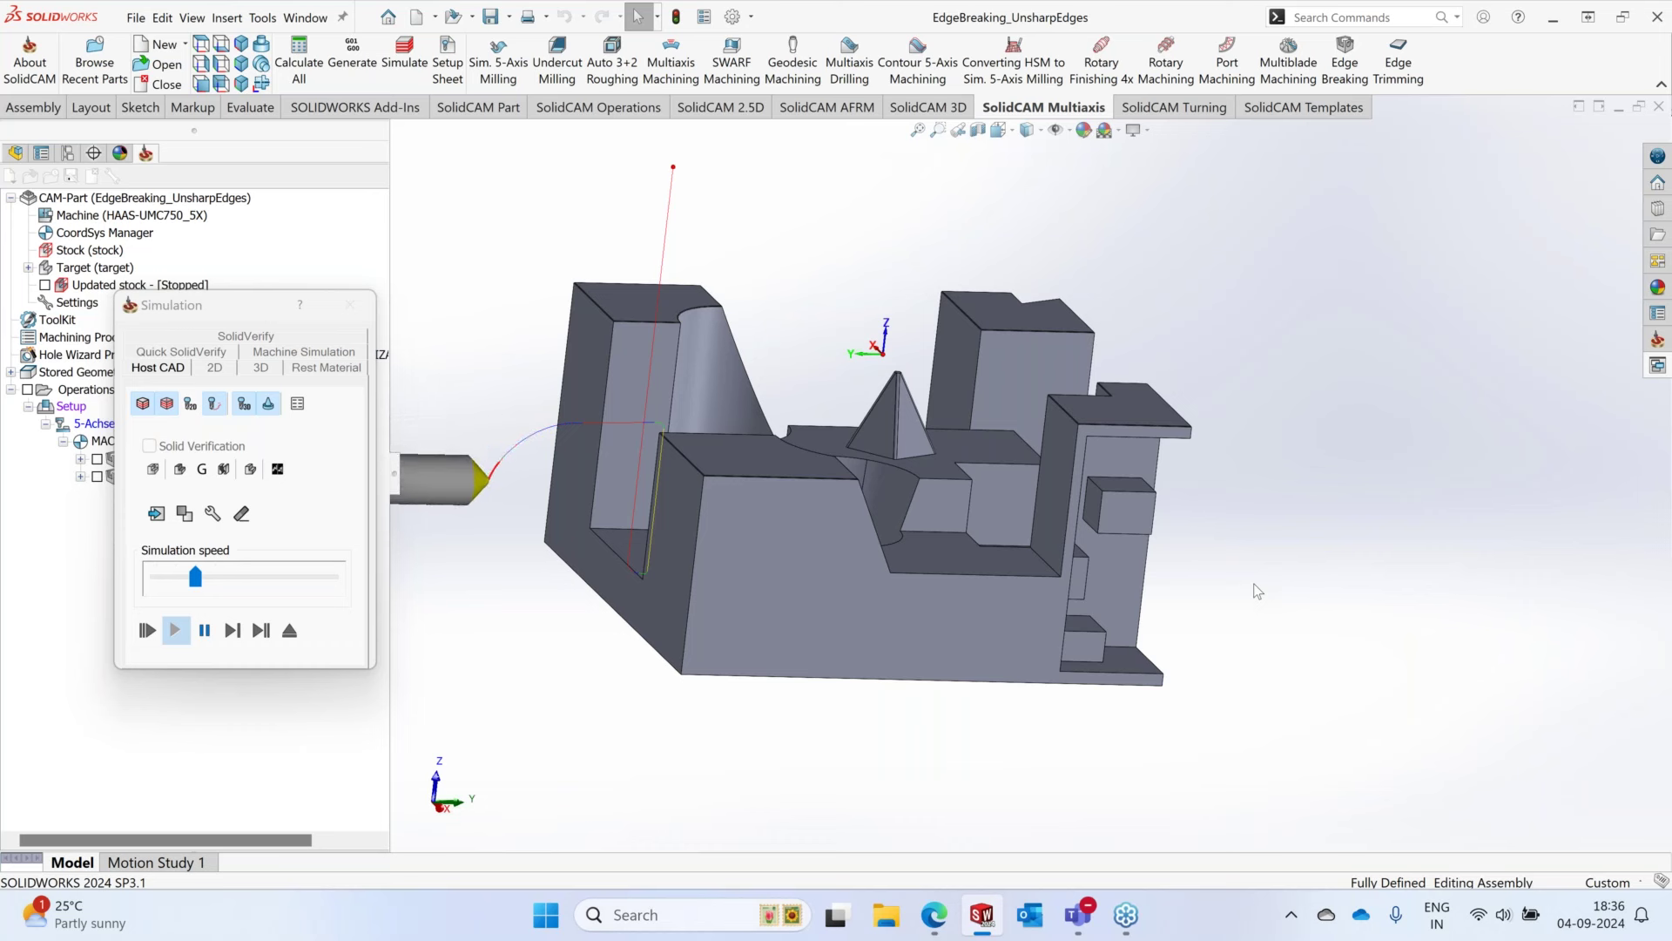
click(233, 582)
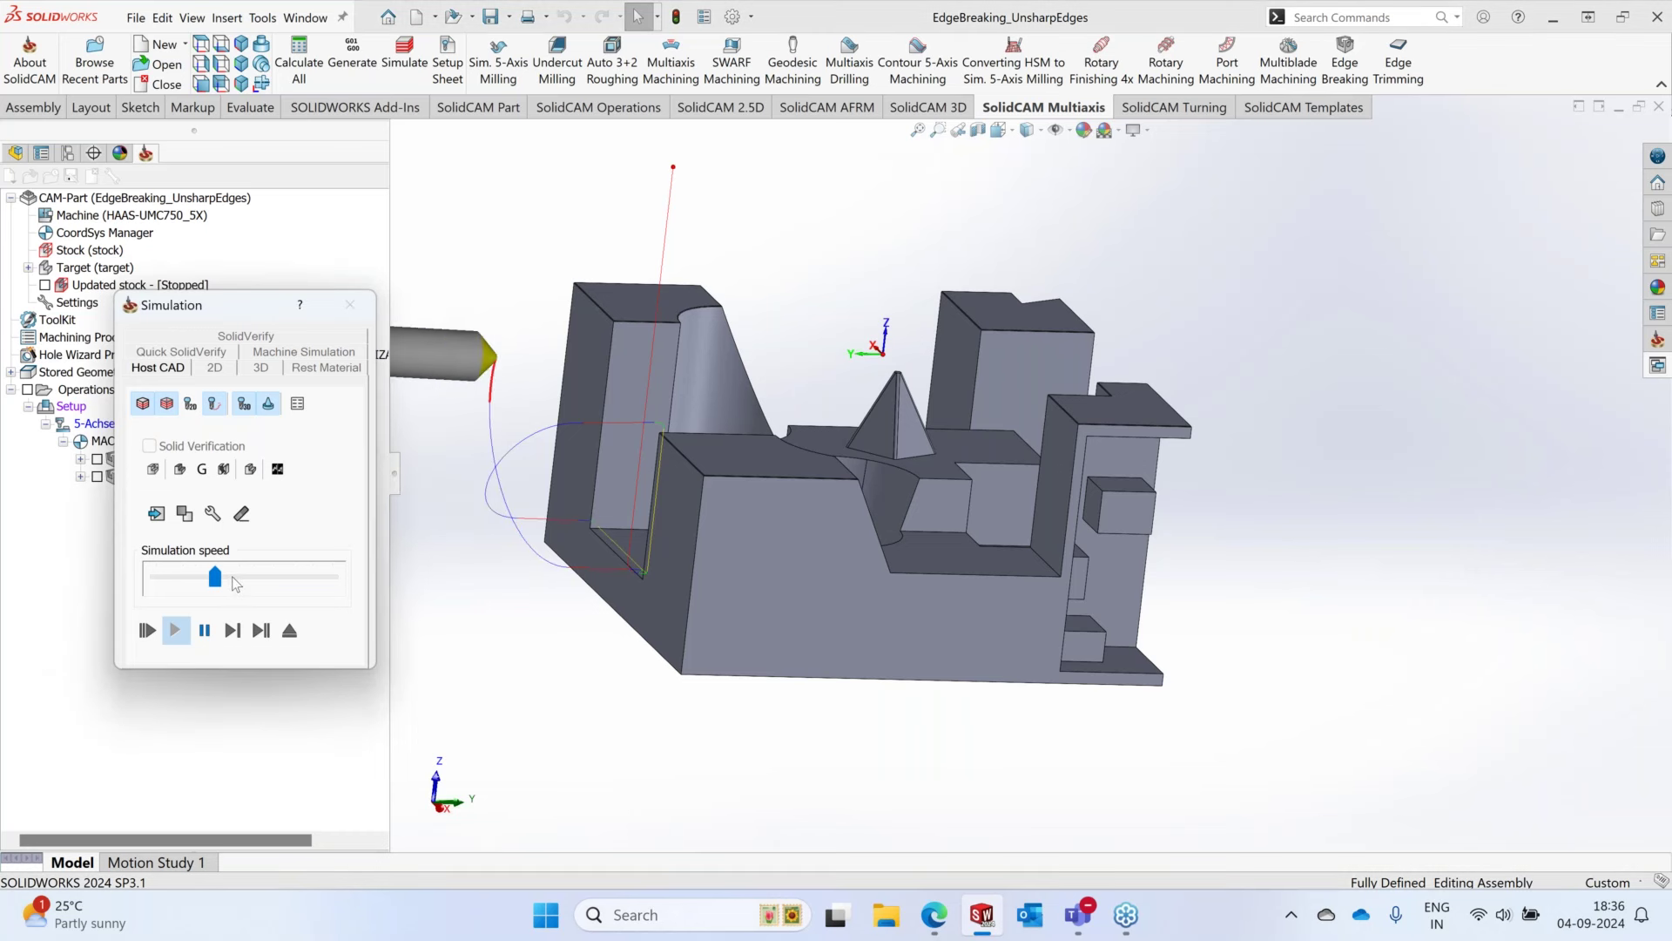